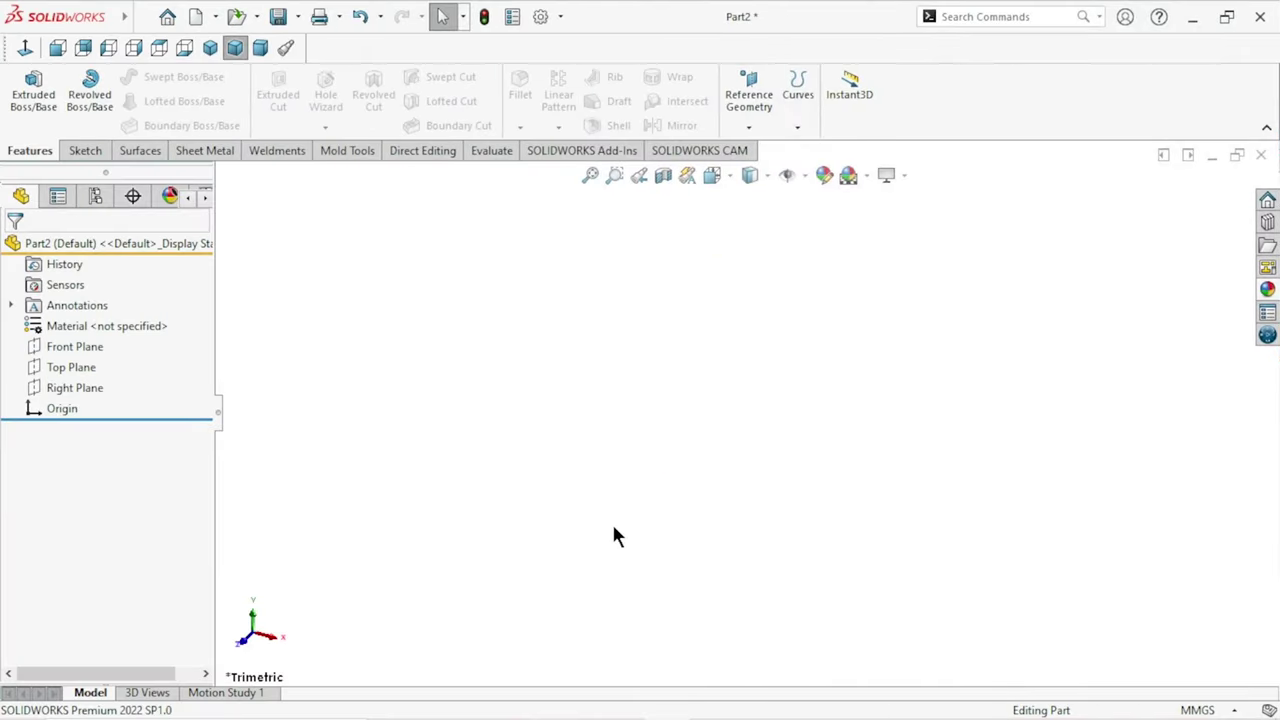
Start a sketch on the Top Plane and draw a horizontal centerline across the origin.
{"action": "left_click", "coordinate": [75, 367]}
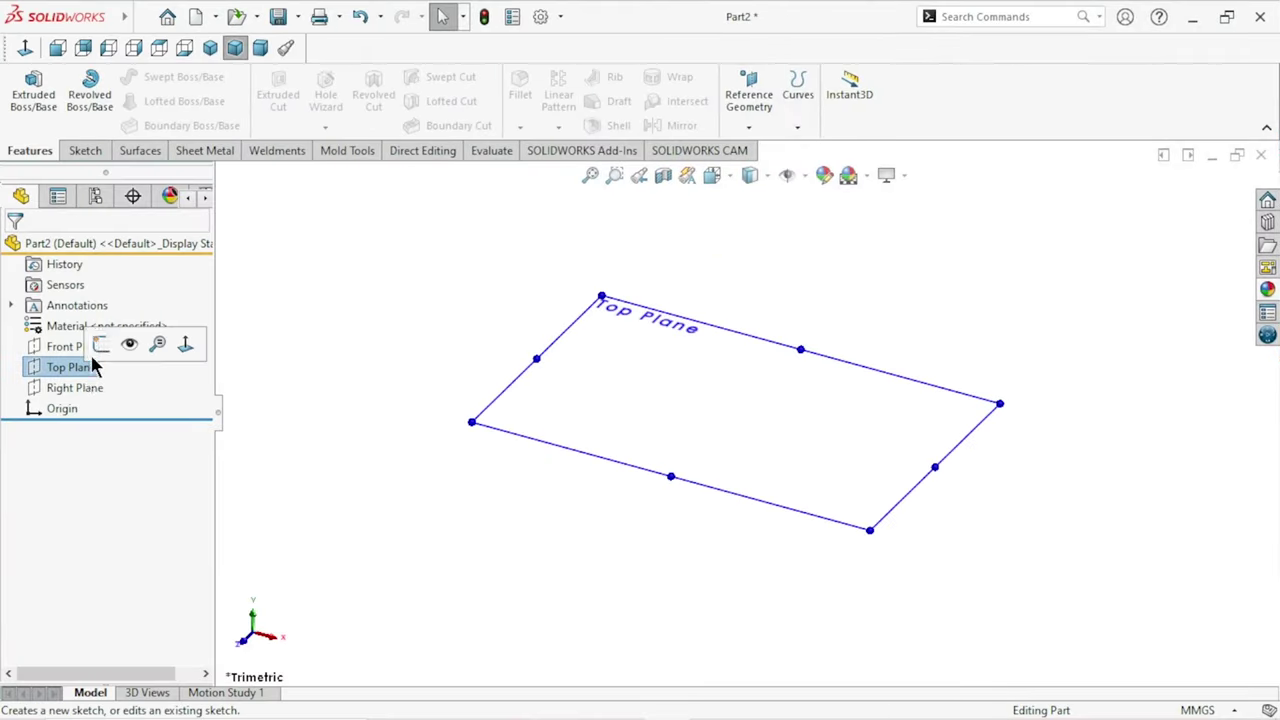
{"action": "left_click", "coordinate": [97, 343]}
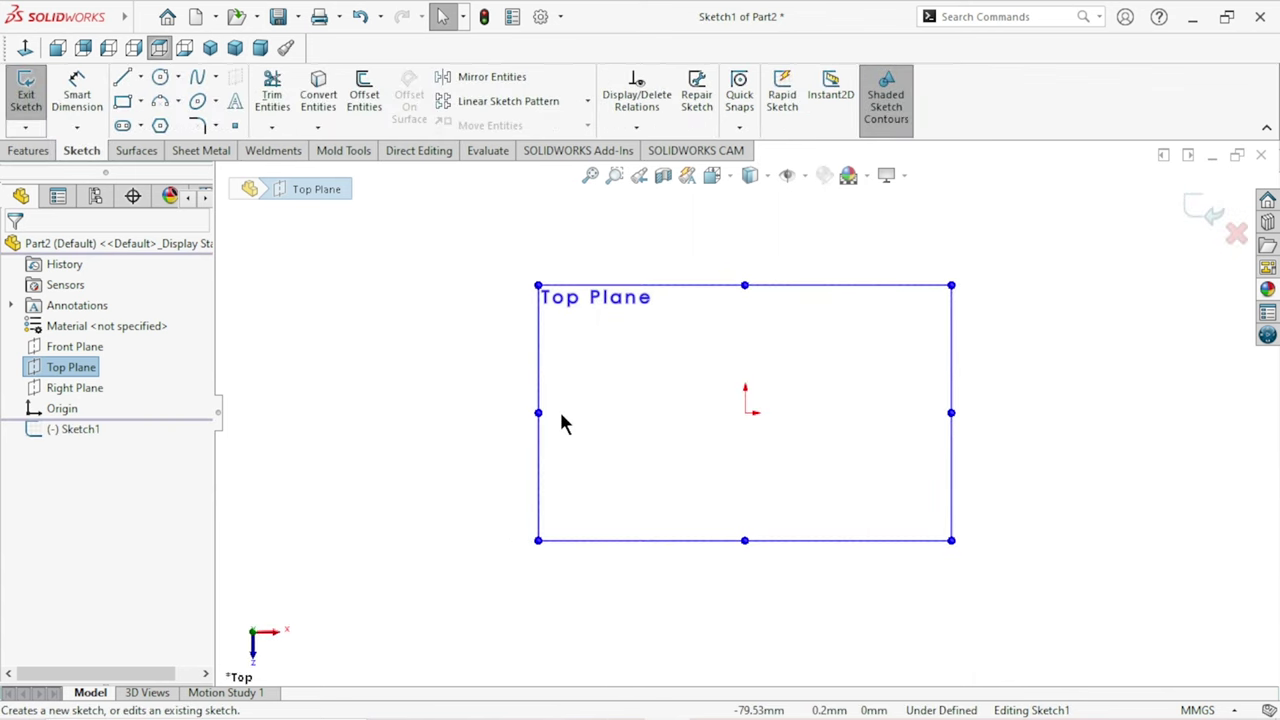
{"action": "left_click", "coordinate": [140, 77]}
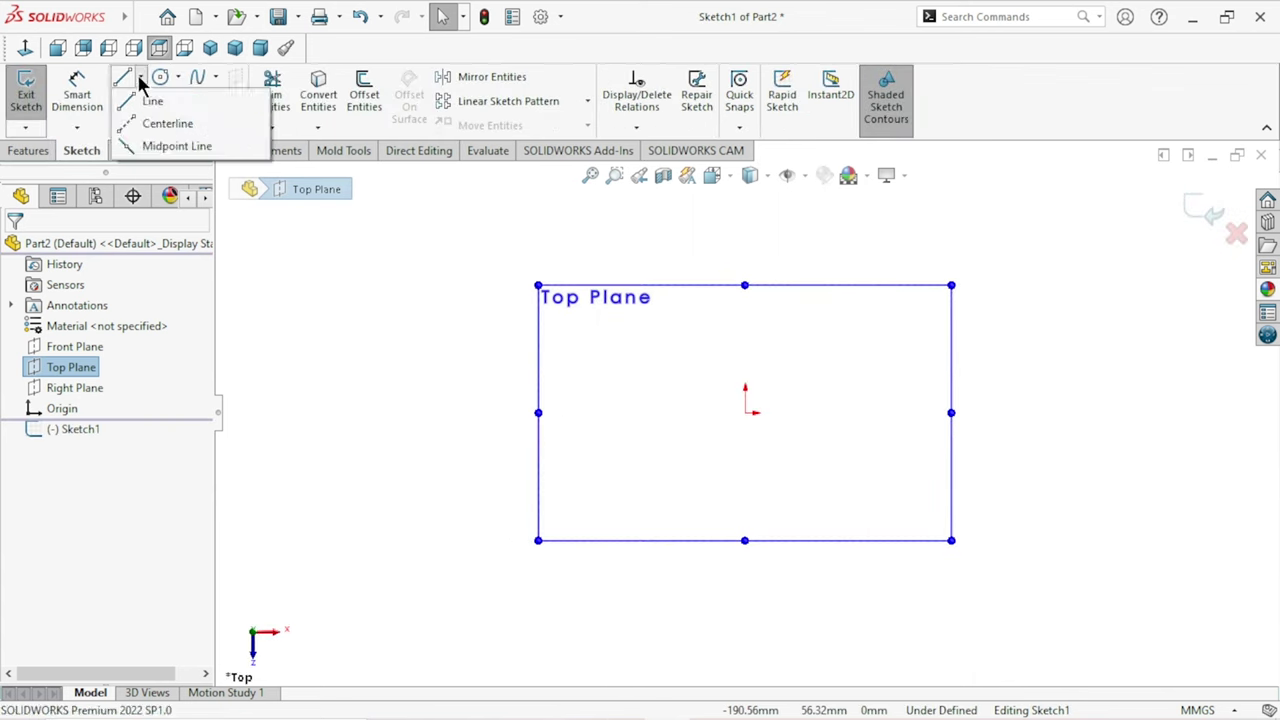
{"action": "left_click", "coordinate": [165, 122]}
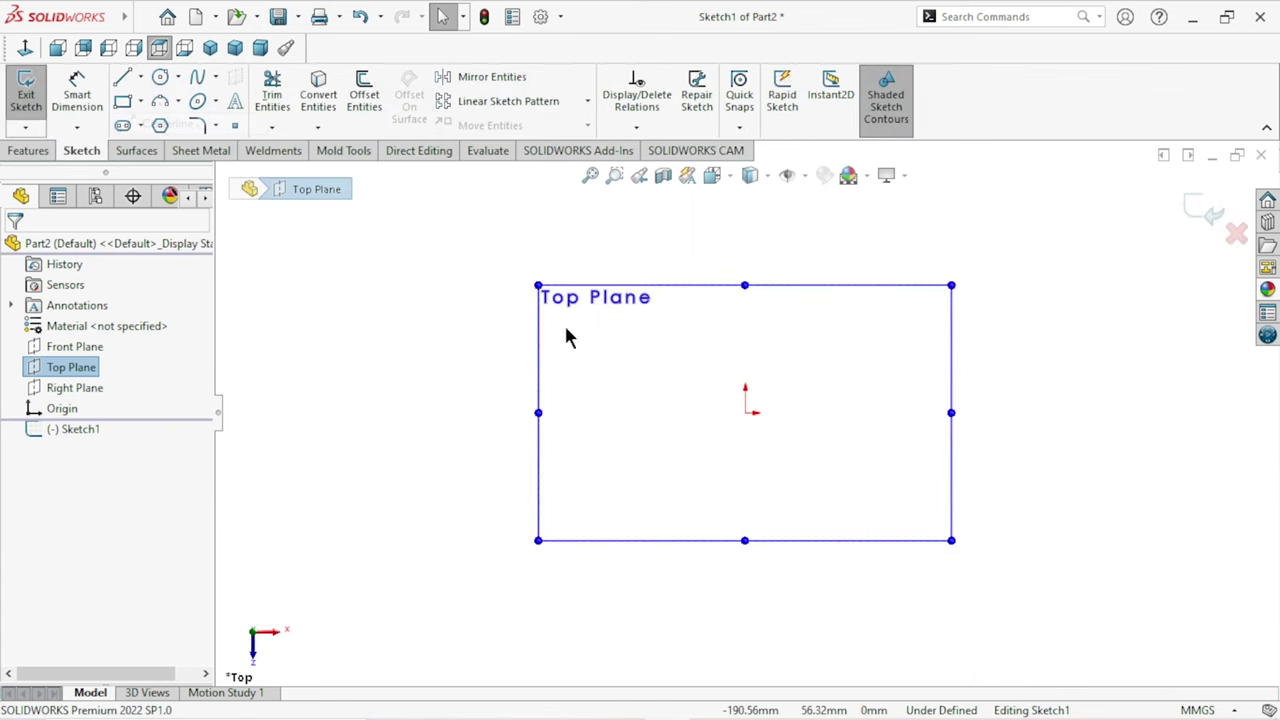
{"action": "left_click", "coordinate": [568, 412]}
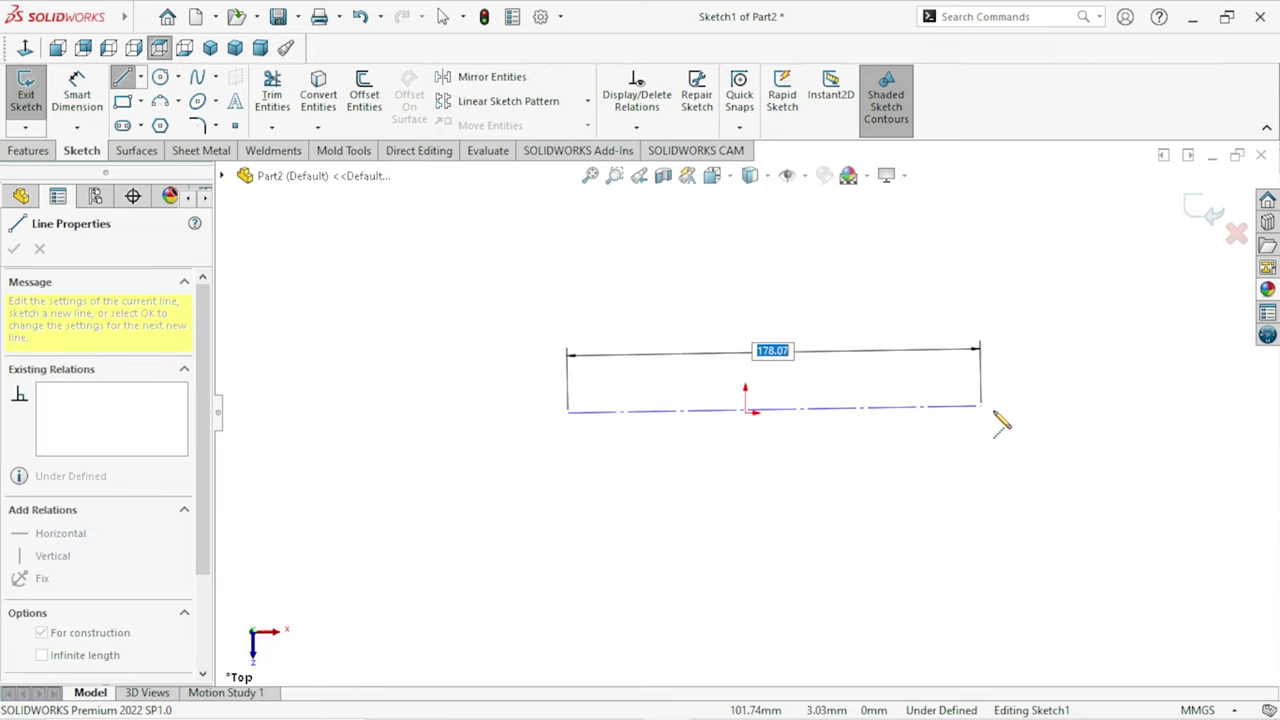
{"action": "left_click", "coordinate": [1001, 413]}
{"action": "right_click", "coordinate": [952, 382]}
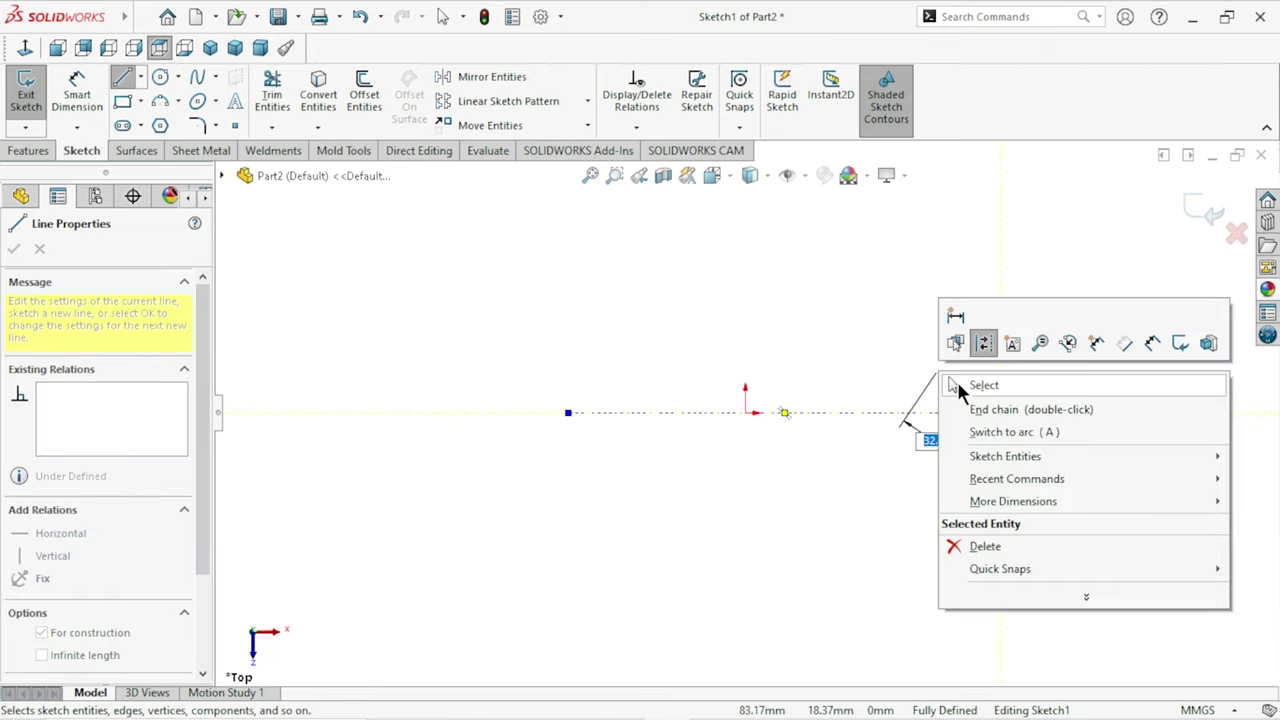
{"action": "left_click", "coordinate": [985, 409]}
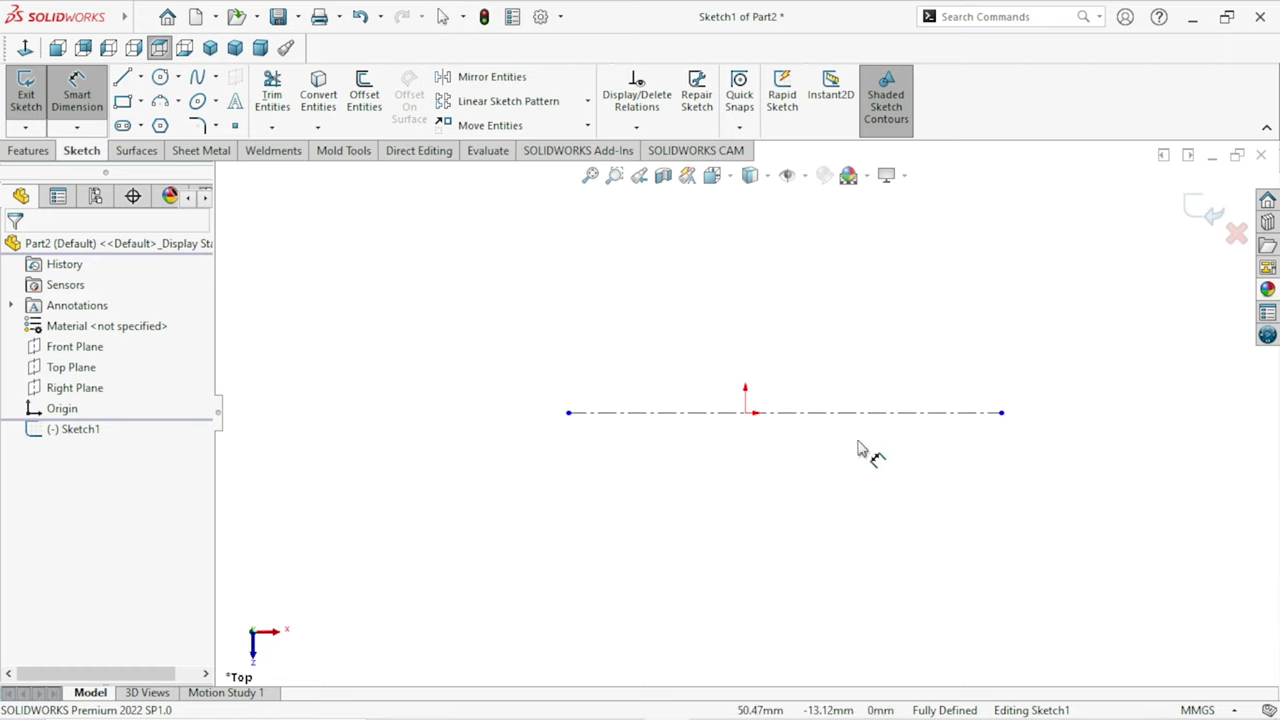
Dimension the centerline to 238 mm long.
{"action": "left_click", "coordinate": [780, 412]}
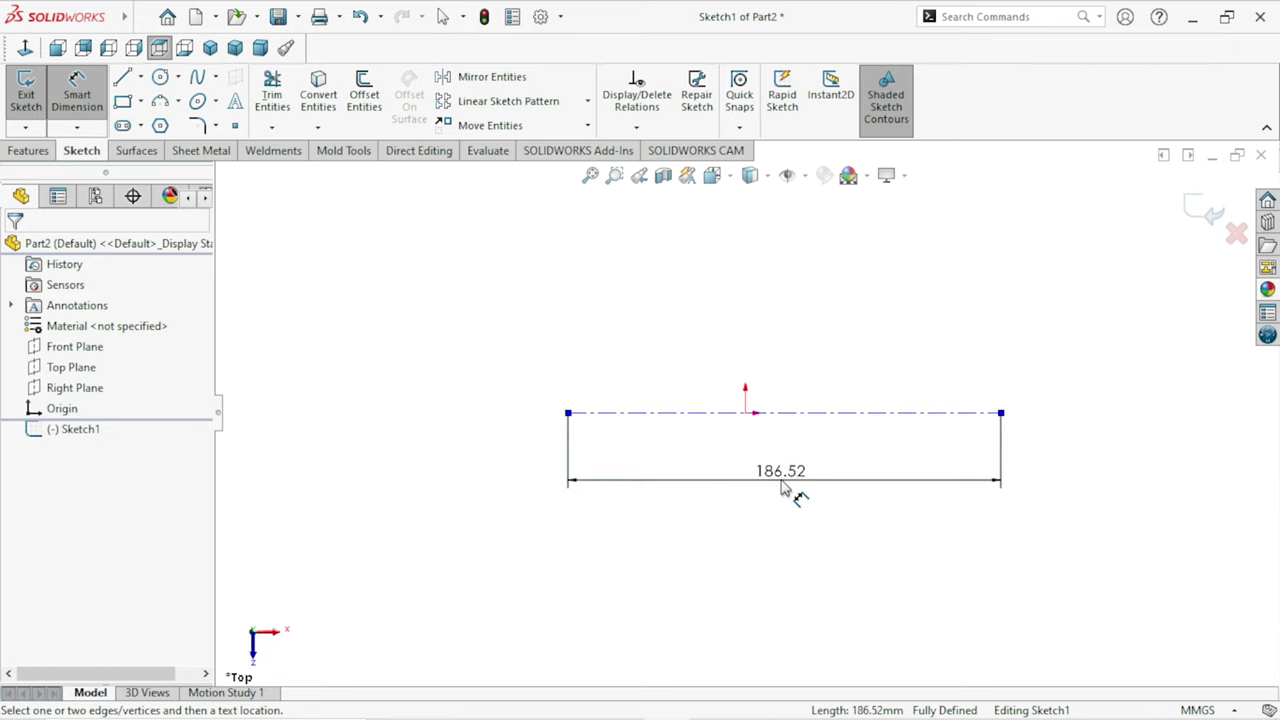
{"action": "left_click", "coordinate": [783, 485]}
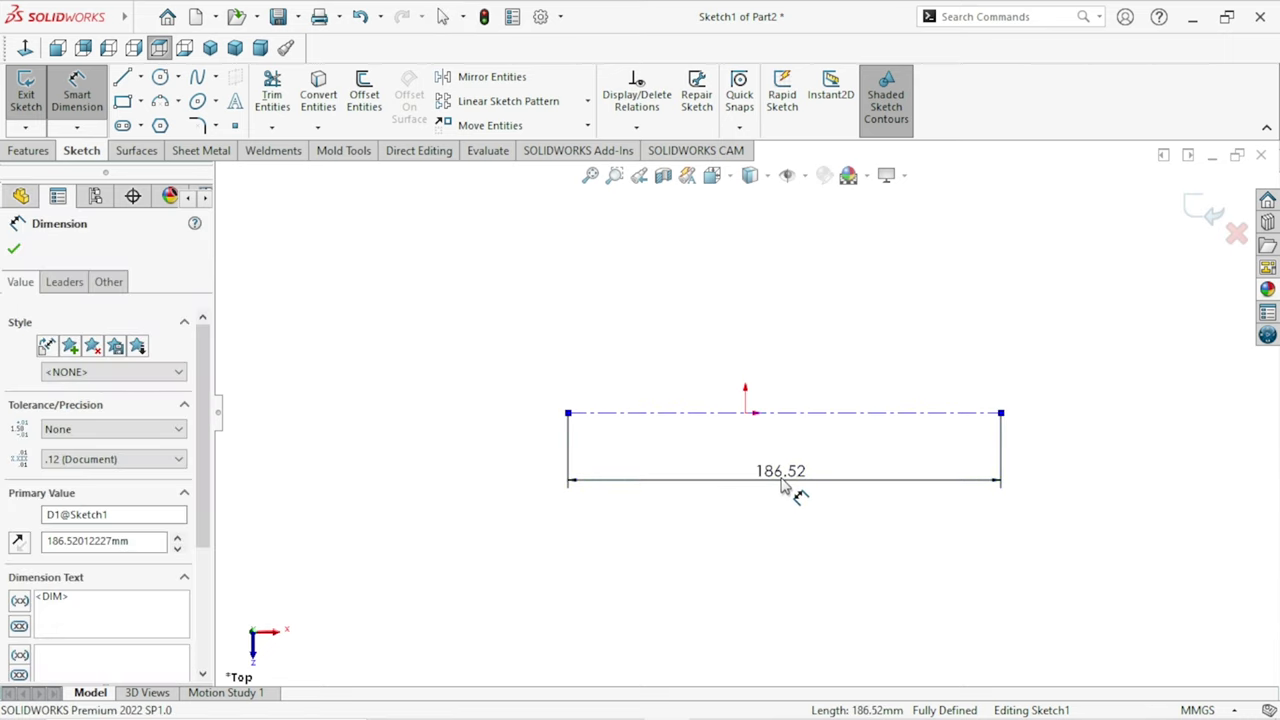
{"action": "type", "text": "238"}
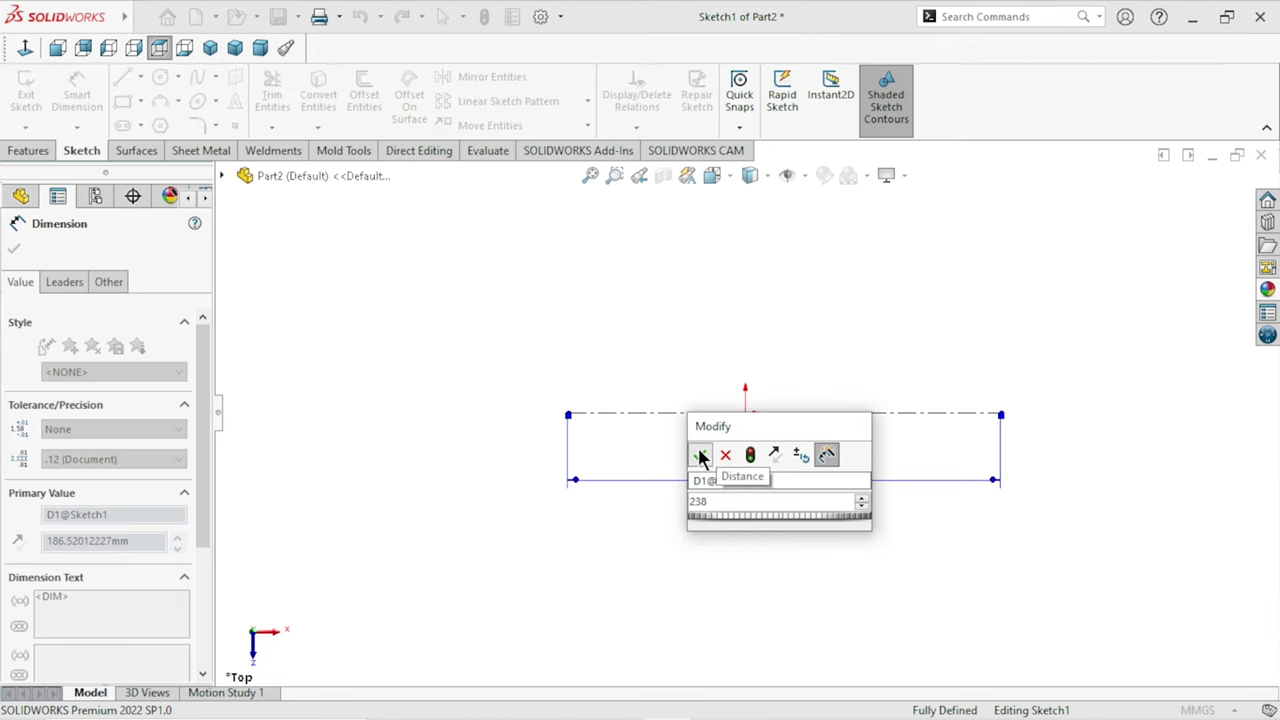
{"action": "left_click", "coordinate": [700, 456]}
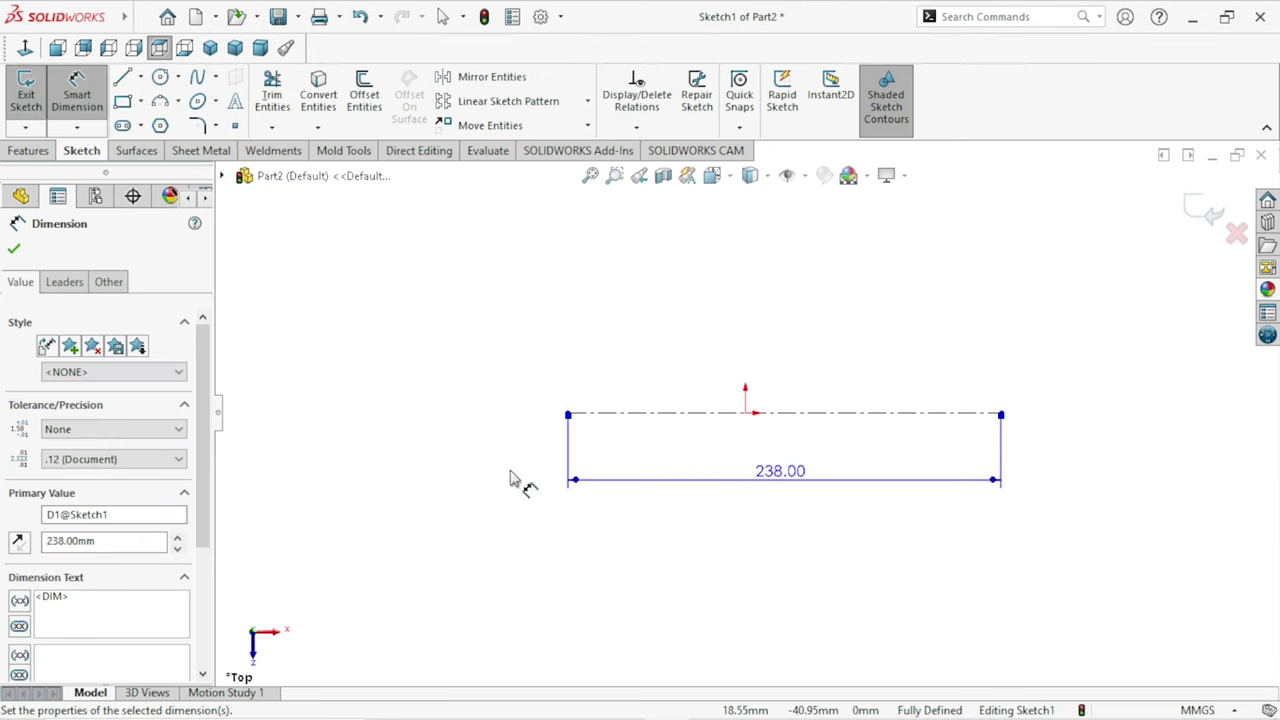
{"action": "left_click", "coordinate": [14, 252]}
{"action": "key", "text": "Escape"}
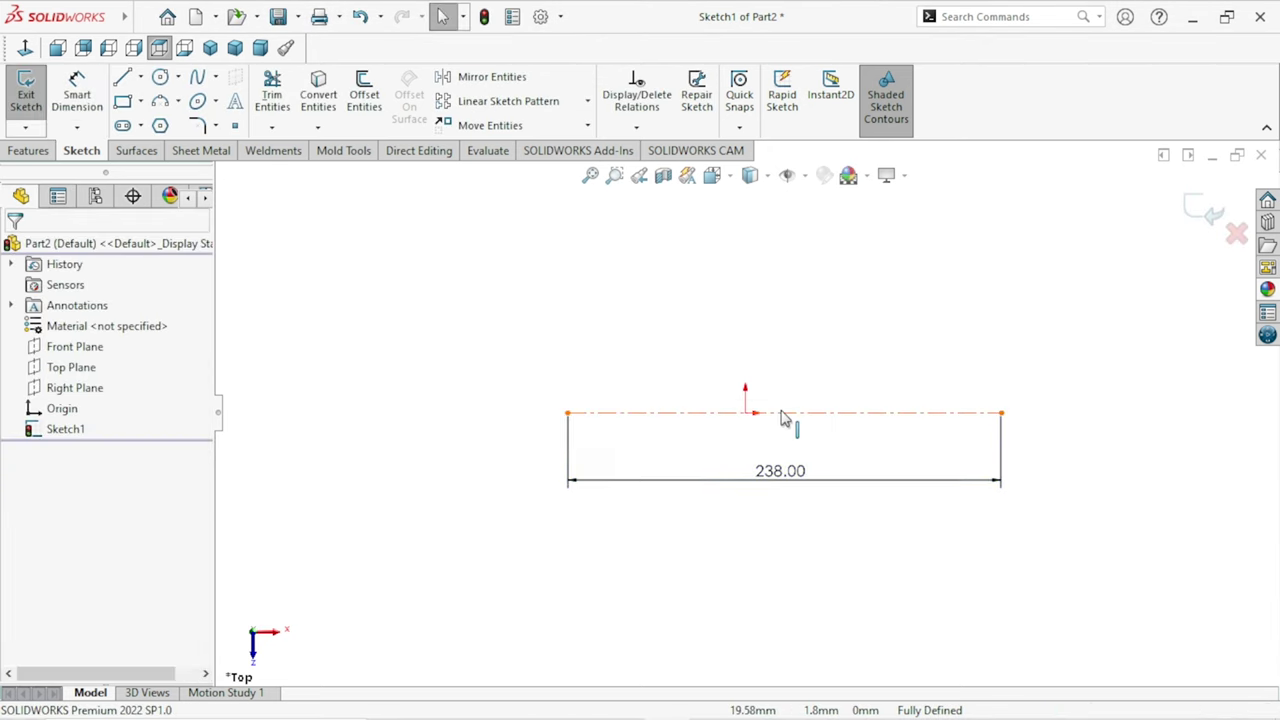
{"action": "left_click", "coordinate": [765, 413]}
Add a Midpoint relation so the origin centres the 238 mm centerline.
{"action": "left_click", "coordinate": [745, 413], "text": "ctrl"}
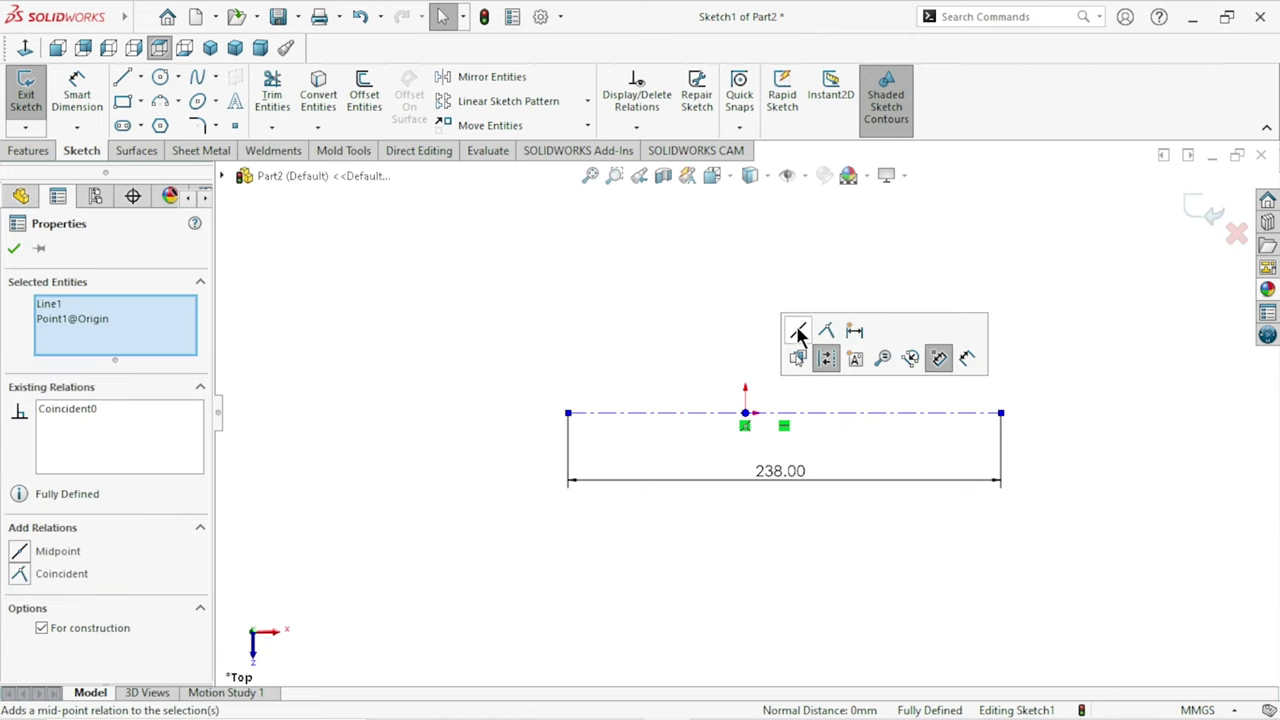
{"action": "left_click", "coordinate": [800, 331]}
{"action": "left_click", "coordinate": [14, 248]}
{"action": "key", "text": "Escape"}
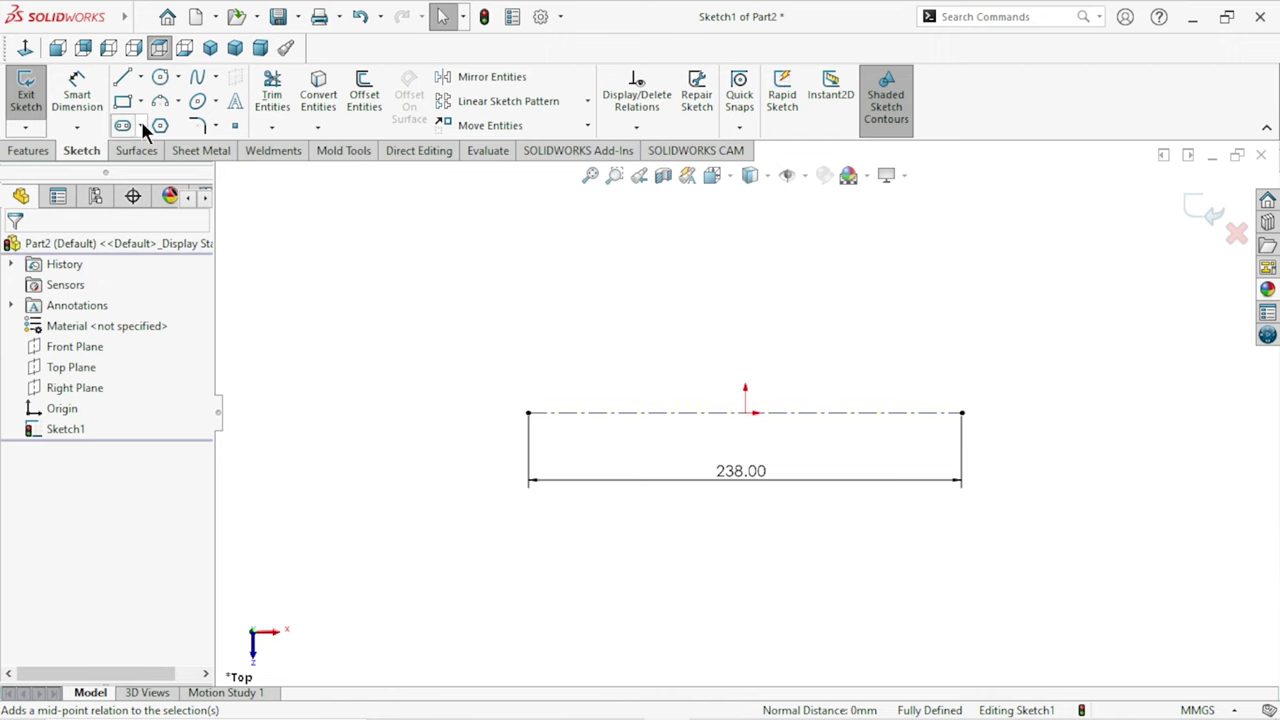
Draw a closed outline above the centerline with angled upper-left and upper-right corners.
{"action": "left_click", "coordinate": [528, 412]}
{"action": "left_click", "coordinate": [528, 290]}
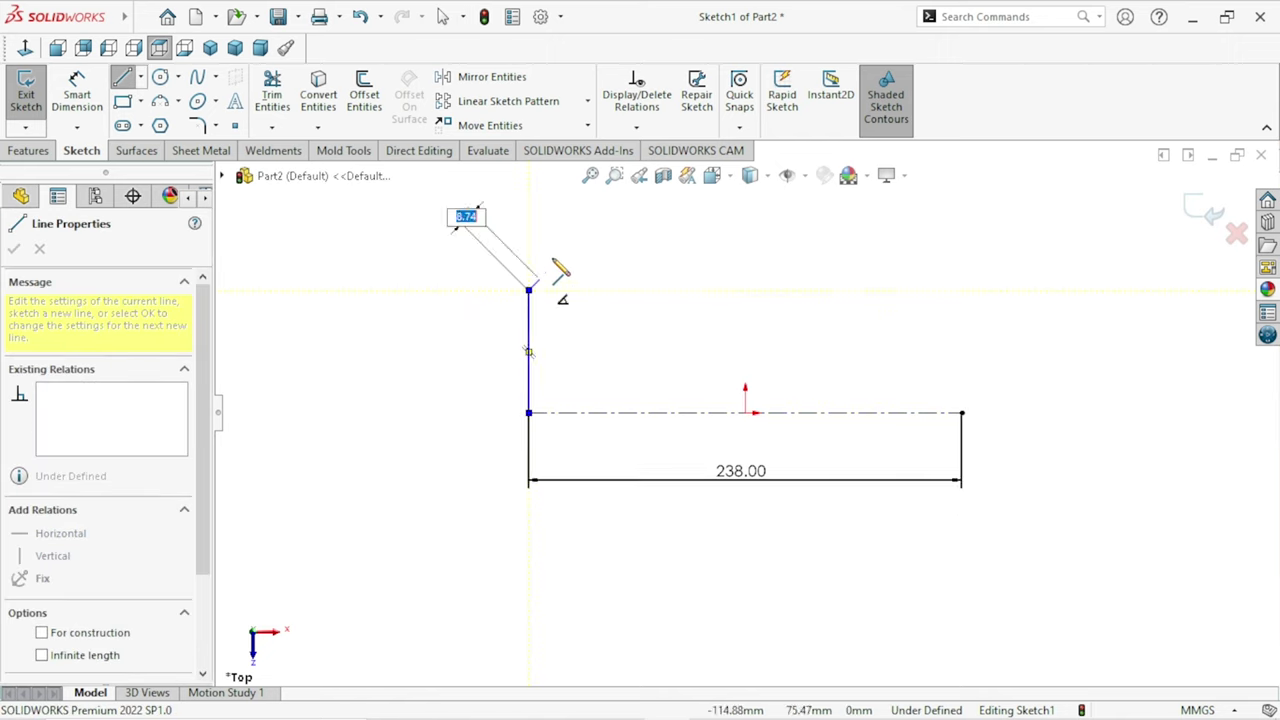
{"action": "left_click", "coordinate": [578, 240]}
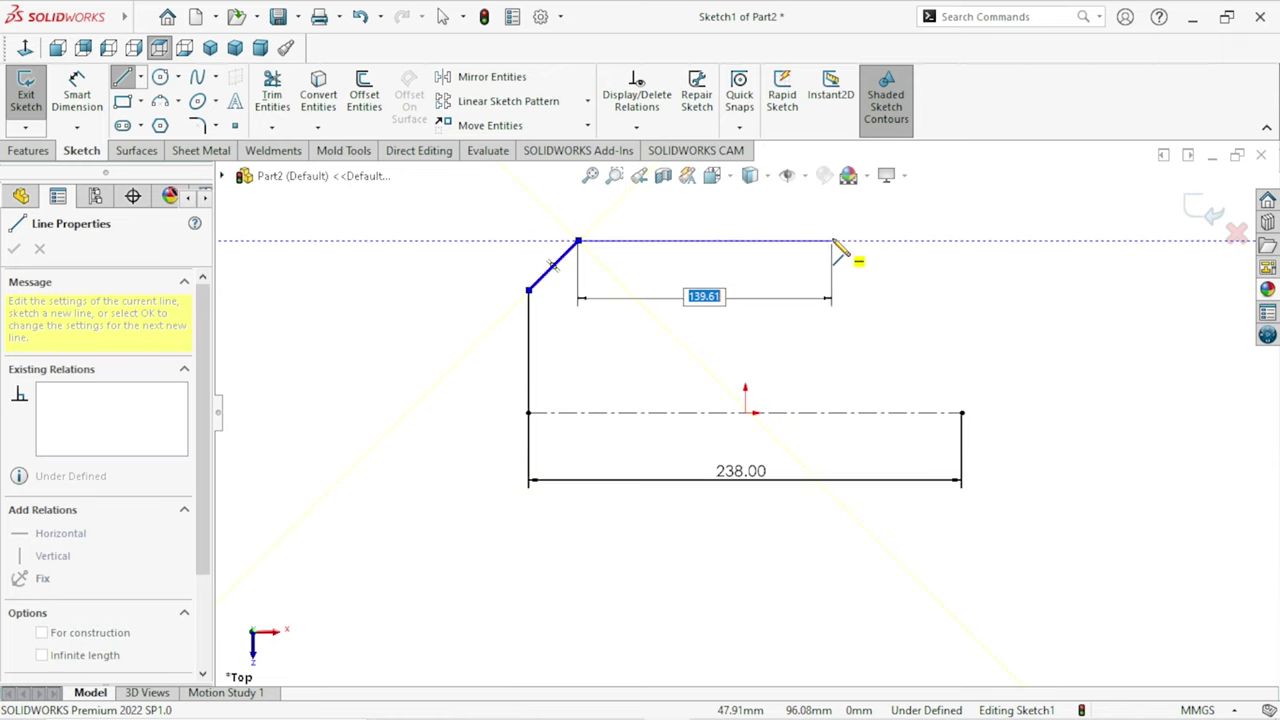
{"action": "left_click", "coordinate": [832, 240]}
{"action": "left_click", "coordinate": [961, 290]}
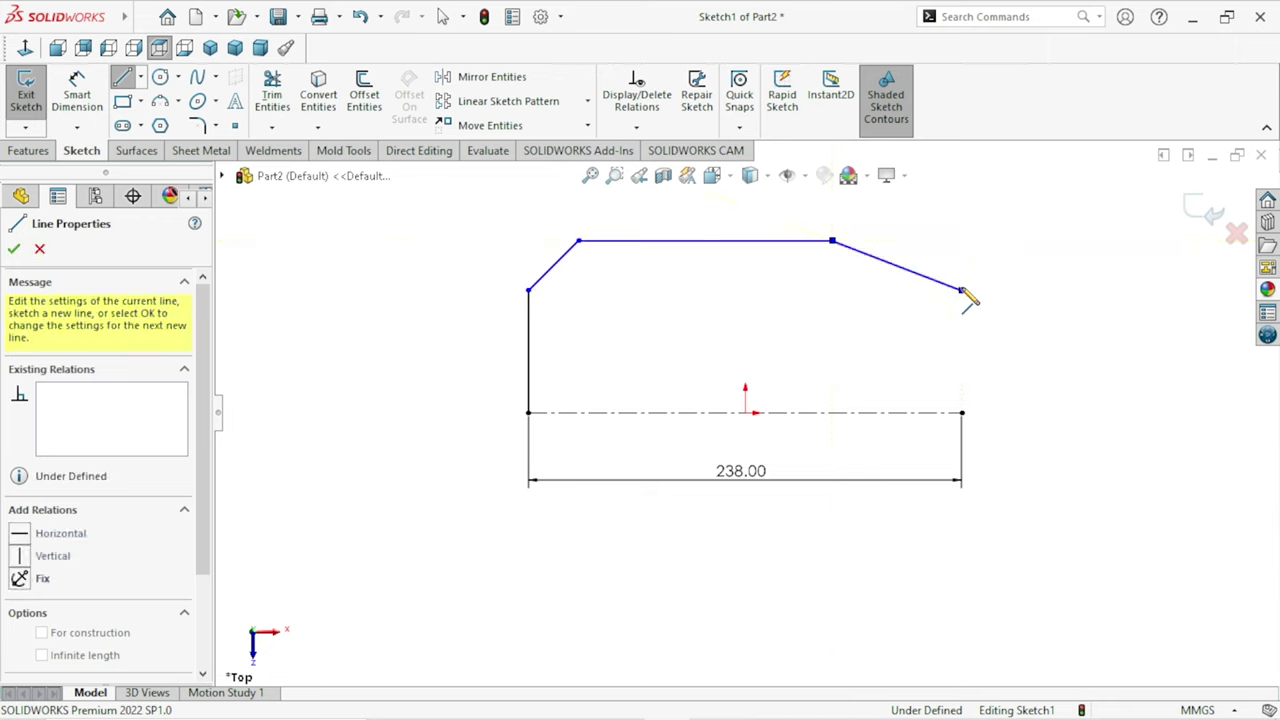
{"action": "left_click", "coordinate": [962, 412]}
{"action": "right_click", "coordinate": [1063, 362]}
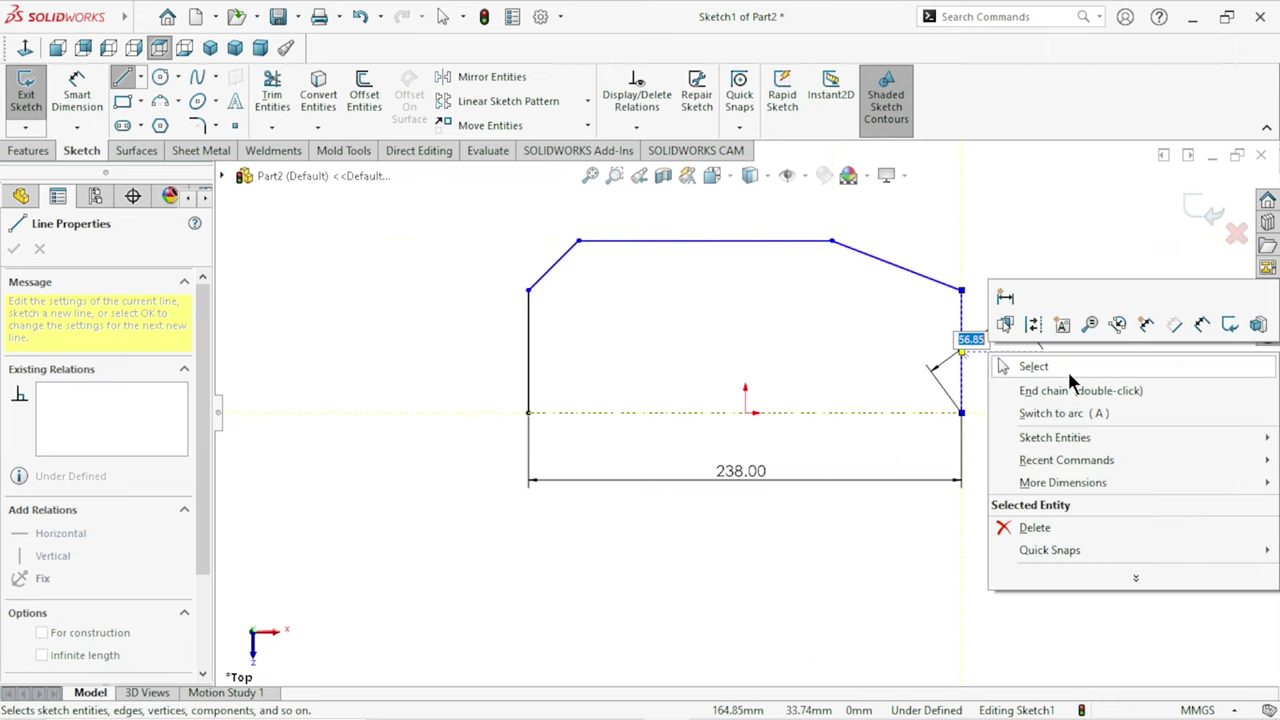
{"action": "left_click", "coordinate": [1034, 366]}
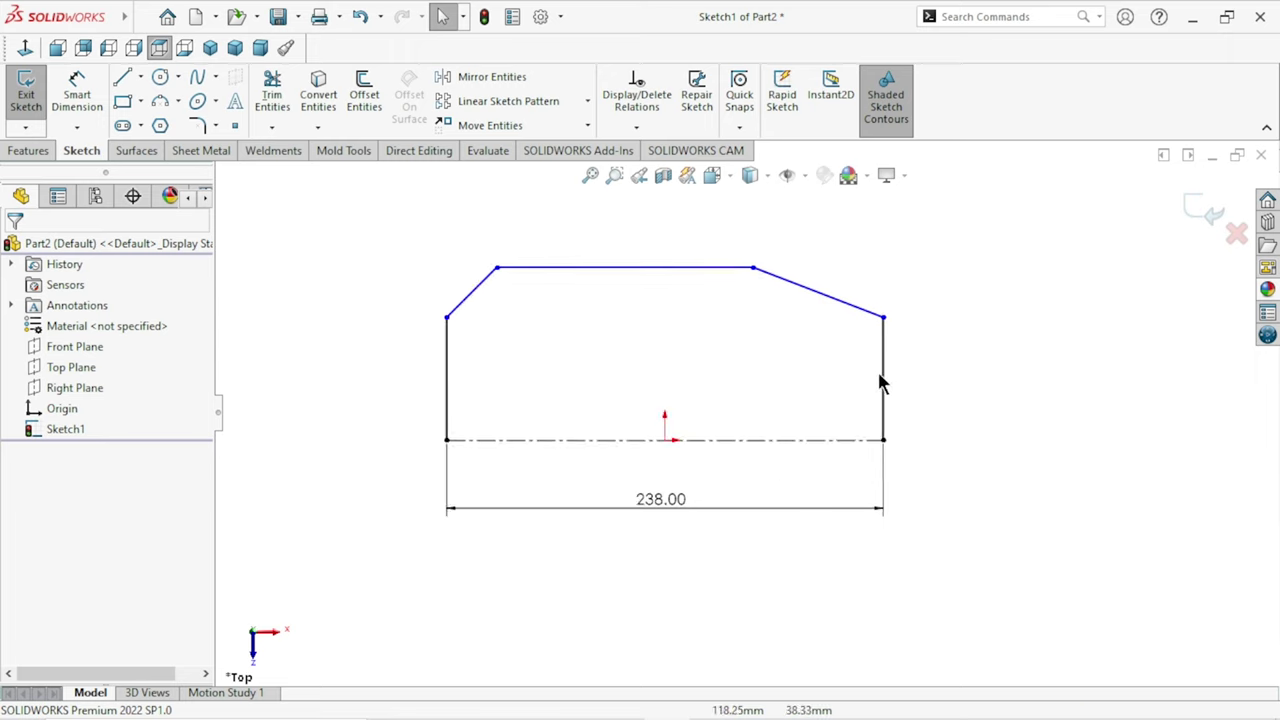
Dimension the heights from the centerline: 193 mm overall, 150 mm left edge, 125 mm right edge.
{"action": "left_click", "coordinate": [596, 279]}
{"action": "left_click", "coordinate": [597, 445]}
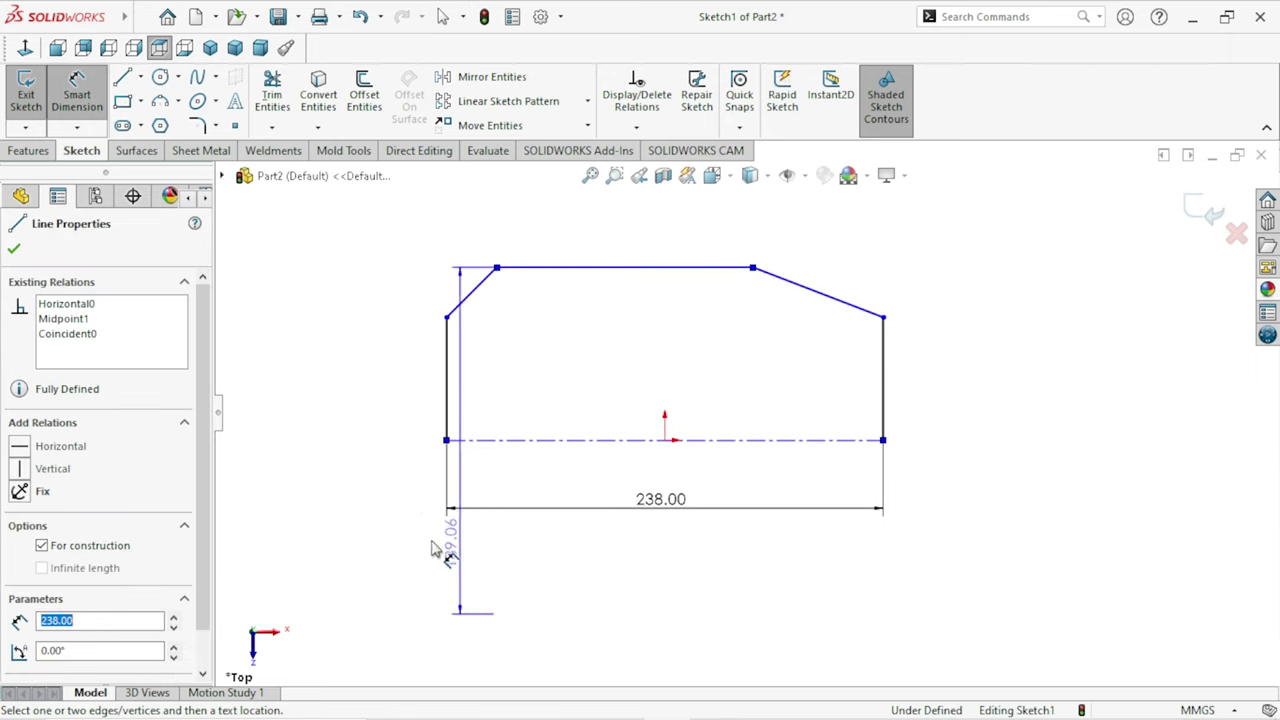
{"action": "left_click", "coordinate": [384, 489]}
{"action": "type", "text": "19"}
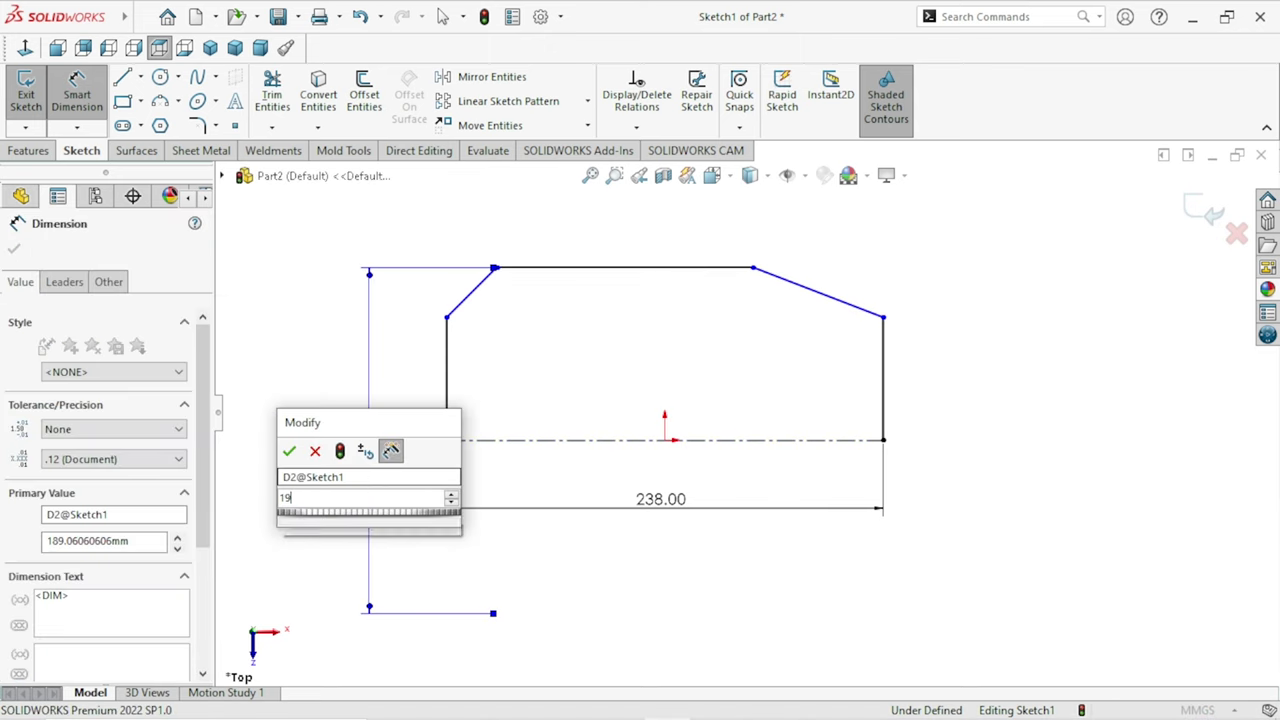
{"action": "type", "text": "3"}
{"action": "left_click", "coordinate": [289, 451]}
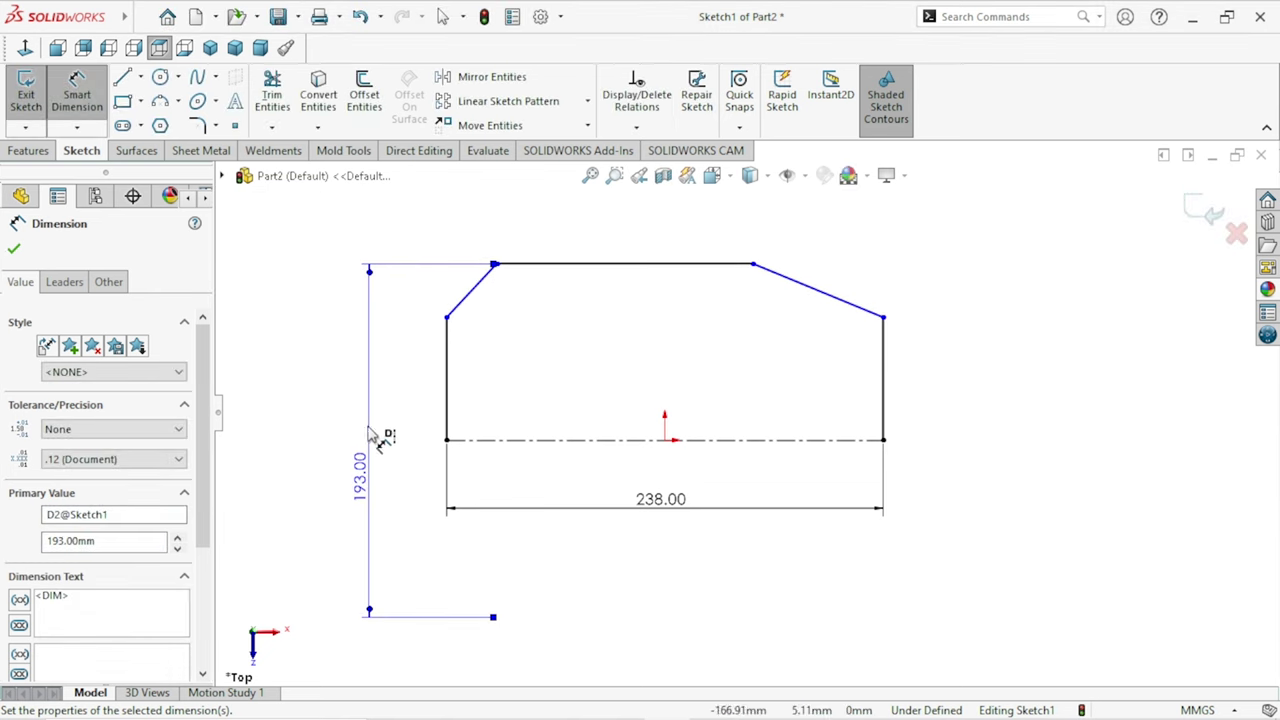
{"action": "left_click", "coordinate": [446, 318]}
{"action": "left_click", "coordinate": [446, 440]}
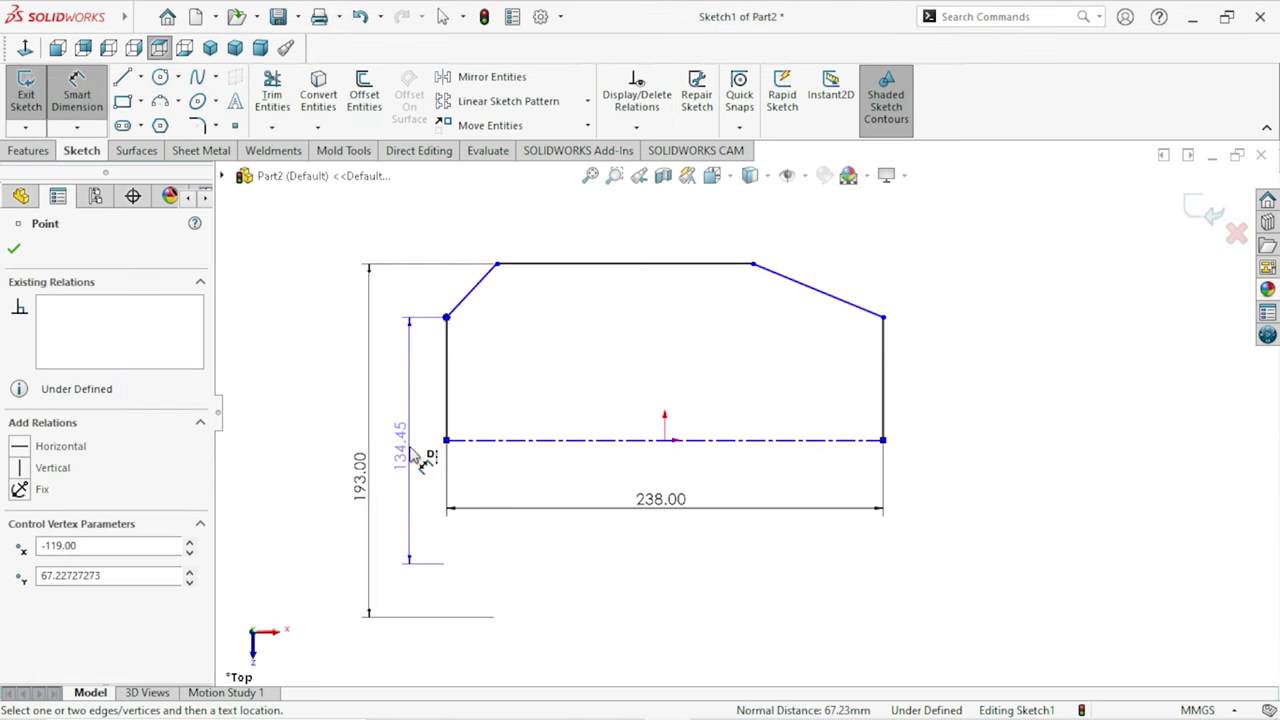
{"action": "left_click", "coordinate": [421, 456]}
{"action": "type", "text": "90"}
{"action": "left_click", "coordinate": [331, 420]}
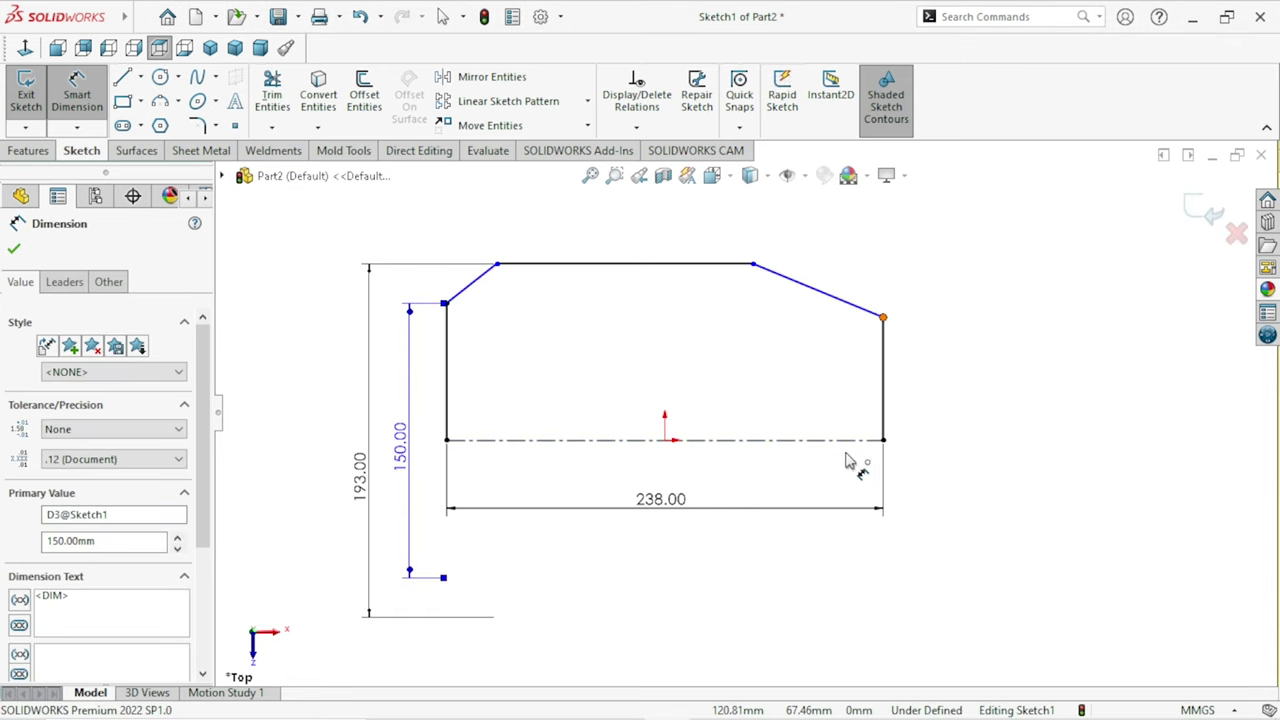
{"action": "left_click", "coordinate": [880, 440]}
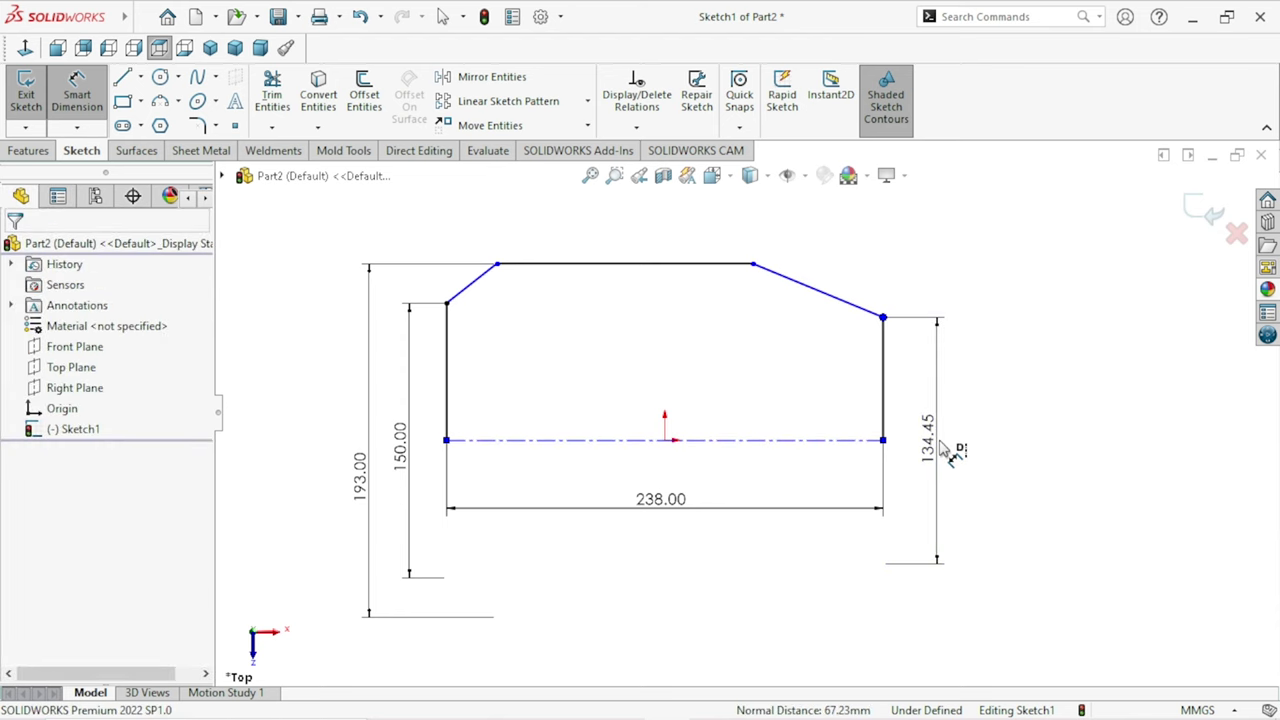
{"action": "left_click", "coordinate": [941, 446]}
{"action": "type", "text": "125"}
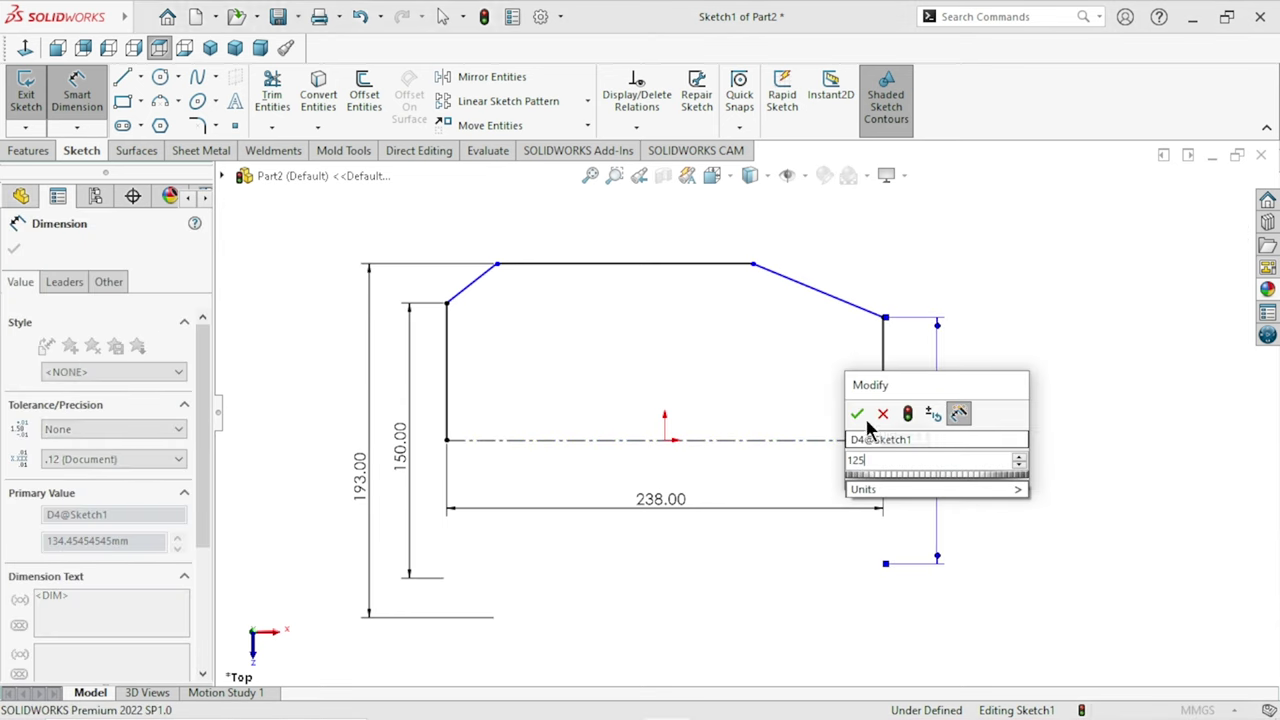
{"action": "left_click", "coordinate": [857, 416]}
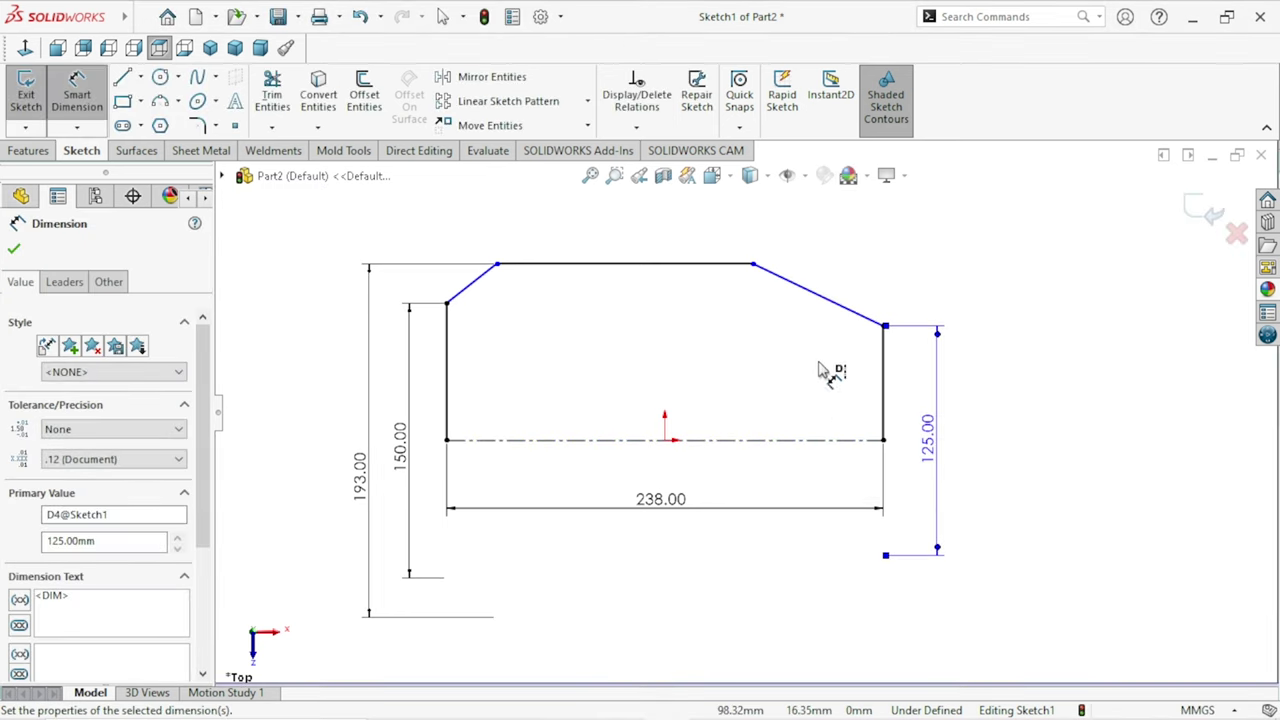
Dimension the corner widths: 80 mm upper-right and 22 mm upper-left chamfer offset.
{"action": "left_click", "coordinate": [885, 326]}
{"action": "left_click", "coordinate": [843, 235]}
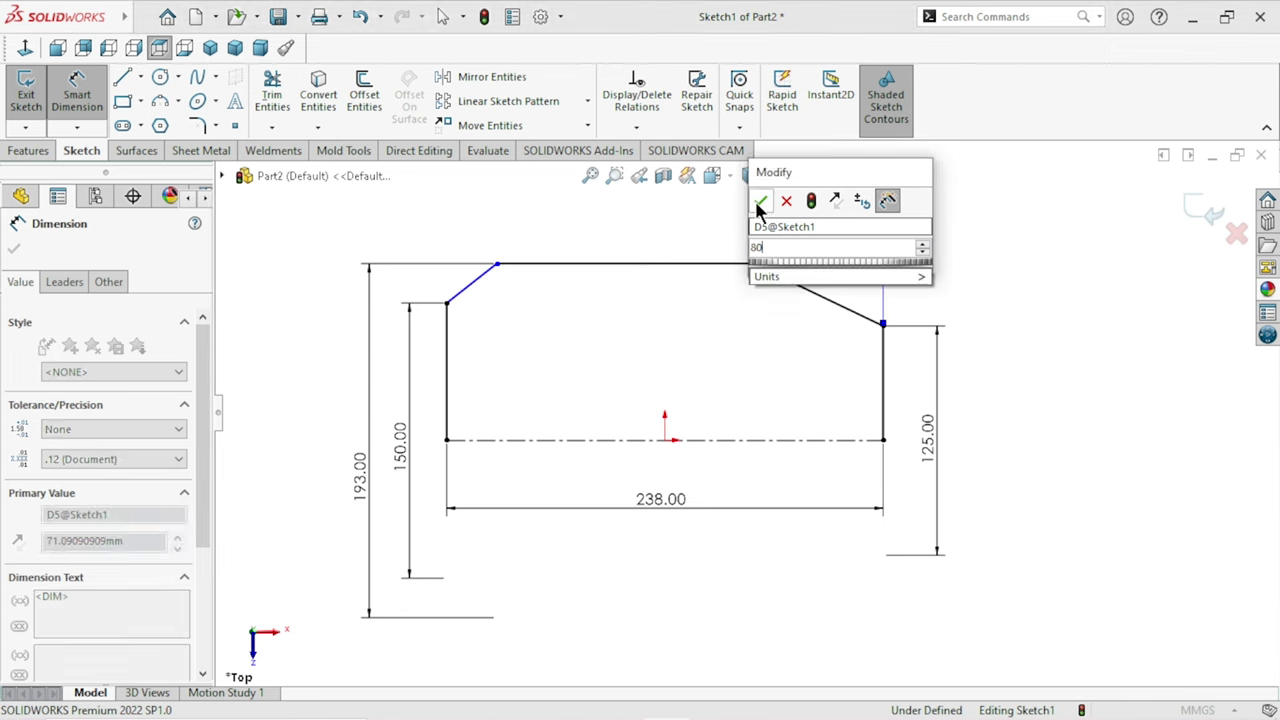
{"action": "left_click", "coordinate": [760, 201]}
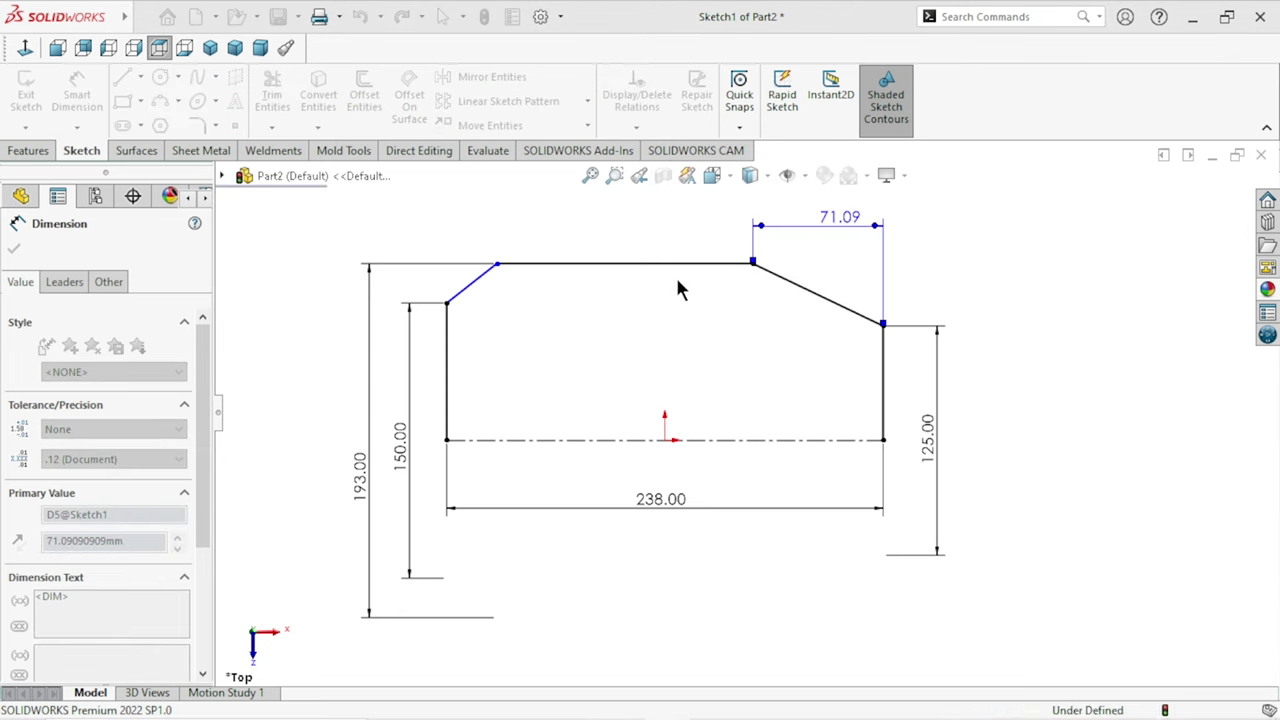
{"action": "left_click", "coordinate": [447, 302]}
{"action": "left_click", "coordinate": [498, 266]}
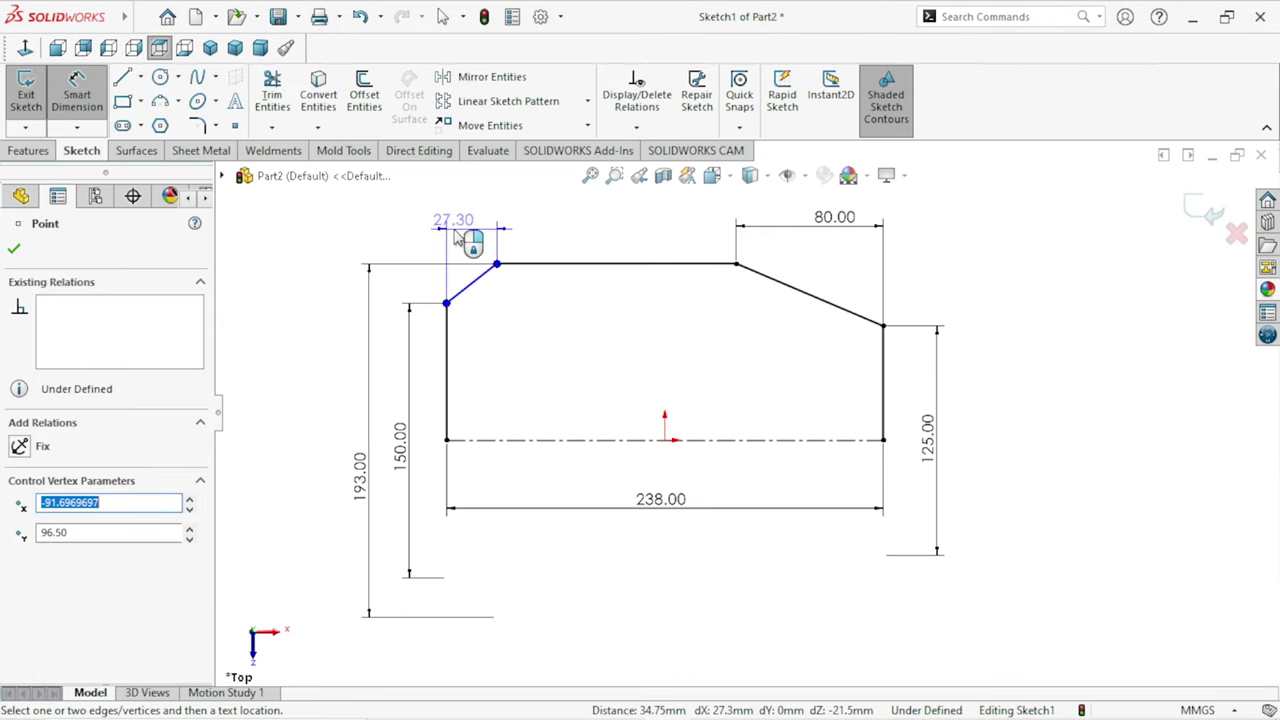
{"action": "left_click", "coordinate": [455, 232]}
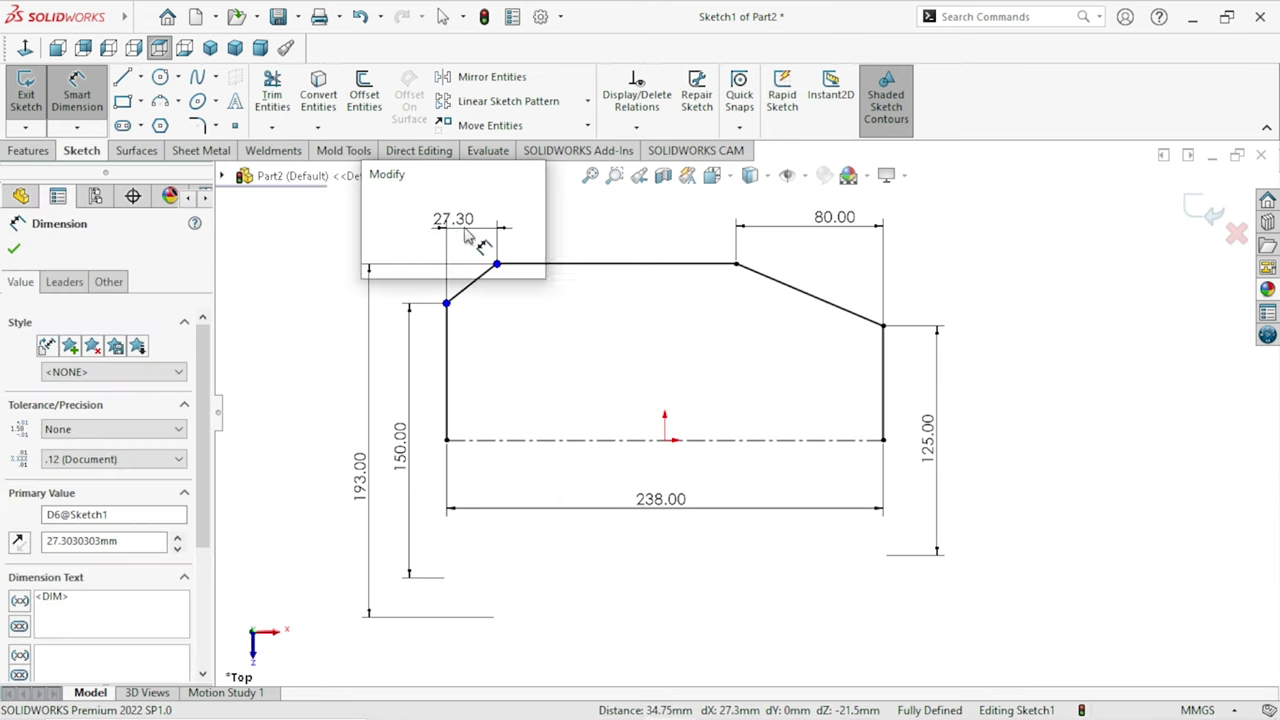
{"action": "type", "text": "22"}
{"action": "left_click", "coordinate": [379, 200]}
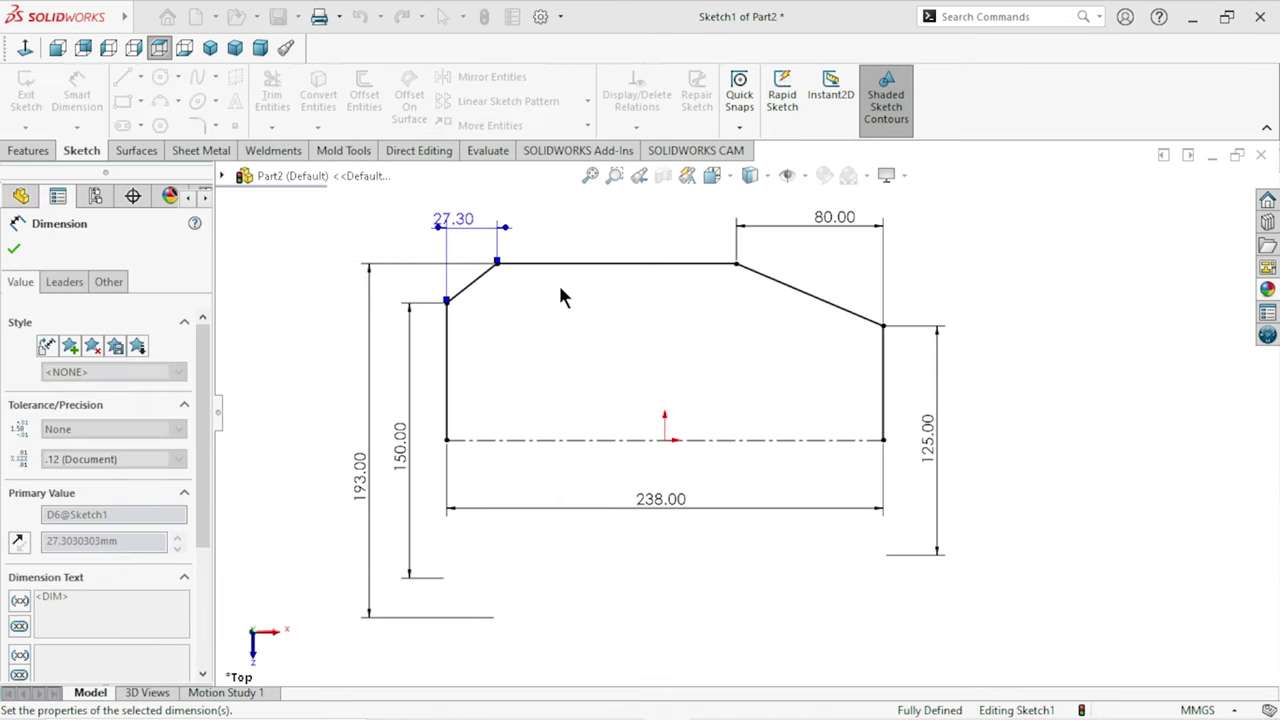
{"action": "left_click_drag", "start_coordinate": [463, 222], "coordinate": [393, 228]}
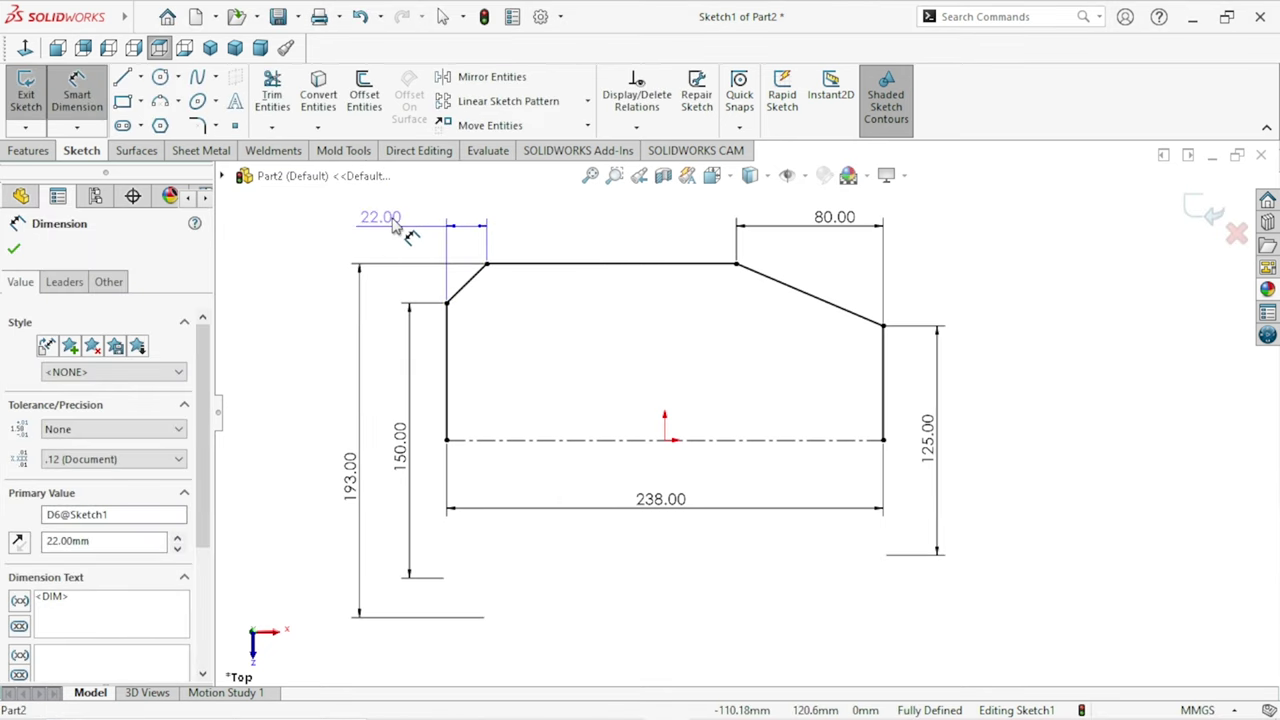
Add the 136 mm top-edge length as a driven reference dimension.
{"action": "left_click", "coordinate": [579, 240]}
{"action": "left_click", "coordinate": [586, 236]}
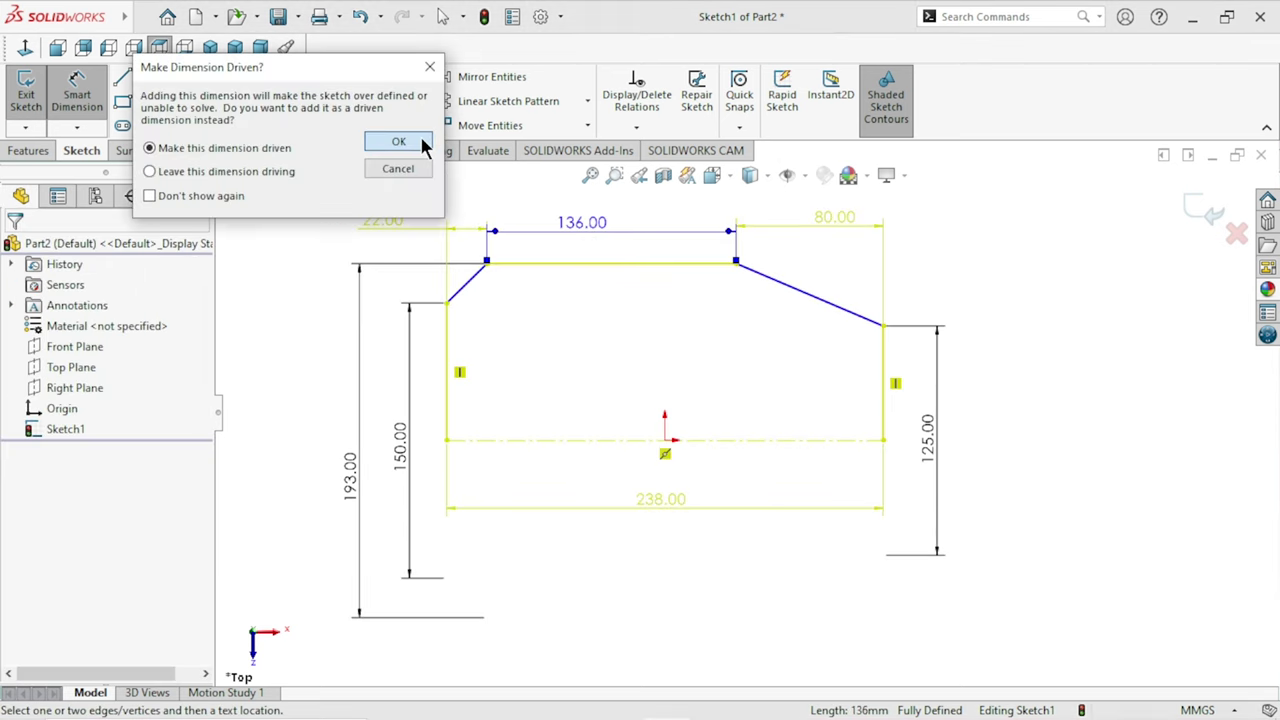
{"action": "left_click", "coordinate": [399, 142]}
{"action": "key", "text": "f"}
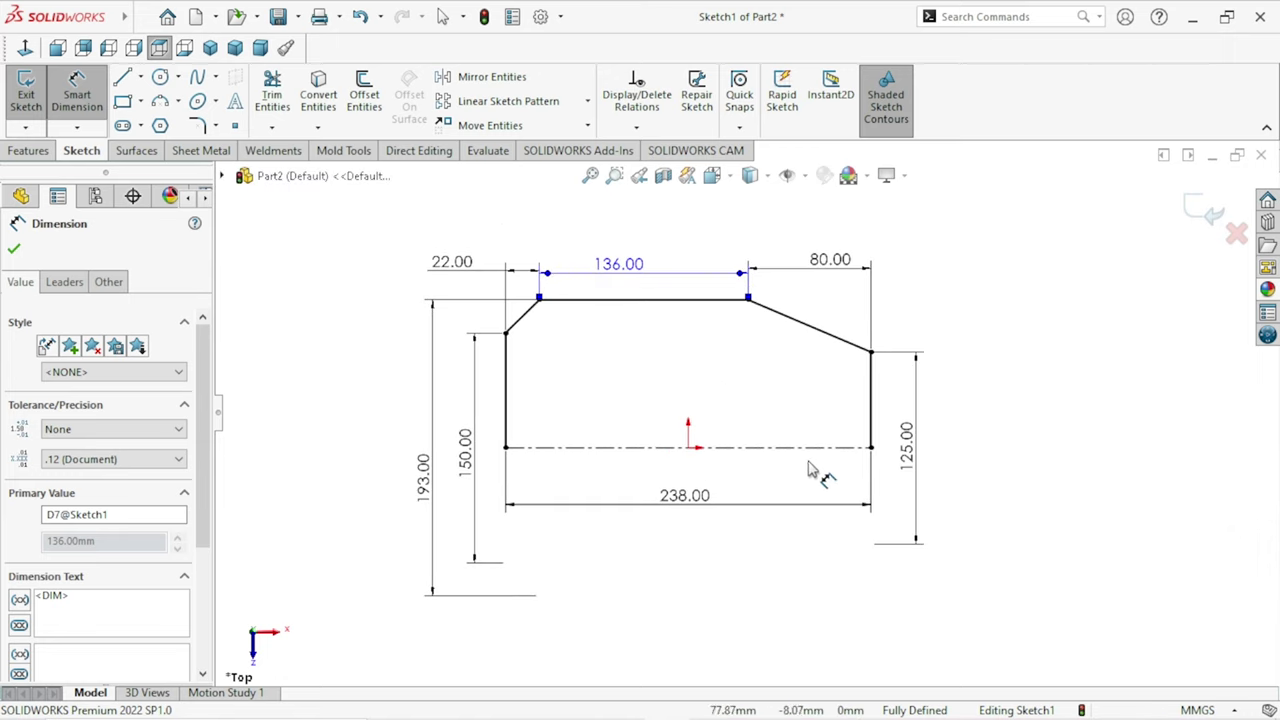
{"action": "left_click", "coordinate": [15, 251]}
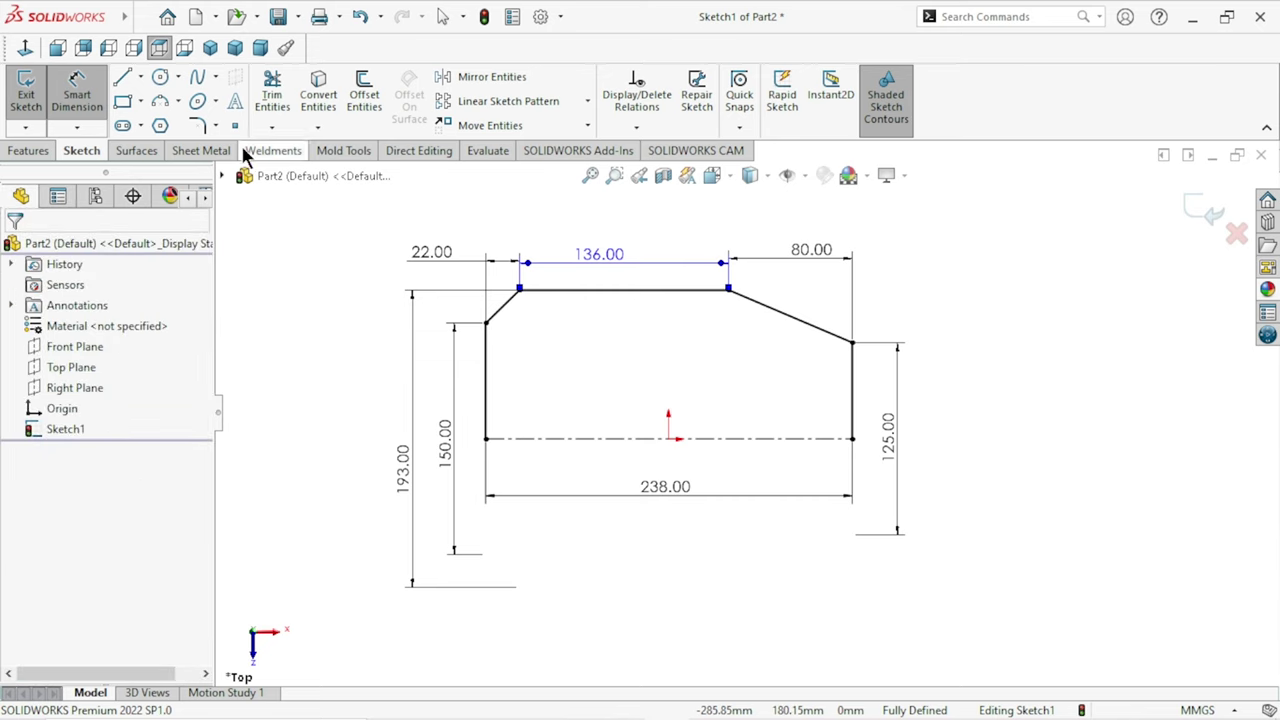
Sketch the straight slots near the outline's top edge.
{"action": "key", "text": "s"}
{"action": "left_click", "coordinate": [537, 315]}
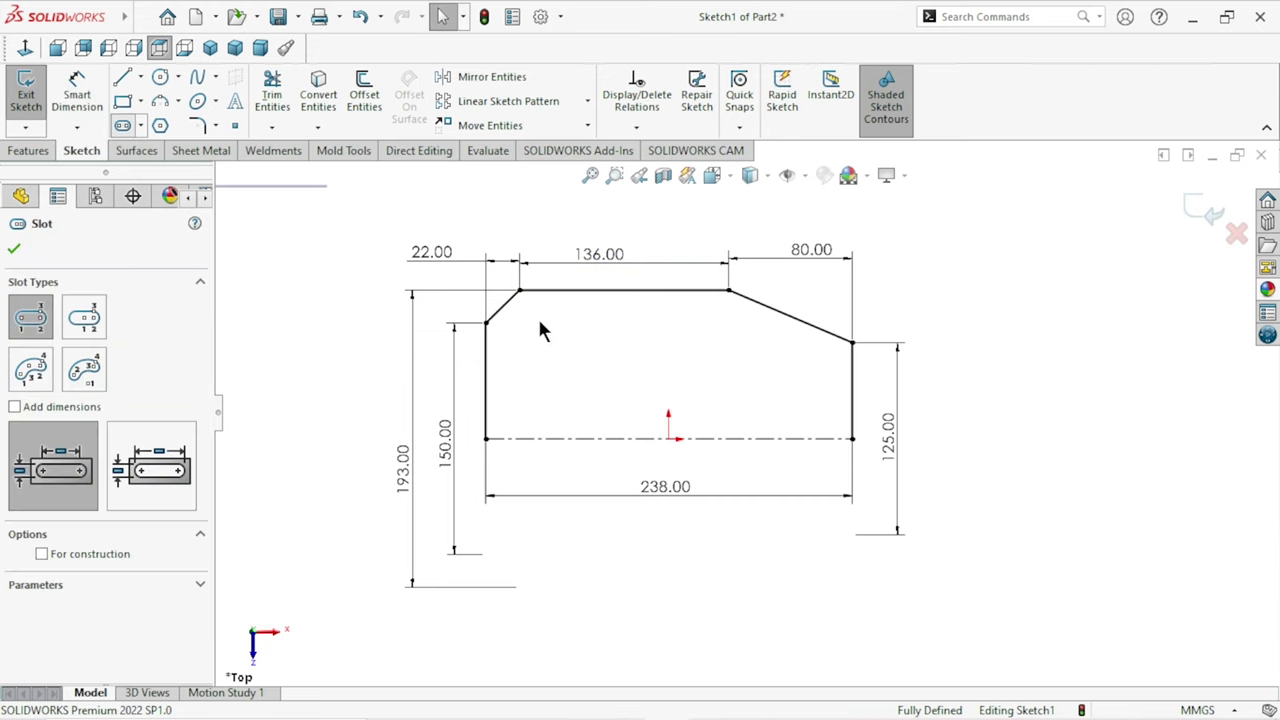
{"action": "left_click", "coordinate": [551, 316]}
{"action": "left_click", "coordinate": [603, 314]}
{"action": "left_click", "coordinate": [703, 321]}
{"action": "right_click", "coordinate": [905, 300]}
{"action": "left_click", "coordinate": [910, 306]}
{"action": "scroll", "coordinate": [700, 340], "scroll_direction": "down", "scroll_amount": 2}
{"action": "key", "text": "Escape"}
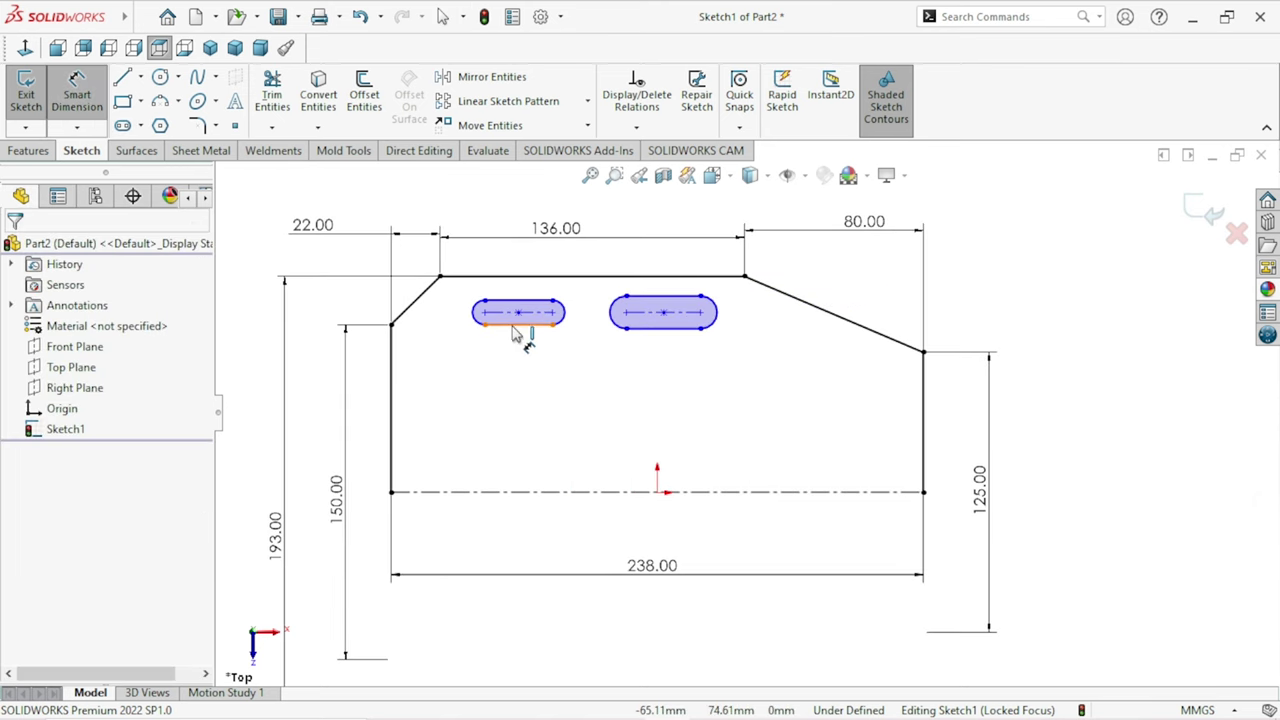
Place both slots 14 mm below the top edge.
{"action": "left_click", "coordinate": [533, 302]}
{"action": "left_click", "coordinate": [533, 302]}
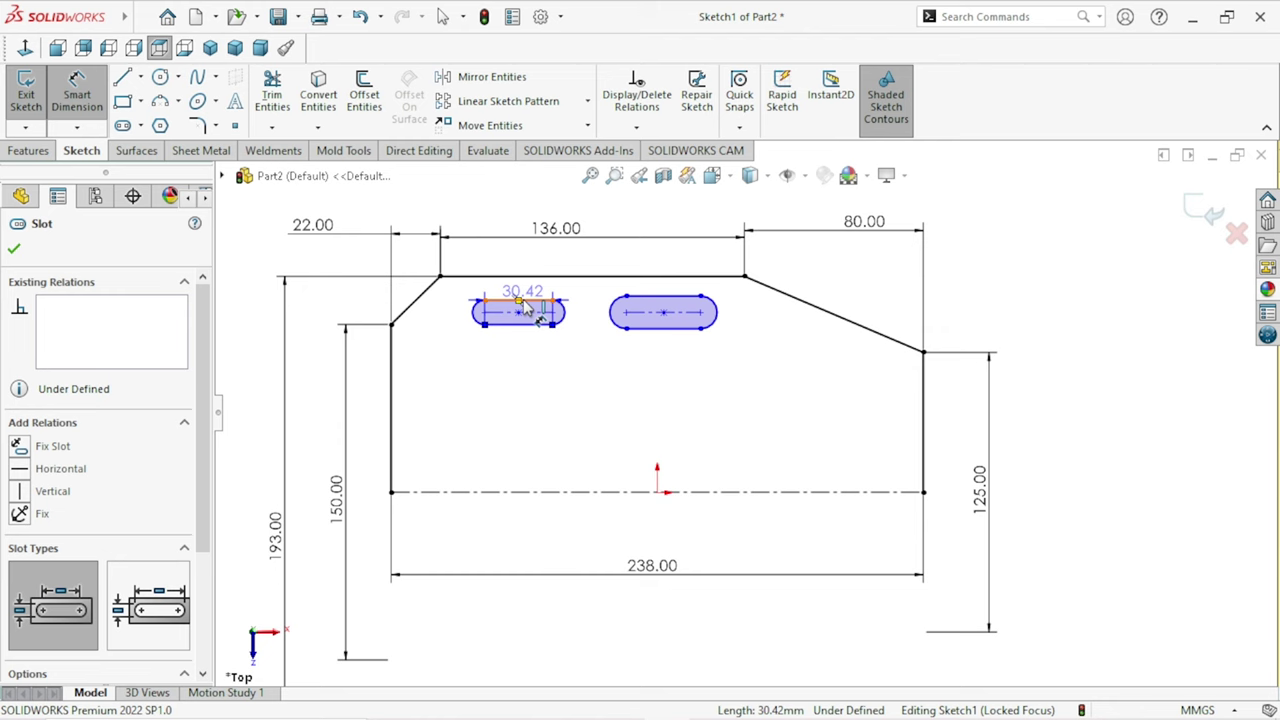
{"action": "left_click", "coordinate": [455, 373]}
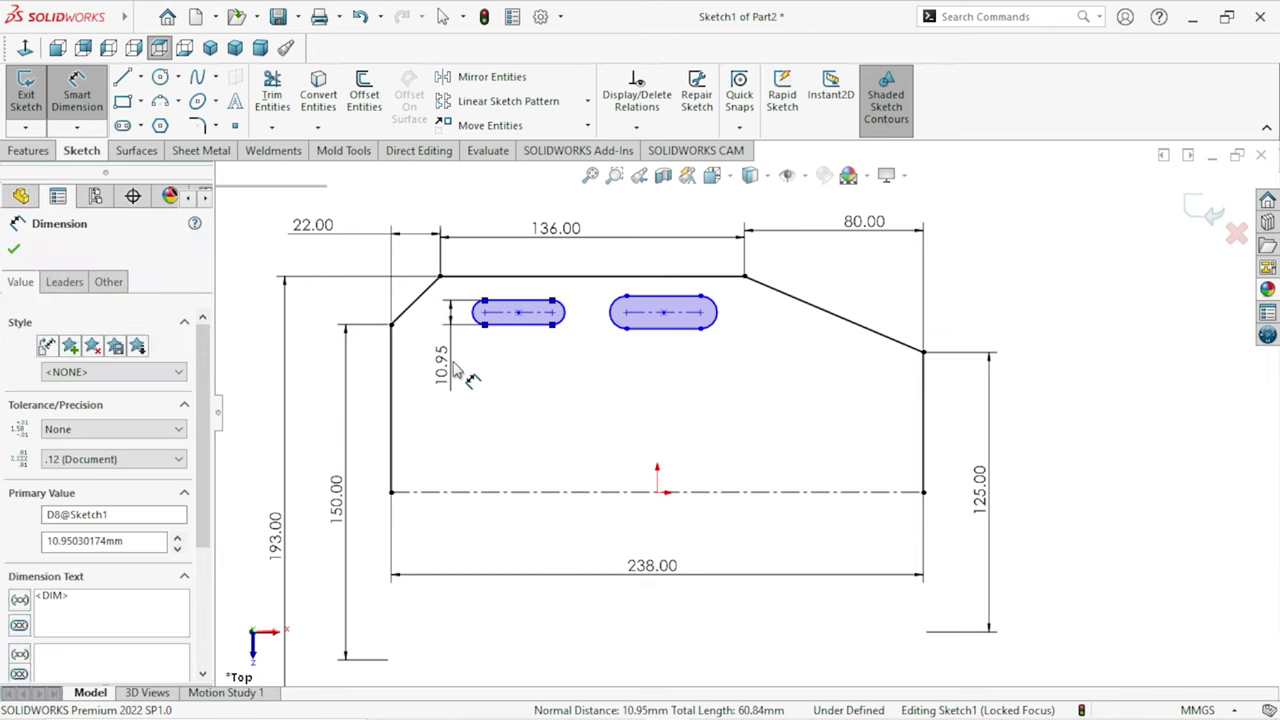
{"action": "left_click", "coordinate": [368, 340]}
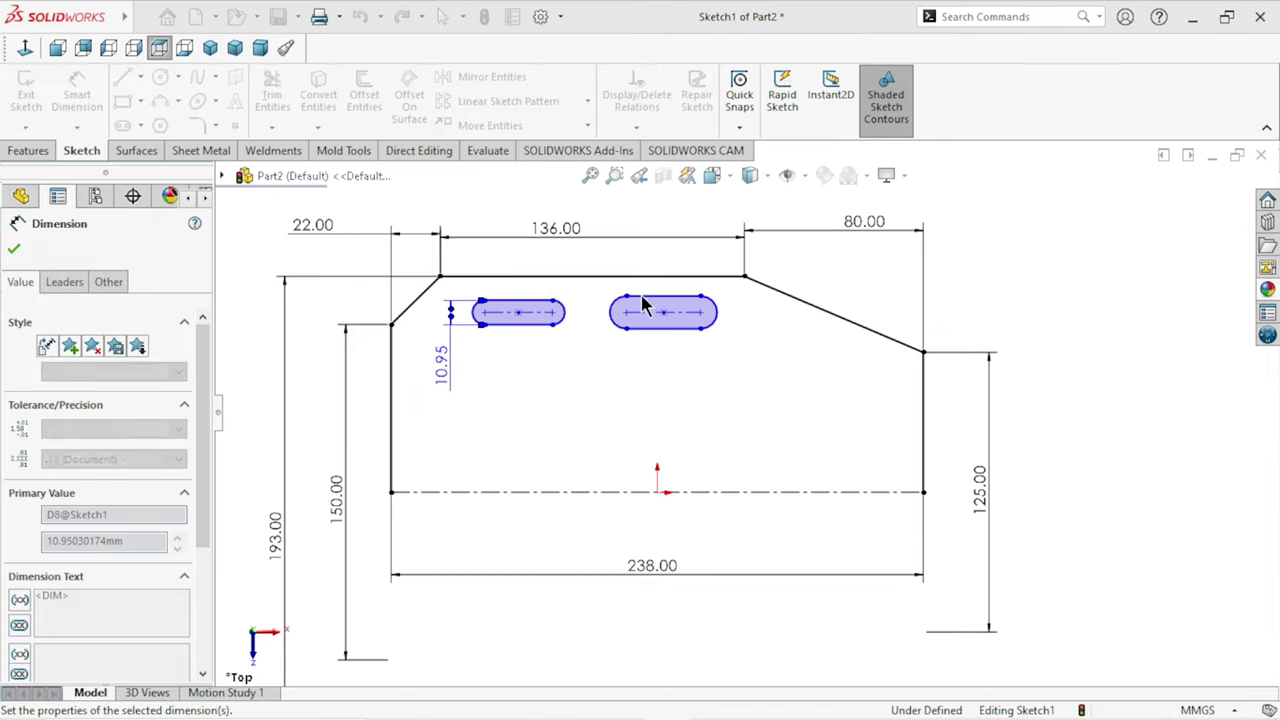
{"action": "left_click", "coordinate": [655, 328]}
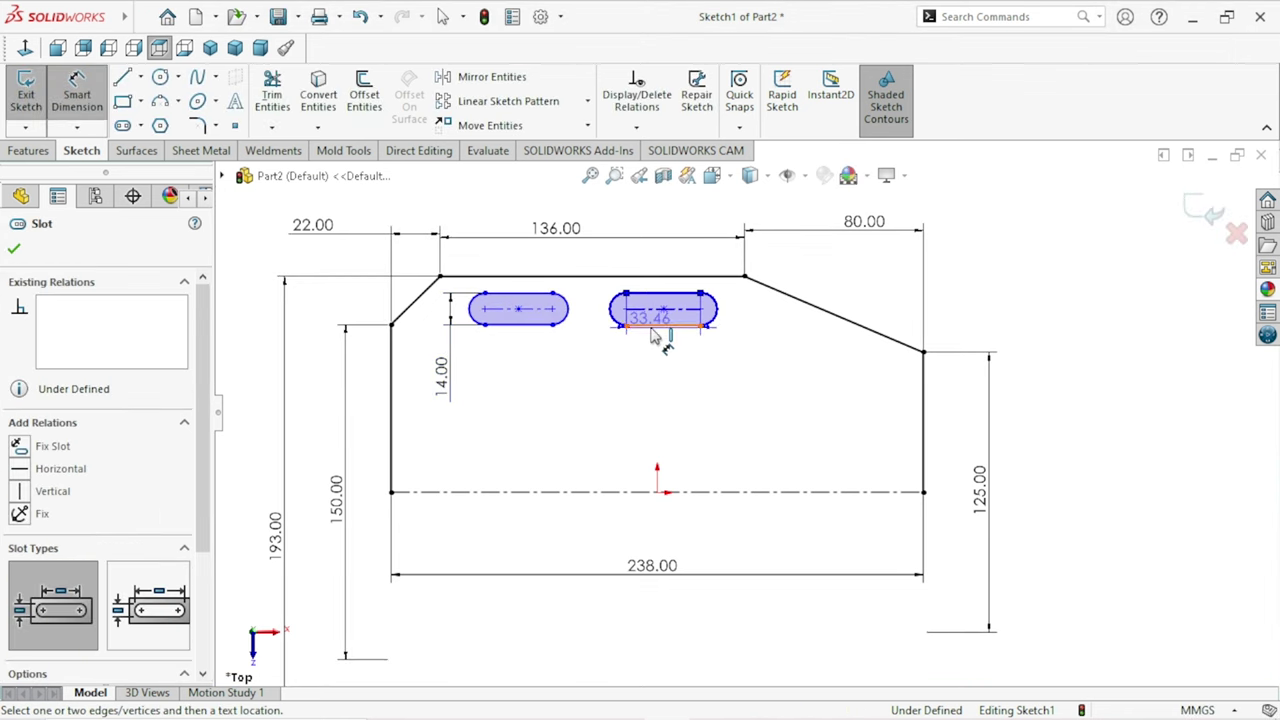
{"action": "left_click", "coordinate": [601, 384]}
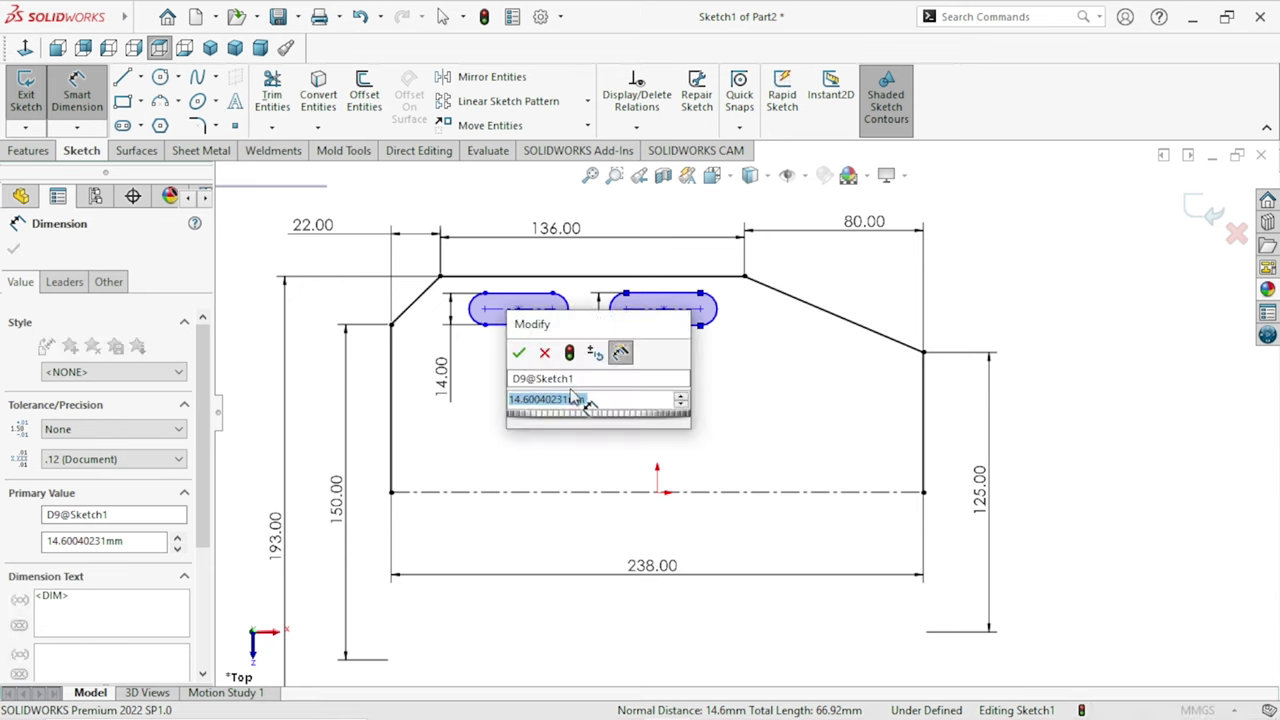
{"action": "type", "text": "14"}
{"action": "left_click", "coordinate": [521, 349]}
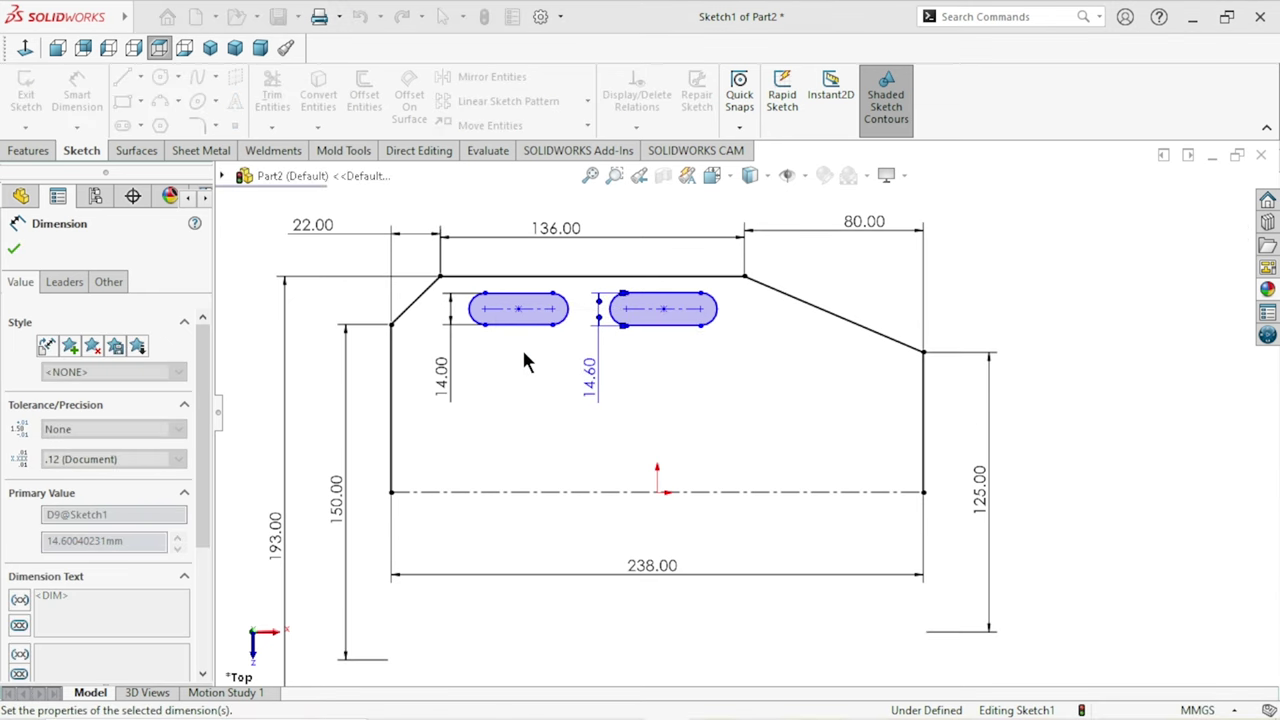
Set both slot lengths to 45 mm.
{"action": "left_click", "coordinate": [476, 311]}
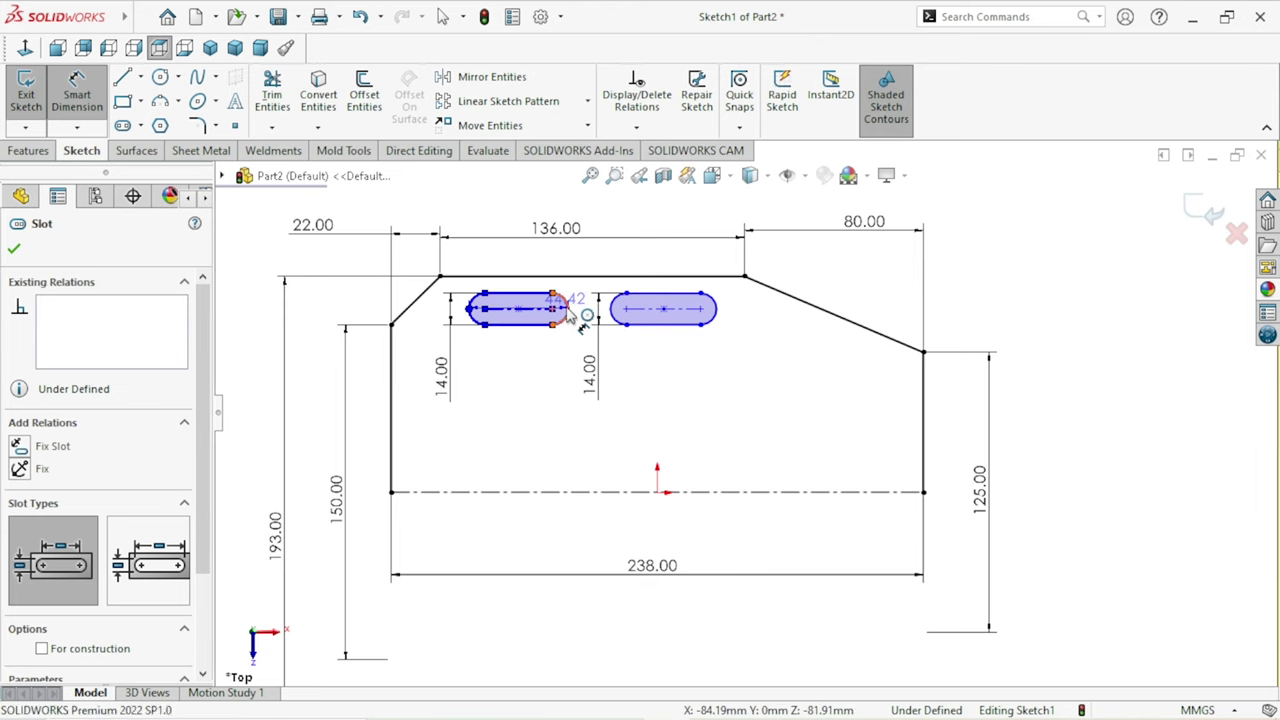
{"action": "left_click", "coordinate": [526, 369]}
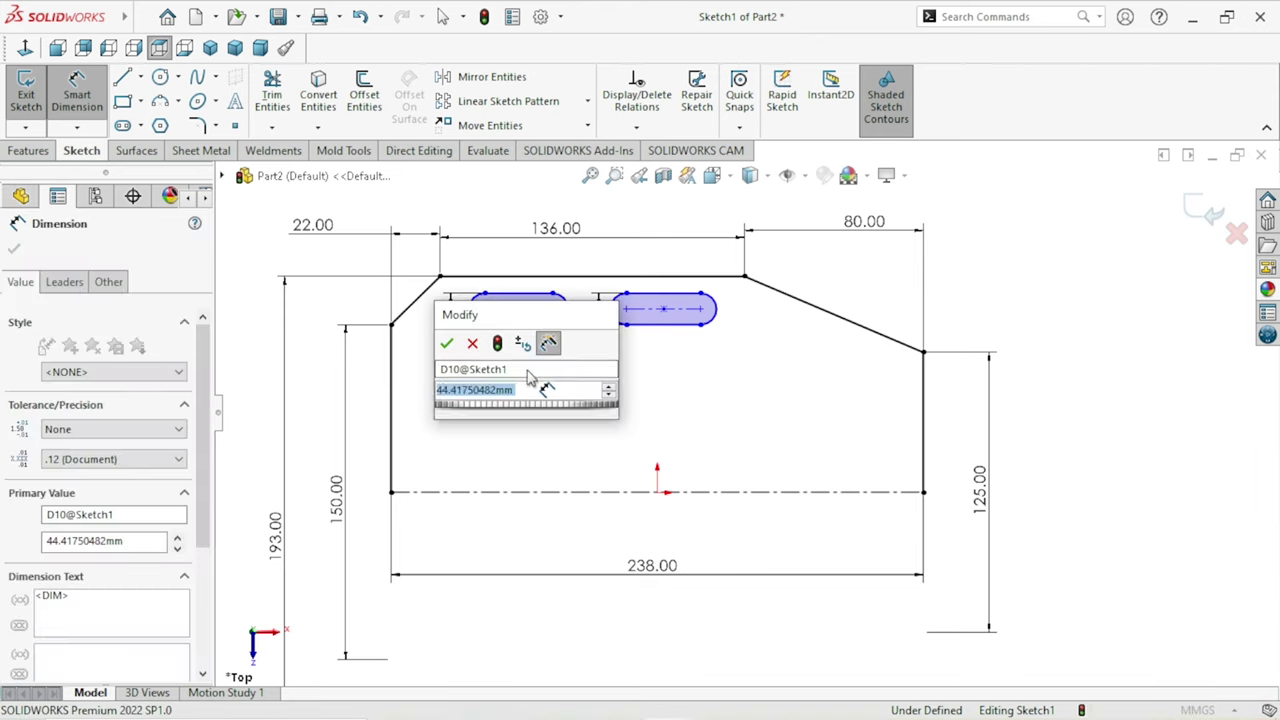
{"action": "type", "text": "45"}
{"action": "left_click", "coordinate": [448, 343]}
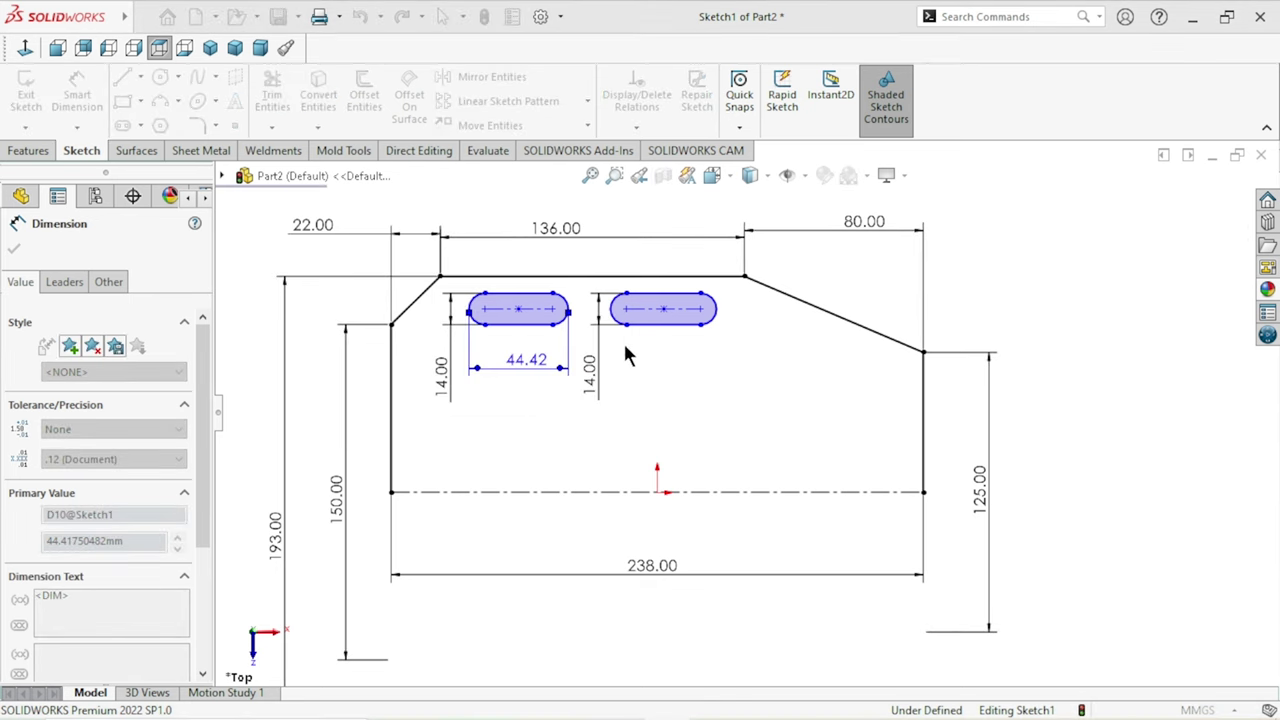
{"action": "left_click", "coordinate": [720, 314]}
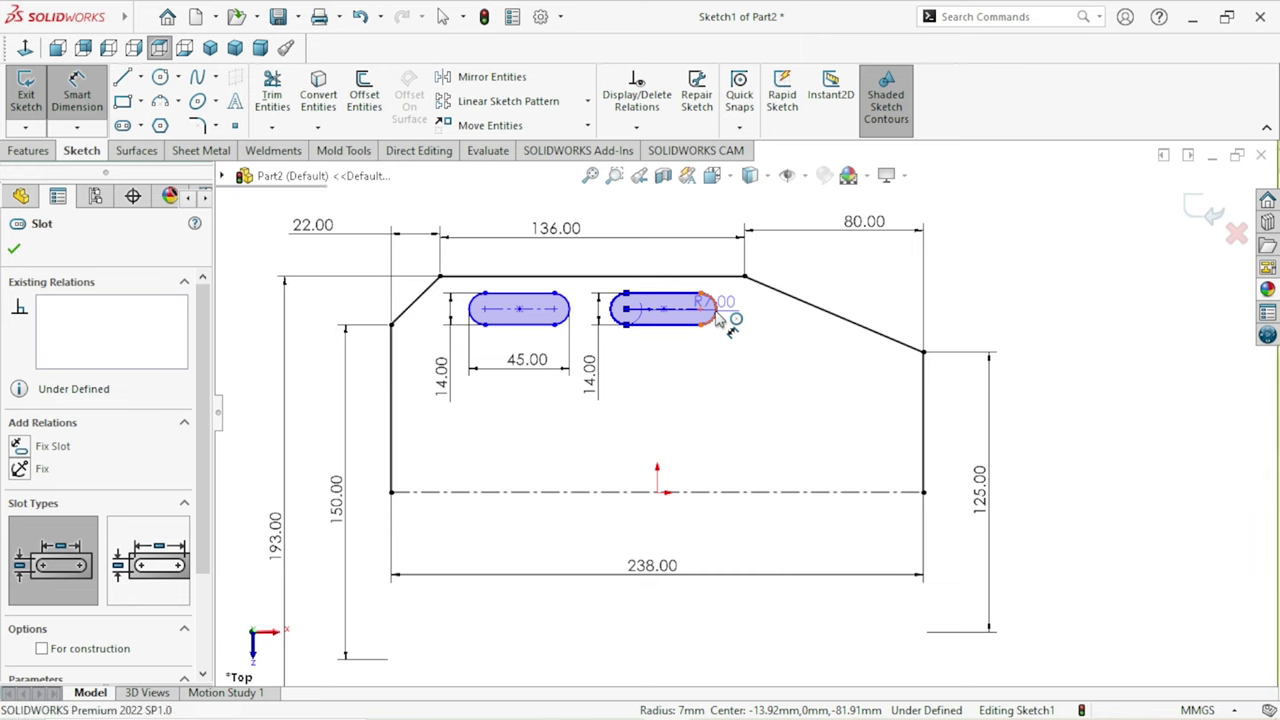
{"action": "left_click", "coordinate": [672, 372]}
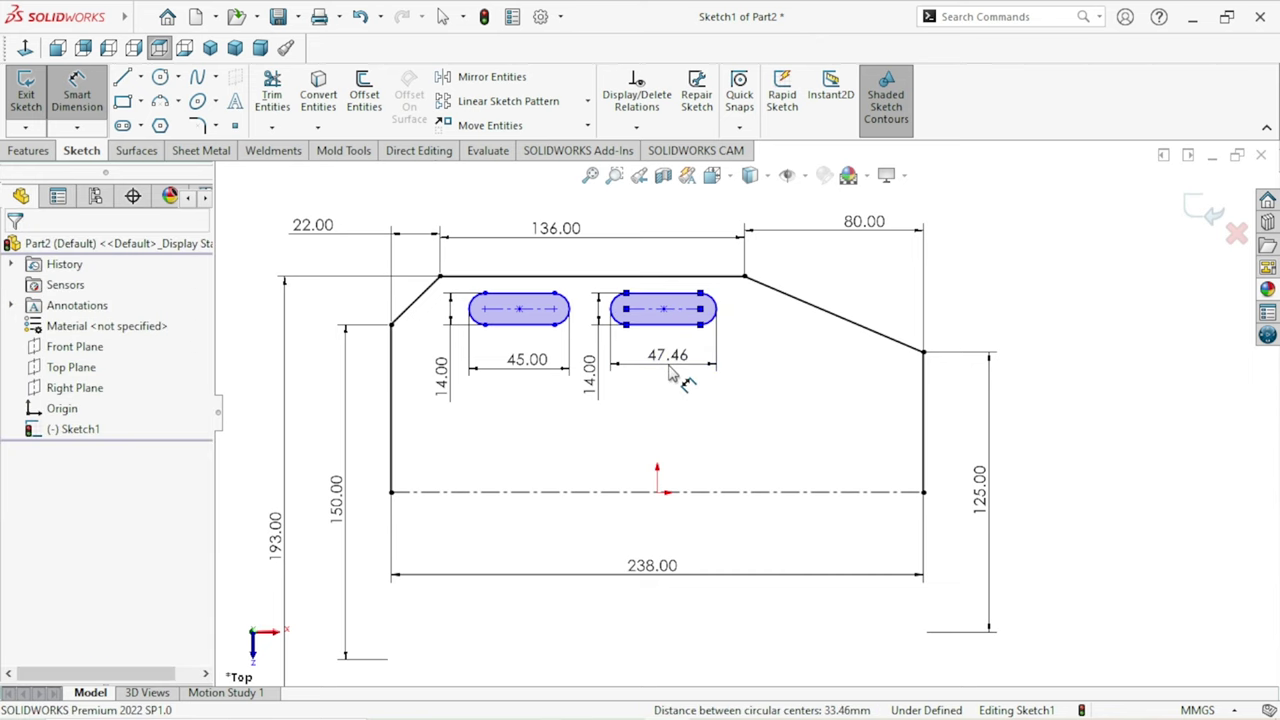
{"action": "left_click", "coordinate": [672, 372]}
{"action": "type", "text": "45"}
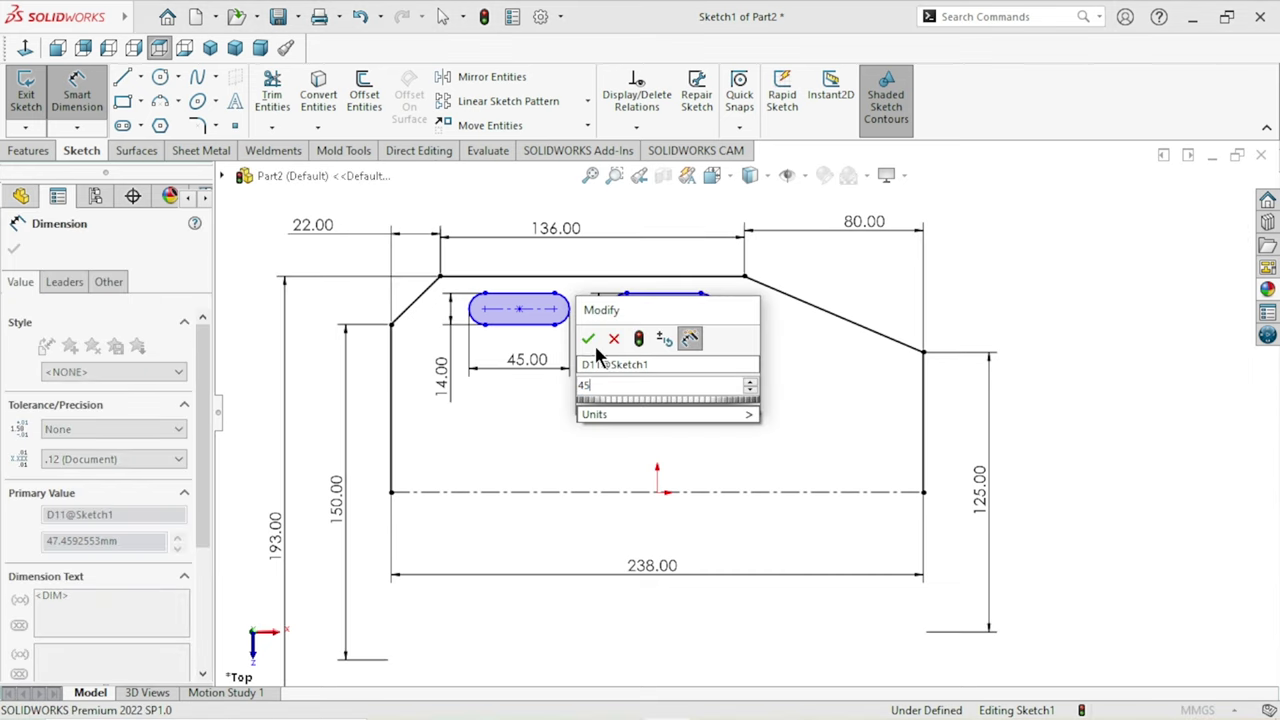
{"action": "left_click", "coordinate": [589, 340]}
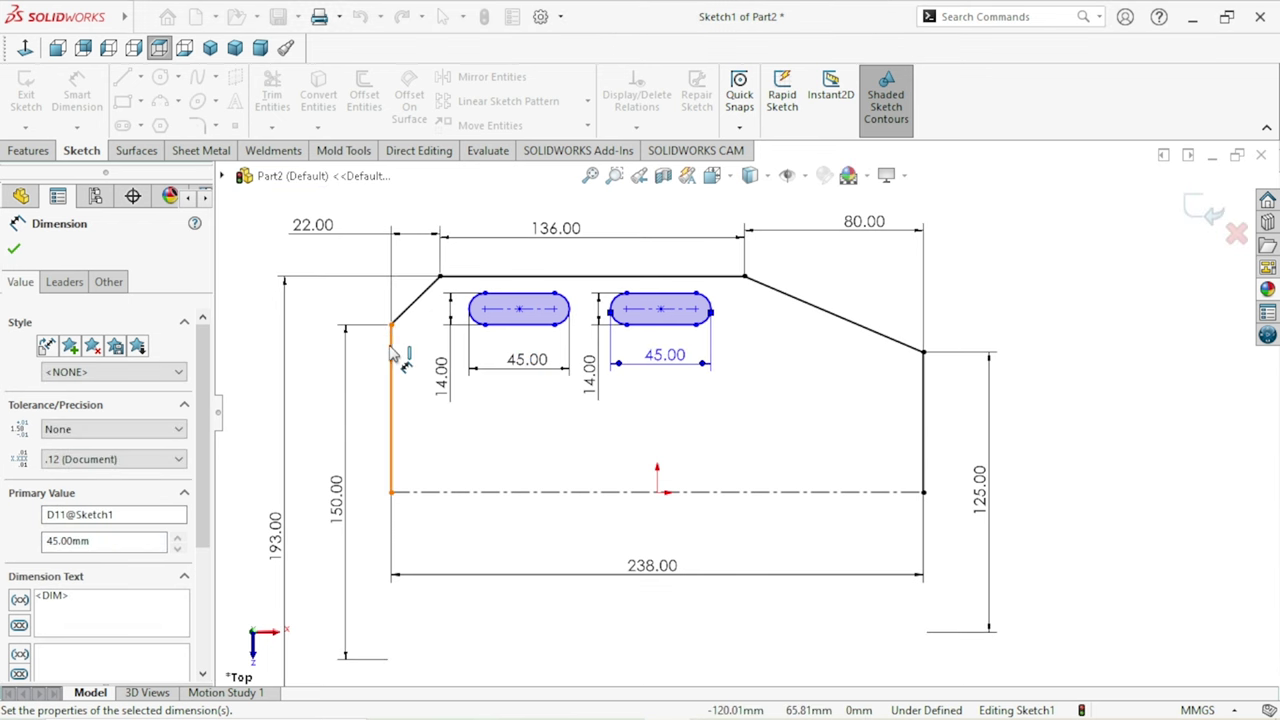
Position the left slot 50 mm from the outline's left edge.
{"action": "left_click", "coordinate": [391, 400]}
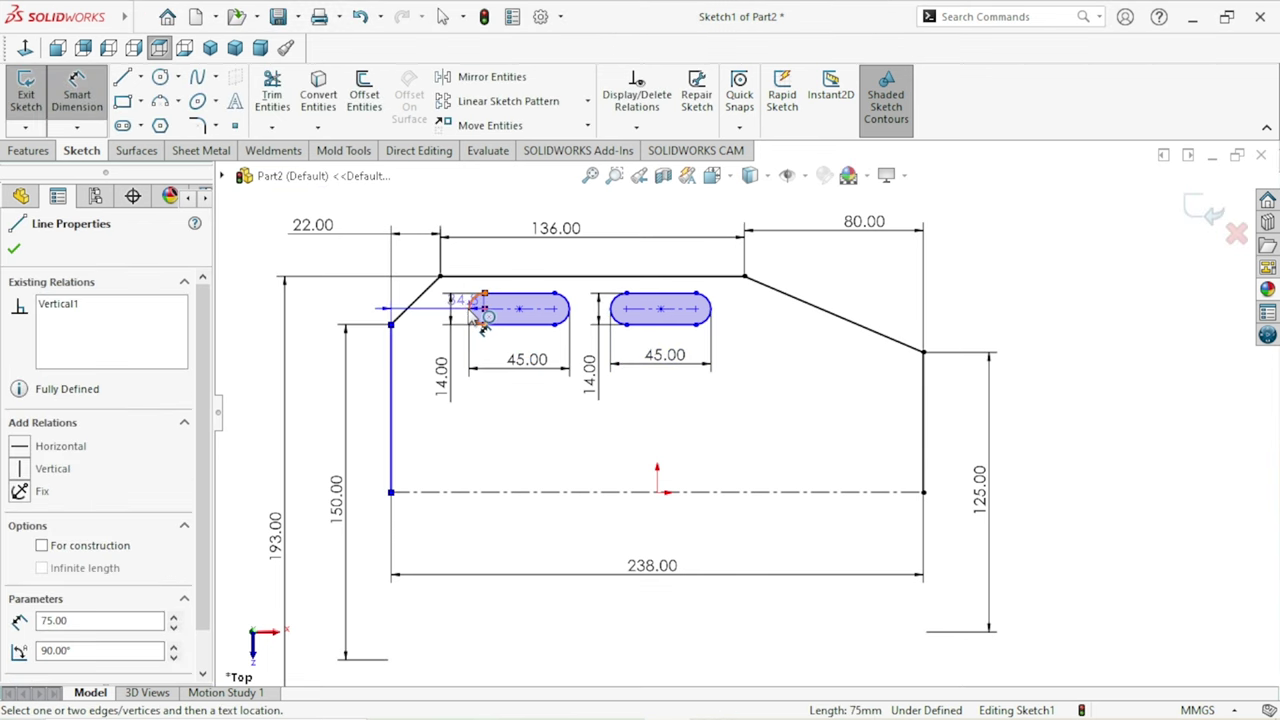
{"action": "left_click", "coordinate": [483, 316]}
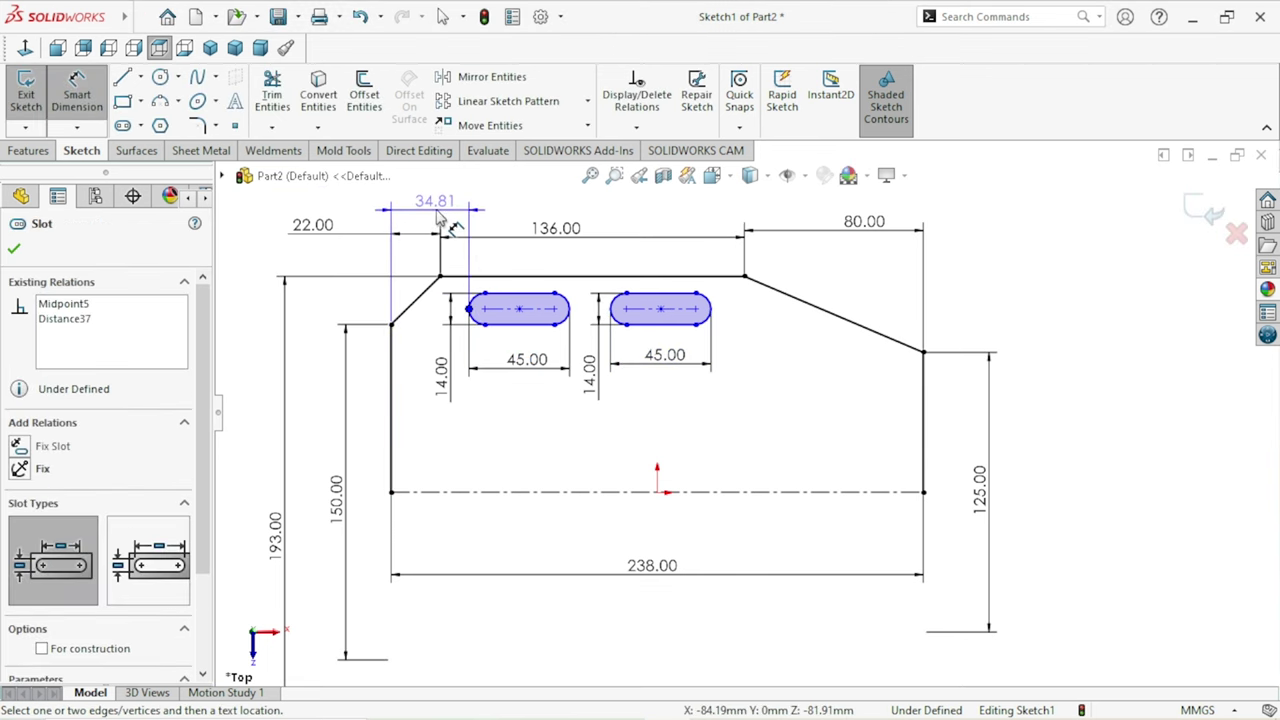
{"action": "left_click", "coordinate": [437, 218]}
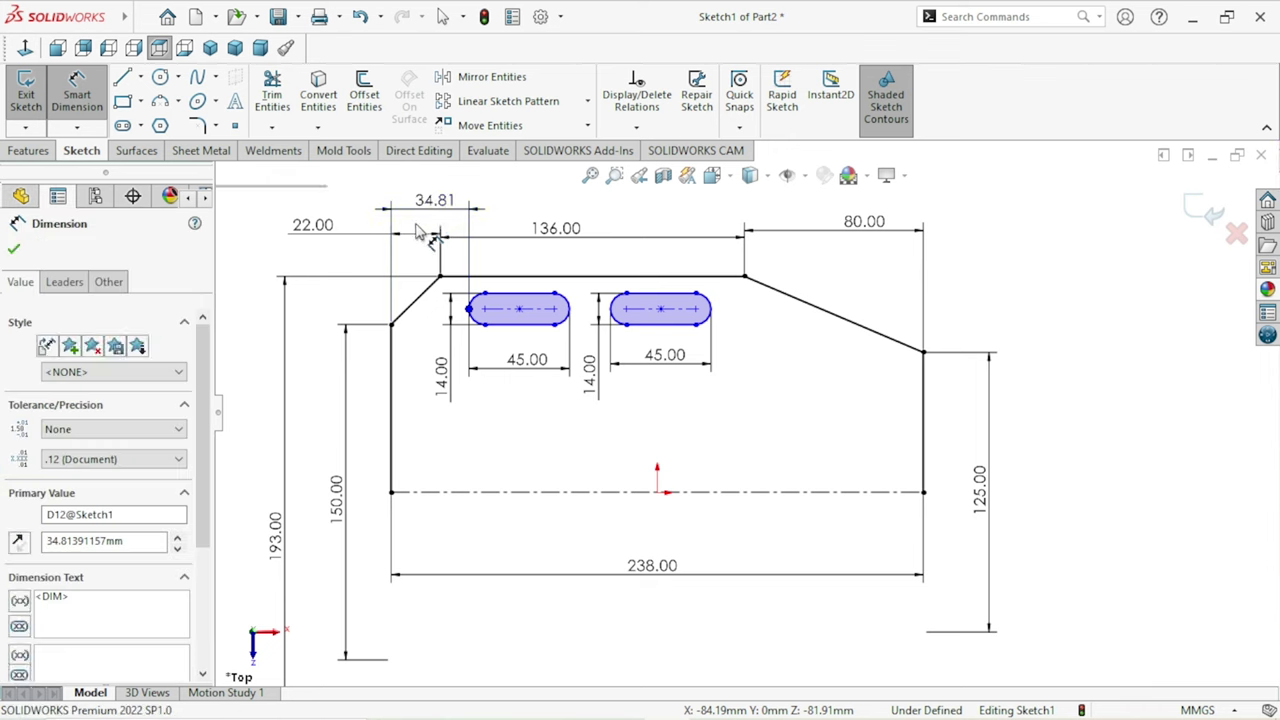
{"action": "type", "text": "50"}
{"action": "left_click", "coordinate": [355, 184]}
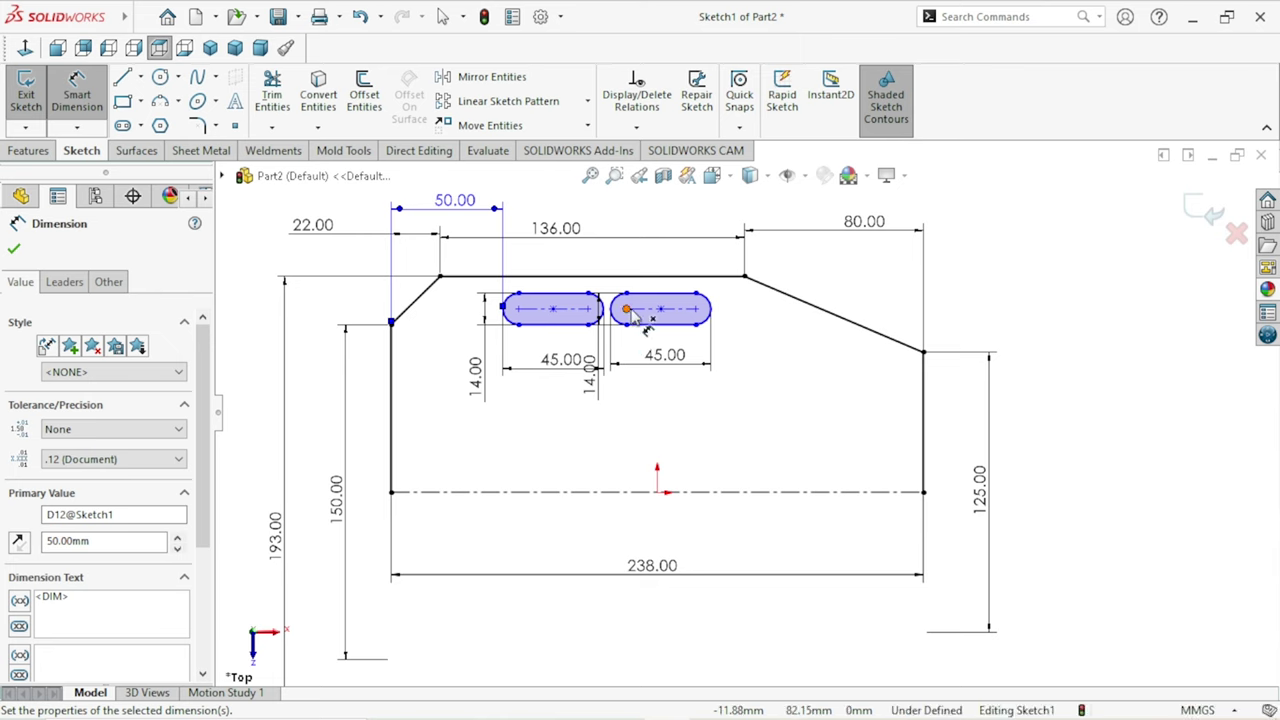
Set a 21 mm gap between the two slots.
{"action": "scroll", "coordinate": [610, 325], "scroll_direction": "down", "scroll_amount": 3}
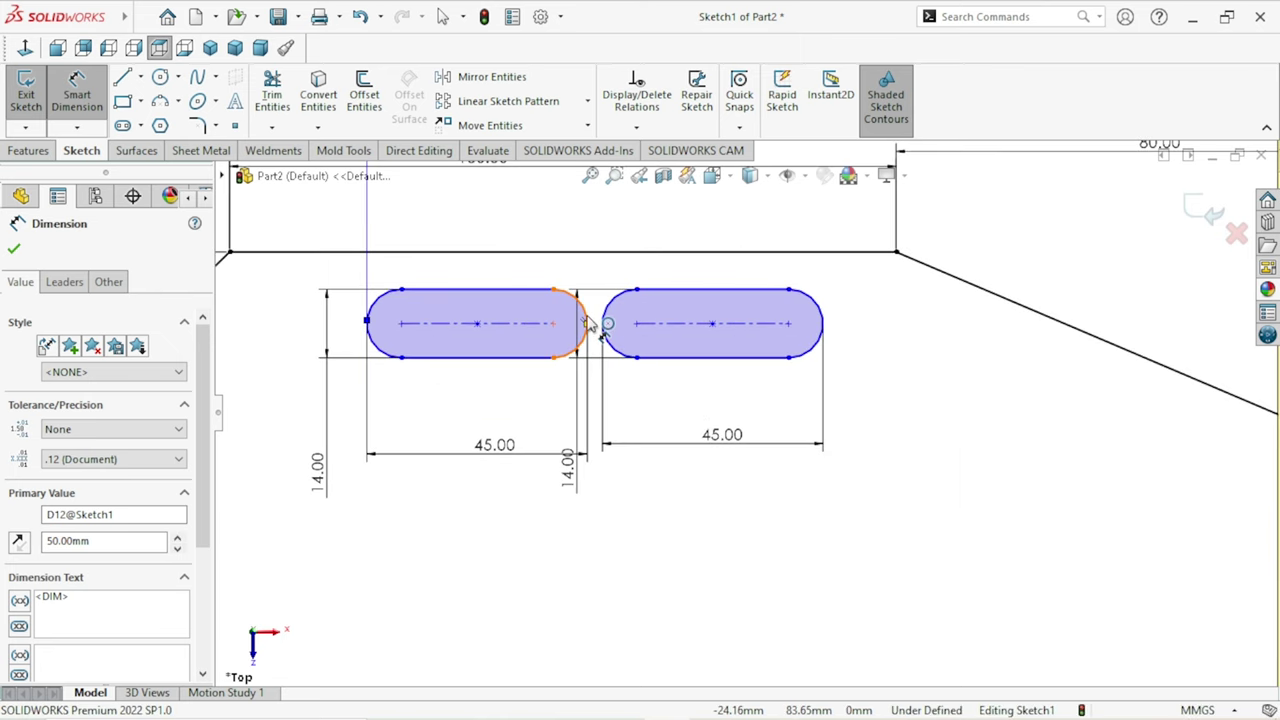
{"action": "left_click", "coordinate": [586, 323]}
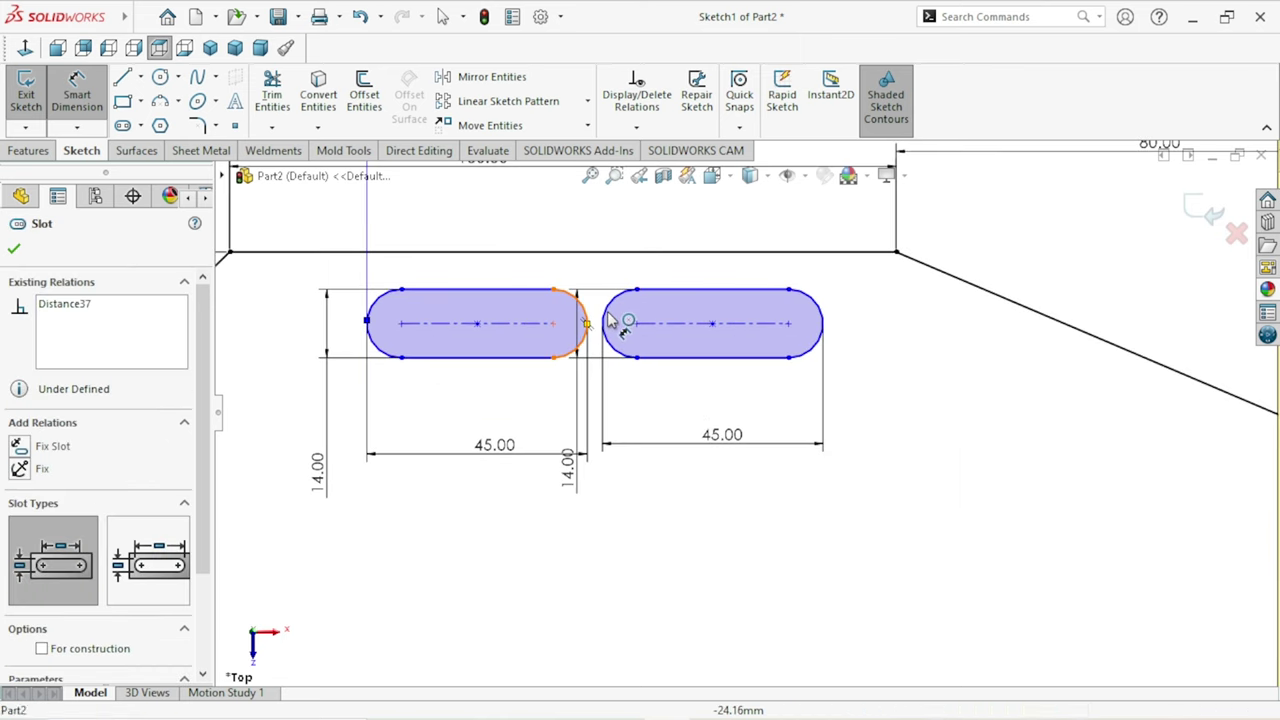
{"action": "left_click", "coordinate": [592, 218]}
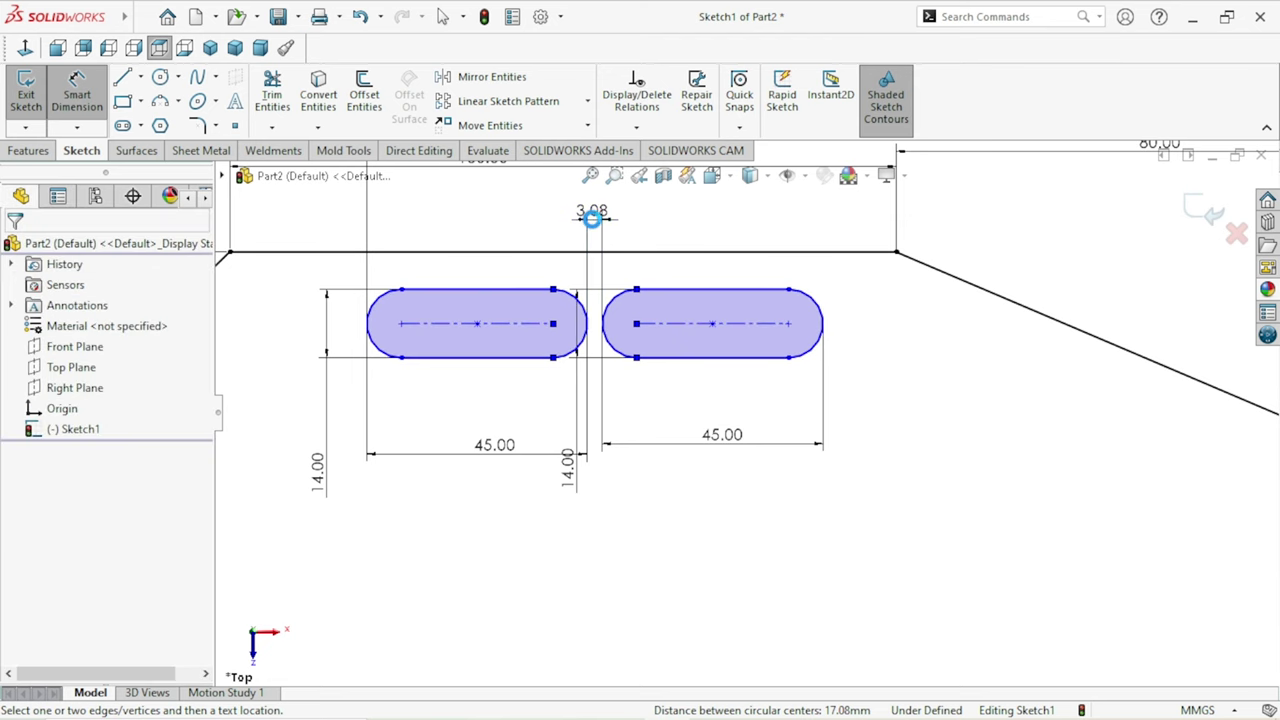
{"action": "type", "text": "21"}
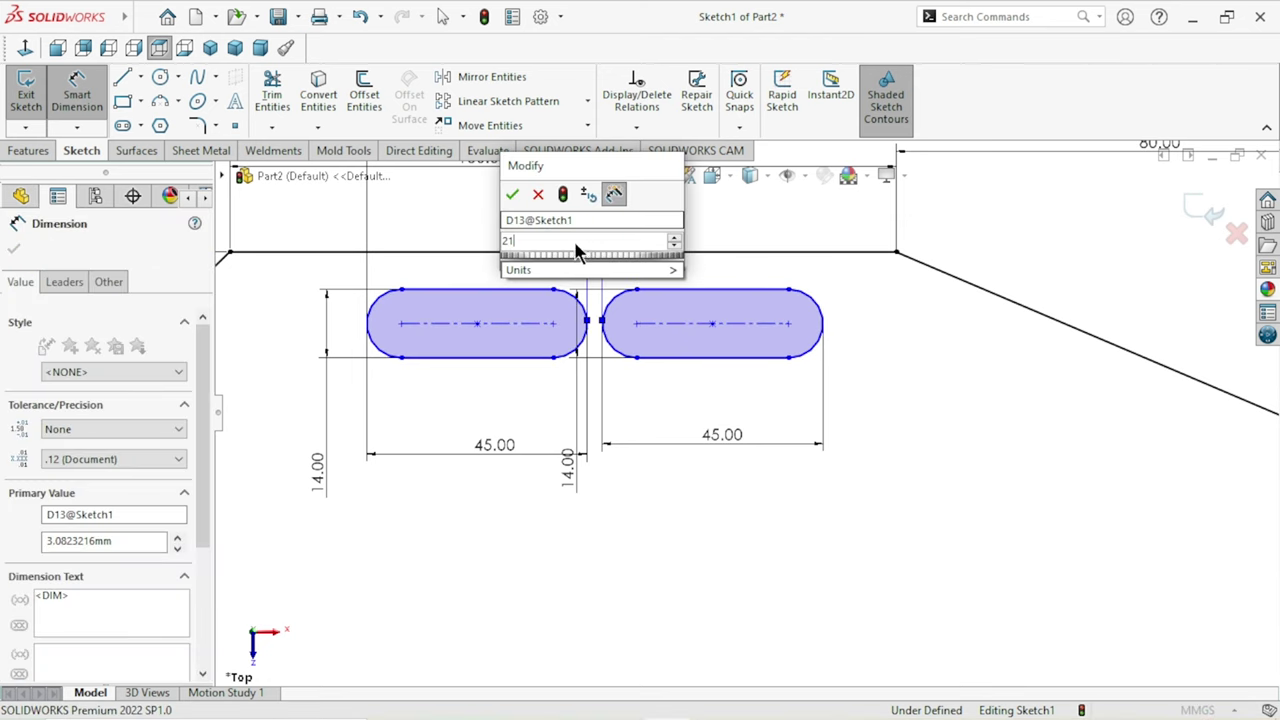
{"action": "left_click", "coordinate": [512, 196]}
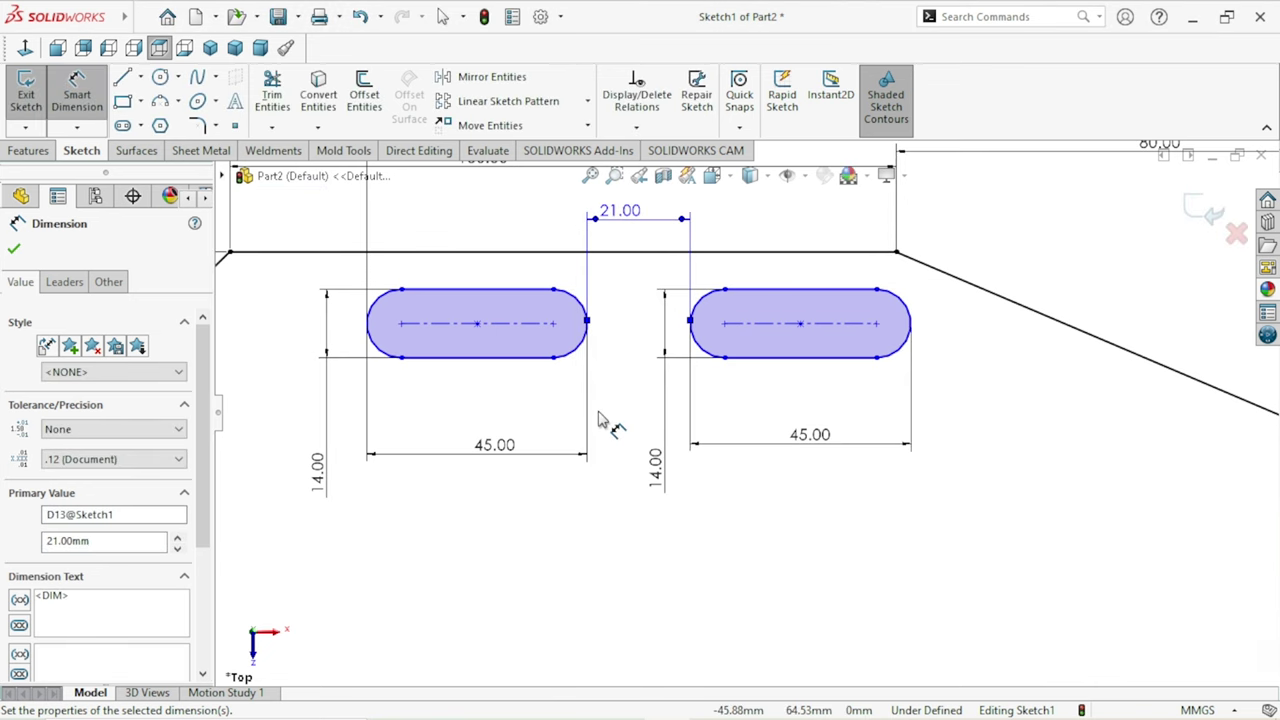
{"action": "key", "text": "f"}
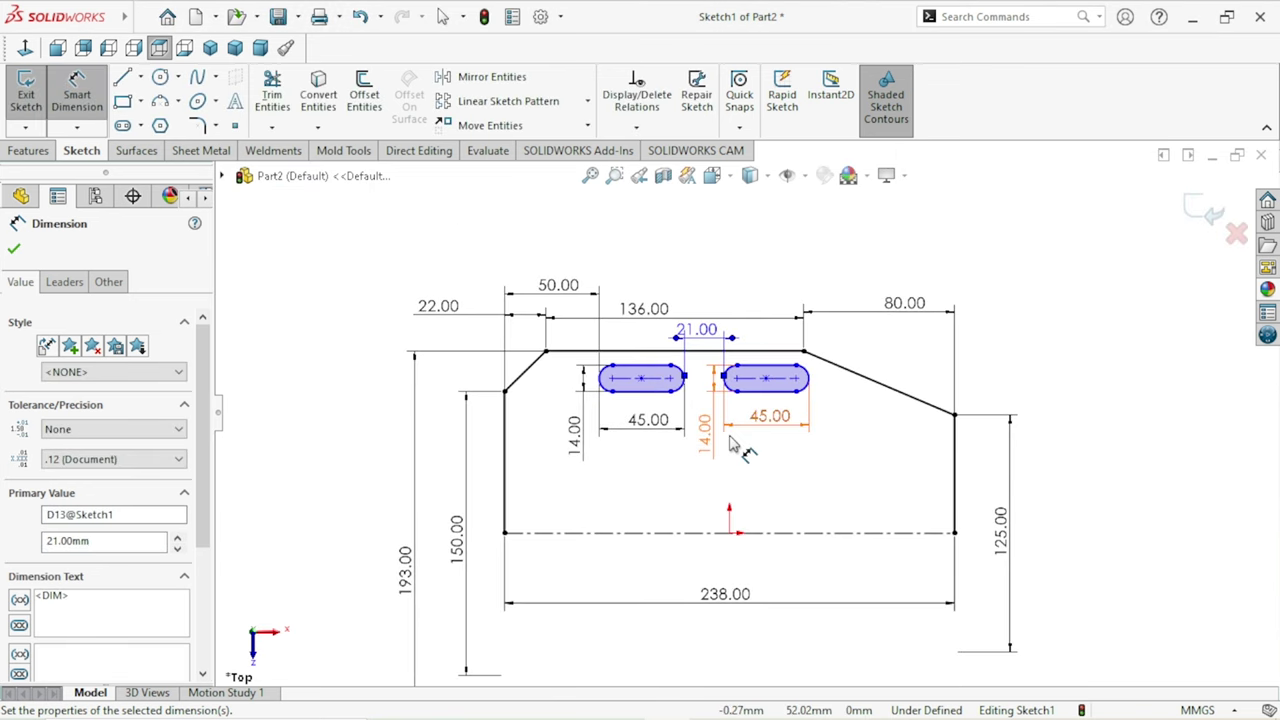
{"action": "scroll", "coordinate": [735, 447], "scroll_direction": "down", "scroll_amount": 1}
{"action": "scroll", "coordinate": [748, 415], "scroll_direction": "down", "scroll_amount": 1}
{"action": "scroll", "coordinate": [736, 442], "scroll_direction": "up", "scroll_amount": 1}
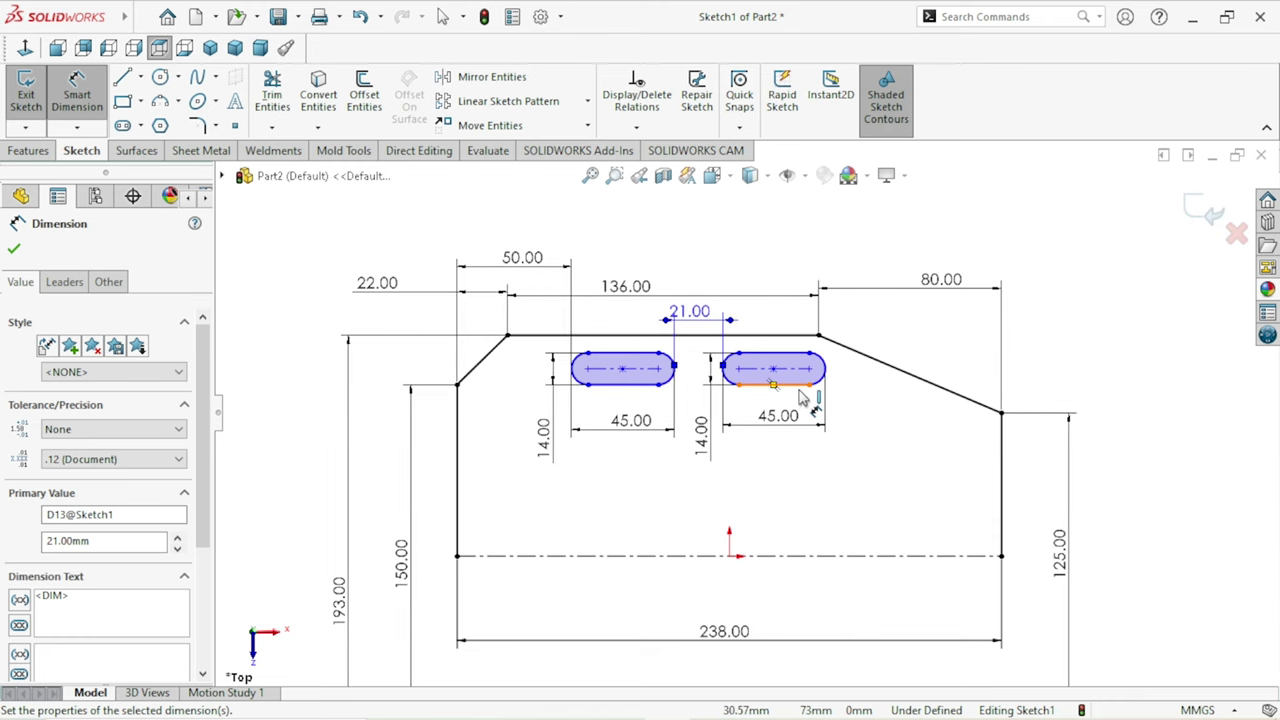
{"action": "scroll", "coordinate": [810, 410], "scroll_direction": "up", "scroll_amount": 1}
{"action": "scroll", "coordinate": [818, 425], "scroll_direction": "down", "scroll_amount": 1}
Place the right slot 72 mm (144/2) above the centerline, fully defining the sketch.
{"action": "left_click", "coordinate": [812, 560]}
{"action": "left_click", "coordinate": [770, 380]}
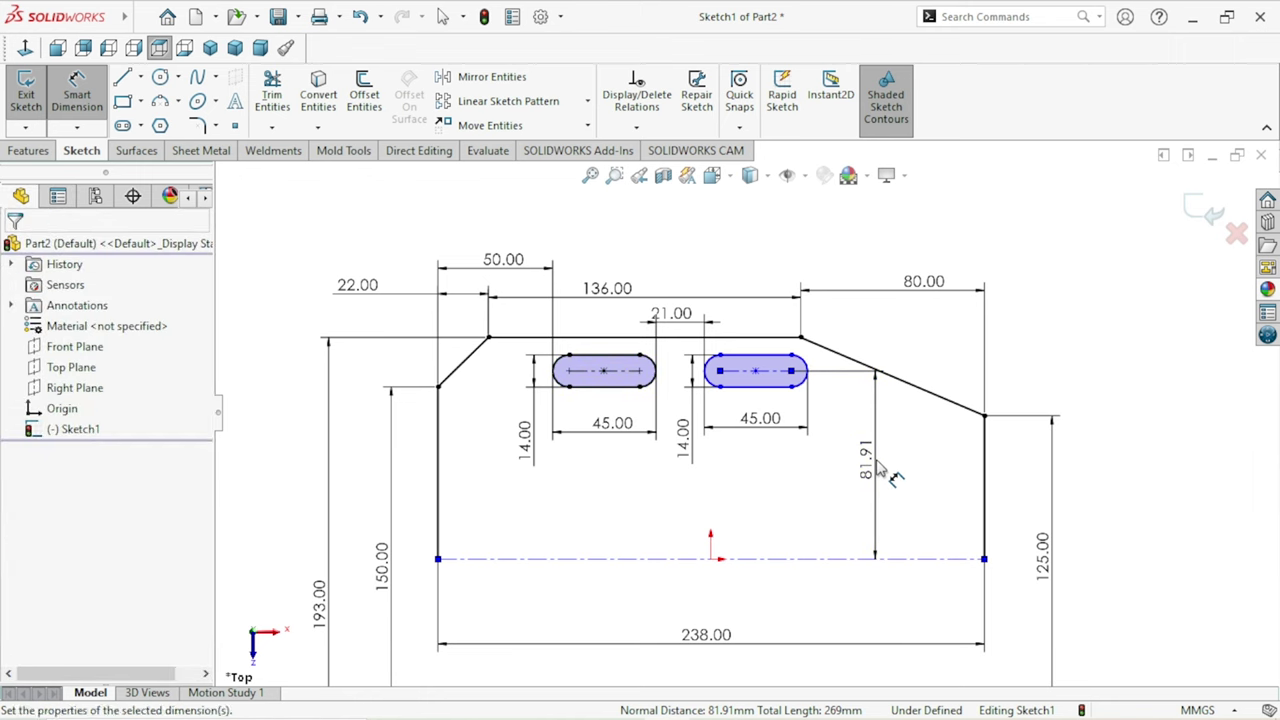
{"action": "left_click", "coordinate": [880, 470]}
{"action": "type", "text": "144/2"}
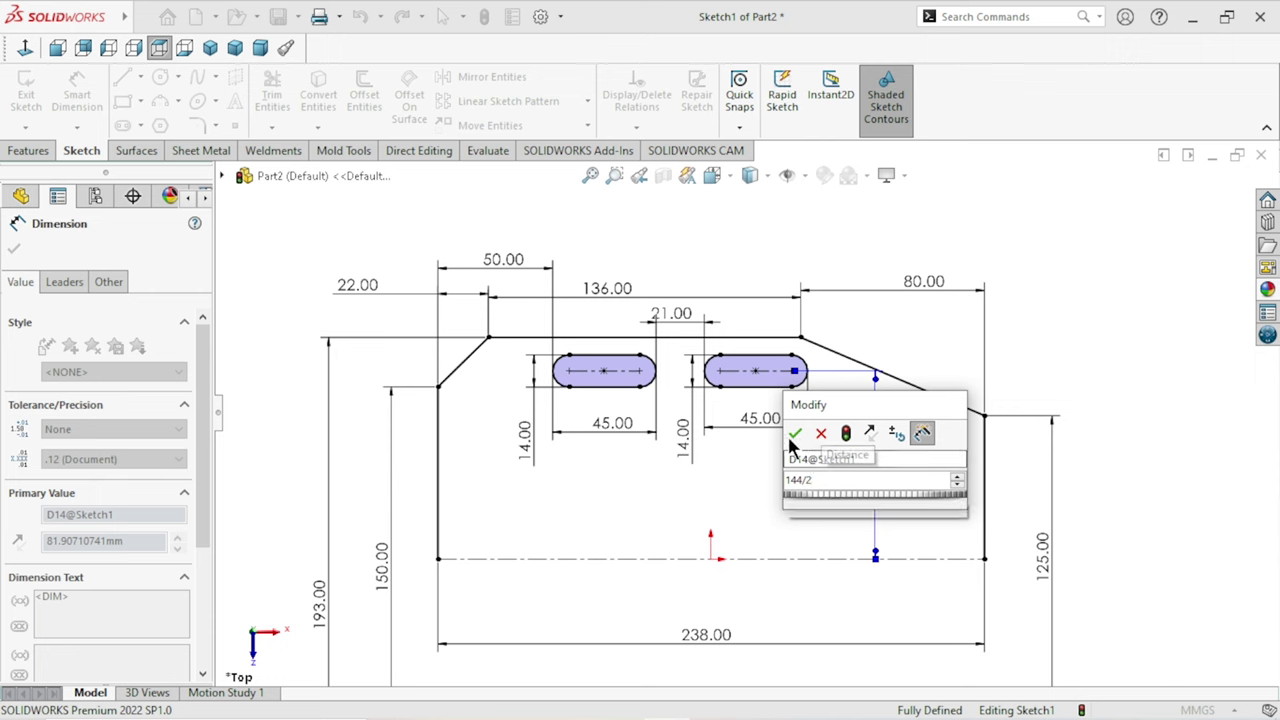
{"action": "left_click", "coordinate": [794, 433]}
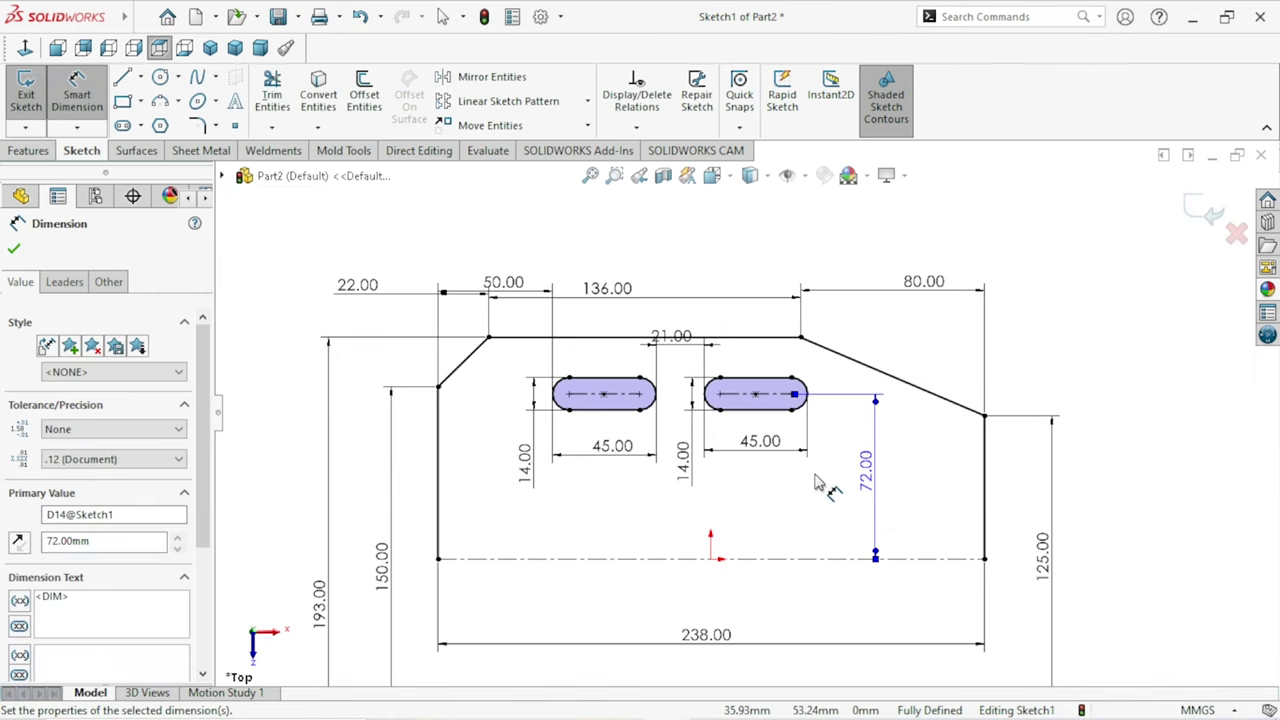
{"action": "scroll", "coordinate": [818, 483], "scroll_direction": "up", "scroll_amount": 4}
{"action": "scroll", "coordinate": [760, 452], "scroll_direction": "down", "scroll_amount": 2}
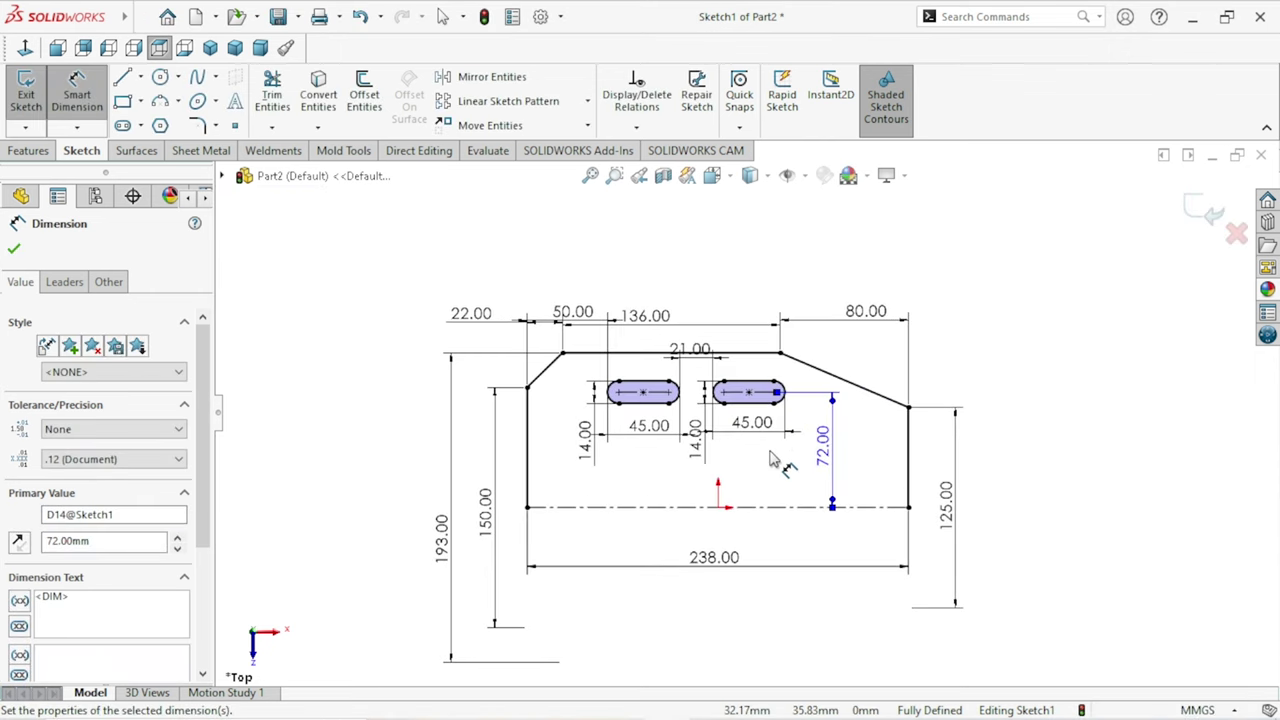
{"action": "left_click", "coordinate": [14, 250]}
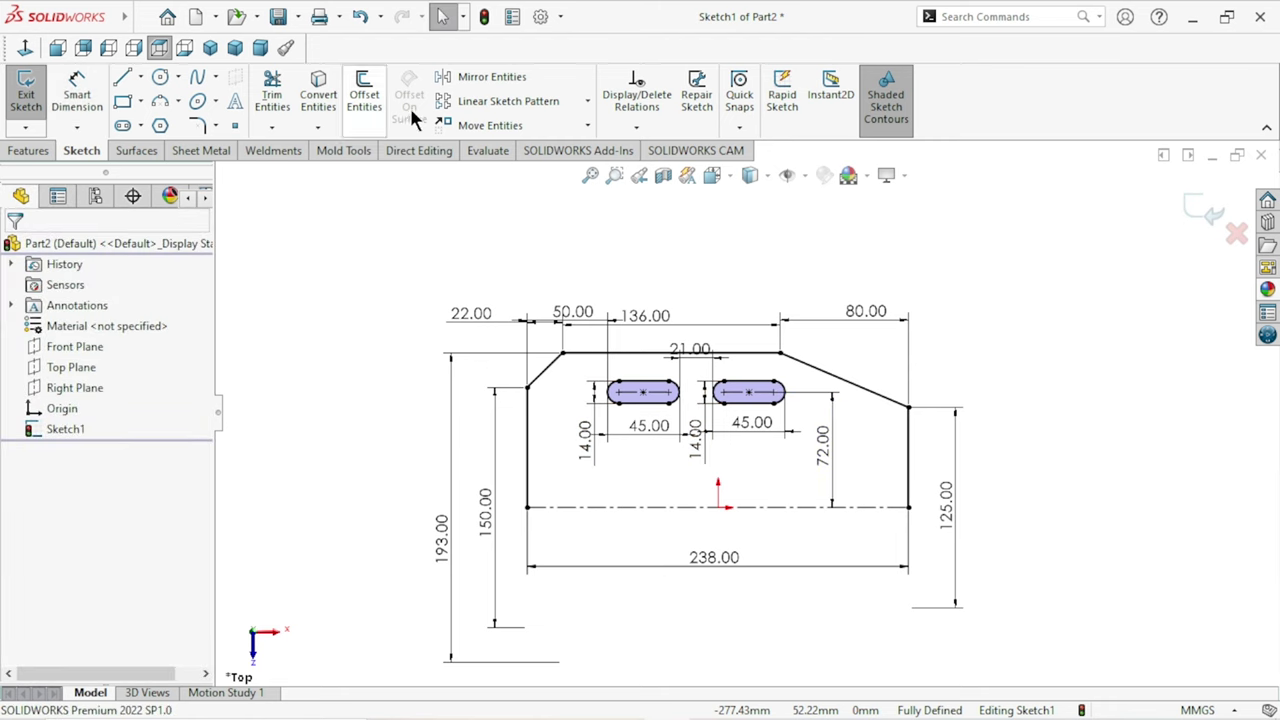
Mirror the five outline edges and both slots about the horizontal centerline.
{"action": "left_click", "coordinate": [528, 392]}
{"action": "left_click", "coordinate": [545, 373]}
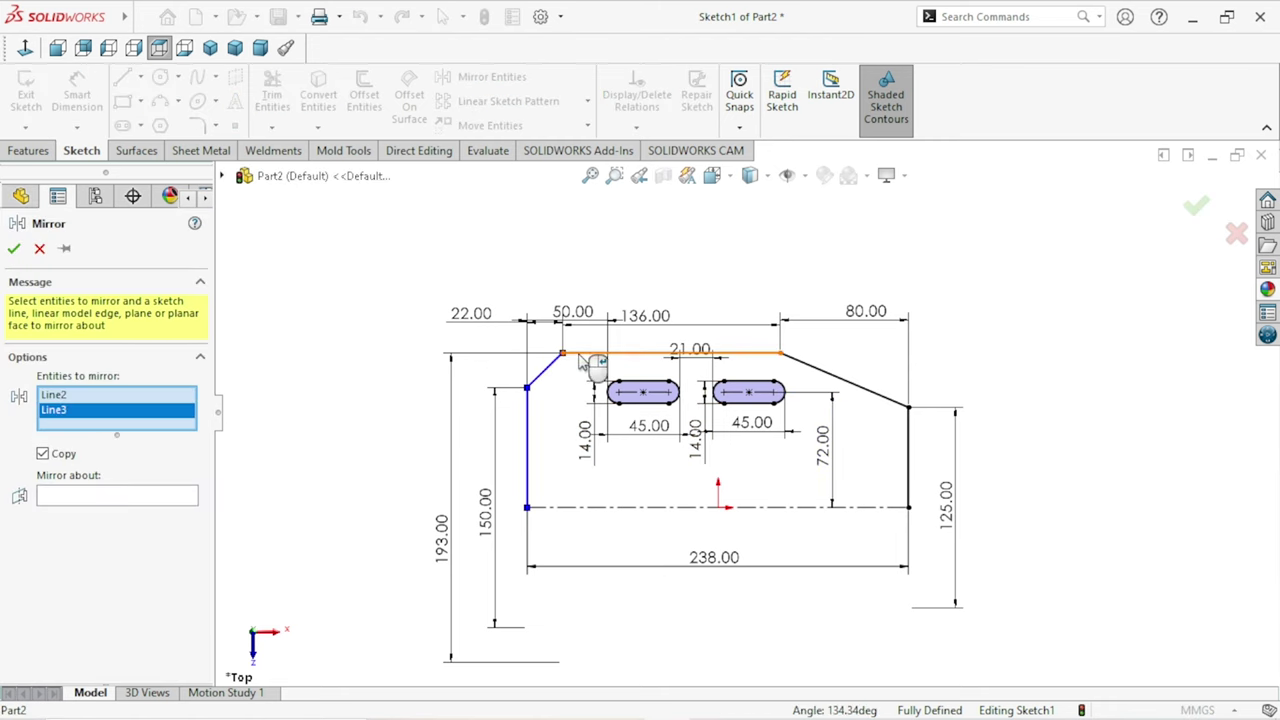
{"action": "left_click", "coordinate": [583, 355]}
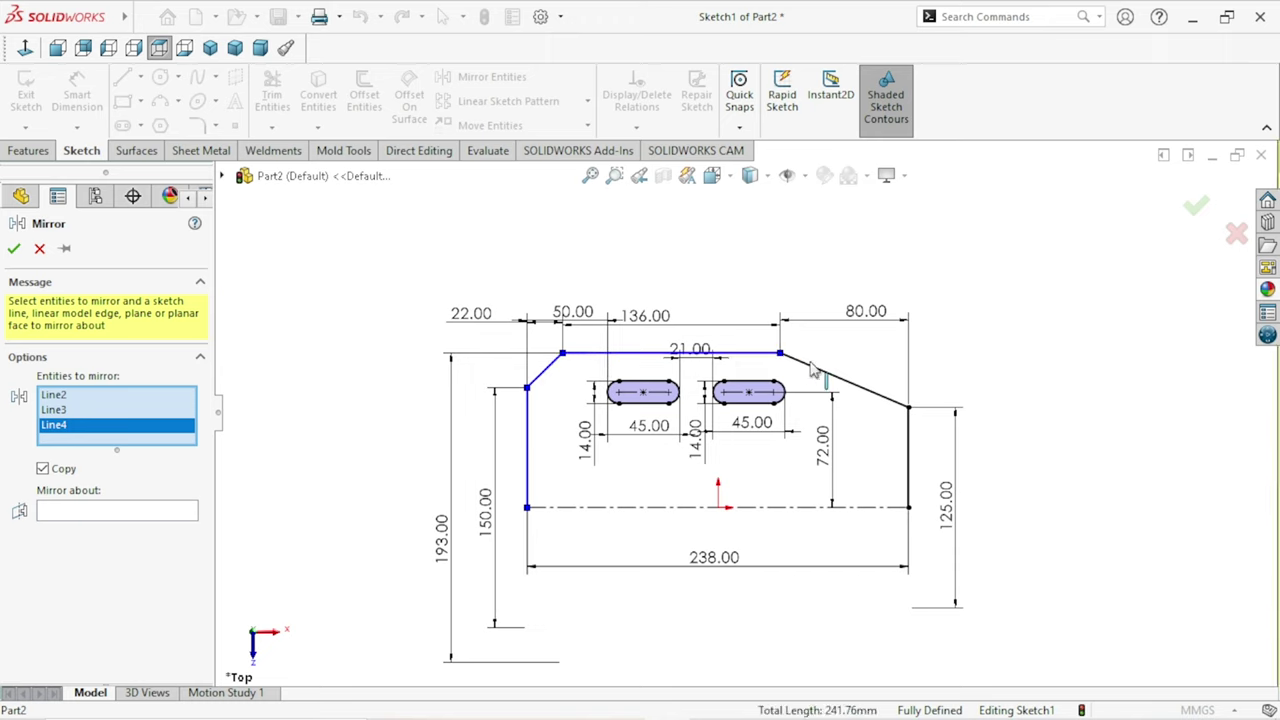
{"action": "left_click", "coordinate": [910, 457]}
{"action": "left_click", "coordinate": [860, 387]}
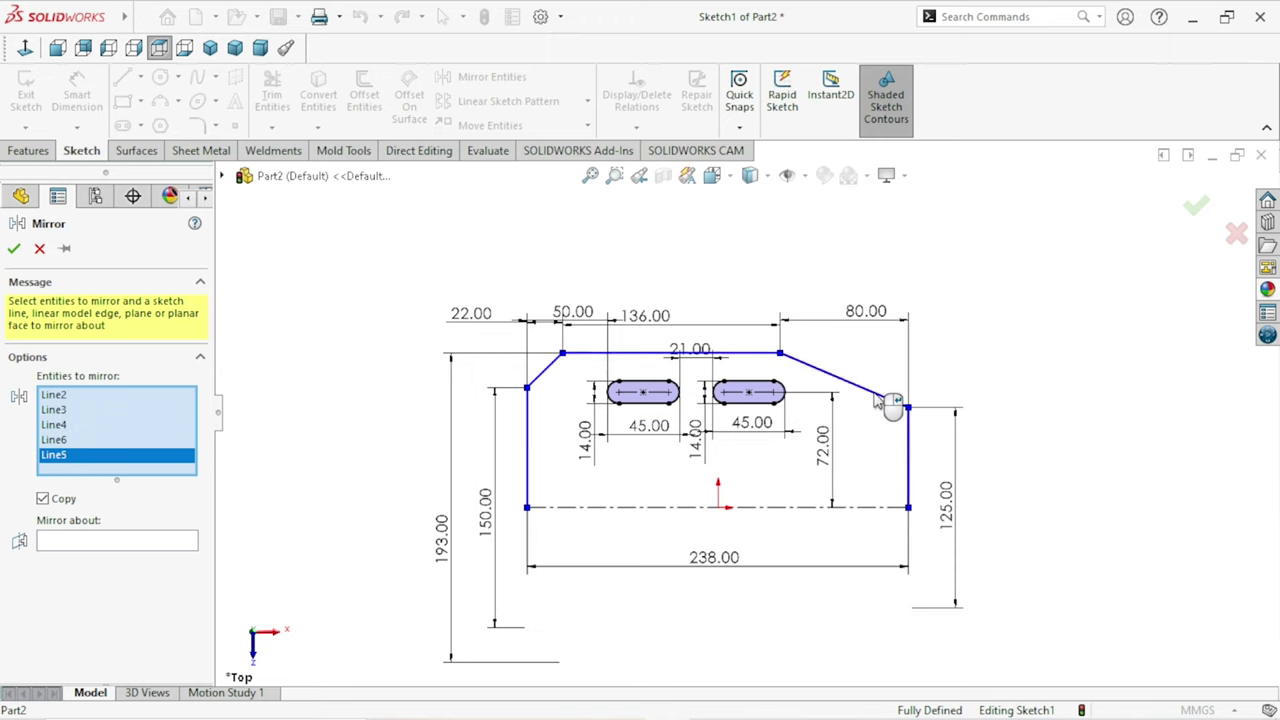
{"action": "left_click", "coordinate": [764, 399]}
{"action": "left_click", "coordinate": [660, 402]}
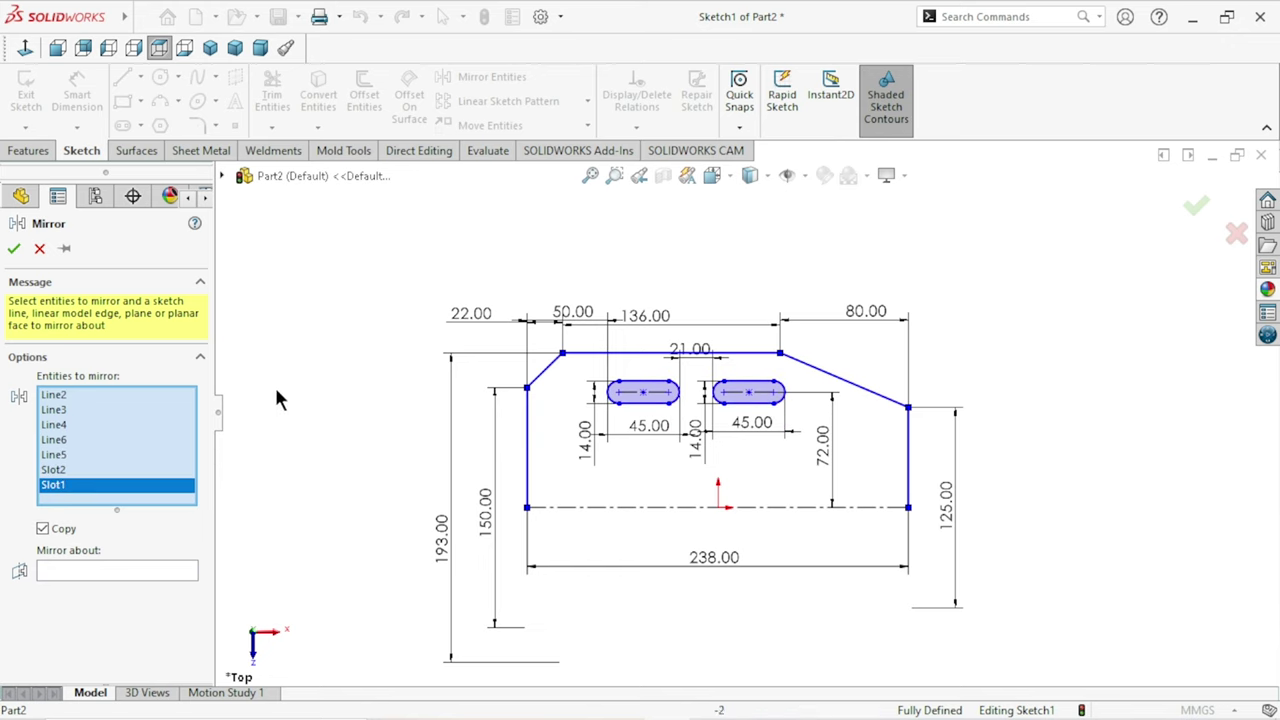
{"action": "left_click", "coordinate": [40, 570]}
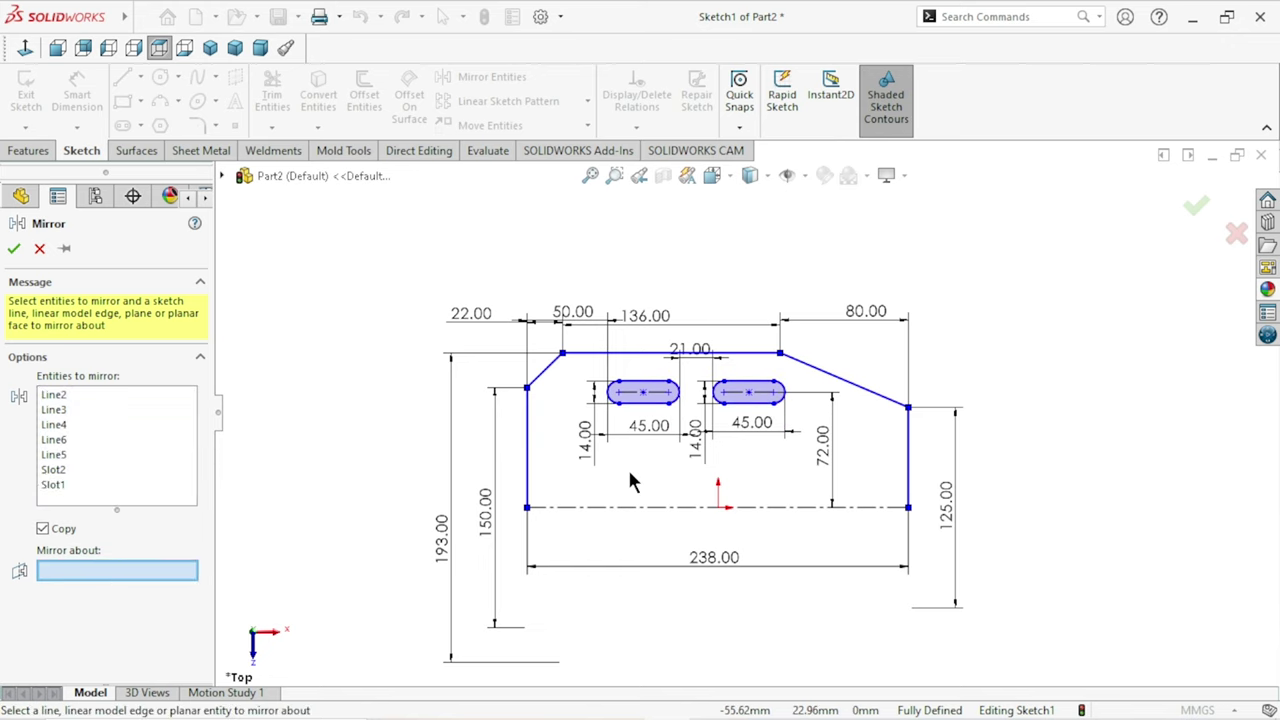
{"action": "left_click", "coordinate": [636, 509]}
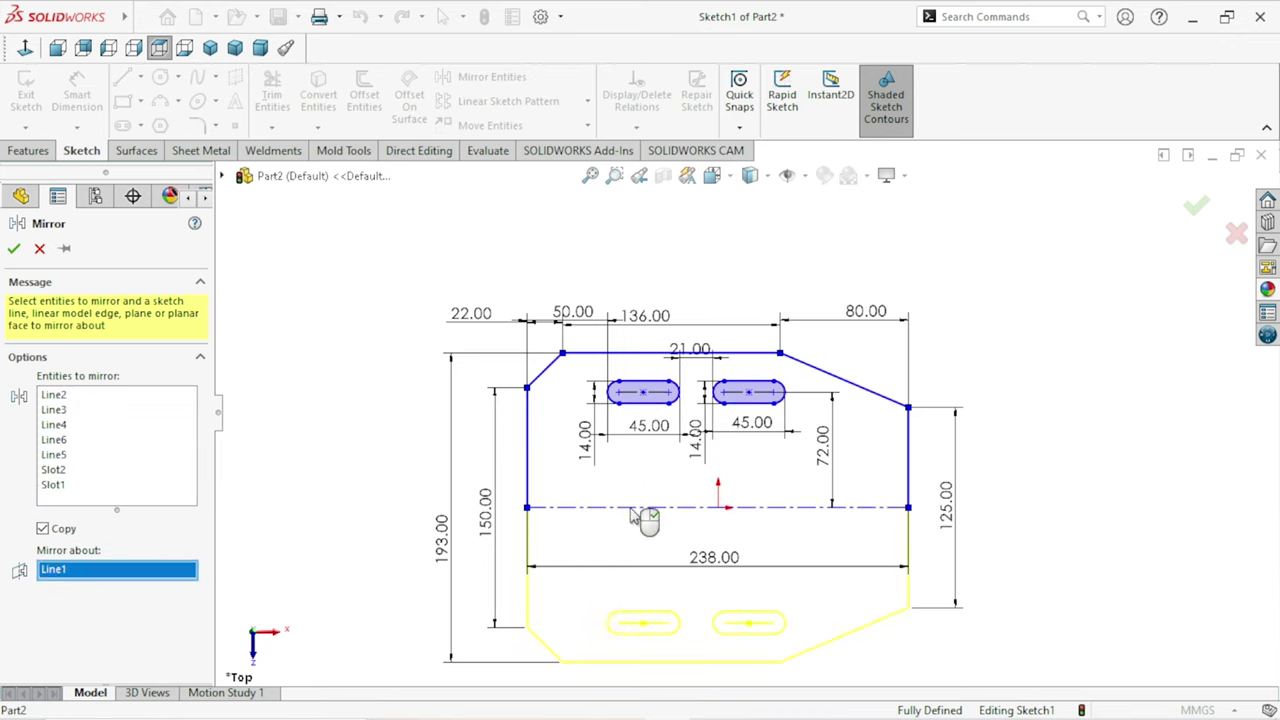
{"action": "left_click", "coordinate": [14, 250]}
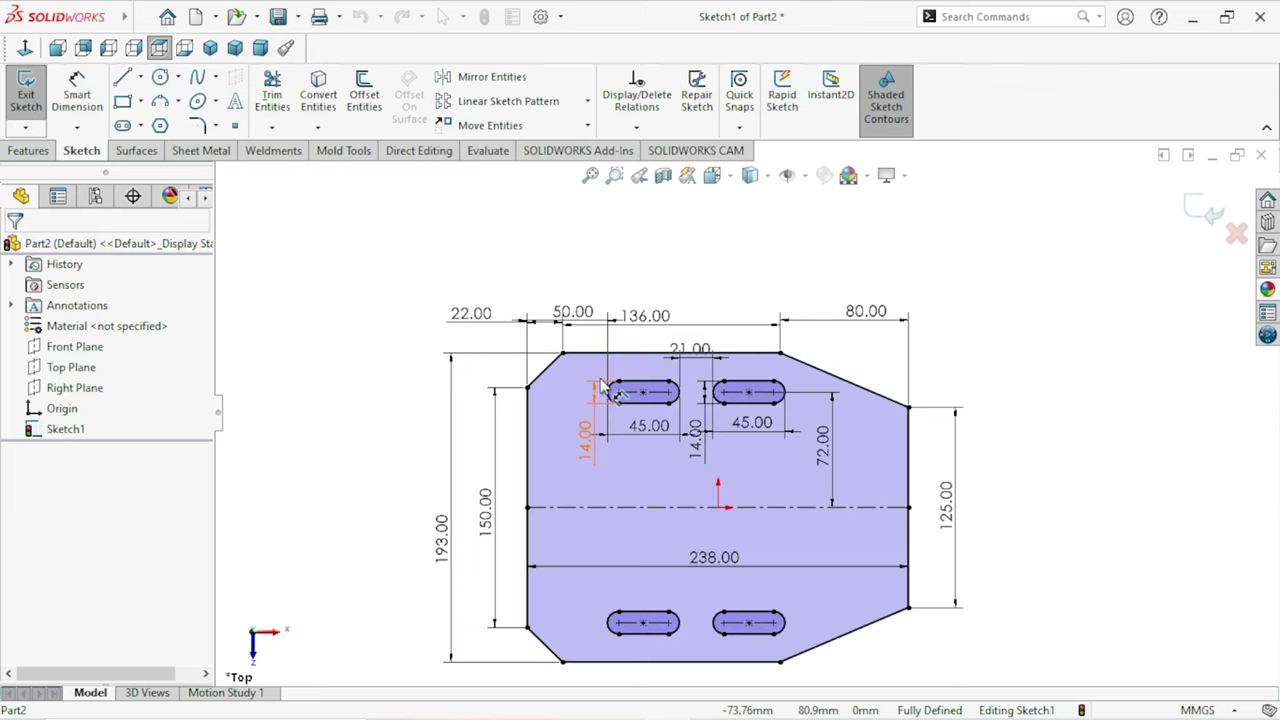
{"action": "left_click", "coordinate": [28, 150]}
Extrude the plate sketch to an 18 mm blind depth as Boss-Extrude1.
{"action": "left_click", "coordinate": [33, 95]}
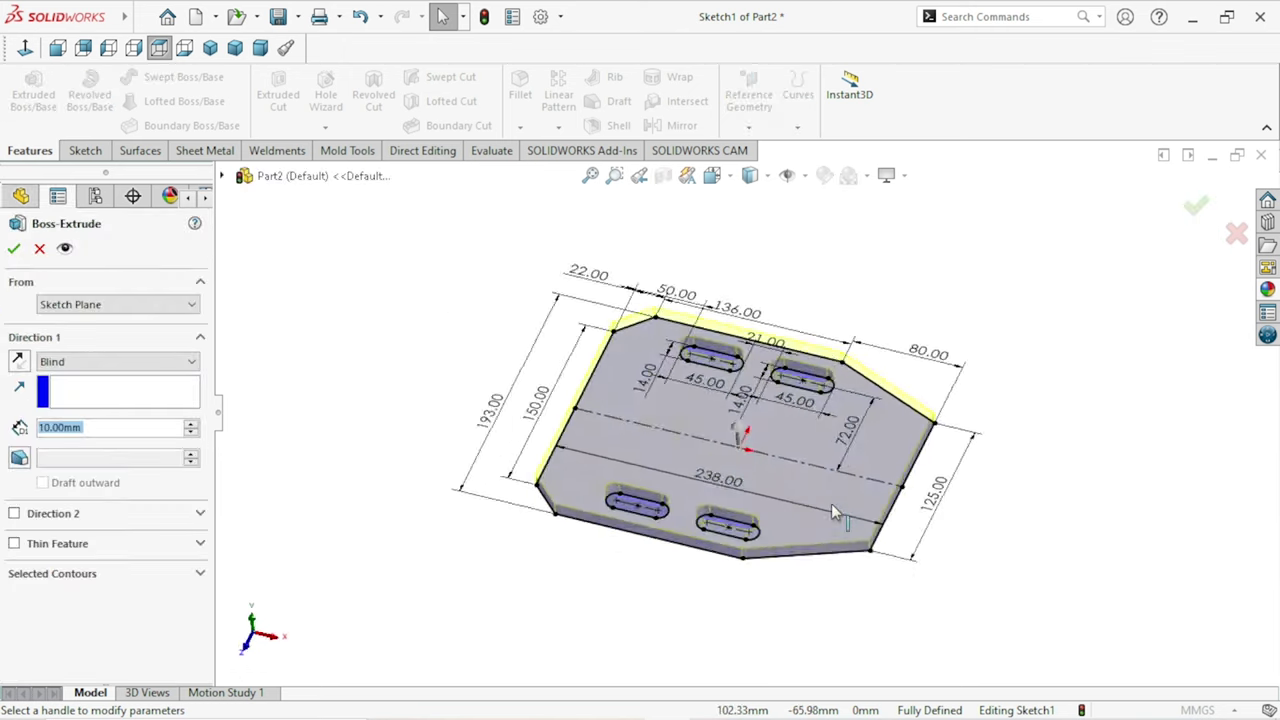
{"action": "left_click", "coordinate": [110, 427]}
{"action": "double_click", "coordinate": [110, 427]}
{"action": "type", "text": "18"}
{"action": "key", "text": "Return"}
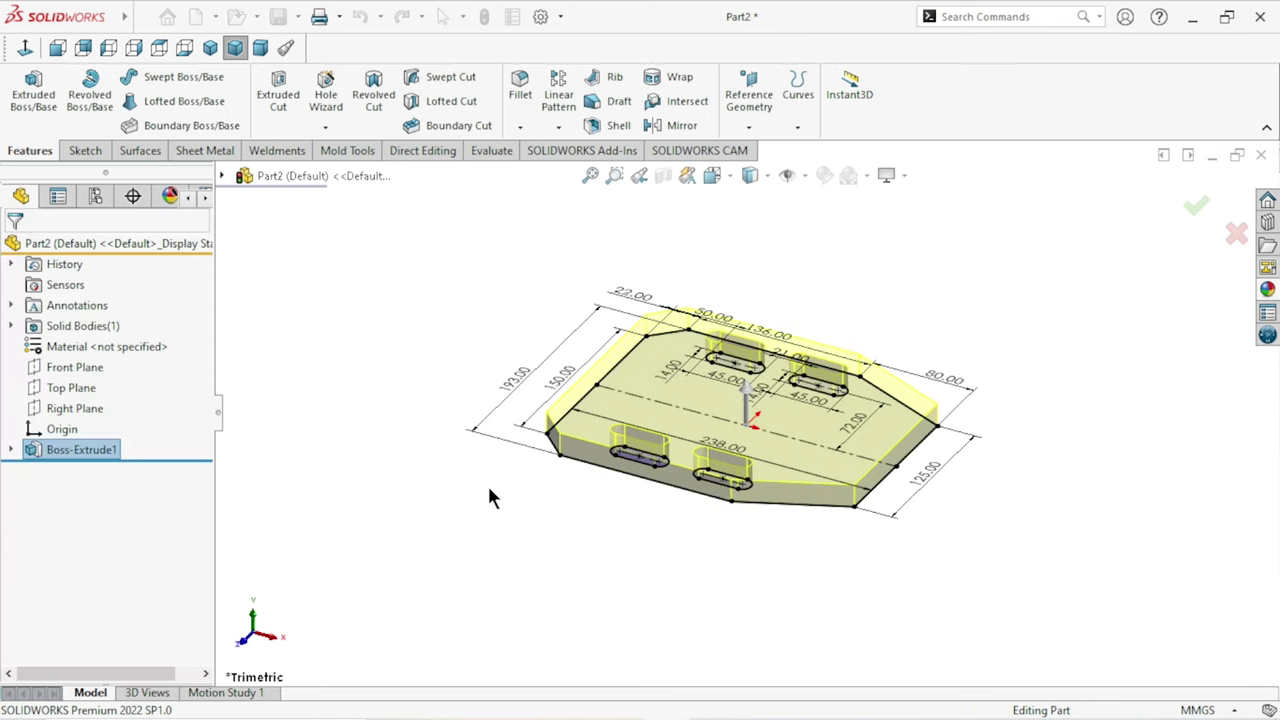
{"action": "left_click", "coordinate": [805, 437]}
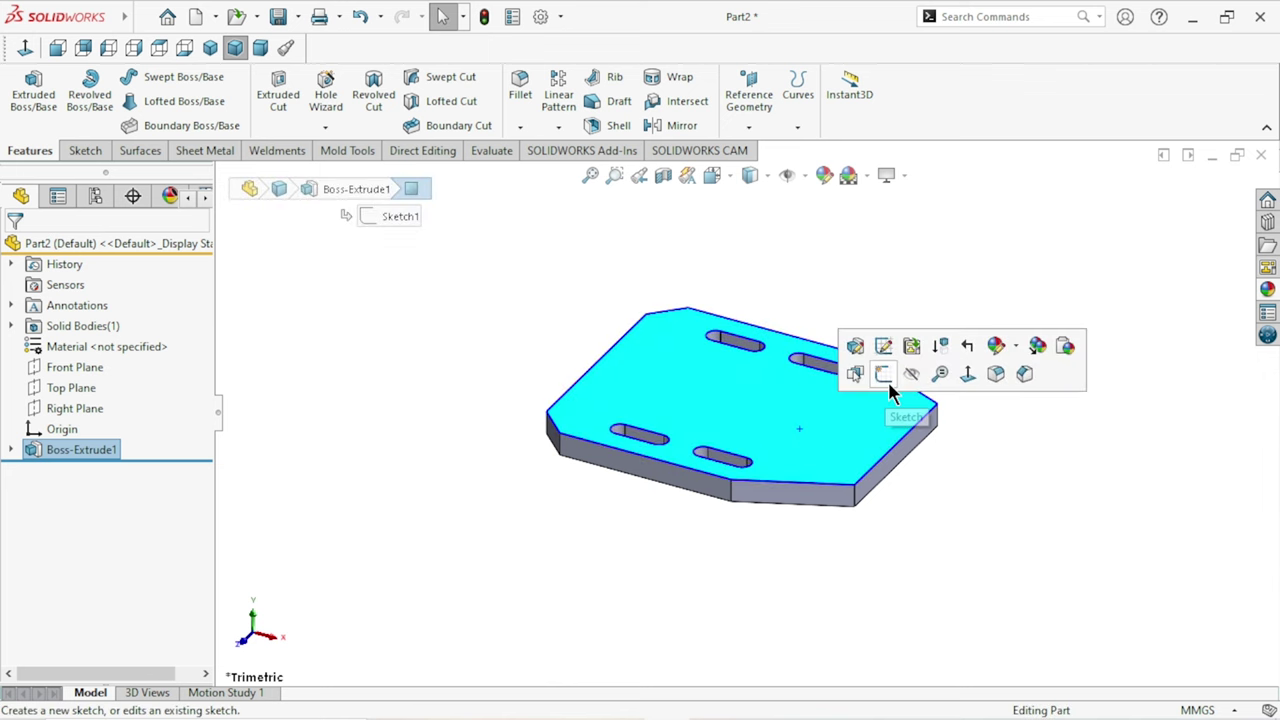
On the plate's top face, draw a center rectangle from the origin to the right edge.
{"action": "left_click", "coordinate": [888, 382]}
{"action": "left_click", "coordinate": [25, 52]}
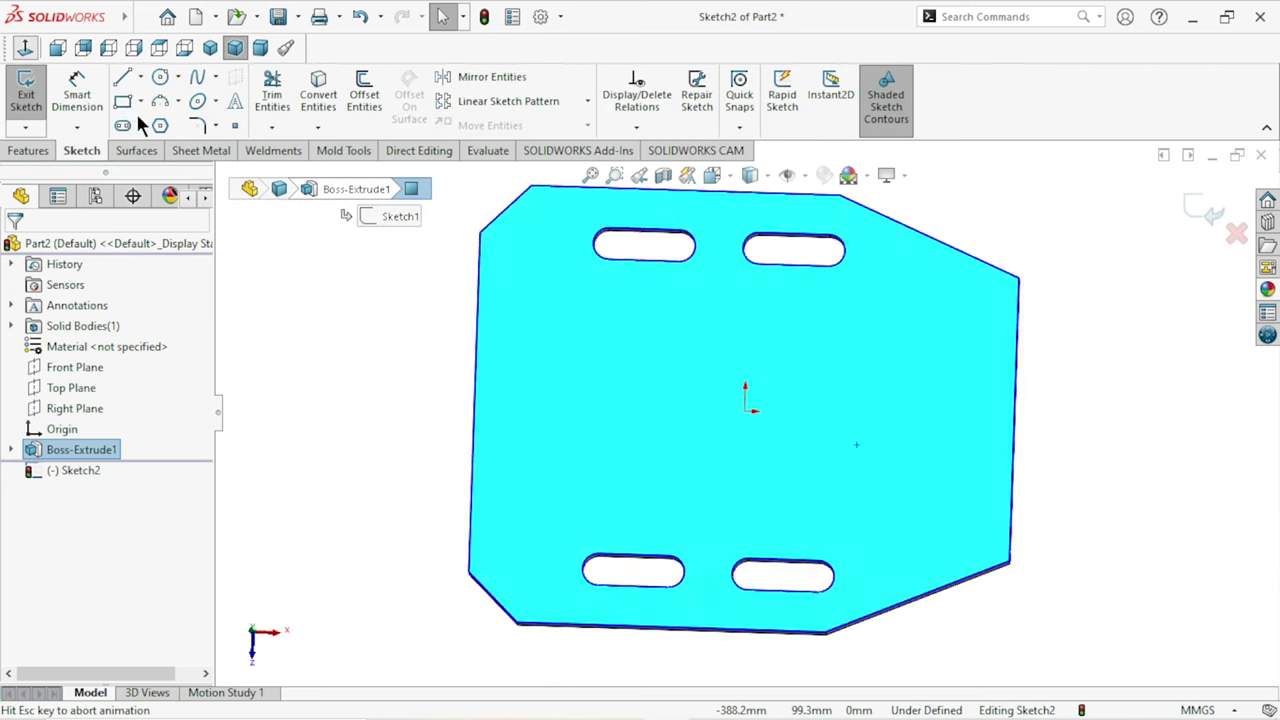
{"action": "left_click", "coordinate": [141, 101]}
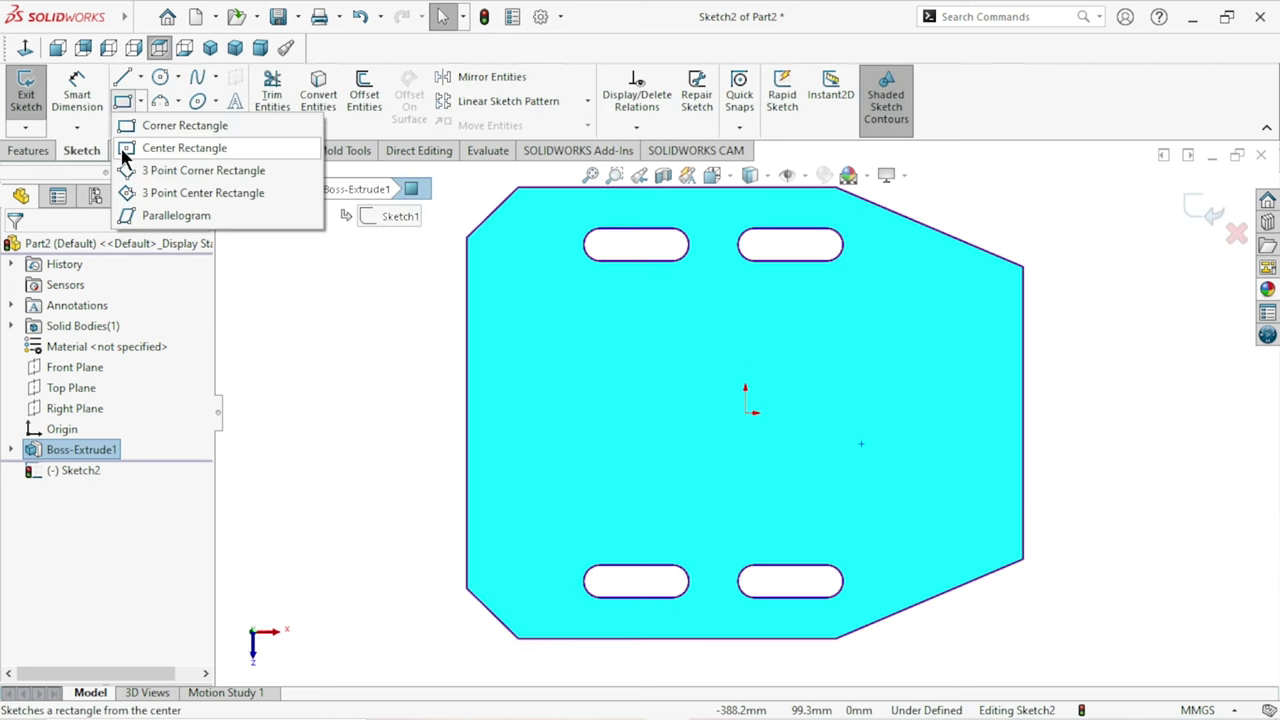
{"action": "left_click", "coordinate": [128, 149]}
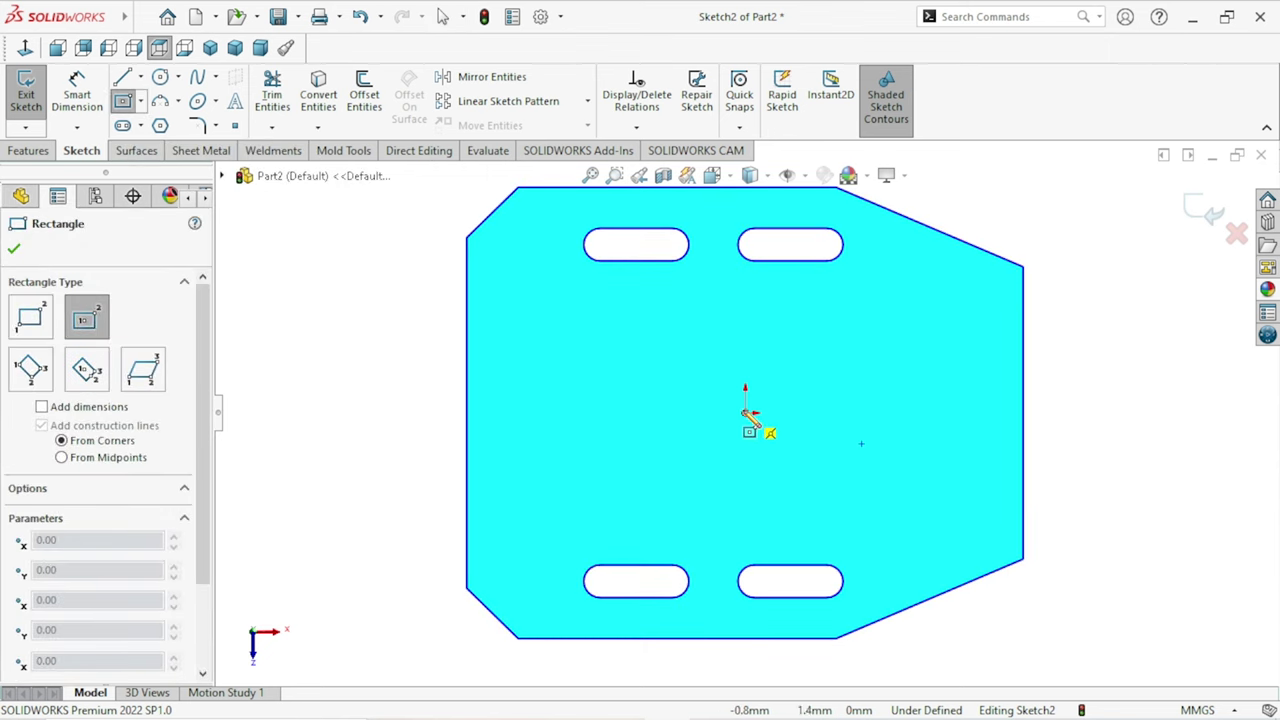
{"action": "left_click", "coordinate": [745, 412]}
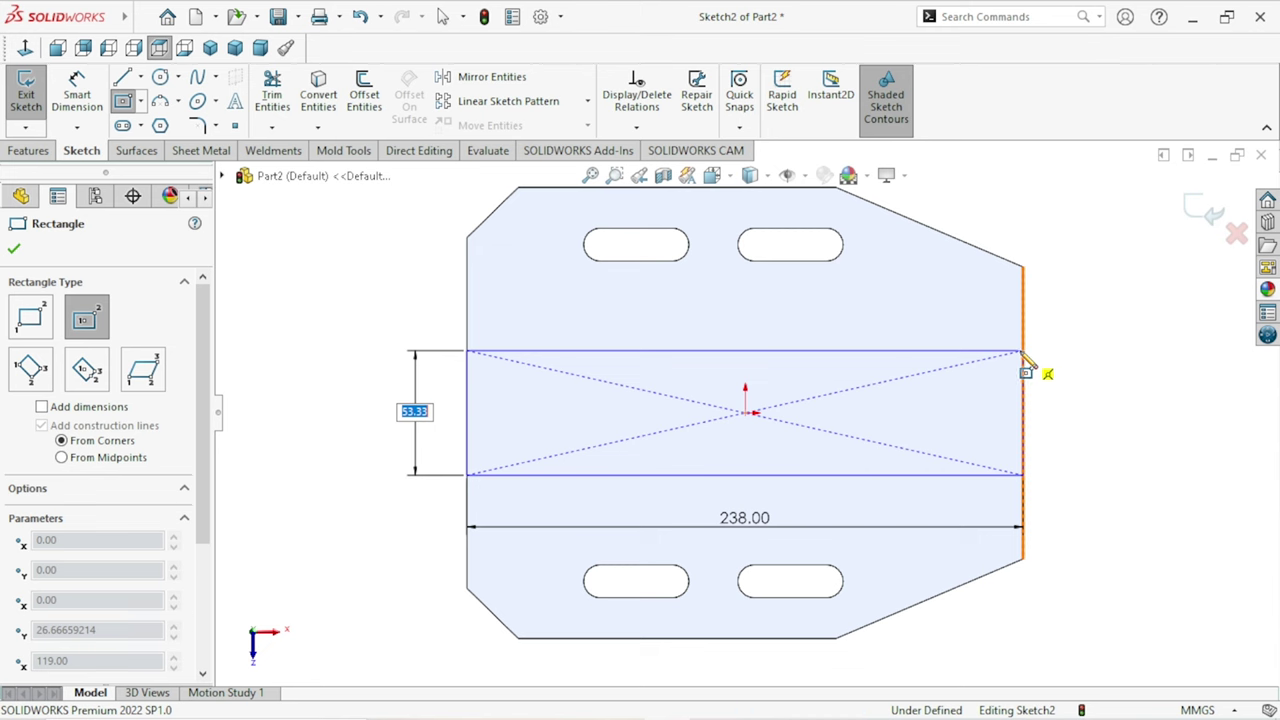
{"action": "left_click", "coordinate": [1021, 354]}
{"action": "right_click", "coordinate": [1072, 357]}
{"action": "left_click", "coordinate": [1072, 364]}
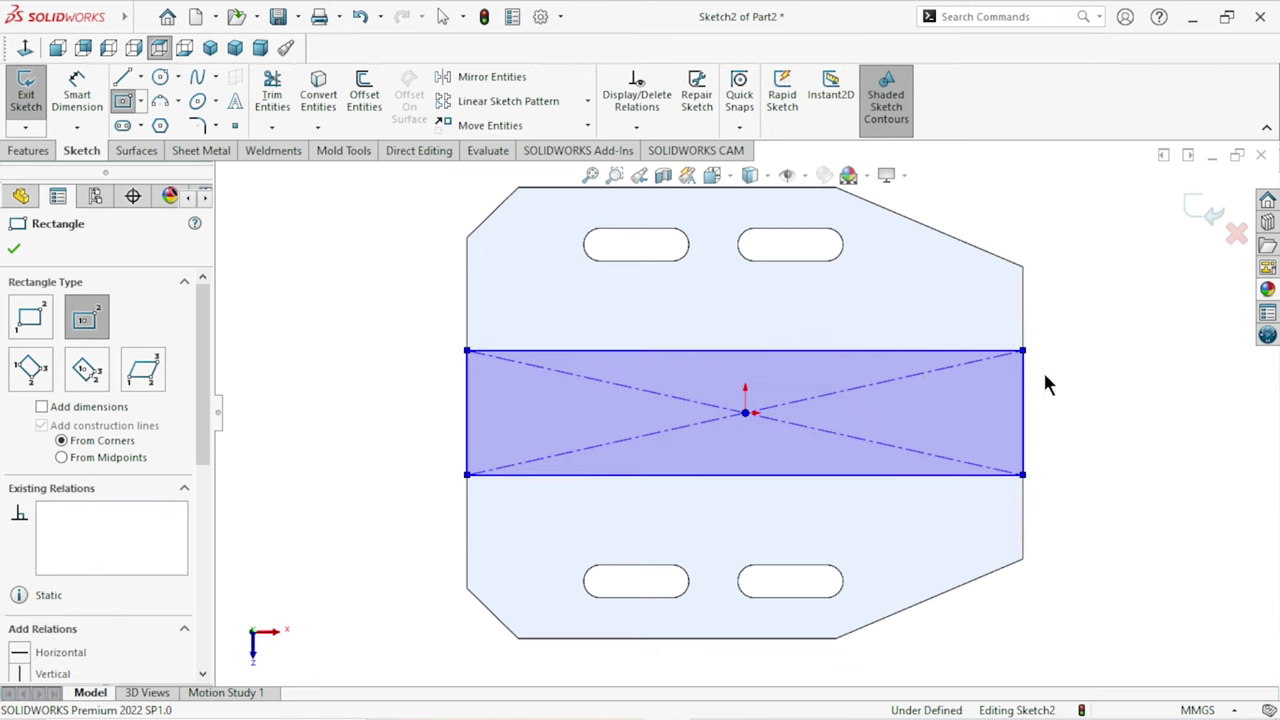
Dimension the rectangle's height to 100 mm.
{"action": "left_click", "coordinate": [74, 95]}
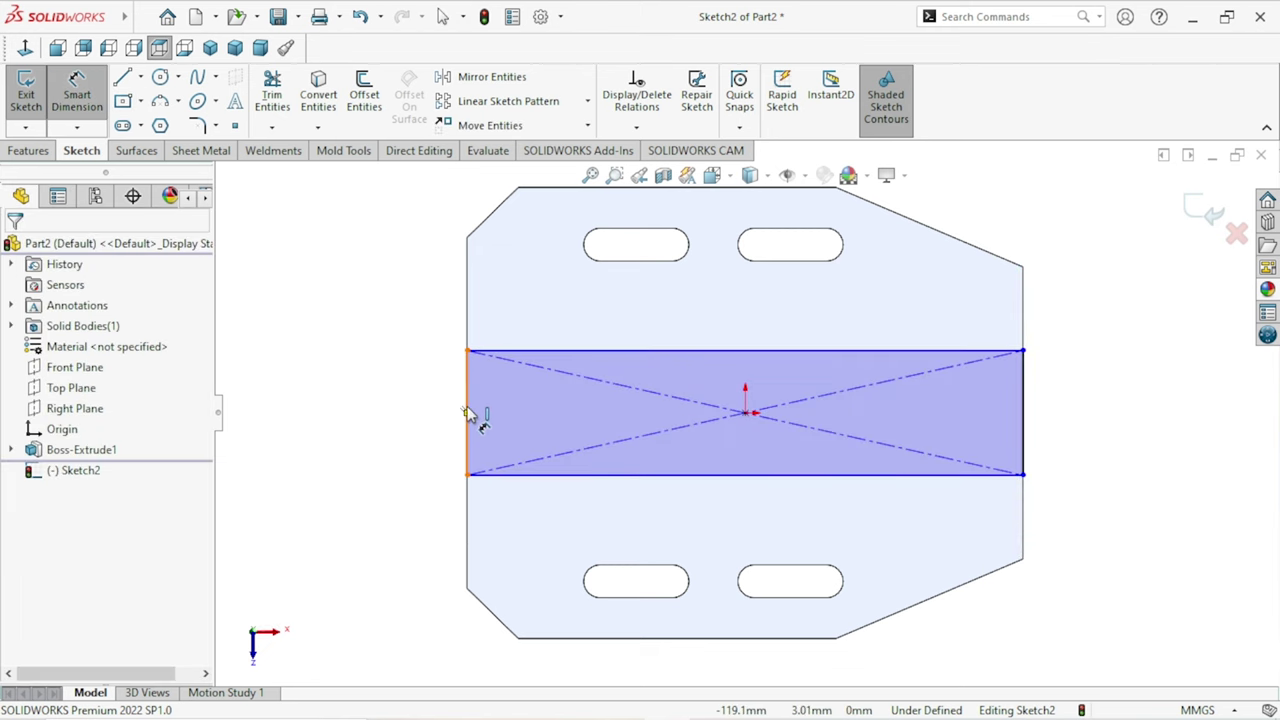
{"action": "left_click", "coordinate": [466, 414]}
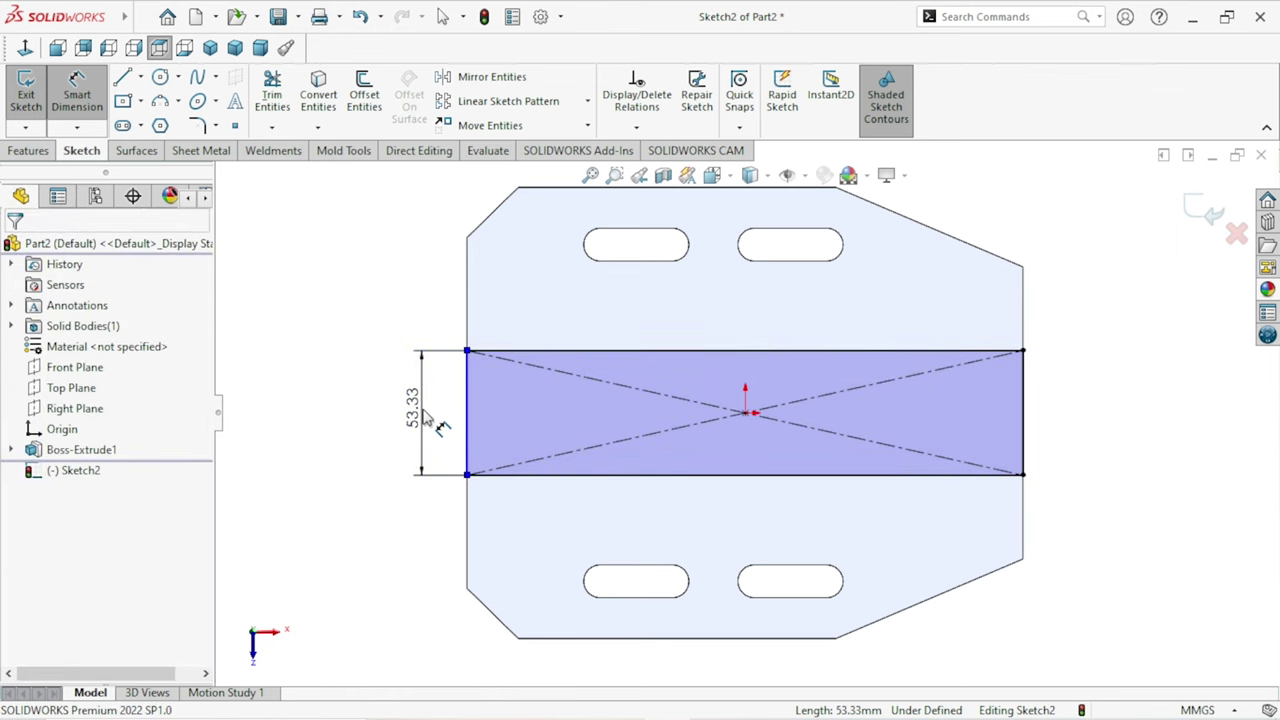
{"action": "left_click", "coordinate": [428, 420]}
{"action": "type", "text": "100"}
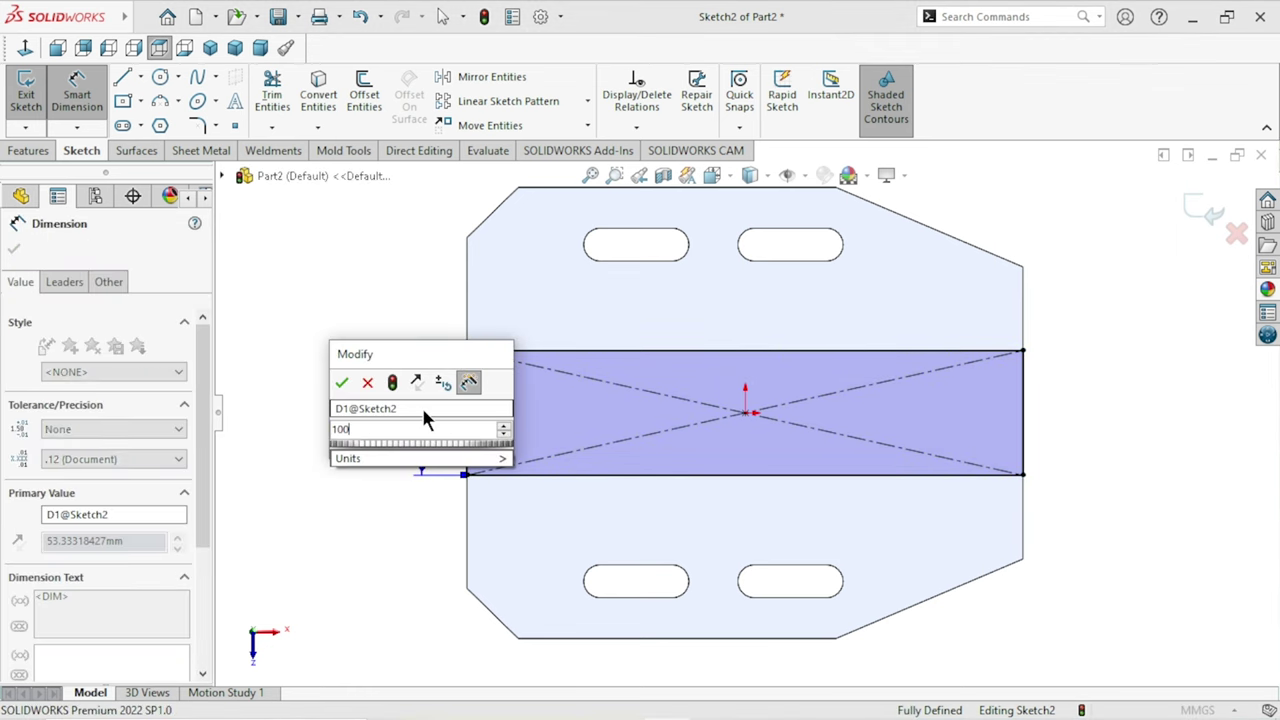
{"action": "left_click", "coordinate": [341, 382]}
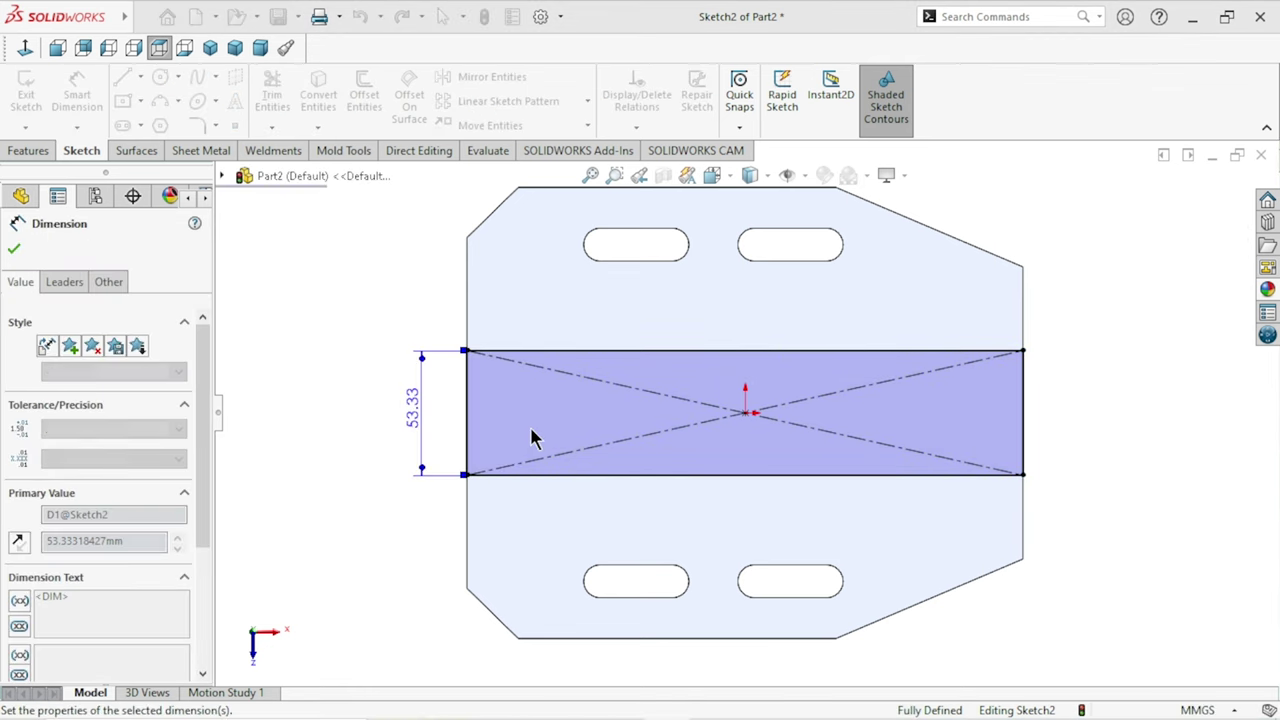
{"action": "scroll", "coordinate": [834, 446], "scroll_direction": "up", "scroll_amount": 2}
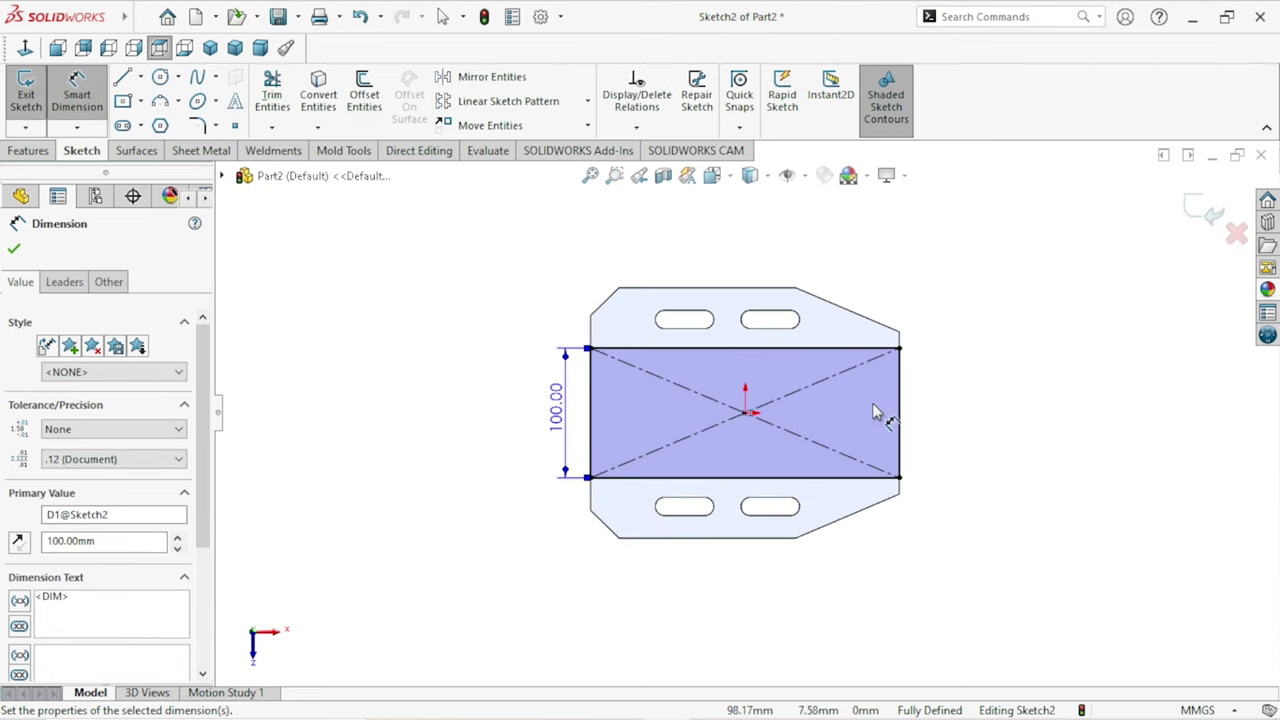
{"action": "left_click", "coordinate": [13, 247]}
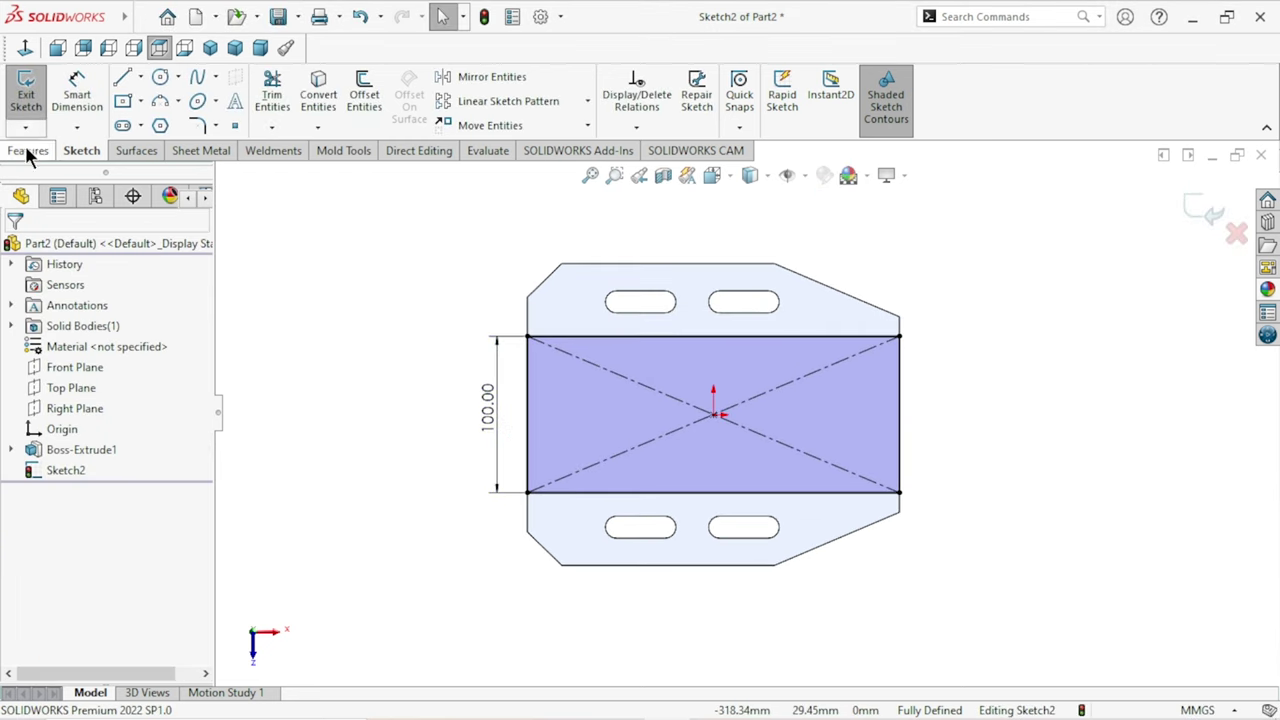
Extrude the 100 mm rectangle 10 mm Blind into a raised central band, then orbit to inspect it.
{"action": "left_click", "coordinate": [28, 151]}
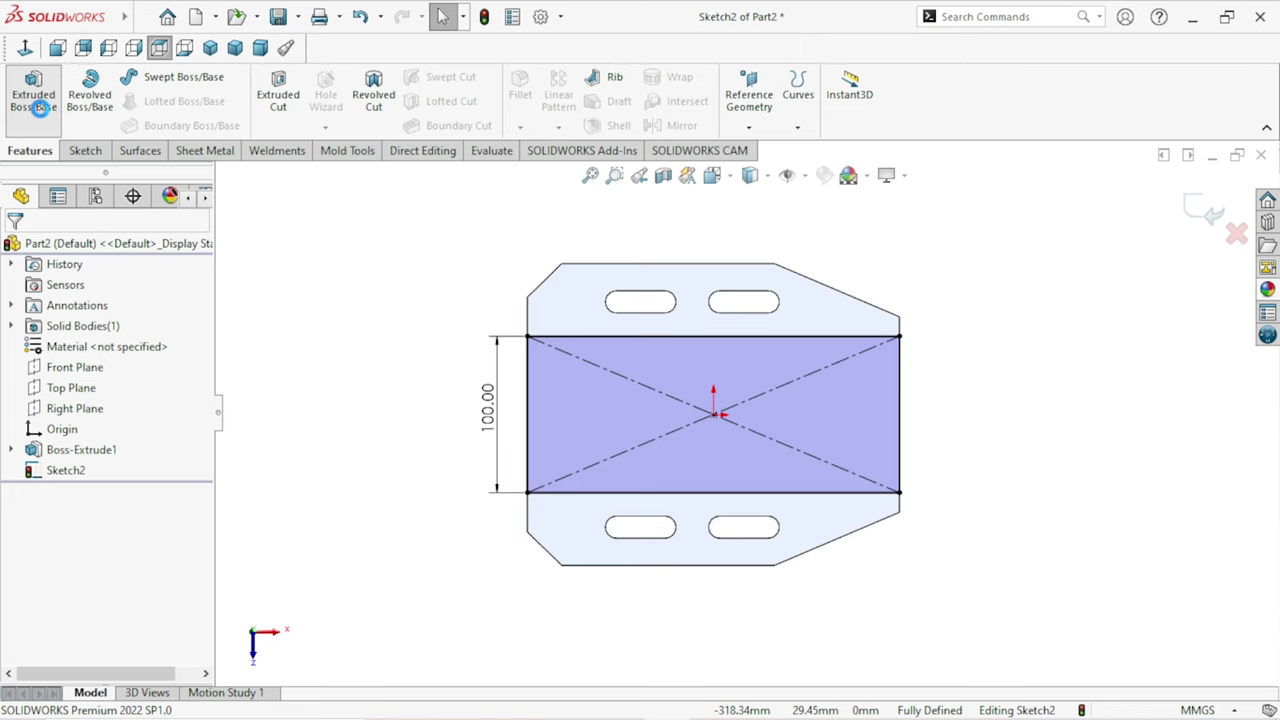
{"action": "left_click", "coordinate": [36, 100]}
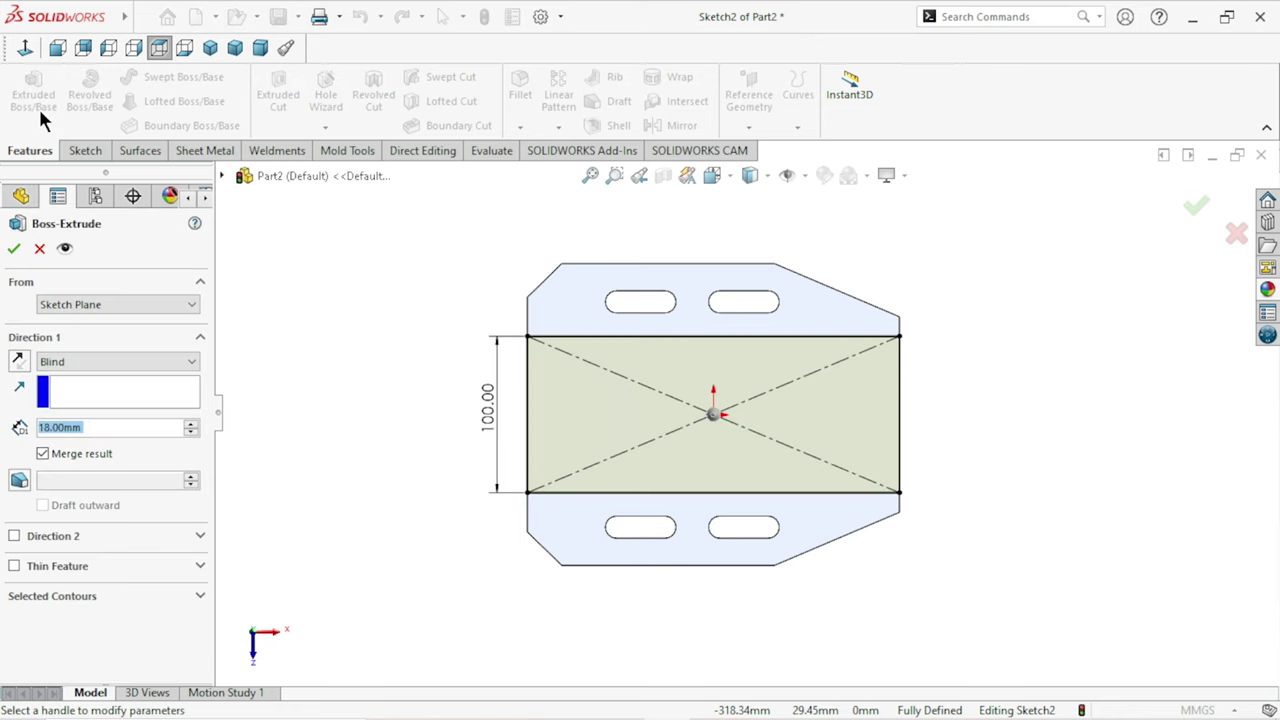
{"action": "type", "text": "10"}
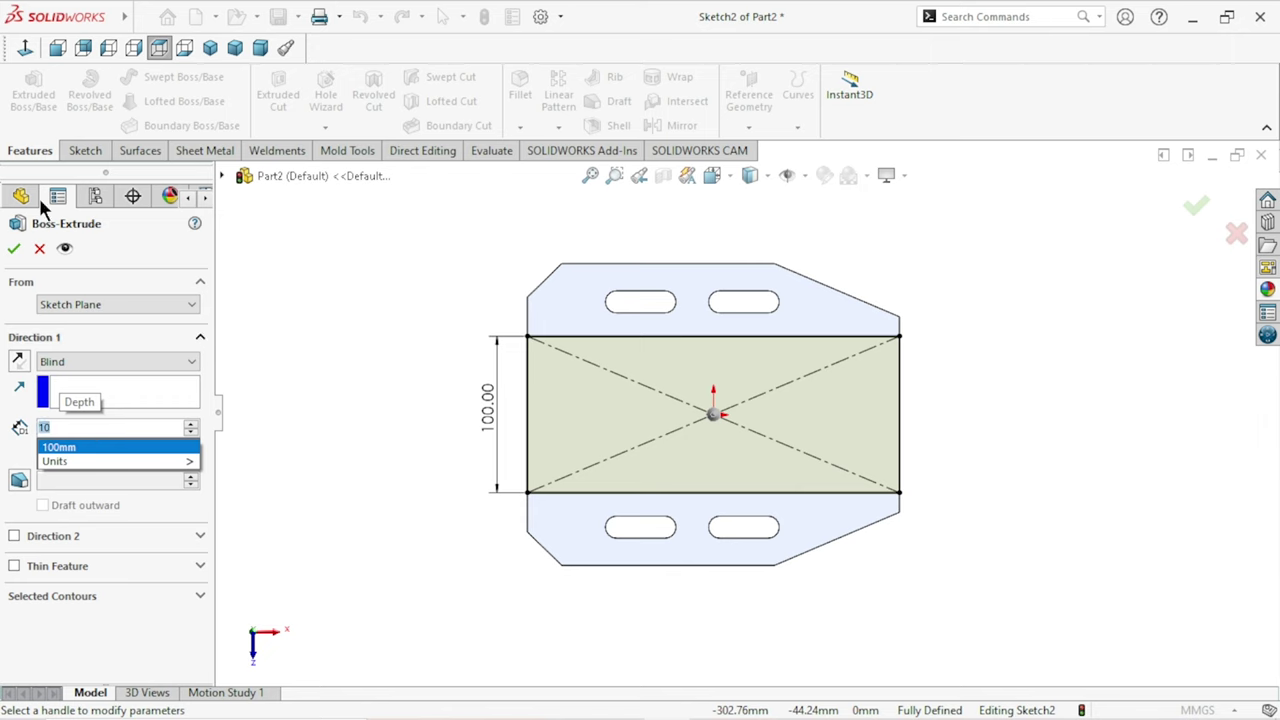
{"action": "key", "text": "Return"}
{"action": "left_click", "coordinate": [17, 250]}
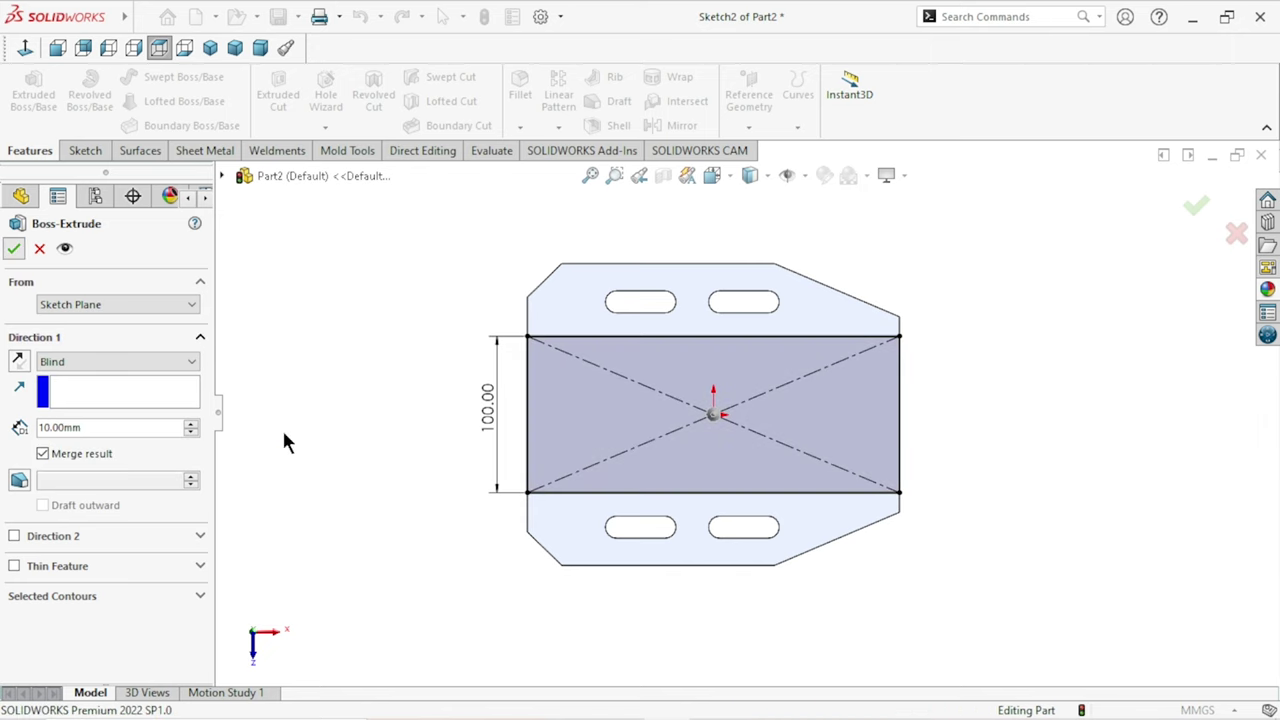
{"action": "mouse_move", "coordinate": [660, 470]}
{"action": "middle_mouse_down"}
{"action": "mouse_move", "coordinate": [820, 429]}
{"action": "mouse_move", "coordinate": [759, 544]}
{"action": "mouse_move", "coordinate": [804, 435]}
{"action": "middle_mouse_up"}
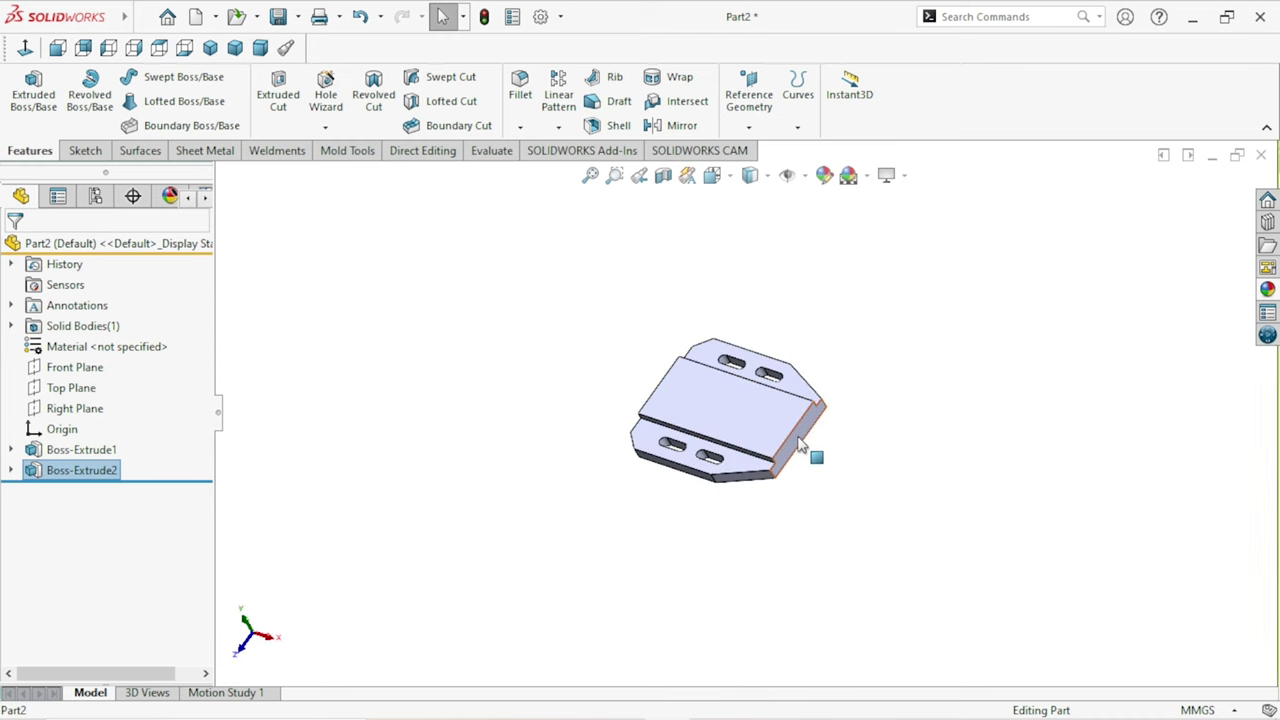
{"action": "left_click", "coordinate": [812, 440]}
Sketch on the part's end face viewed normal, with a vertical centerline rising from the origin.
{"action": "left_click", "coordinate": [880, 381]}
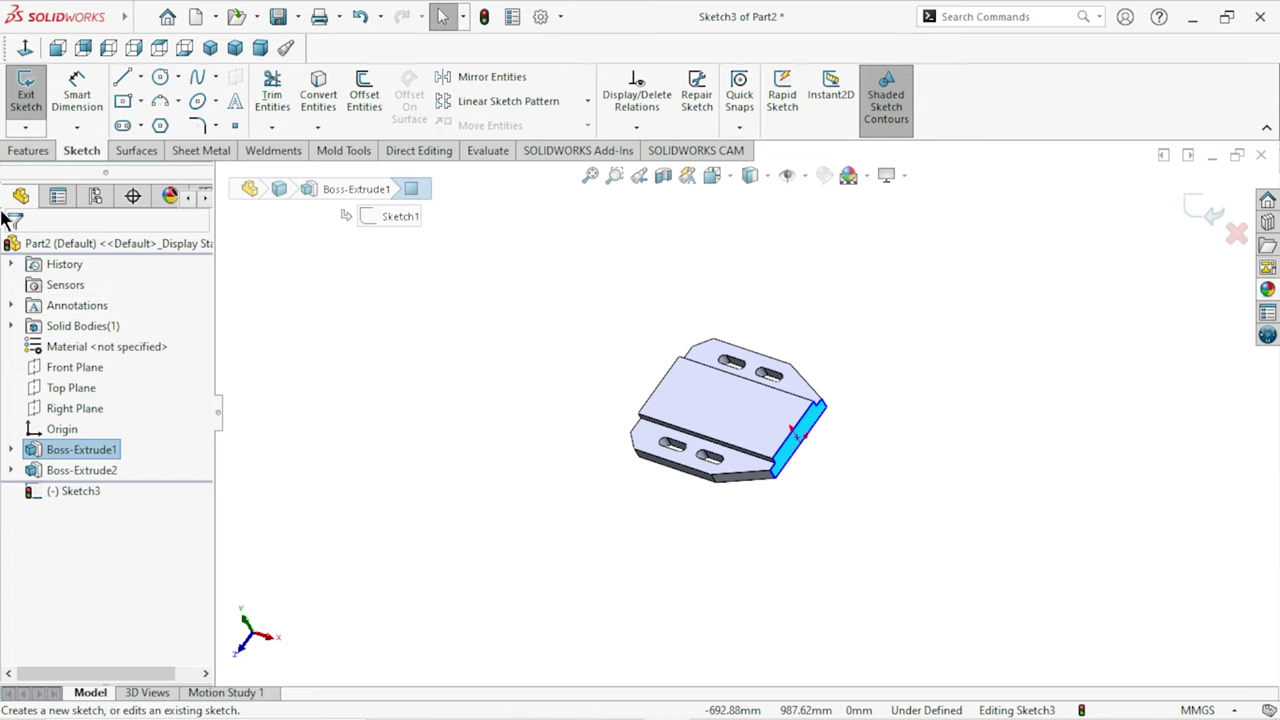
{"action": "left_click", "coordinate": [25, 47]}
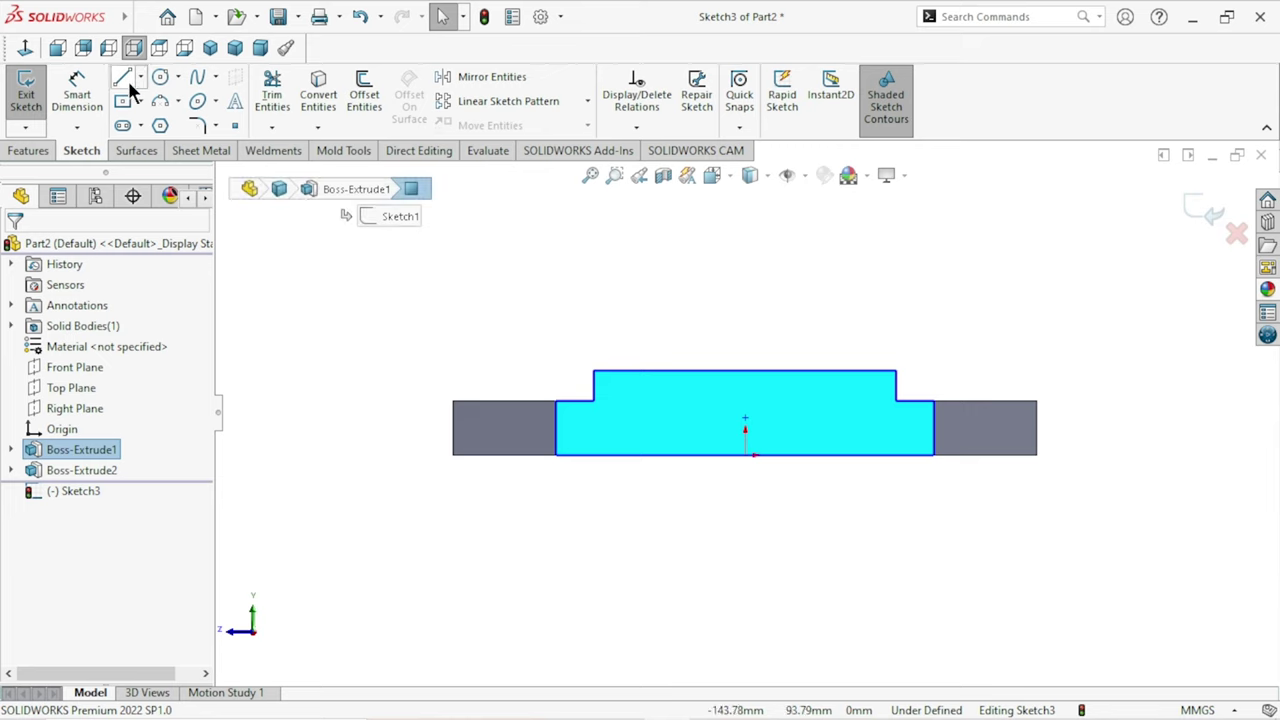
{"action": "left_click", "coordinate": [593, 371]}
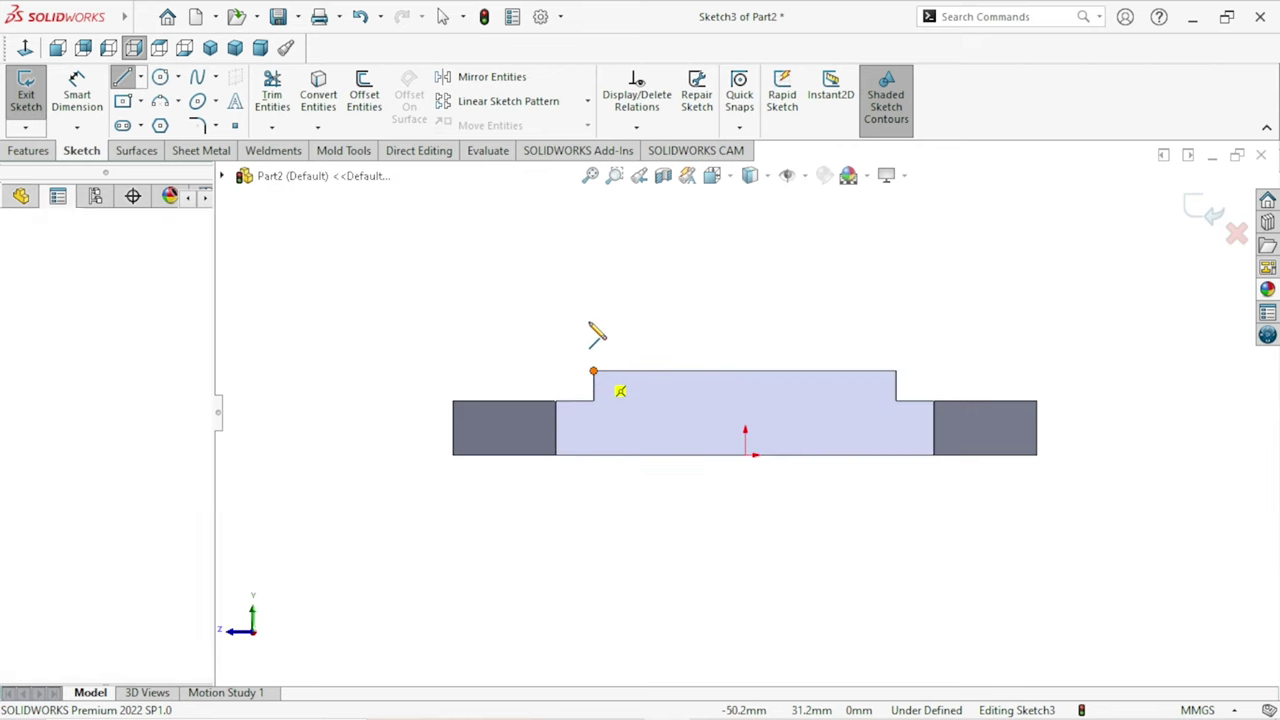
{"action": "scroll", "coordinate": [609, 331], "scroll_direction": "up", "scroll_amount": 5}
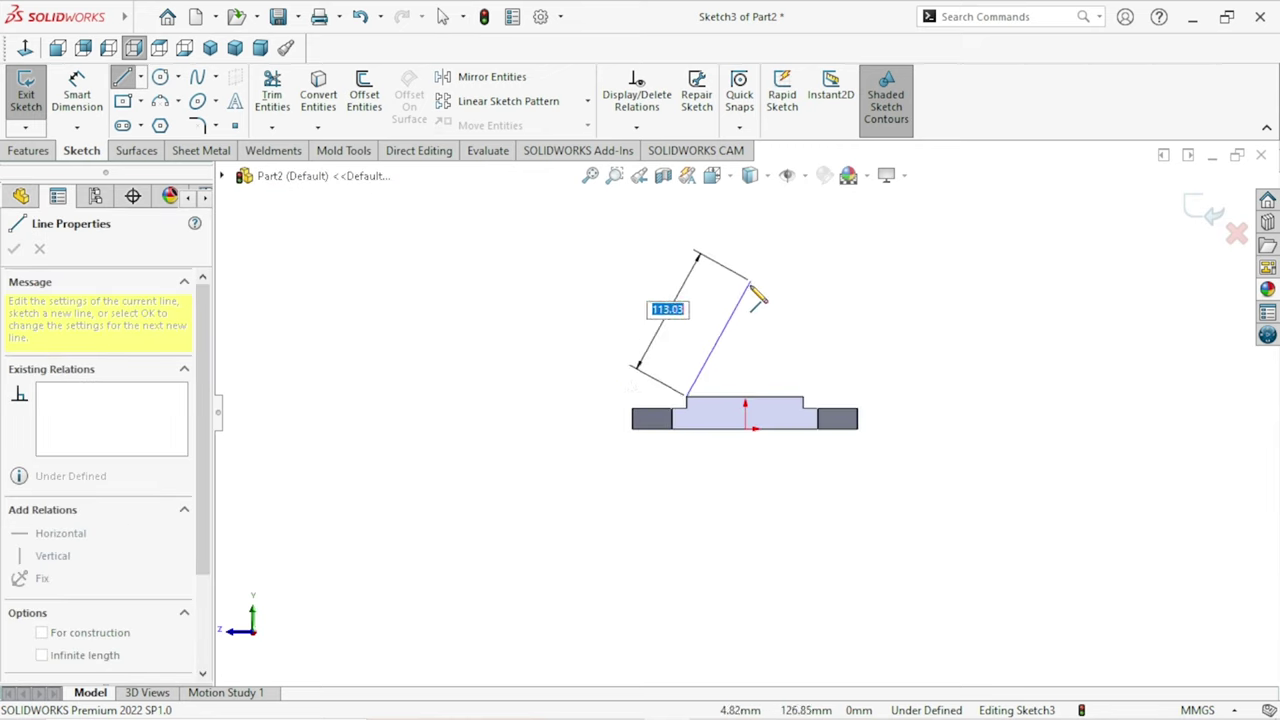
{"action": "scroll", "coordinate": [760, 300], "scroll_direction": "down", "scroll_amount": 2}
{"action": "key", "text": "Escape"}
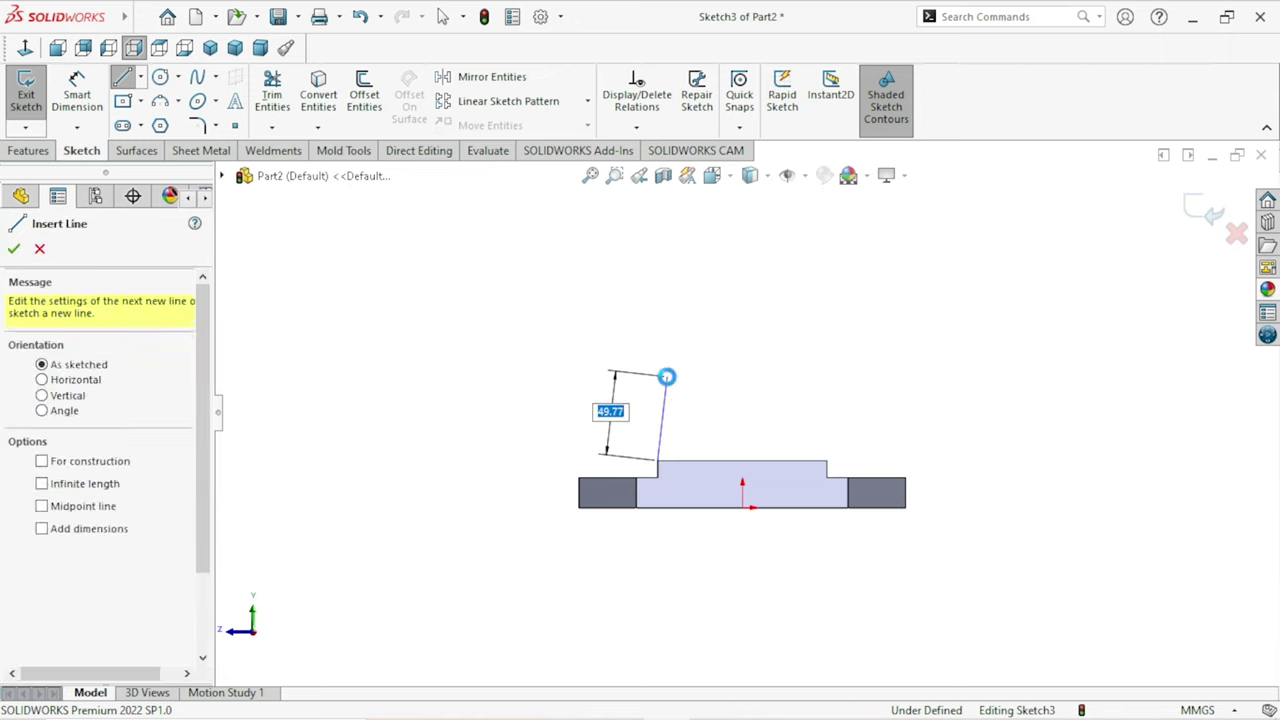
{"action": "key", "text": "Escape"}
{"action": "left_click", "coordinate": [140, 79]}
{"action": "left_click", "coordinate": [143, 120]}
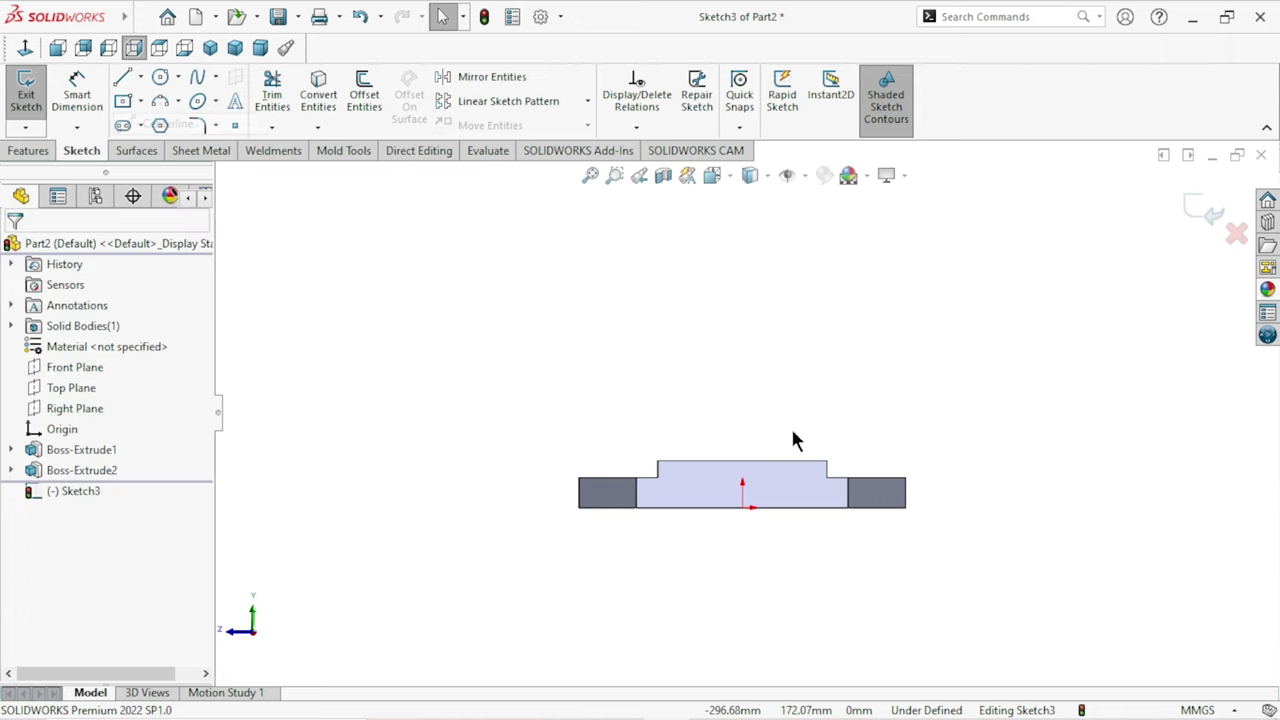
{"action": "left_click", "coordinate": [743, 508]}
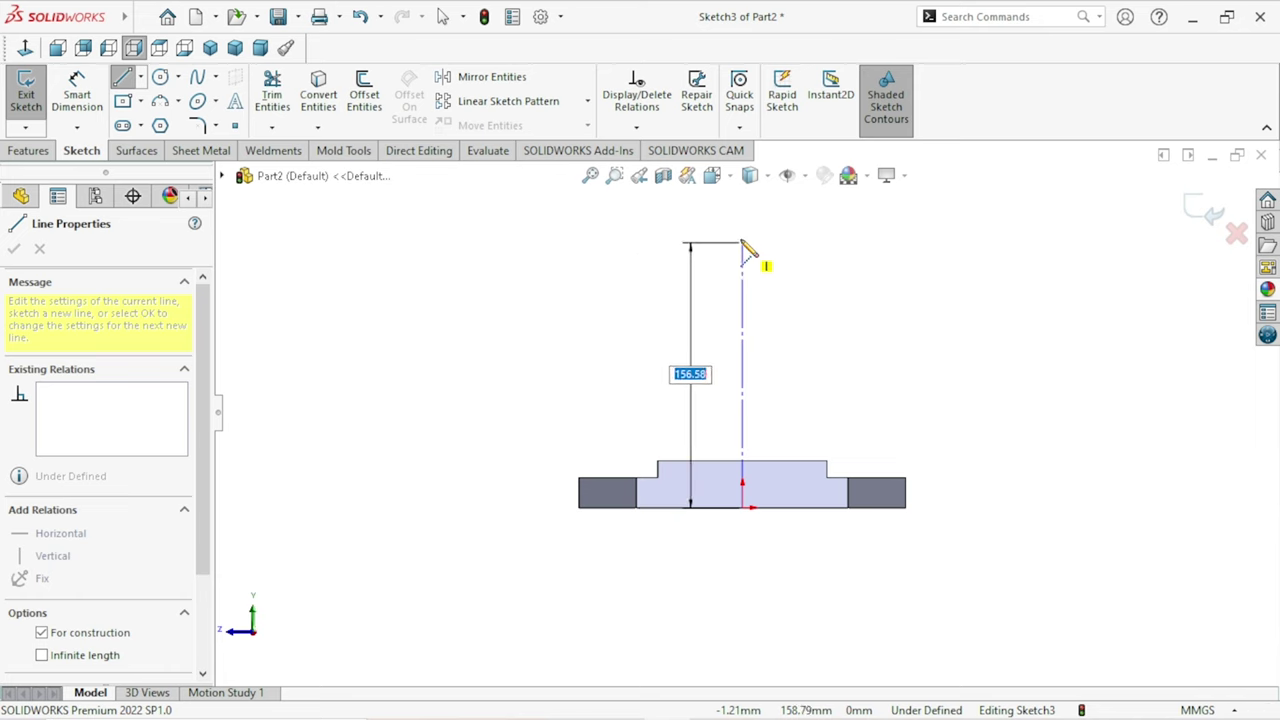
{"action": "left_click", "coordinate": [742, 240]}
{"action": "right_click", "coordinate": [878, 320]}
{"action": "left_click", "coordinate": [891, 323]}
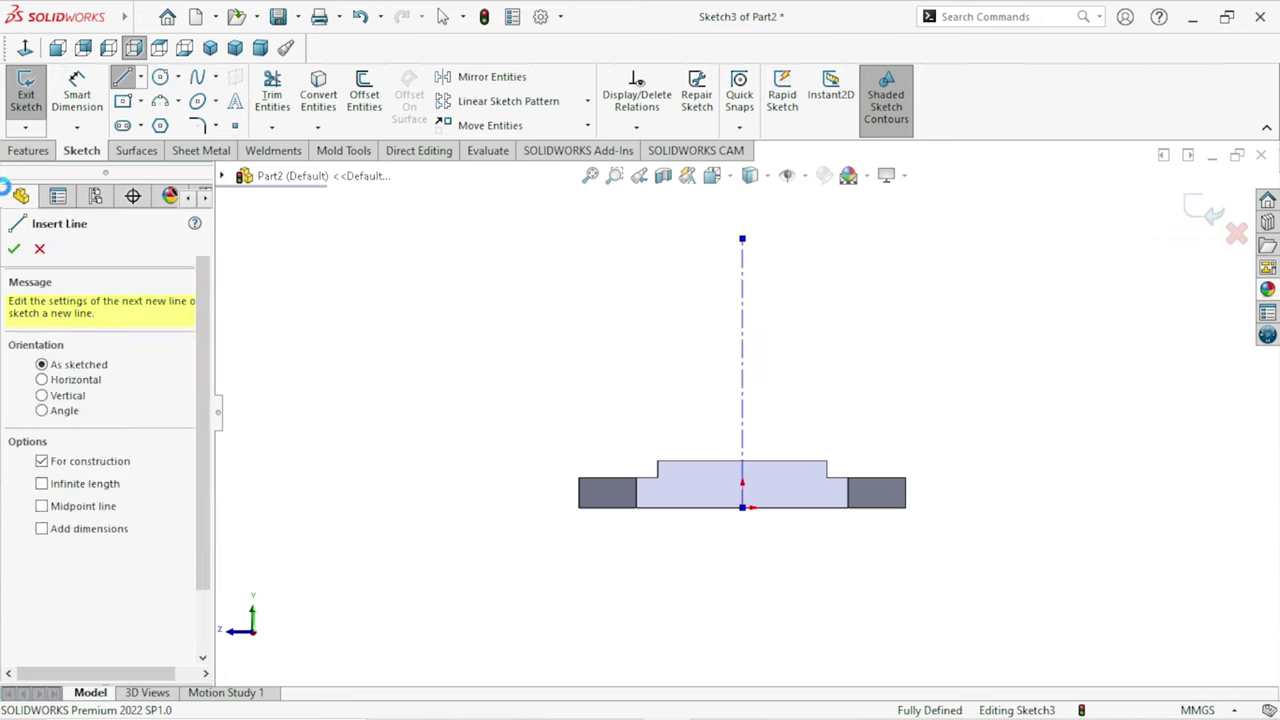
Draw the open vertical, slanted and horizontal outline from the block's step corner to the centerline.
{"action": "left_click", "coordinate": [124, 80]}
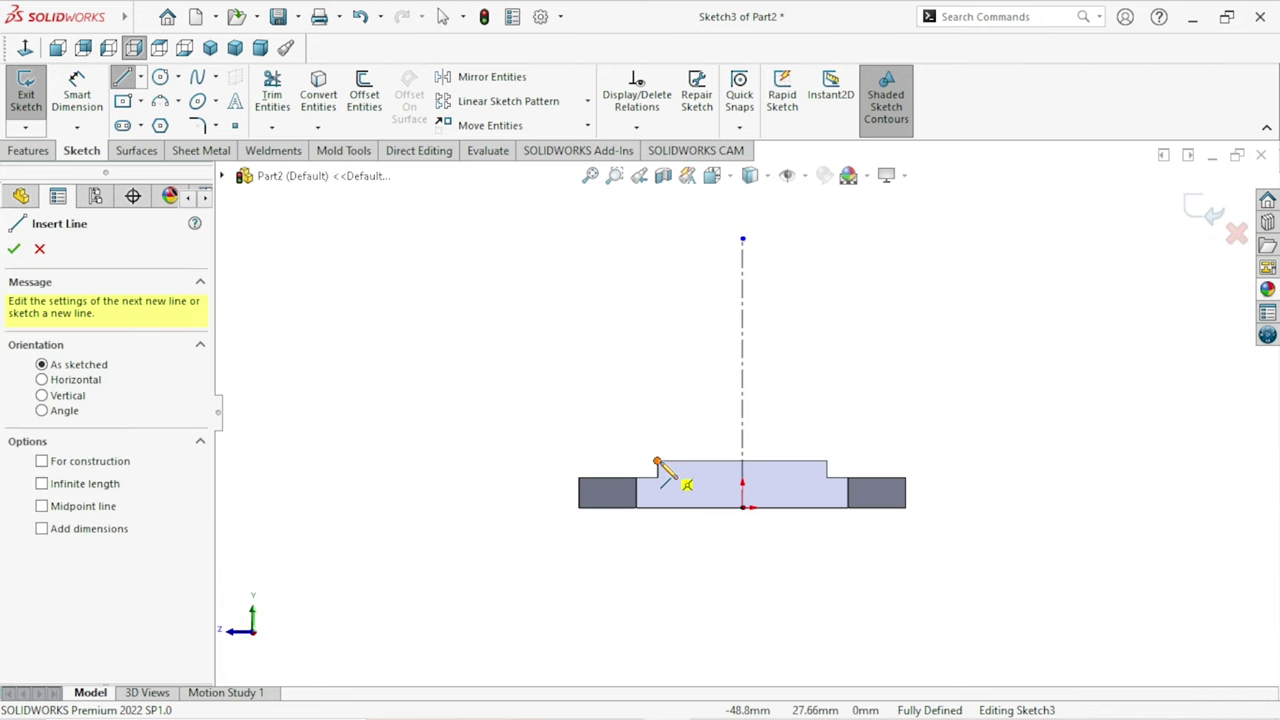
{"action": "left_click", "coordinate": [657, 461]}
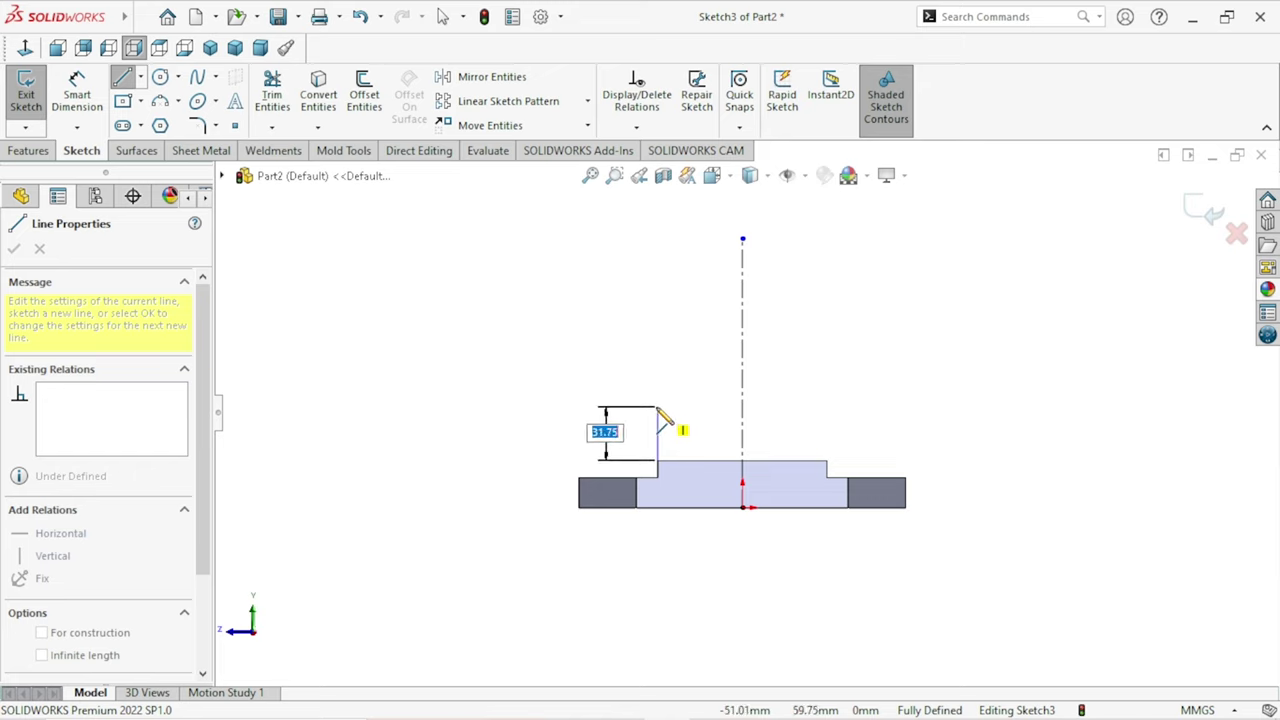
{"action": "left_click", "coordinate": [657, 409]}
{"action": "double_click", "coordinate": [706, 328]}
{"action": "left_click", "coordinate": [706, 328]}
{"action": "left_click", "coordinate": [742, 328]}
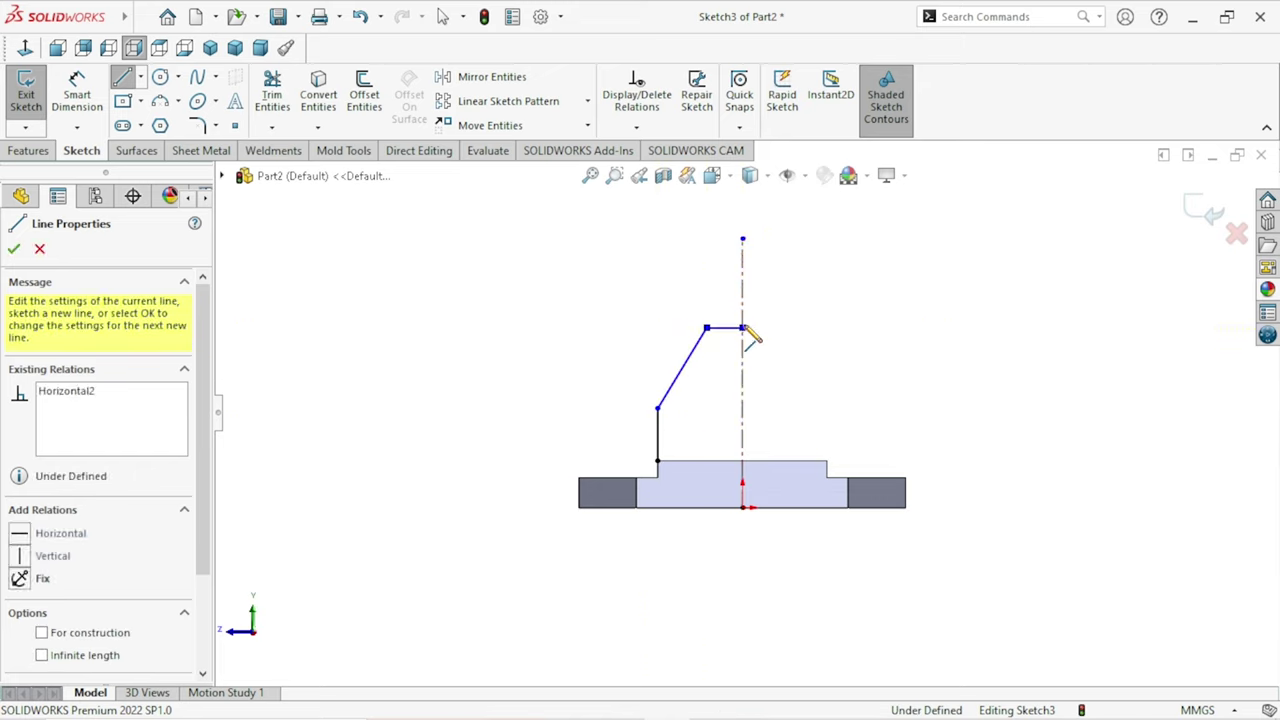
{"action": "right_click", "coordinate": [816, 328]}
{"action": "left_click", "coordinate": [843, 326]}
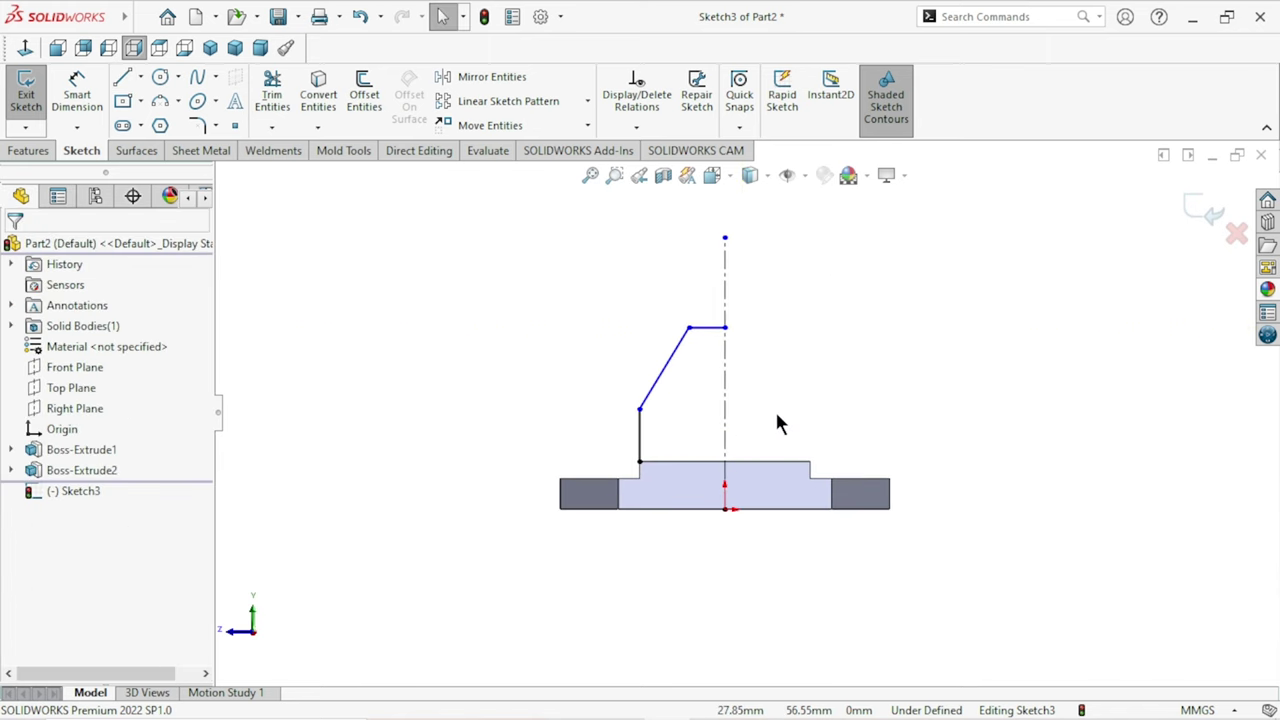
{"action": "left_click", "coordinate": [74, 95]}
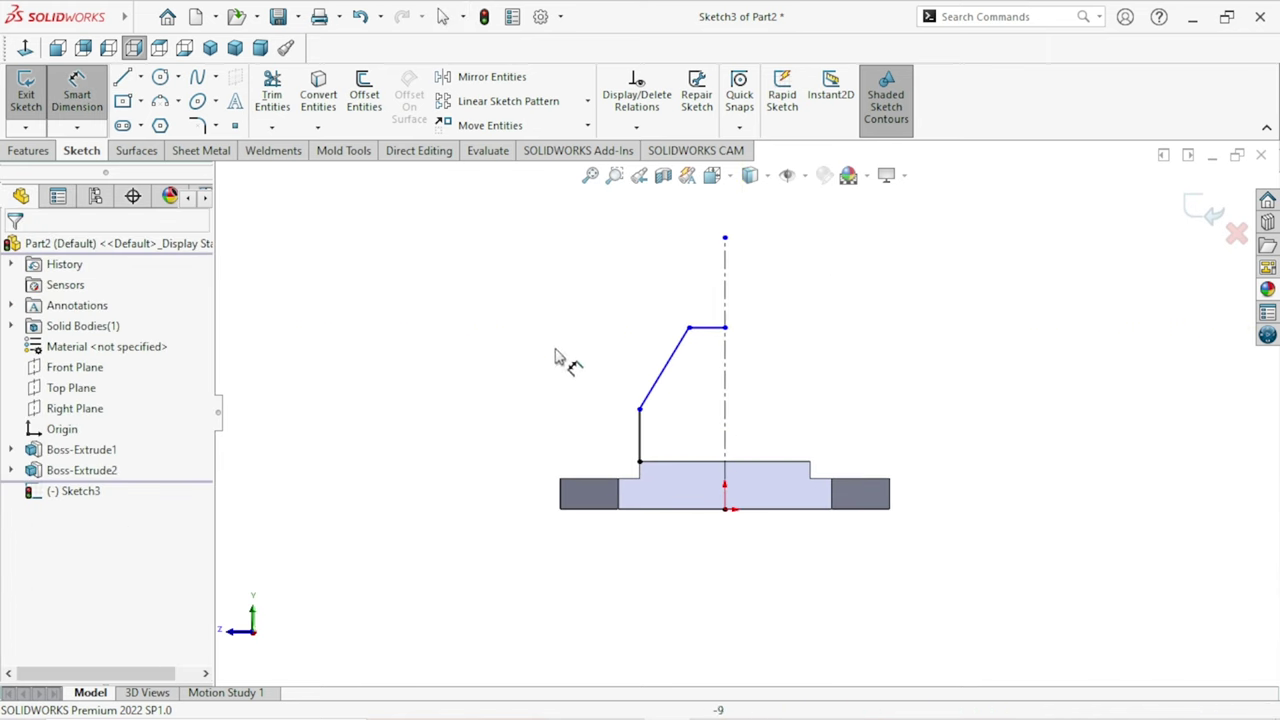
Dimension the short vertical segment to 16 mm and the top width across the centerline to 31 mm.
{"action": "left_click", "coordinate": [641, 448]}
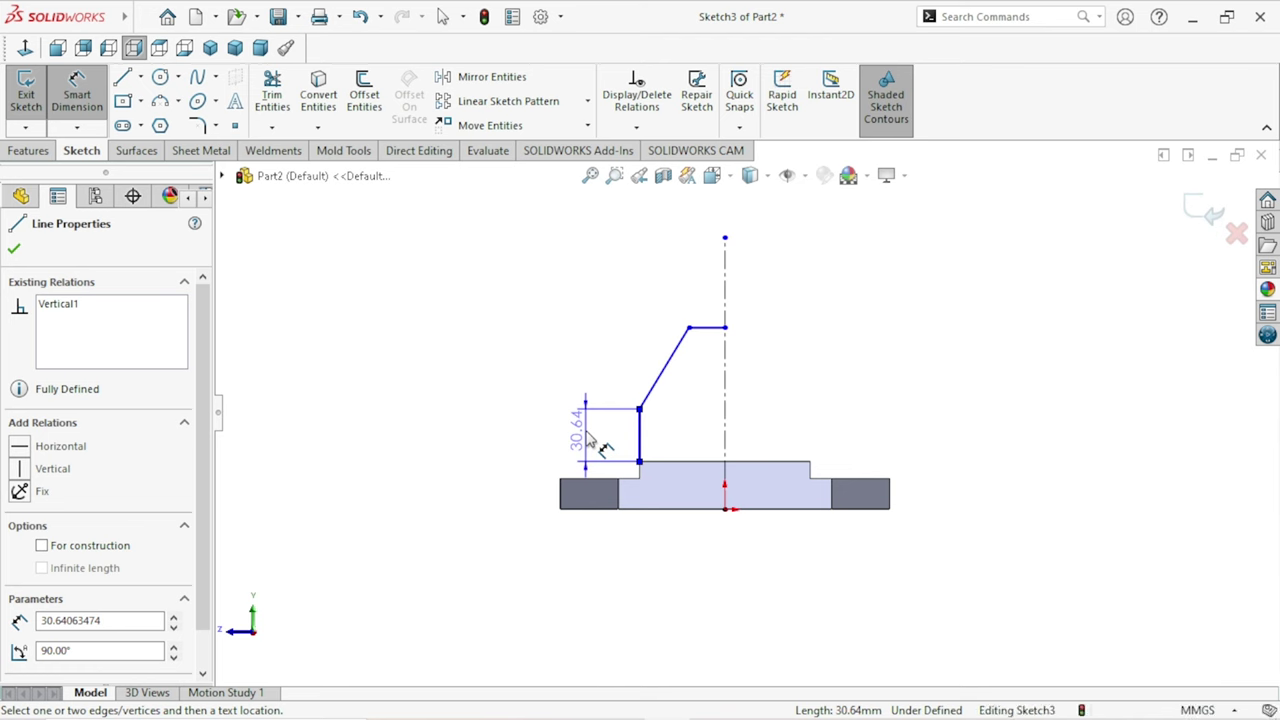
{"action": "left_click", "coordinate": [588, 432]}
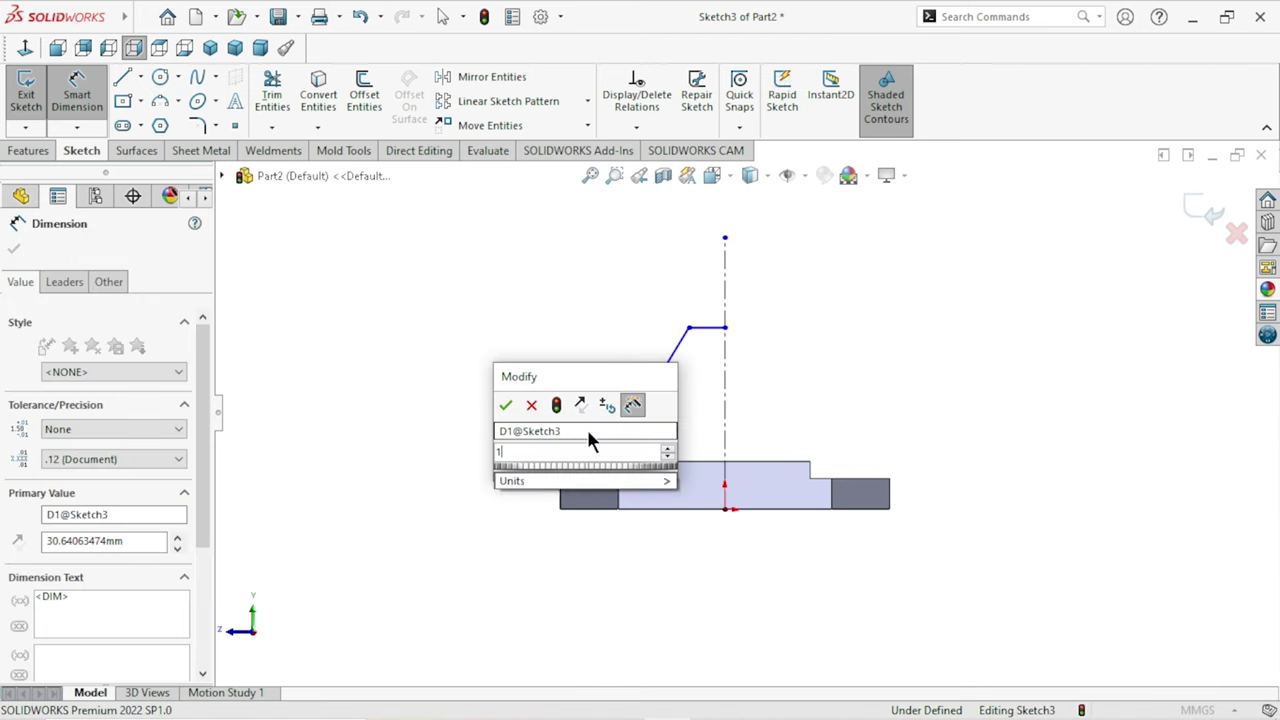
{"action": "type", "text": "16"}
{"action": "left_click", "coordinate": [503, 405]}
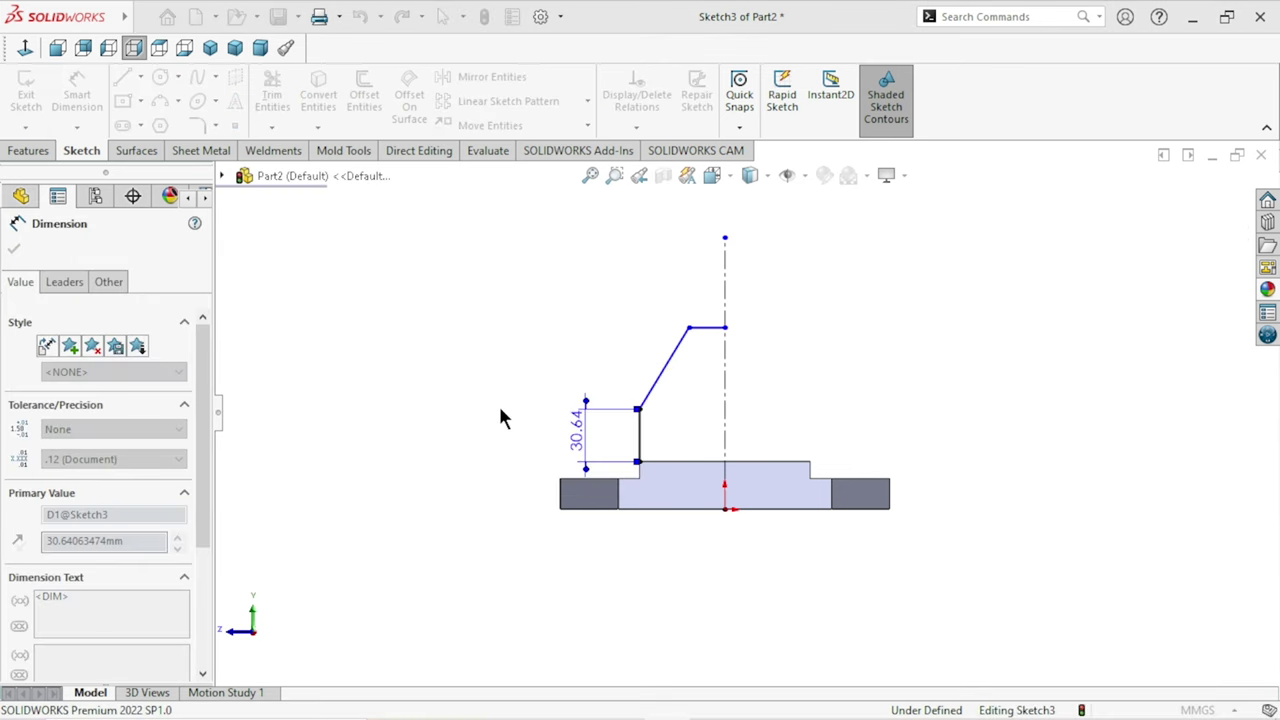
{"action": "scroll", "coordinate": [752, 400], "scroll_direction": "down", "scroll_amount": 2}
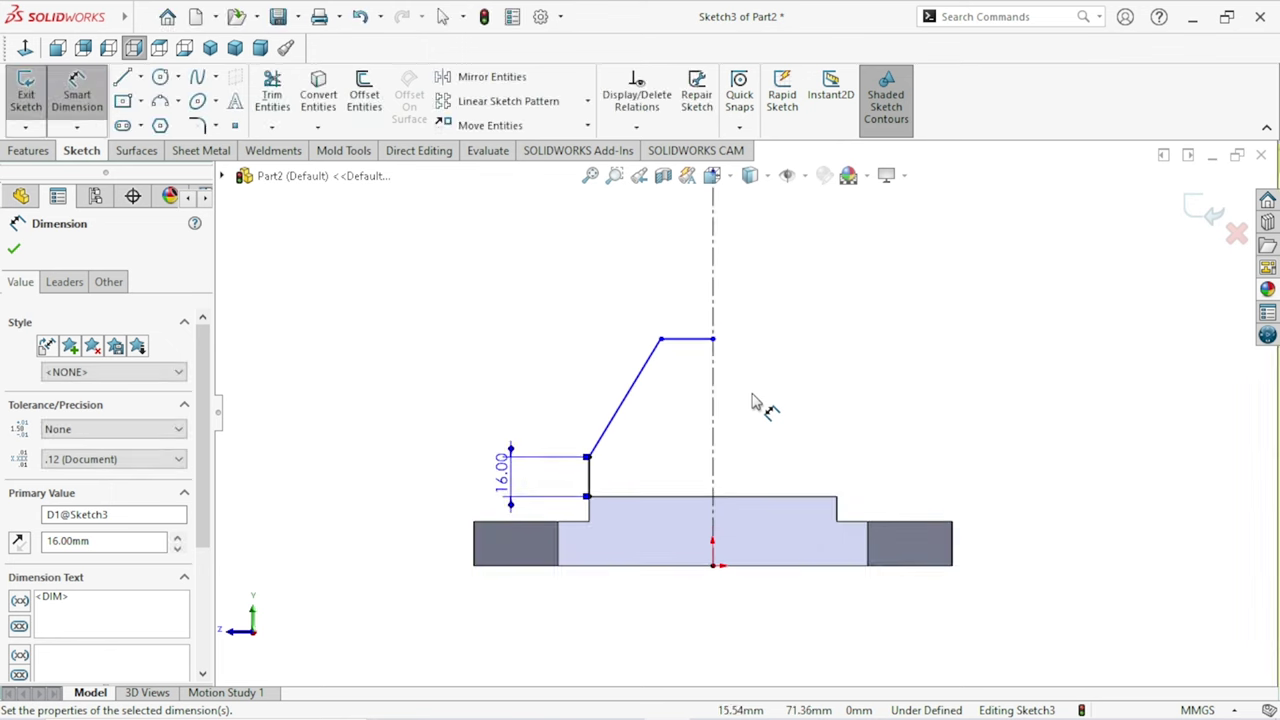
{"action": "left_click", "coordinate": [661, 341]}
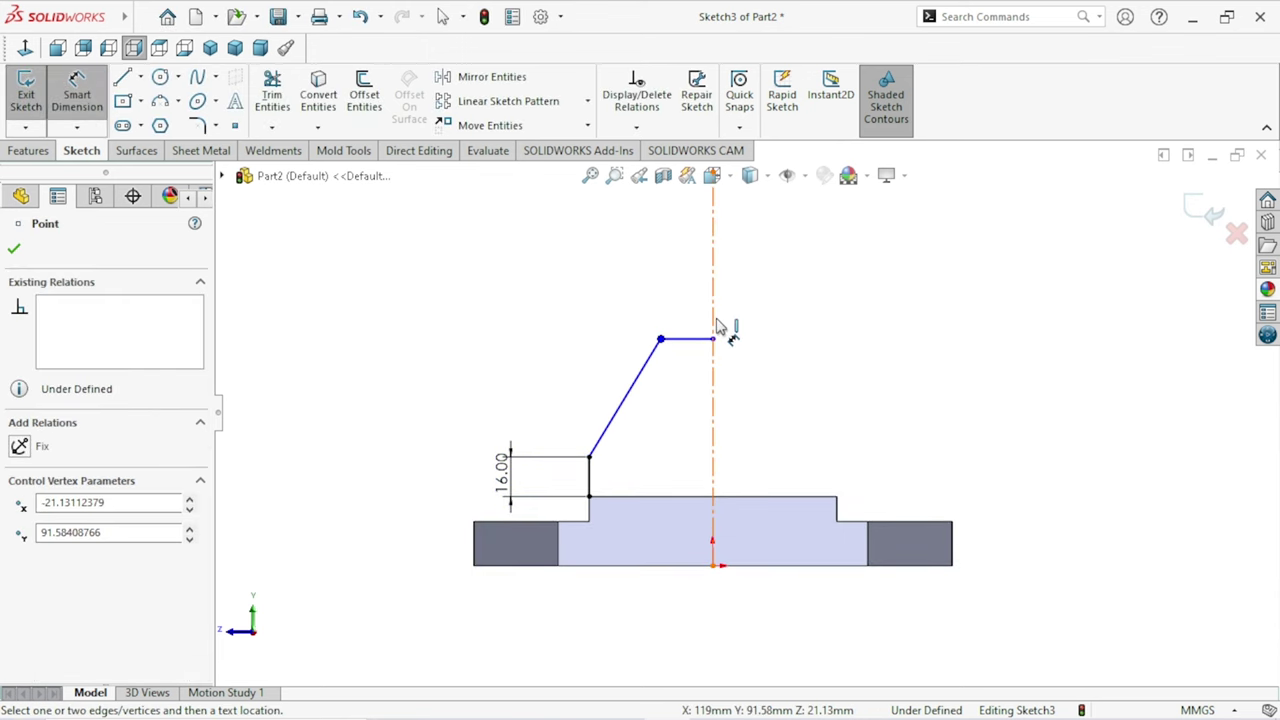
{"action": "left_click", "coordinate": [713, 303]}
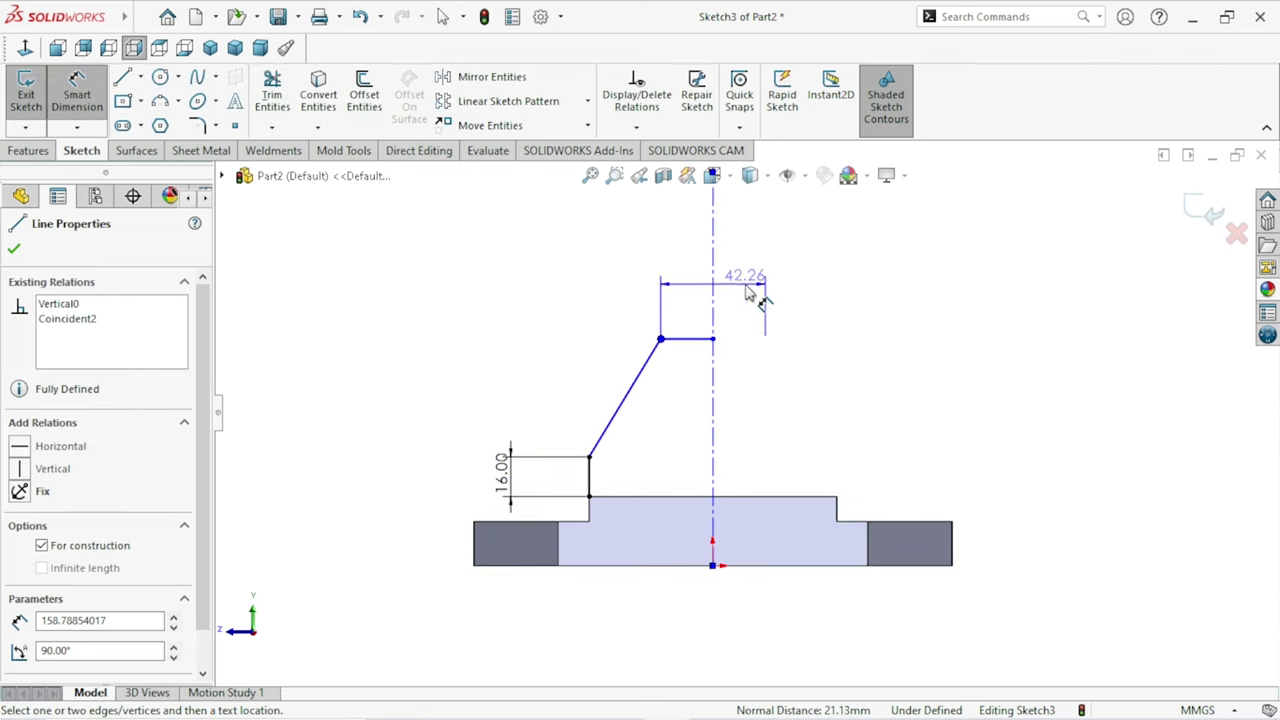
{"action": "left_click", "coordinate": [748, 291]}
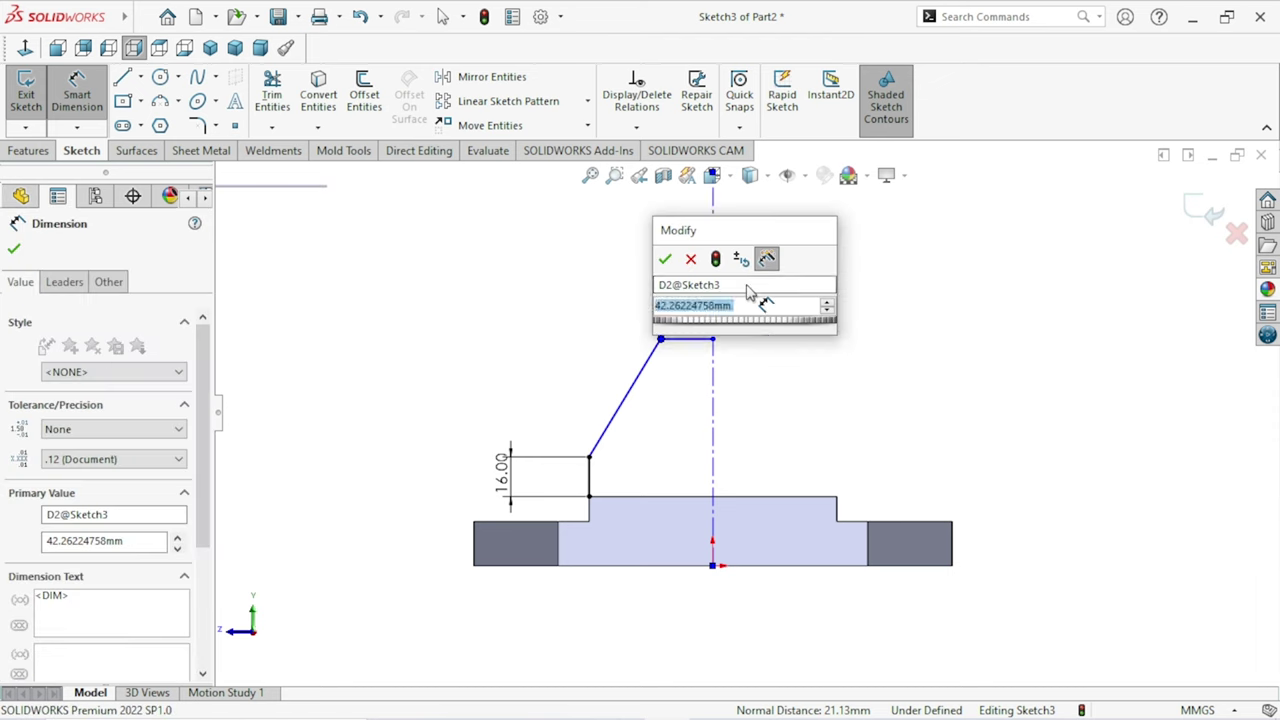
{"action": "type", "text": "31"}
{"action": "left_click", "coordinate": [664, 256]}
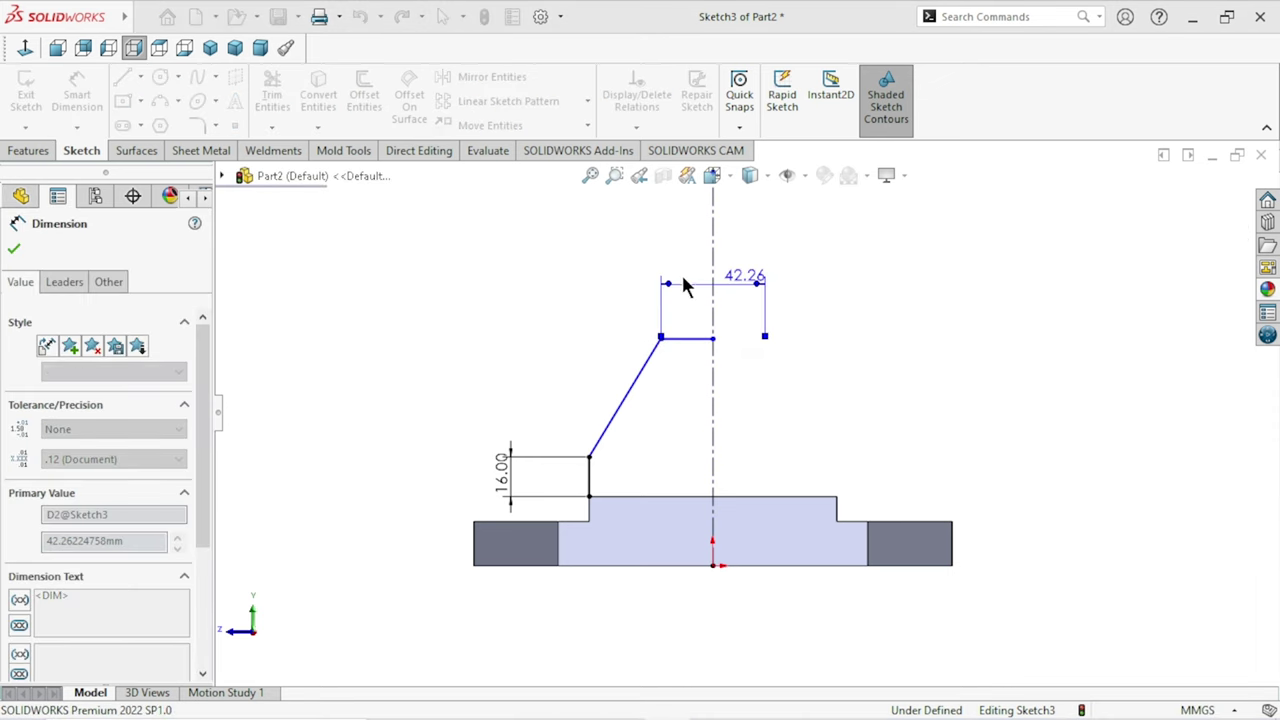
Add a 67 mm height from the block top to the outline, fully defining the sketch.
{"action": "scroll", "coordinate": [750, 478], "scroll_direction": "up", "scroll_amount": 2}
{"action": "scroll", "coordinate": [748, 478], "scroll_direction": "down", "scroll_amount": 1}
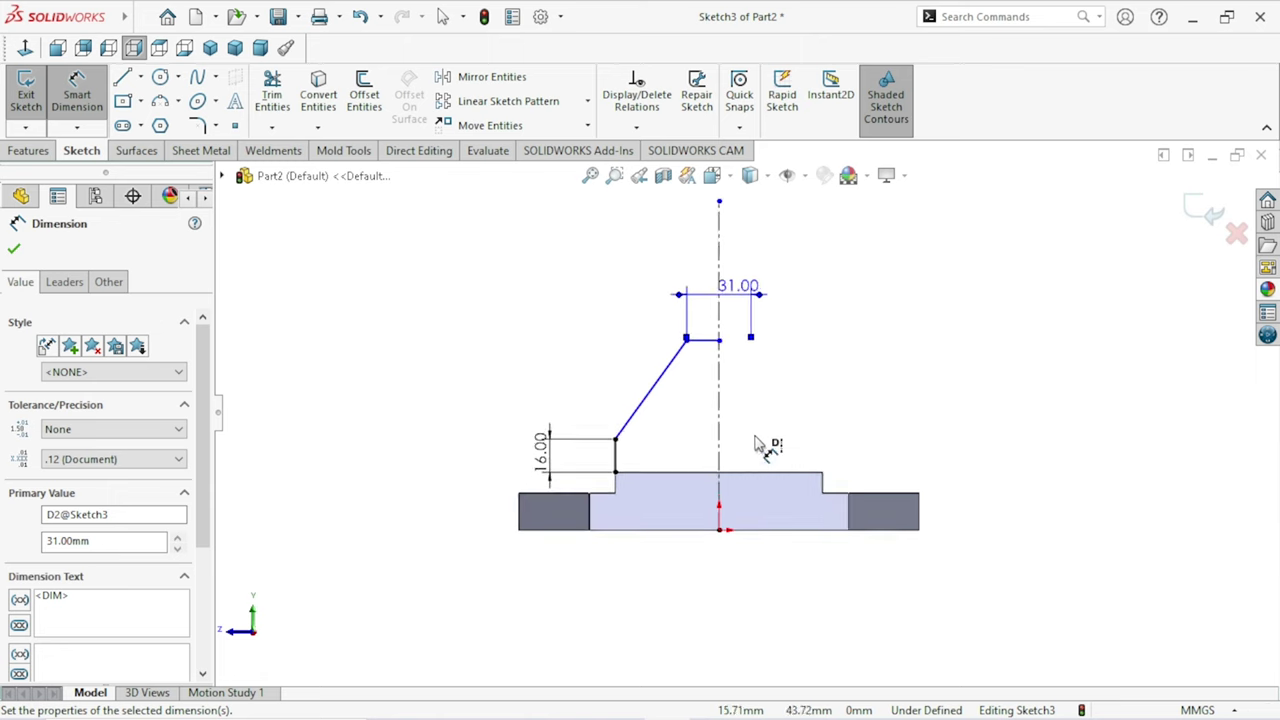
{"action": "left_click", "coordinate": [745, 476]}
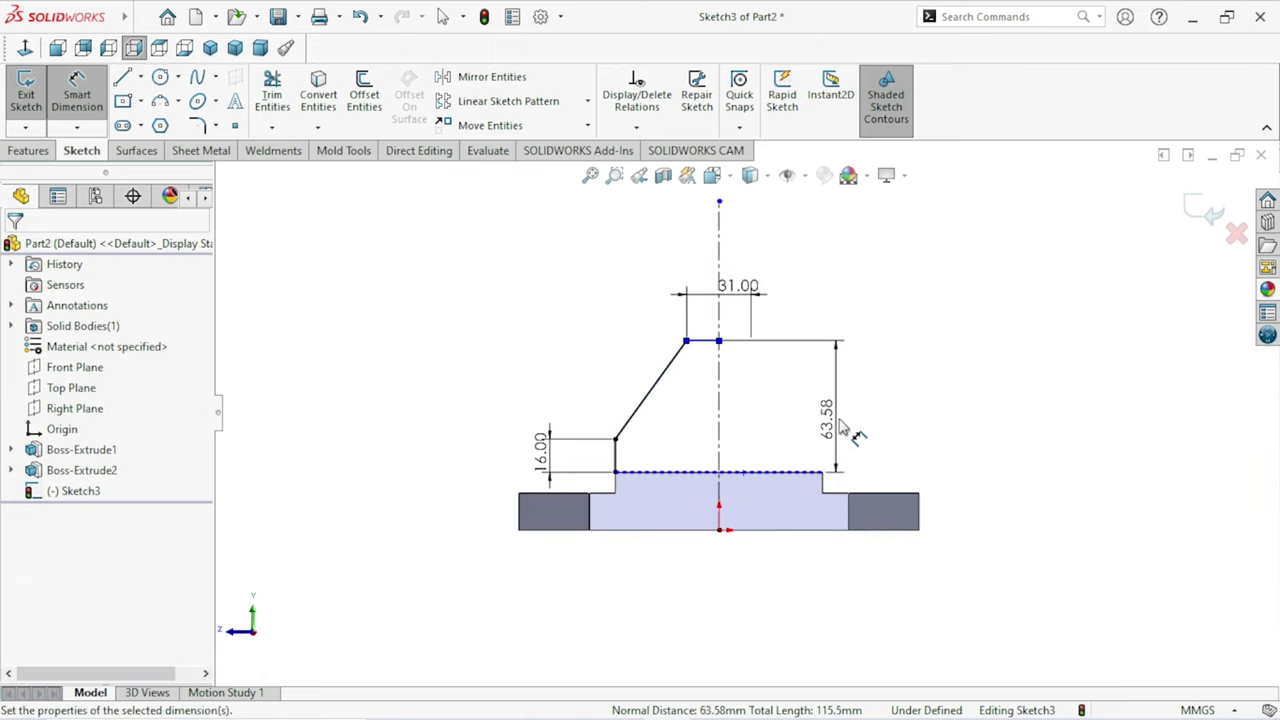
{"action": "left_click", "coordinate": [843, 428]}
{"action": "type", "text": "67"}
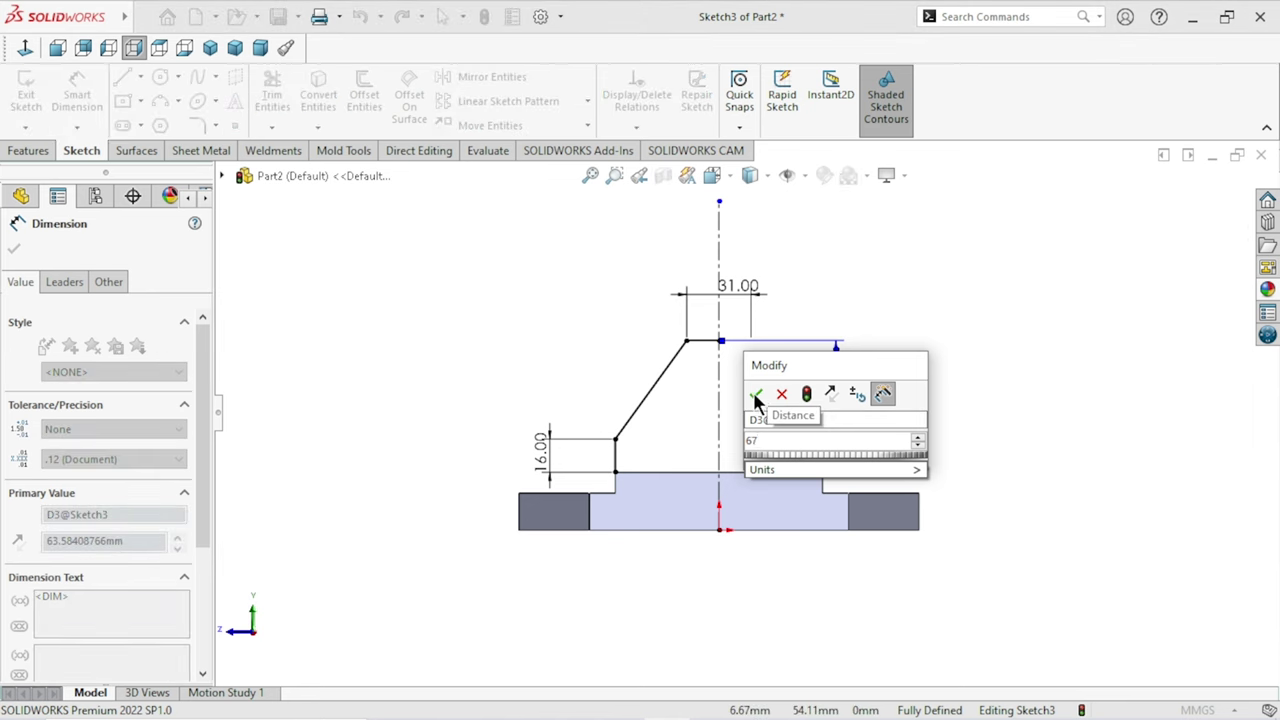
{"action": "left_click", "coordinate": [756, 395]}
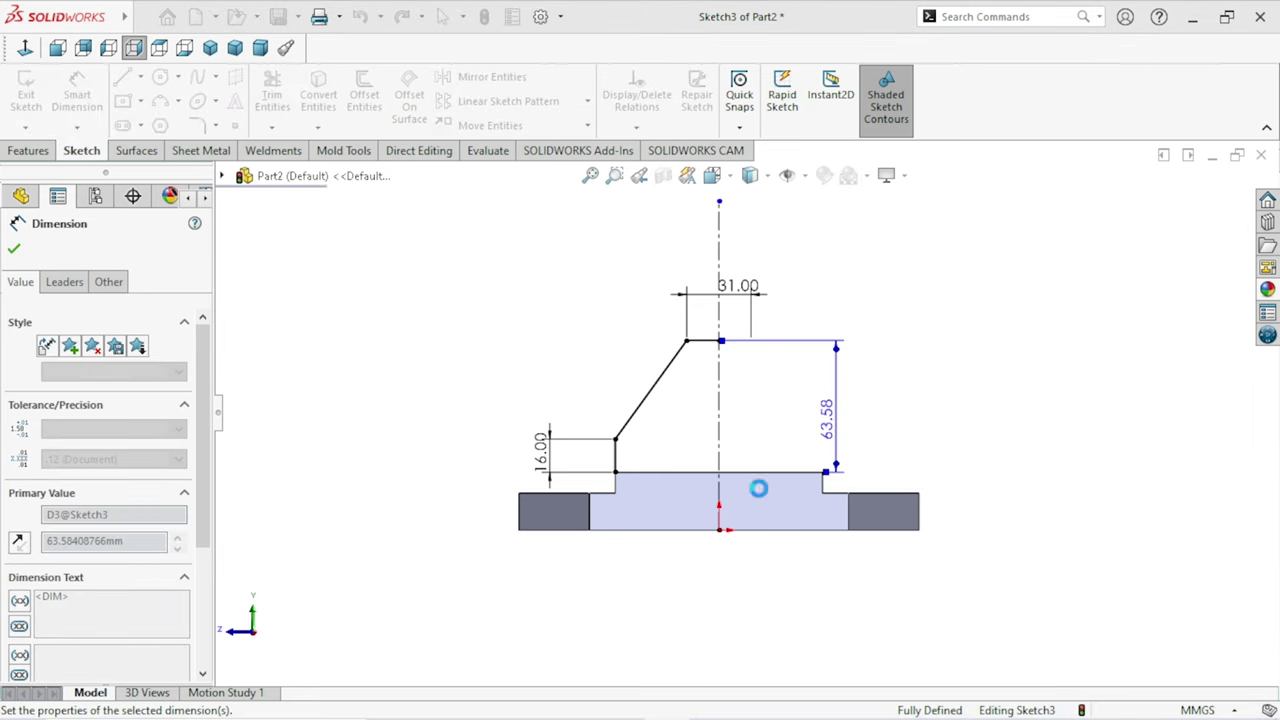
{"action": "left_click", "coordinate": [13, 251]}
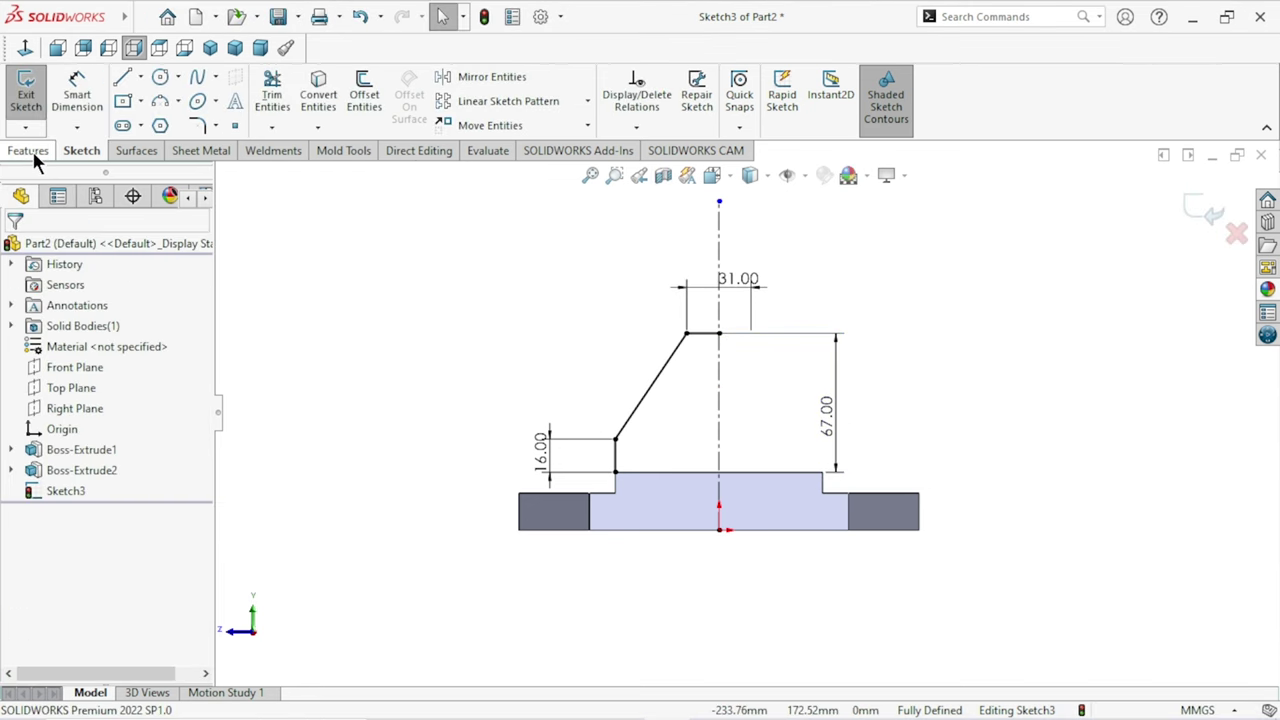
Mirror the three left-side jaw lines across the vertical centreline.
{"action": "left_click", "coordinate": [490, 77]}
{"action": "left_click", "coordinate": [669, 362]}
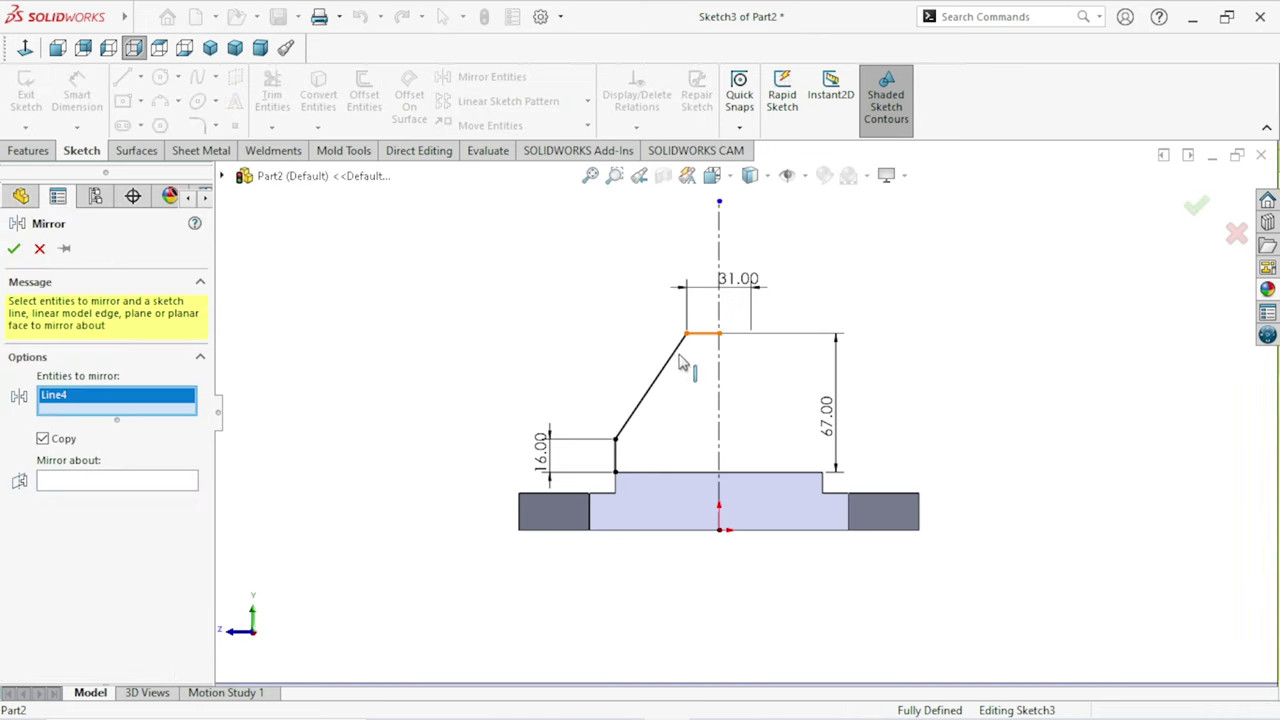
{"action": "left_click", "coordinate": [702, 333]}
{"action": "left_click", "coordinate": [614, 460]}
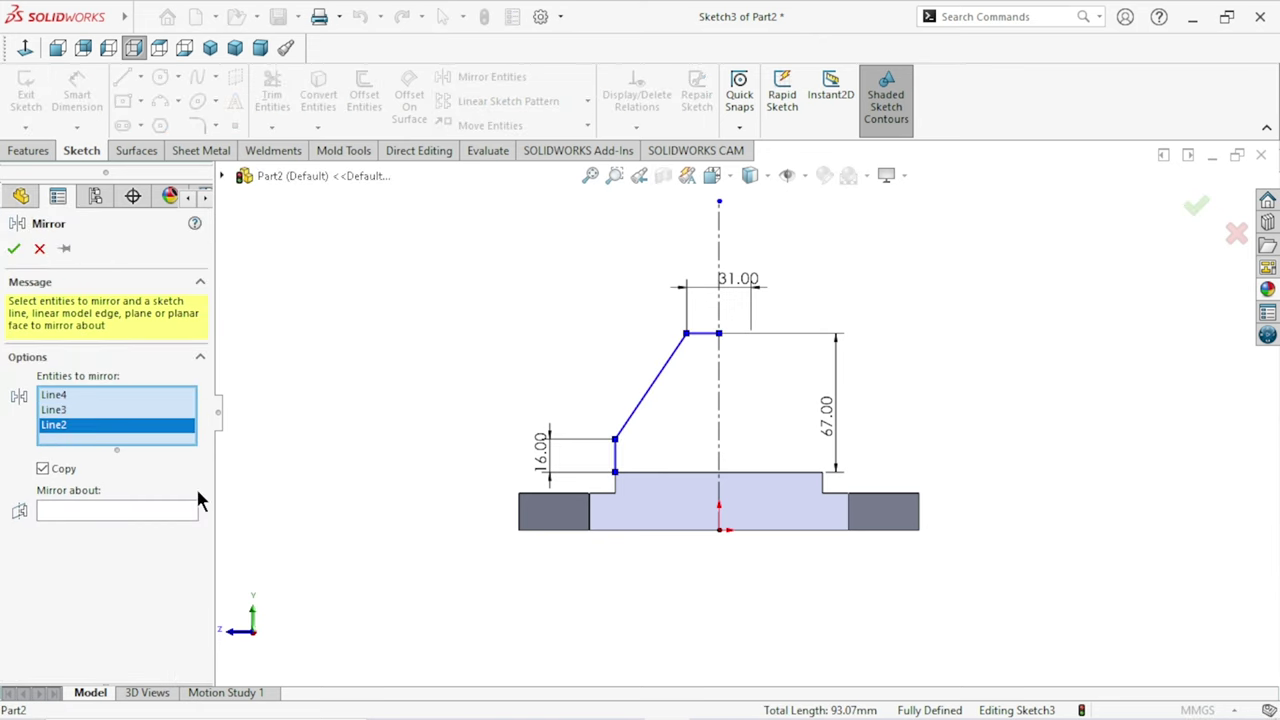
{"action": "left_click", "coordinate": [104, 512]}
{"action": "left_click", "coordinate": [720, 407]}
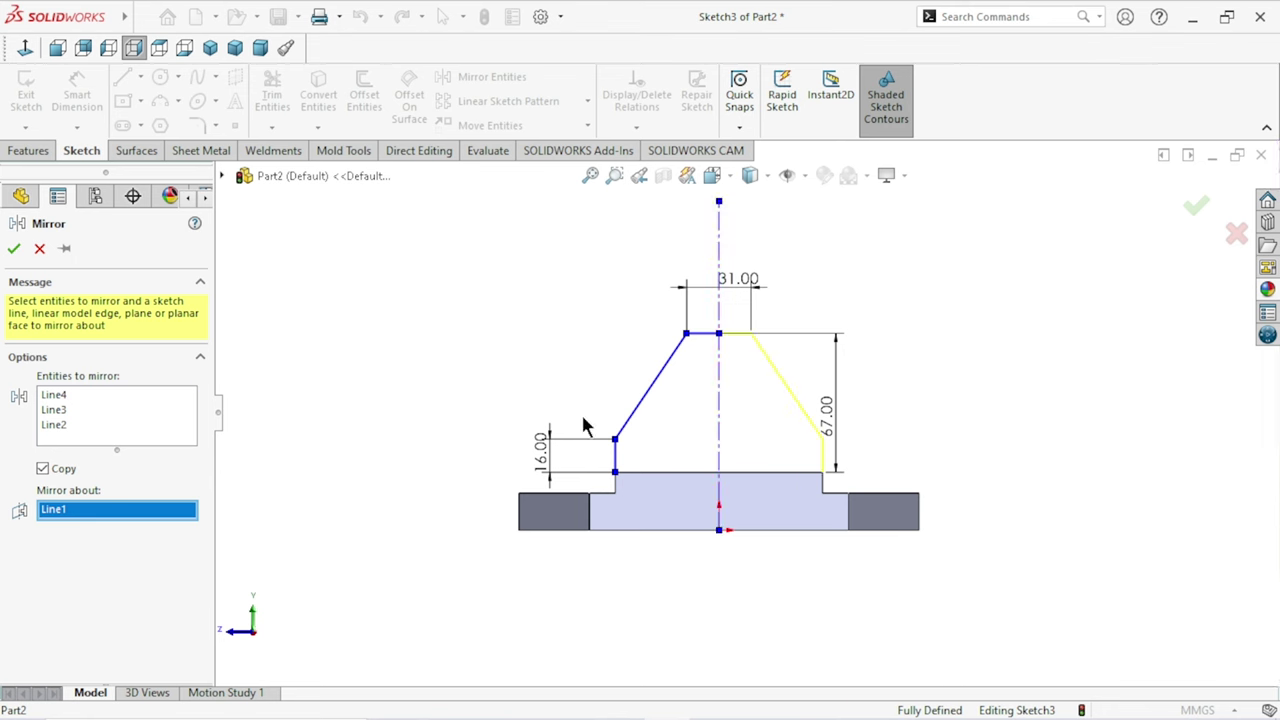
{"action": "left_click", "coordinate": [13, 249]}
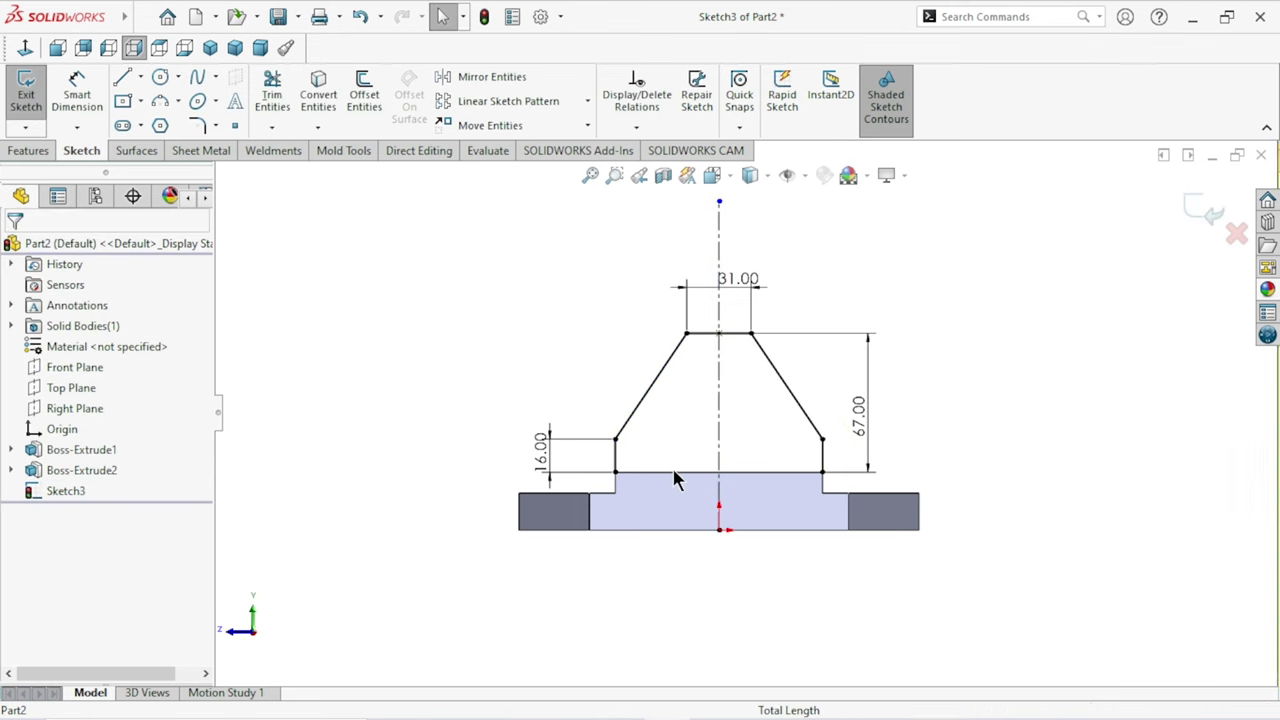
Convert the bottom edge into the sketch to close the jaw profile.
{"action": "left_click", "coordinate": [677, 474]}
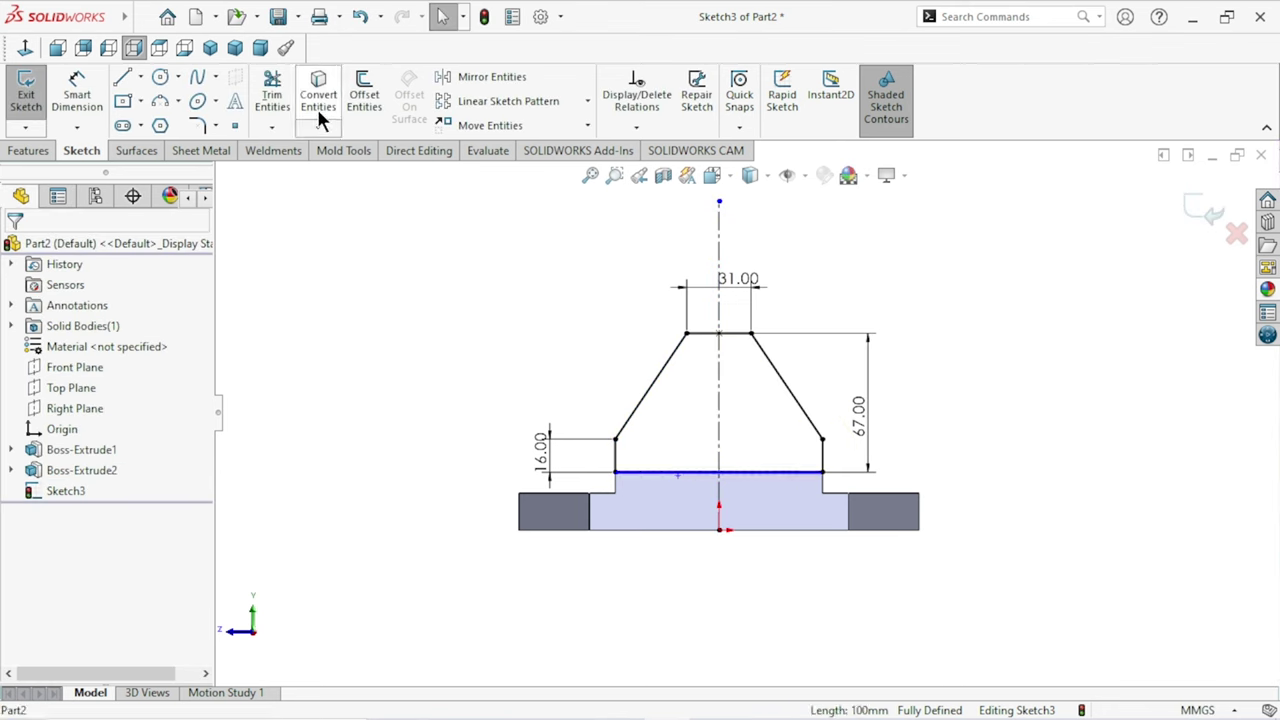
{"action": "left_click", "coordinate": [437, 399]}
{"action": "scroll", "coordinate": [778, 500], "scroll_direction": "down", "scroll_amount": 1}
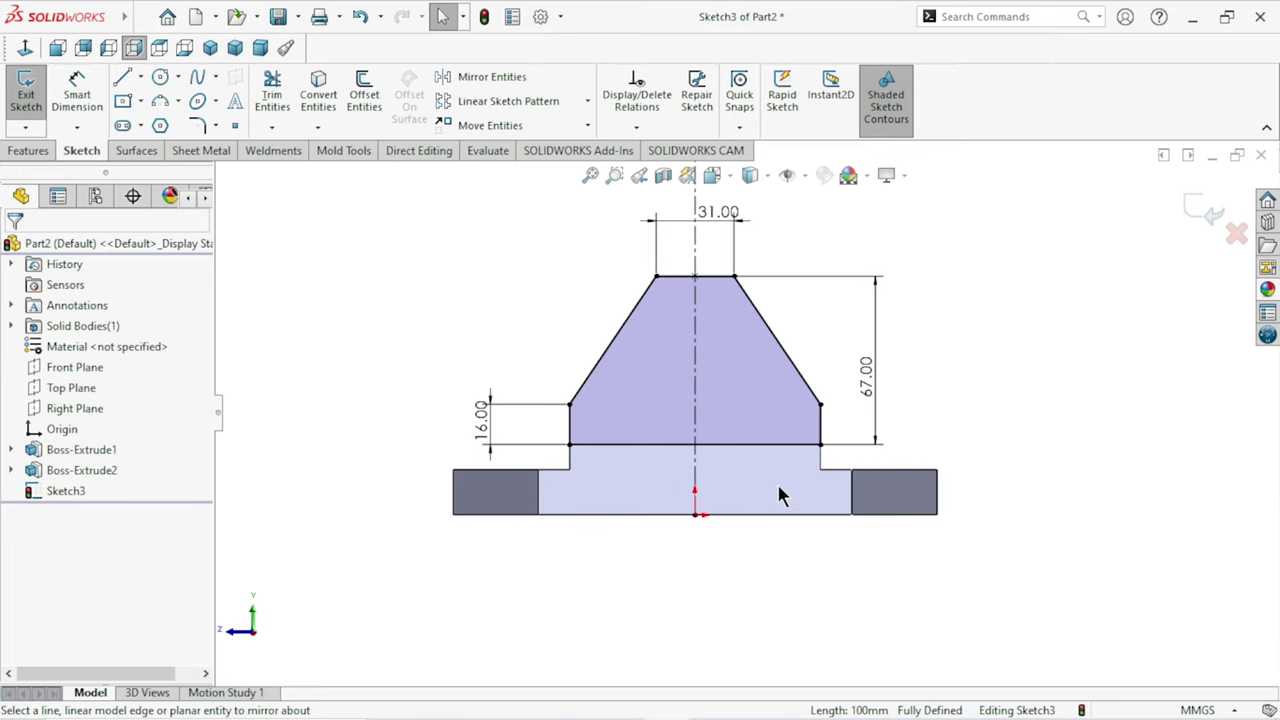
Round the profile's four corners with 10 mm sketch fillets.
{"action": "left_click", "coordinate": [201, 127]}
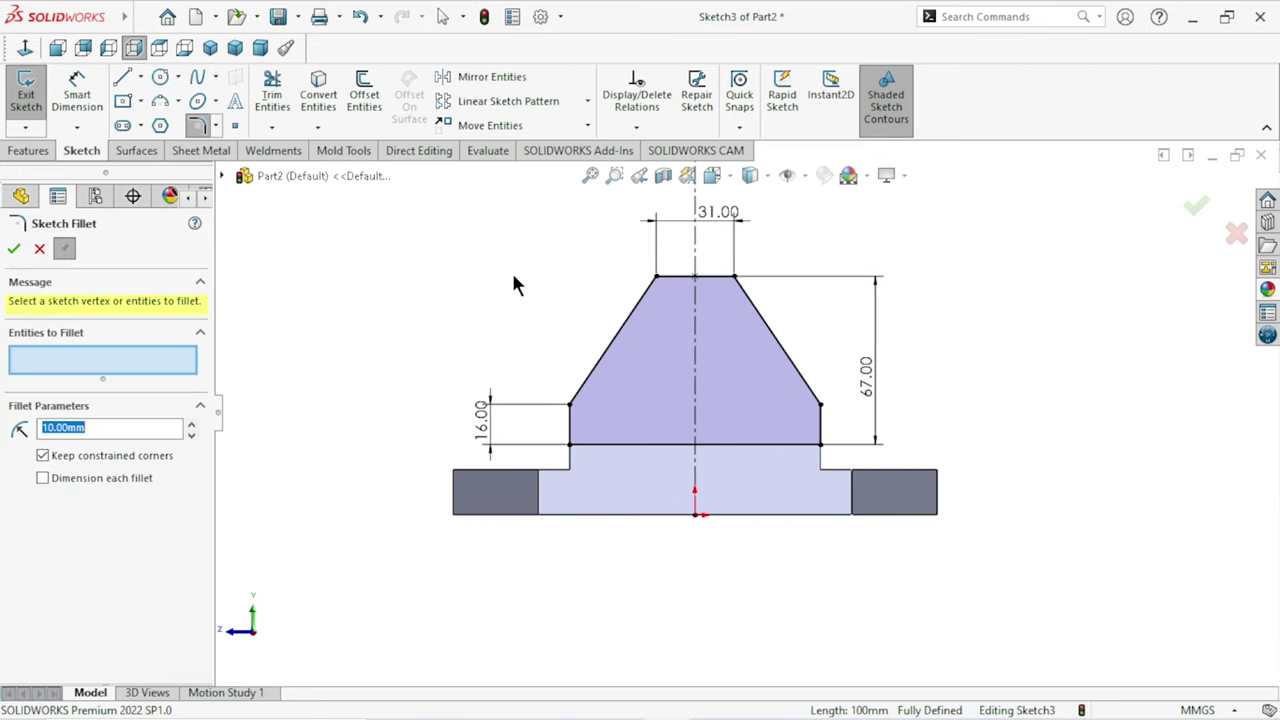
{"action": "left_click", "coordinate": [656, 279]}
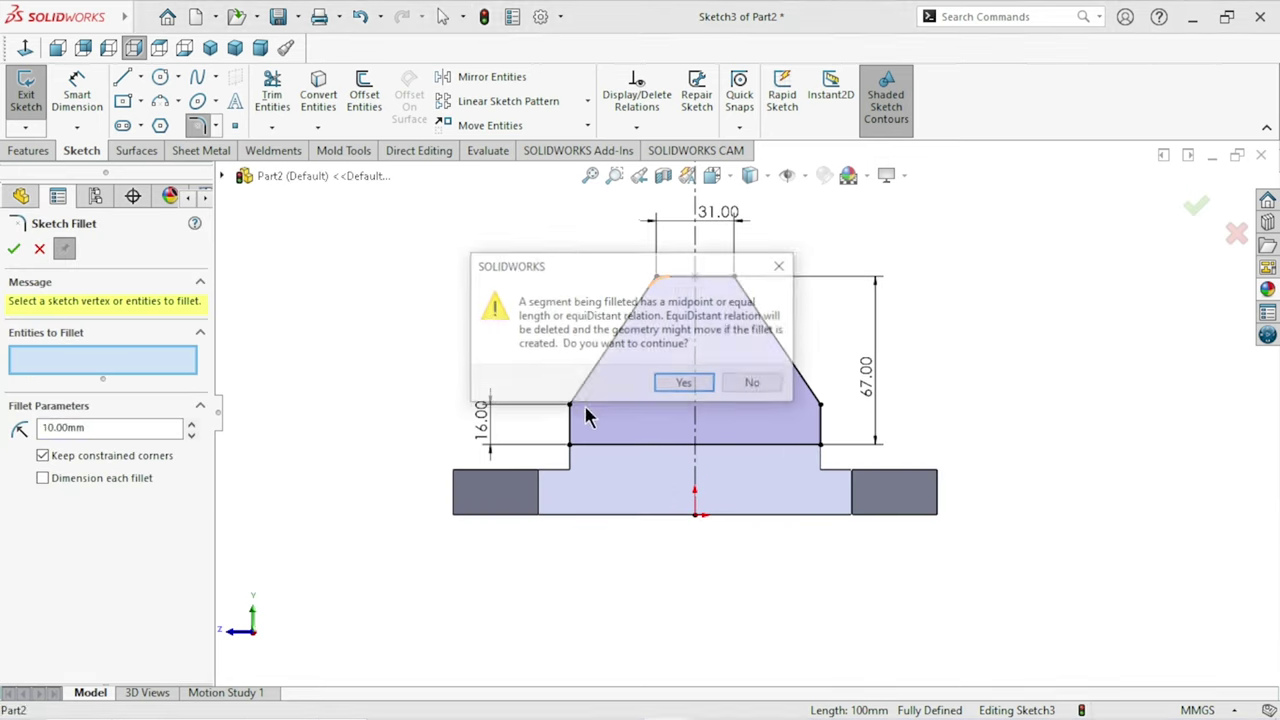
{"action": "left_click", "coordinate": [684, 384]}
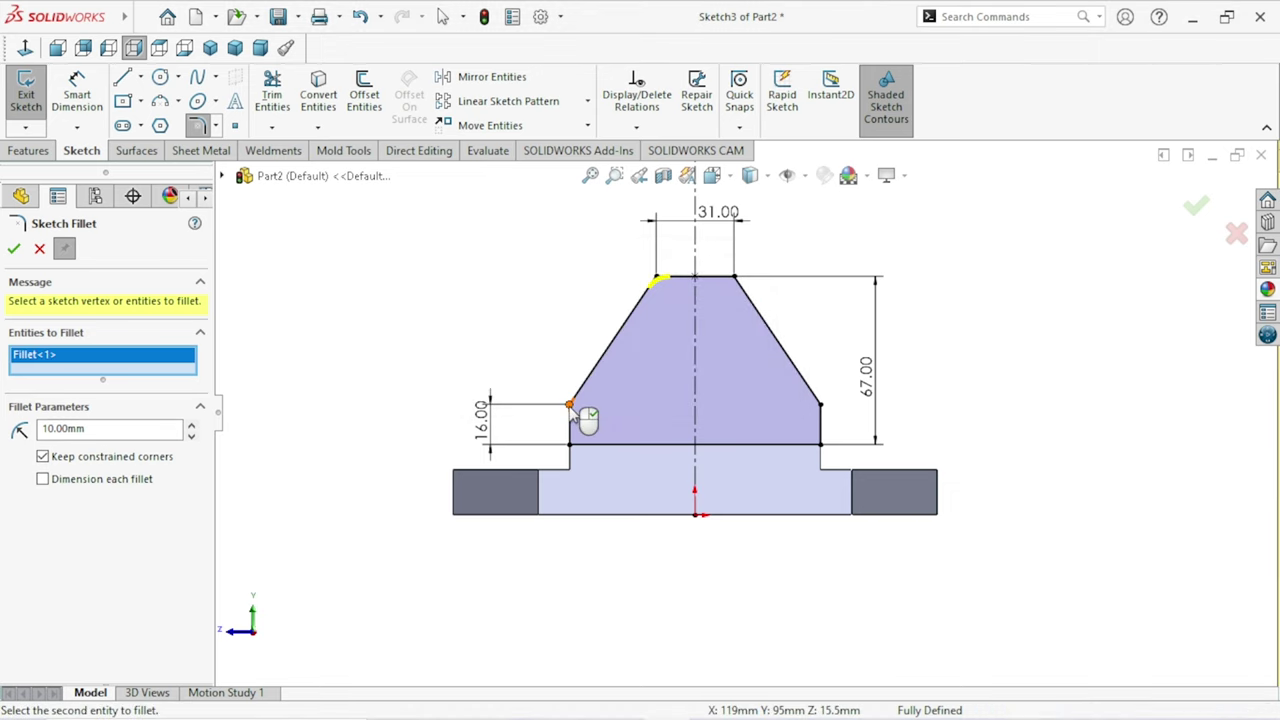
{"action": "left_click", "coordinate": [569, 405]}
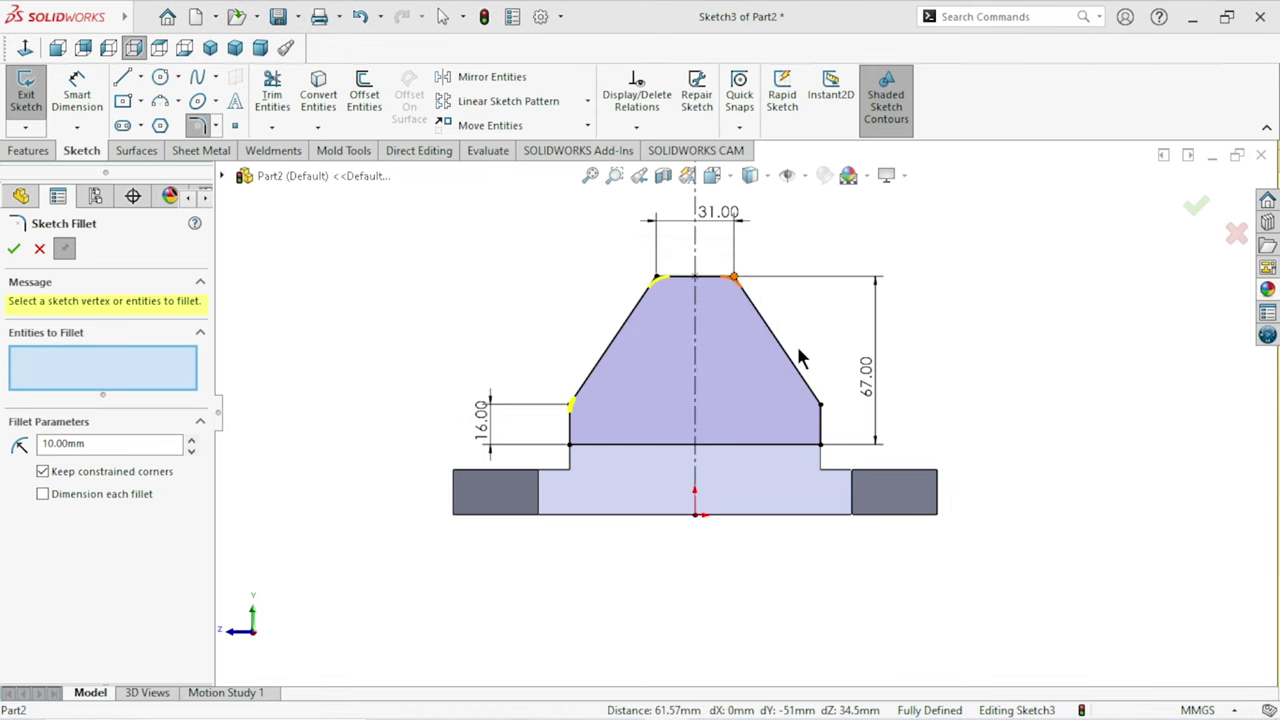
{"action": "left_click", "coordinate": [820, 405]}
{"action": "left_click", "coordinate": [685, 386]}
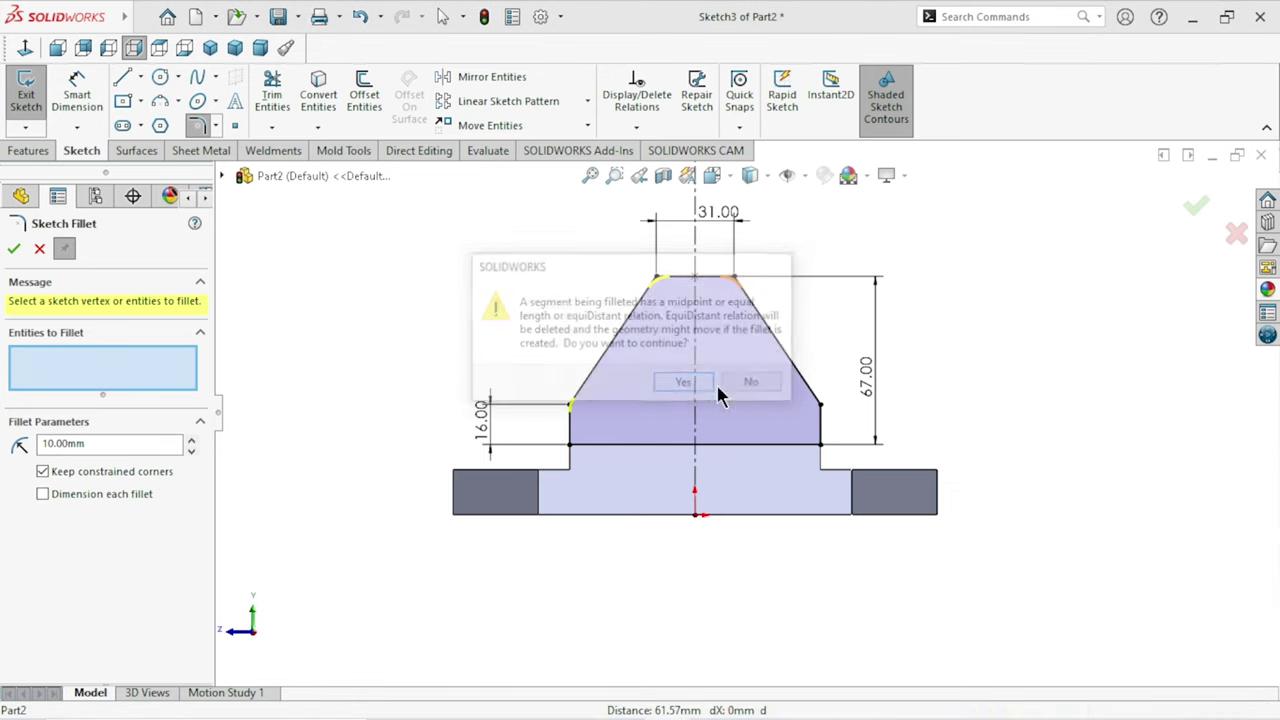
{"action": "left_click", "coordinate": [820, 405]}
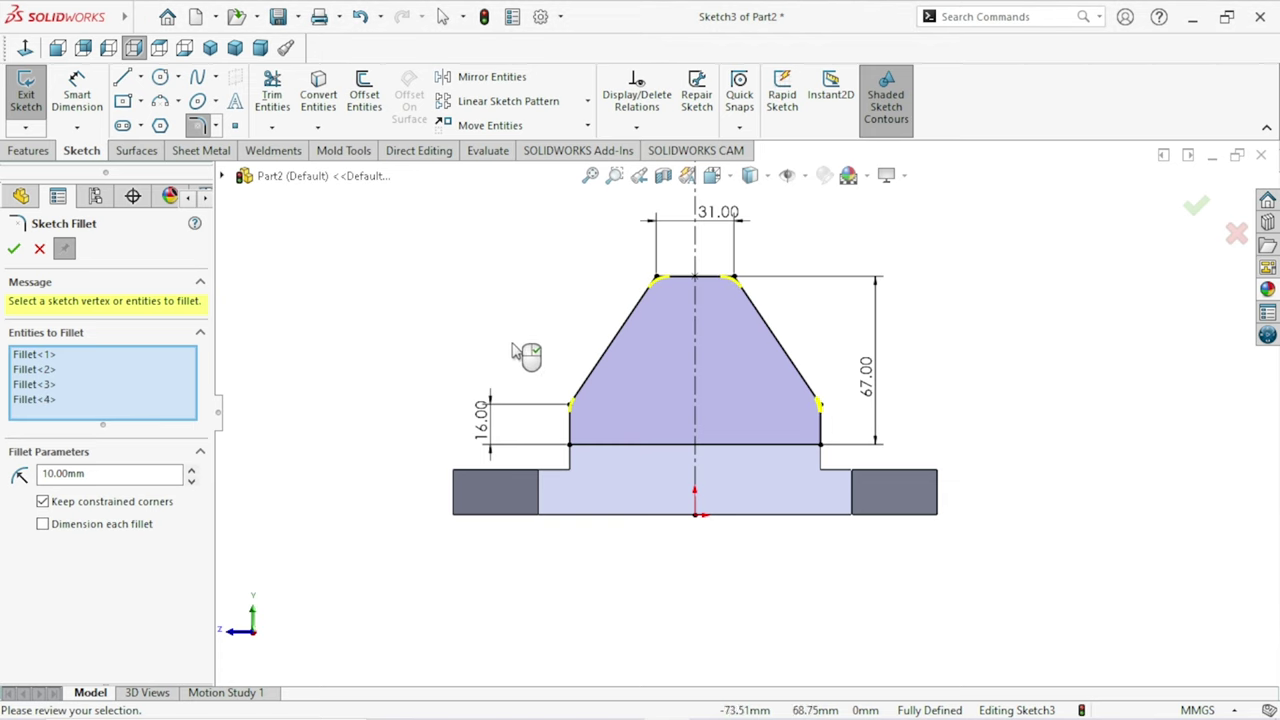
{"action": "left_click", "coordinate": [13, 248]}
{"action": "scroll", "coordinate": [700, 390], "scroll_direction": "up", "scroll_amount": 2}
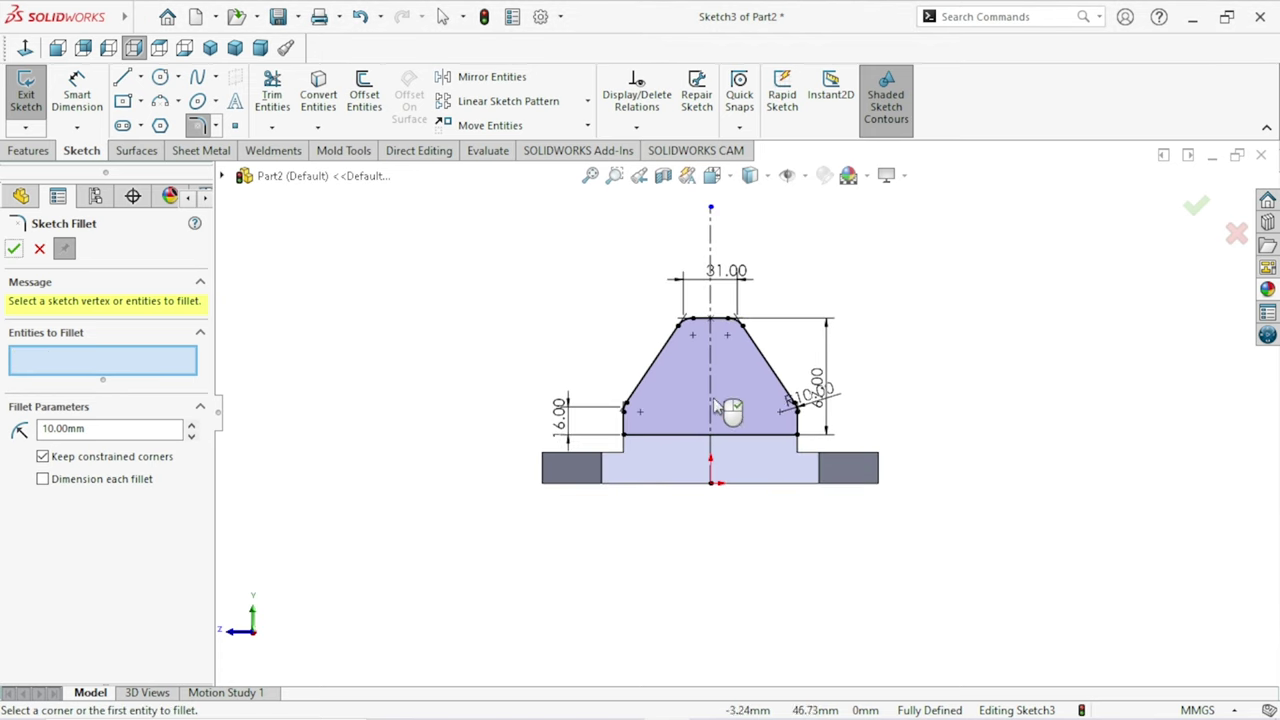
{"action": "scroll", "coordinate": [775, 393], "scroll_direction": "down", "scroll_amount": 2}
{"action": "left_click", "coordinate": [18, 248]}
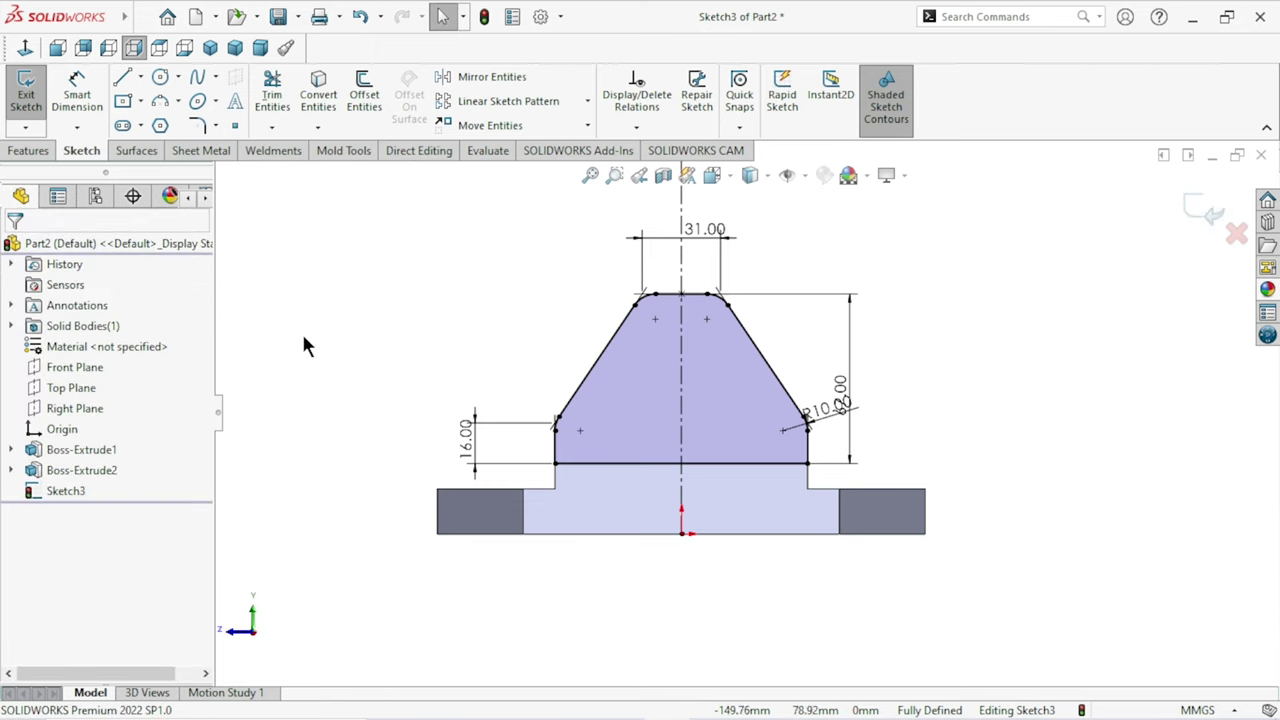
Extrude the filleted jaw profile 32 mm Blind in the reversed direction as Boss-Extrude3.
{"action": "left_click", "coordinate": [41, 152]}
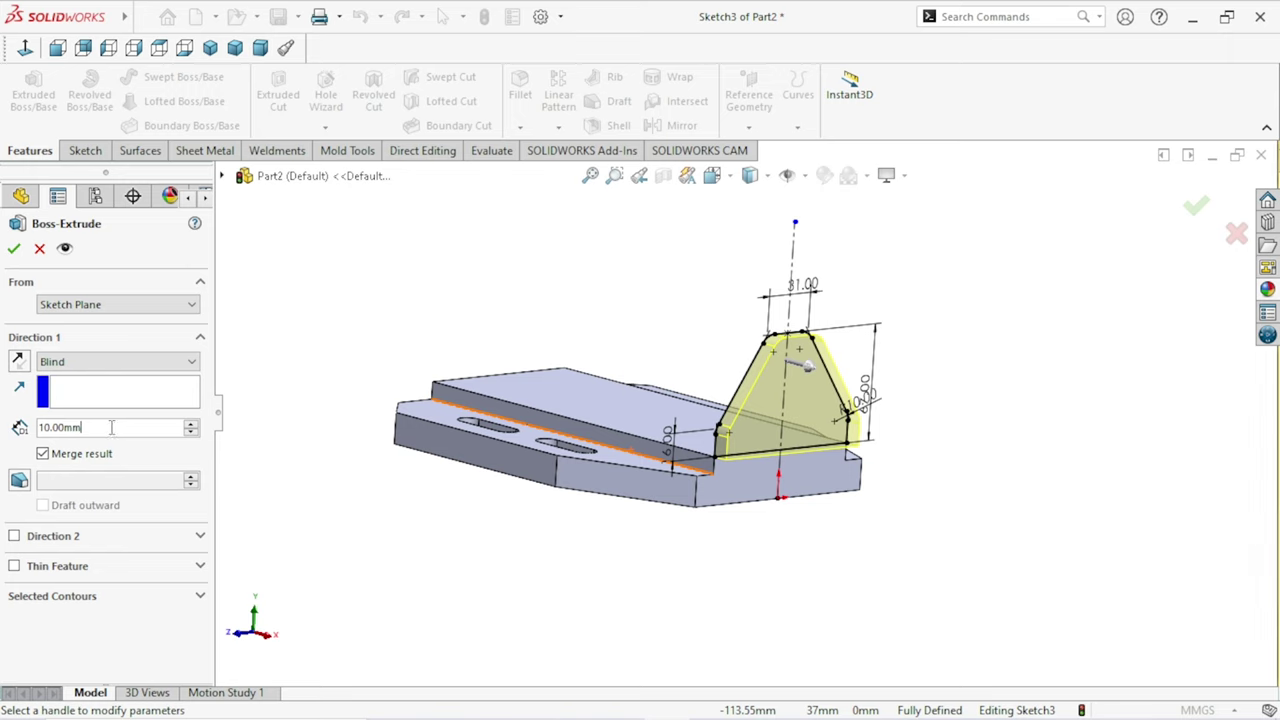
{"action": "type", "text": "32"}
{"action": "key", "text": "Return"}
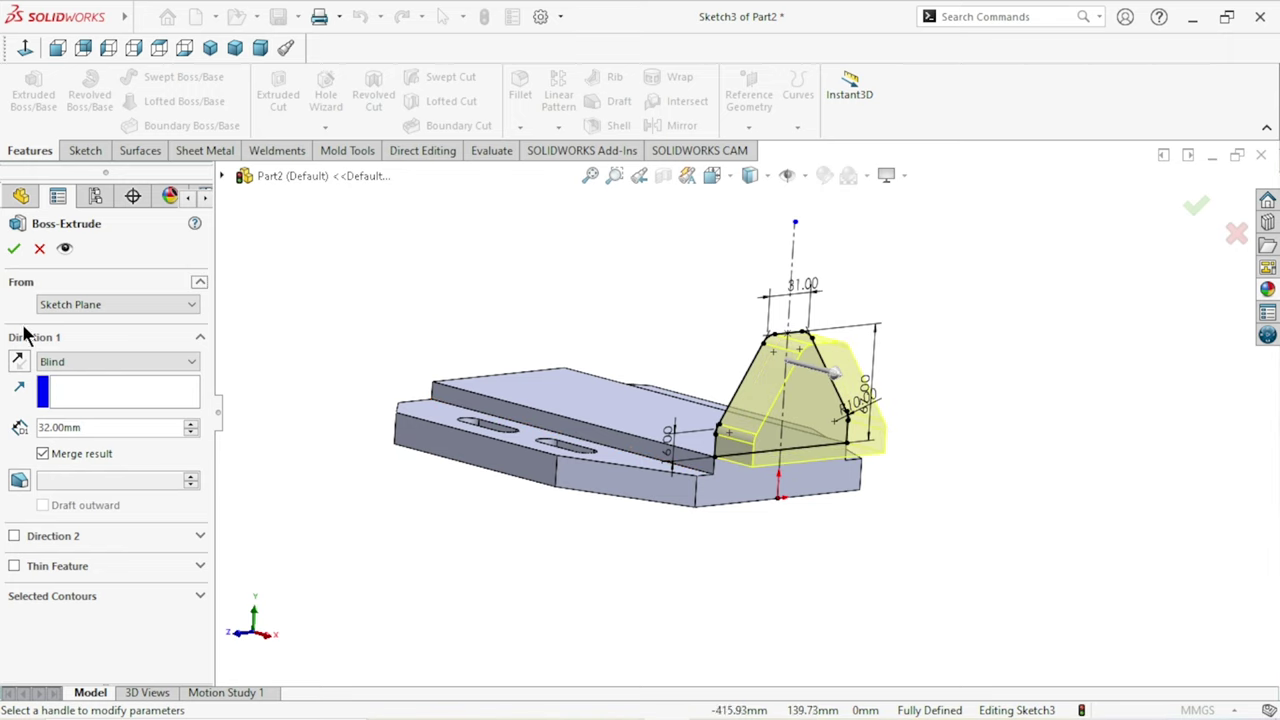
{"action": "left_click", "coordinate": [19, 362]}
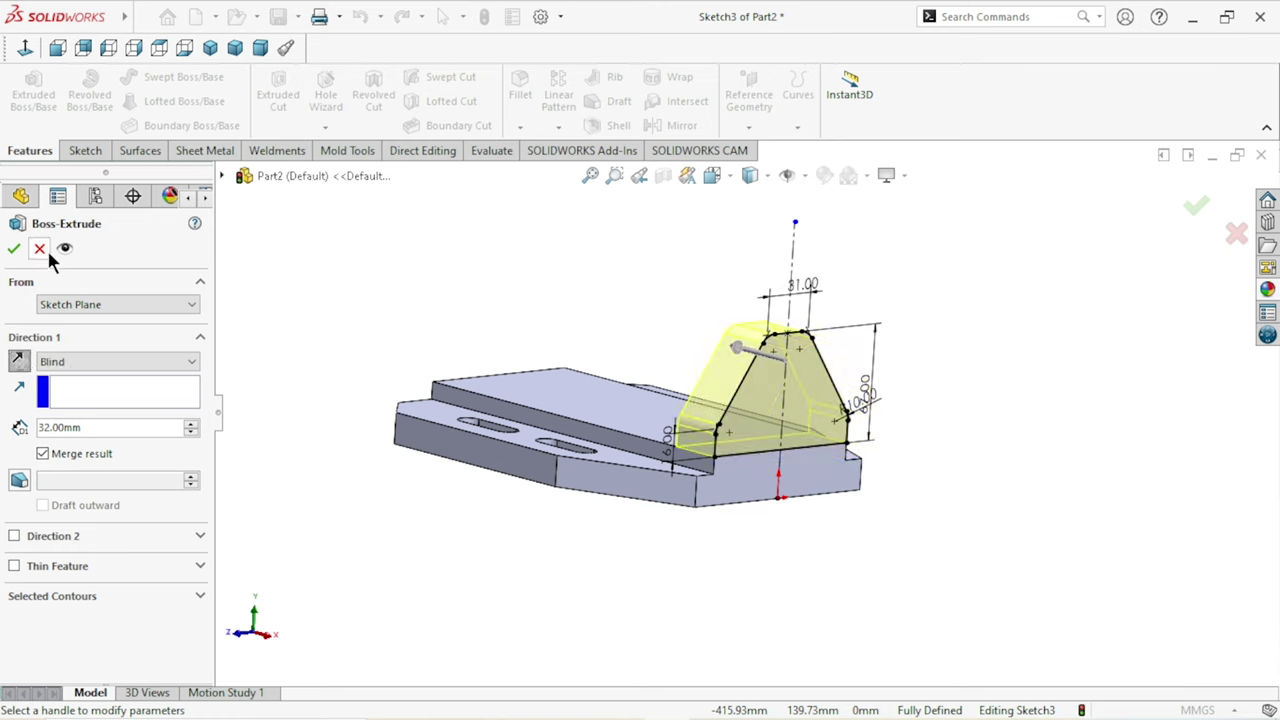
{"action": "left_click", "coordinate": [13, 250]}
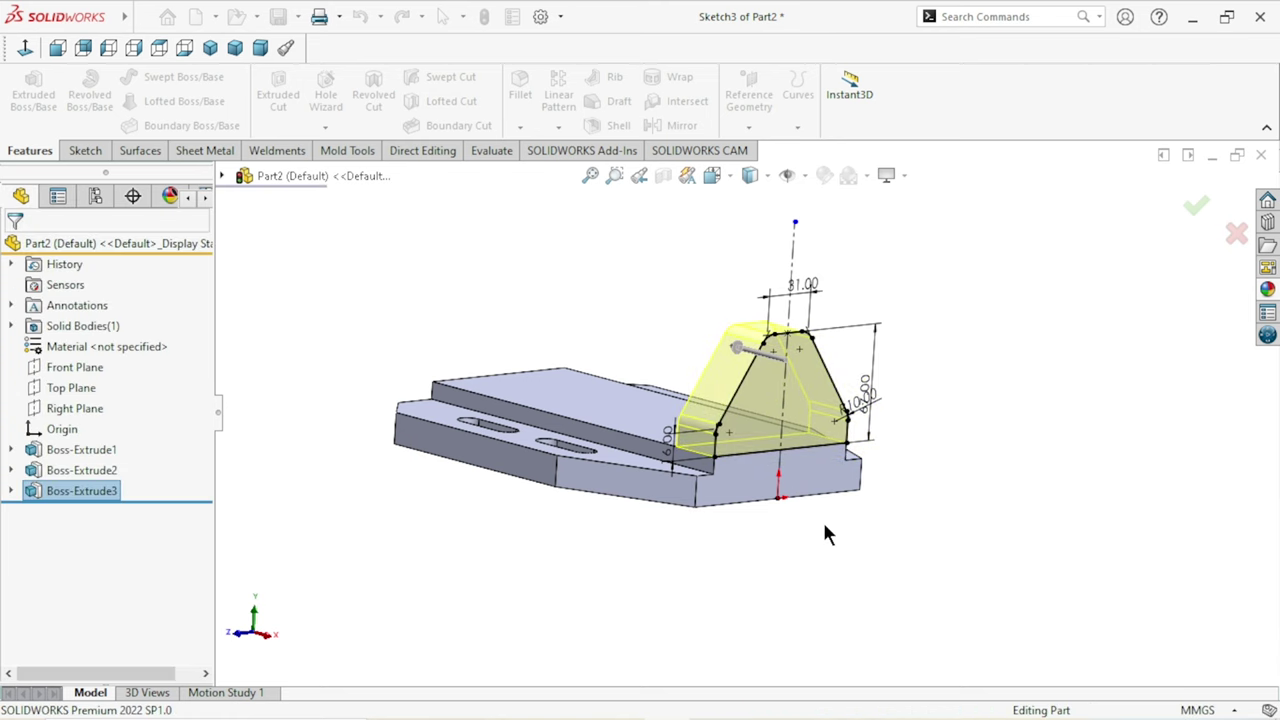
{"action": "middle_click_drag", "start_coordinate": [800, 502], "coordinate": [966, 394]}
{"action": "left_click", "coordinate": [789, 440]}
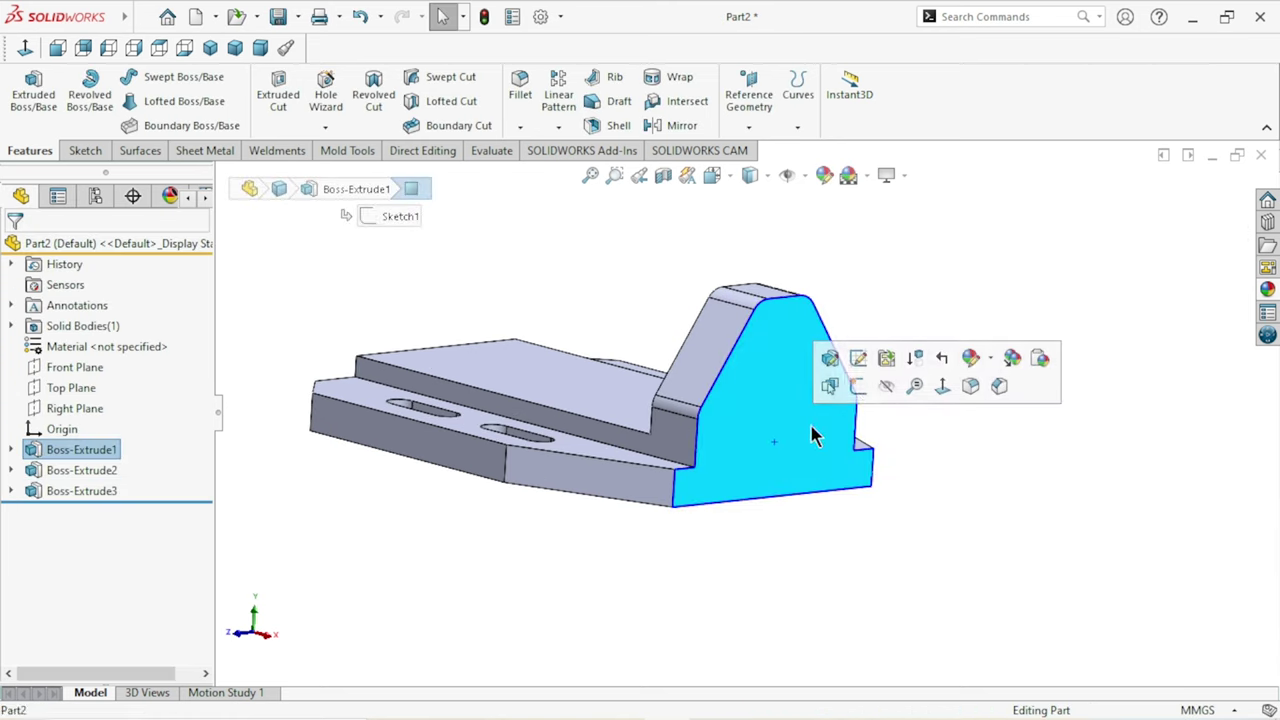
Start a sketch on the jaw's front face with a vertical centreline from the origin to the top edge.
{"action": "left_click", "coordinate": [859, 392]}
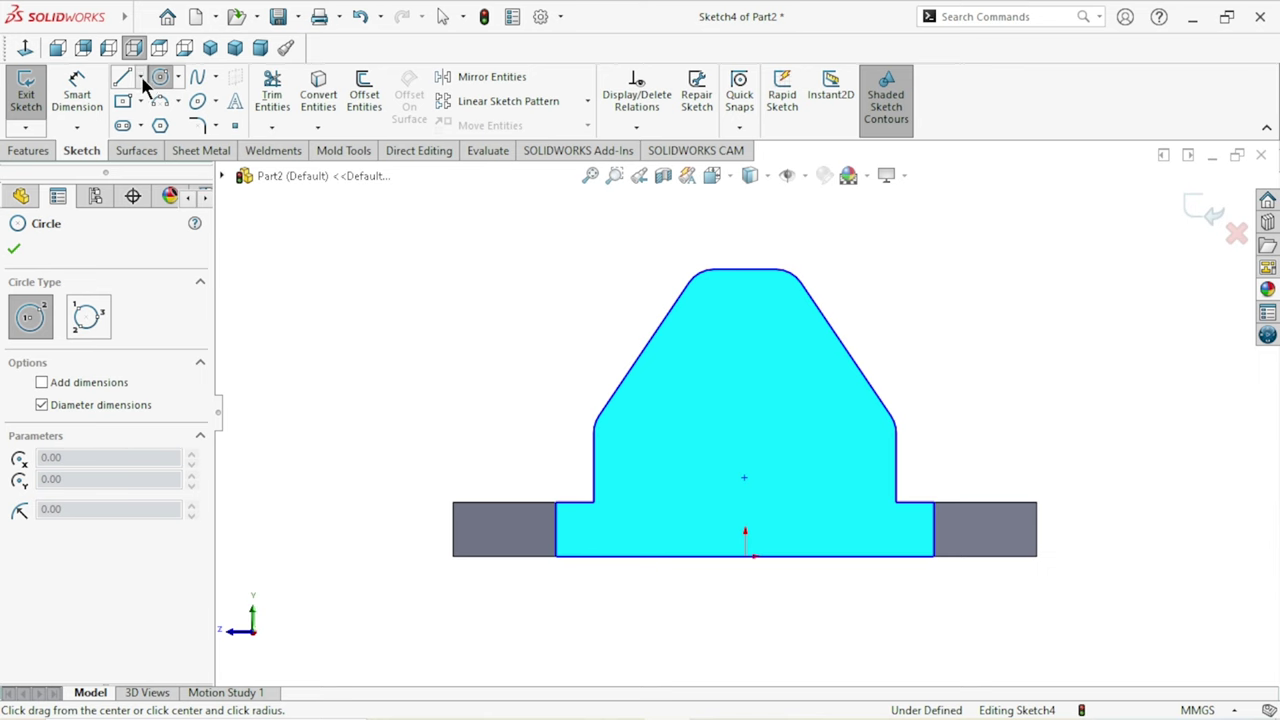
{"action": "left_click", "coordinate": [141, 77]}
{"action": "left_click", "coordinate": [150, 122]}
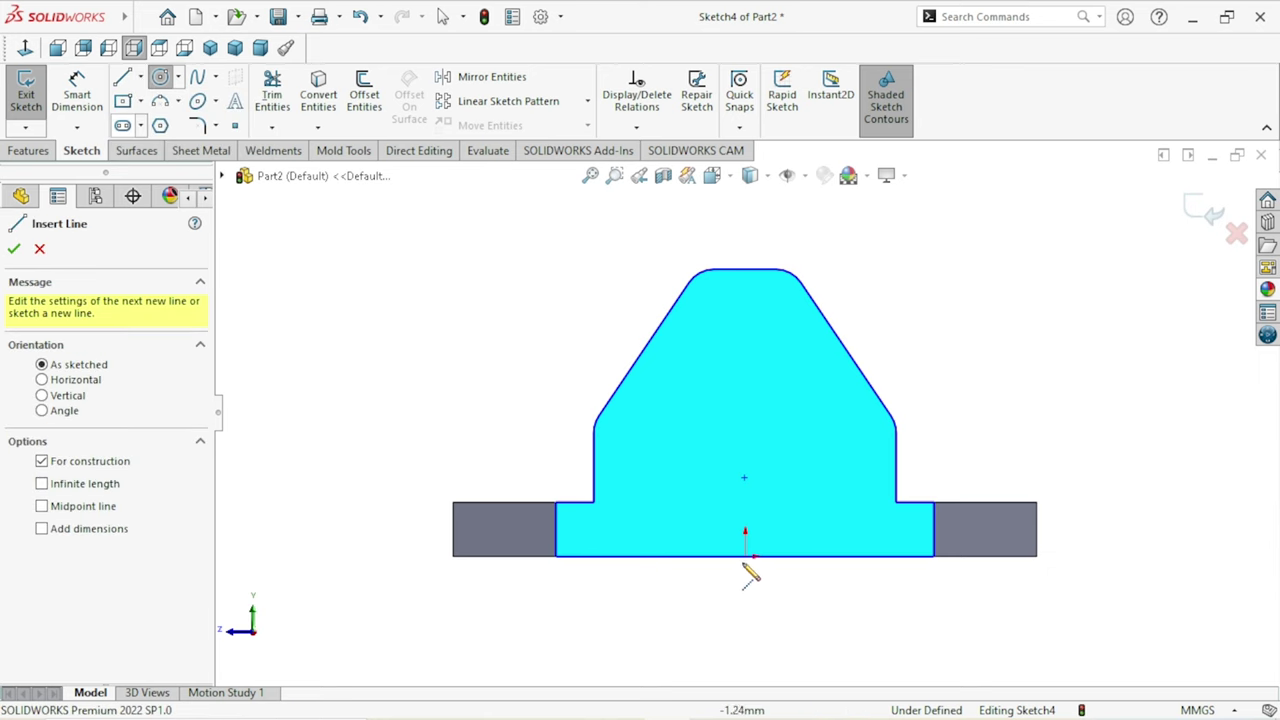
{"action": "left_click", "coordinate": [745, 555]}
{"action": "left_click", "coordinate": [745, 268]}
{"action": "right_click", "coordinate": [910, 275]}
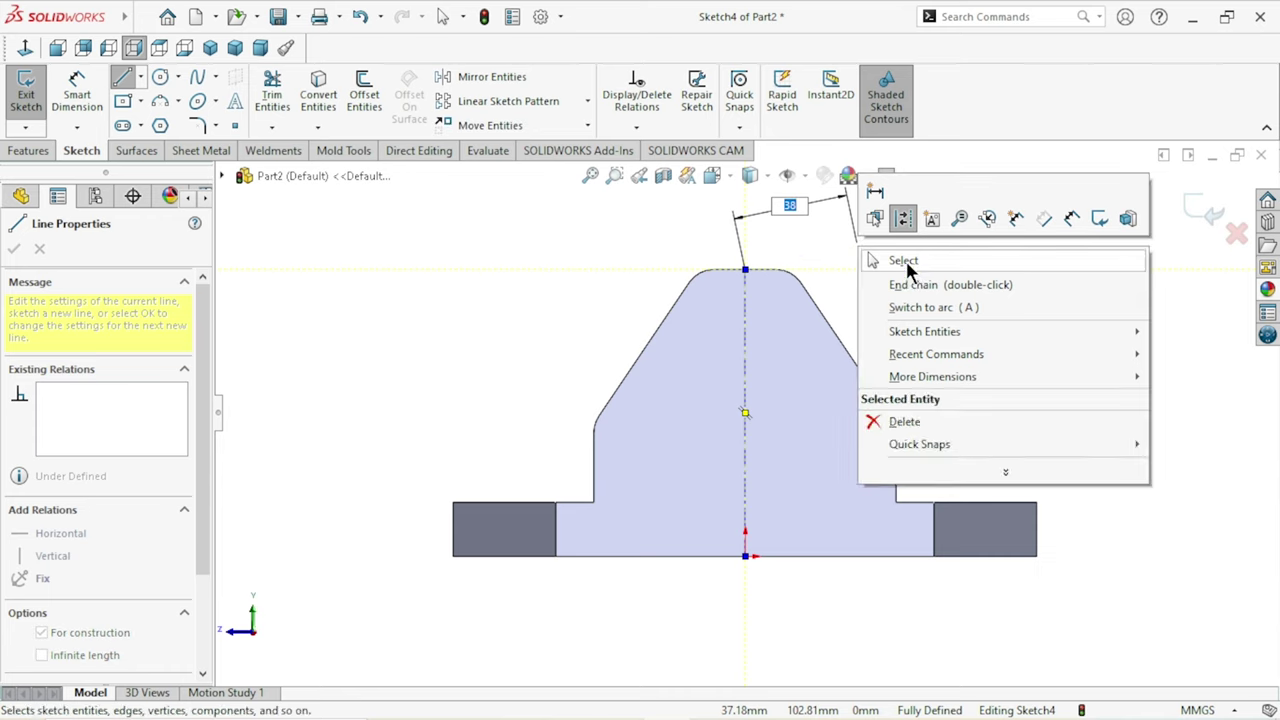
{"action": "left_click", "coordinate": [903, 261]}
Draw the stepped vertical and horizontal outline from the bottom edge up to the centreline.
{"action": "left_click", "coordinate": [122, 84]}
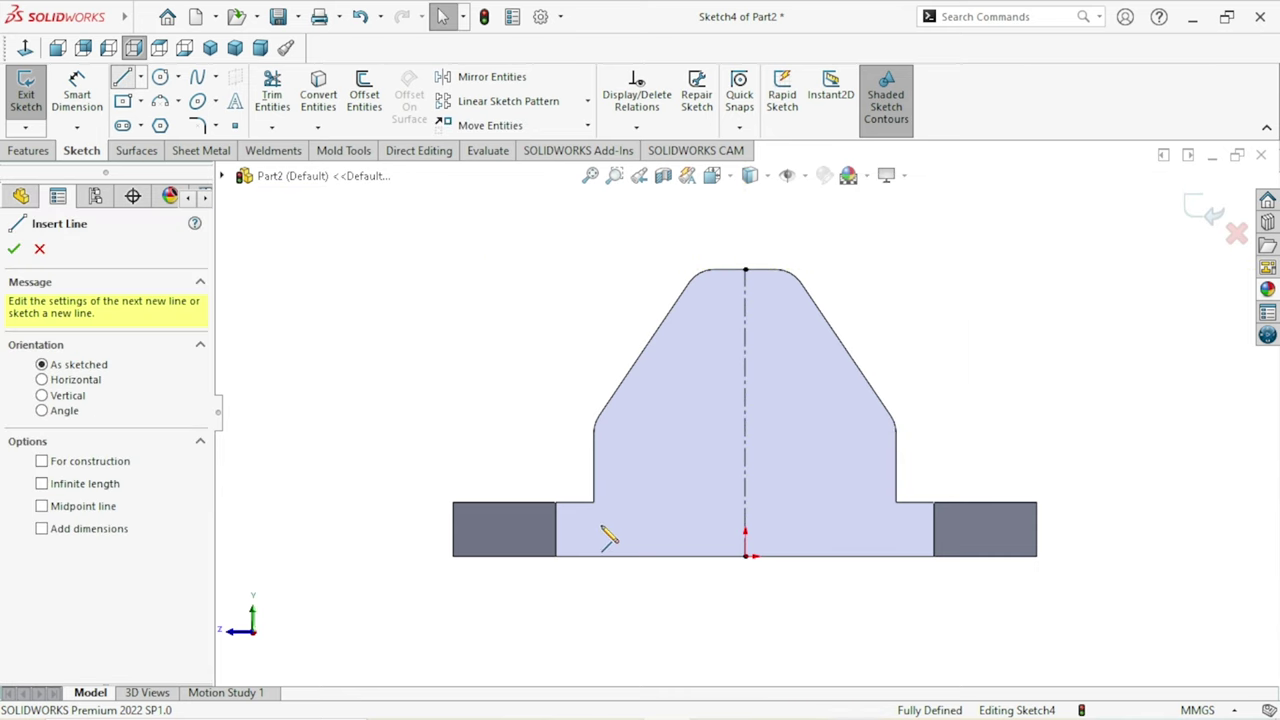
{"action": "left_click", "coordinate": [652, 557]}
{"action": "left_click", "coordinate": [652, 507]}
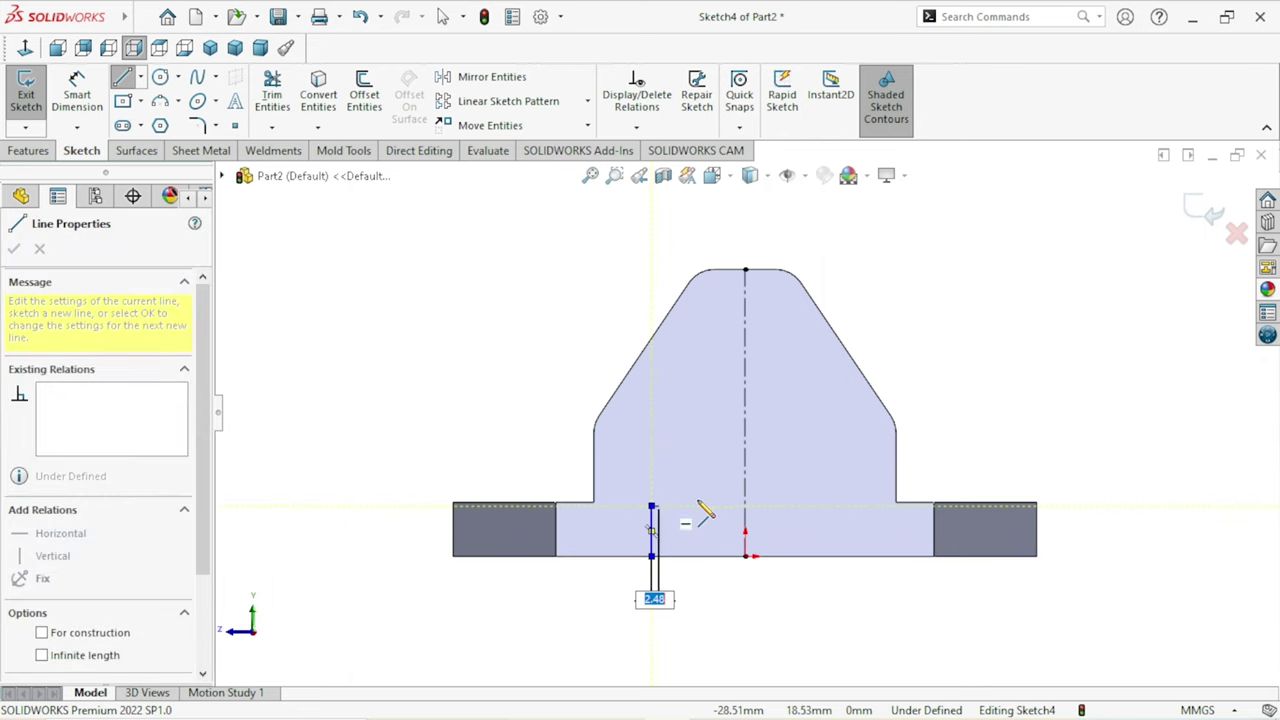
{"action": "left_click", "coordinate": [695, 506]}
{"action": "left_click", "coordinate": [695, 460]}
{"action": "left_click", "coordinate": [745, 460]}
{"action": "right_click", "coordinate": [906, 326]}
{"action": "left_click", "coordinate": [903, 320]}
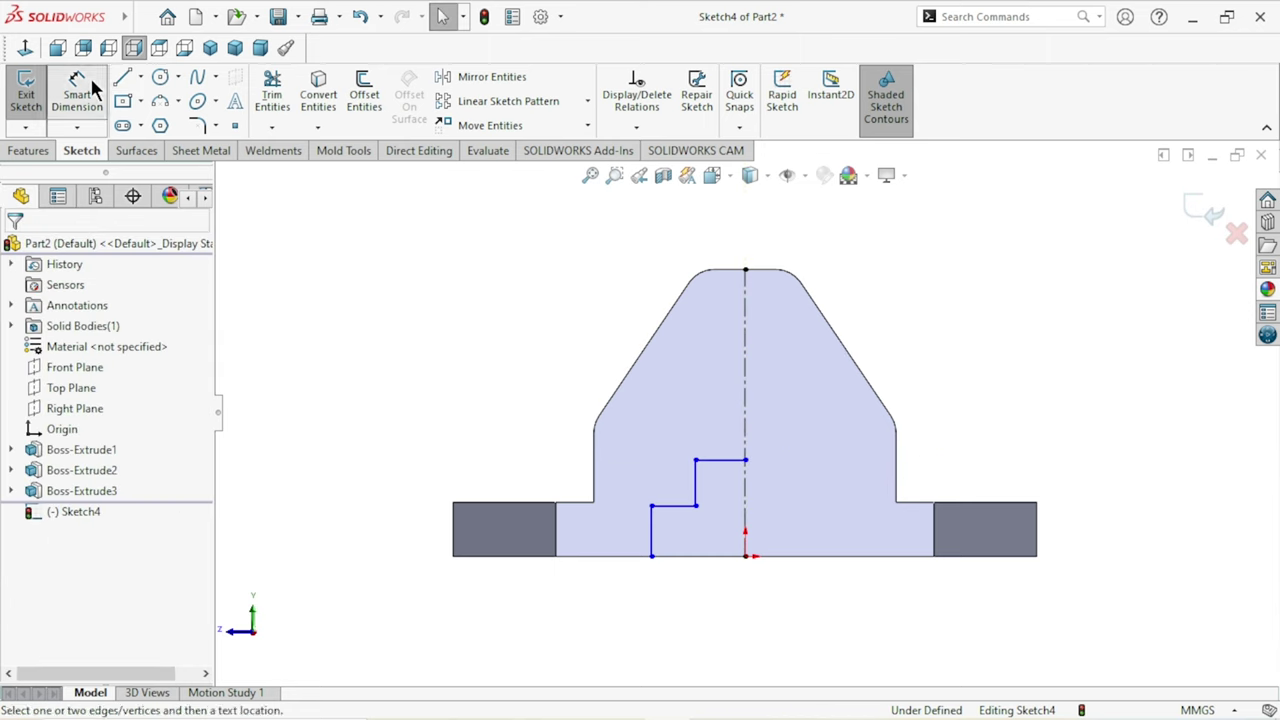
Dimension the widths: 53.50 mm at the outer line and 36 mm to the centreline.
{"action": "left_click", "coordinate": [652, 545]}
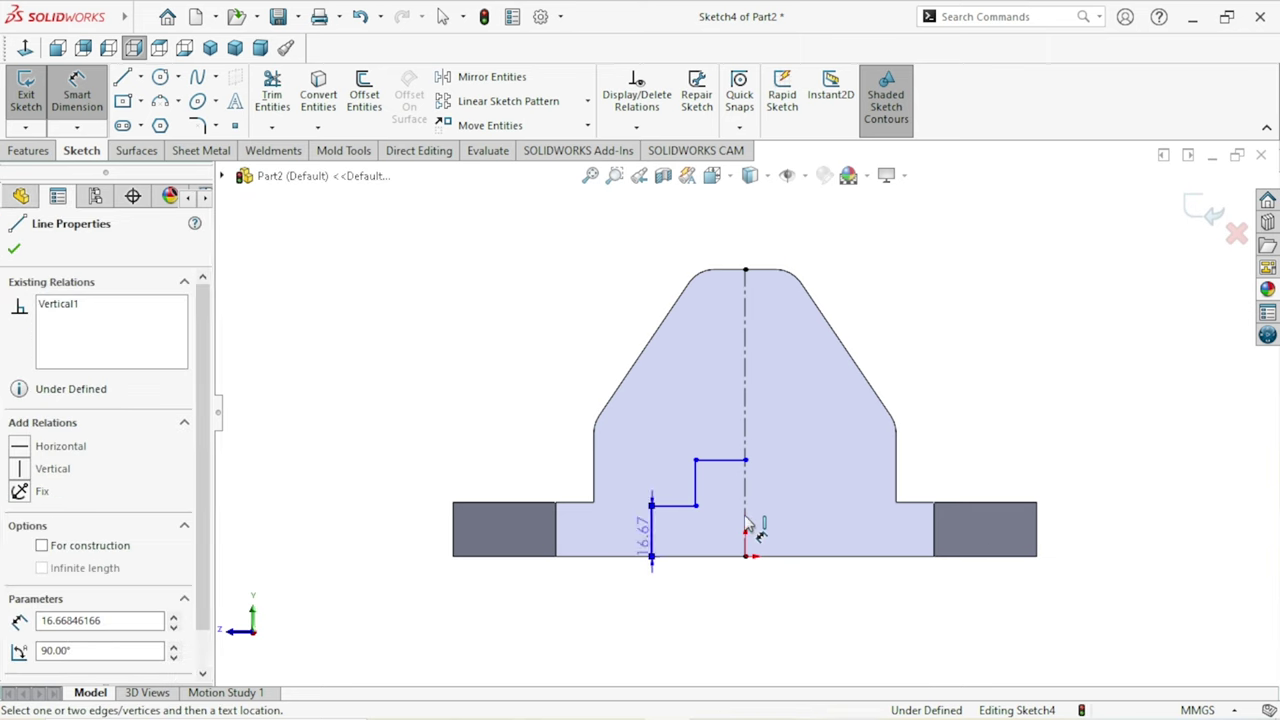
{"action": "left_click", "coordinate": [781, 606]}
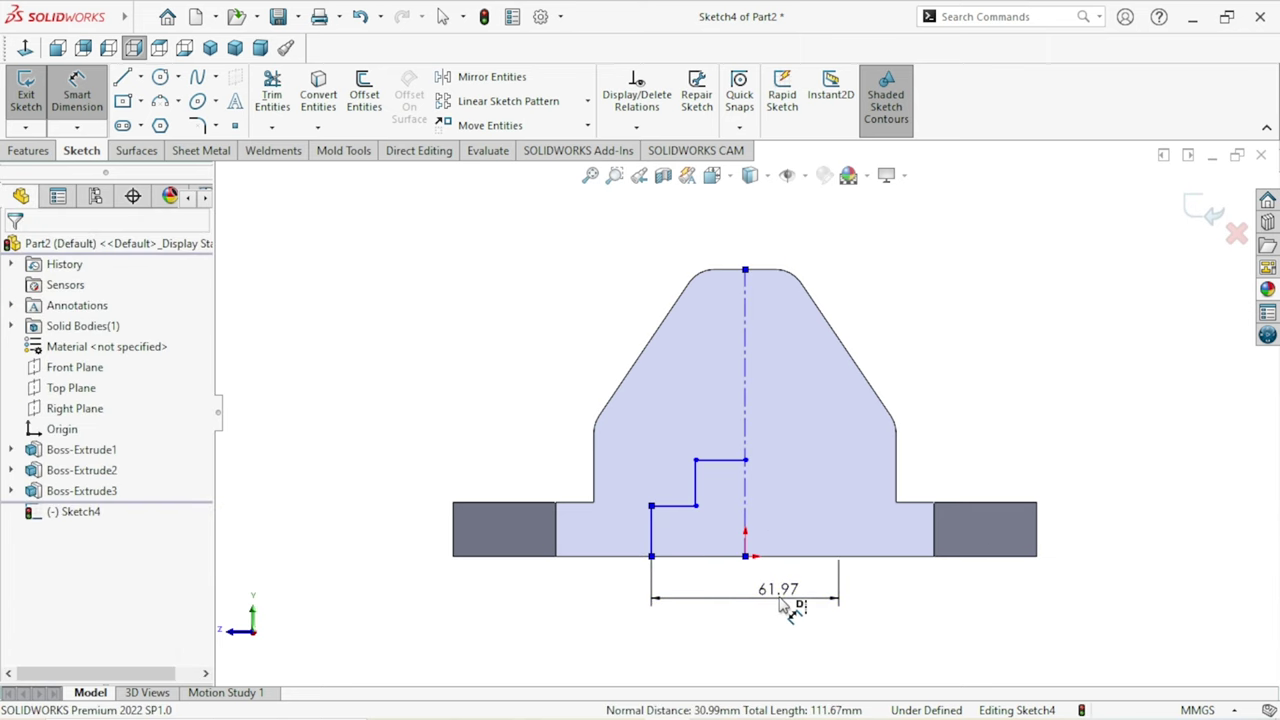
{"action": "type", "text": "53.5"}
{"action": "left_click", "coordinate": [698, 573]}
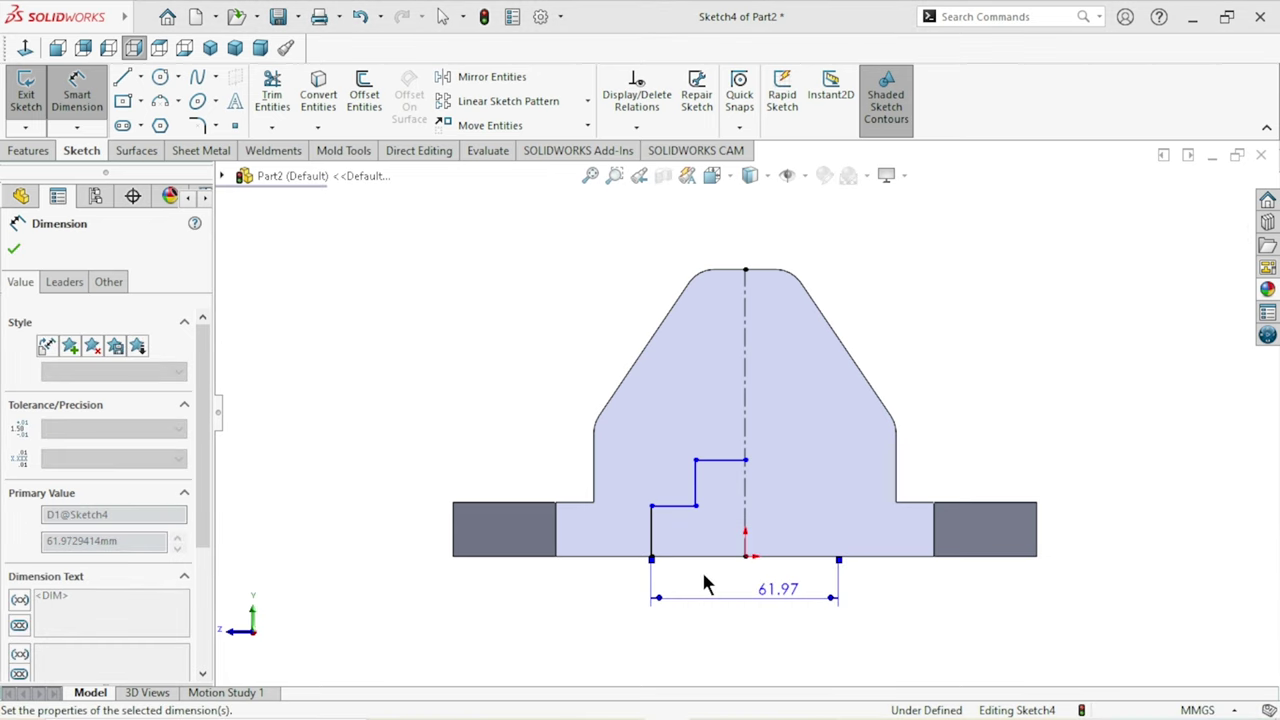
{"action": "left_click", "coordinate": [745, 485]}
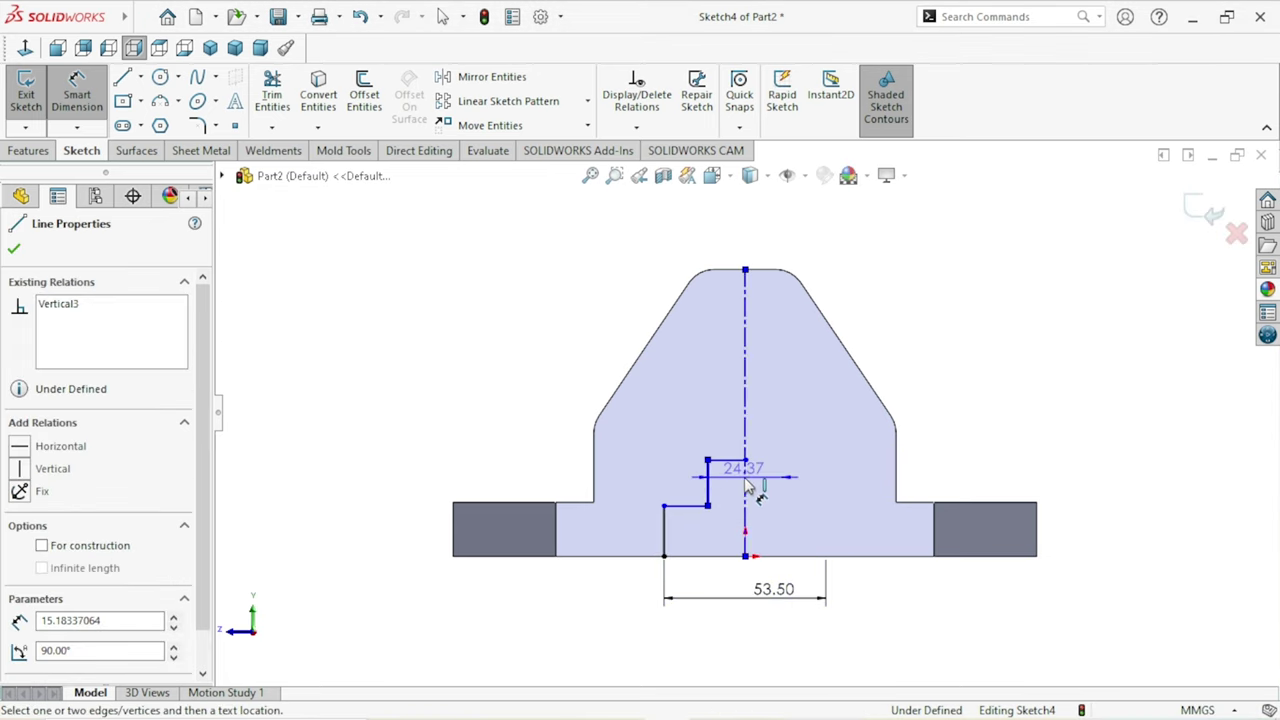
{"action": "left_click", "coordinate": [780, 430]}
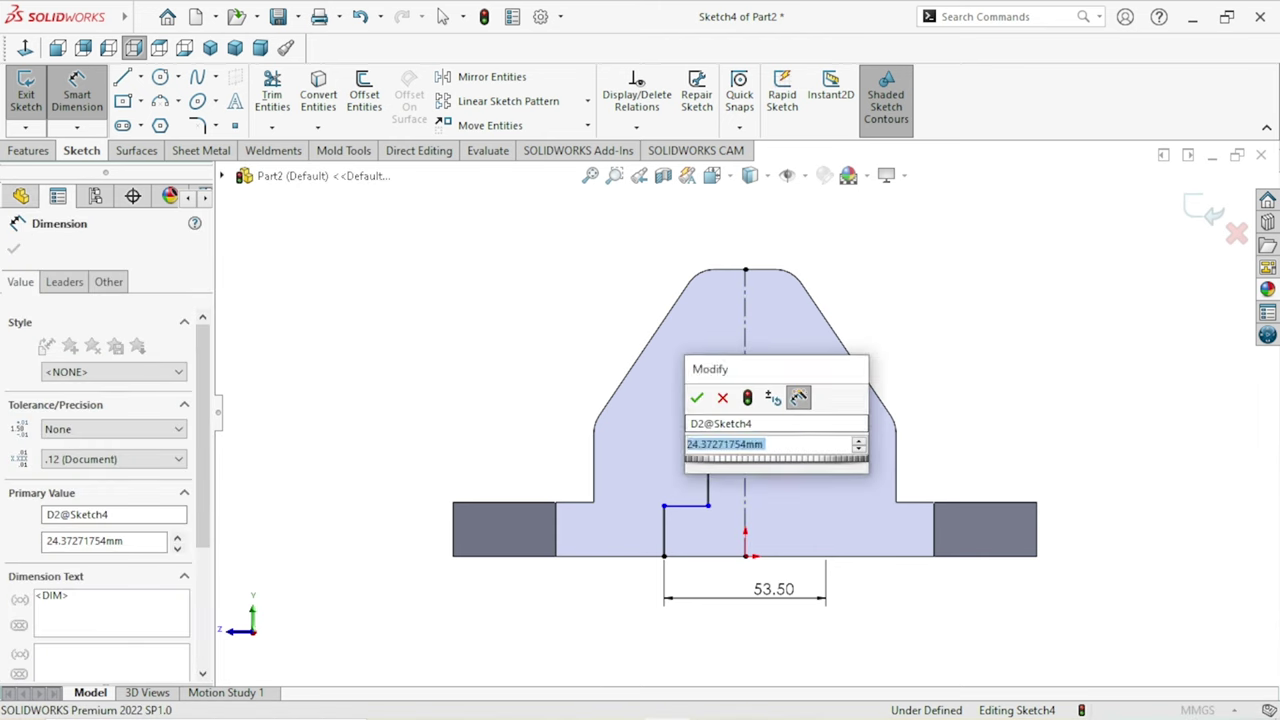
{"action": "type", "text": "36"}
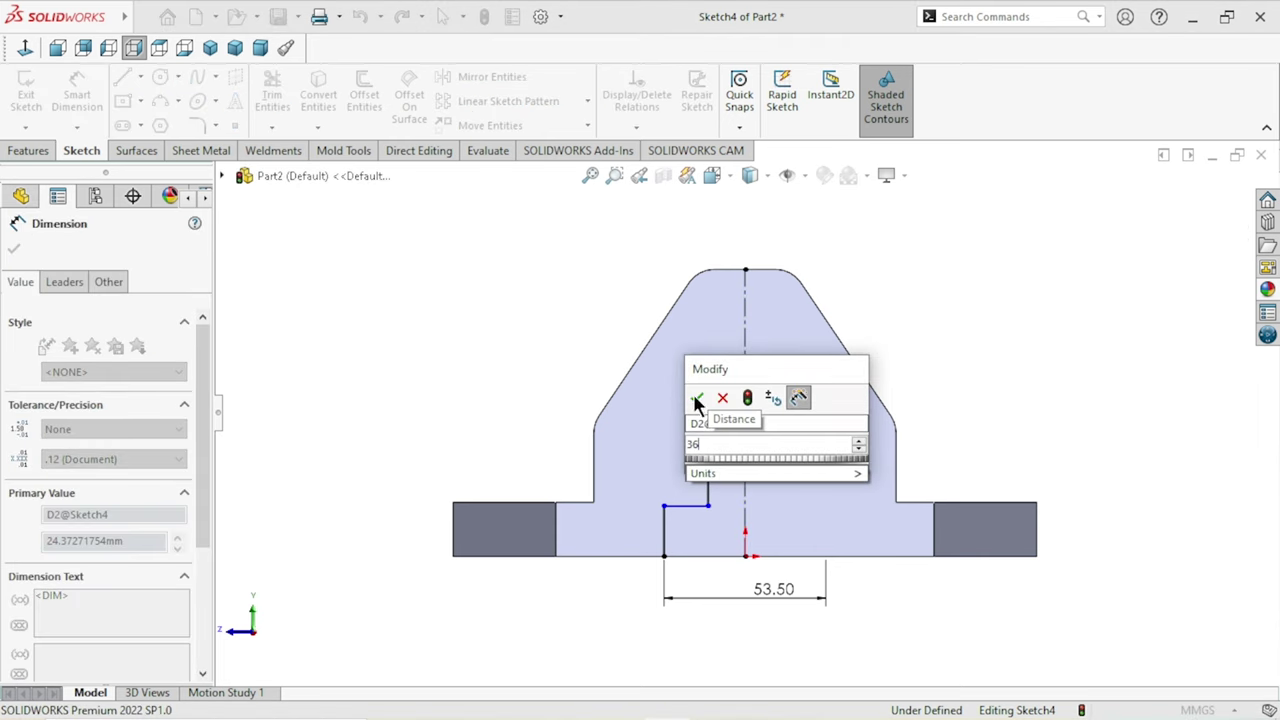
{"action": "left_click", "coordinate": [697, 397]}
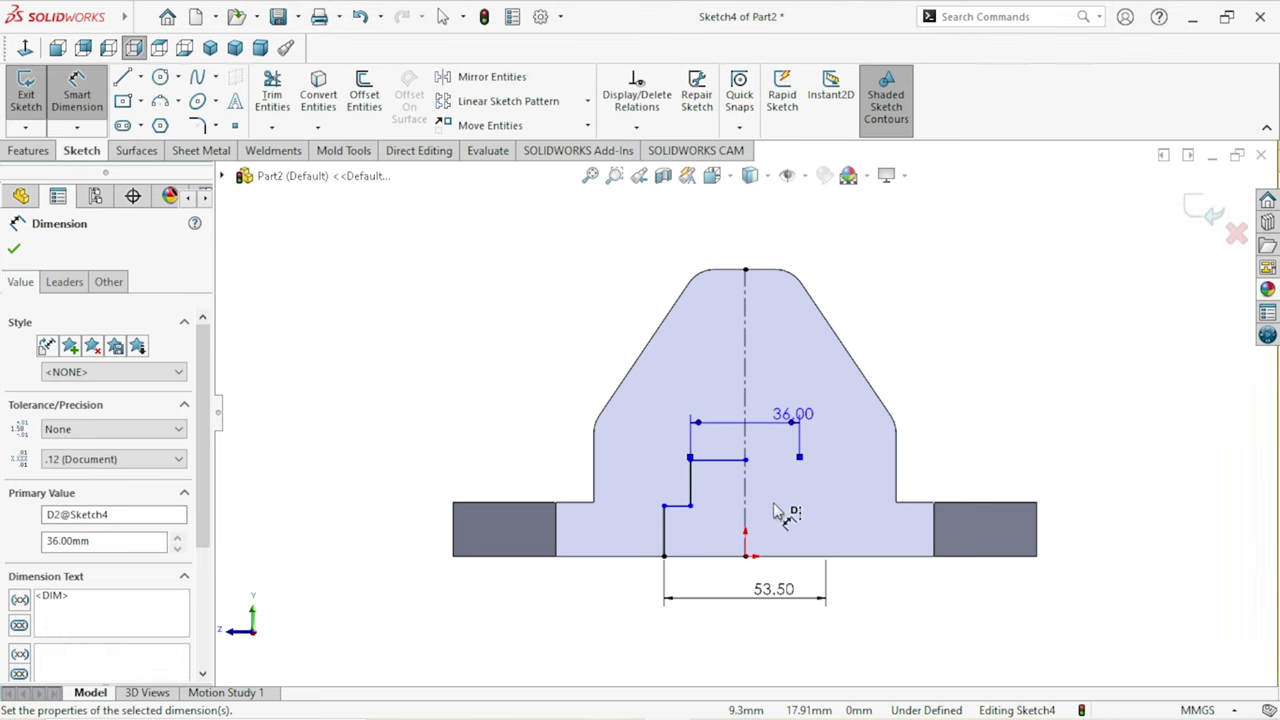
Discard the over-defining dimension taken from the bottom edge.
{"action": "left_click", "coordinate": [684, 557]}
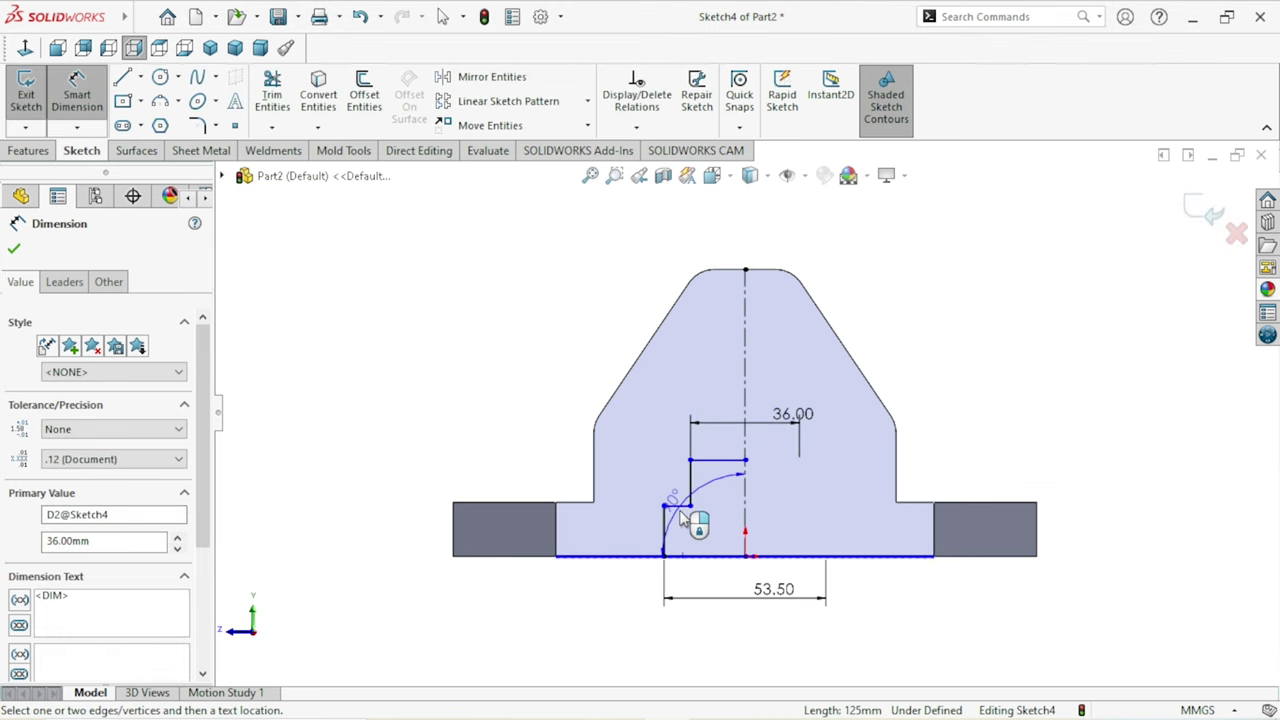
{"action": "scroll", "coordinate": [681, 514], "scroll_direction": "down", "scroll_amount": 5}
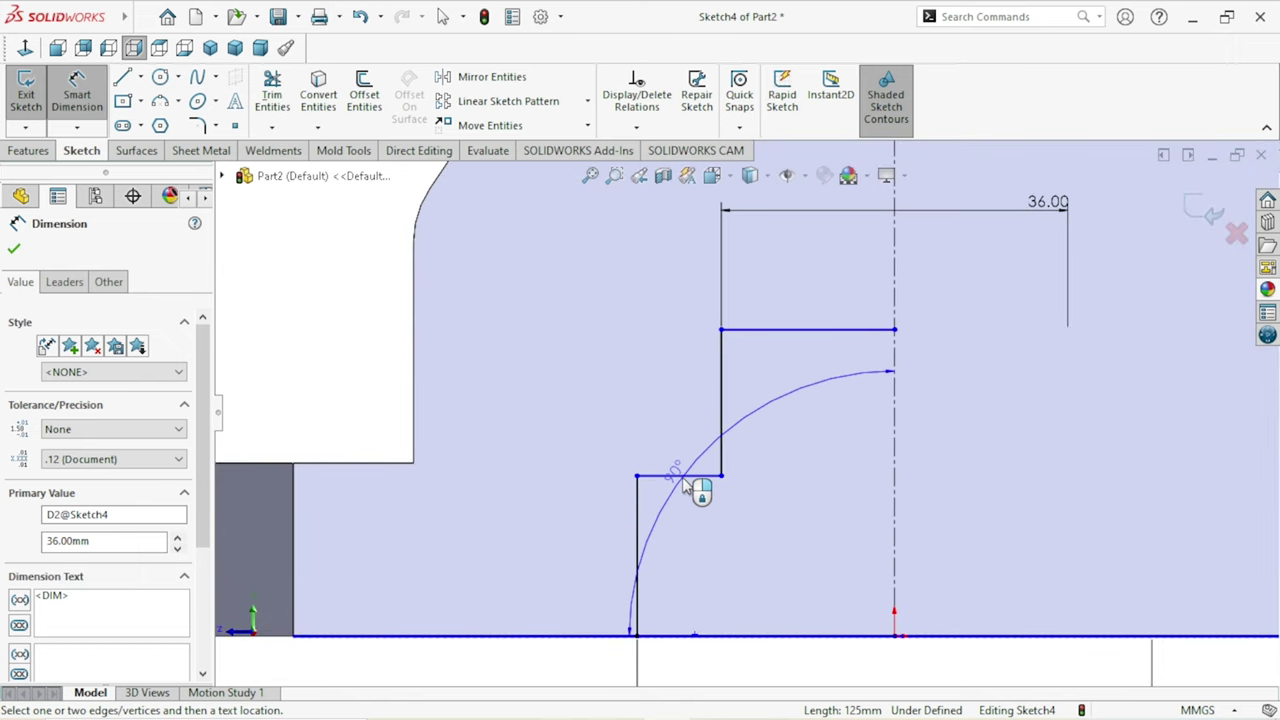
{"action": "left_click", "coordinate": [688, 482]}
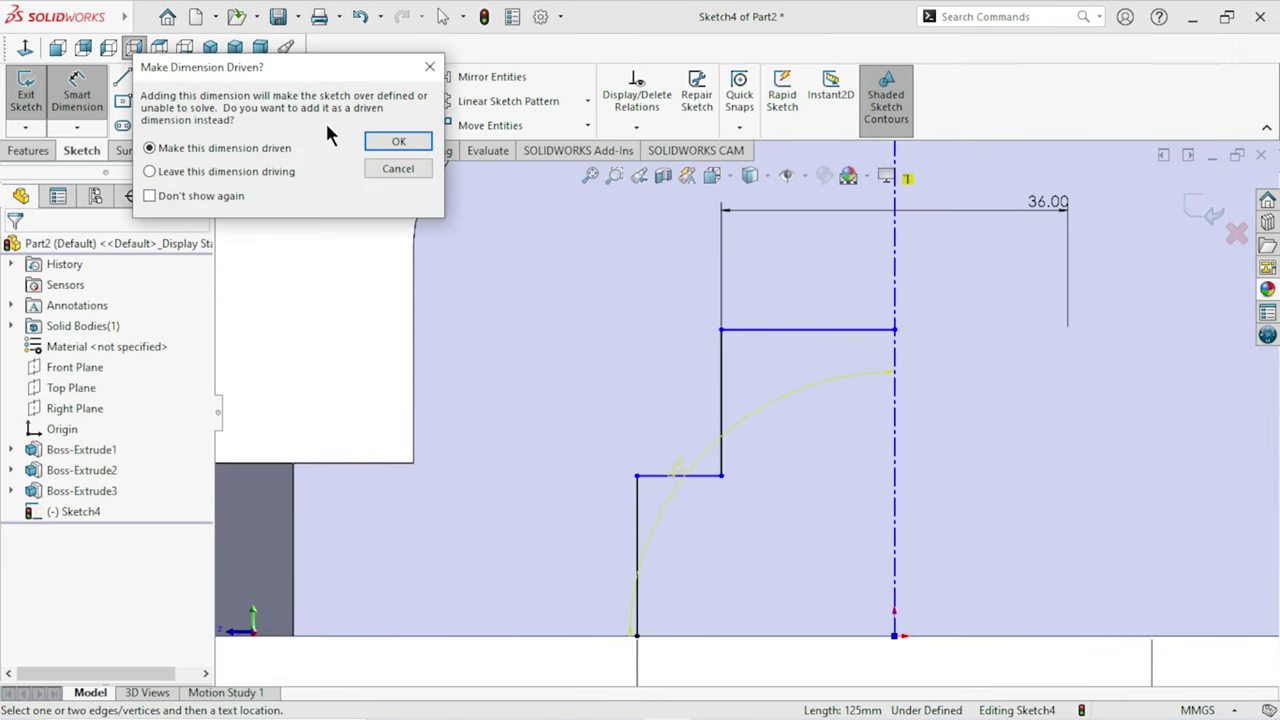
{"action": "left_click", "coordinate": [397, 169]}
{"action": "left_click", "coordinate": [634, 574]}
{"action": "scroll", "coordinate": [626, 572], "scroll_direction": "up", "scroll_amount": 3}
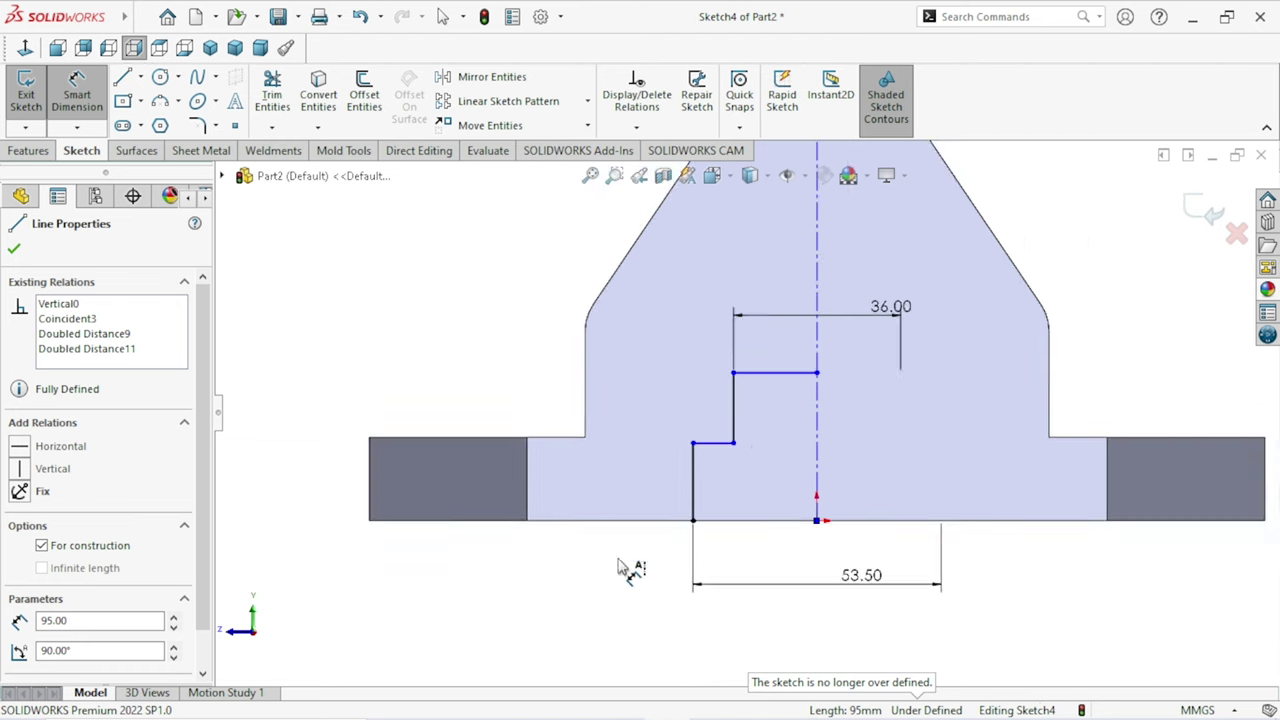
{"action": "scroll", "coordinate": [755, 453], "scroll_direction": "down", "scroll_amount": 1}
Set the first step height to 13 mm and the step spacing to 18 mm, moving the 18 label aside.
{"action": "left_click", "coordinate": [703, 447]}
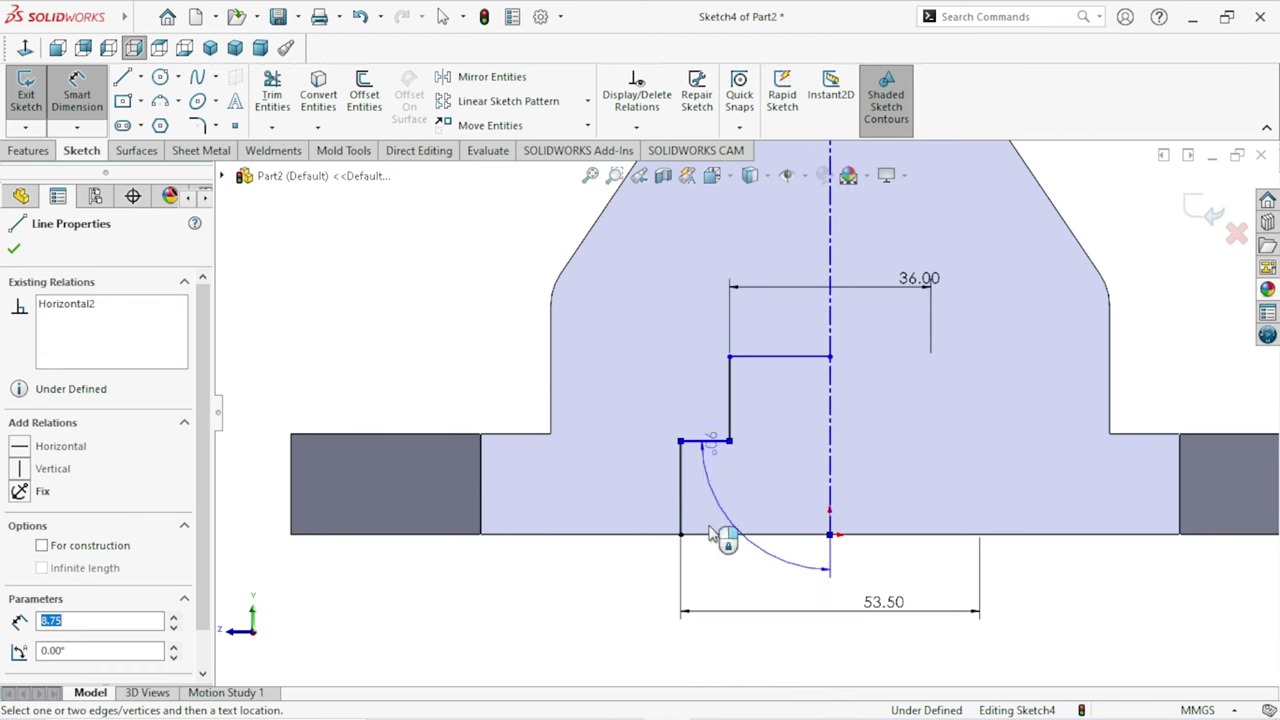
{"action": "left_click", "coordinate": [695, 533]}
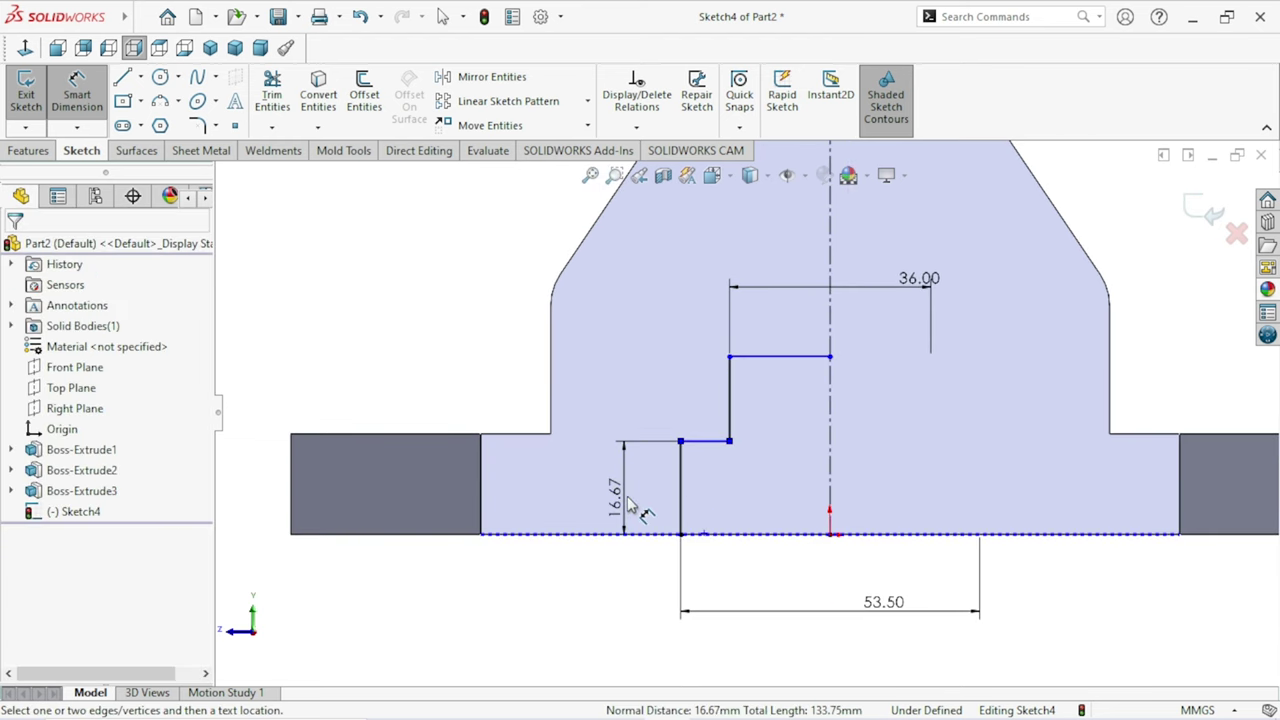
{"action": "left_click", "coordinate": [630, 505]}
{"action": "type", "text": "13"}
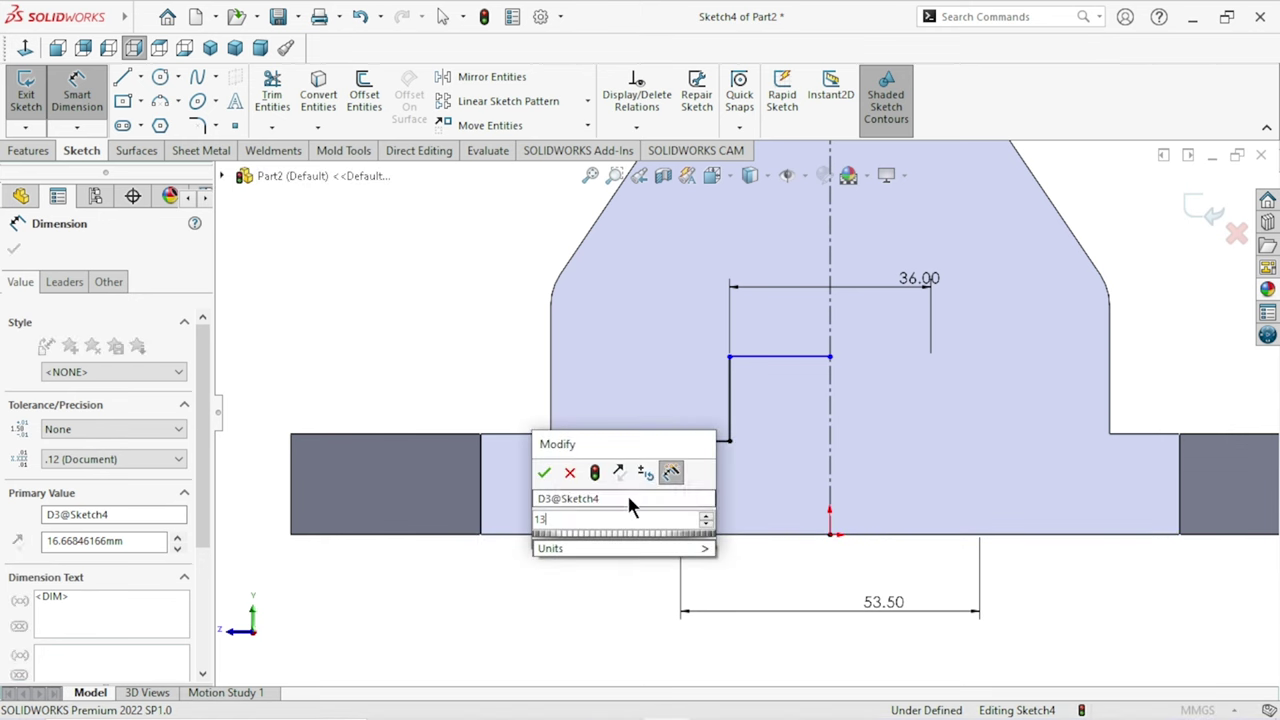
{"action": "left_click", "coordinate": [544, 472]}
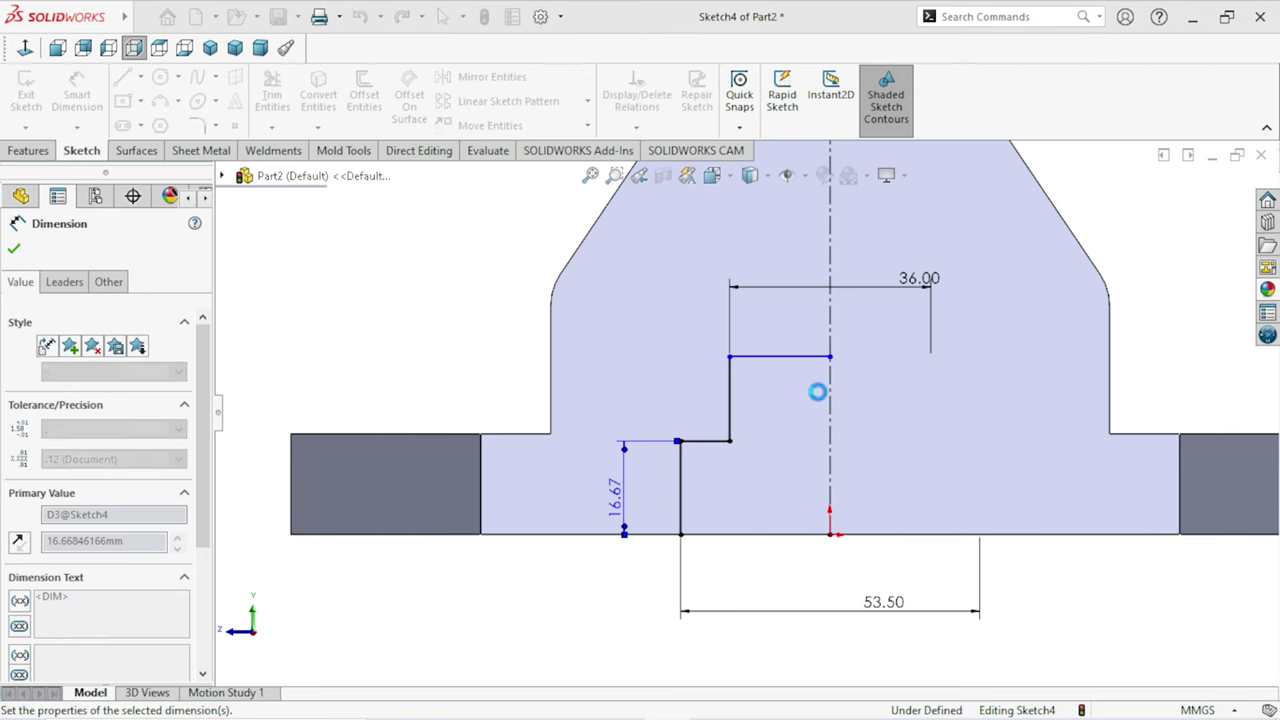
{"action": "left_click", "coordinate": [785, 358]}
{"action": "left_click", "coordinate": [712, 461]}
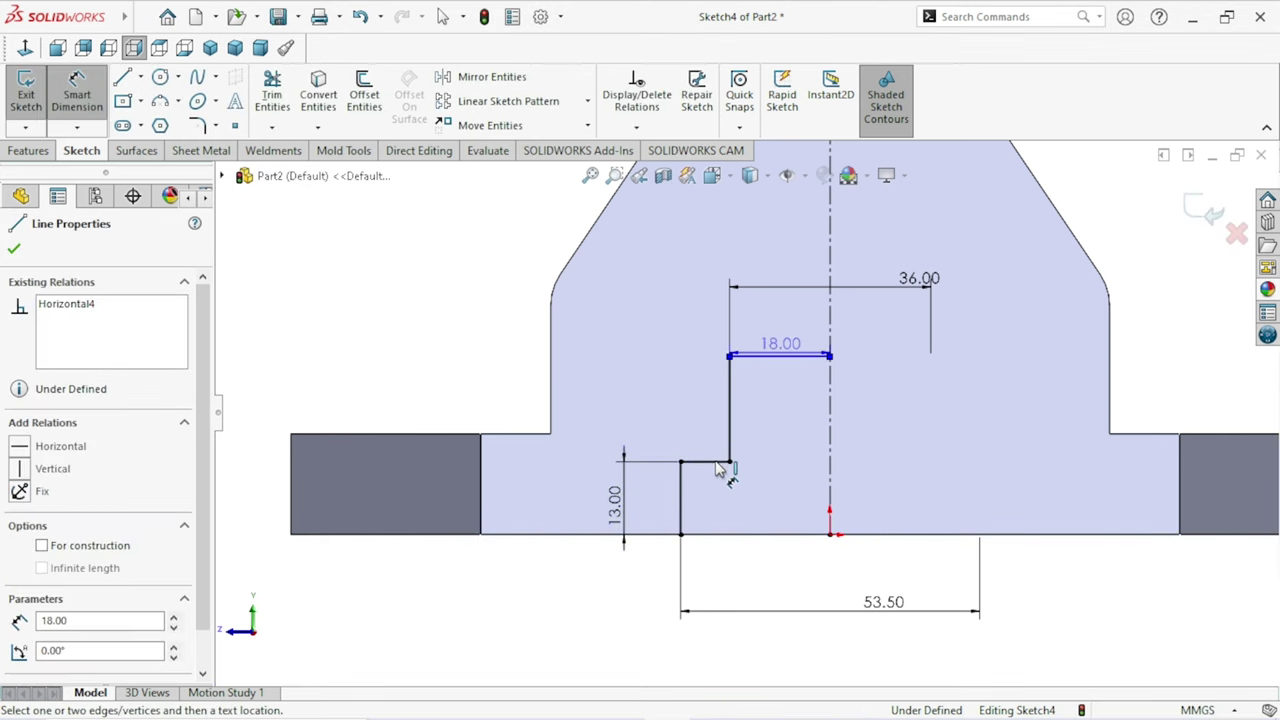
{"action": "left_click", "coordinate": [672, 386]}
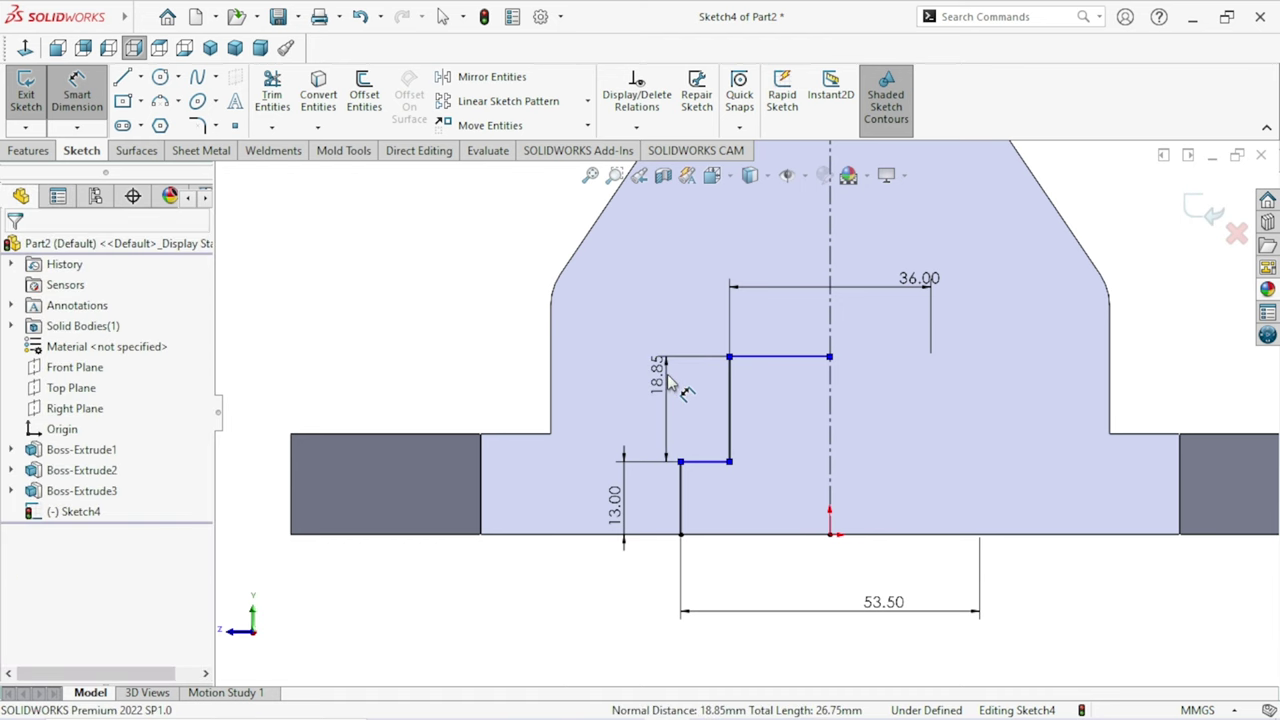
{"action": "type", "text": "18"}
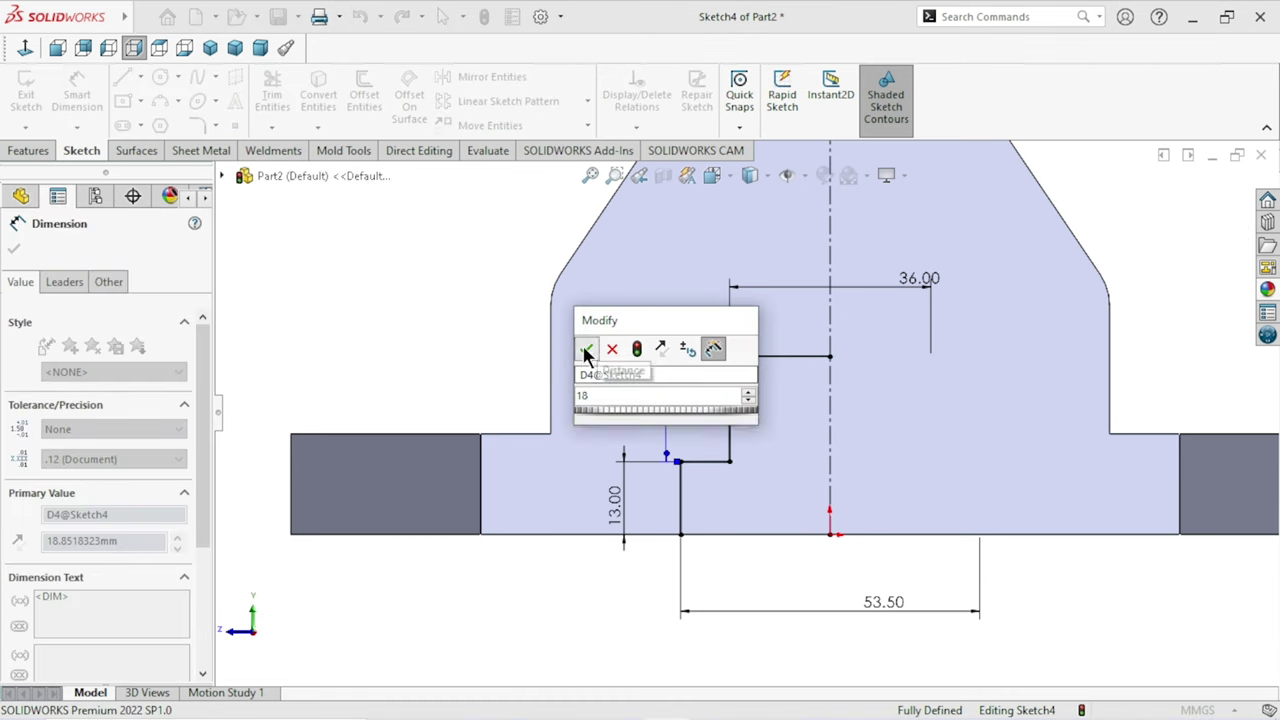
{"action": "left_click", "coordinate": [587, 356]}
{"action": "scroll", "coordinate": [750, 500], "scroll_direction": "up", "scroll_amount": 2}
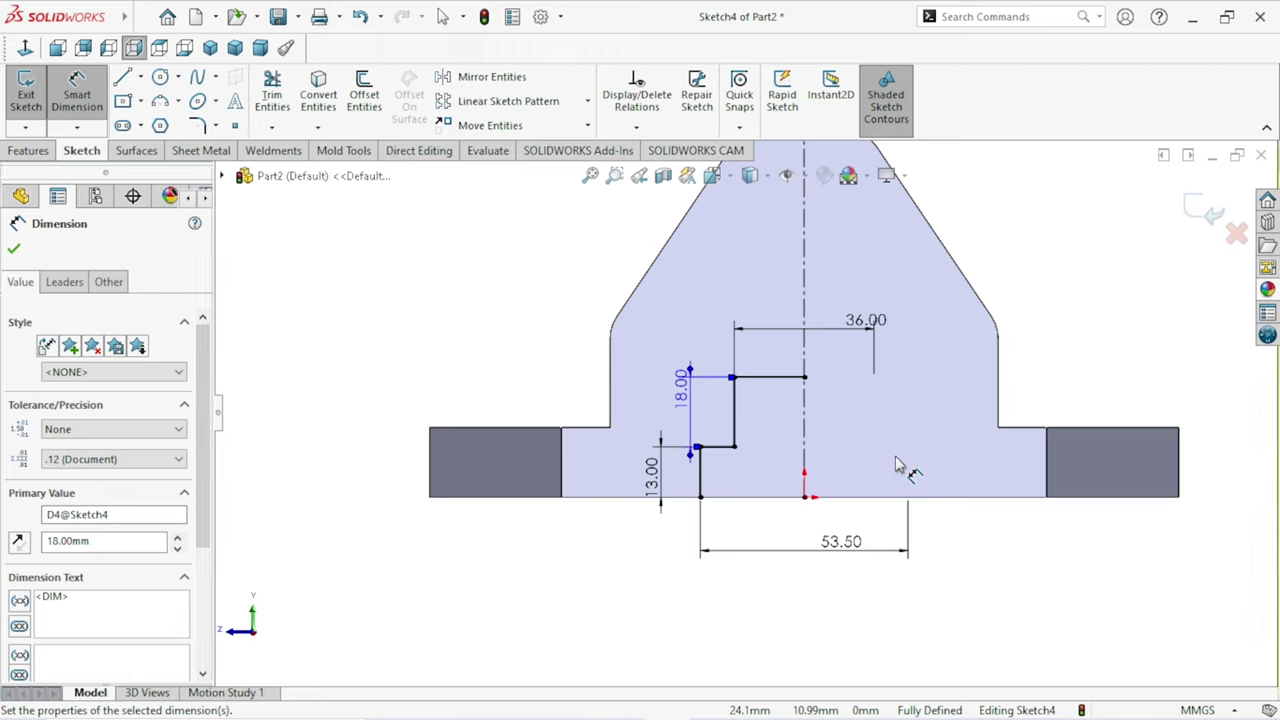
{"action": "scroll", "coordinate": [897, 465], "scroll_direction": "down", "scroll_amount": 3}
{"action": "left_click_drag", "start_coordinate": [507, 345], "coordinate": [512, 387]}
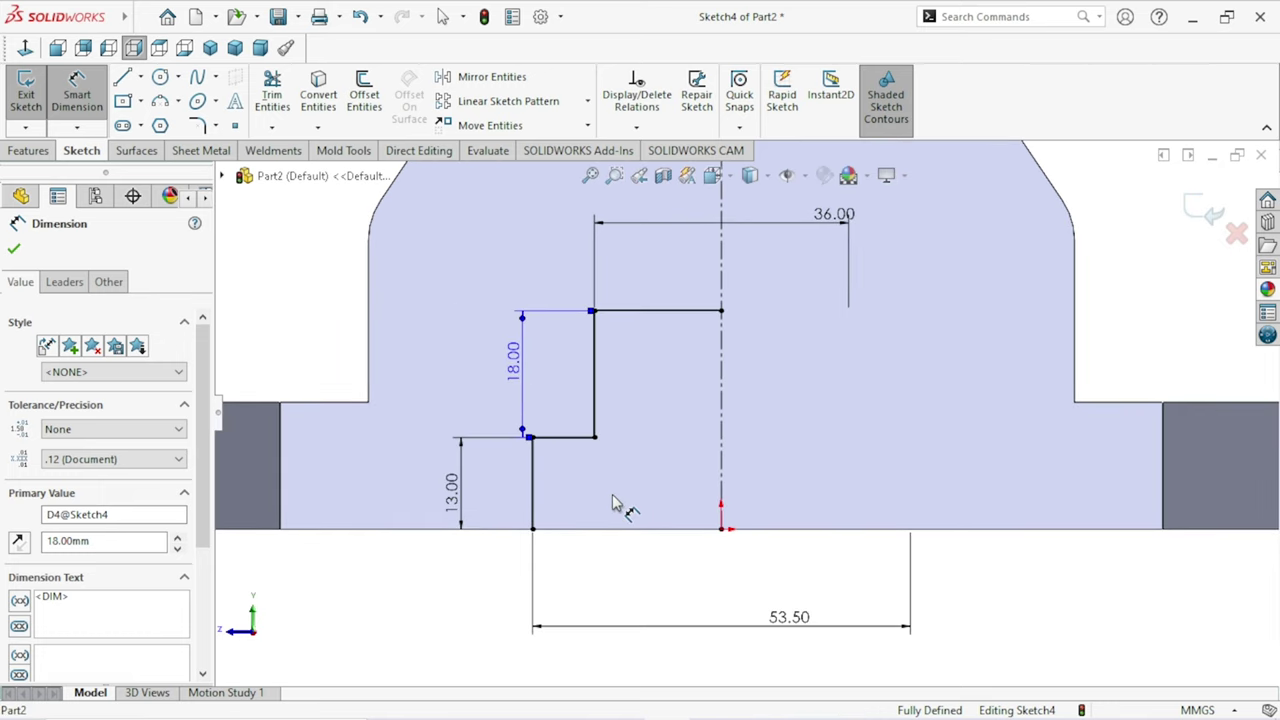
{"action": "scroll", "coordinate": [690, 530], "scroll_direction": "up", "scroll_amount": 3}
{"action": "scroll", "coordinate": [843, 477], "scroll_direction": "down", "scroll_amount": 2}
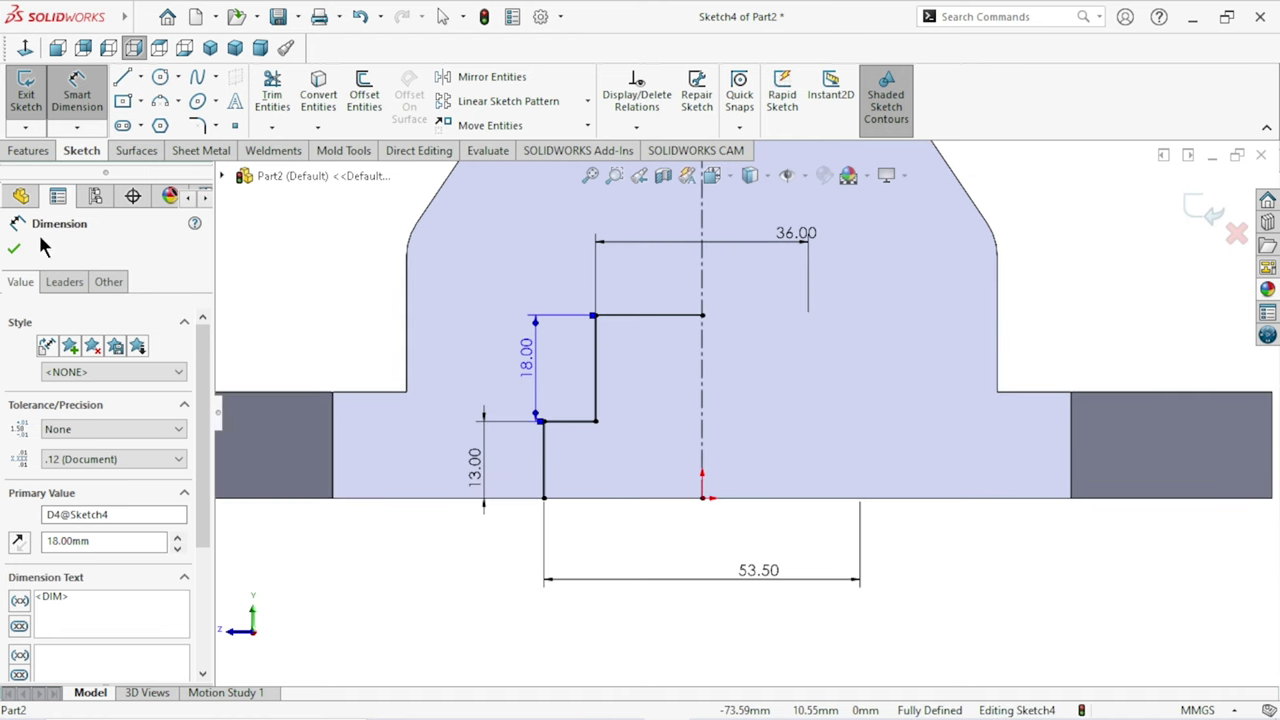
{"action": "left_click", "coordinate": [14, 249]}
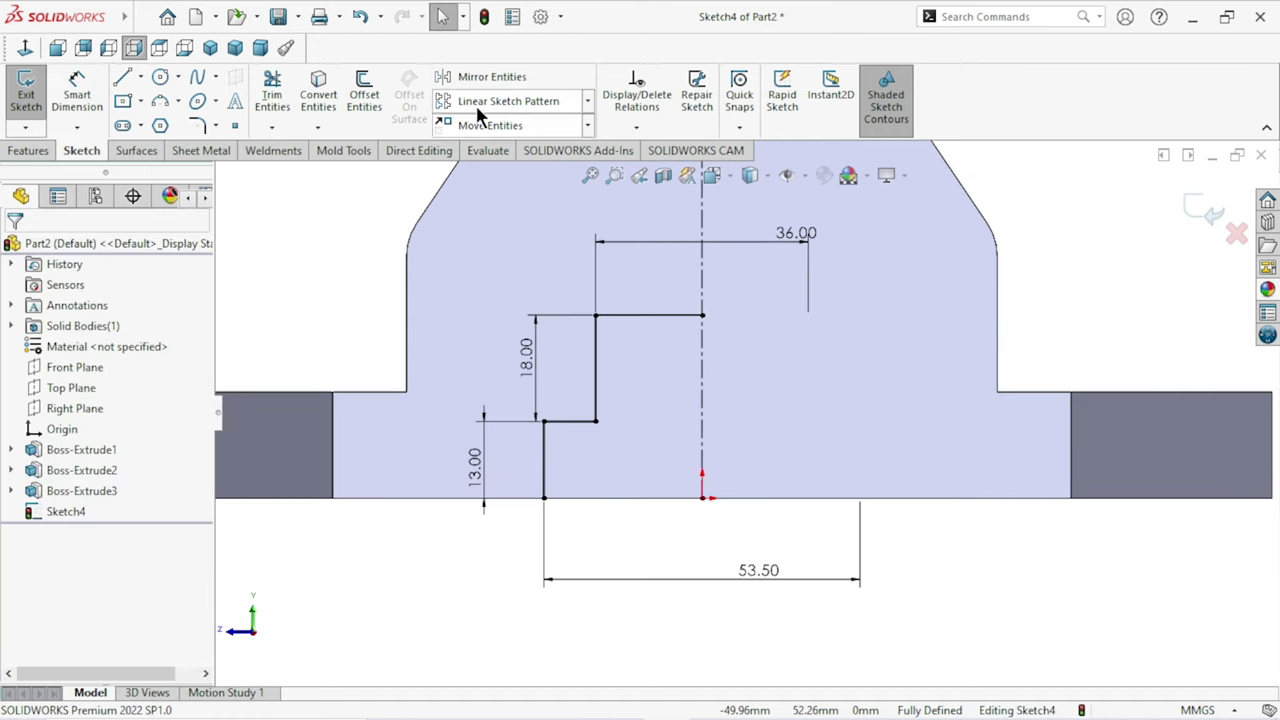
Mirror the four stepped lines about the vertical centreline, then zoom to fit the part.
{"action": "left_click", "coordinate": [495, 78]}
{"action": "left_click", "coordinate": [655, 316]}
{"action": "left_click", "coordinate": [595, 385]}
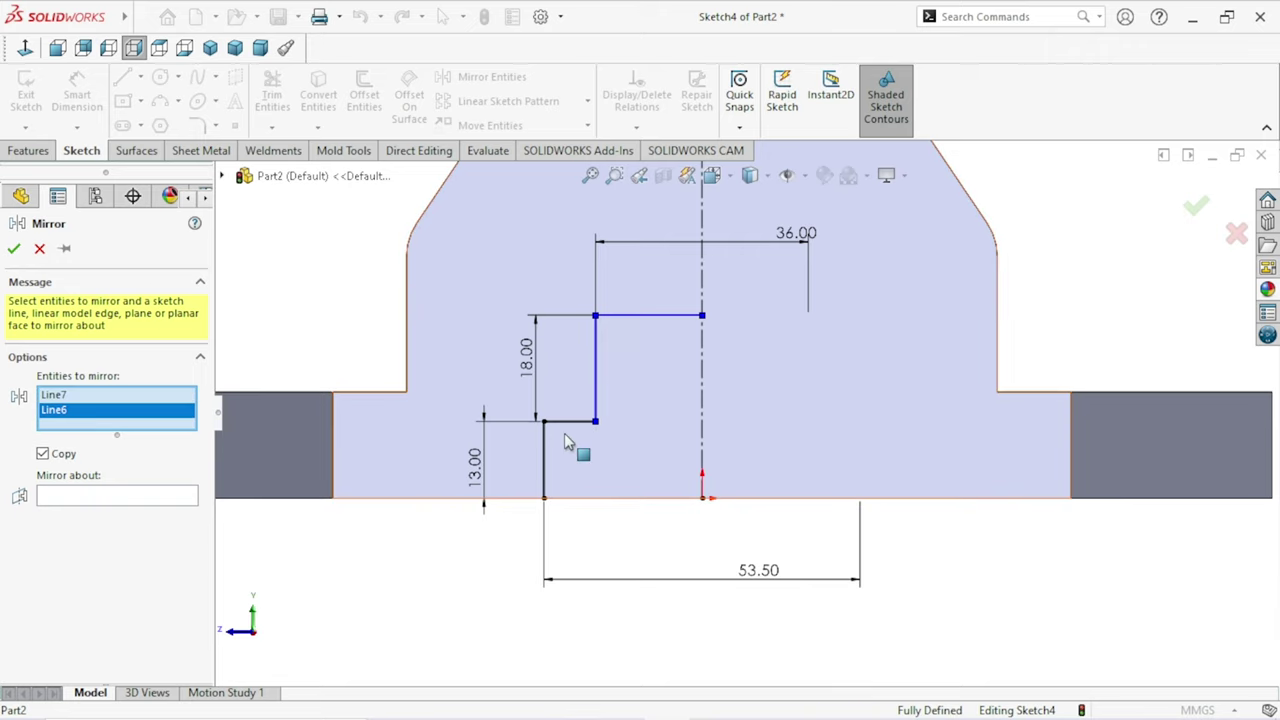
{"action": "left_click", "coordinate": [564, 420]}
{"action": "left_click", "coordinate": [544, 460]}
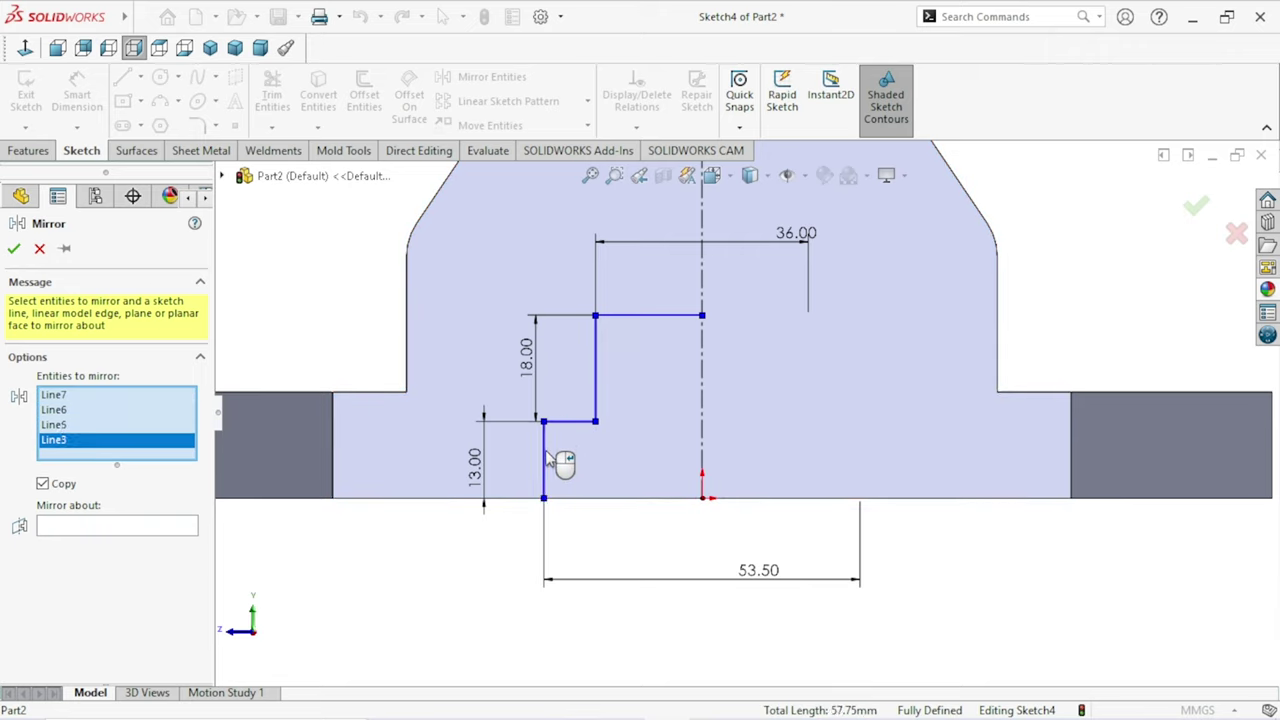
{"action": "left_click", "coordinate": [76, 524]}
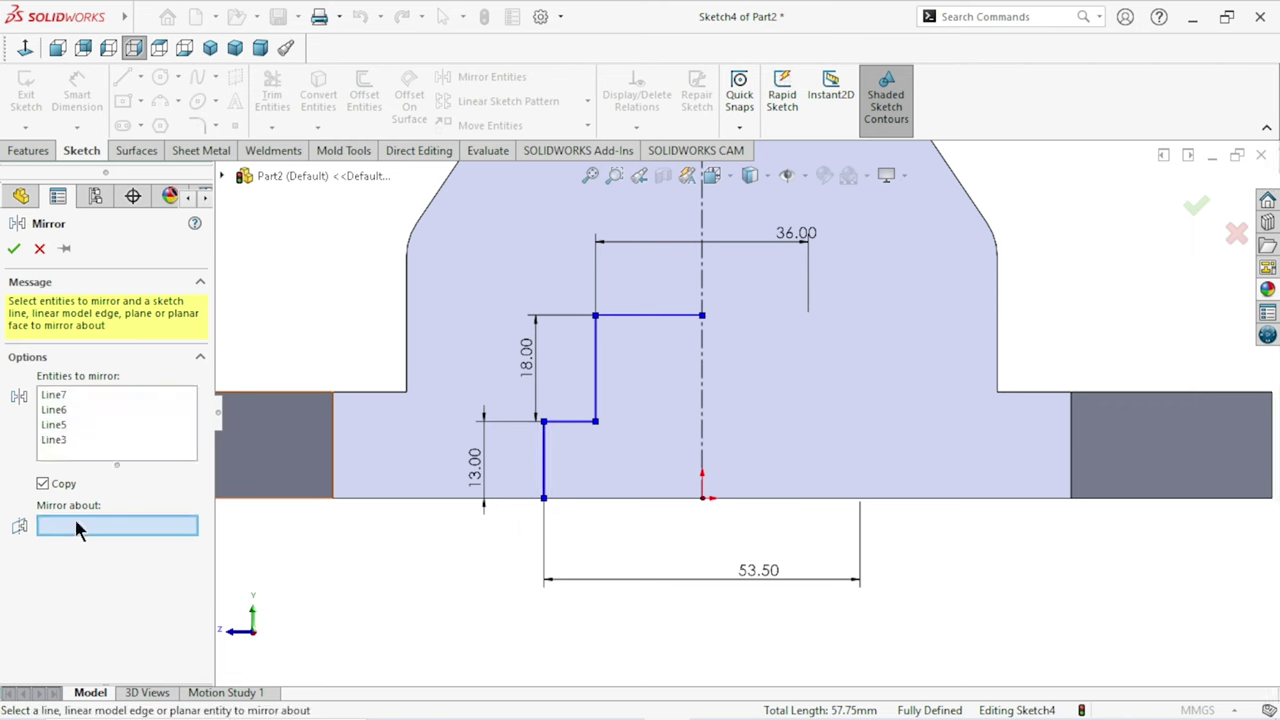
{"action": "left_click", "coordinate": [702, 381]}
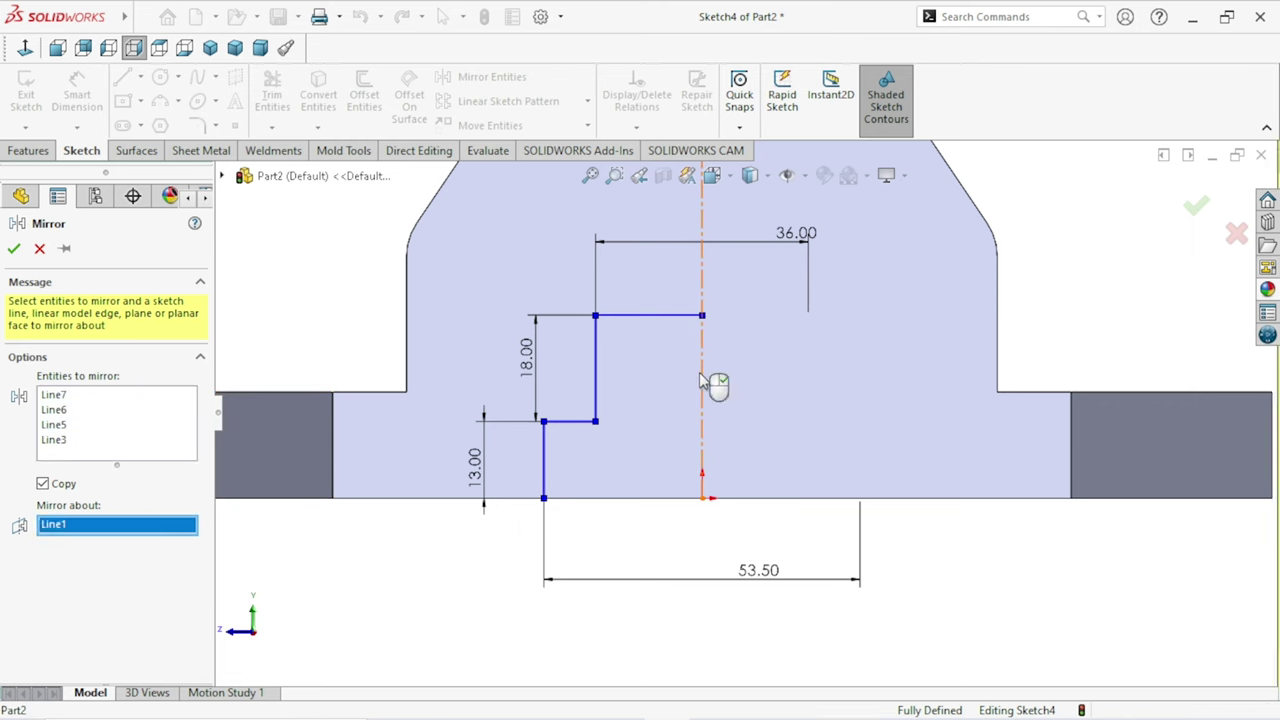
{"action": "left_click", "coordinate": [14, 249]}
{"action": "key", "text": "f"}
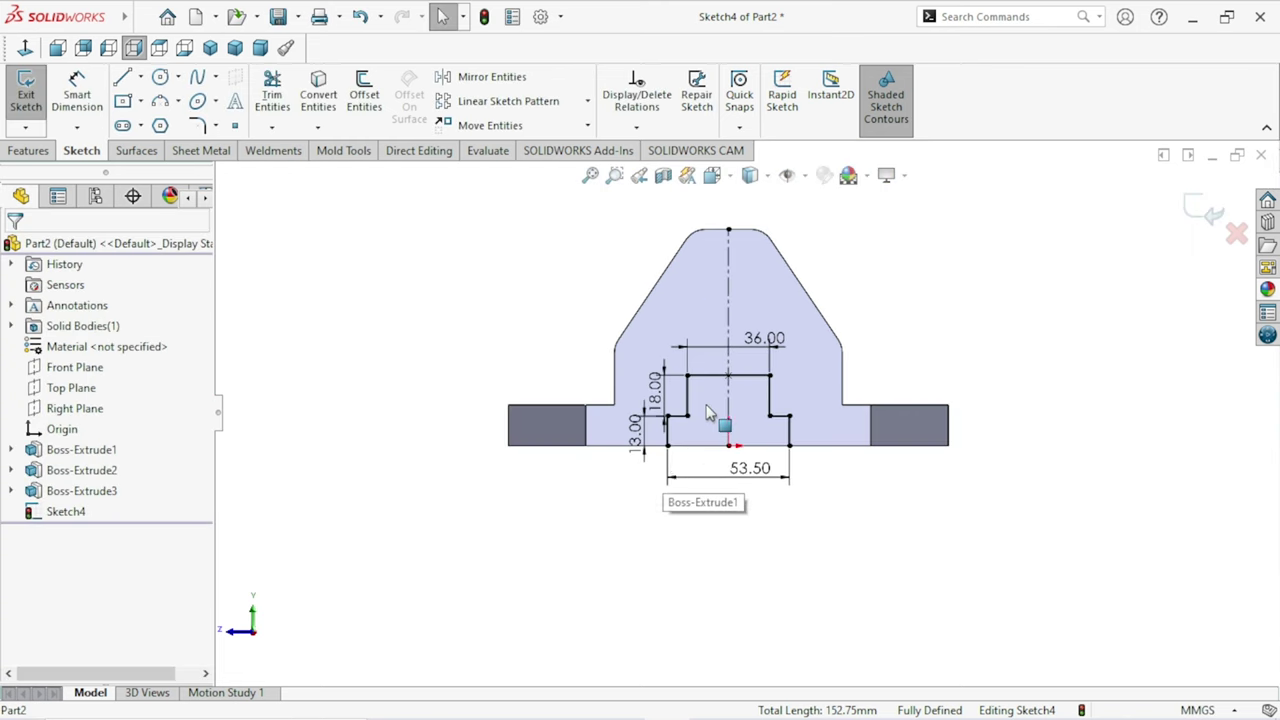
{"action": "scroll", "coordinate": [706, 412], "scroll_direction": "down", "scroll_amount": 2}
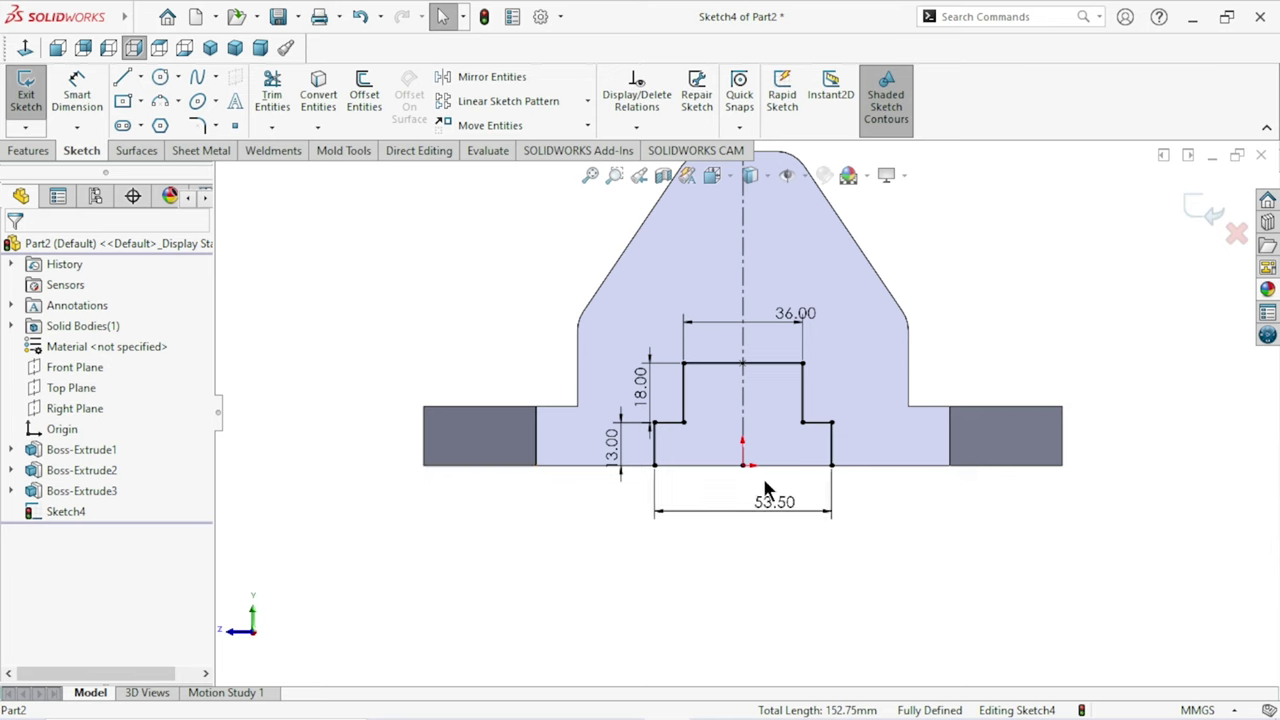
Extrude-cut the stepped profile Through All in both directions, then orbit to inspect the channel.
{"action": "left_click", "coordinate": [32, 150]}
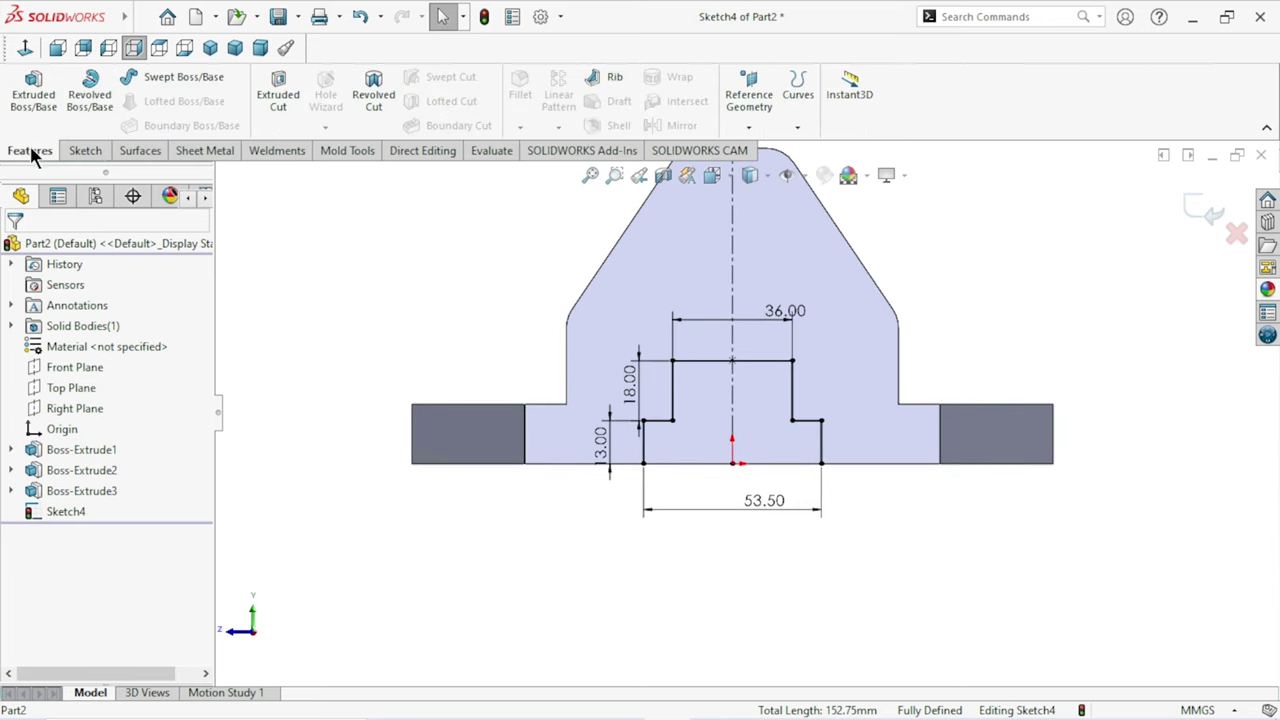
{"action": "left_click", "coordinate": [278, 93]}
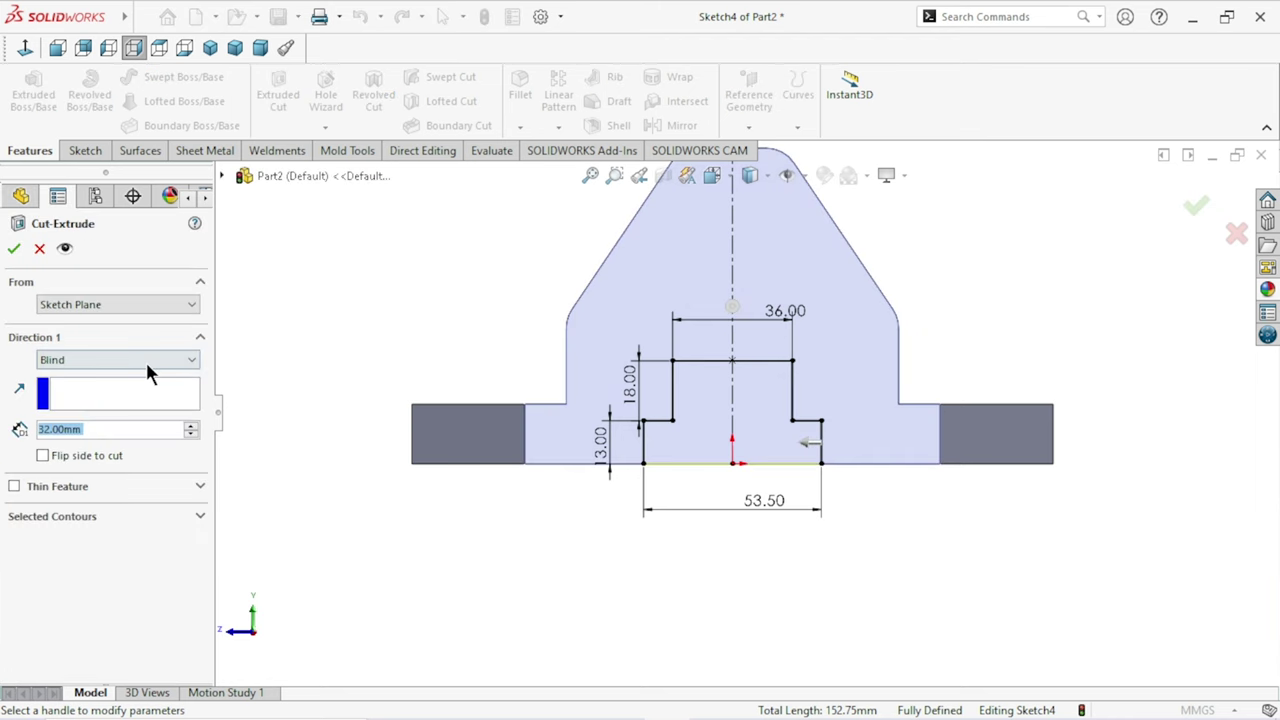
{"action": "left_click", "coordinate": [145, 360]}
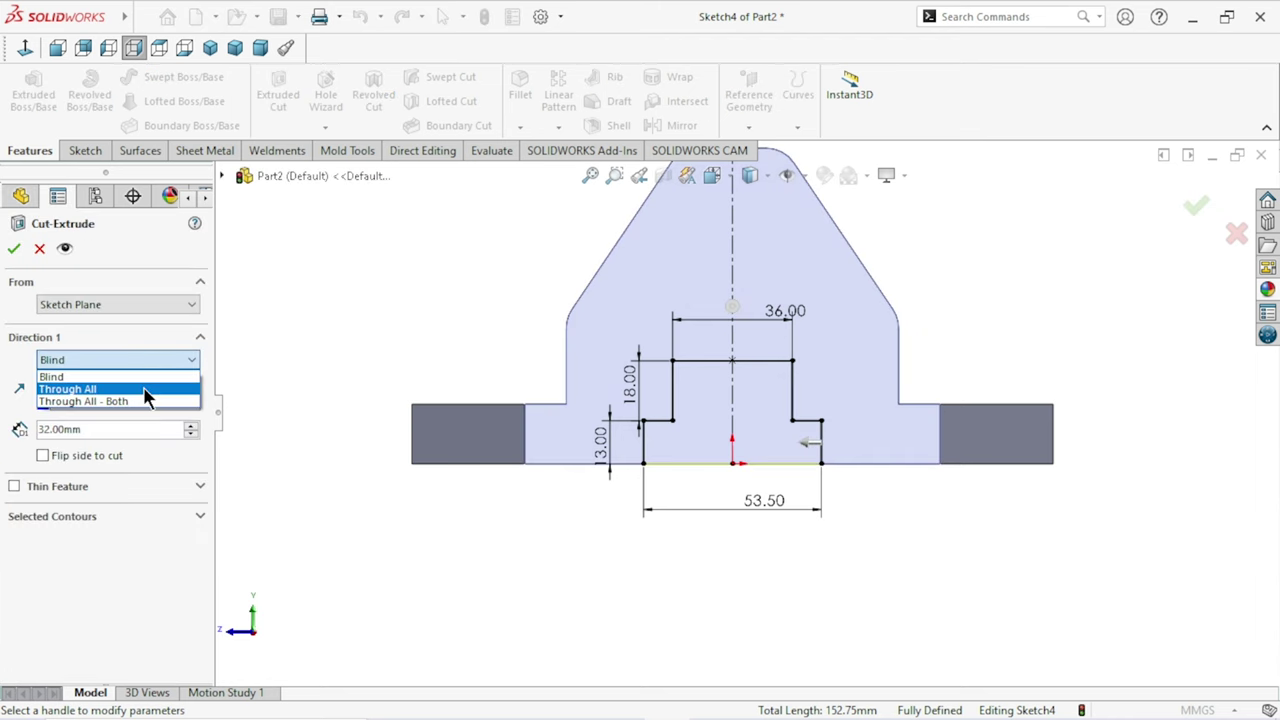
{"action": "left_click", "coordinate": [145, 389]}
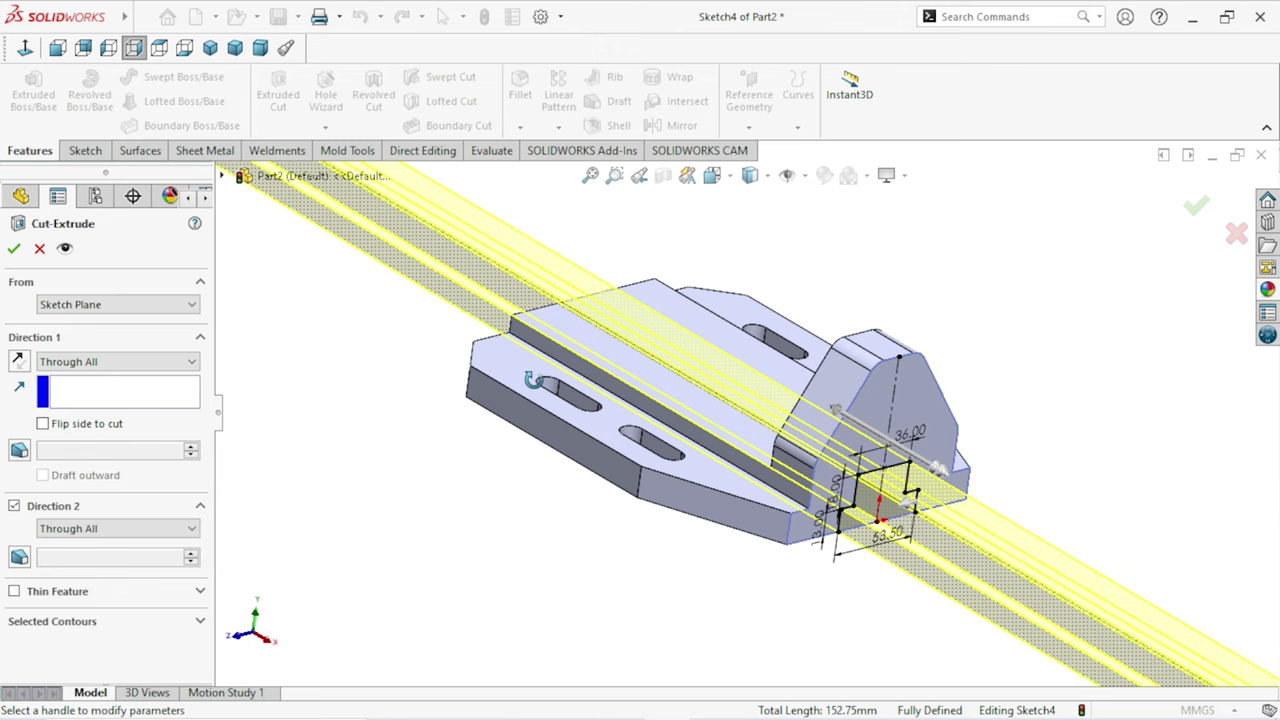
{"action": "left_click", "coordinate": [13, 251]}
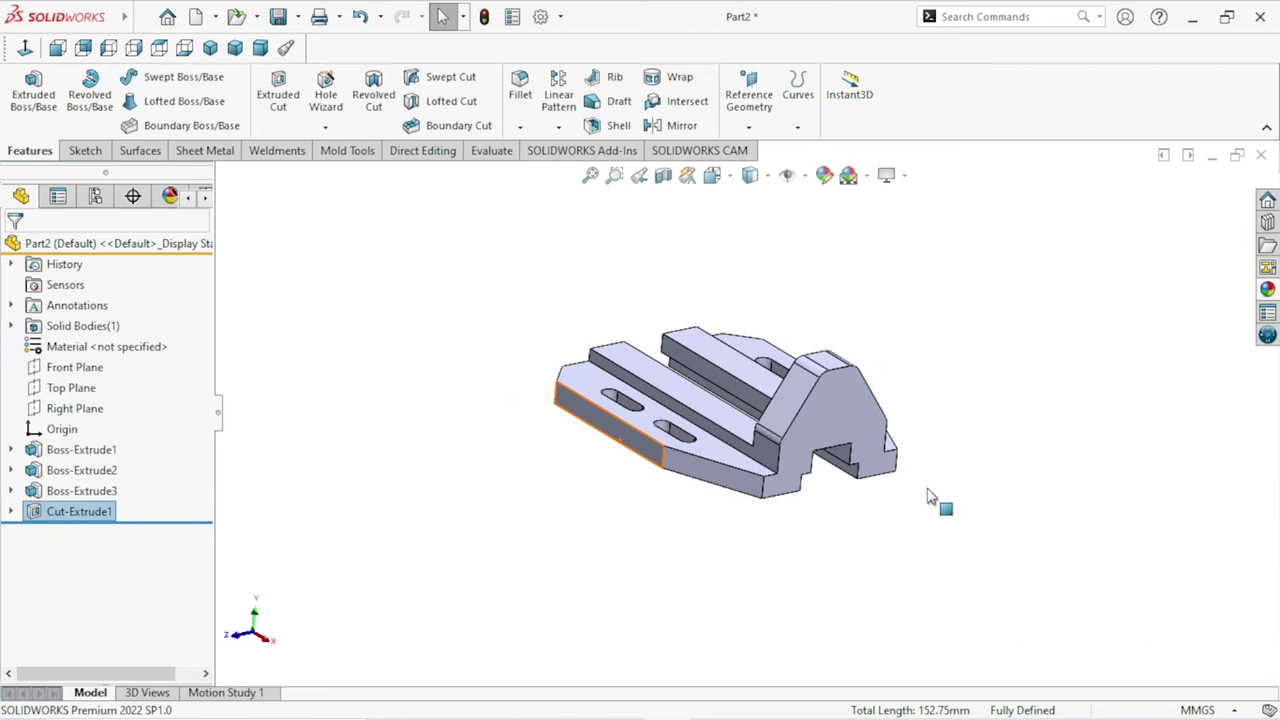
{"action": "scroll", "coordinate": [960, 492], "scroll_direction": "down", "scroll_amount": 2}
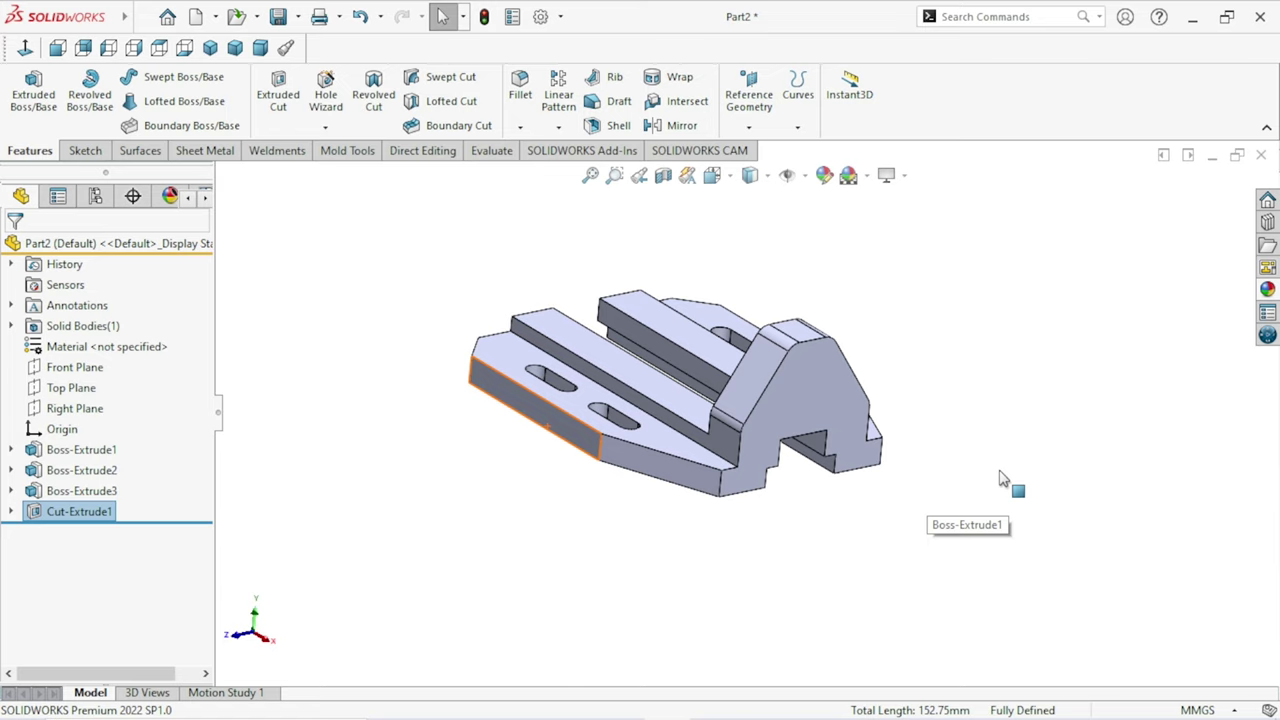
{"action": "mouse_move", "coordinate": [519, 504]}
{"action": "middle_mouse_down"}
{"action": "mouse_move", "coordinate": [591, 529]}
{"action": "mouse_move", "coordinate": [502, 603]}
{"action": "mouse_move", "coordinate": [586, 597]}
{"action": "mouse_move", "coordinate": [572, 594]}
{"action": "middle_mouse_up"}
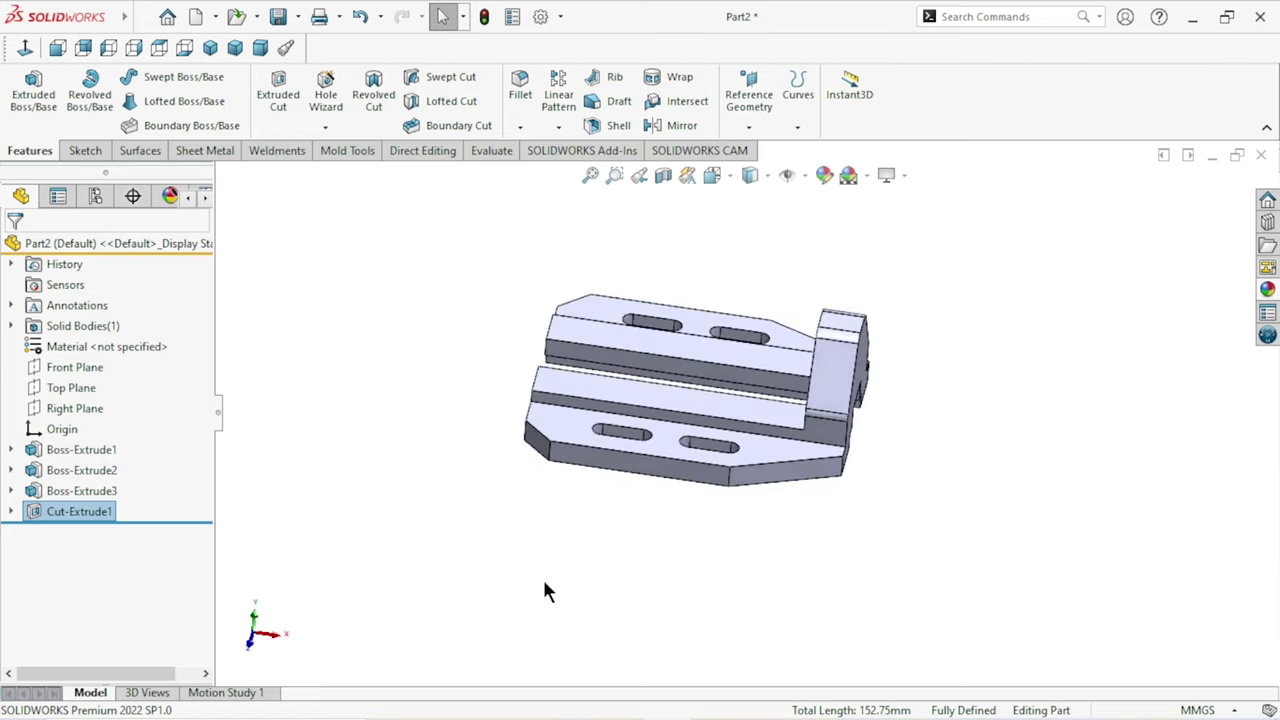
{"action": "left_click", "coordinate": [75, 367]}
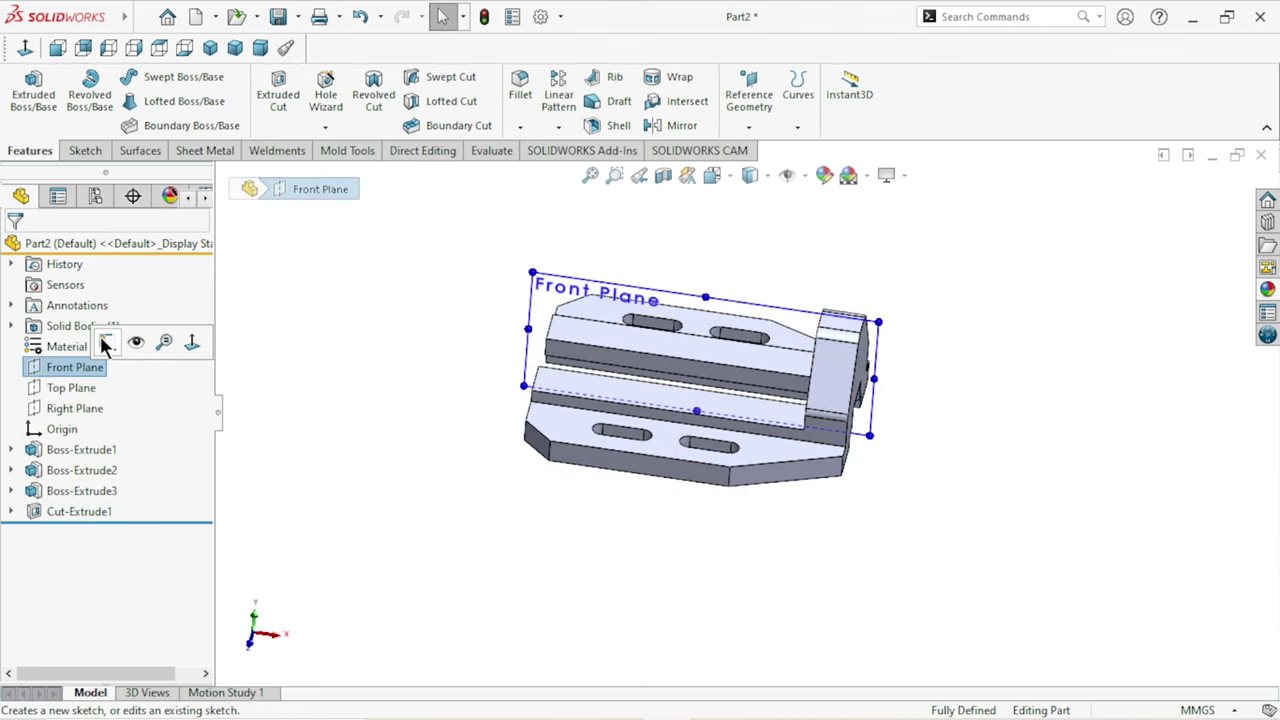
Start a new sketch on the Front Plane.
{"action": "left_click", "coordinate": [104, 340]}
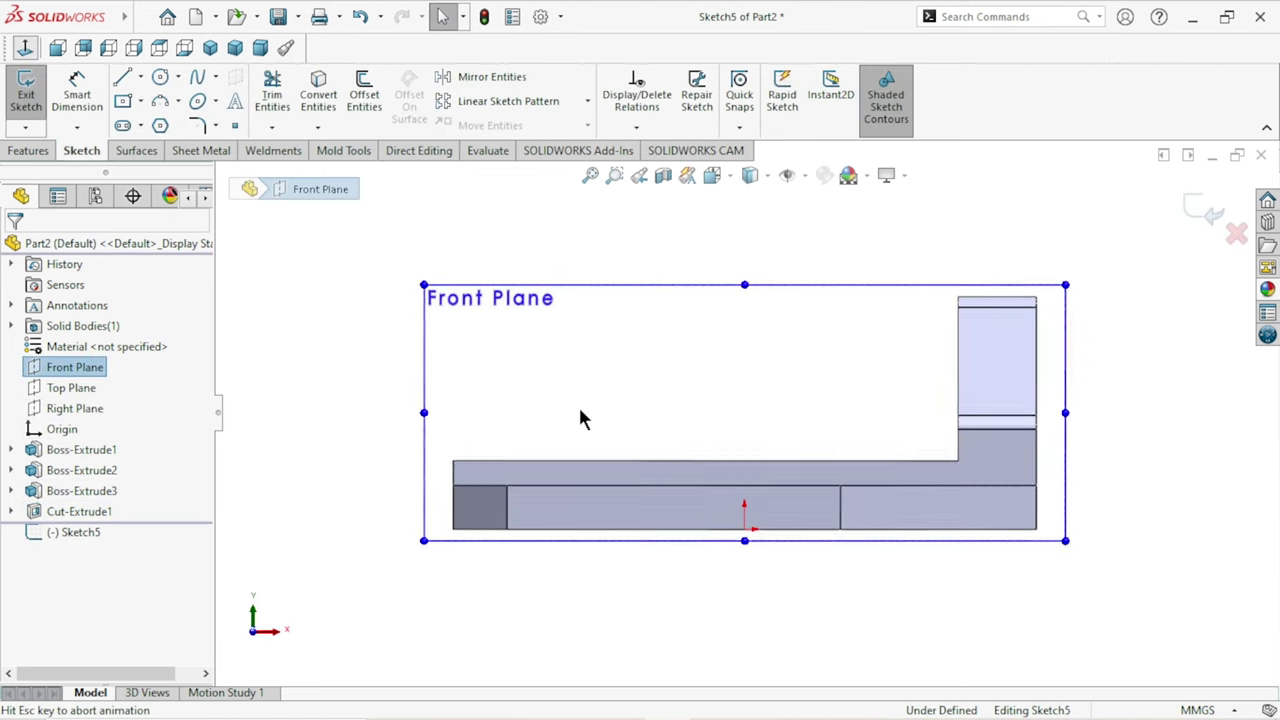
{"action": "left_click", "coordinate": [563, 434]}
{"action": "scroll", "coordinate": [563, 434], "scroll_direction": "up", "scroll_amount": 2}
{"action": "scroll", "coordinate": [830, 455], "scroll_direction": "down", "scroll_amount": 2}
{"action": "scroll", "coordinate": [808, 507], "scroll_direction": "up", "scroll_amount": 1}
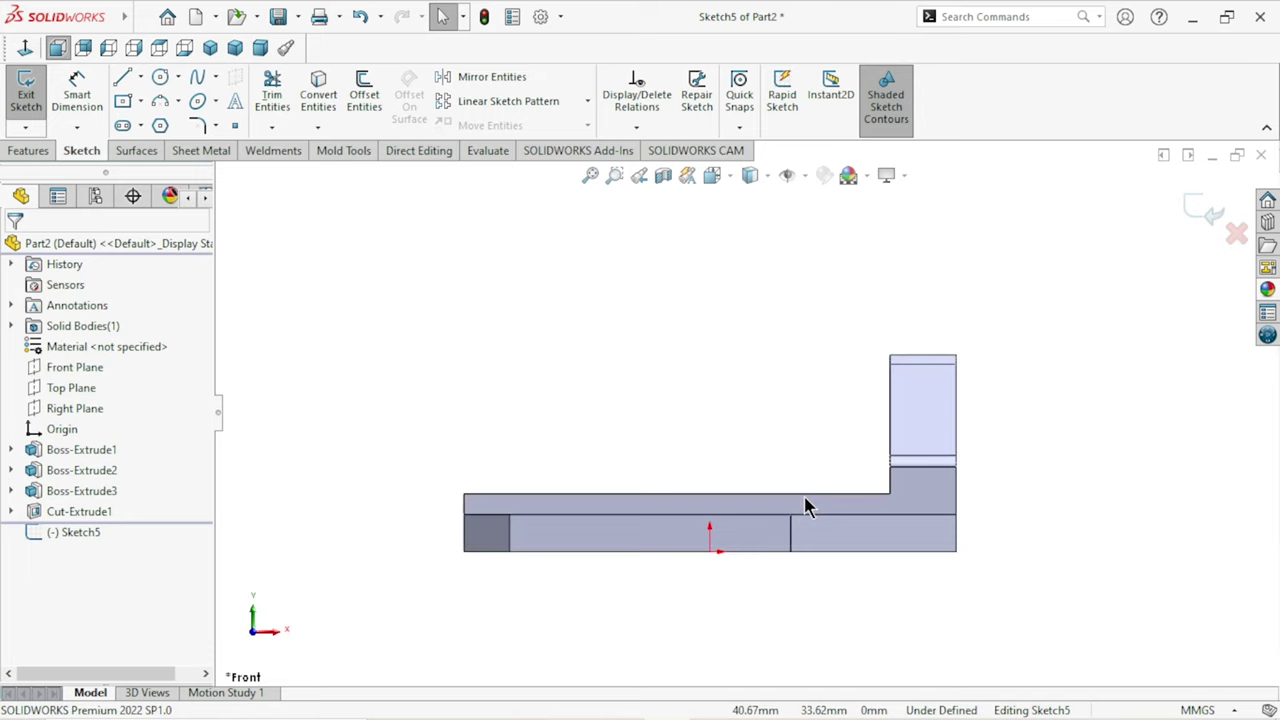
Draw the closed jaw outline from the base's top-left corner, with a sloped top and stepped notch.
{"action": "left_click", "coordinate": [121, 80]}
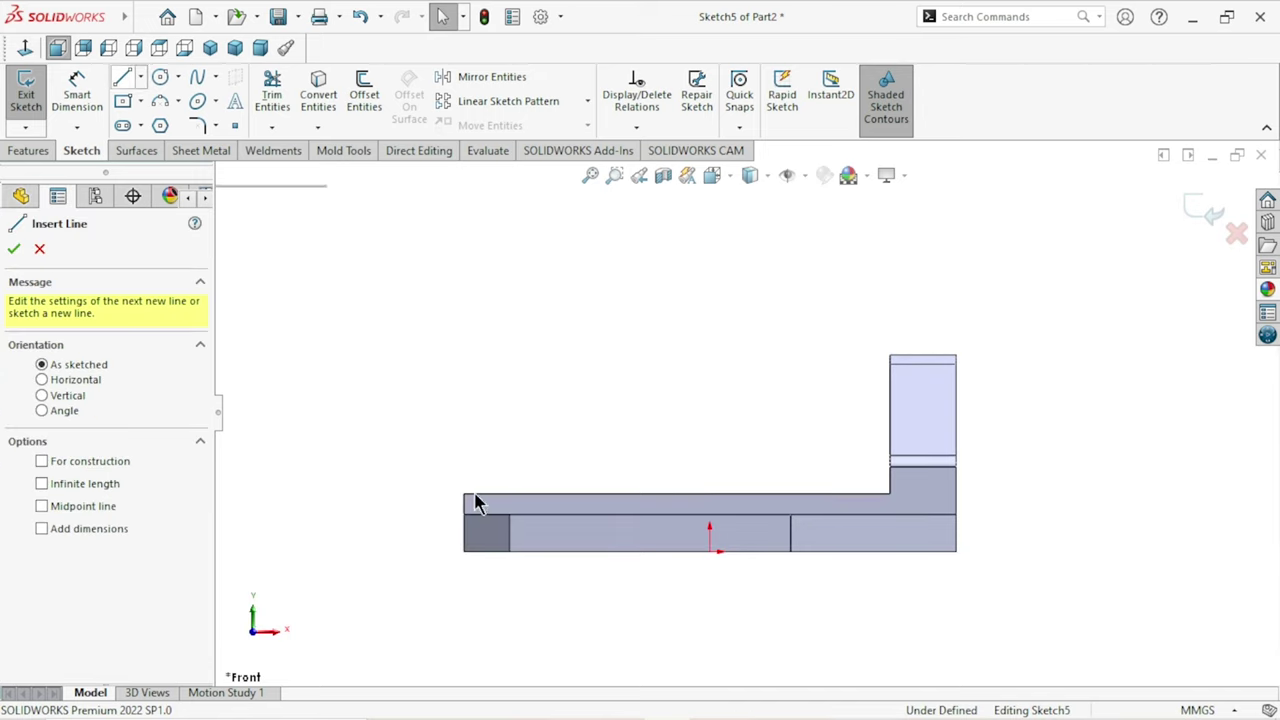
{"action": "left_click", "coordinate": [464, 494]}
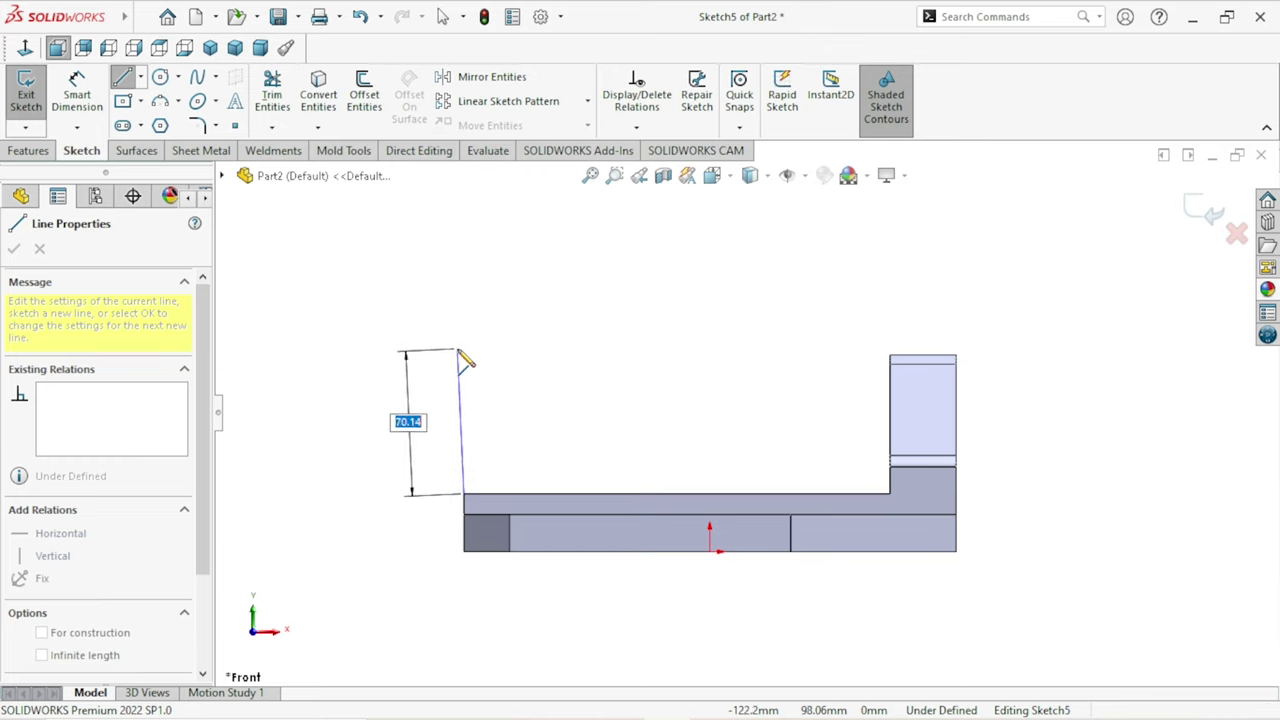
{"action": "left_click", "coordinate": [464, 356]}
{"action": "left_click", "coordinate": [525, 355]}
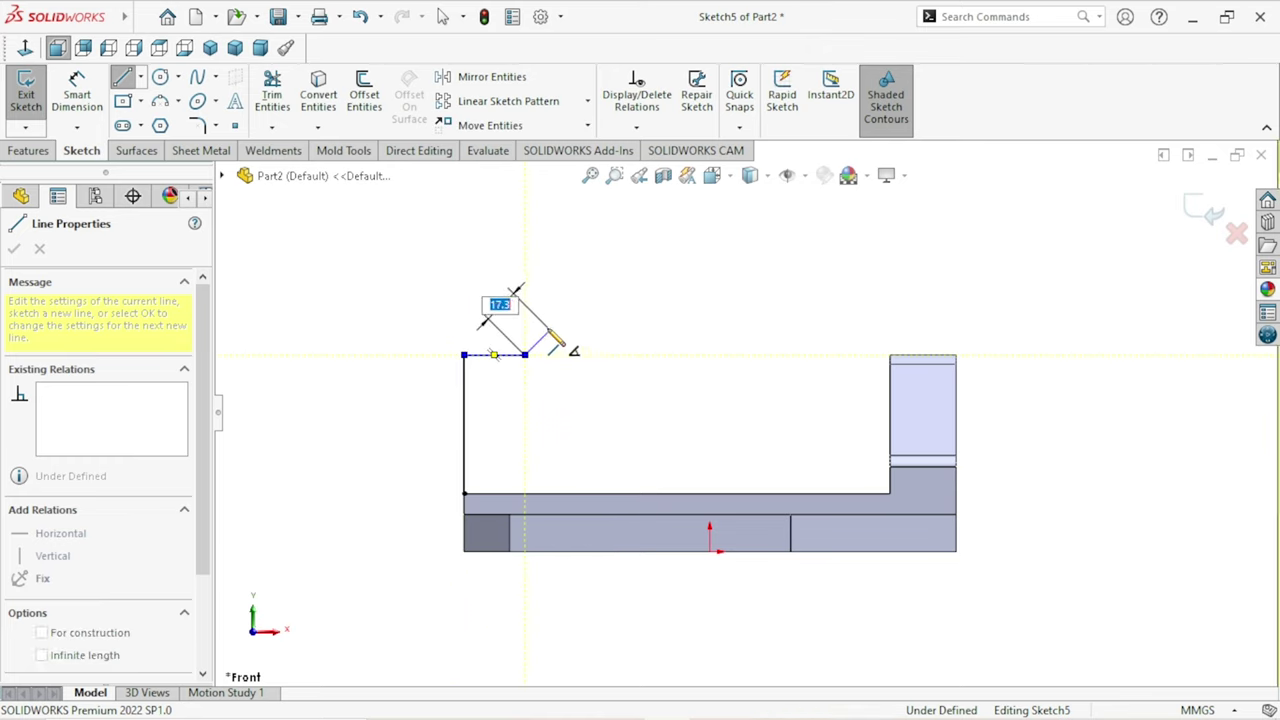
{"action": "left_click", "coordinate": [549, 330]}
{"action": "left_click", "coordinate": [575, 330]}
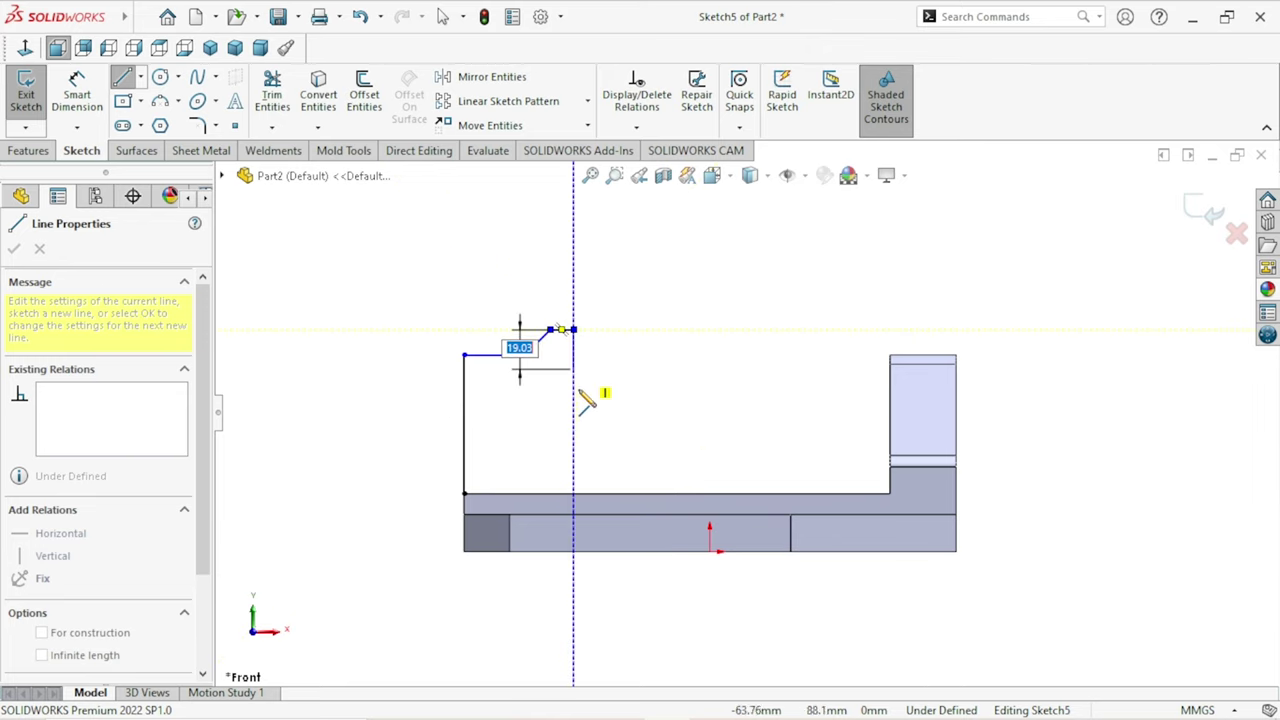
{"action": "left_click", "coordinate": [597, 466]}
{"action": "left_click", "coordinate": [598, 463]}
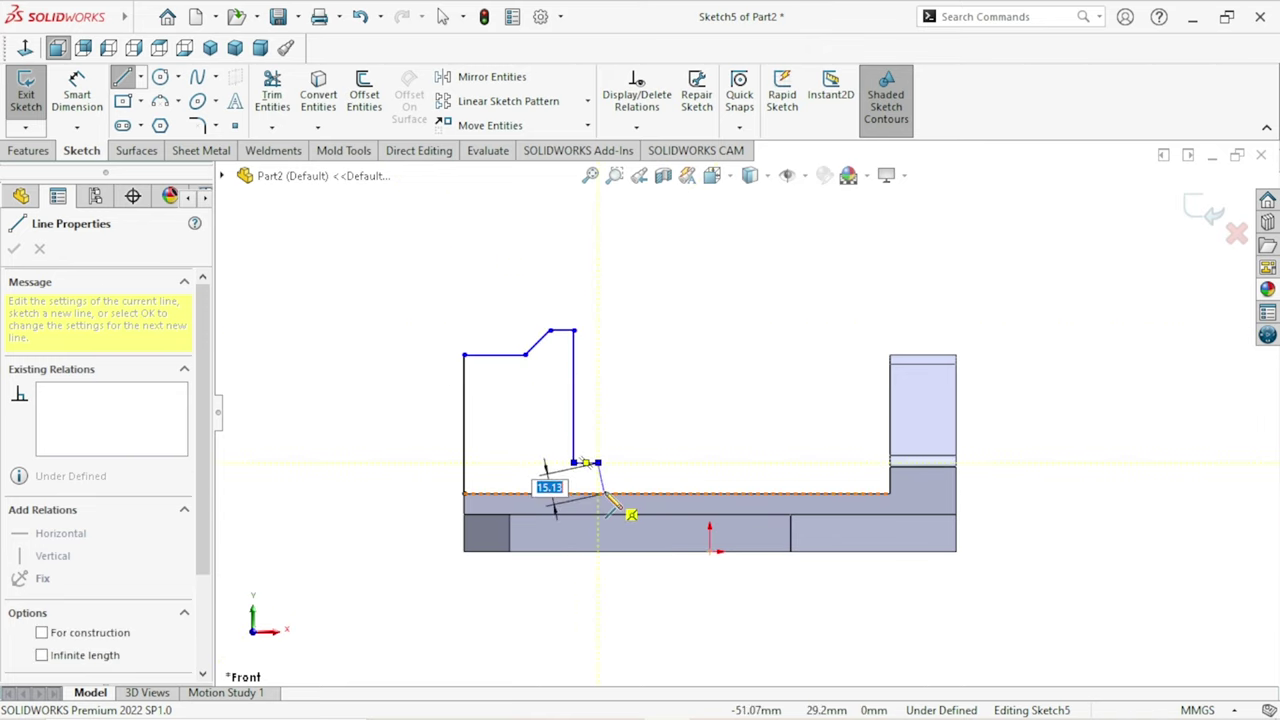
{"action": "left_click", "coordinate": [598, 493]}
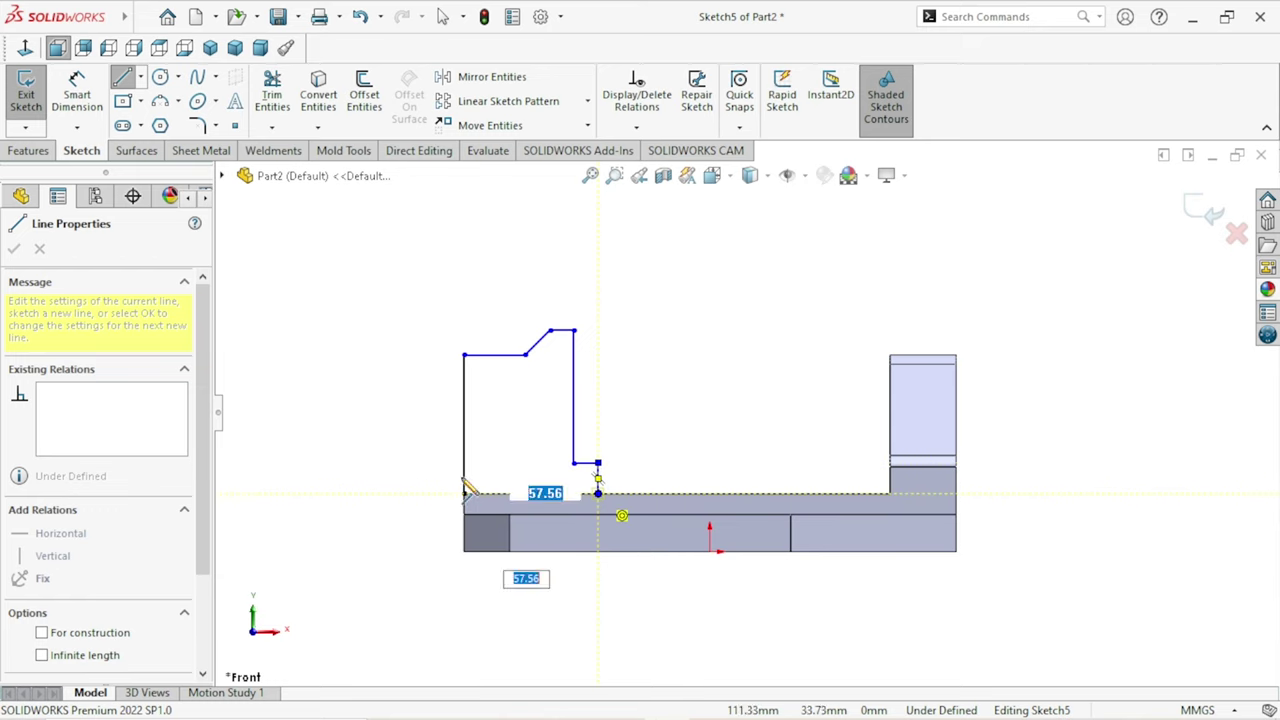
{"action": "left_click", "coordinate": [463, 493]}
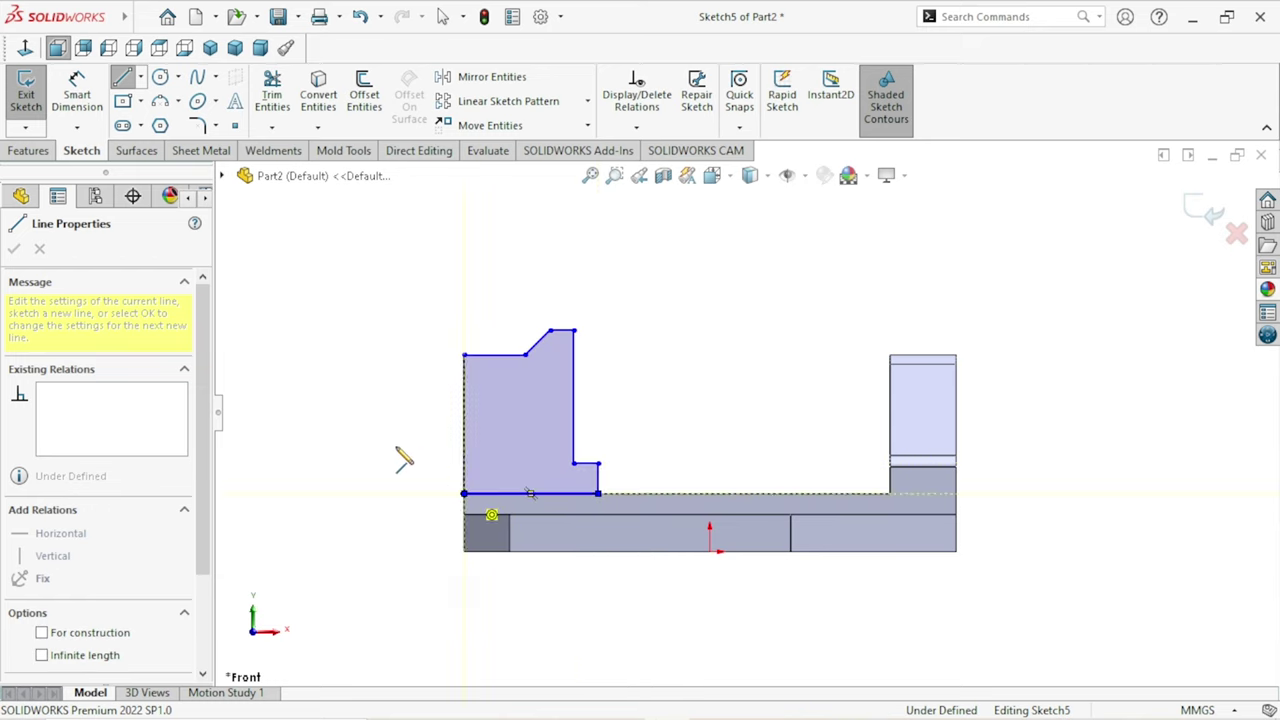
{"action": "right_click", "coordinate": [405, 440]}
{"action": "left_click", "coordinate": [430, 458]}
{"action": "scroll", "coordinate": [625, 503], "scroll_direction": "up", "scroll_amount": 1}
{"action": "scroll", "coordinate": [625, 503], "scroll_direction": "down", "scroll_amount": 2}
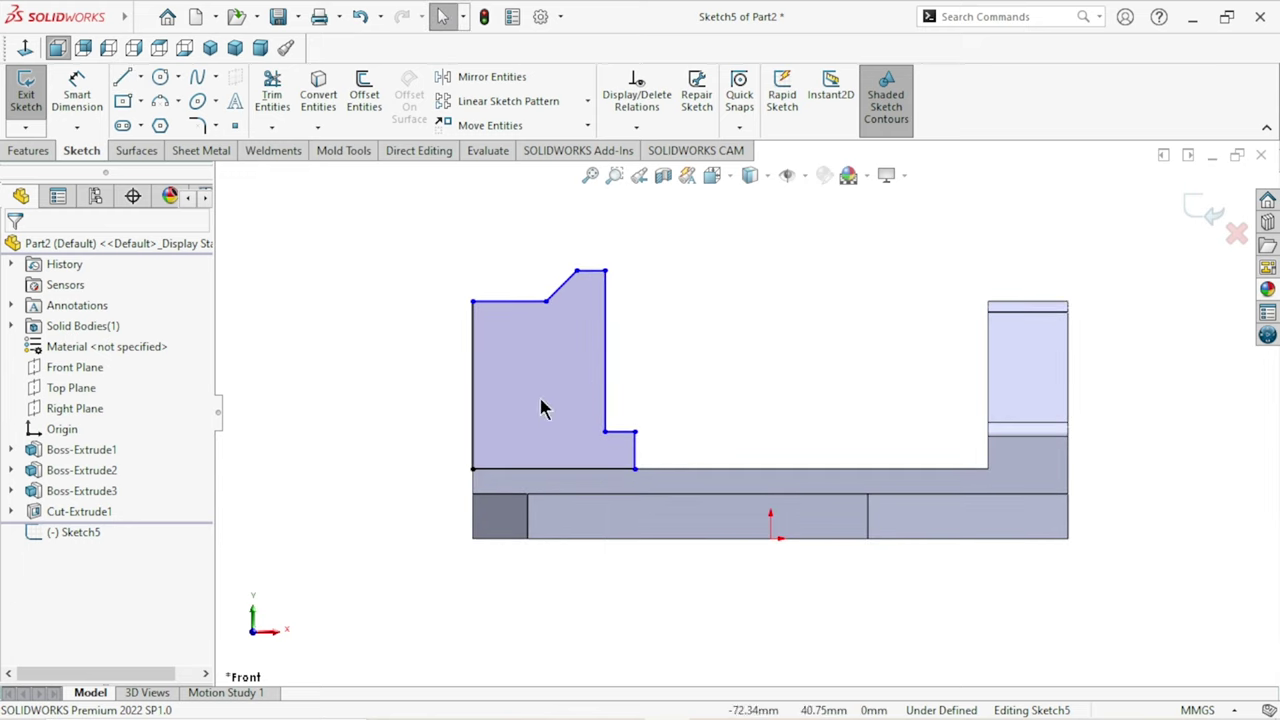
{"action": "left_click", "coordinate": [101, 101]}
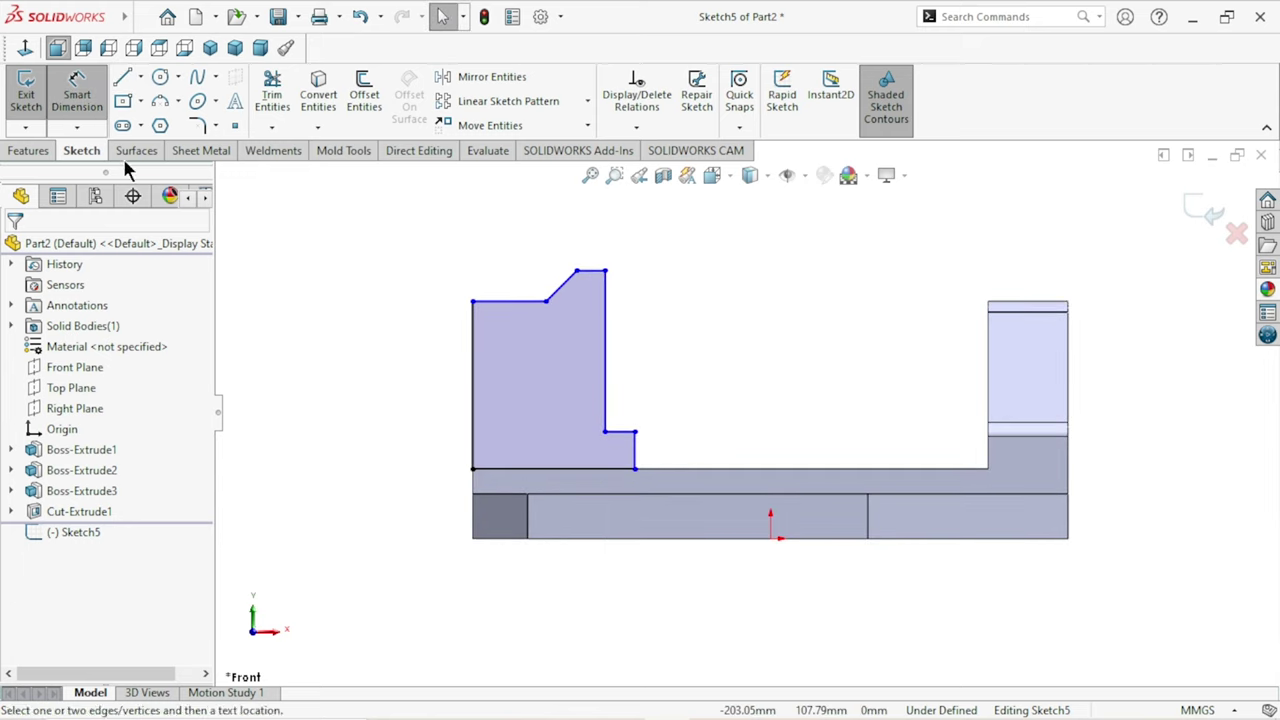
Dimension the jaw's overall height from the base bottom as 81.5 mm.
{"action": "left_click", "coordinate": [495, 302]}
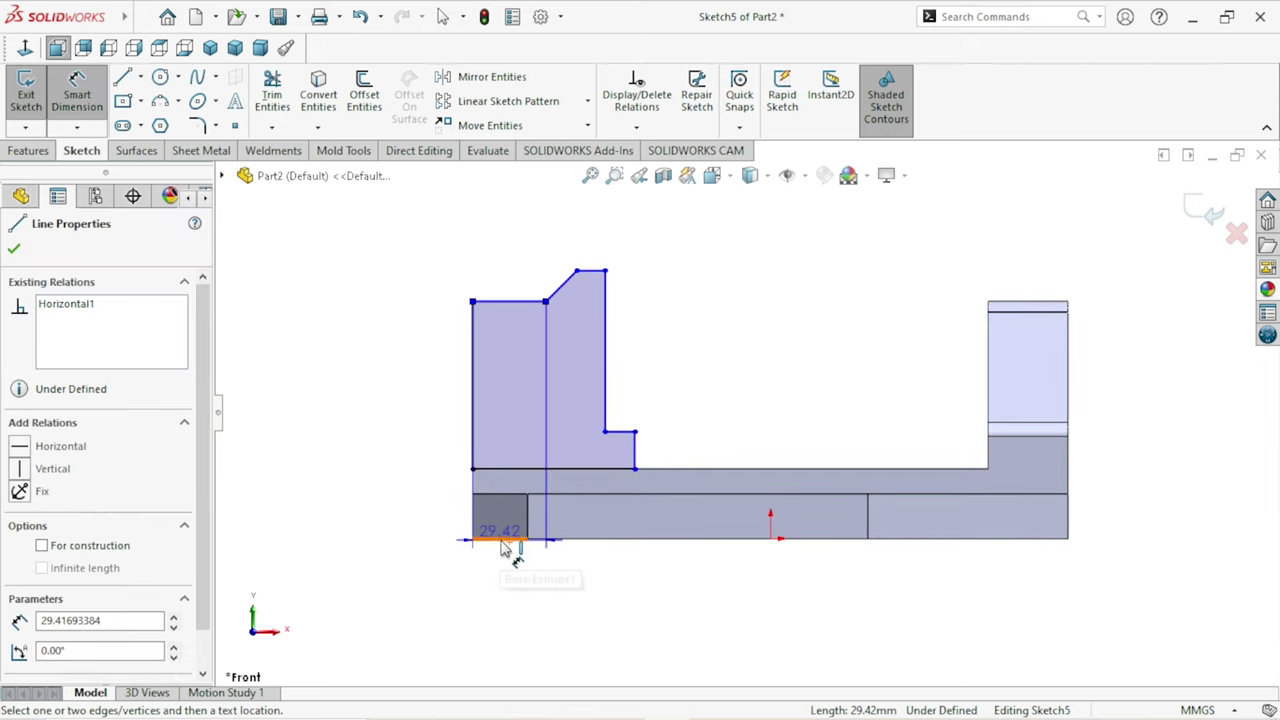
{"action": "left_click", "coordinate": [510, 538]}
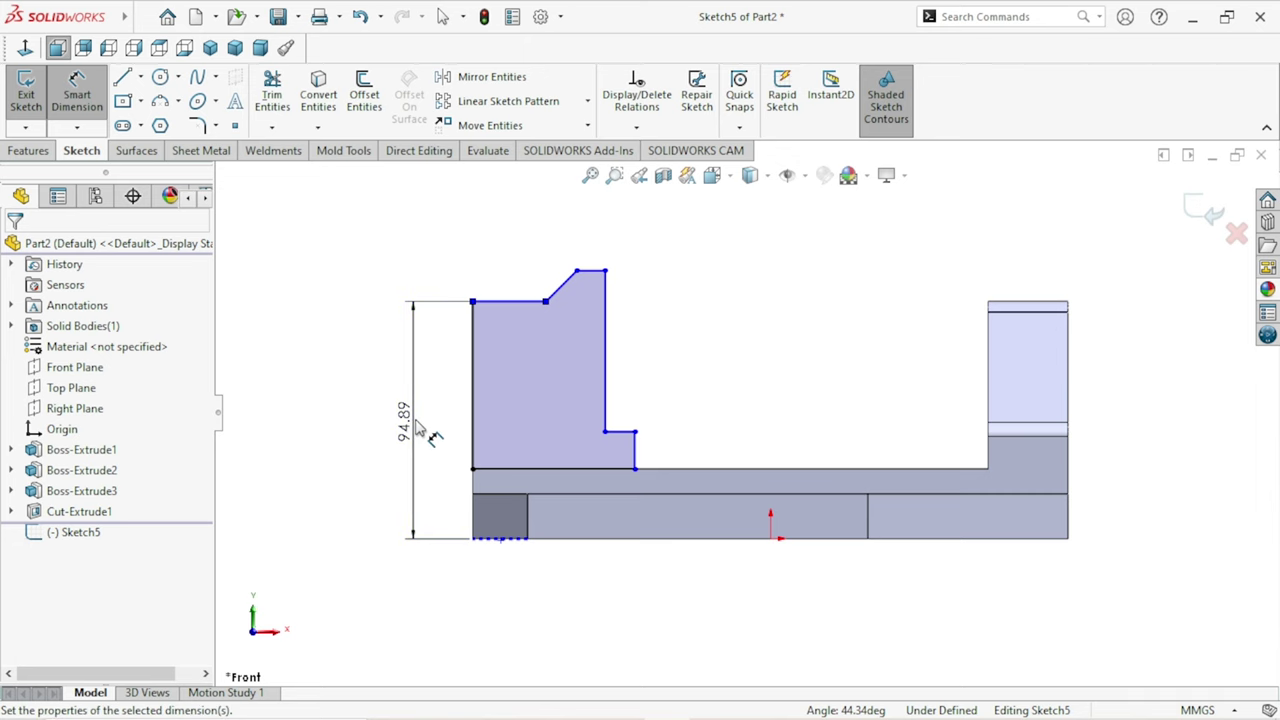
{"action": "left_click", "coordinate": [420, 428]}
{"action": "type", "text": "81.5"}
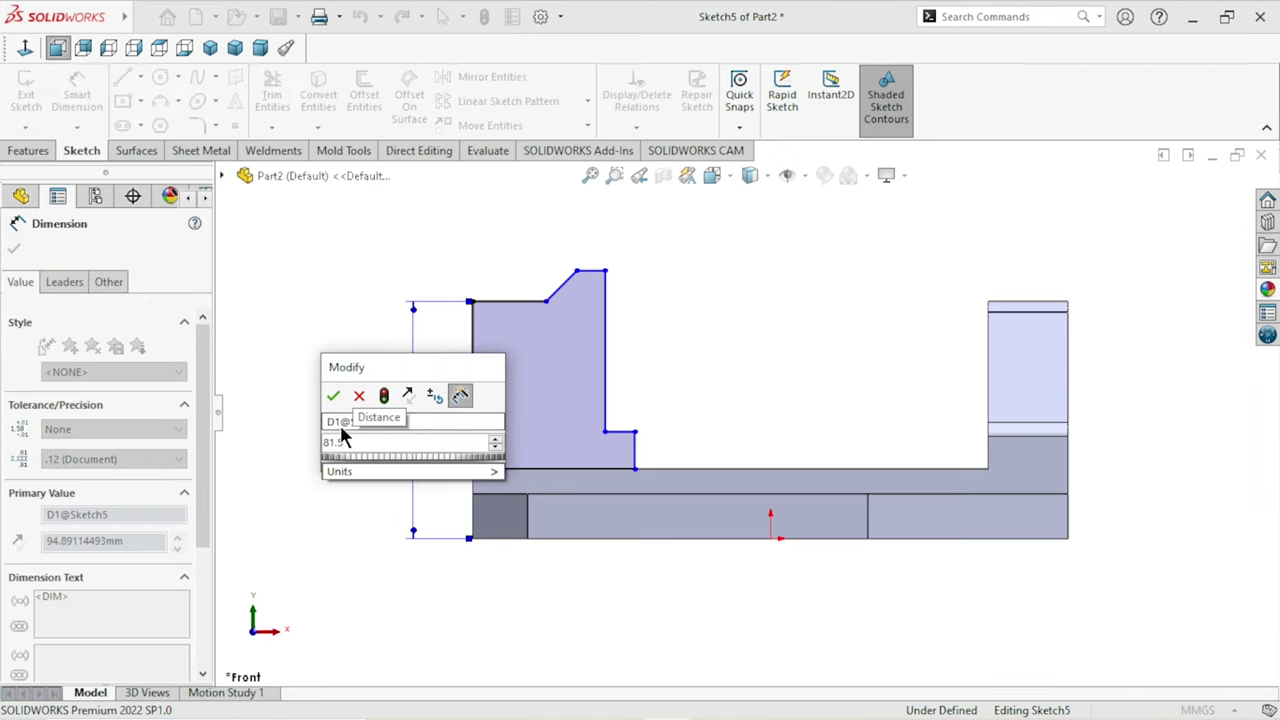
{"action": "left_click", "coordinate": [333, 395]}
{"action": "scroll", "coordinate": [740, 490], "scroll_direction": "down", "scroll_amount": 1}
{"action": "scroll", "coordinate": [750, 455], "scroll_direction": "down", "scroll_amount": 1}
{"action": "scroll", "coordinate": [700, 470], "scroll_direction": "down", "scroll_amount": 1}
{"action": "scroll", "coordinate": [620, 468], "scroll_direction": "down", "scroll_amount": 1}
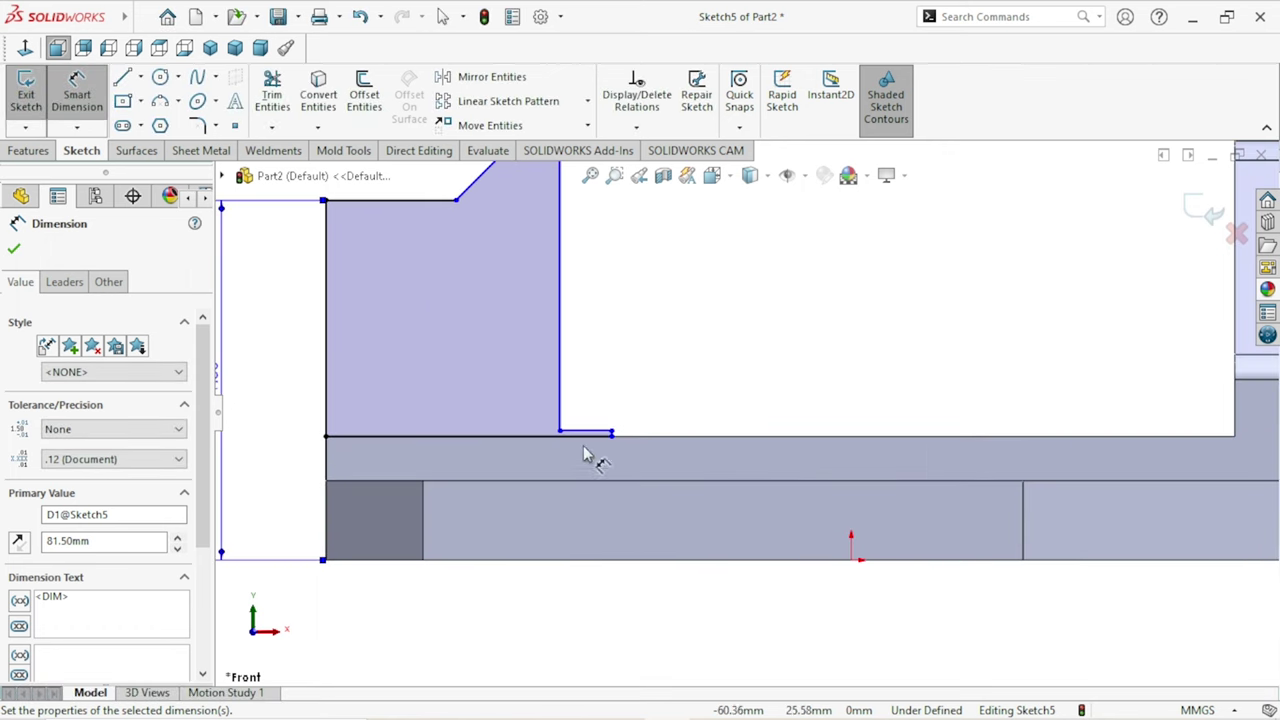
Set the notch step height above the base top to 11 mm.
{"action": "left_click", "coordinate": [595, 434]}
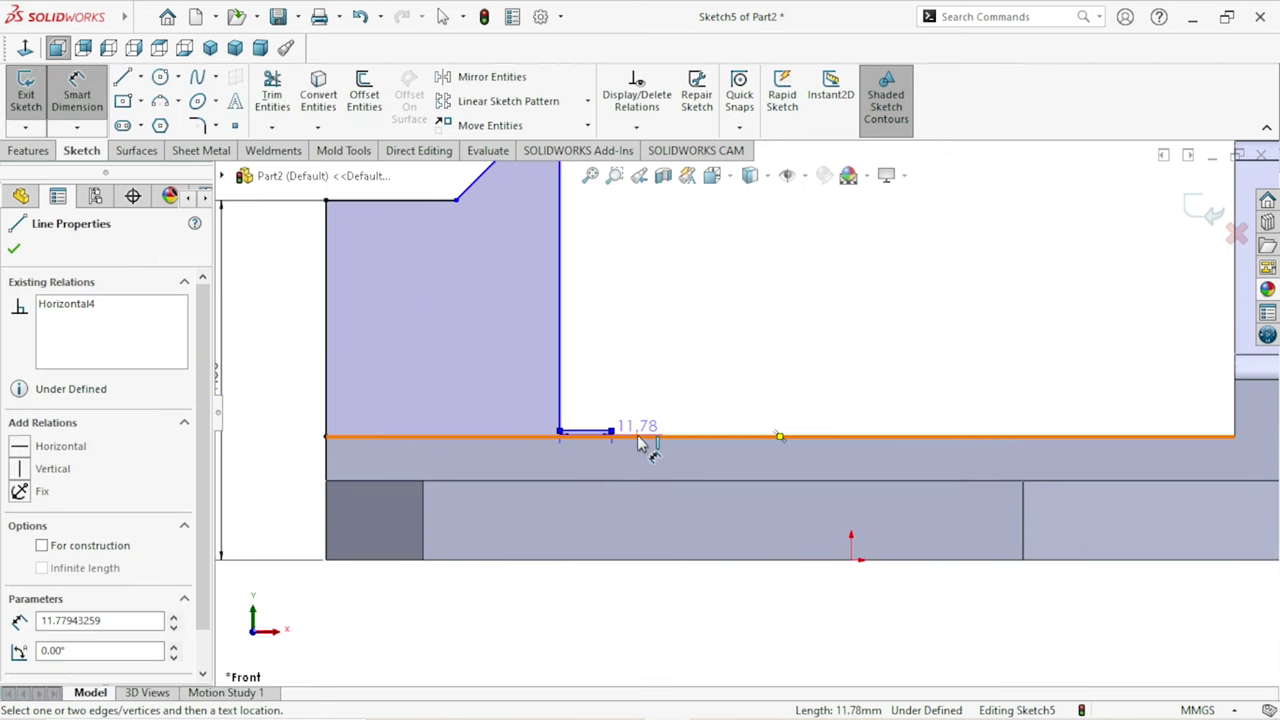
{"action": "left_click", "coordinate": [650, 437]}
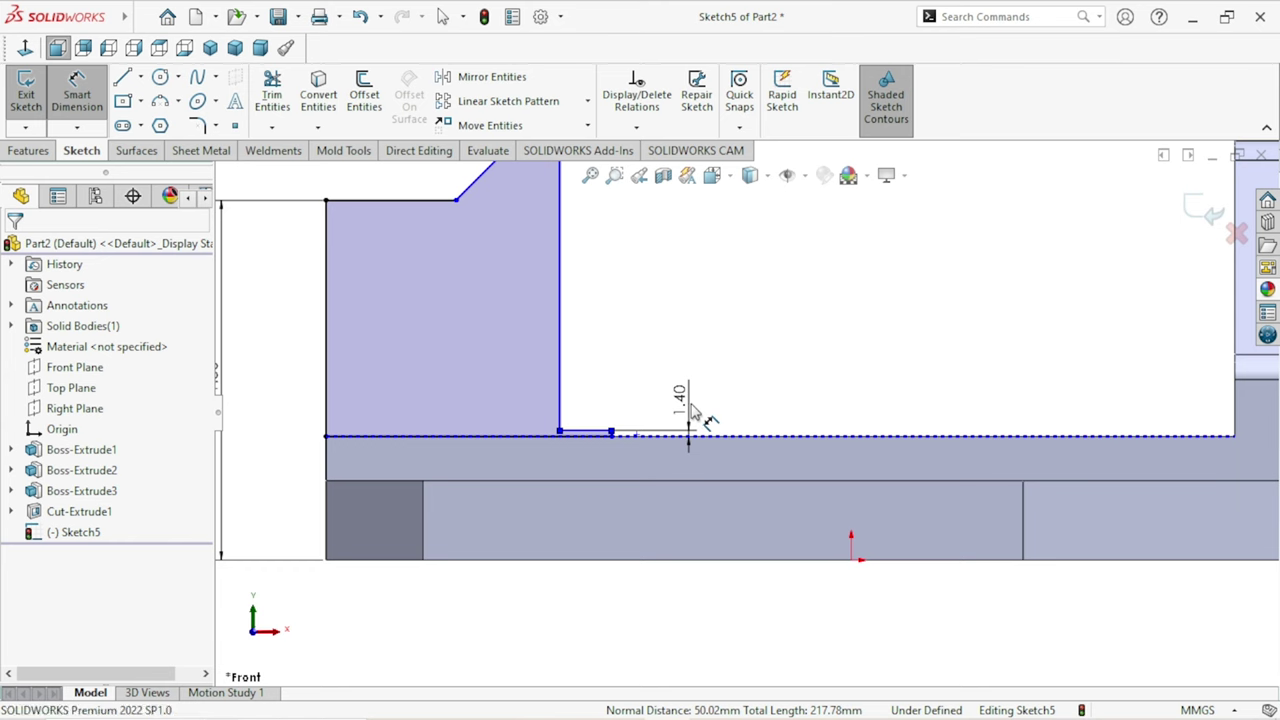
{"action": "left_click", "coordinate": [694, 410]}
{"action": "type", "text": "11"}
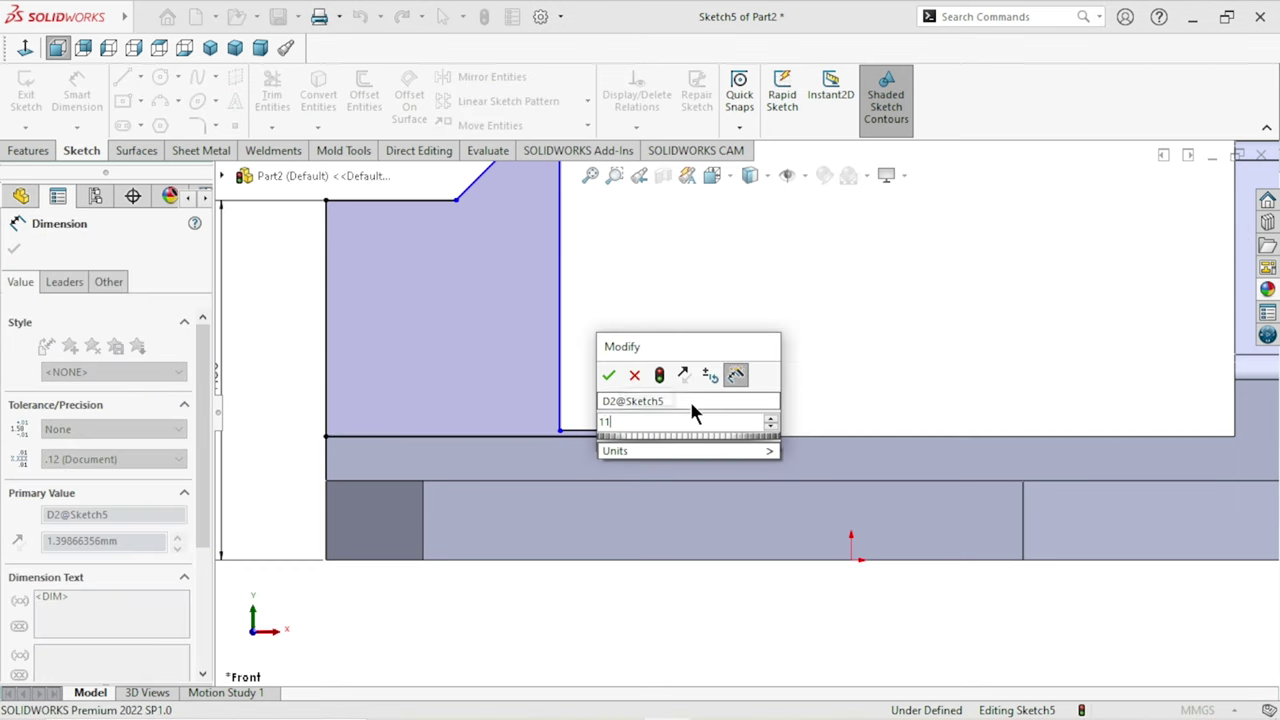
{"action": "left_click", "coordinate": [609, 374]}
{"action": "scroll", "coordinate": [743, 414], "scroll_direction": "up", "scroll_amount": 3}
{"action": "scroll", "coordinate": [815, 365], "scroll_direction": "down", "scroll_amount": 2}
{"action": "left_click_drag", "start_coordinate": [686, 262], "coordinate": [690, 420]}
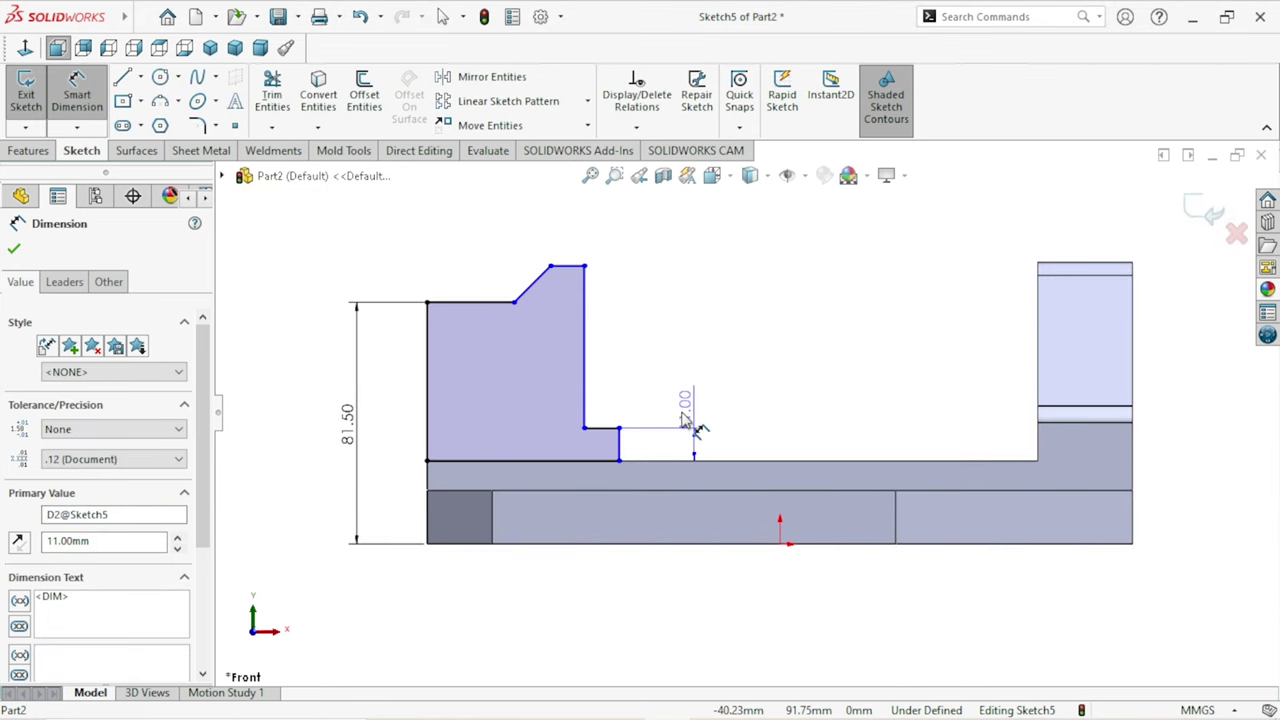
Set the notch width to 9 mm.
{"action": "left_click", "coordinate": [619, 442]}
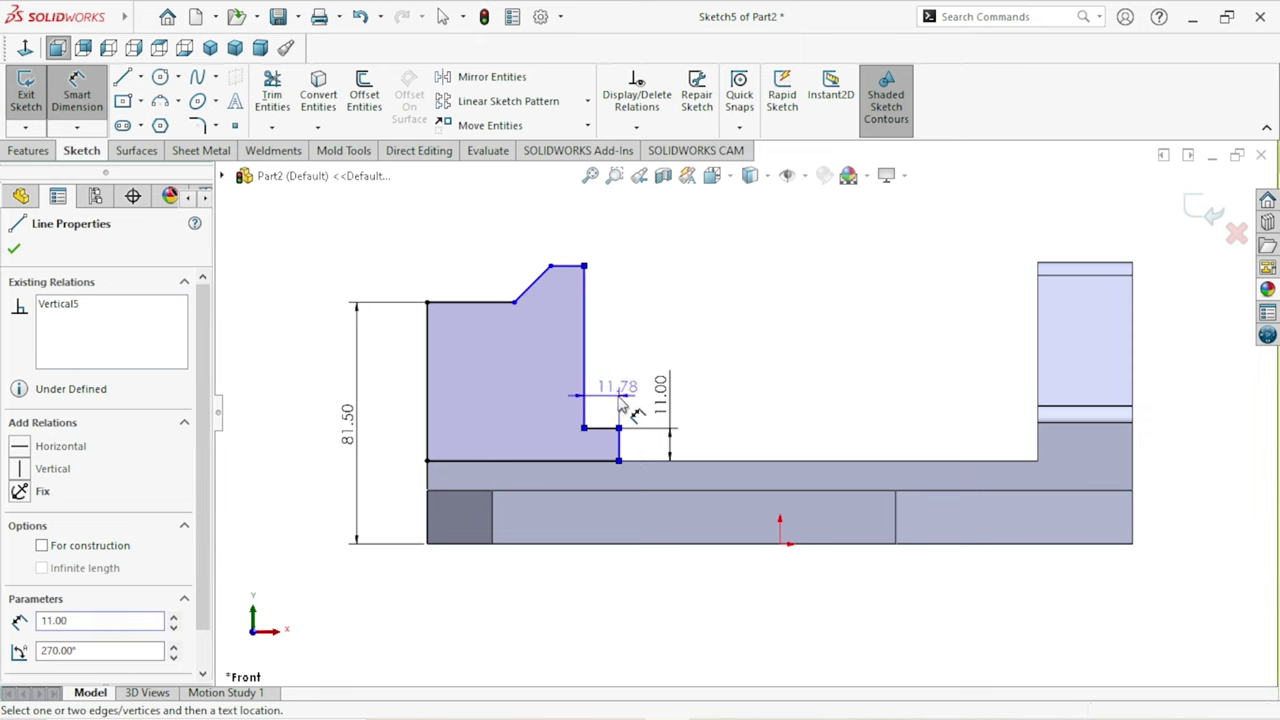
{"action": "left_click", "coordinate": [620, 405]}
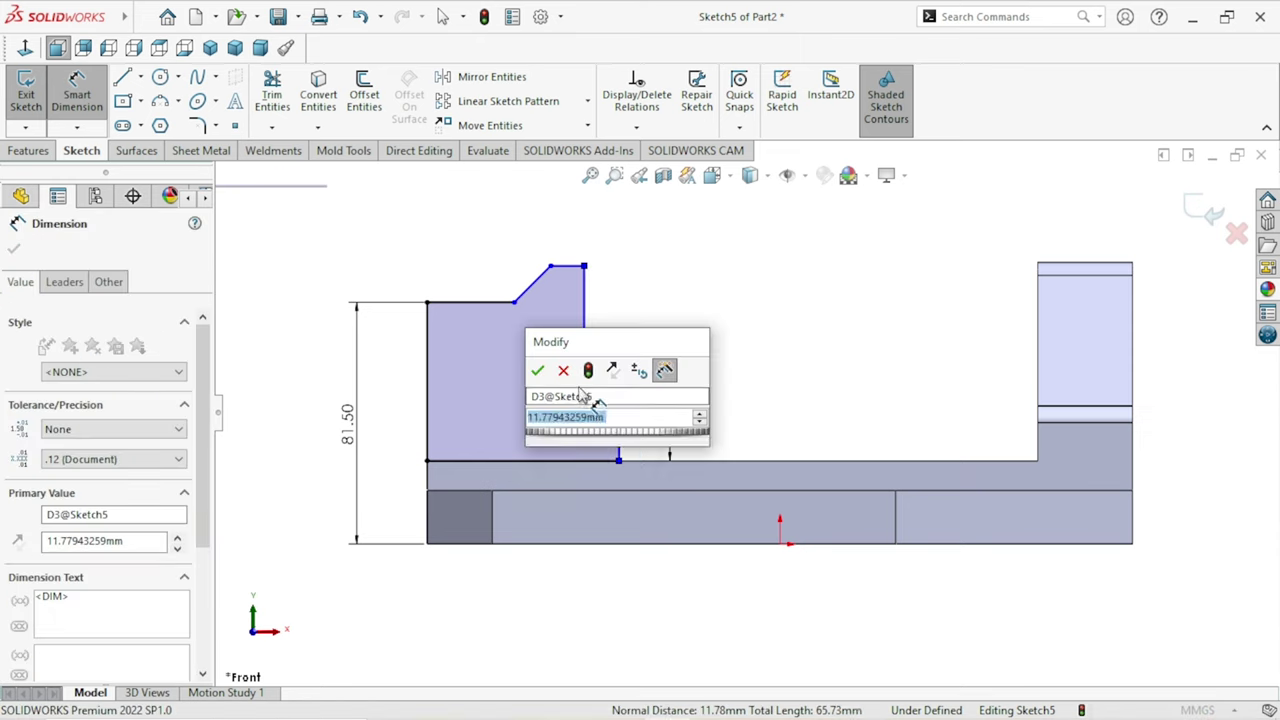
{"action": "type", "text": "9"}
{"action": "left_click", "coordinate": [537, 369]}
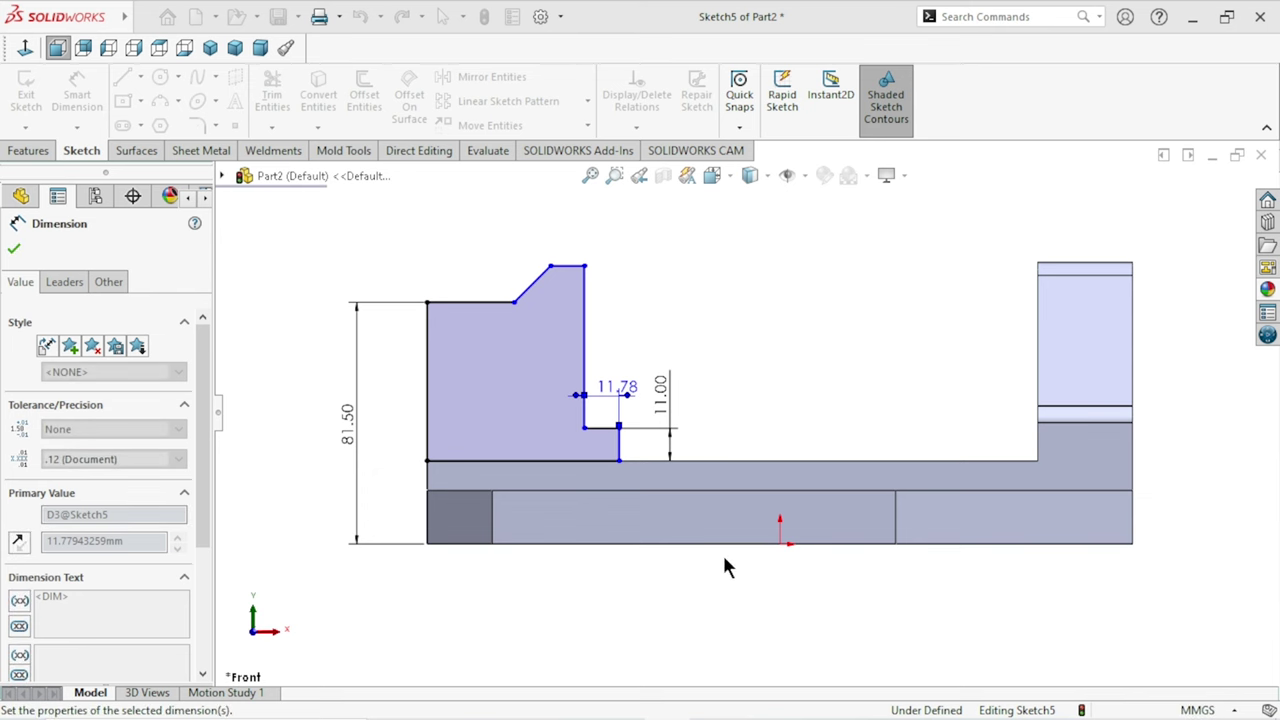
{"action": "scroll", "coordinate": [650, 400], "scroll_direction": "up", "scroll_amount": 1}
{"action": "scroll", "coordinate": [650, 357], "scroll_direction": "down", "scroll_amount": 3}
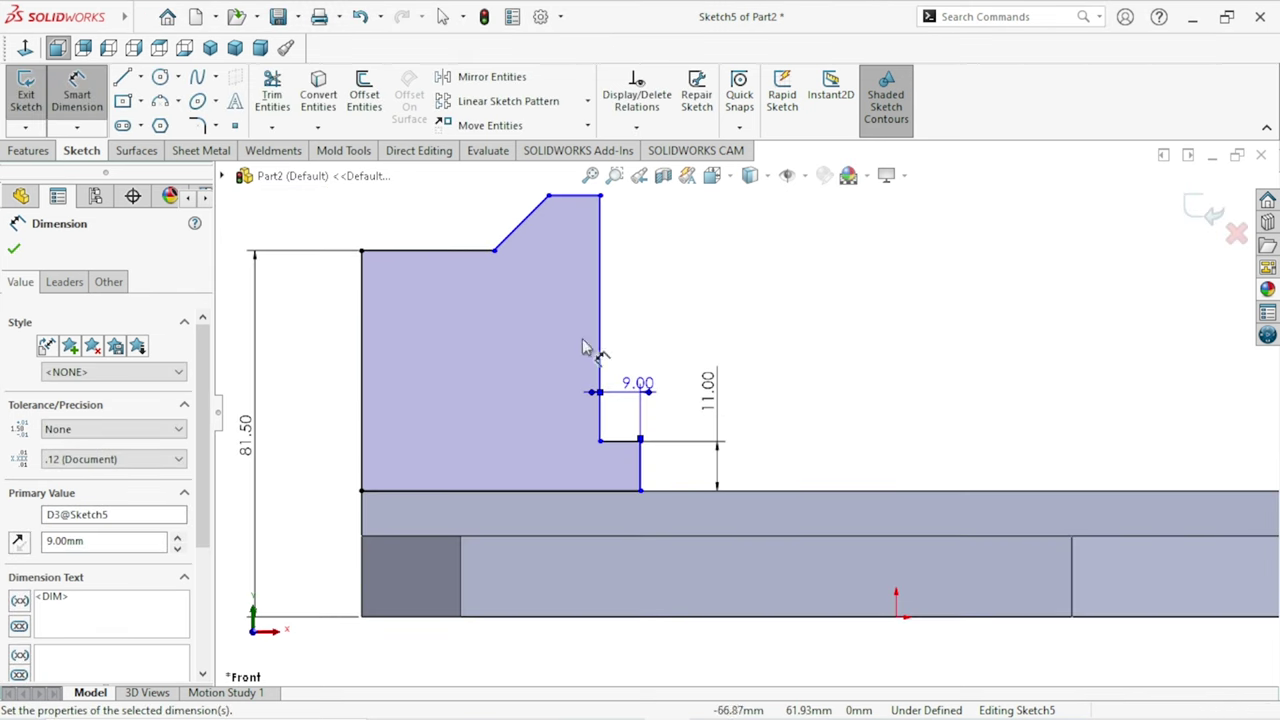
{"action": "scroll", "coordinate": [455, 342], "scroll_direction": "up", "scroll_amount": 1}
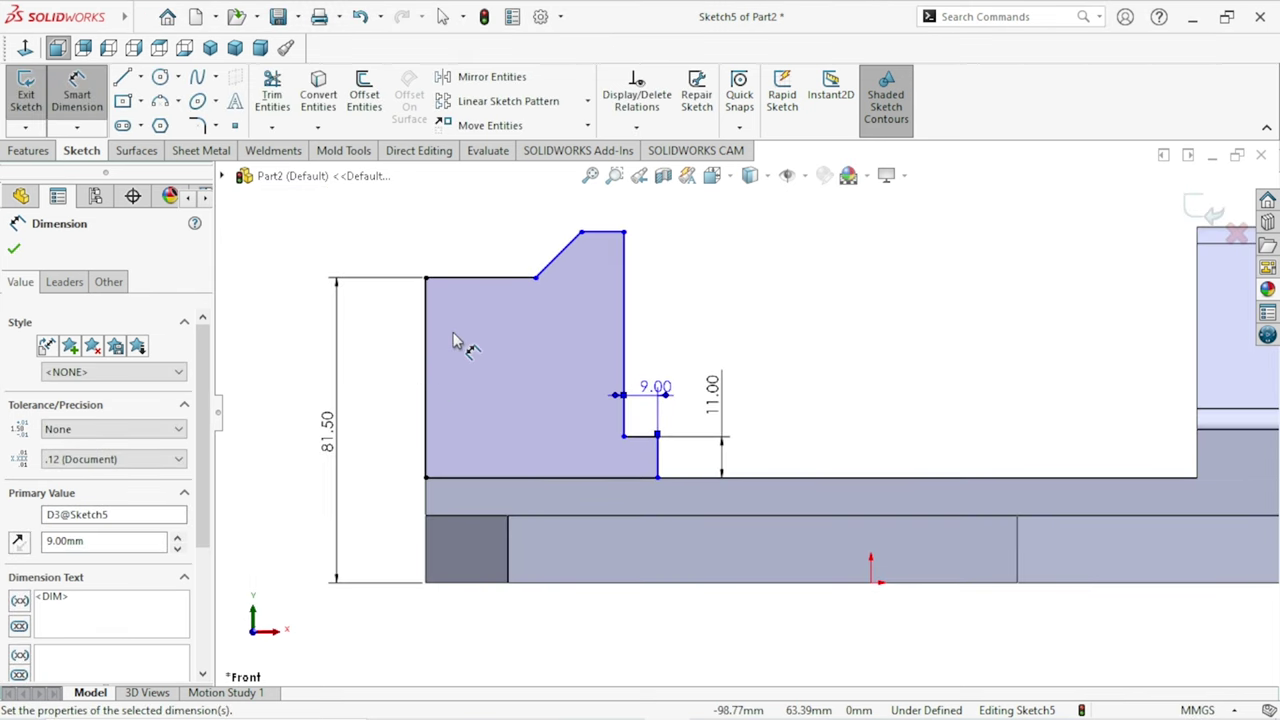
Set the jaw's bottom width to 46 mm.
{"action": "left_click", "coordinate": [426, 400]}
{"action": "left_click", "coordinate": [657, 465]}
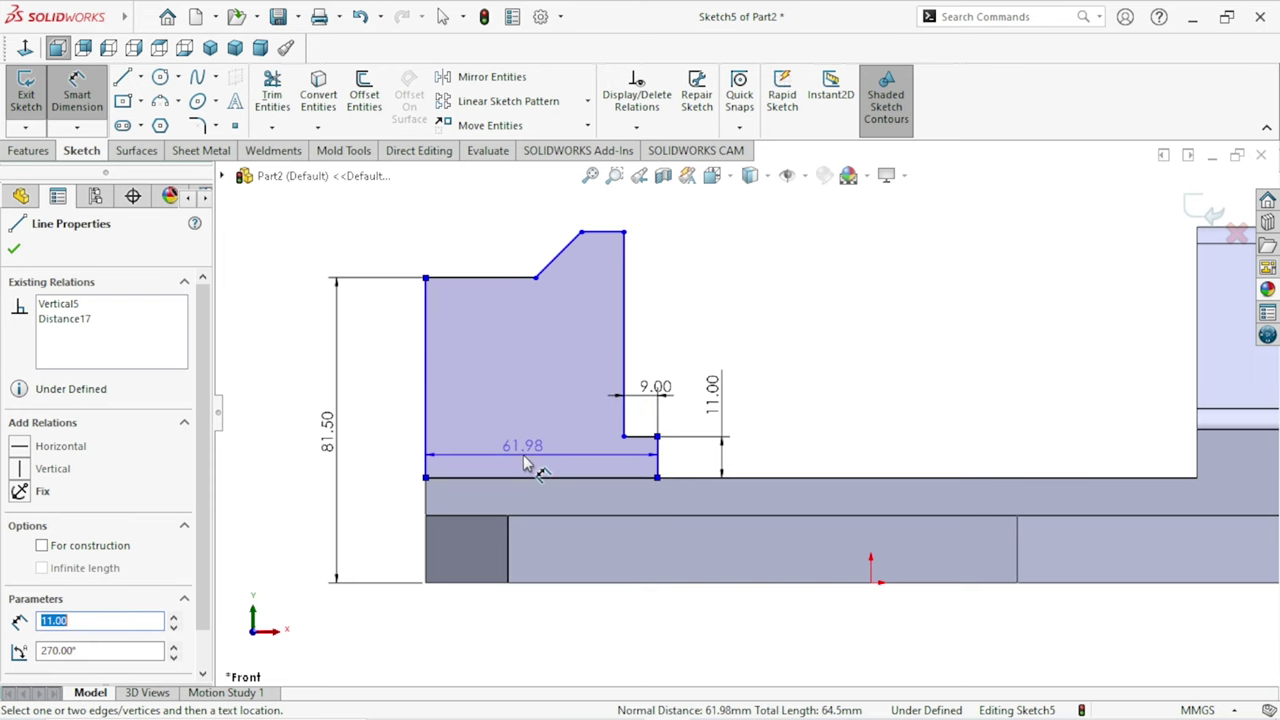
{"action": "left_click", "coordinate": [522, 454]}
{"action": "left_click", "coordinate": [524, 450]}
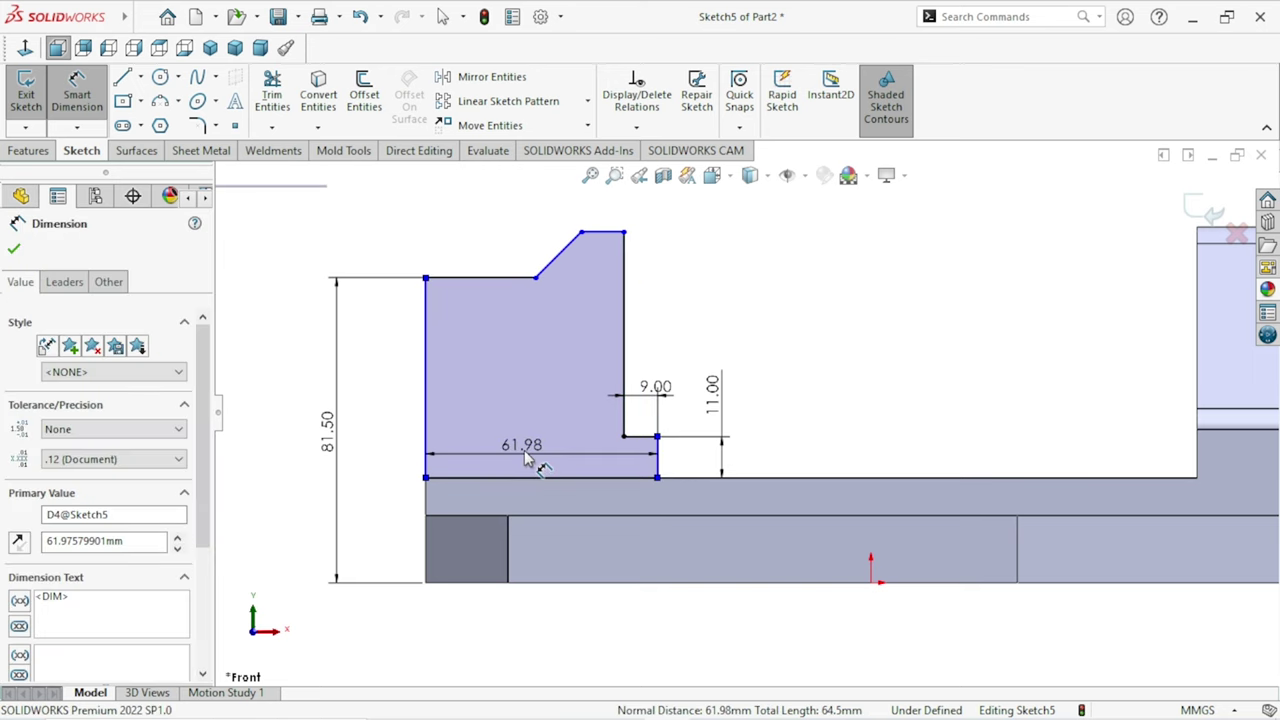
{"action": "type", "text": "46"}
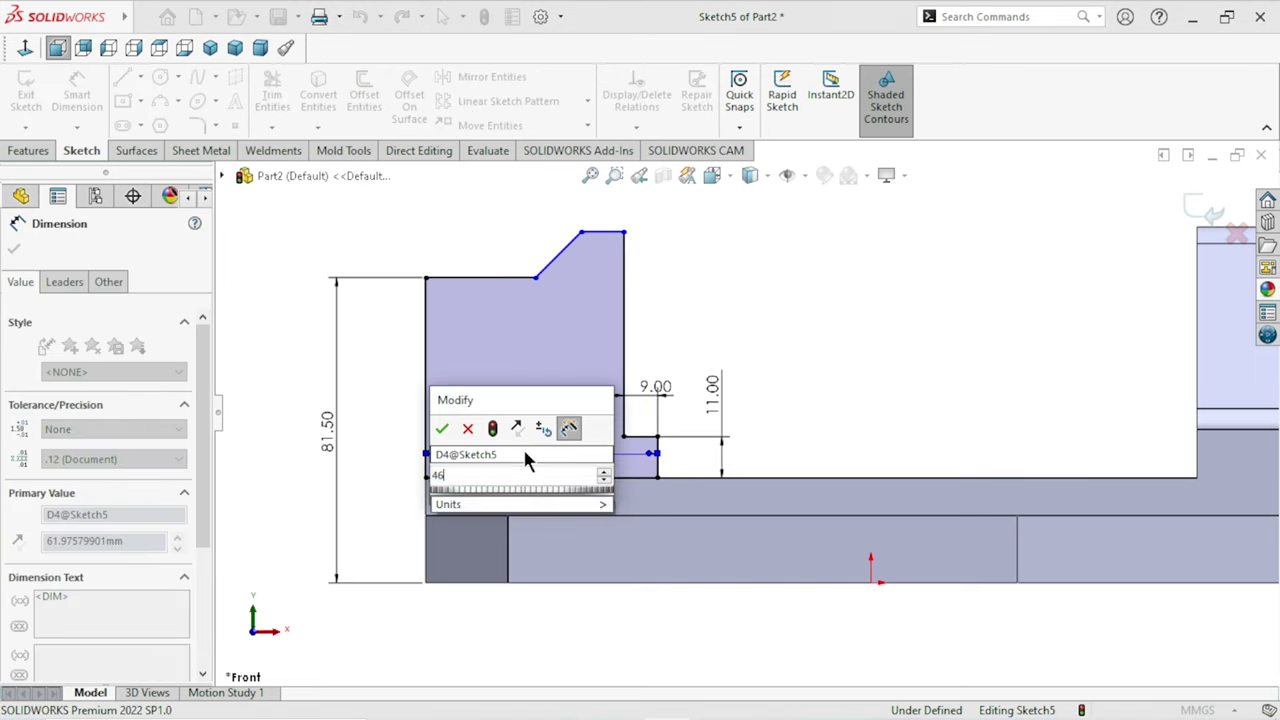
{"action": "left_click", "coordinate": [443, 429]}
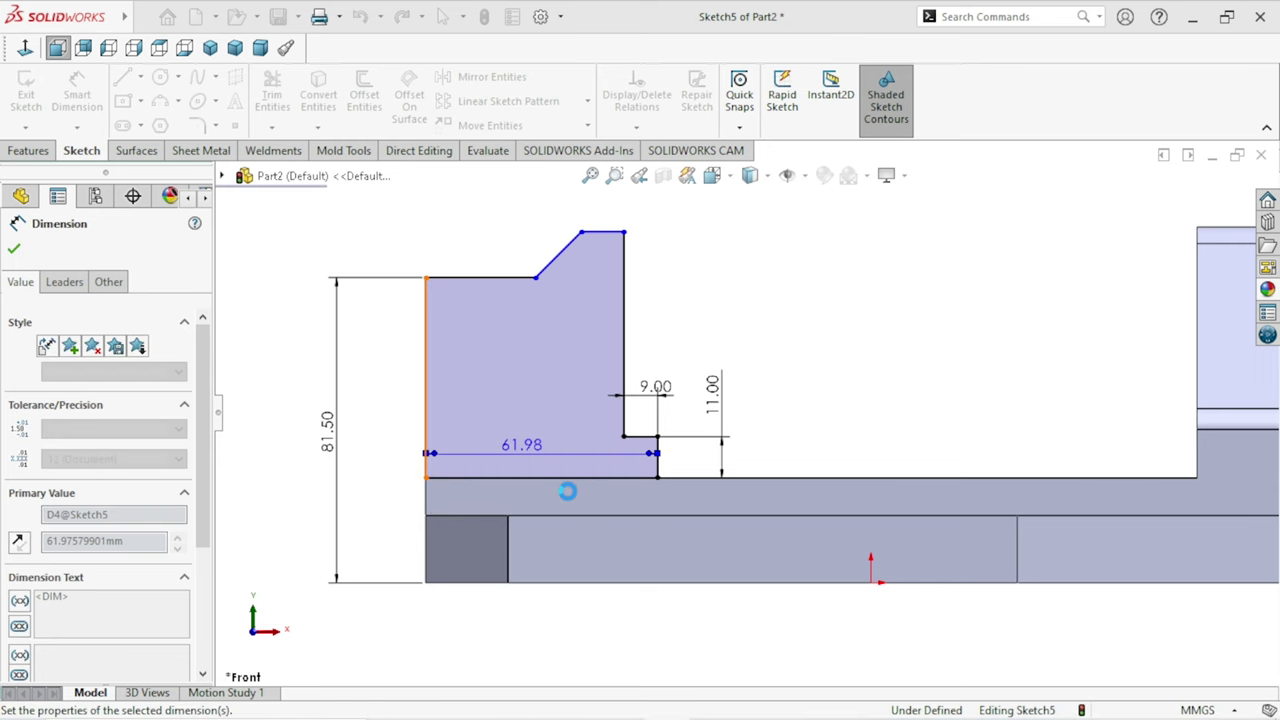
{"action": "key", "text": "f"}
{"action": "scroll", "coordinate": [630, 343], "scroll_direction": "down", "scroll_amount": 1}
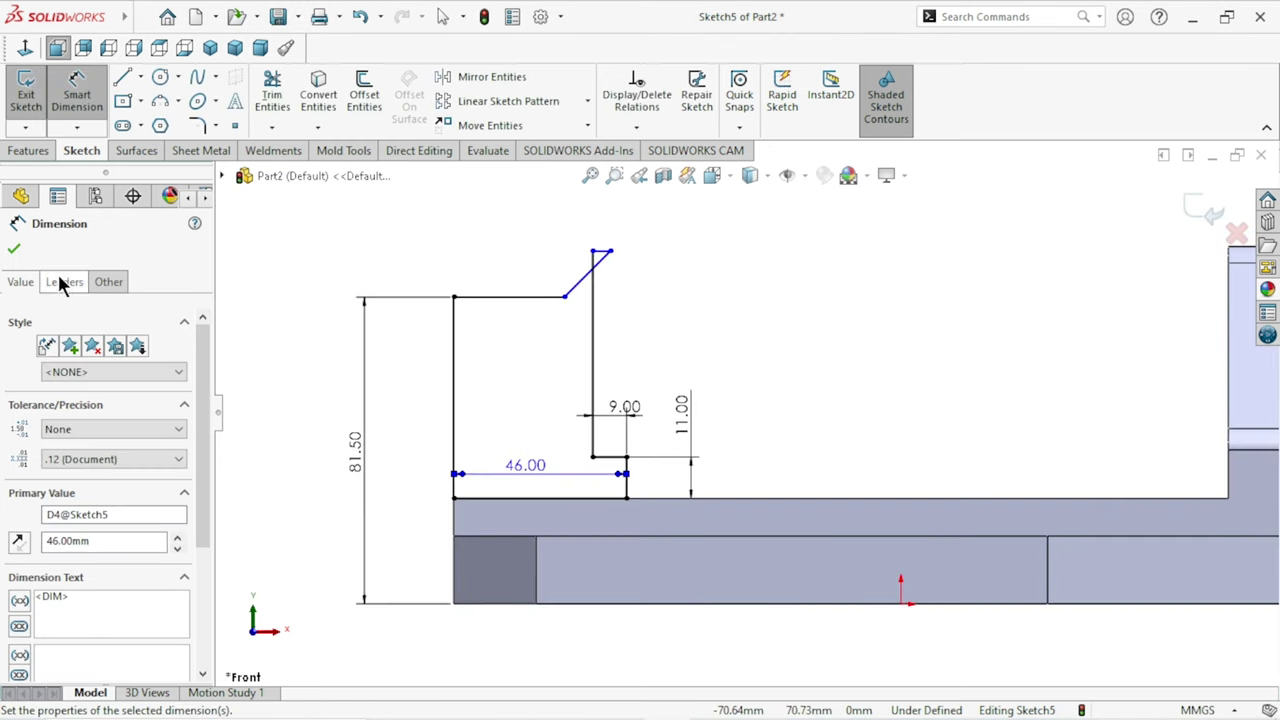
{"action": "left_click", "coordinate": [14, 251]}
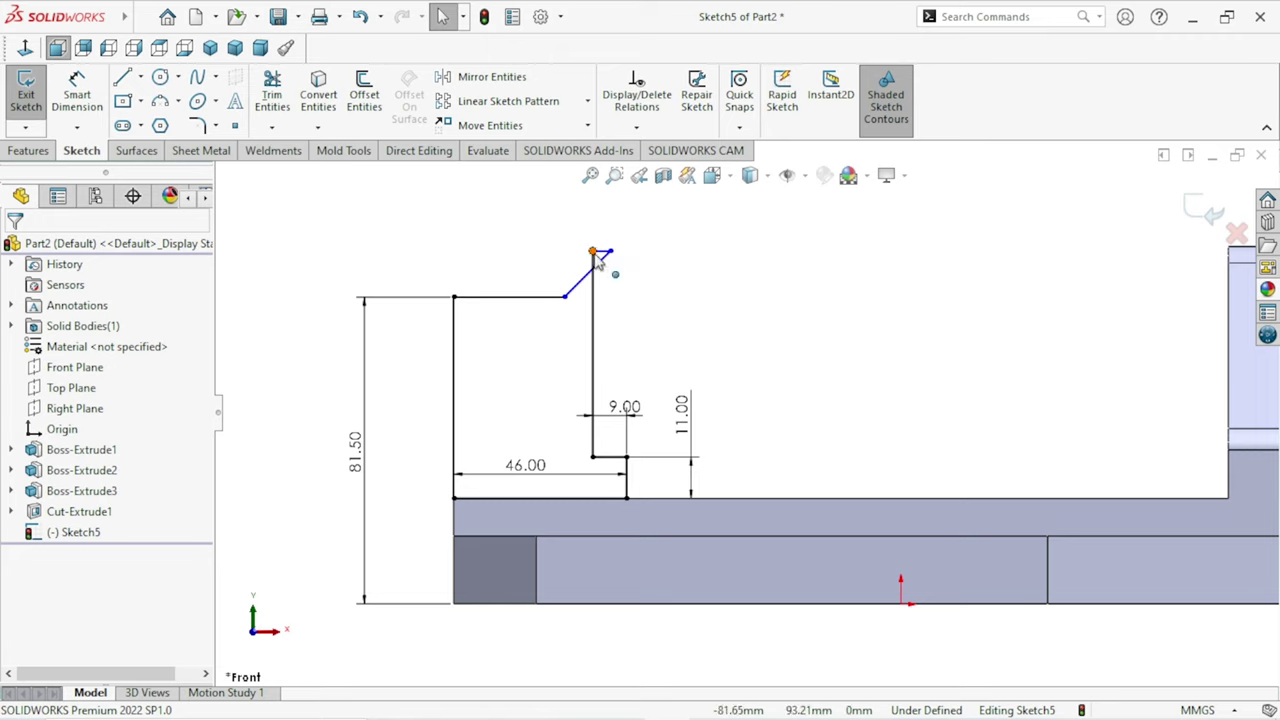
Close the profile by joining the sloped line's endpoint, and dimension the top edge 25 mm.
{"action": "left_click_drag", "start_coordinate": [604, 258], "coordinate": [578, 260]}
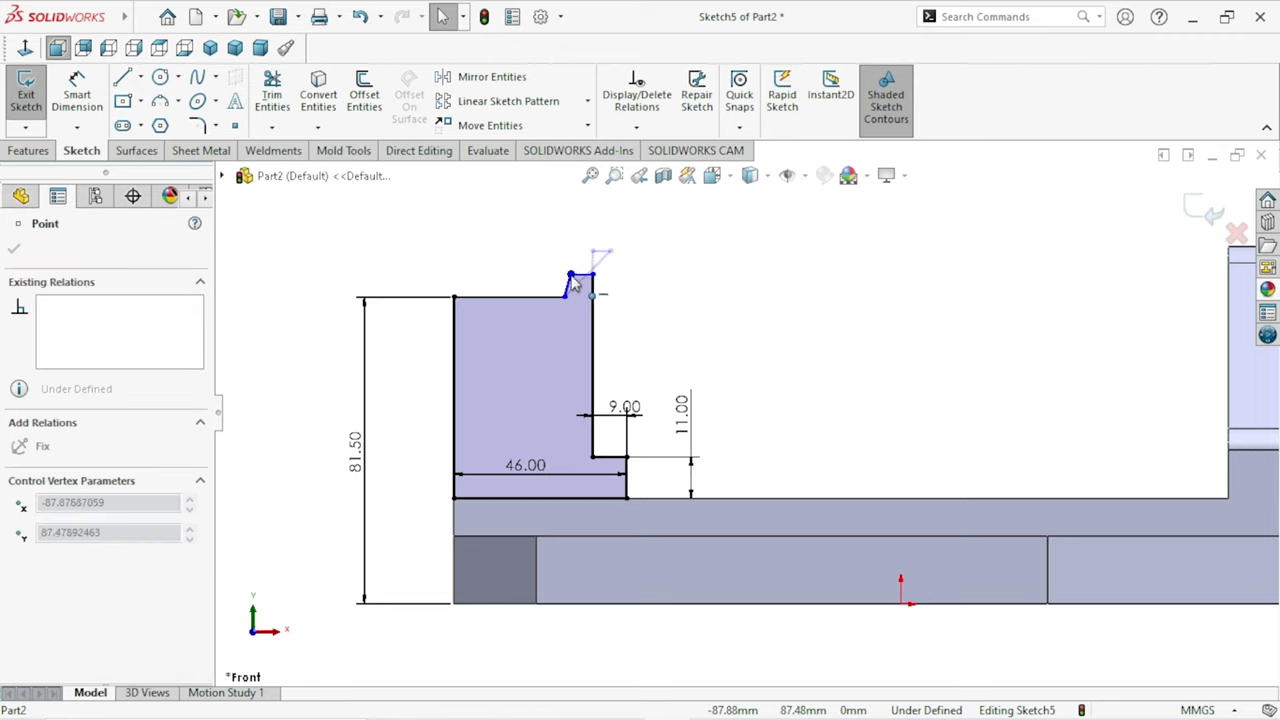
{"action": "left_click", "coordinate": [686, 316]}
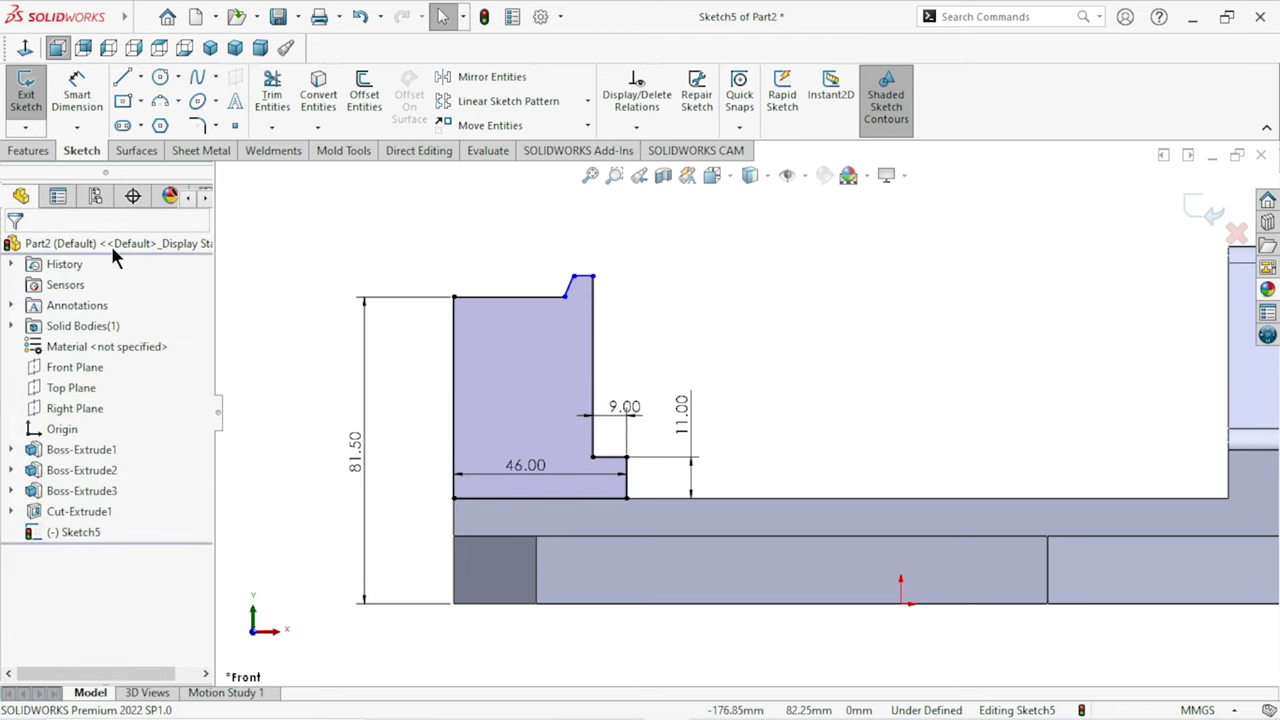
{"action": "left_click", "coordinate": [60, 100]}
{"action": "left_click", "coordinate": [483, 298]}
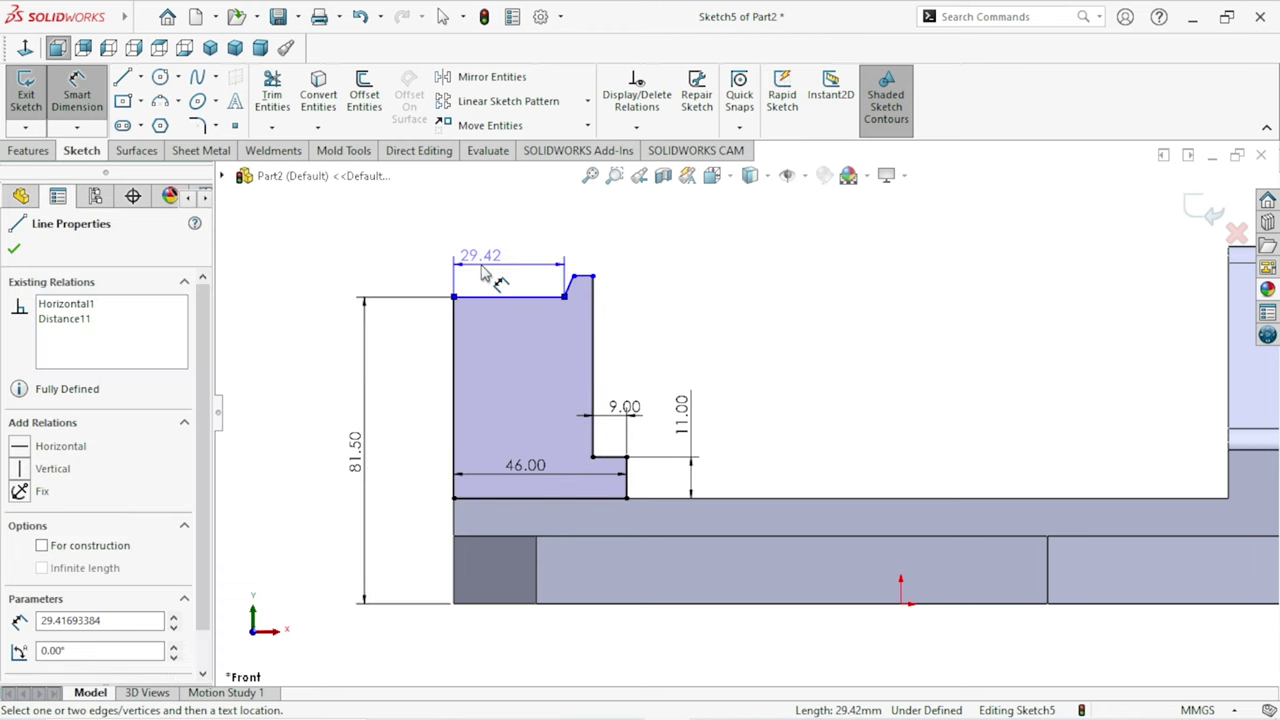
{"action": "left_click", "coordinate": [483, 274]}
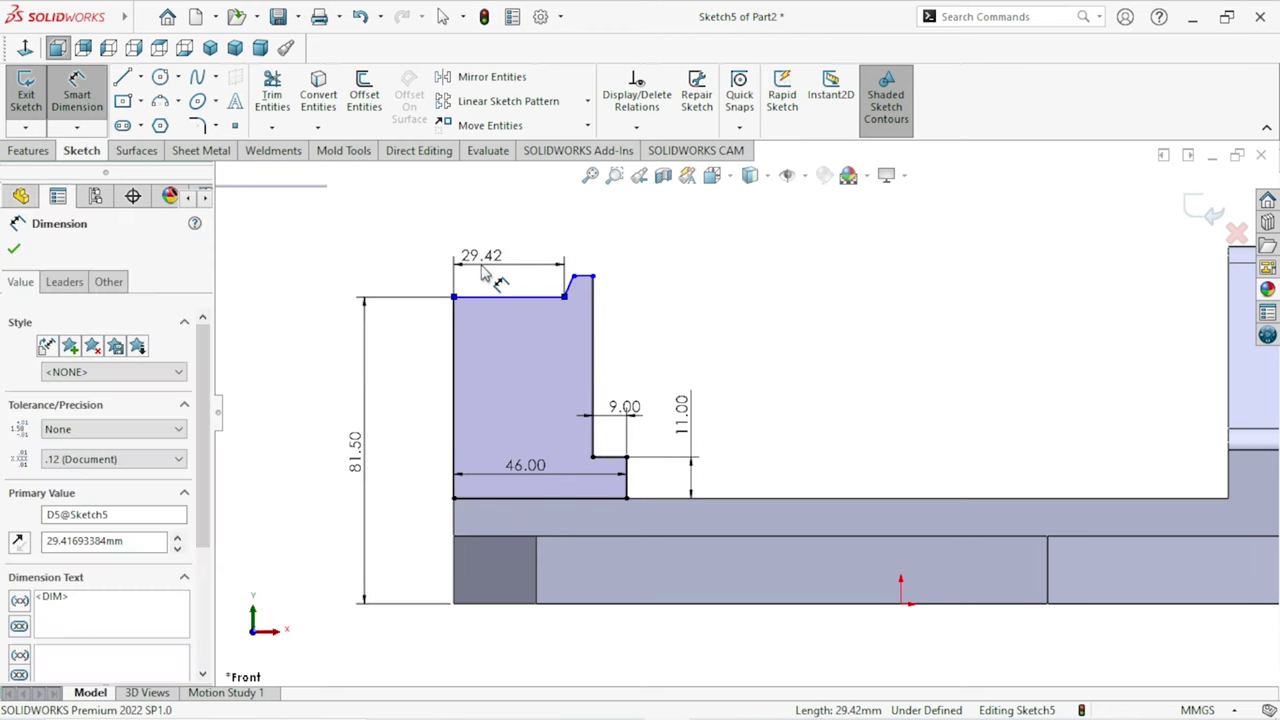
{"action": "type", "text": "25"}
{"action": "key", "text": "Return"}
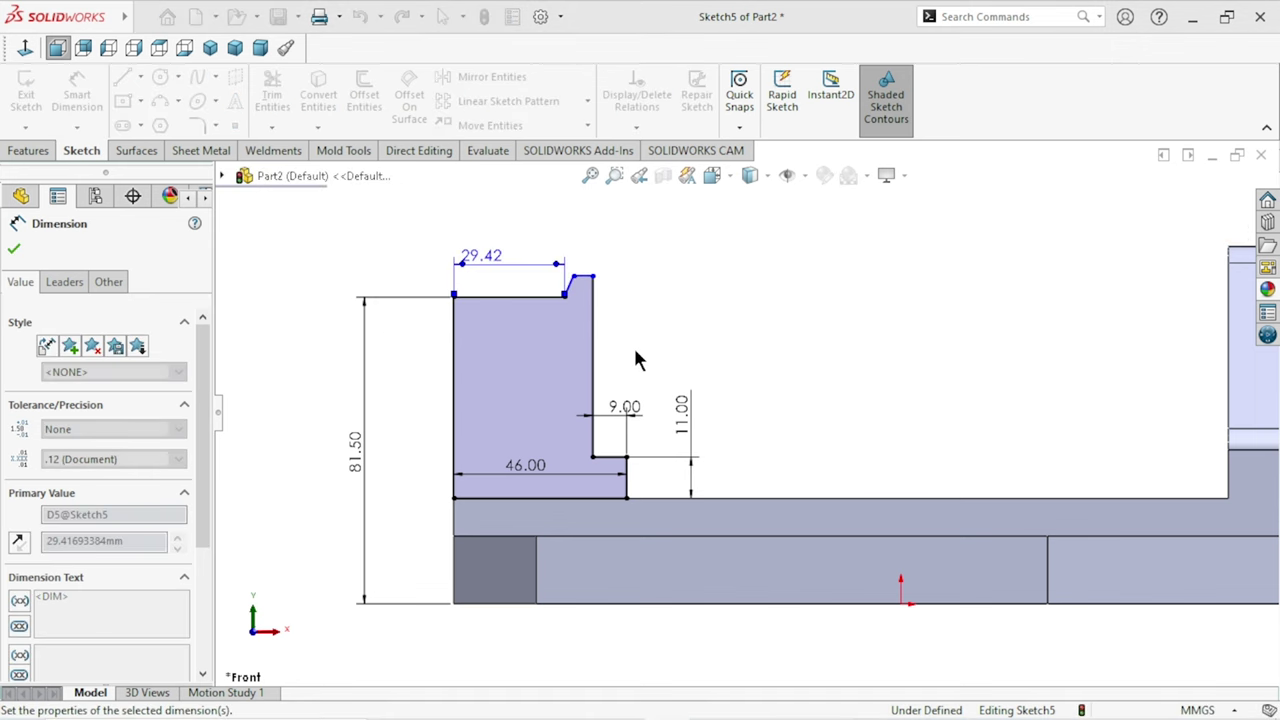
{"action": "type", "text": "25"}
{"action": "key", "text": "Return"}
Set the short top edge to 8 mm and the raised step height to 7 mm.
{"action": "scroll", "coordinate": [573, 270], "scroll_direction": "down", "scroll_amount": 3}
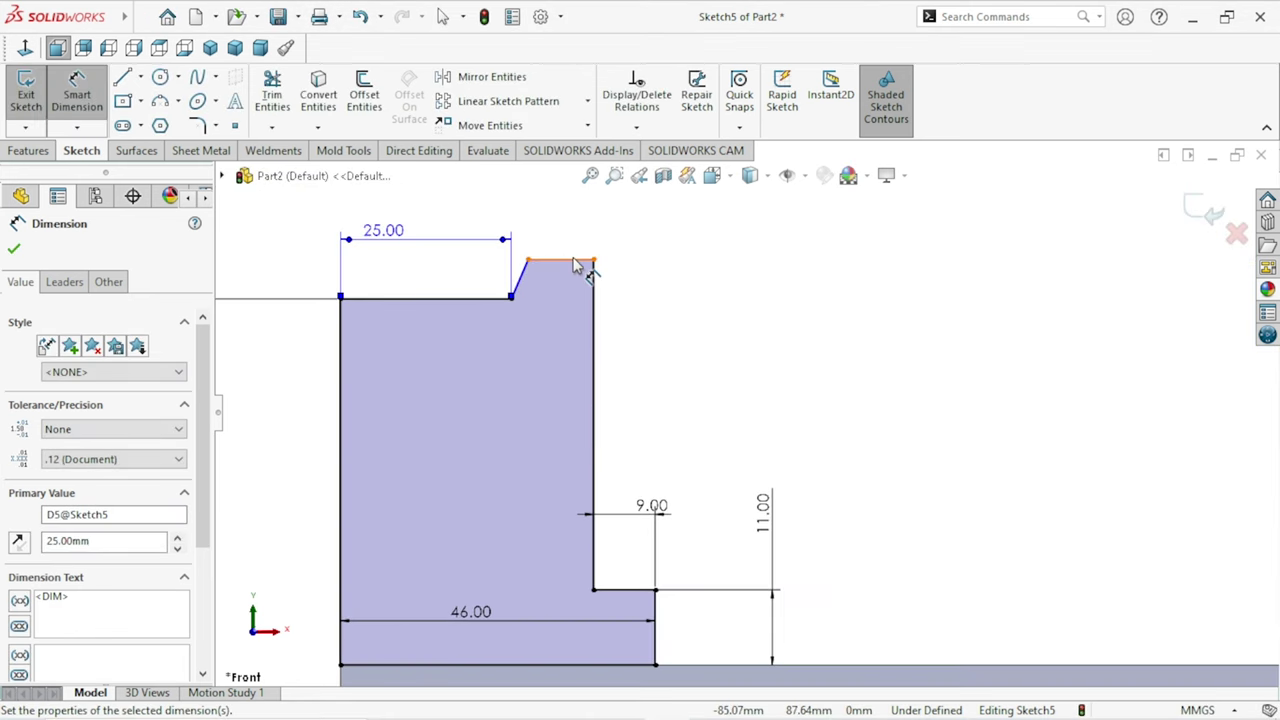
{"action": "left_click", "coordinate": [578, 259]}
{"action": "left_click", "coordinate": [578, 236]}
{"action": "type", "text": "8"}
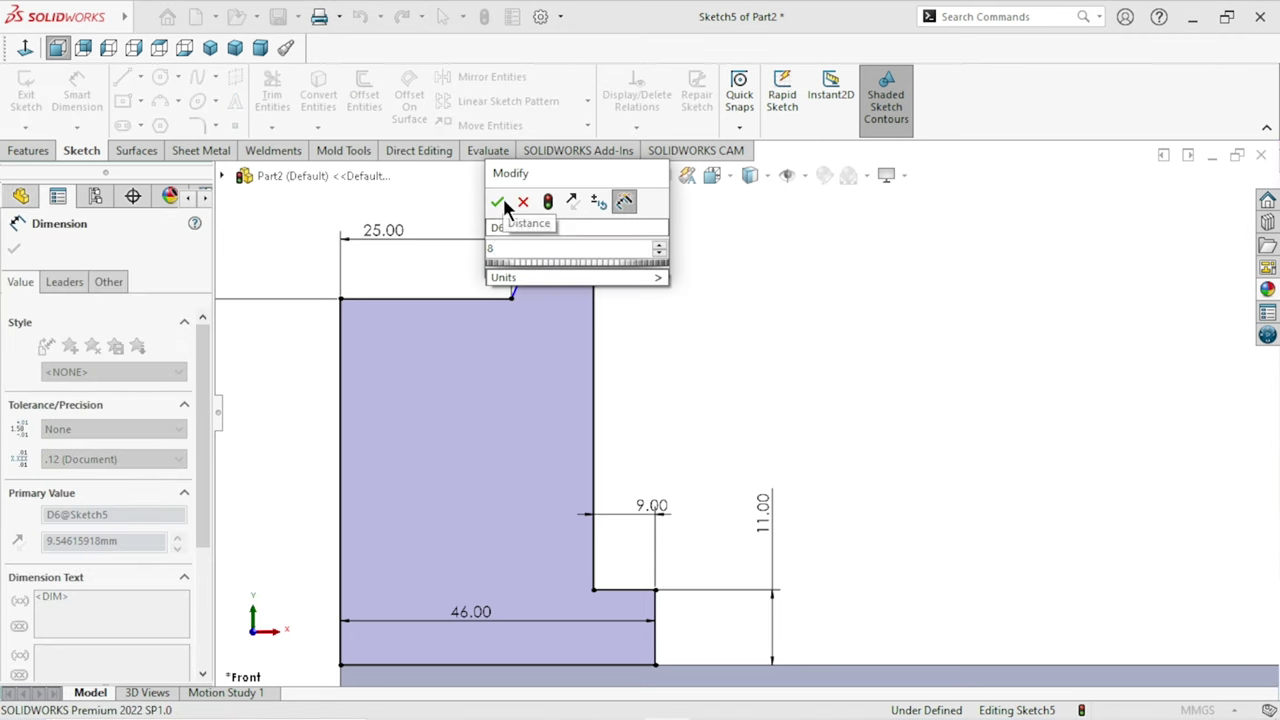
{"action": "left_click", "coordinate": [500, 199]}
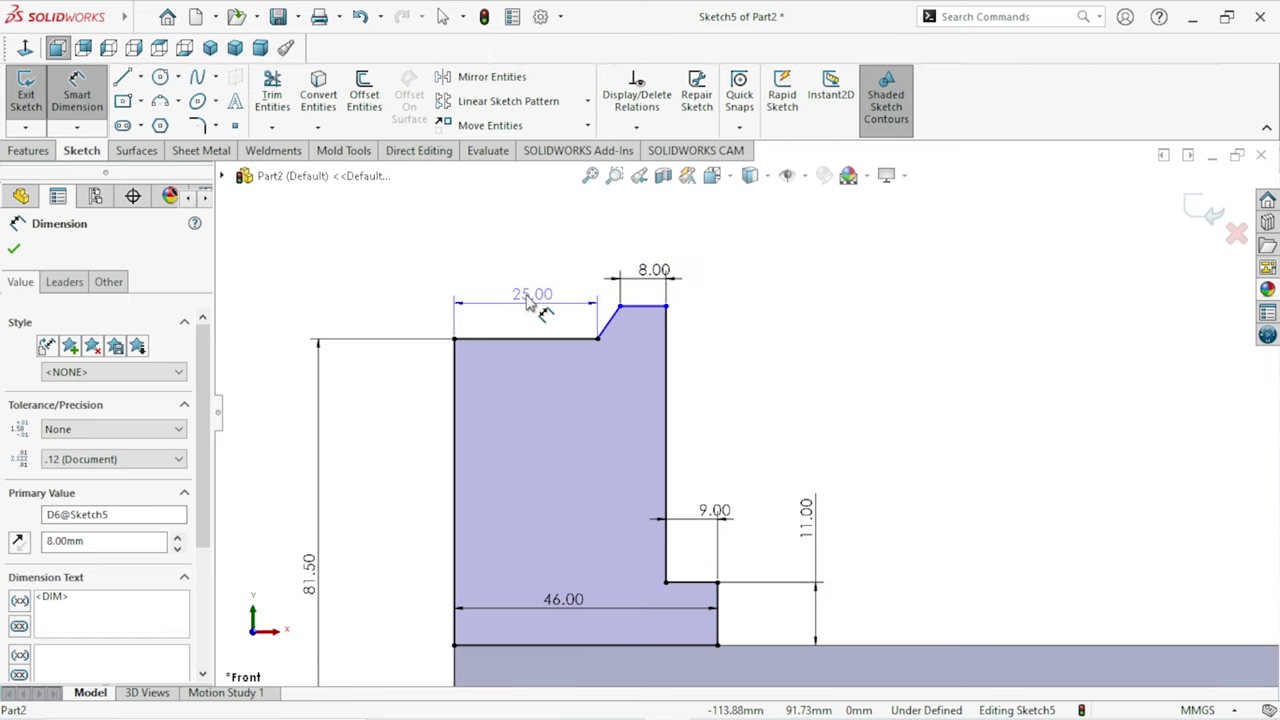
{"action": "left_click", "coordinate": [570, 340]}
{"action": "left_click", "coordinate": [570, 343]}
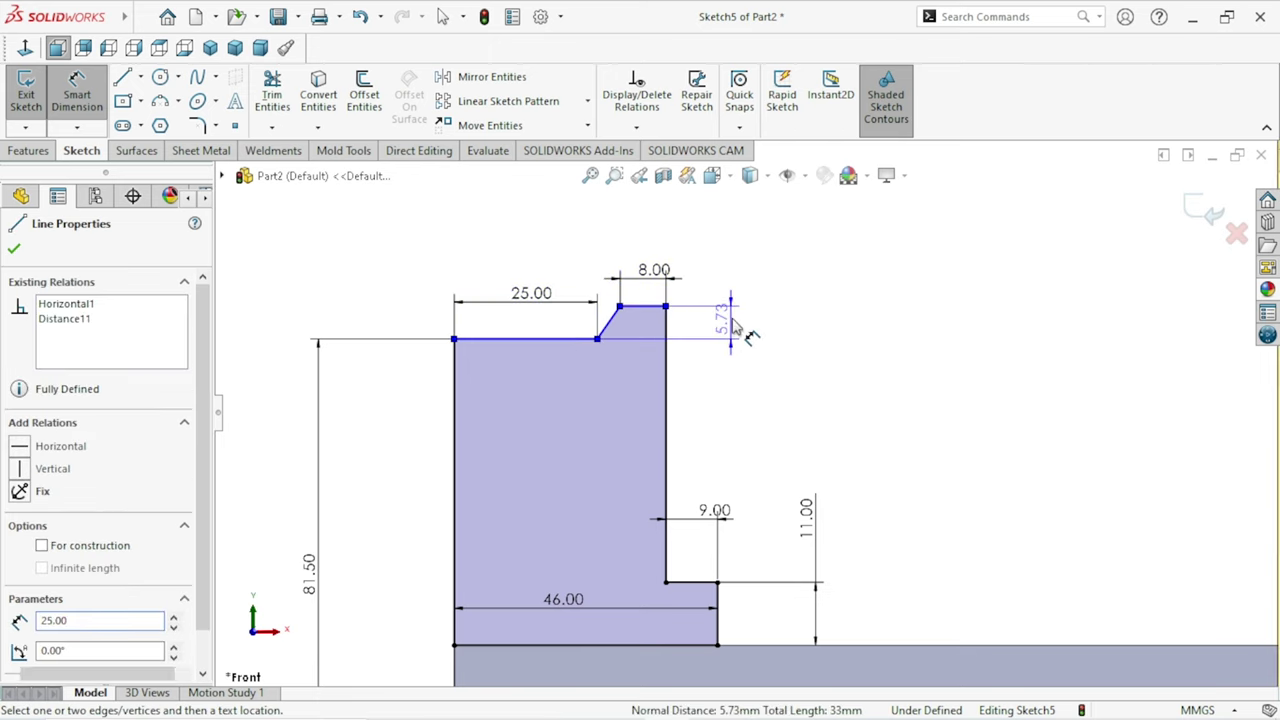
{"action": "left_click", "coordinate": [736, 327]}
{"action": "left_click", "coordinate": [735, 325]}
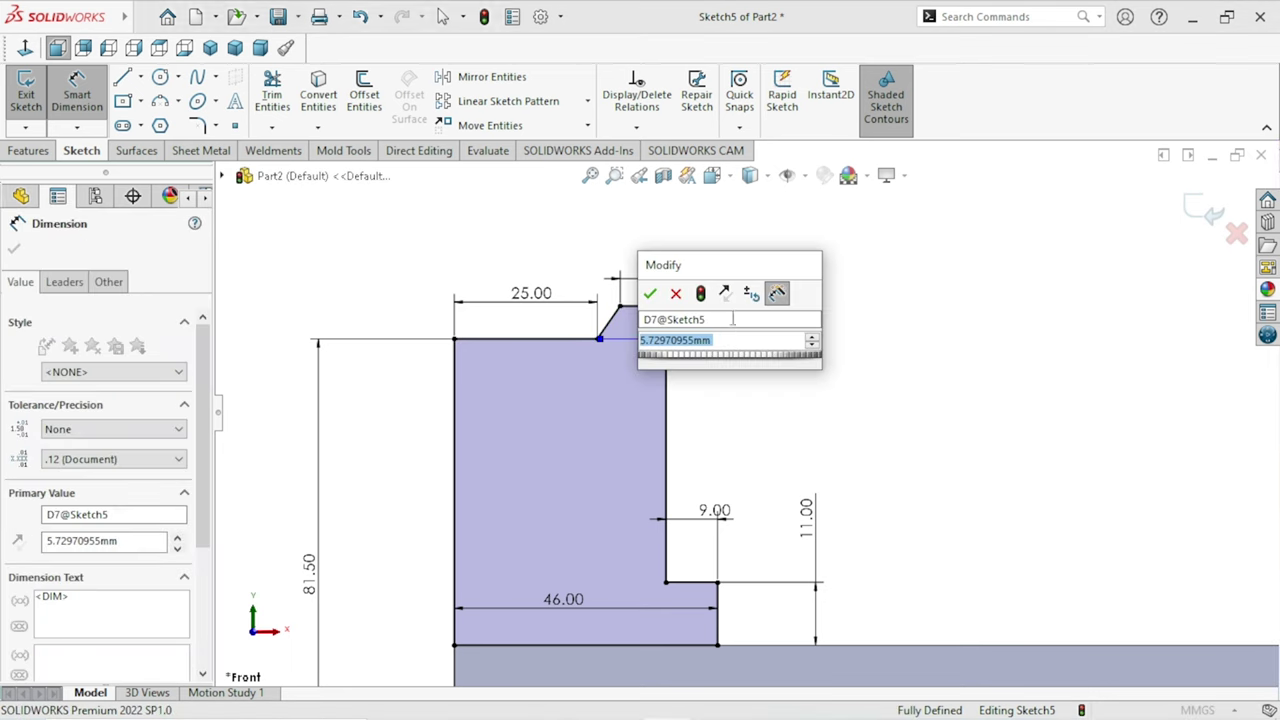
{"action": "type", "text": "7"}
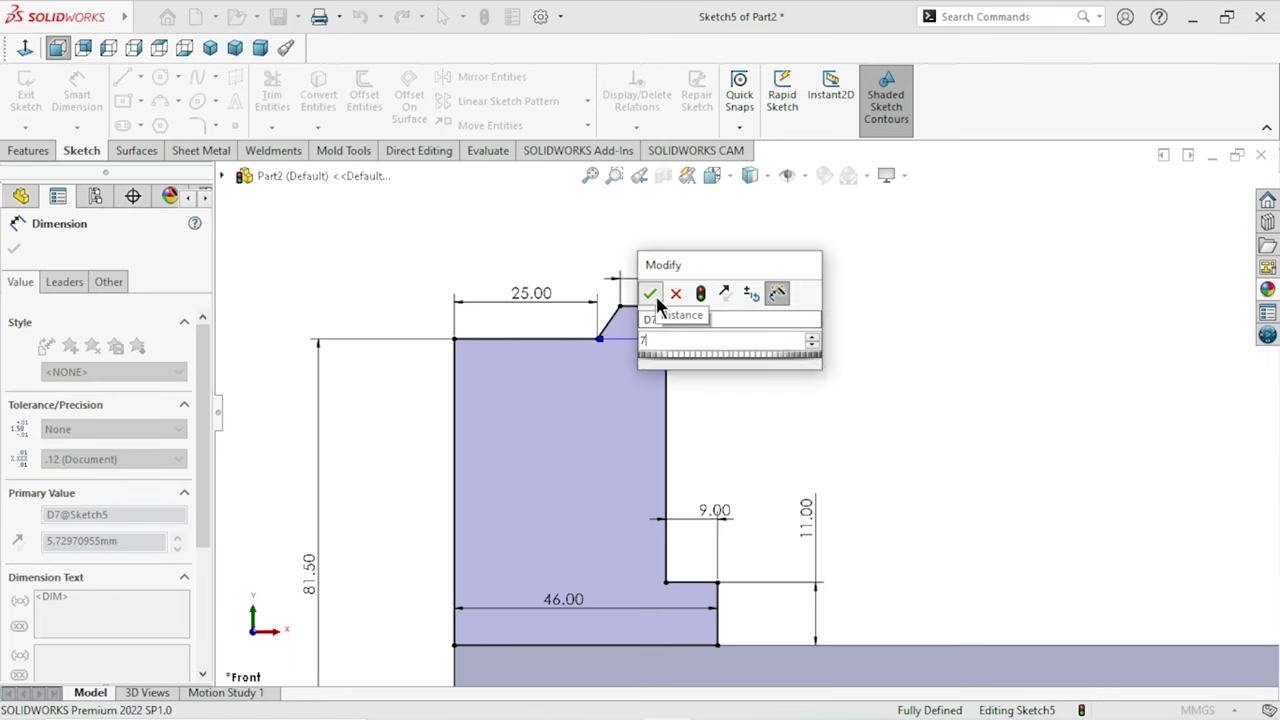
{"action": "left_click", "coordinate": [650, 292]}
{"action": "scroll", "coordinate": [700, 500], "scroll_direction": "up", "scroll_amount": 3}
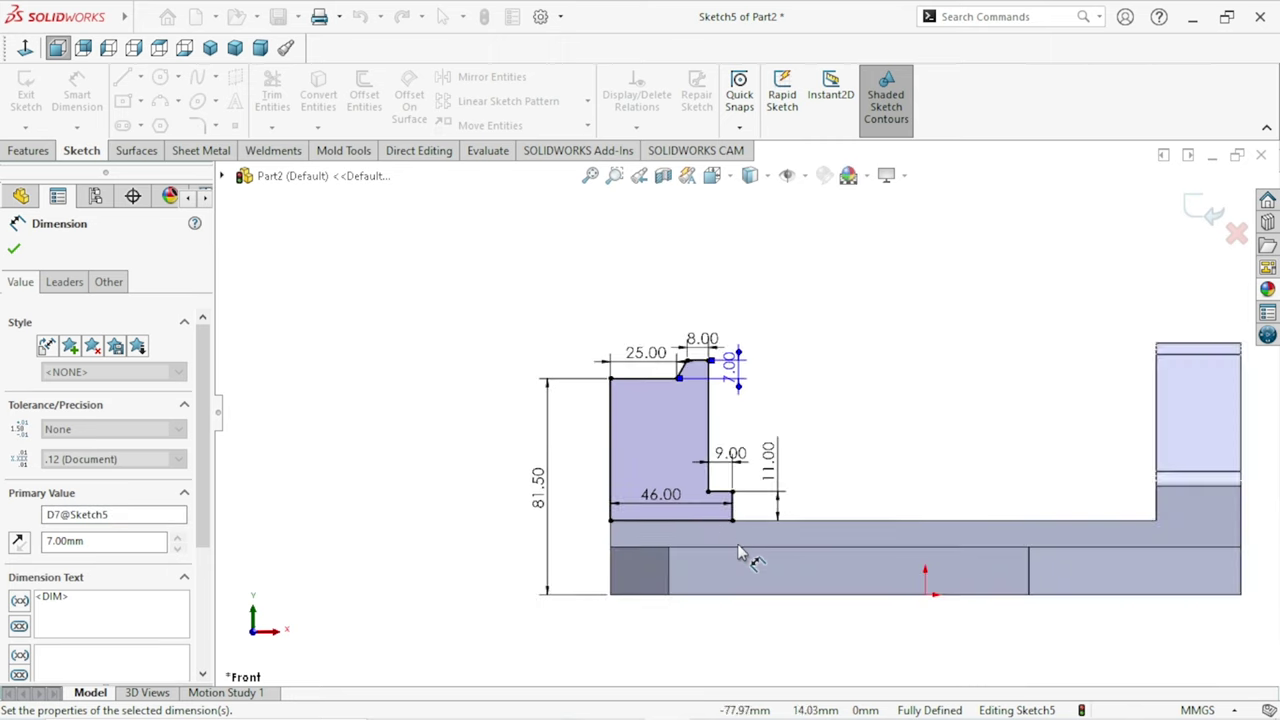
{"action": "scroll", "coordinate": [852, 465], "scroll_direction": "down", "scroll_amount": 1}
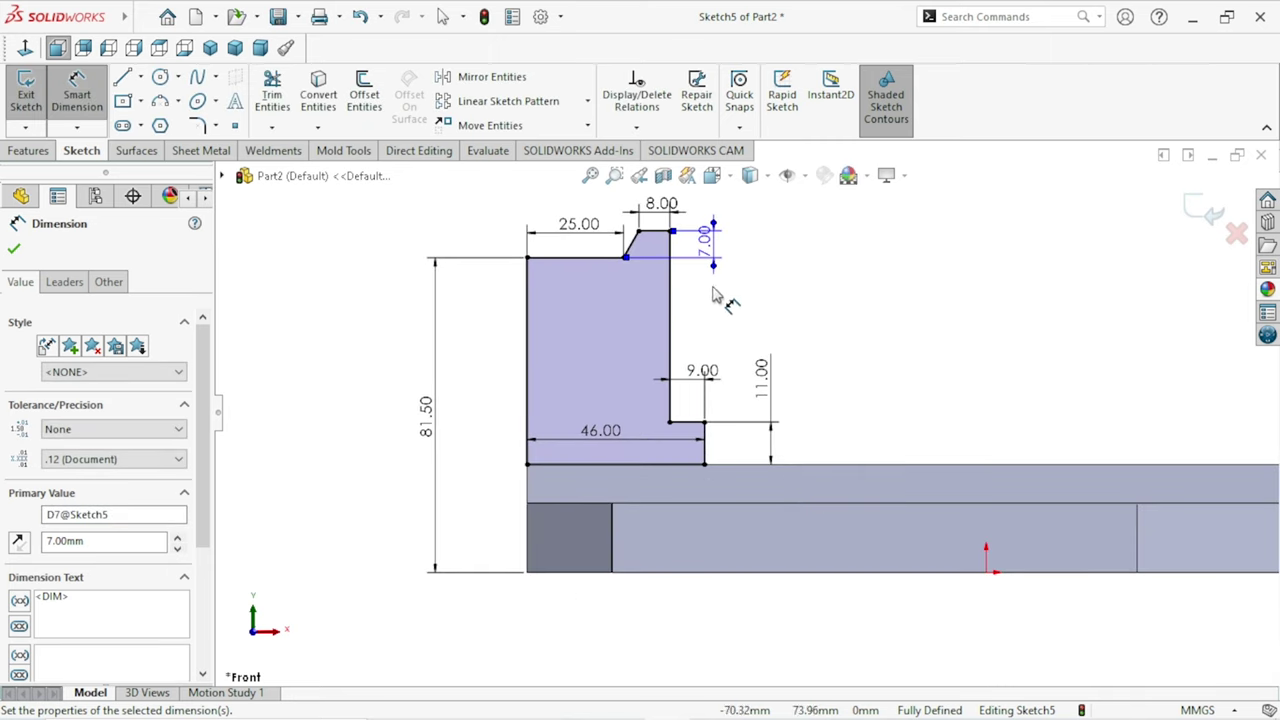
Add driven reference dimensions of 49.50, 37 and 53.50 mm.
{"action": "left_click", "coordinate": [655, 232]}
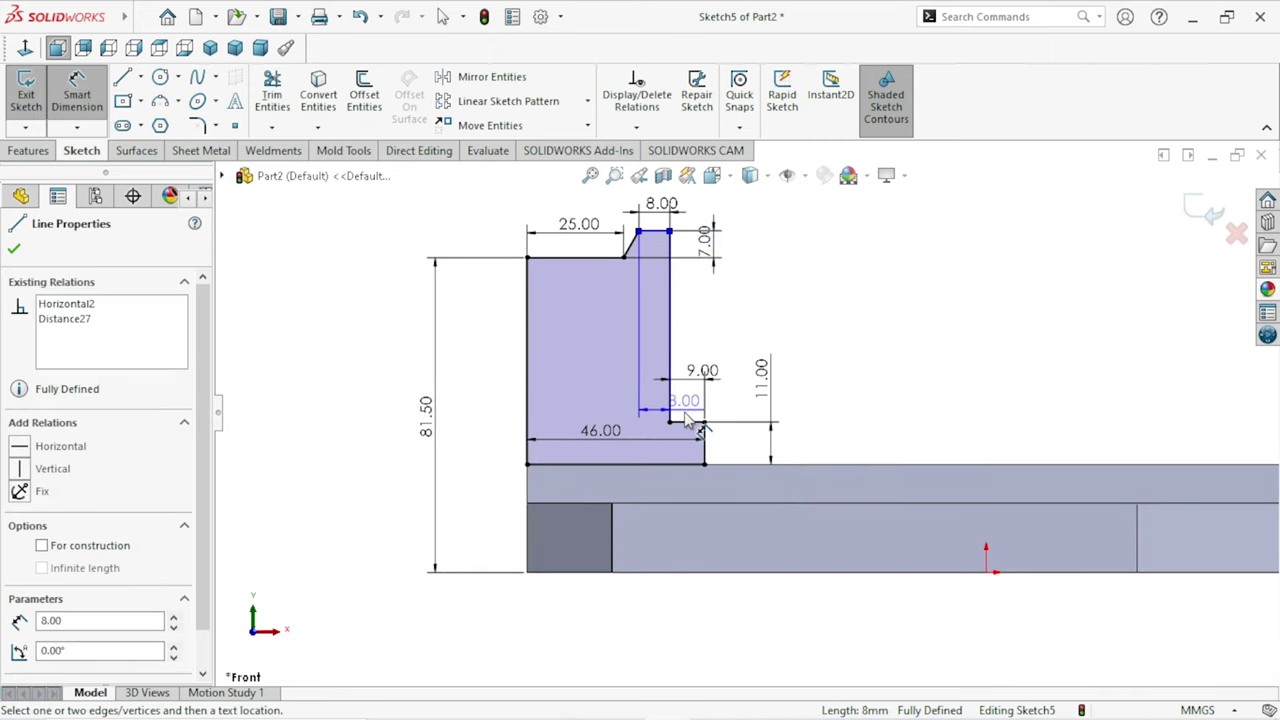
{"action": "left_click", "coordinate": [686, 421]}
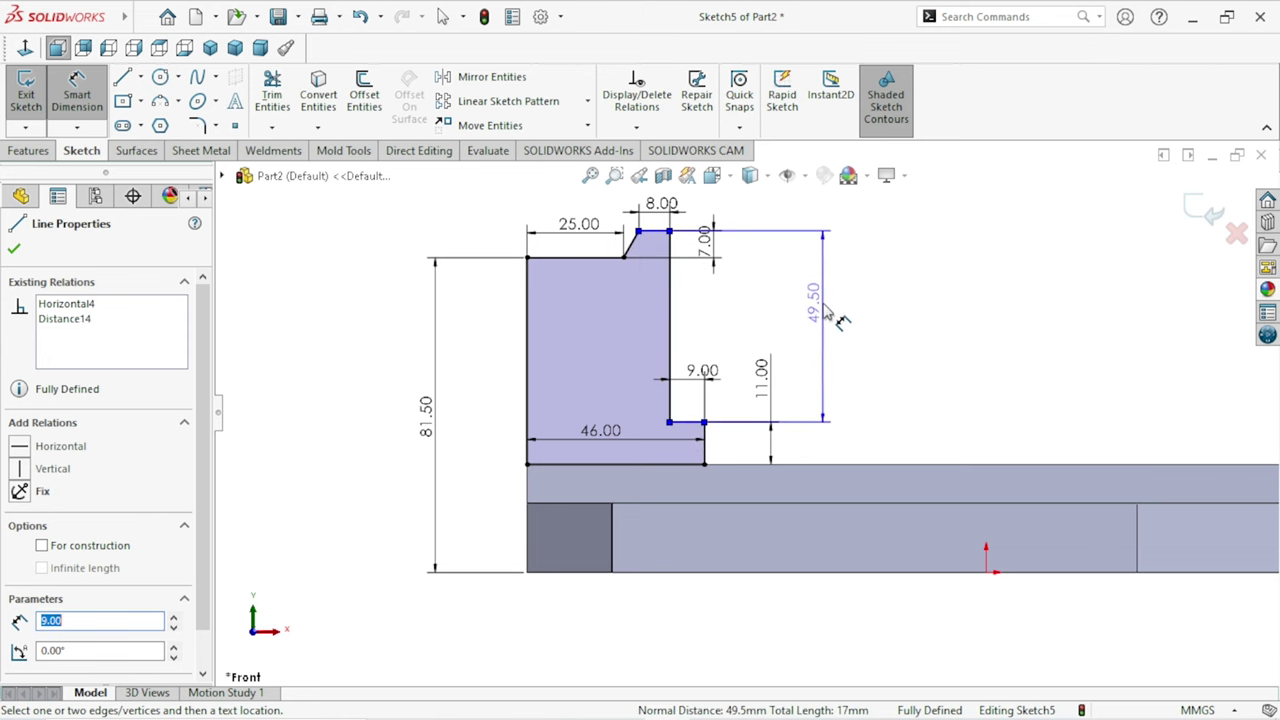
{"action": "left_click", "coordinate": [838, 323]}
{"action": "left_click", "coordinate": [407, 145]}
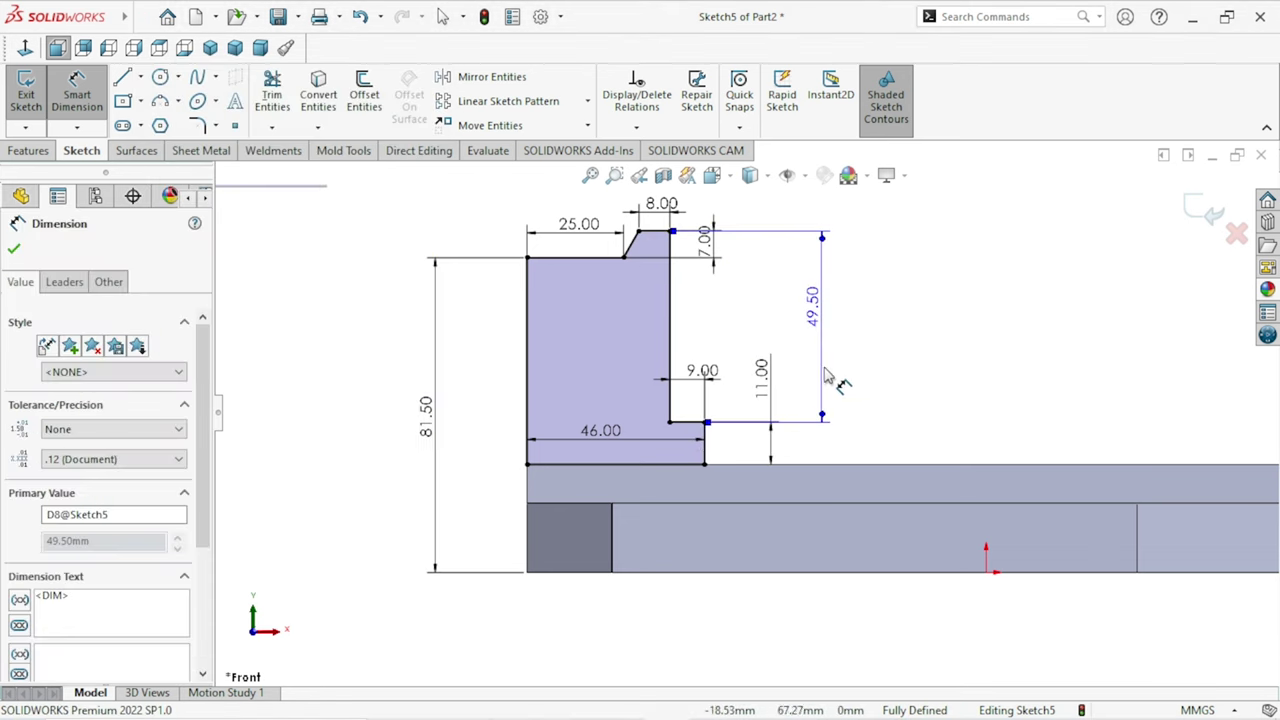
{"action": "scroll", "coordinate": [826, 386], "scroll_direction": "up", "scroll_amount": 3}
{"action": "scroll", "coordinate": [835, 382], "scroll_direction": "down", "scroll_amount": 2}
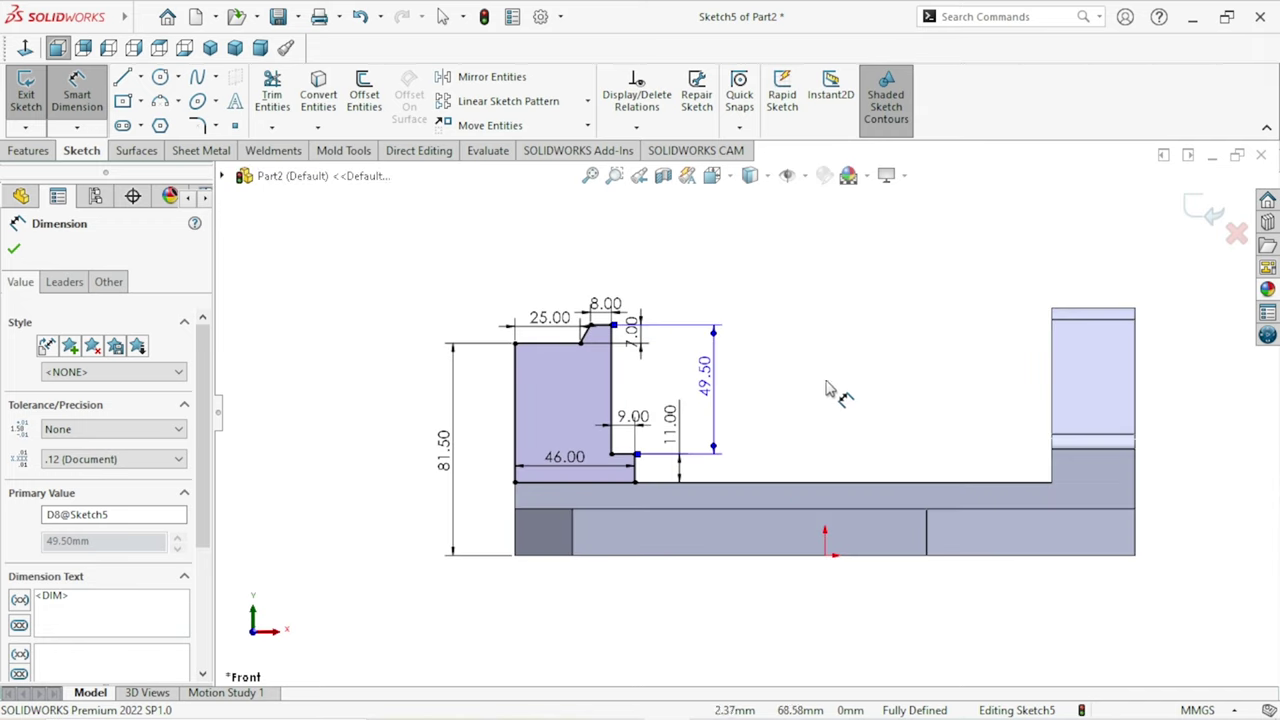
{"action": "left_click", "coordinate": [517, 424]}
{"action": "left_click", "coordinate": [611, 410]}
{"action": "left_click", "coordinate": [563, 418]}
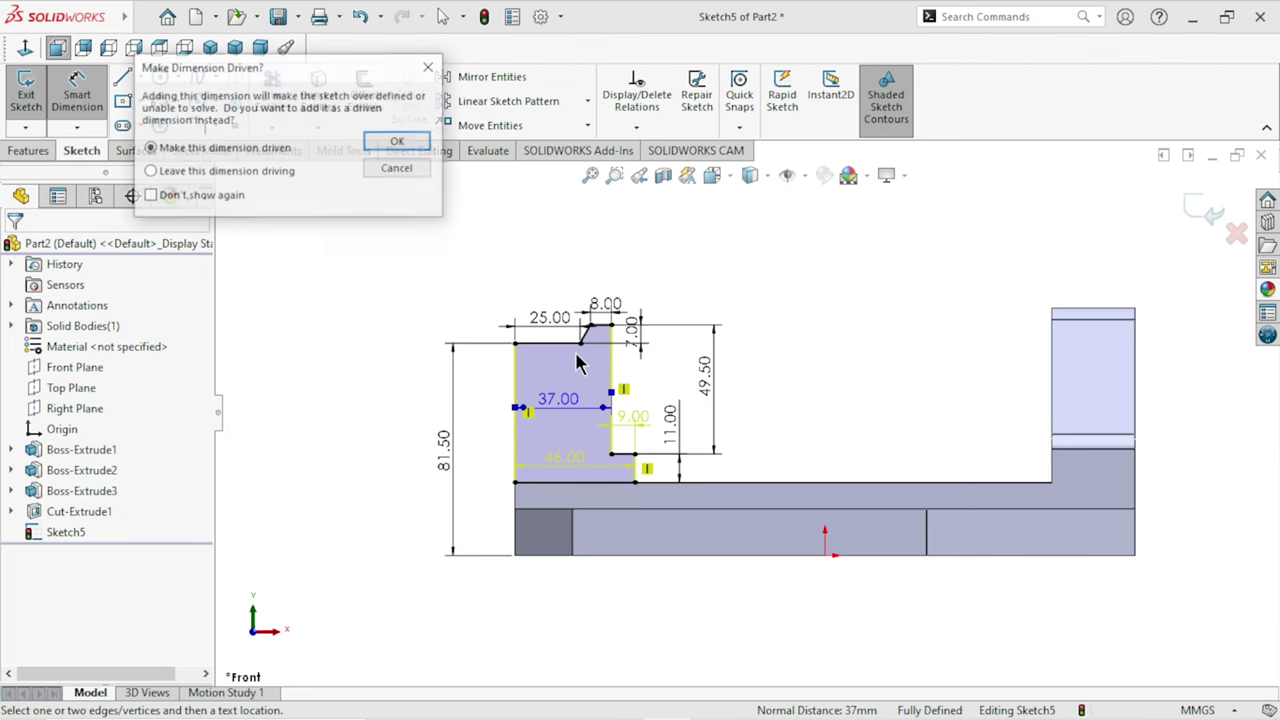
{"action": "left_click", "coordinate": [420, 145]}
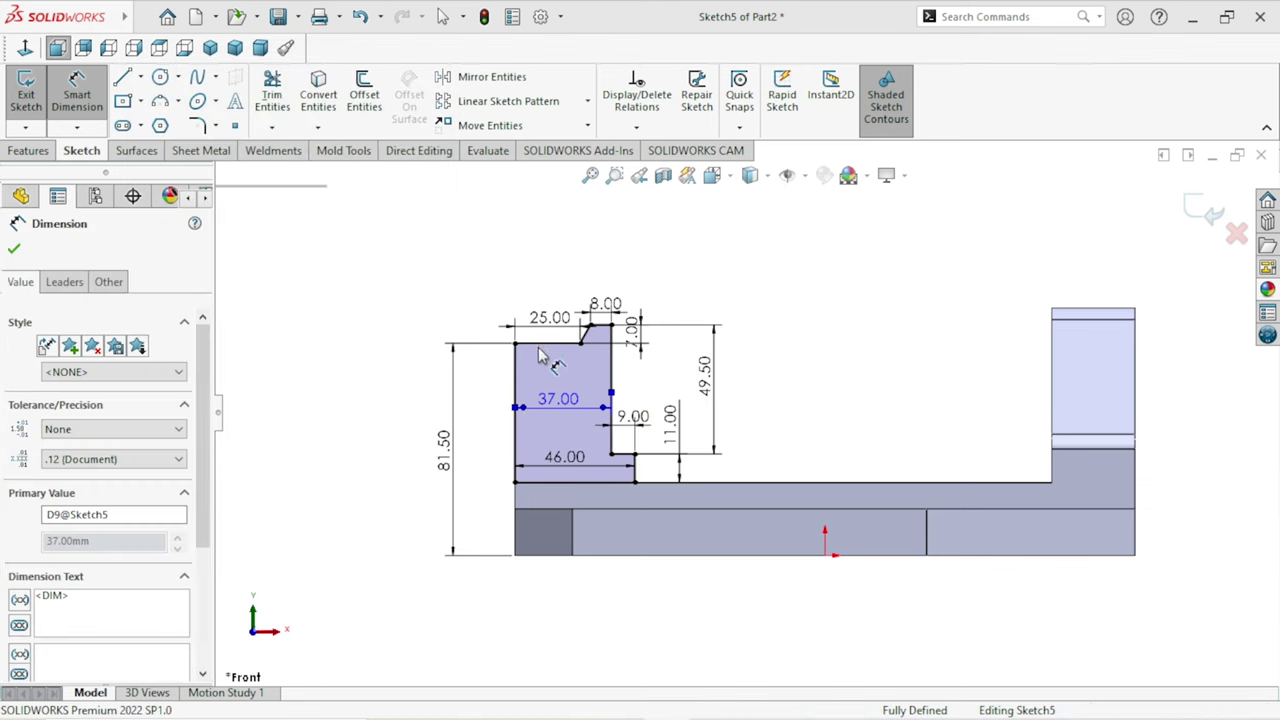
{"action": "scroll", "coordinate": [727, 480], "scroll_direction": "down", "scroll_amount": 3}
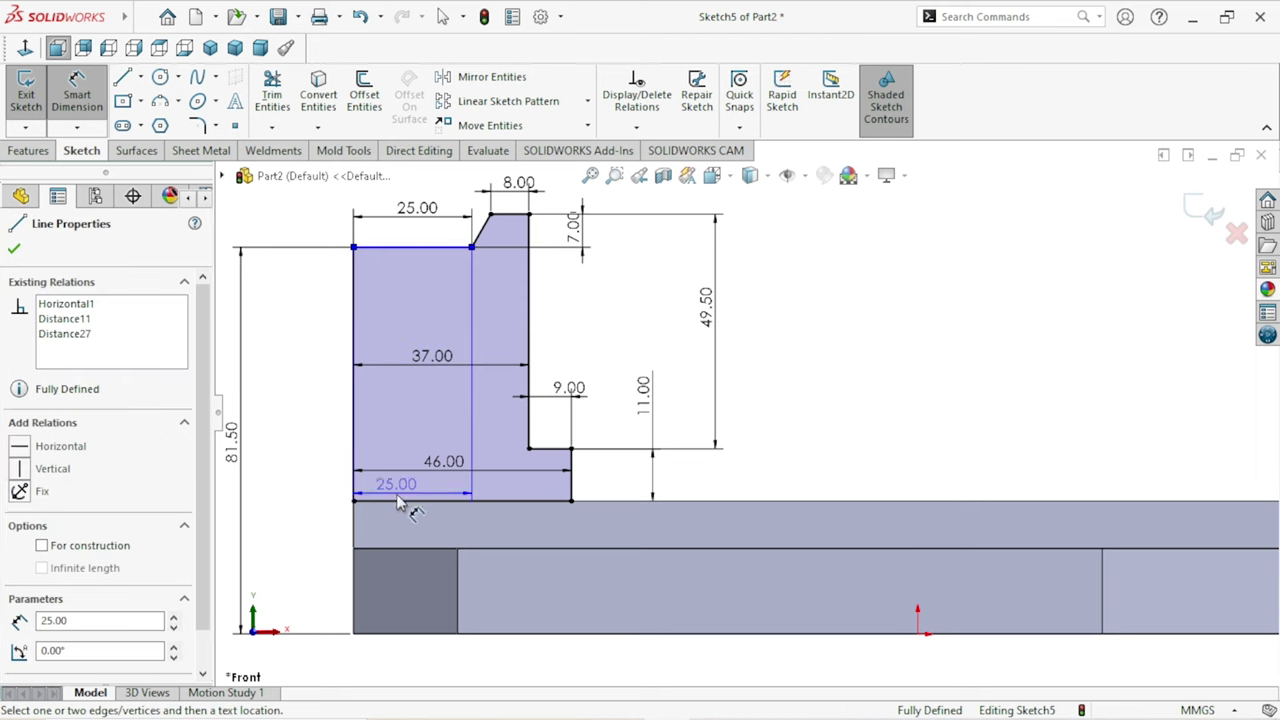
{"action": "left_click", "coordinate": [410, 500]}
{"action": "left_click", "coordinate": [310, 418]}
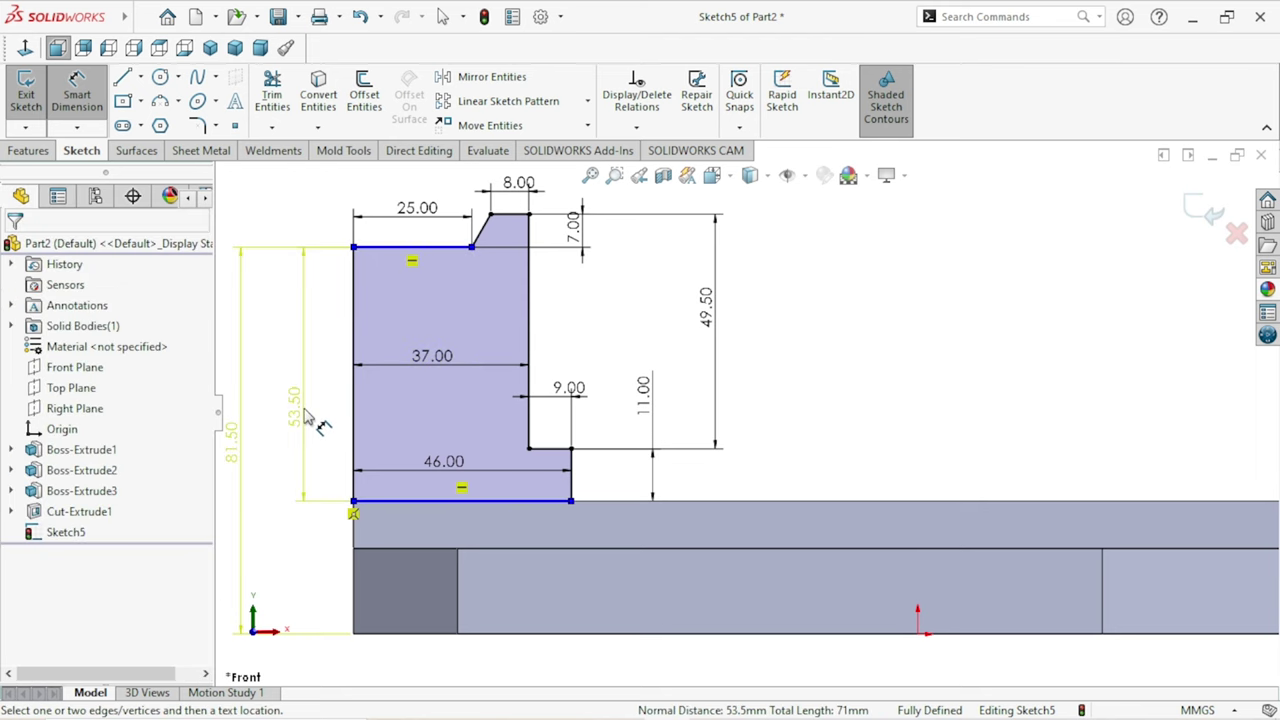
{"action": "left_click", "coordinate": [396, 142]}
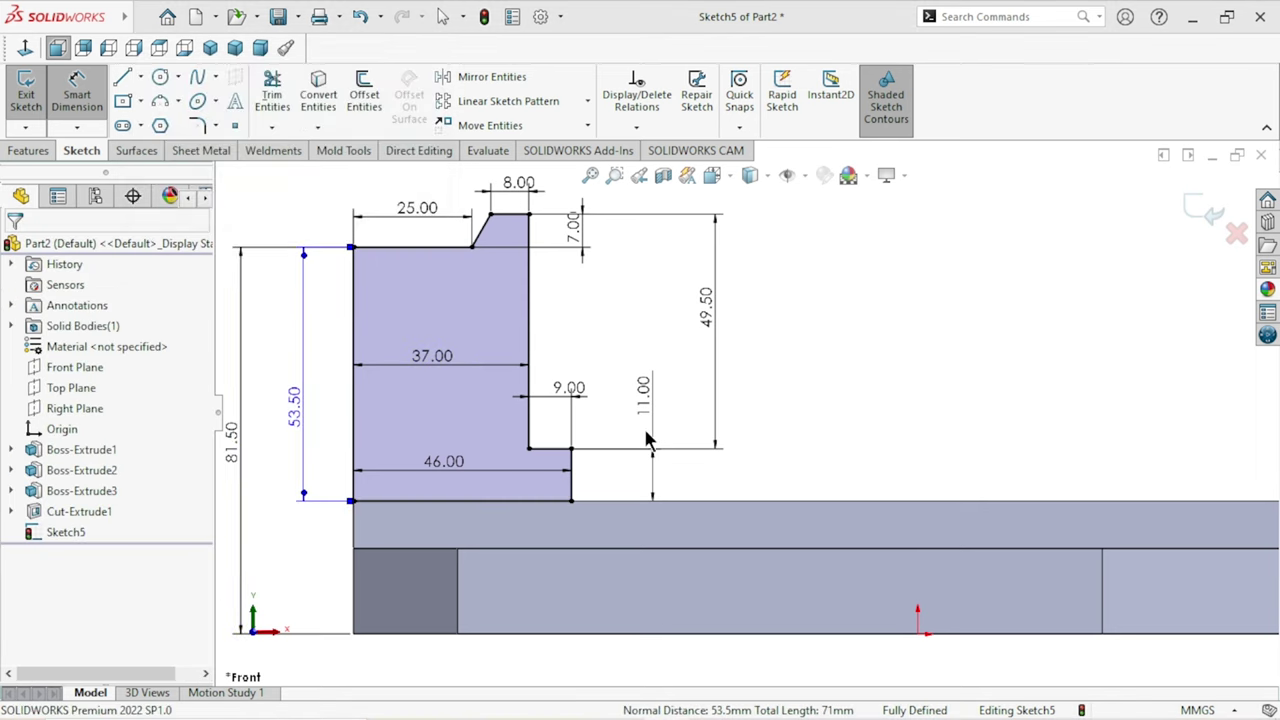
{"action": "key", "text": "z"}
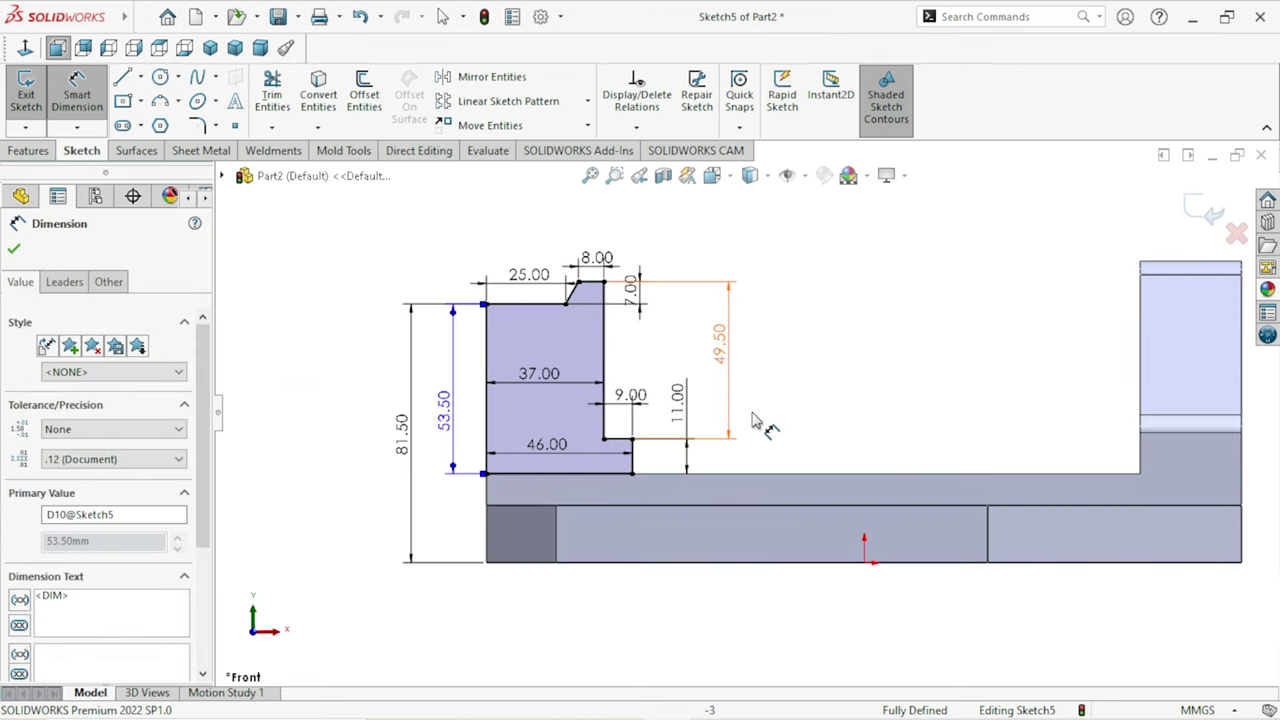
{"action": "key", "text": "Escape"}
{"action": "scroll", "coordinate": [735, 425], "scroll_direction": "down", "scroll_amount": 2}
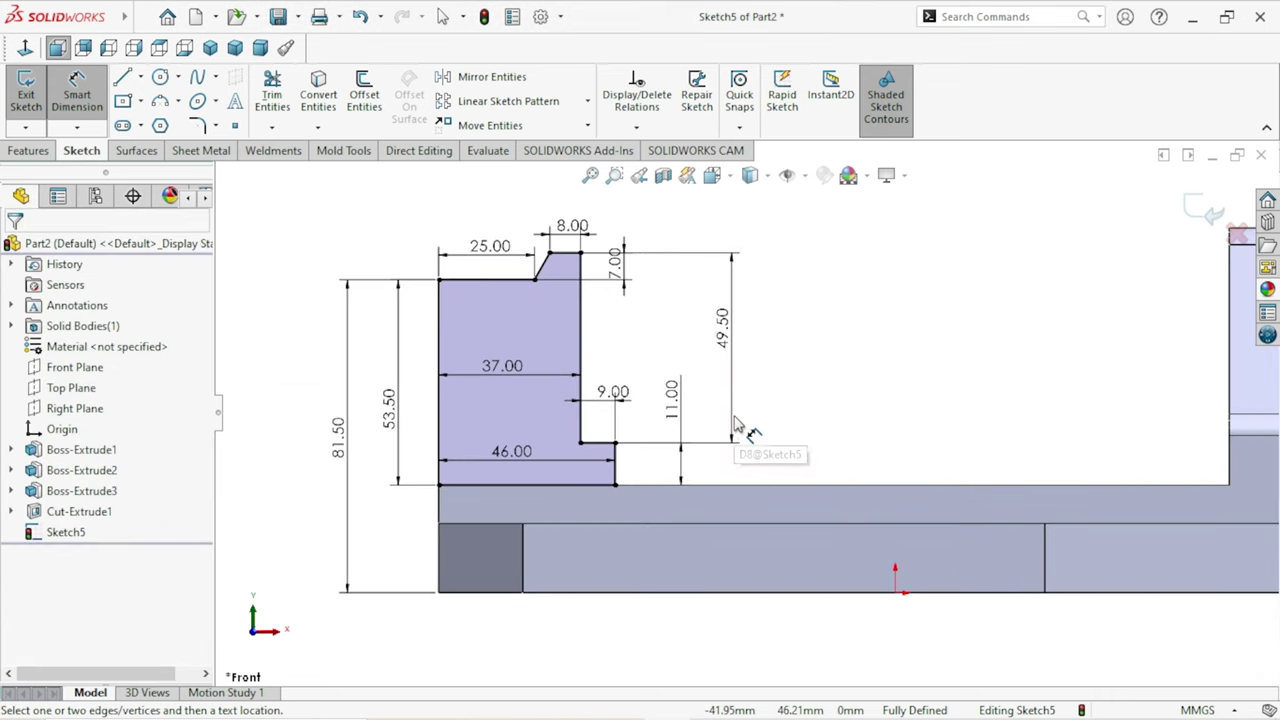
Extrude the jaw sketch 100 mm with a Mid Plane end condition.
{"action": "left_click", "coordinate": [18, 152]}
{"action": "left_click", "coordinate": [27, 95]}
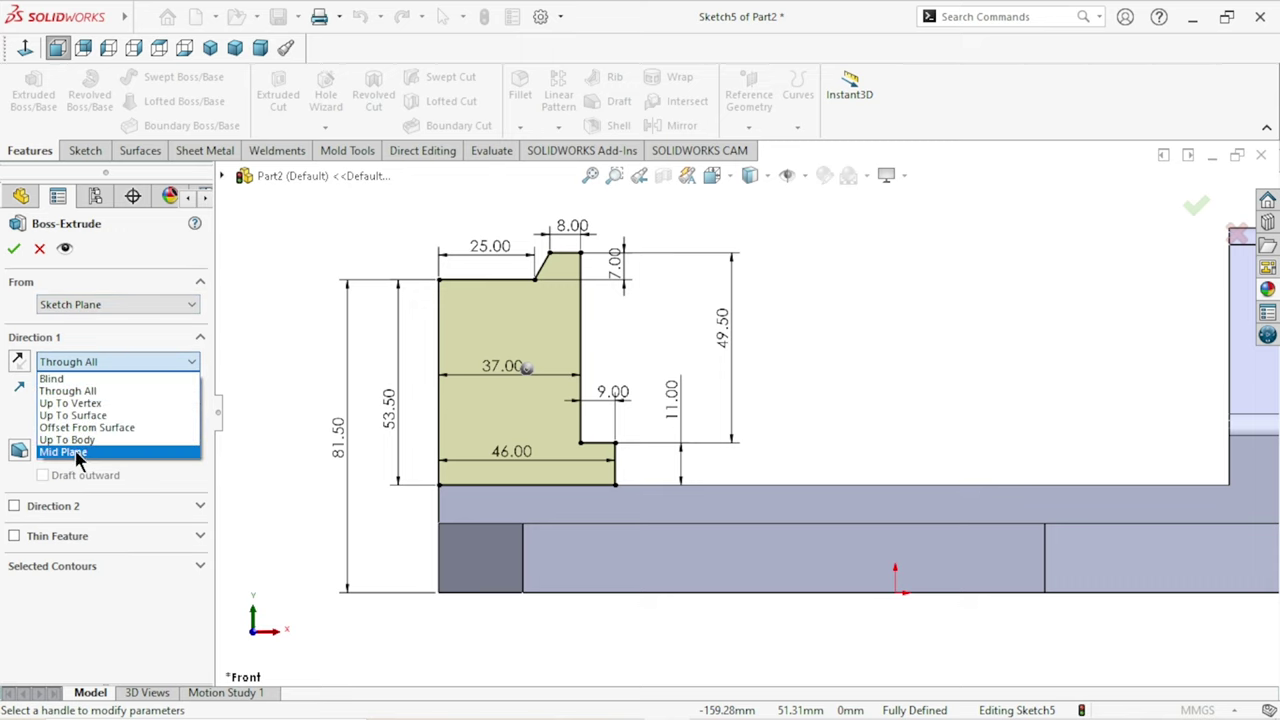
{"action": "left_click", "coordinate": [74, 448]}
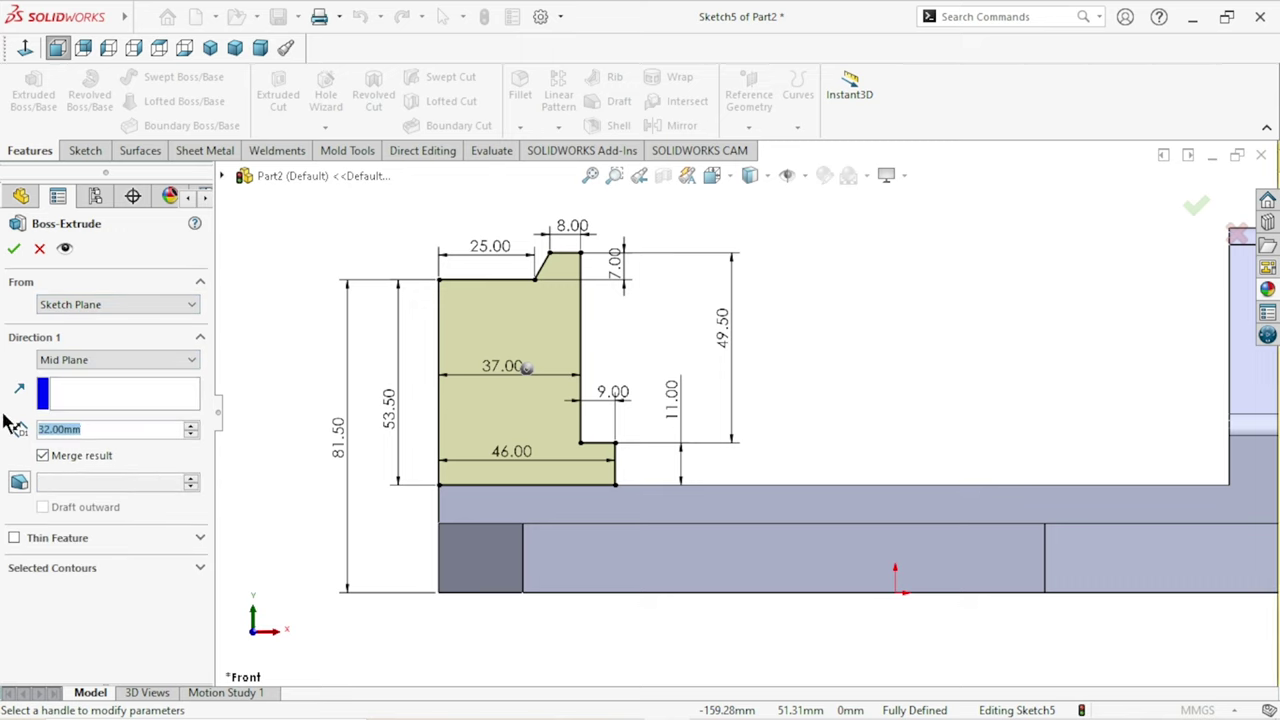
{"action": "type", "text": "100"}
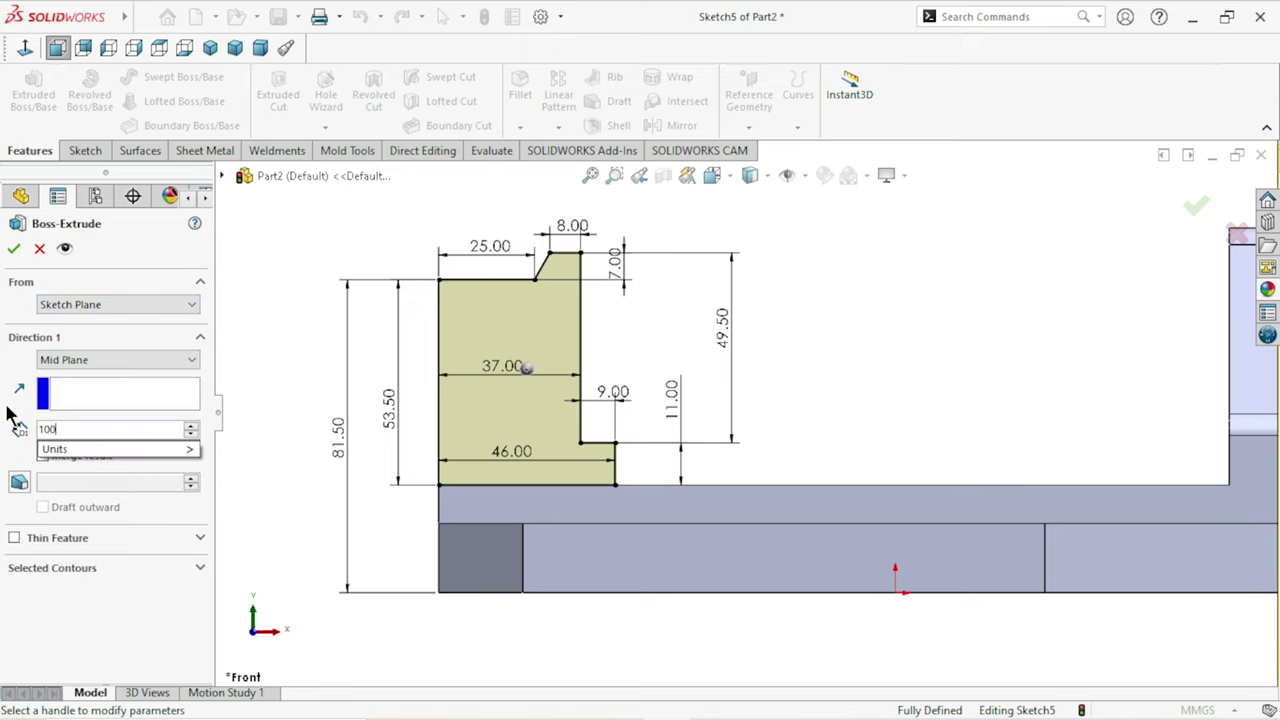
{"action": "key", "text": "Return"}
{"action": "left_click", "coordinate": [14, 250]}
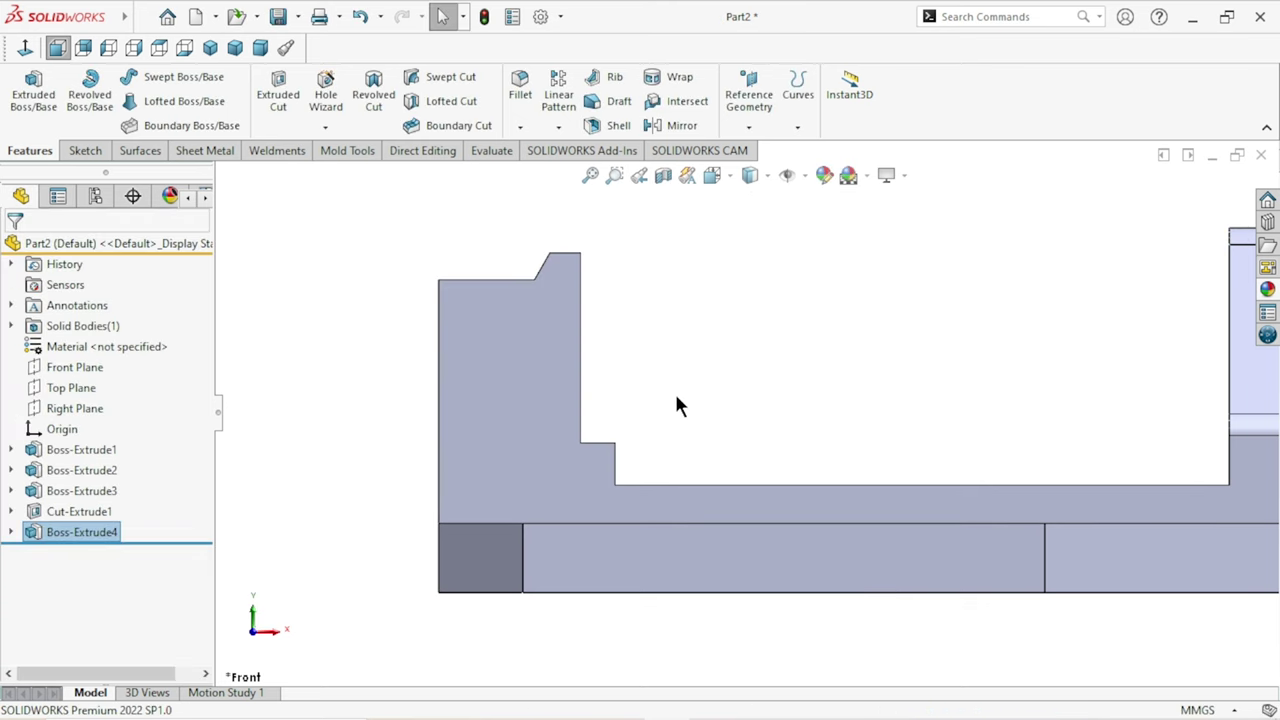
Start a new sketch on the left jaw's front face.
{"action": "scroll", "coordinate": [674, 390], "scroll_direction": "up", "scroll_amount": 4}
{"action": "mouse_move", "coordinate": [558, 401]}
{"action": "middle_mouse_down"}
{"action": "mouse_move", "coordinate": [614, 448]}
{"action": "mouse_move", "coordinate": [596, 445]}
{"action": "middle_mouse_up"}
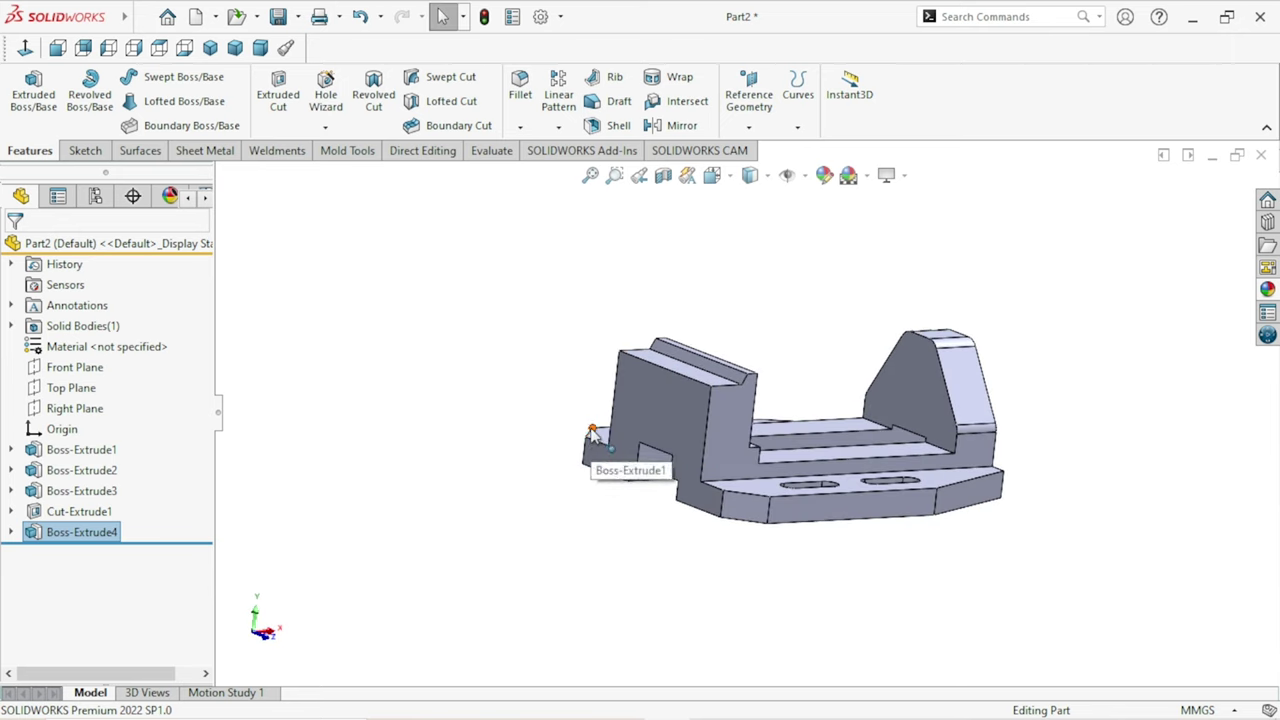
{"action": "left_click", "coordinate": [679, 414]}
{"action": "left_click", "coordinate": [771, 360]}
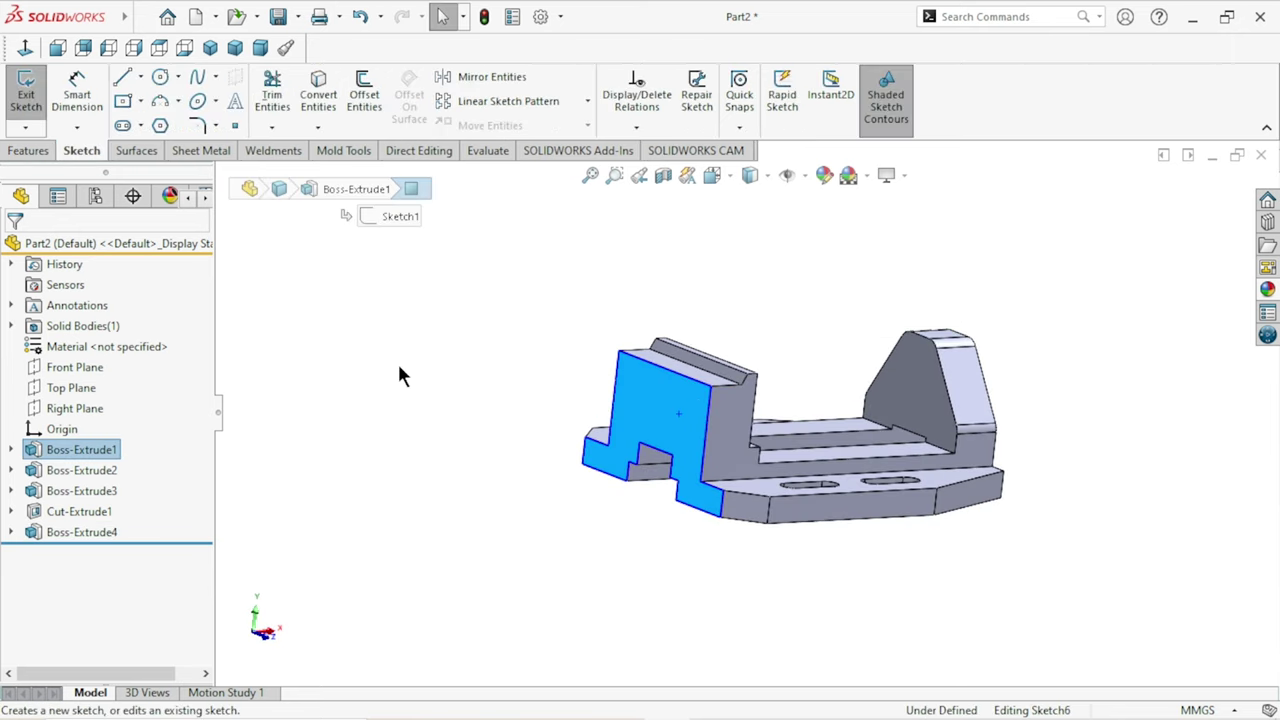
Draw a corner rectangle from the part's bottom edge up over the notch.
{"action": "left_click", "coordinate": [141, 101]}
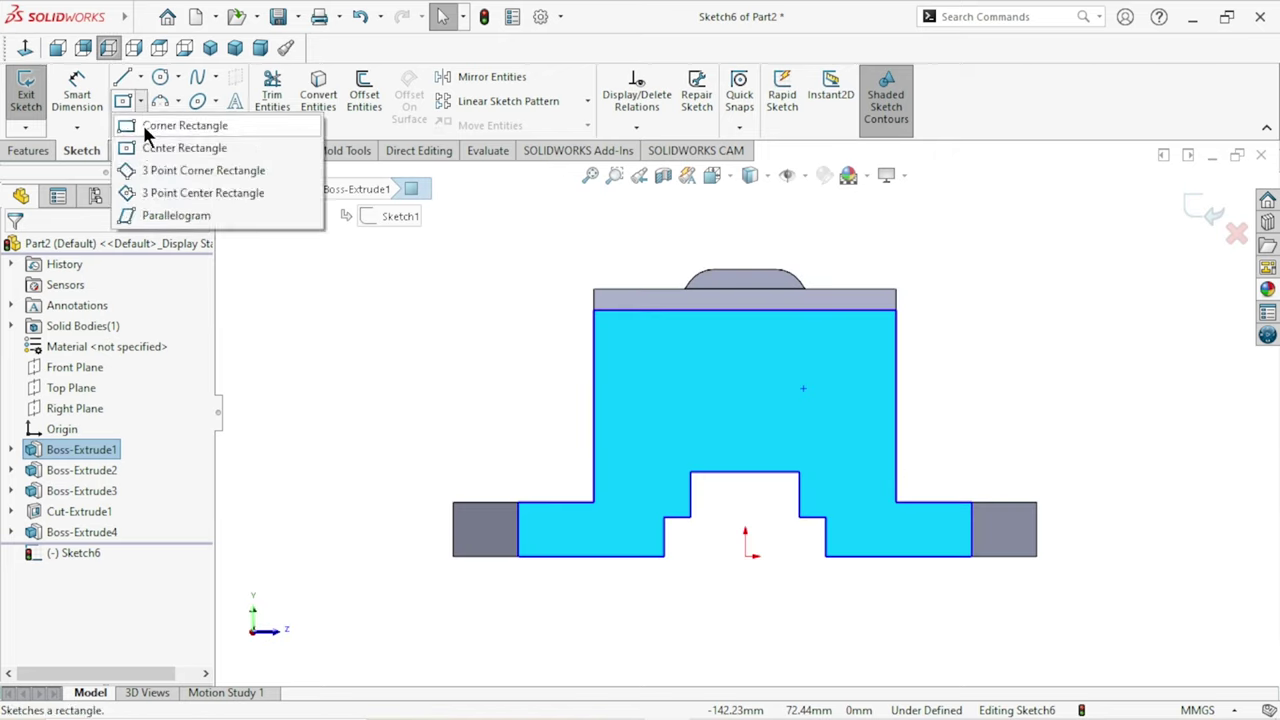
{"action": "left_click", "coordinate": [849, 556]}
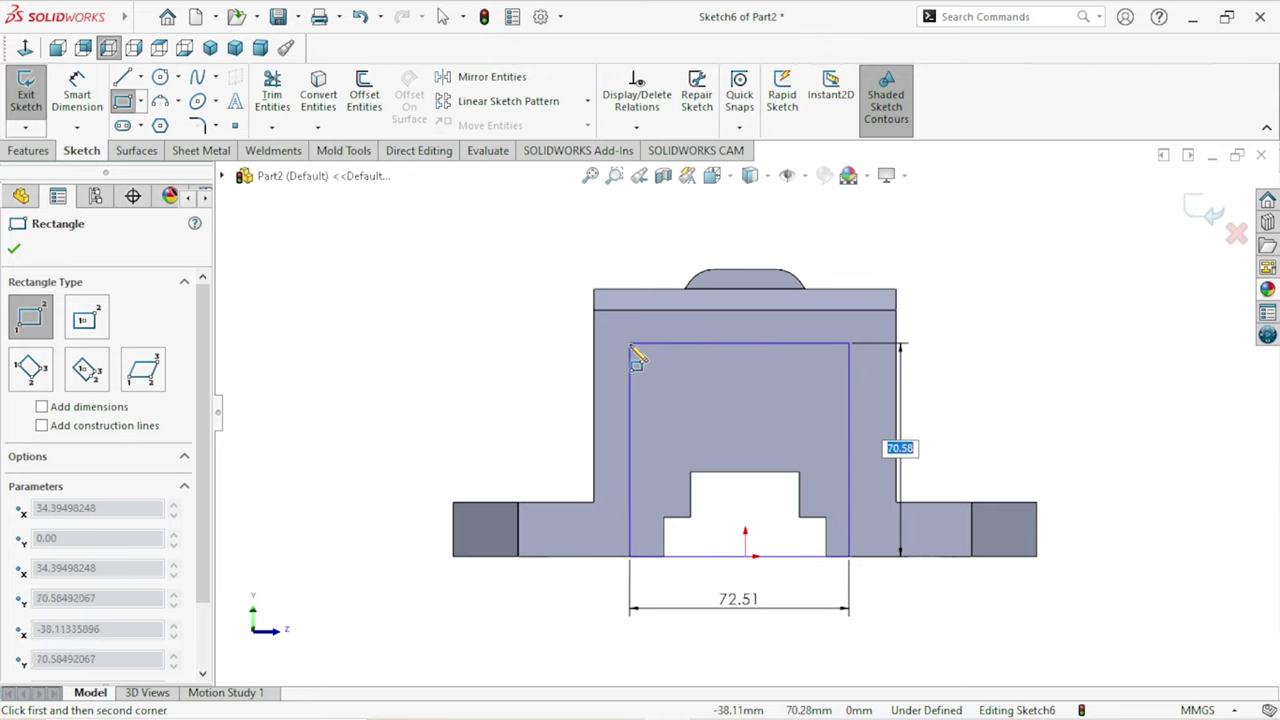
{"action": "left_click", "coordinate": [629, 345]}
{"action": "right_click", "coordinate": [402, 368]}
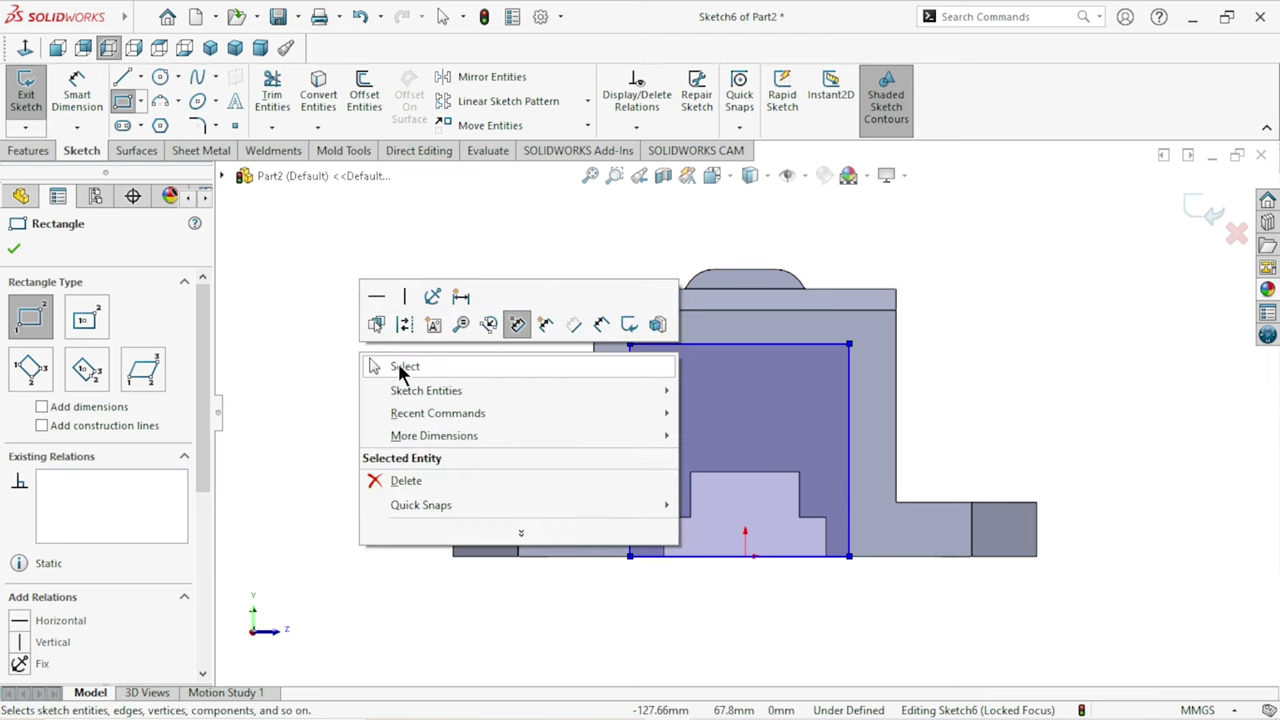
{"action": "left_click", "coordinate": [640, 366]}
Add a Vertical relation between the rectangle's top midpoint and the origin.
{"action": "scroll", "coordinate": [693, 354], "scroll_direction": "up", "scroll_amount": 2}
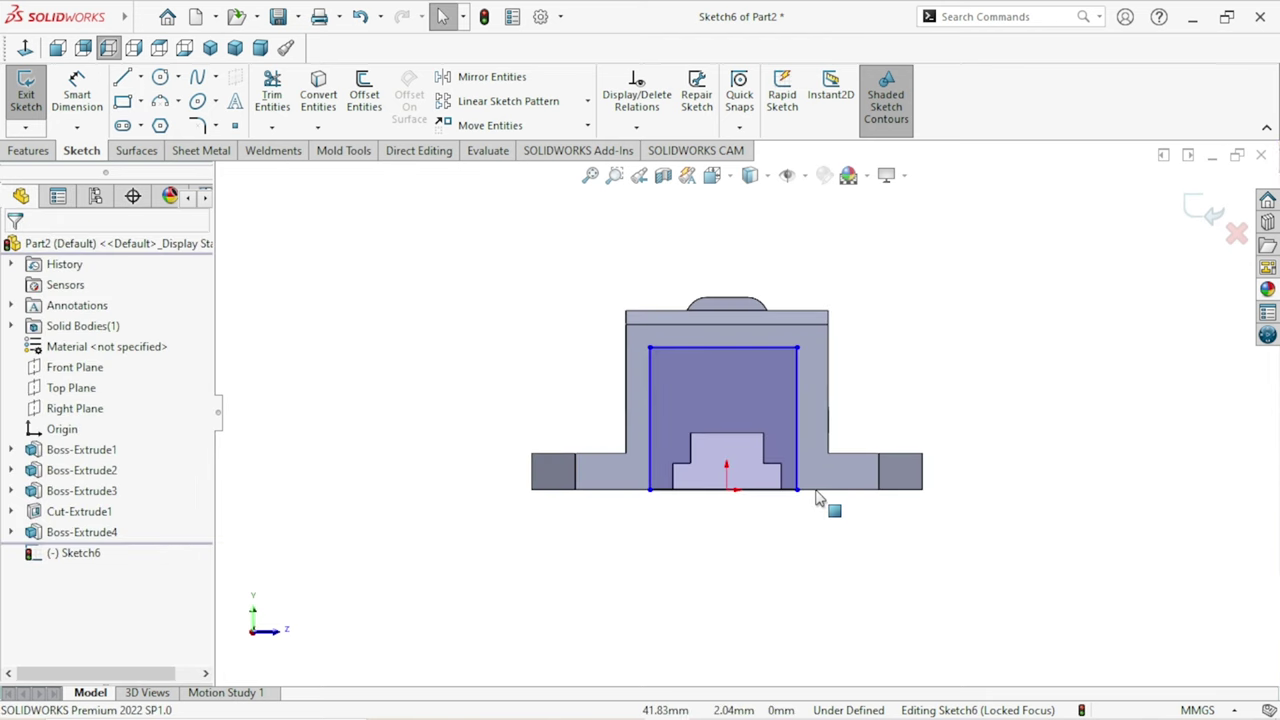
{"action": "left_click", "coordinate": [722, 348]}
{"action": "left_click", "coordinate": [727, 489]}
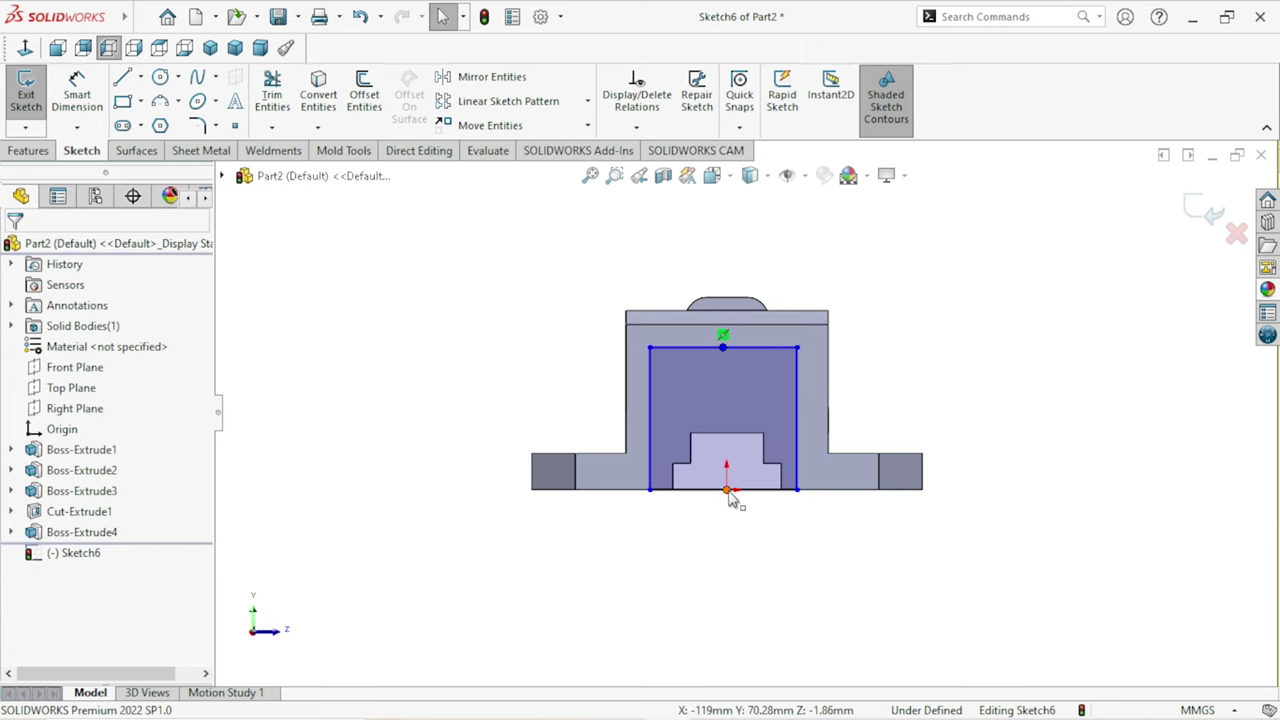
{"action": "left_click", "coordinate": [723, 347], "text": "ctrl"}
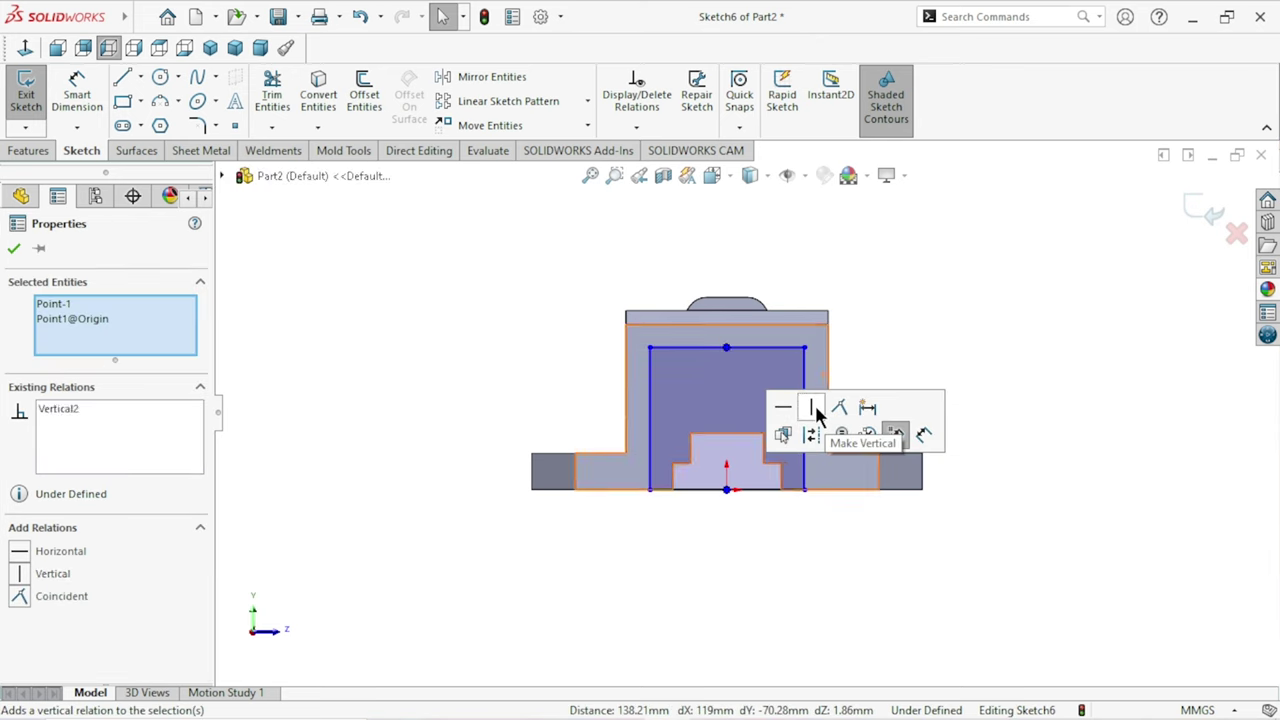
{"action": "left_click", "coordinate": [814, 406]}
{"action": "left_click", "coordinate": [12, 250]}
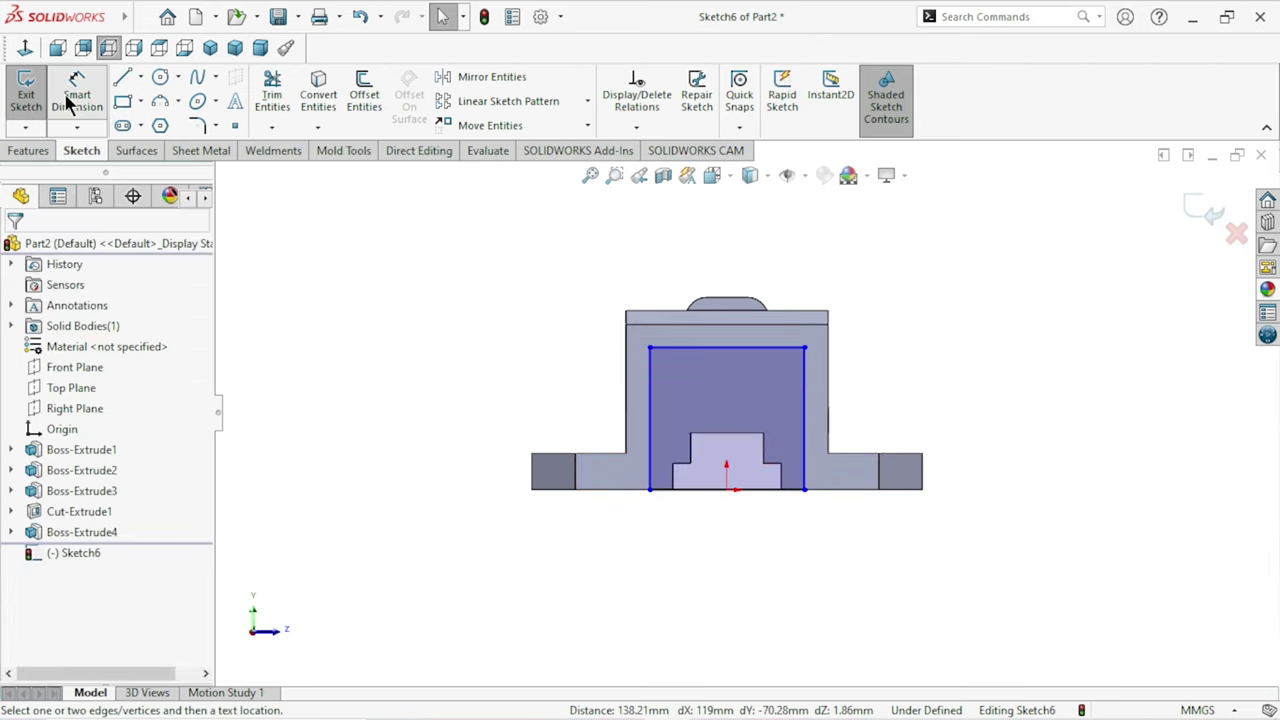
Dimension the rectangle's top edge 68 mm and its left edge 64 mm.
{"action": "left_click", "coordinate": [700, 348]}
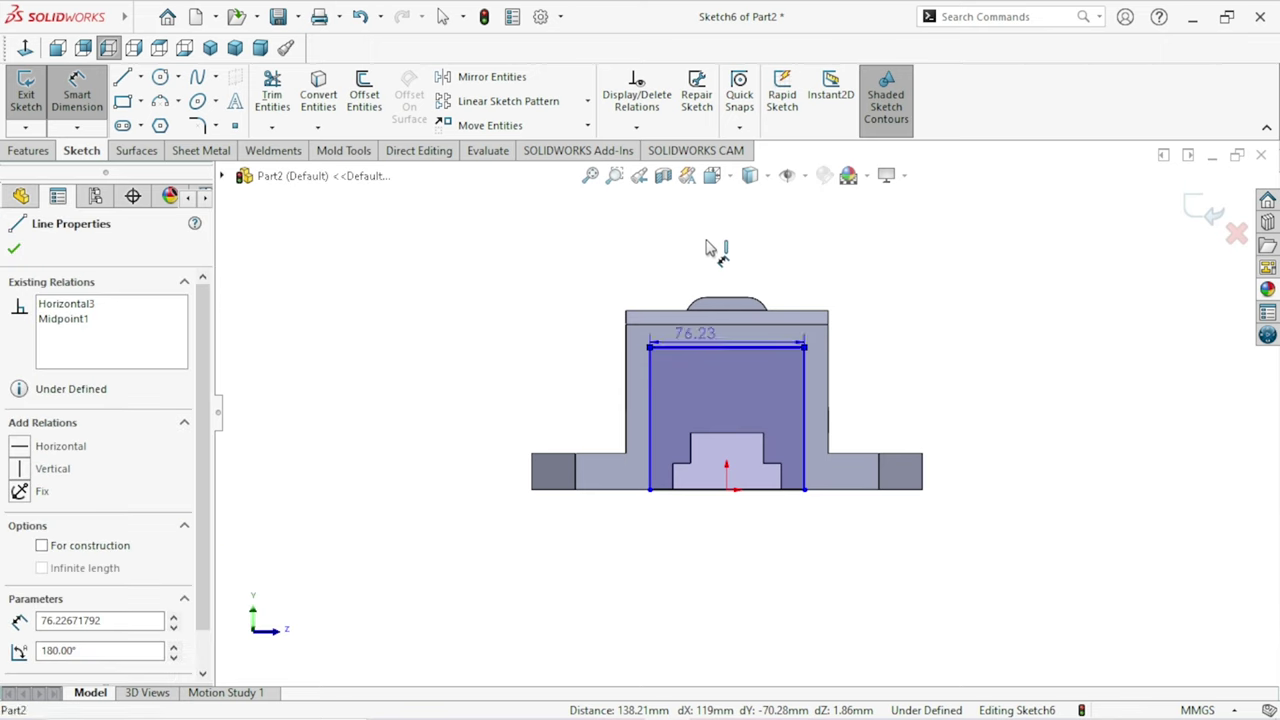
{"action": "left_click", "coordinate": [712, 250]}
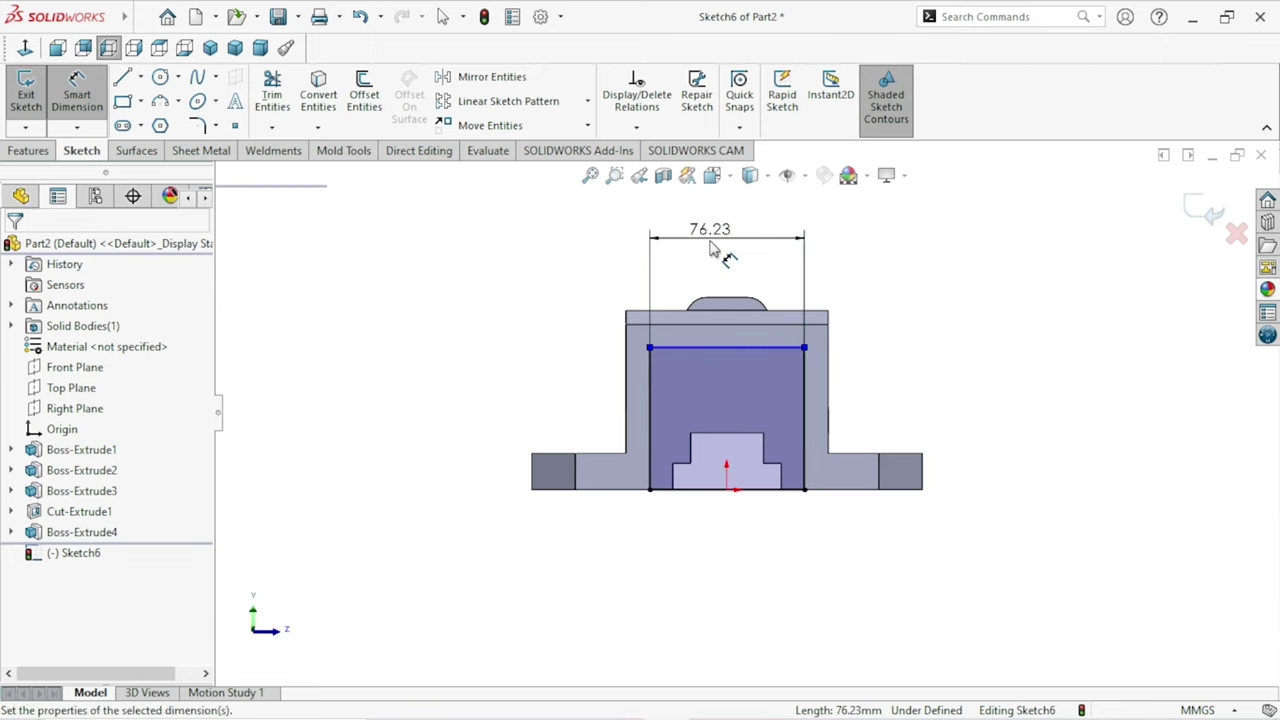
{"action": "type", "text": "68"}
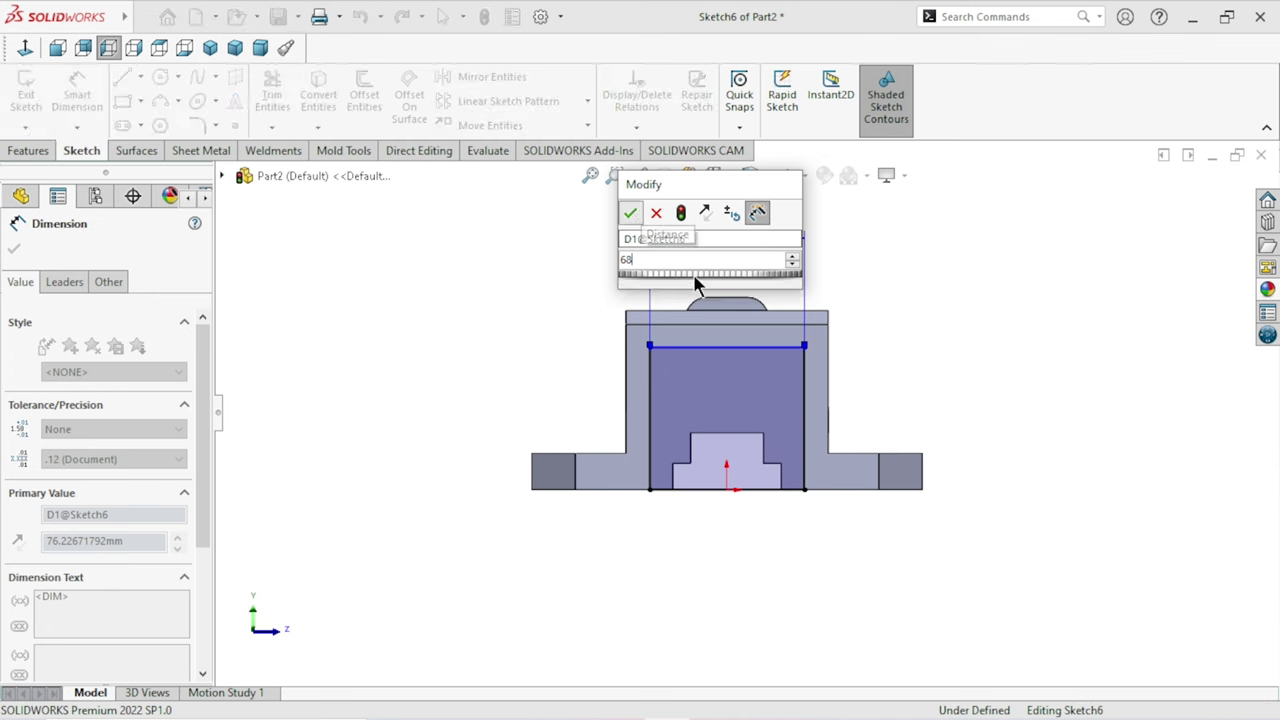
{"action": "key", "text": "Return"}
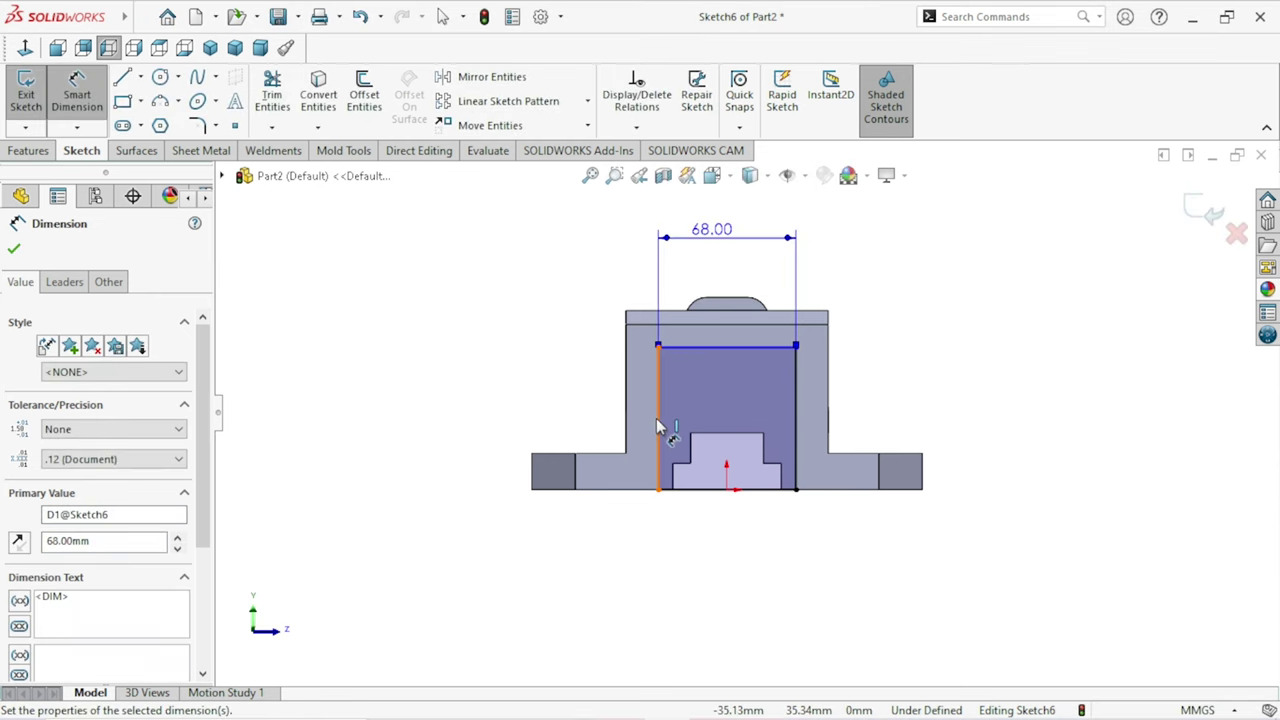
{"action": "left_click", "coordinate": [657, 422]}
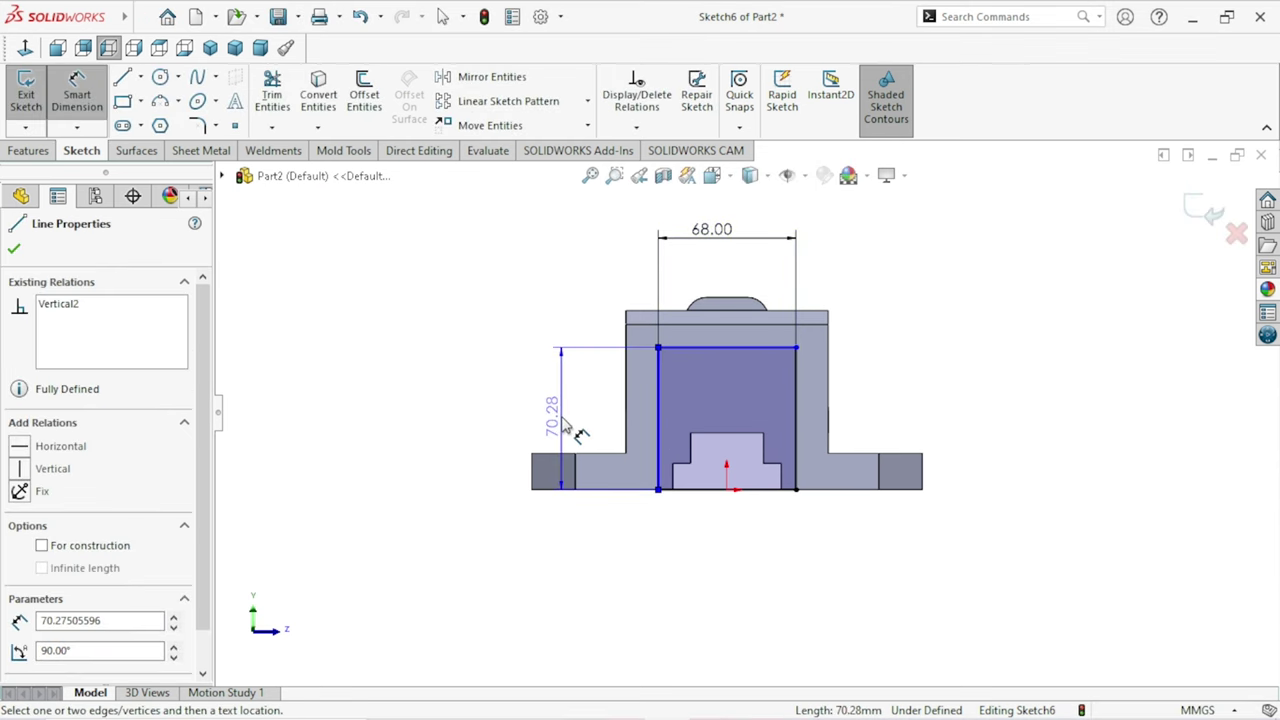
{"action": "left_click", "coordinate": [563, 421]}
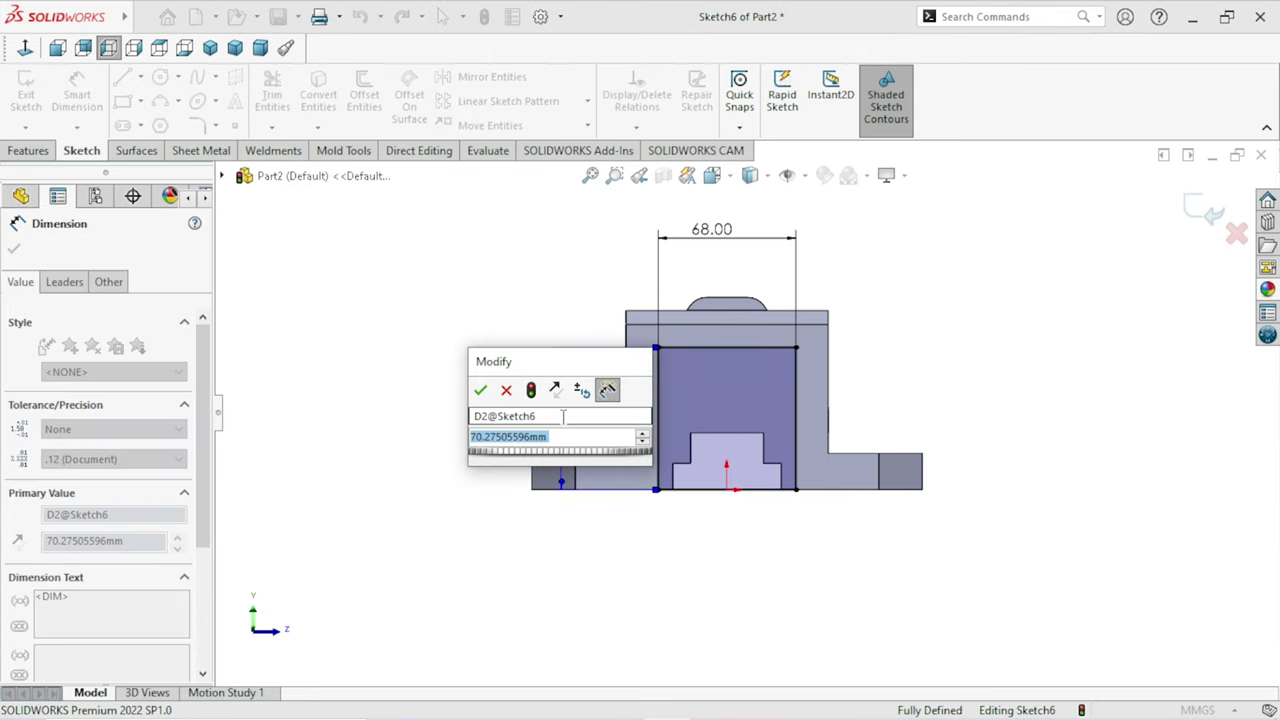
{"action": "type", "text": "64"}
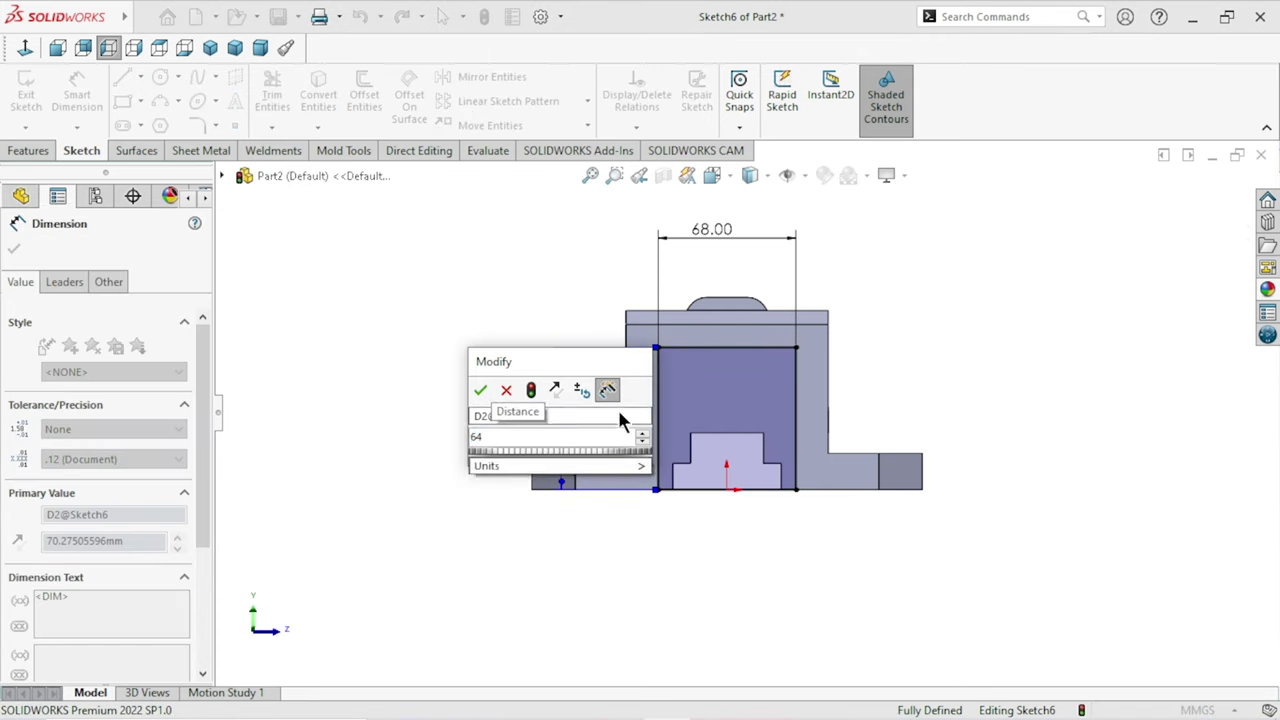
{"action": "left_click", "coordinate": [482, 390]}
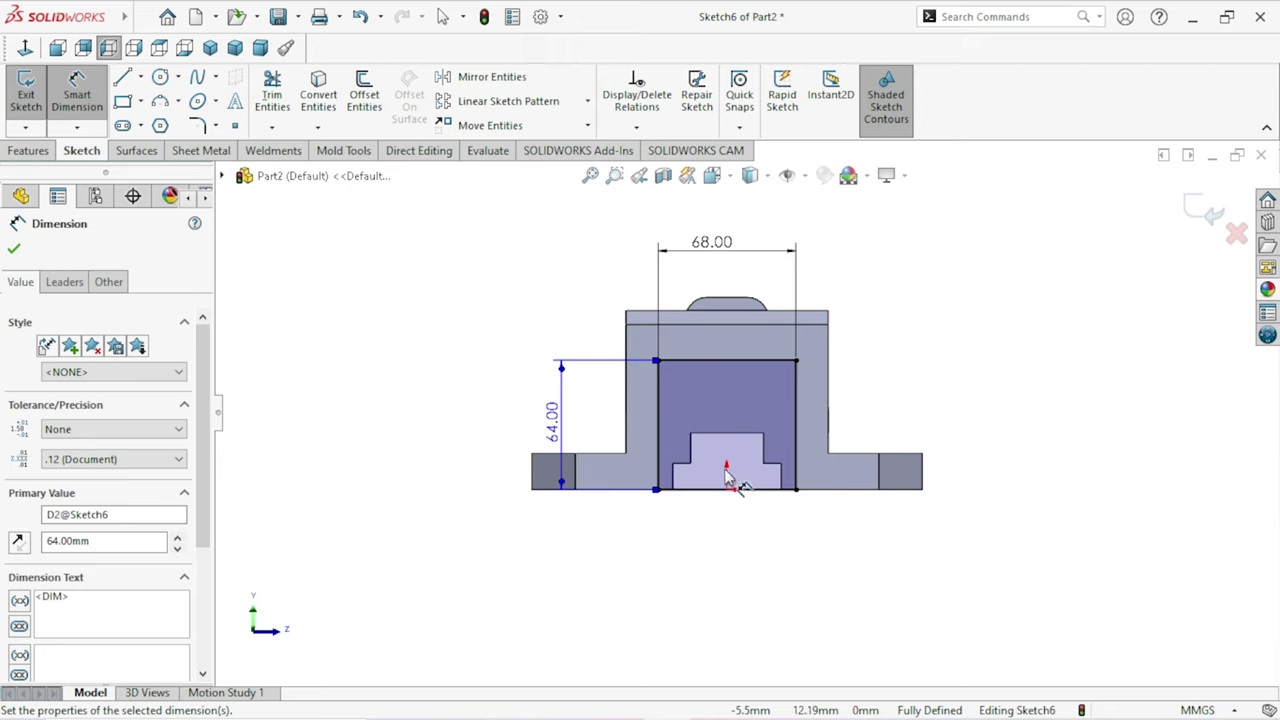
{"action": "scroll", "coordinate": [820, 520], "scroll_direction": "up", "scroll_amount": 1}
{"action": "scroll", "coordinate": [806, 435], "scroll_direction": "down", "scroll_amount": 1}
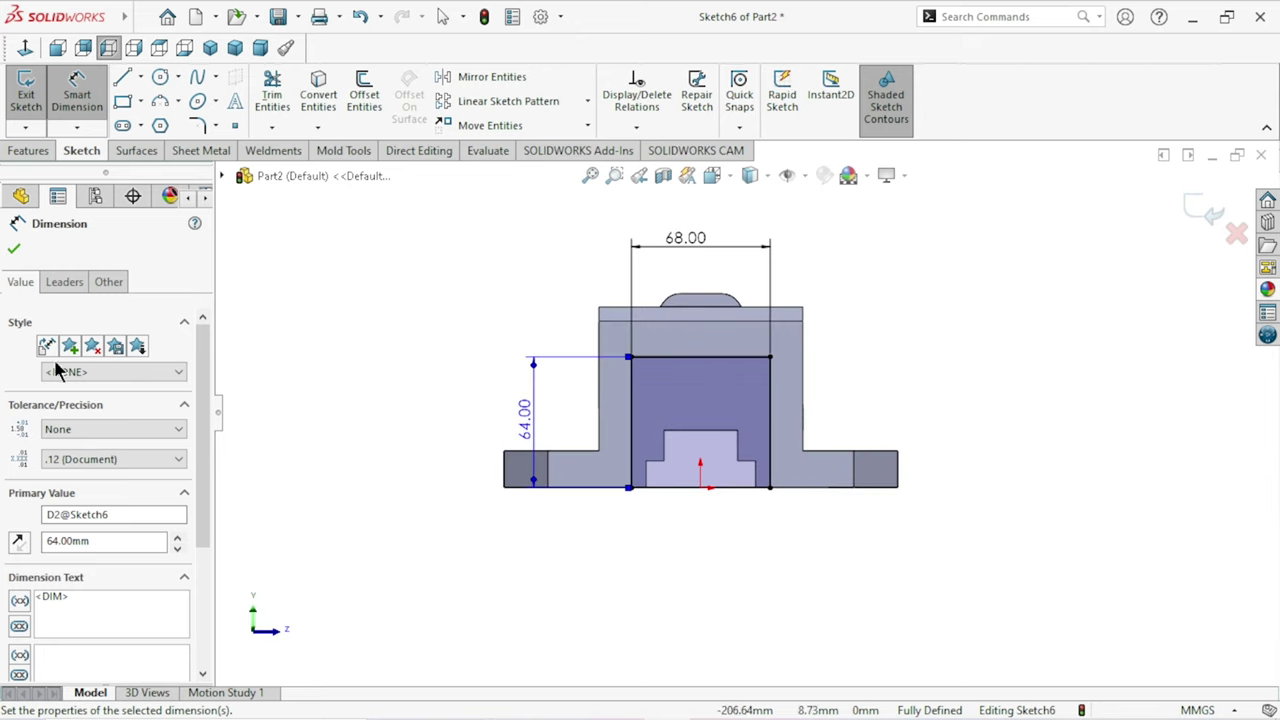
{"action": "left_click", "coordinate": [14, 250]}
{"action": "scroll", "coordinate": [643, 492], "scroll_direction": "up", "scroll_amount": 2}
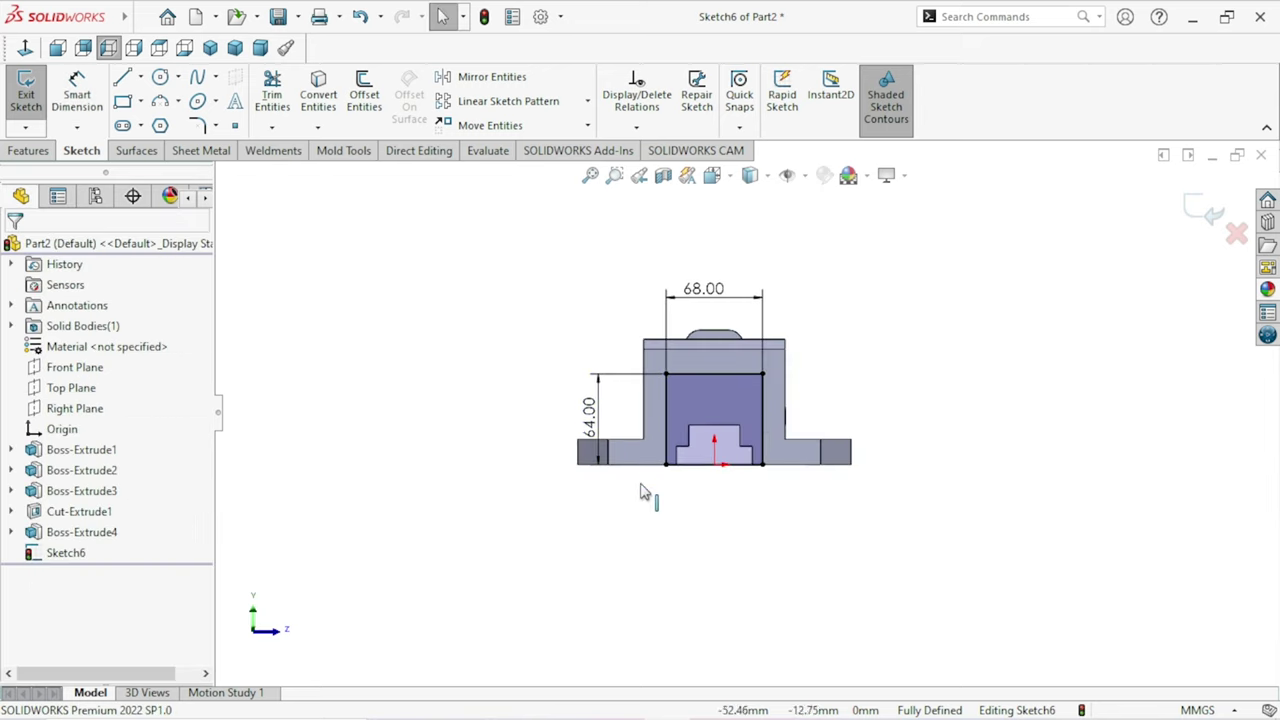
{"action": "scroll", "coordinate": [765, 398], "scroll_direction": "down", "scroll_amount": 1}
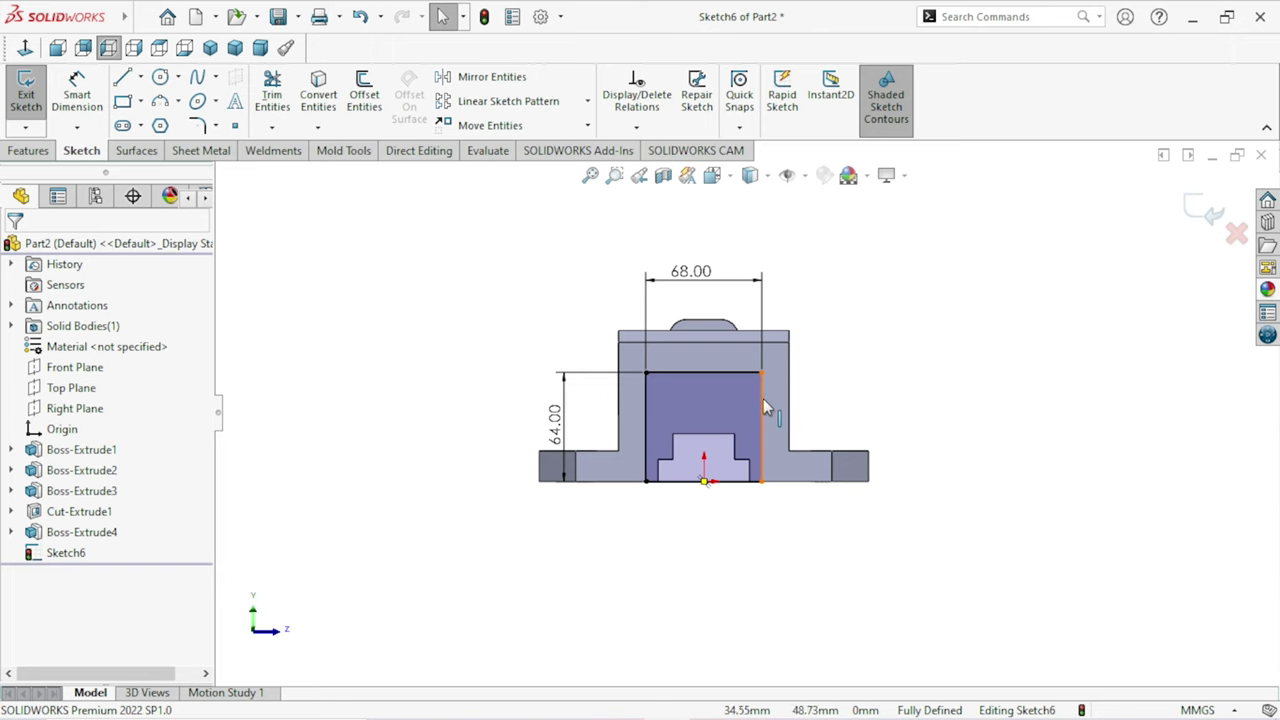
Cut the 68 × 64 mm rectangle Blind 24 mm deep into the end block.
{"action": "left_click", "coordinate": [27, 151]}
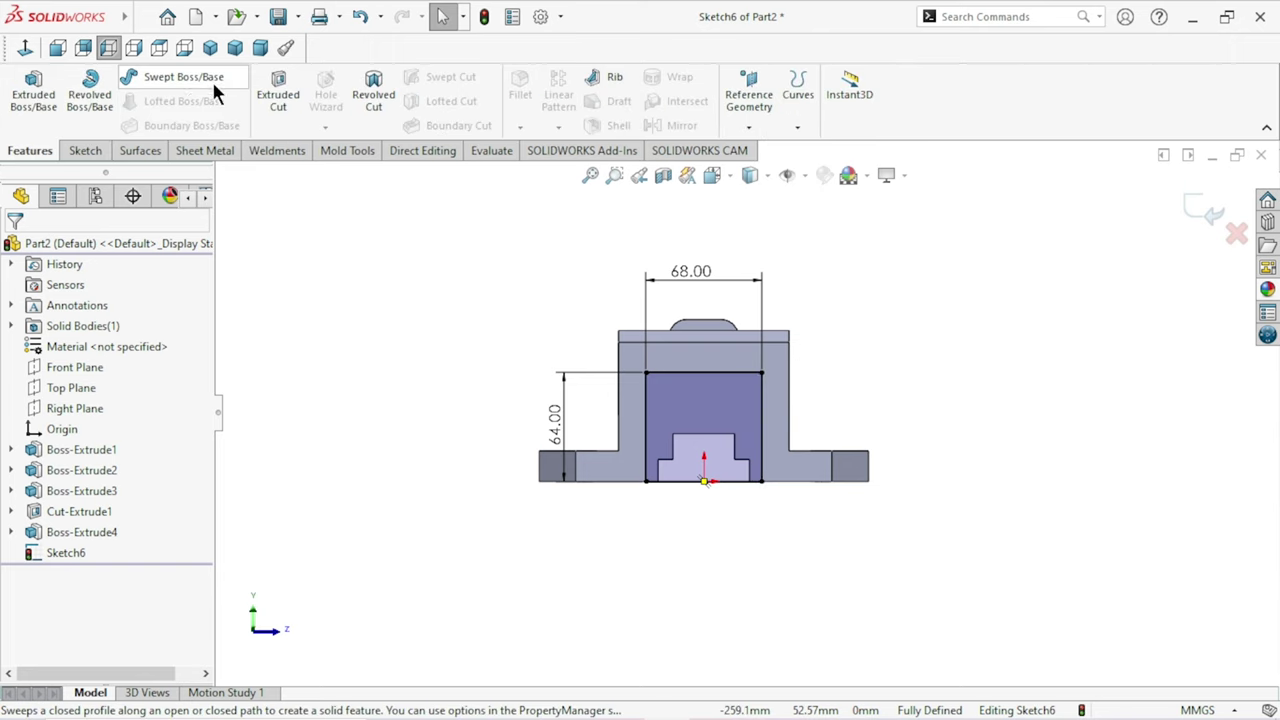
{"action": "left_click", "coordinate": [301, 131]}
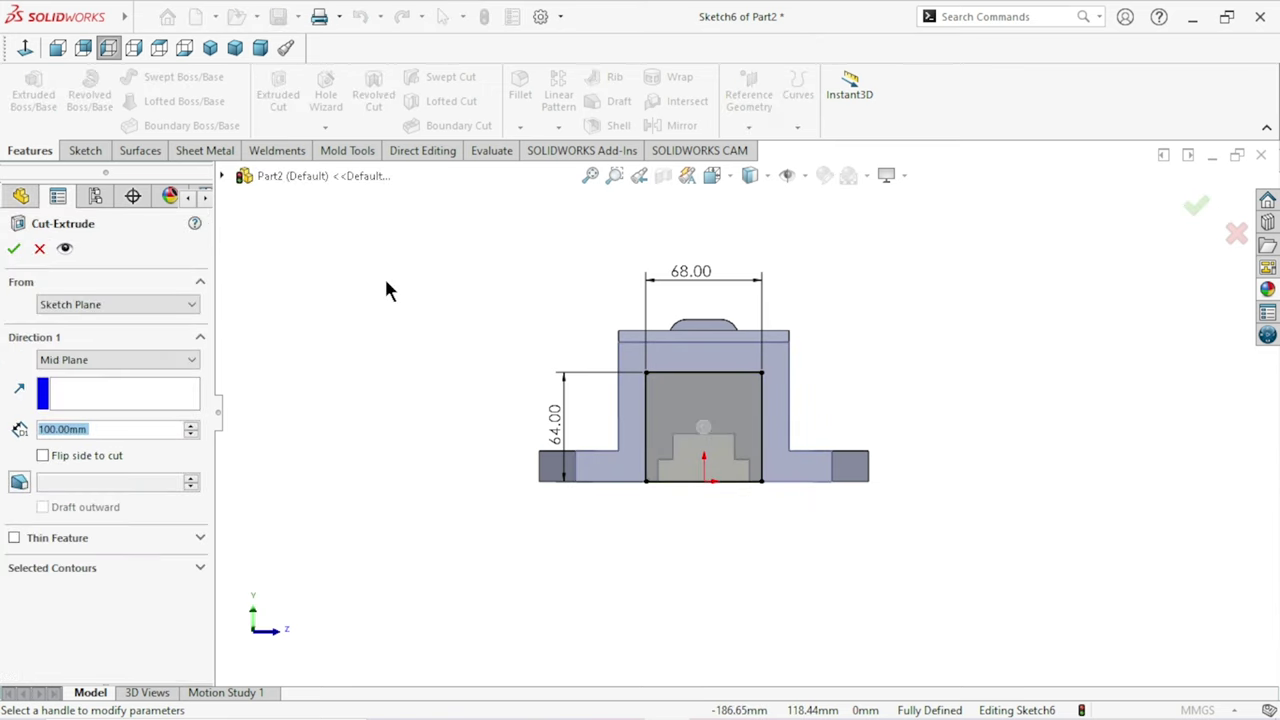
{"action": "key", "text": "Return"}
{"action": "left_click", "coordinate": [135, 354]}
{"action": "left_click", "coordinate": [107, 378]}
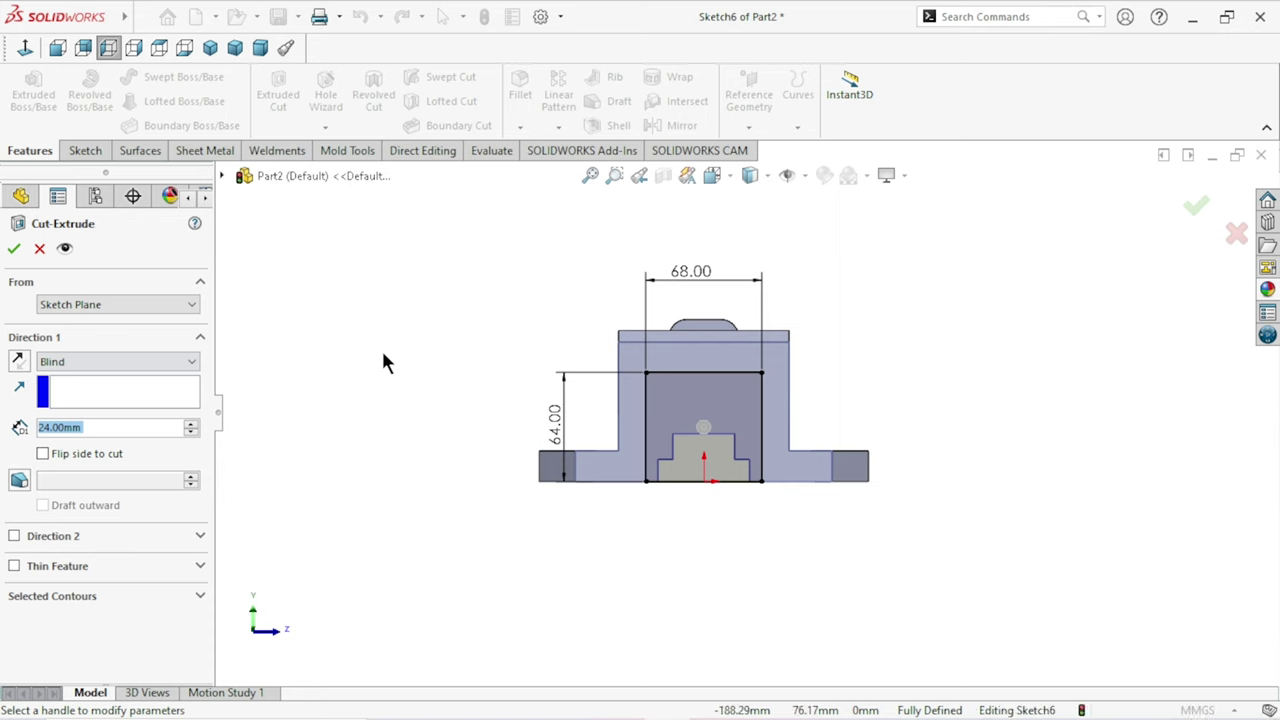
{"action": "middle_click_drag", "start_coordinate": [383, 355], "coordinate": [431, 398]}
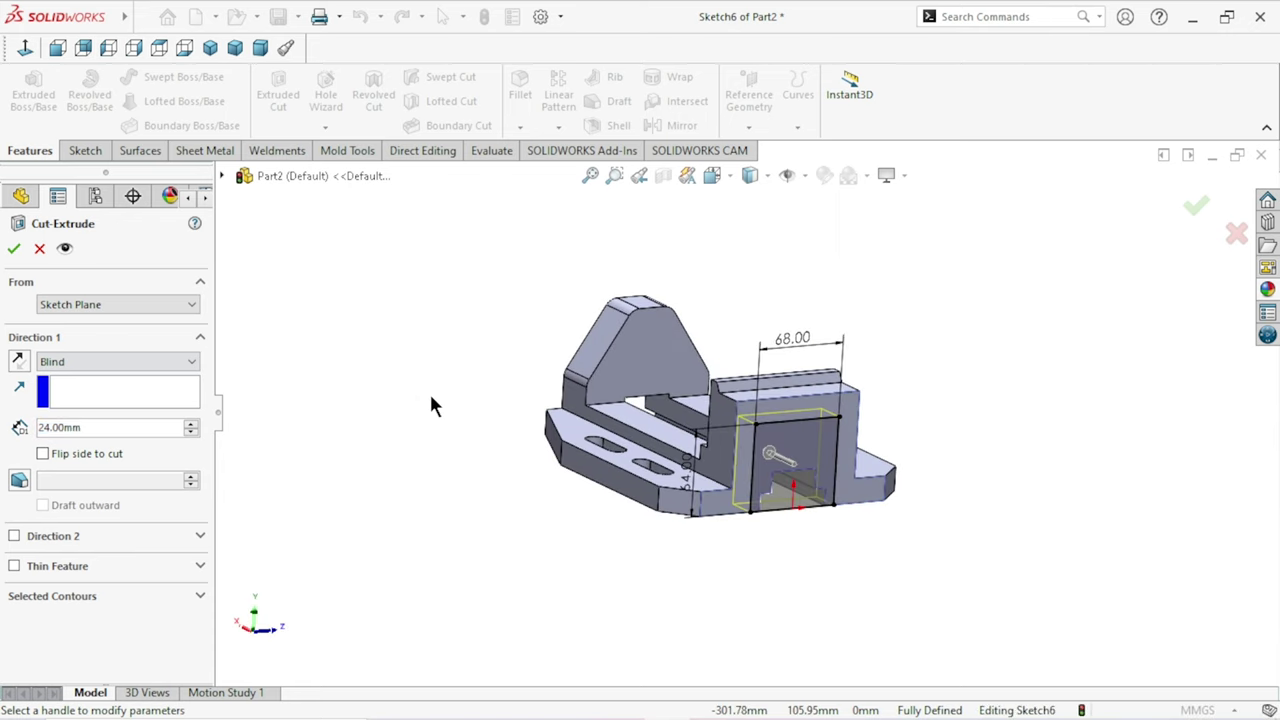
{"action": "left_click", "coordinate": [14, 249]}
{"action": "mouse_move", "coordinate": [840, 500]}
{"action": "middle_mouse_down"}
{"action": "mouse_move", "coordinate": [968, 537]}
{"action": "mouse_move", "coordinate": [943, 517]}
{"action": "mouse_move", "coordinate": [955, 535]}
{"action": "middle_mouse_up"}
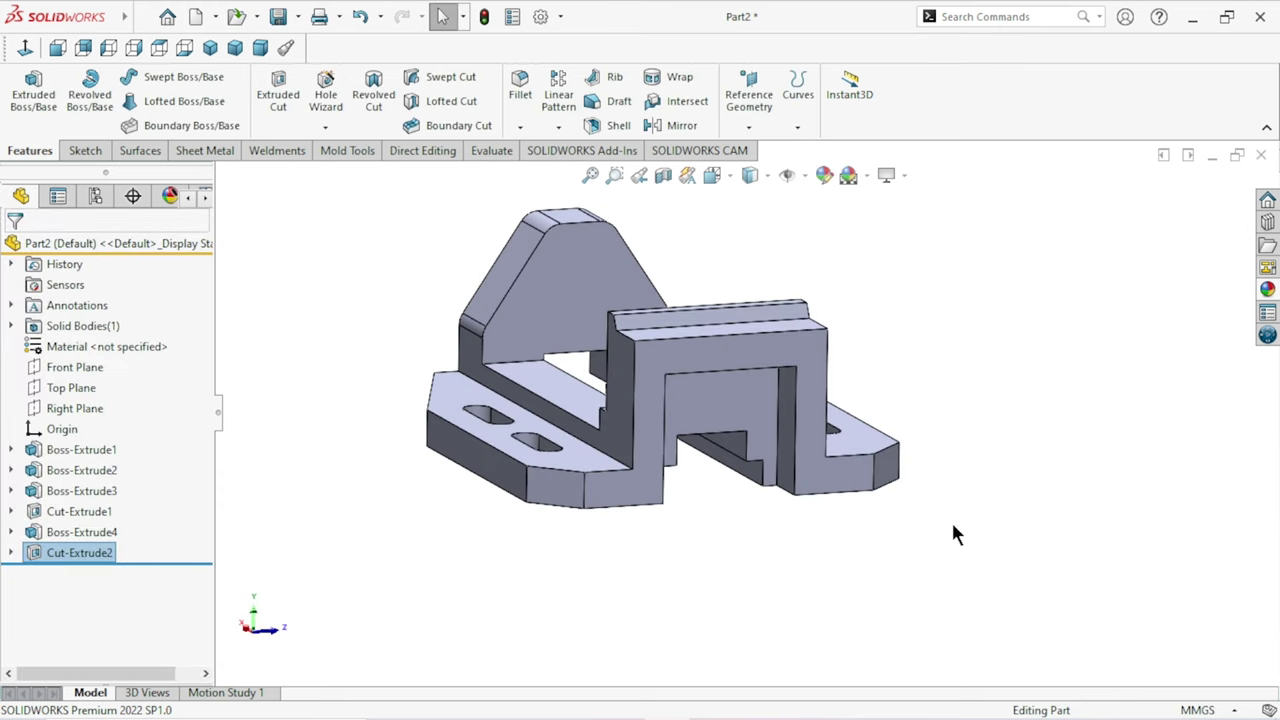
Round the two top edges of the rectangular jaw with 20 mm fillets.
{"action": "scroll", "coordinate": [771, 434], "scroll_direction": "up", "scroll_amount": 2}
{"action": "scroll", "coordinate": [771, 434], "scroll_direction": "down", "scroll_amount": 2}
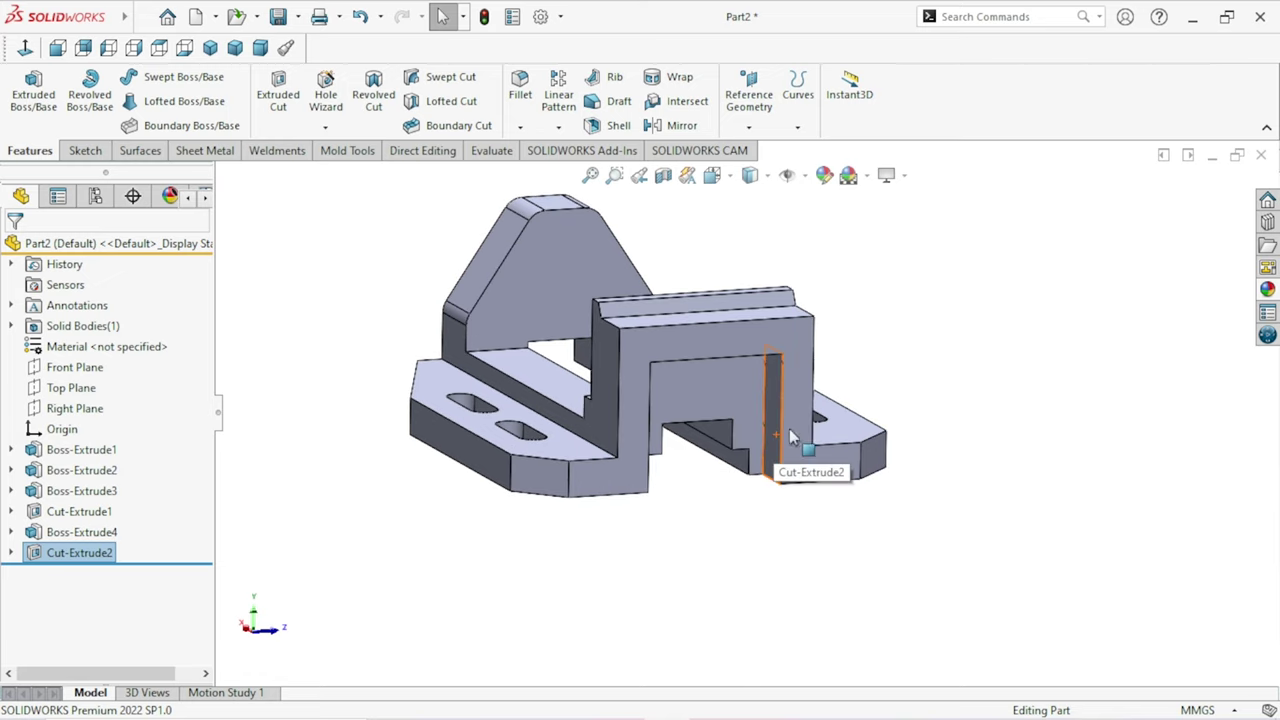
{"action": "mouse_move", "coordinate": [940, 415]}
{"action": "middle_mouse_down"}
{"action": "mouse_move", "coordinate": [891, 360]}
{"action": "mouse_move", "coordinate": [720, 352]}
{"action": "mouse_move", "coordinate": [937, 346]}
{"action": "mouse_move", "coordinate": [871, 430]}
{"action": "mouse_move", "coordinate": [651, 537]}
{"action": "mouse_move", "coordinate": [660, 507]}
{"action": "middle_mouse_up"}
{"action": "scroll", "coordinate": [660, 507], "scroll_direction": "down", "scroll_amount": 2}
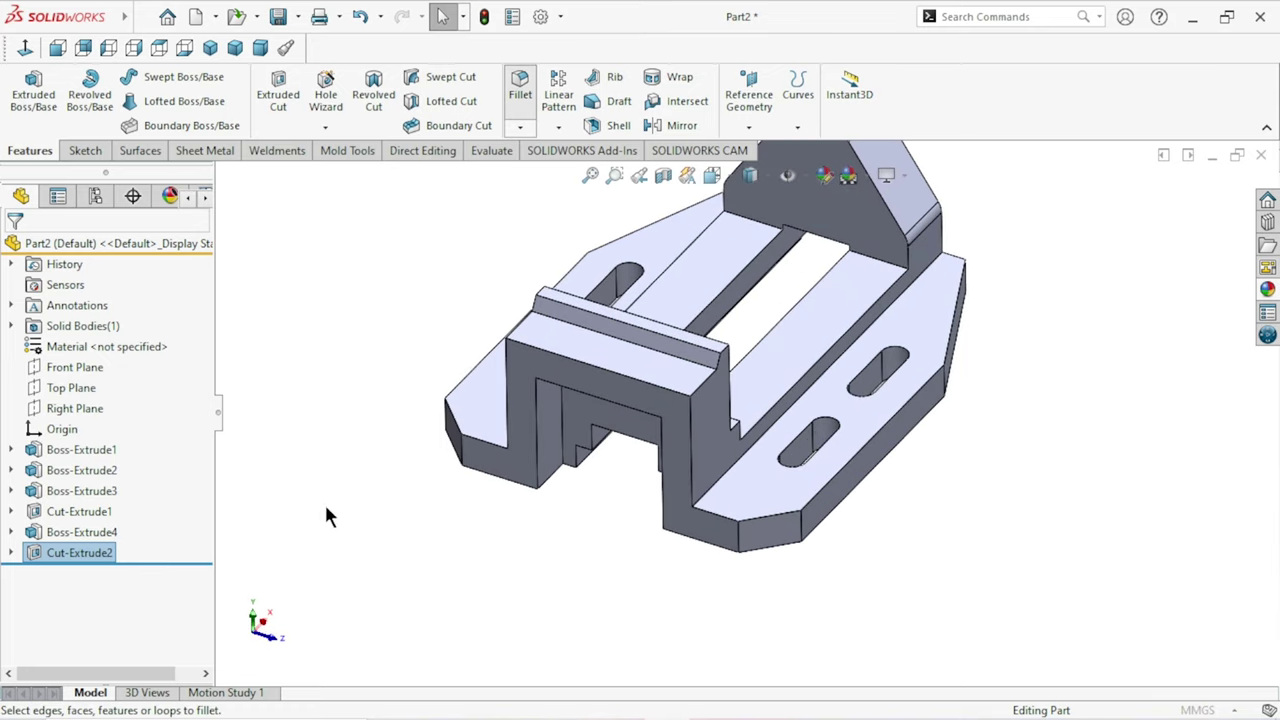
{"action": "type", "text": "20"}
{"action": "key", "text": "Return"}
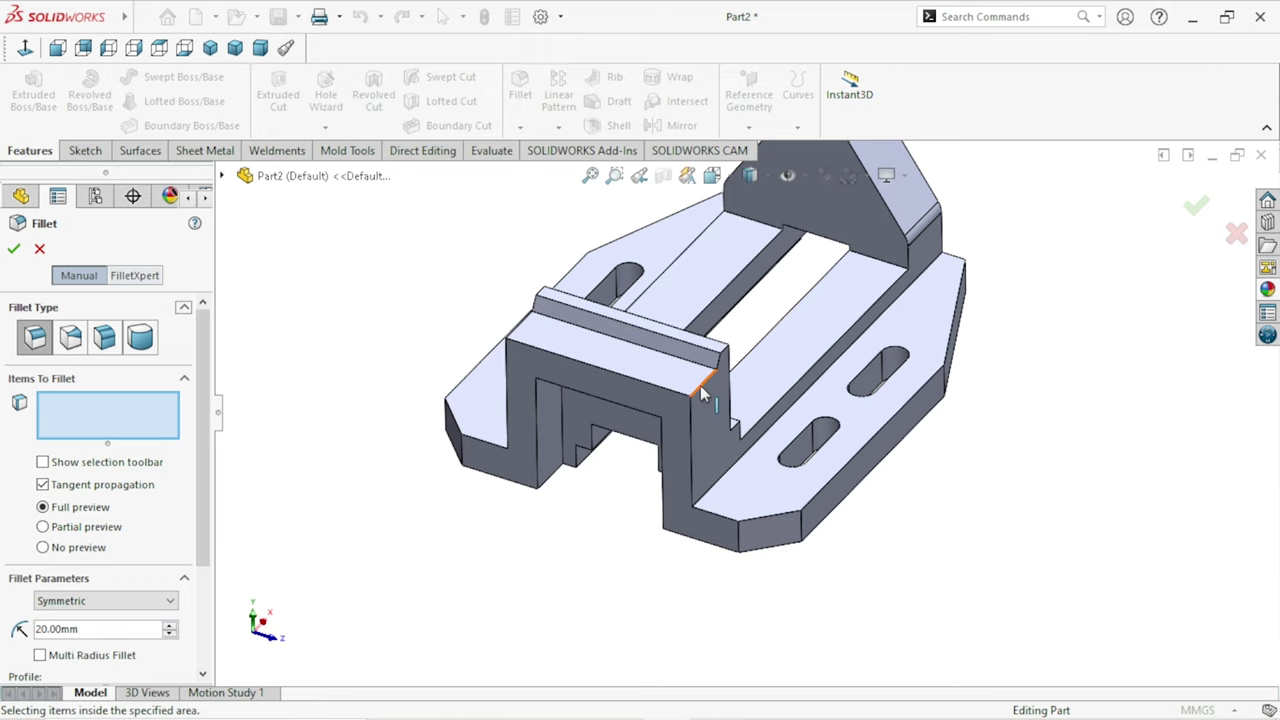
{"action": "middle_click_drag", "start_coordinate": [557, 480], "coordinate": [623, 463]}
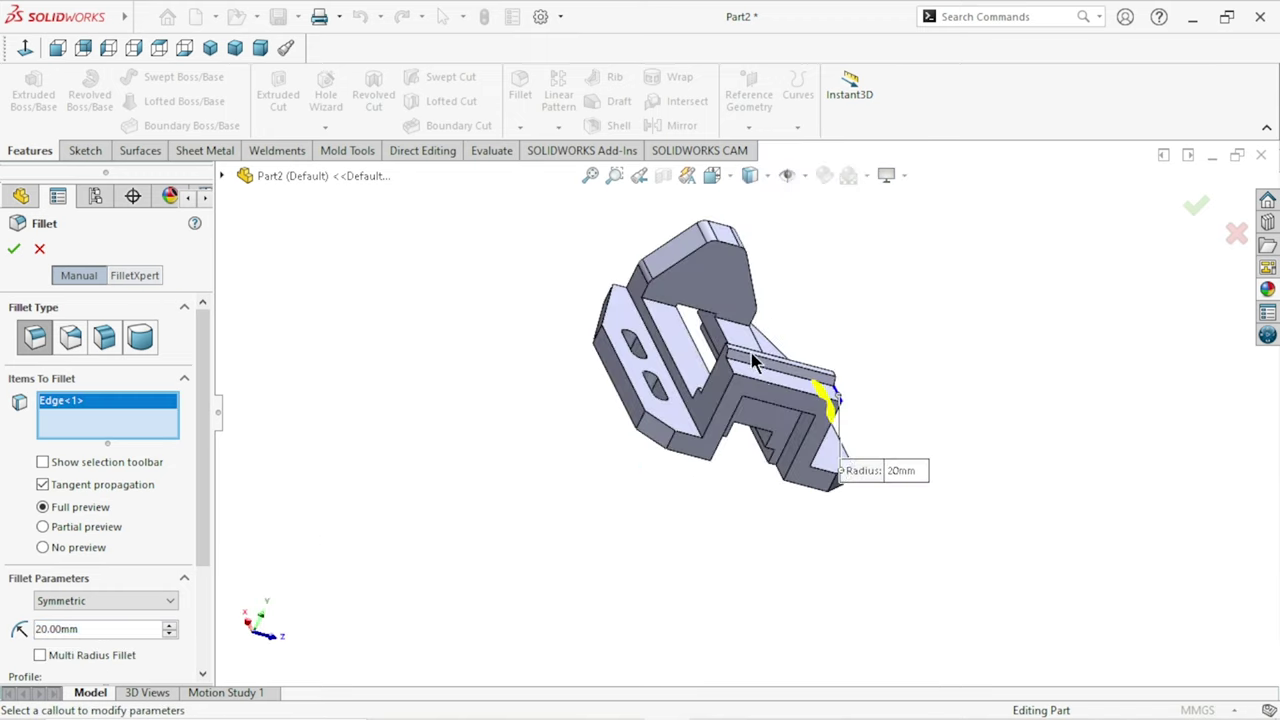
{"action": "scroll", "coordinate": [698, 428], "scroll_direction": "down", "scroll_amount": 3}
{"action": "left_click", "coordinate": [702, 424]}
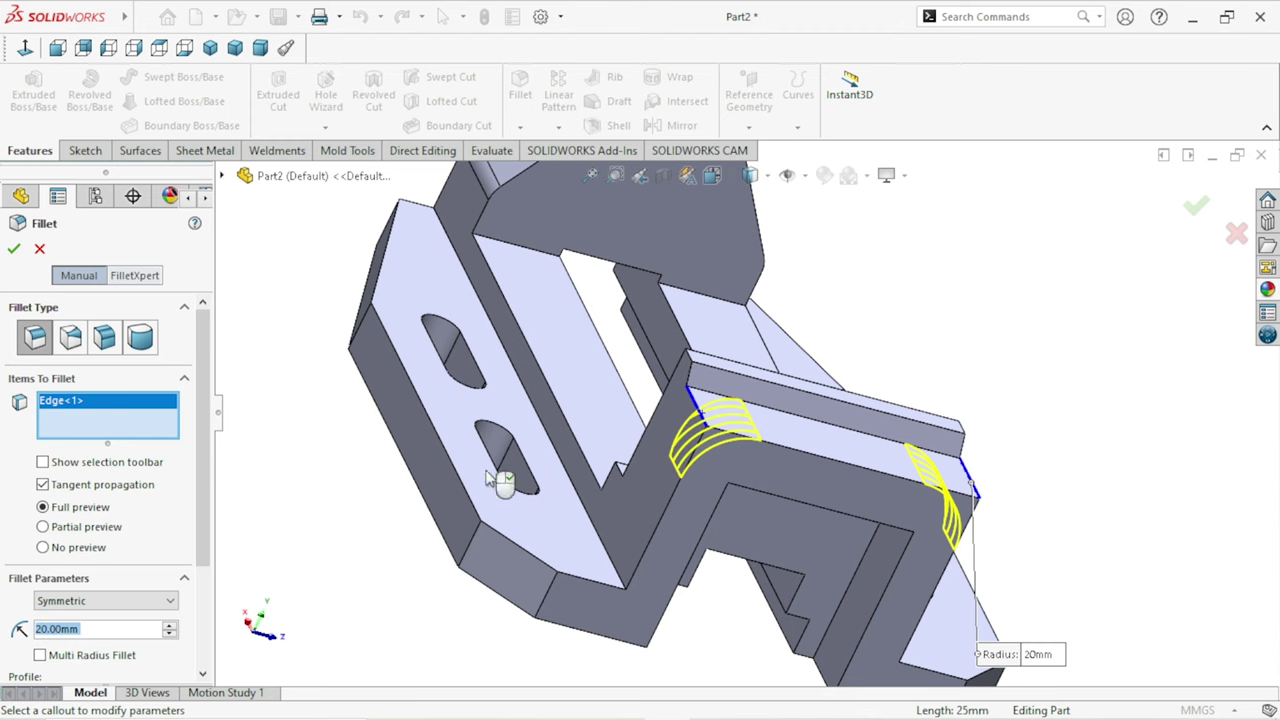
{"action": "left_click", "coordinate": [14, 249]}
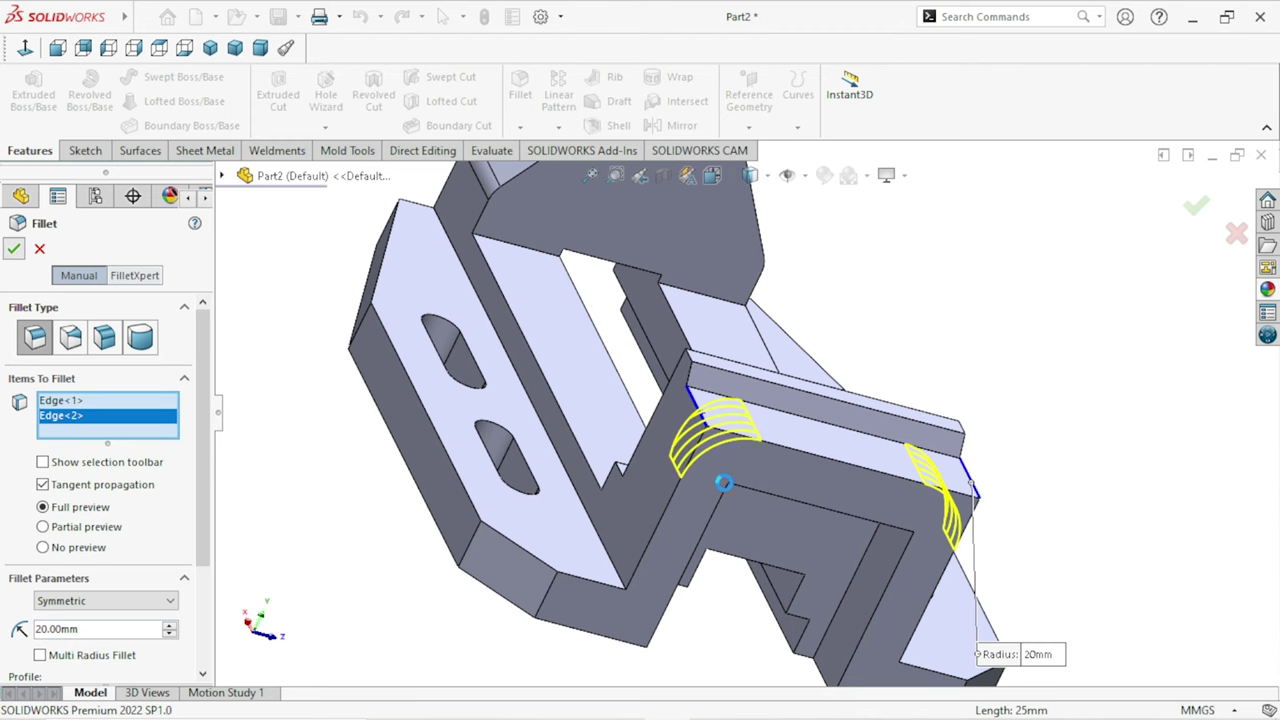
{"action": "middle_click_drag", "start_coordinate": [873, 512], "coordinate": [543, 168]}
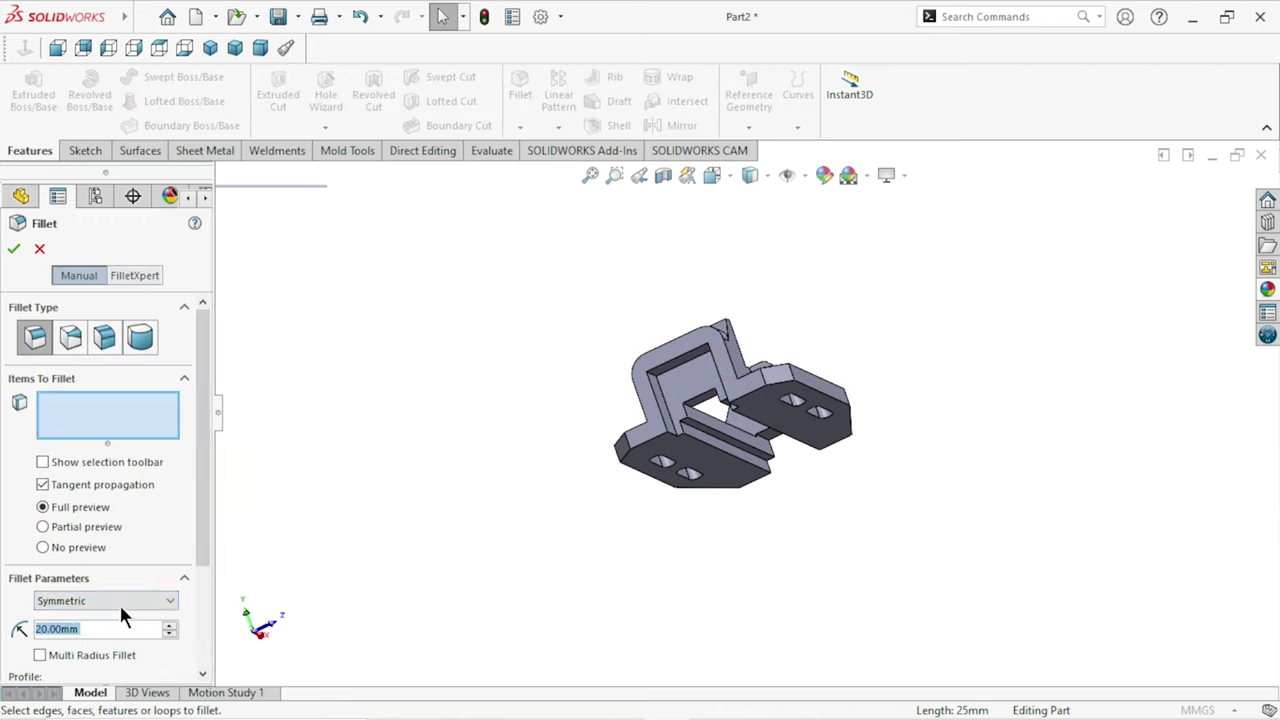
{"action": "left_click", "coordinate": [82, 627]}
Set the fillet radius to 10 mm and select the first pocket edge.
{"action": "type", "text": "10"}
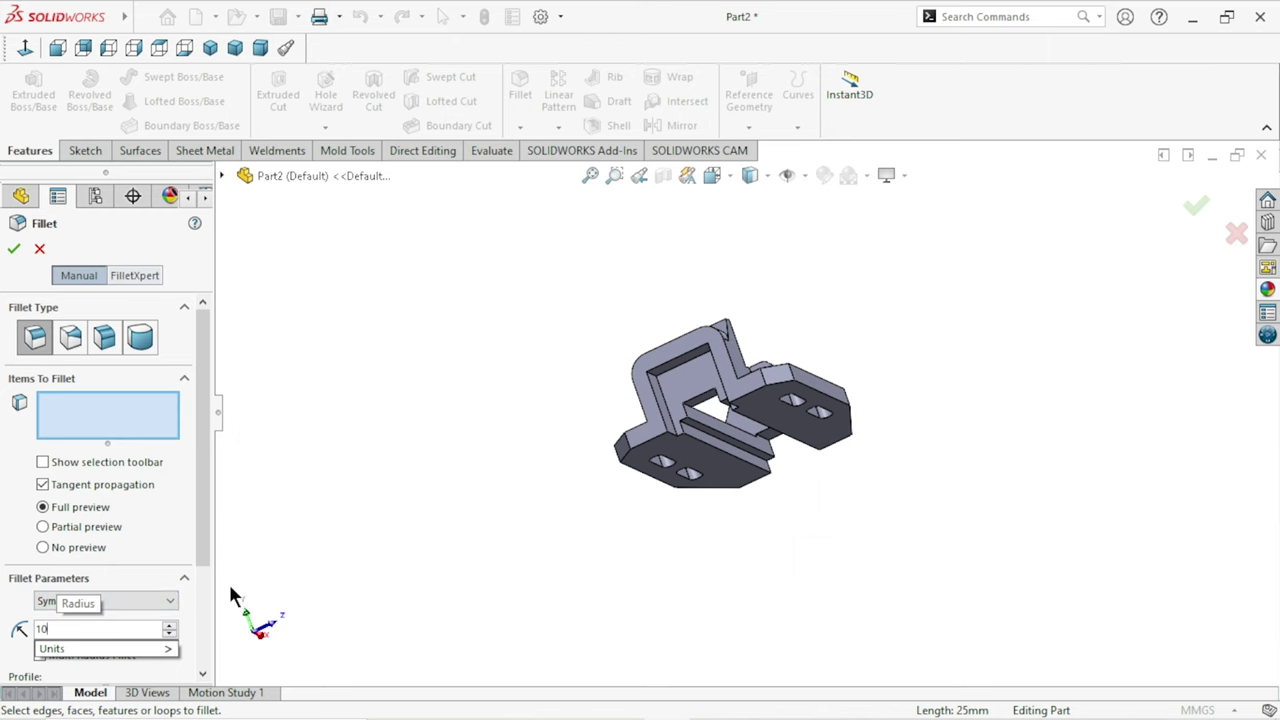
{"action": "key", "text": "Return"}
{"action": "scroll", "coordinate": [768, 480], "scroll_direction": "down", "scroll_amount": 3}
{"action": "scroll", "coordinate": [607, 422], "scroll_direction": "down", "scroll_amount": 3}
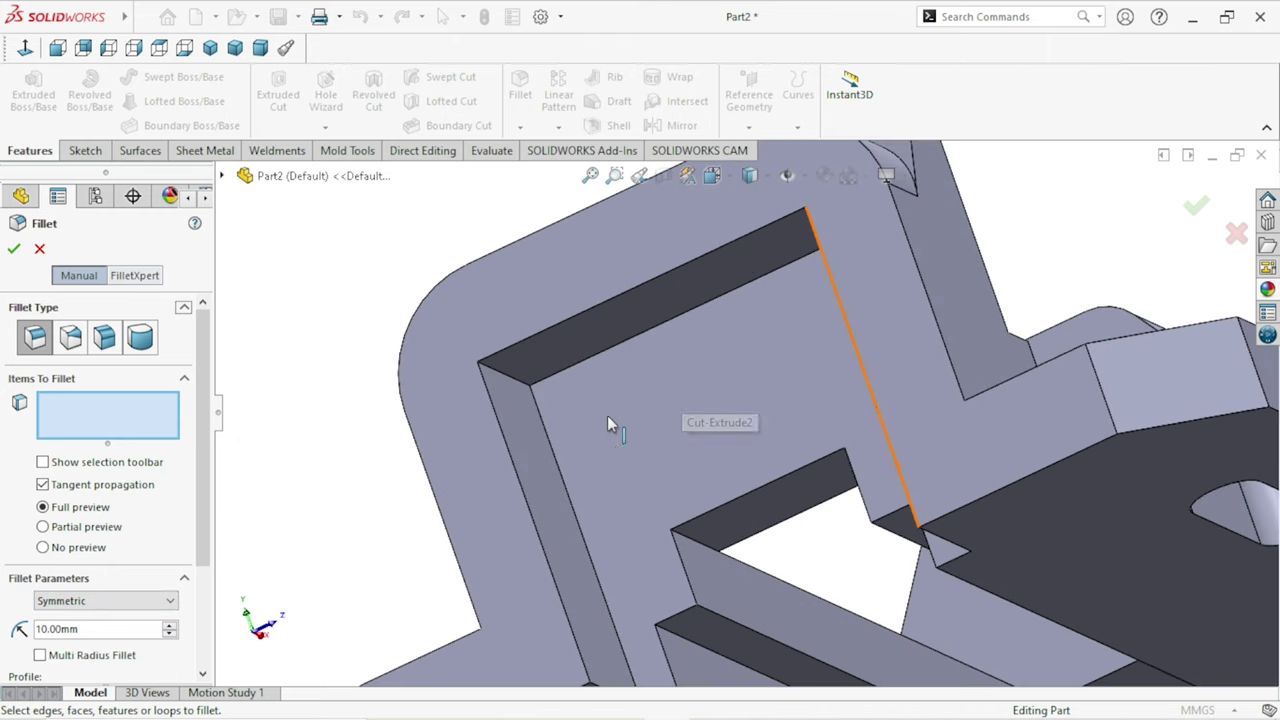
{"action": "left_click", "coordinate": [527, 390]}
{"action": "scroll", "coordinate": [596, 414], "scroll_direction": "up", "scroll_amount": 5}
{"action": "scroll", "coordinate": [600, 418], "scroll_direction": "up", "scroll_amount": 3}
Add a second edge and apply the 10 mm fillet to both as Fillet2.
{"action": "mouse_move", "coordinate": [600, 420]}
{"action": "middle_mouse_down"}
{"action": "mouse_move", "coordinate": [767, 358]}
{"action": "mouse_move", "coordinate": [766, 334]}
{"action": "mouse_move", "coordinate": [852, 336]}
{"action": "middle_mouse_up"}
{"action": "scroll", "coordinate": [915, 337], "scroll_direction": "down", "scroll_amount": 5}
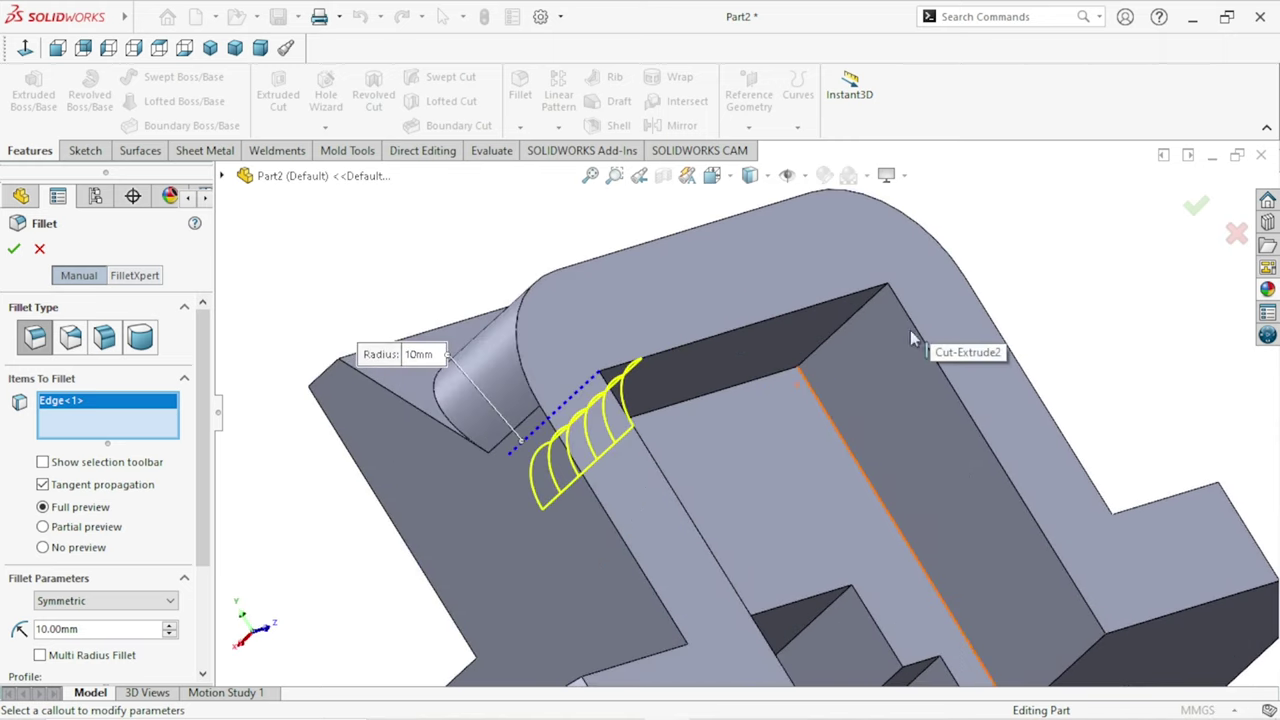
{"action": "left_click", "coordinate": [840, 331]}
{"action": "scroll", "coordinate": [800, 410], "scroll_direction": "up", "scroll_amount": 5}
{"action": "mouse_move", "coordinate": [792, 428]}
{"action": "middle_mouse_down"}
{"action": "mouse_move", "coordinate": [893, 438]}
{"action": "mouse_move", "coordinate": [934, 406]}
{"action": "mouse_move", "coordinate": [880, 410]}
{"action": "middle_mouse_up"}
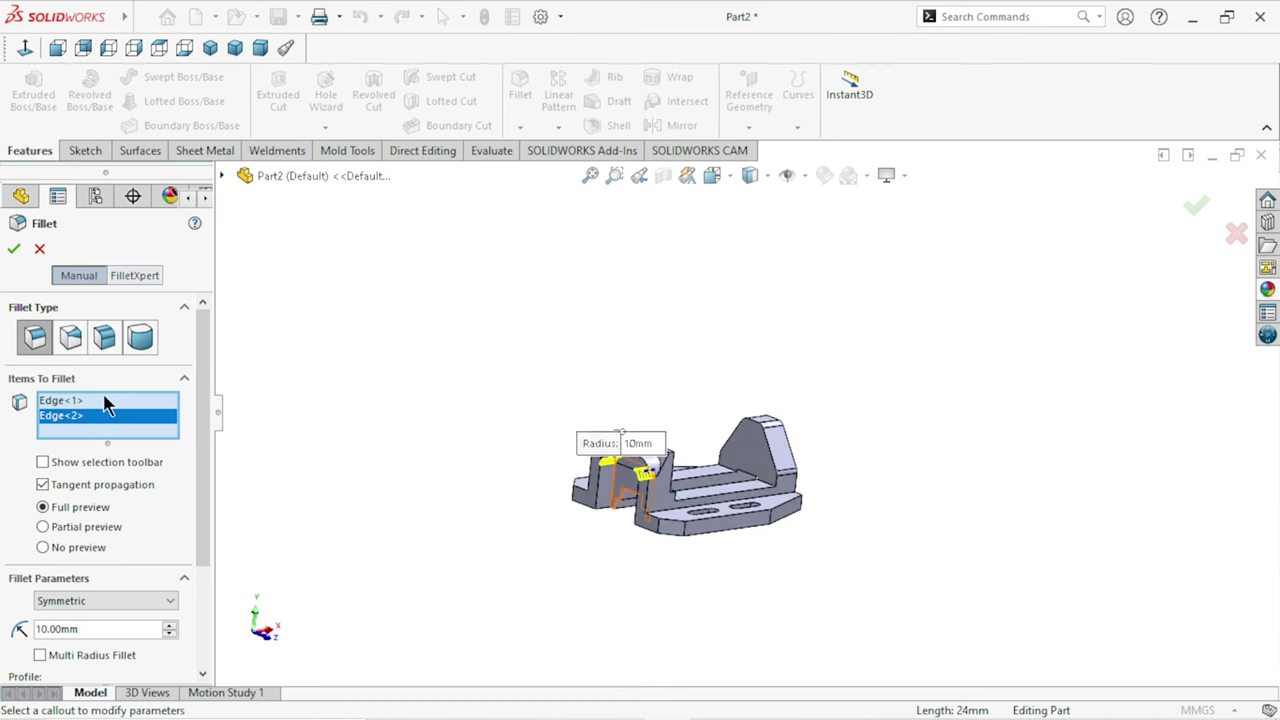
{"action": "left_click", "coordinate": [13, 250]}
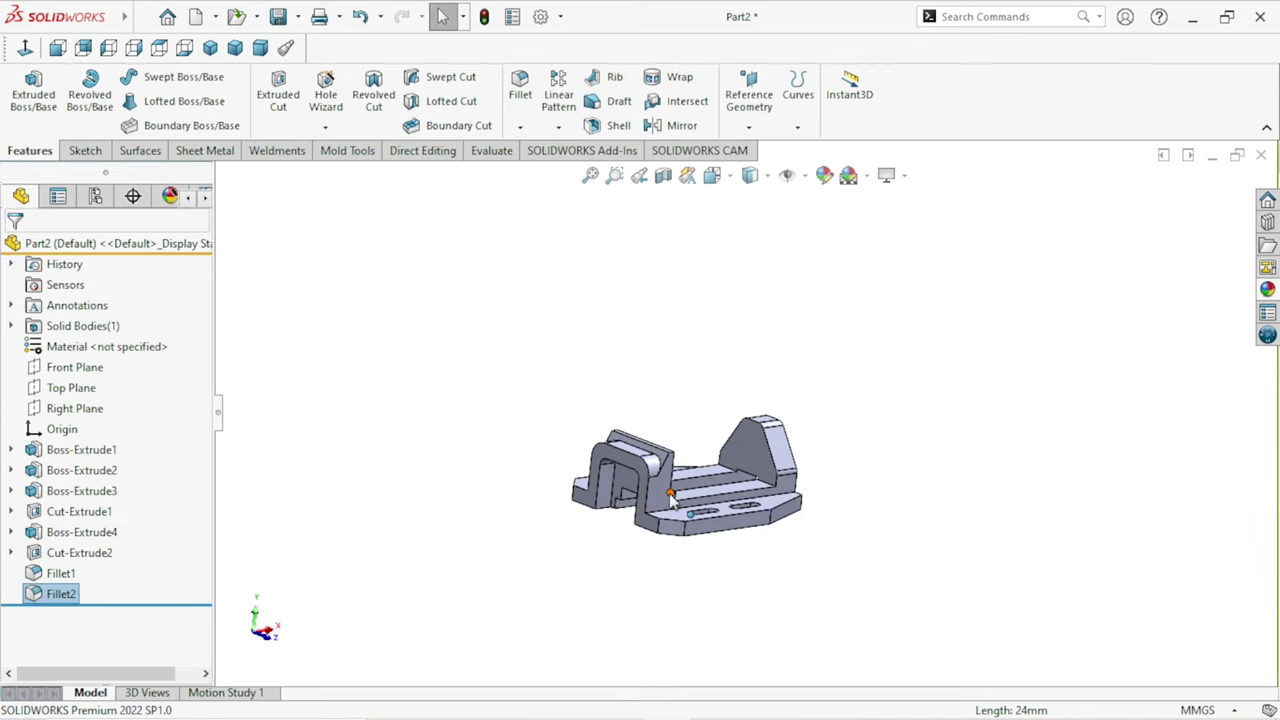
{"action": "scroll", "coordinate": [780, 515], "scroll_direction": "down", "scroll_amount": 2}
{"action": "scroll", "coordinate": [780, 515], "scroll_direction": "down", "scroll_amount": 2}
Start a sketch on the triangular jaw face, viewed Normal To with Hidden Lines Removed.
{"action": "mouse_move", "coordinate": [1003, 513]}
{"action": "middle_mouse_down"}
{"action": "mouse_move", "coordinate": [966, 508]}
{"action": "mouse_move", "coordinate": [1006, 491]}
{"action": "middle_mouse_up"}
{"action": "left_click", "coordinate": [794, 380]}
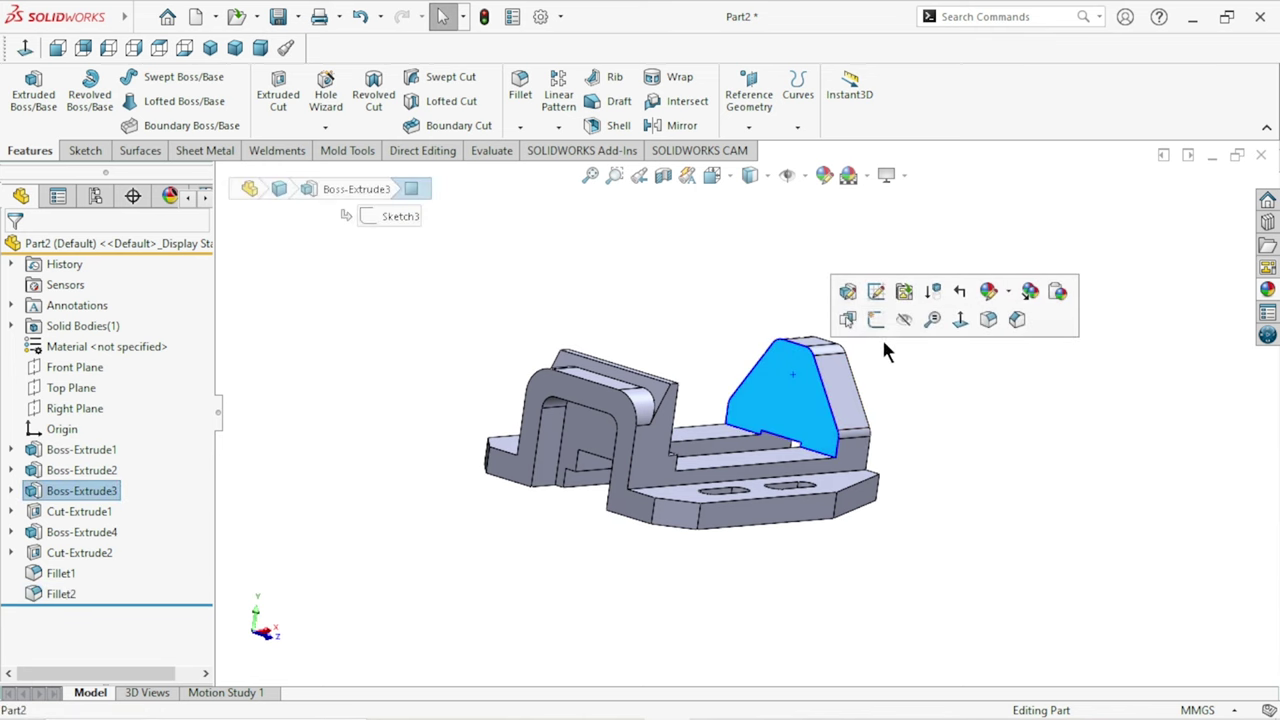
{"action": "left_click", "coordinate": [866, 322]}
{"action": "left_click", "coordinate": [22, 50]}
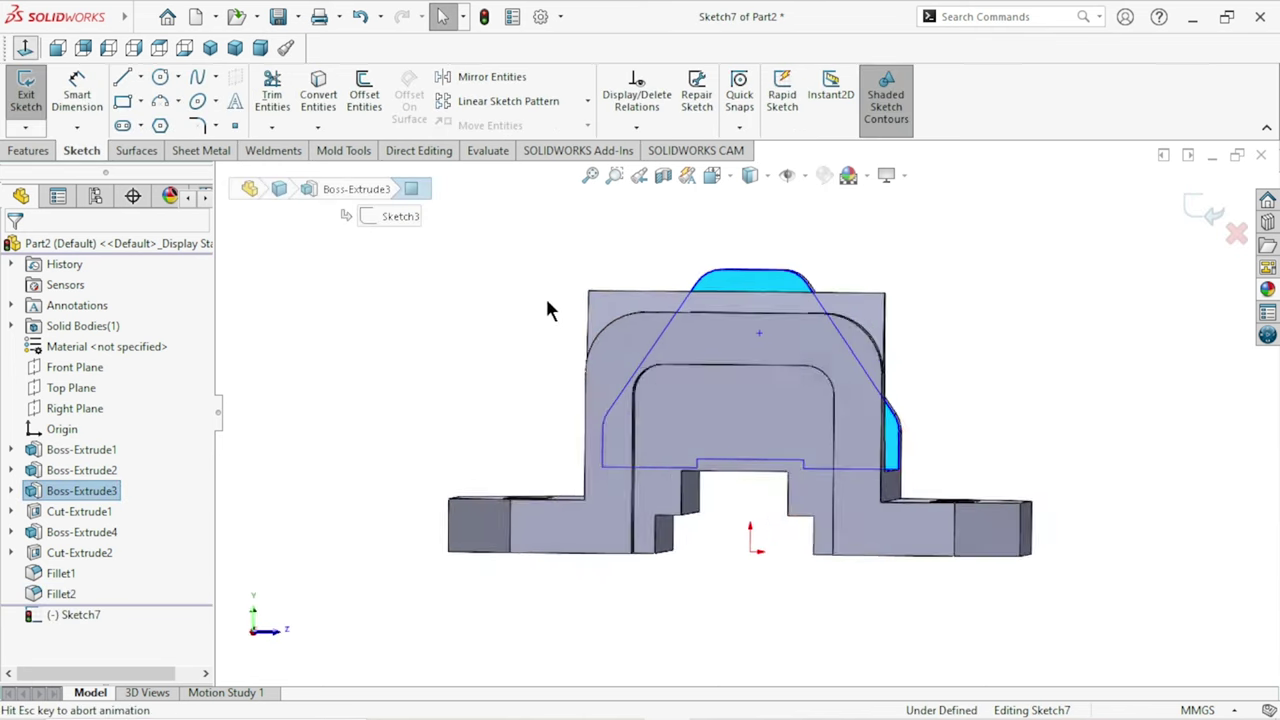
{"action": "left_click", "coordinate": [768, 183]}
{"action": "left_click", "coordinate": [764, 256]}
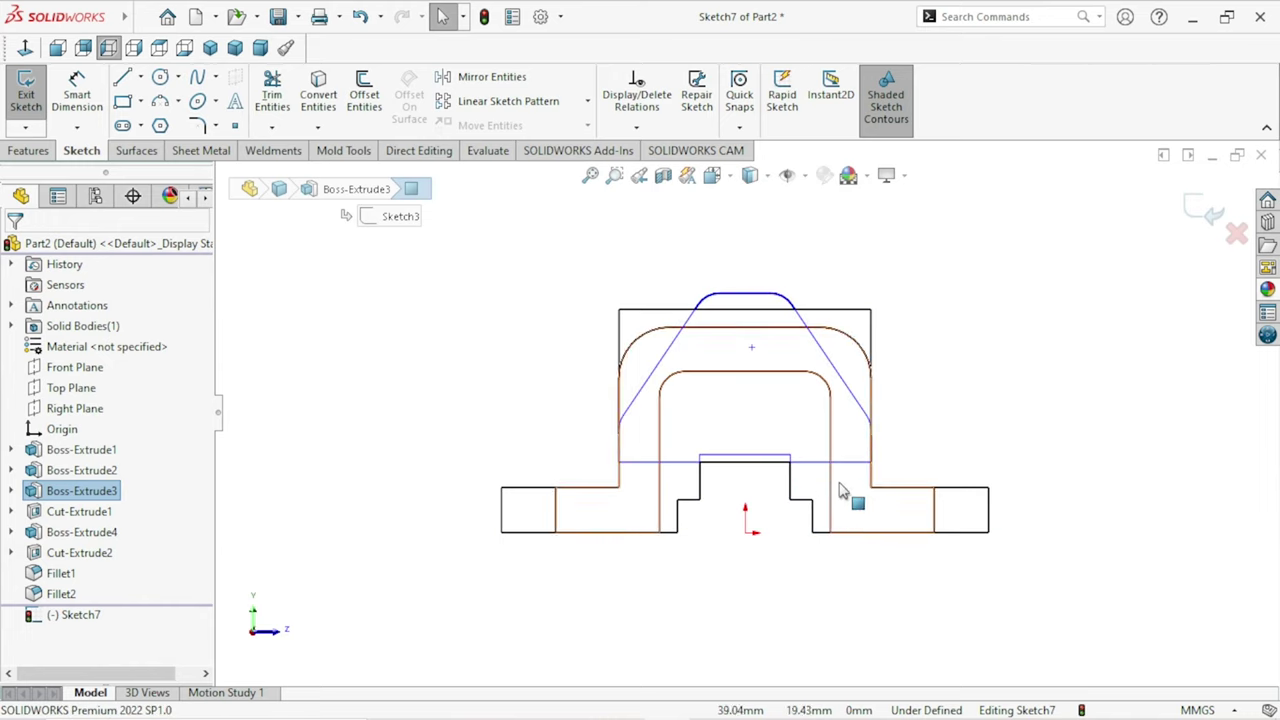
Back in the face-on view, start a circle centred on the vertical centreline.
{"action": "mouse_move", "coordinate": [1022, 462]}
{"action": "middle_mouse_down"}
{"action": "mouse_move", "coordinate": [980, 502]}
{"action": "mouse_move", "coordinate": [987, 480]}
{"action": "mouse_move", "coordinate": [975, 490]}
{"action": "middle_mouse_up"}
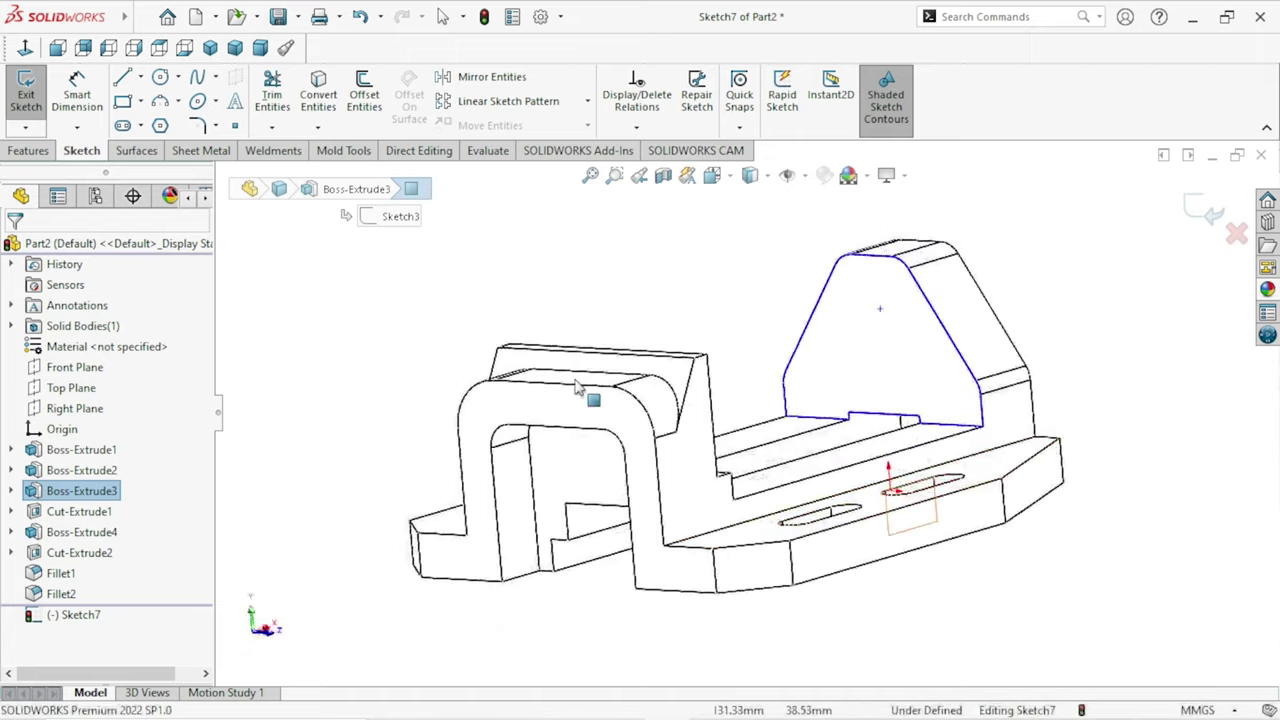
{"action": "left_click", "coordinate": [26, 50]}
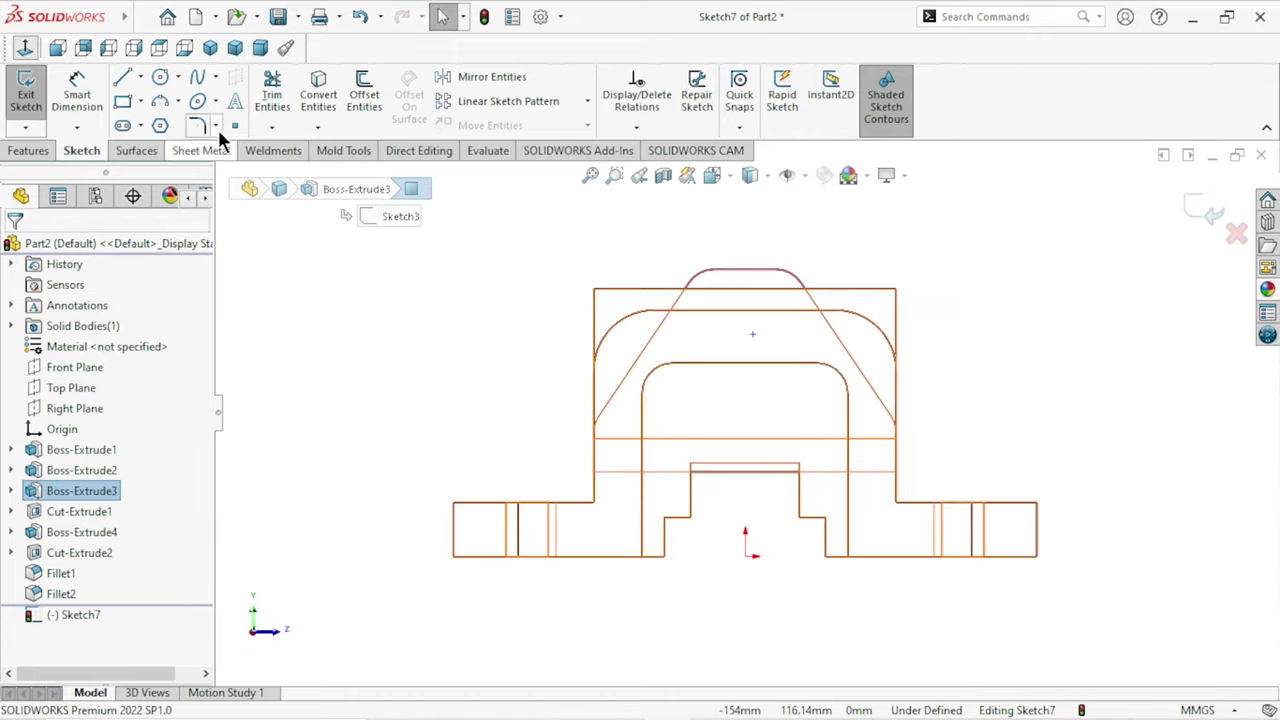
{"action": "left_click", "coordinate": [158, 80]}
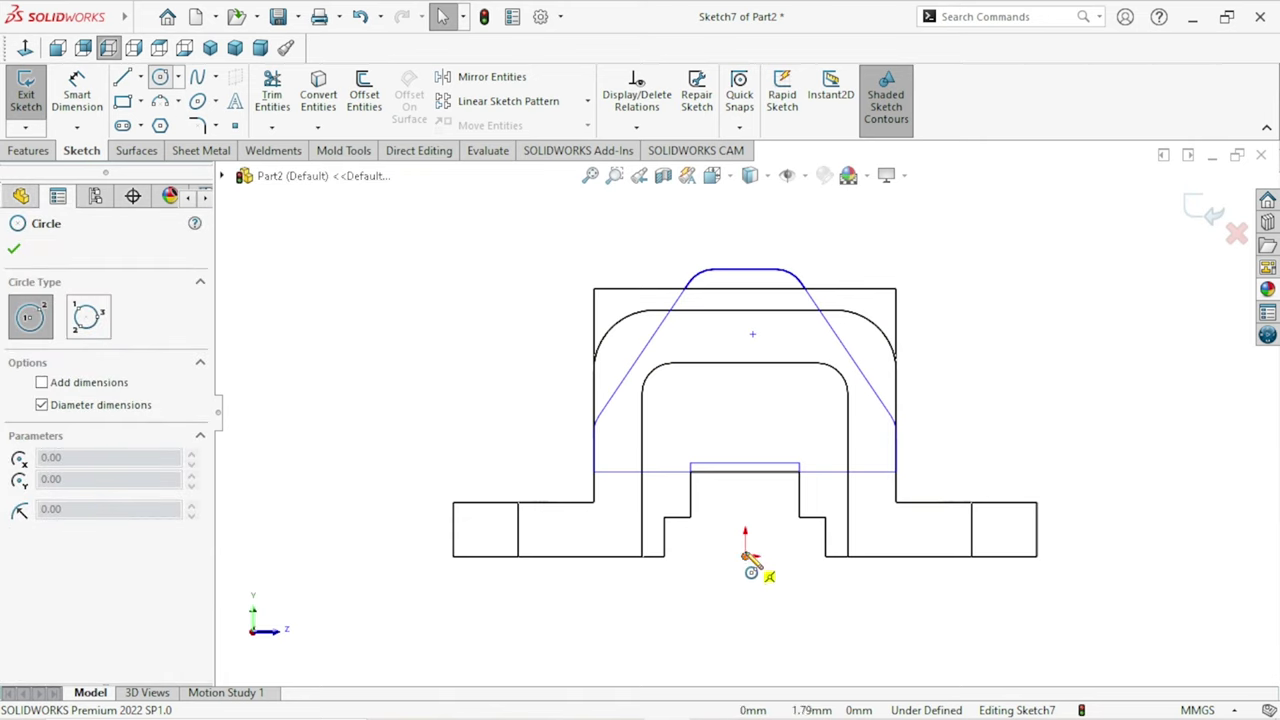
{"action": "left_click", "coordinate": [746, 373]}
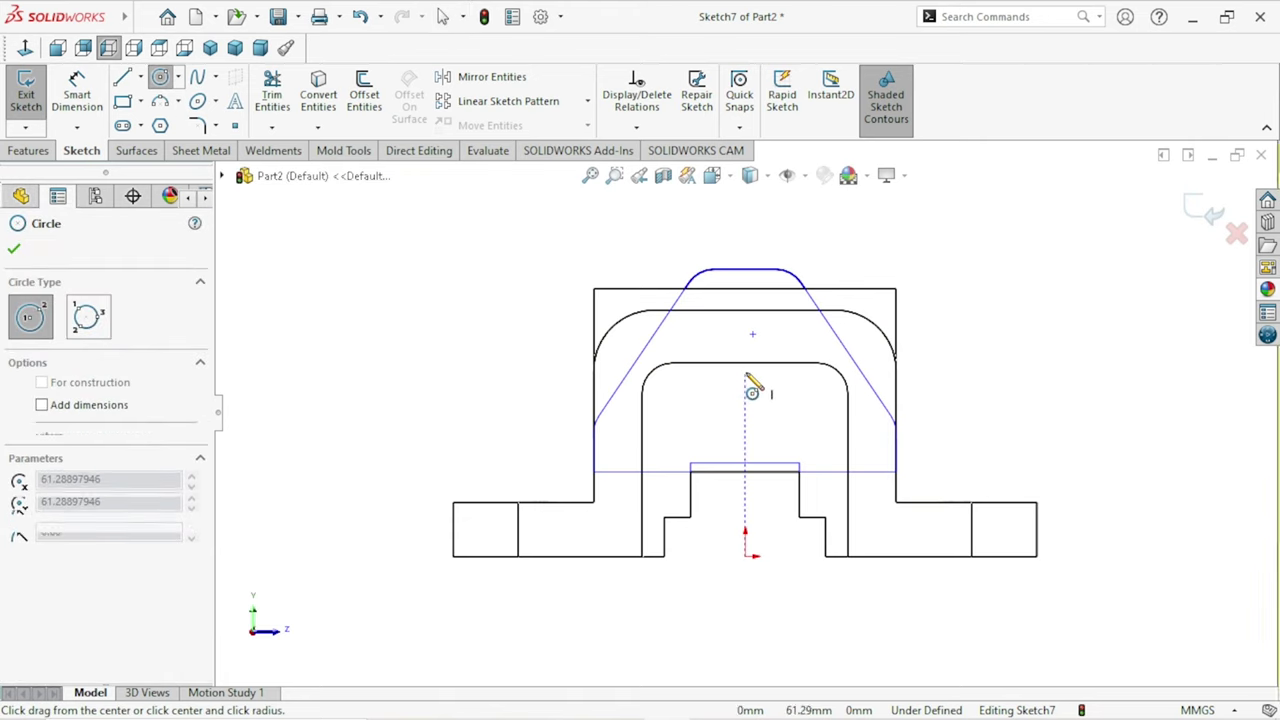
Give the circle a 32 mm diameter dimension.
{"action": "right_click", "coordinate": [386, 366]}
{"action": "left_click", "coordinate": [396, 366]}
{"action": "left_click", "coordinate": [68, 100]}
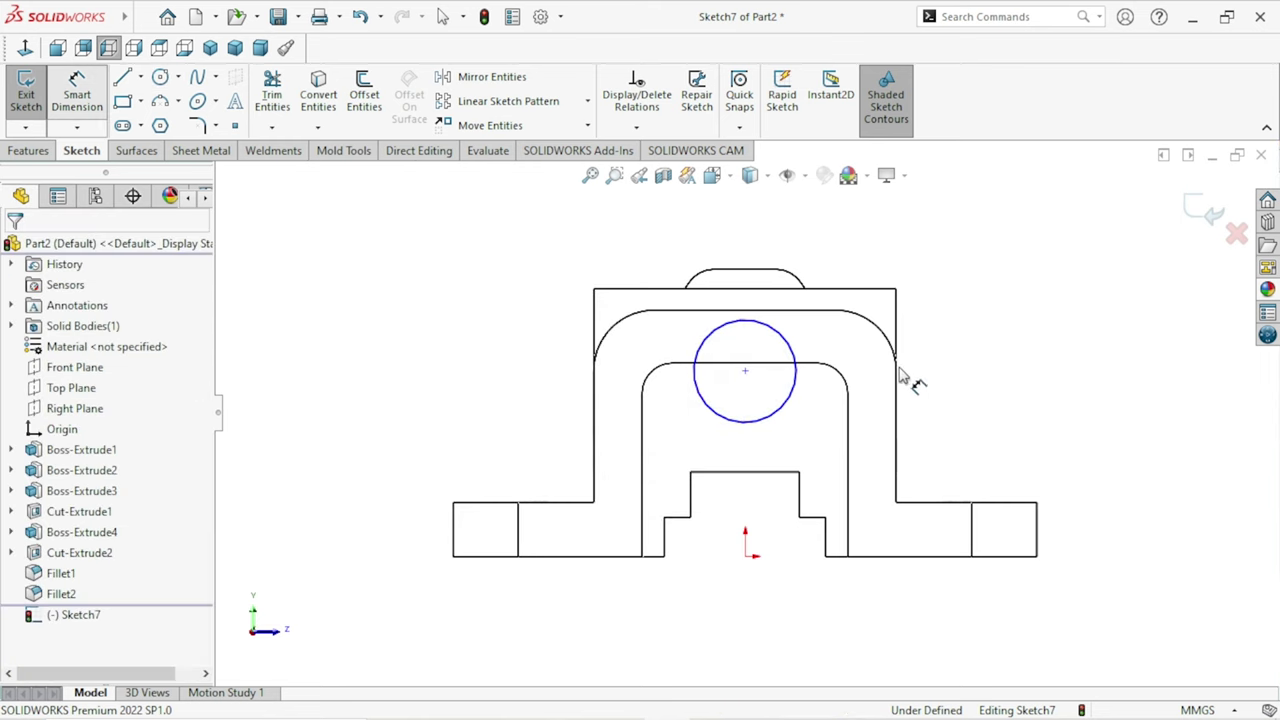
{"action": "left_click", "coordinate": [828, 358]}
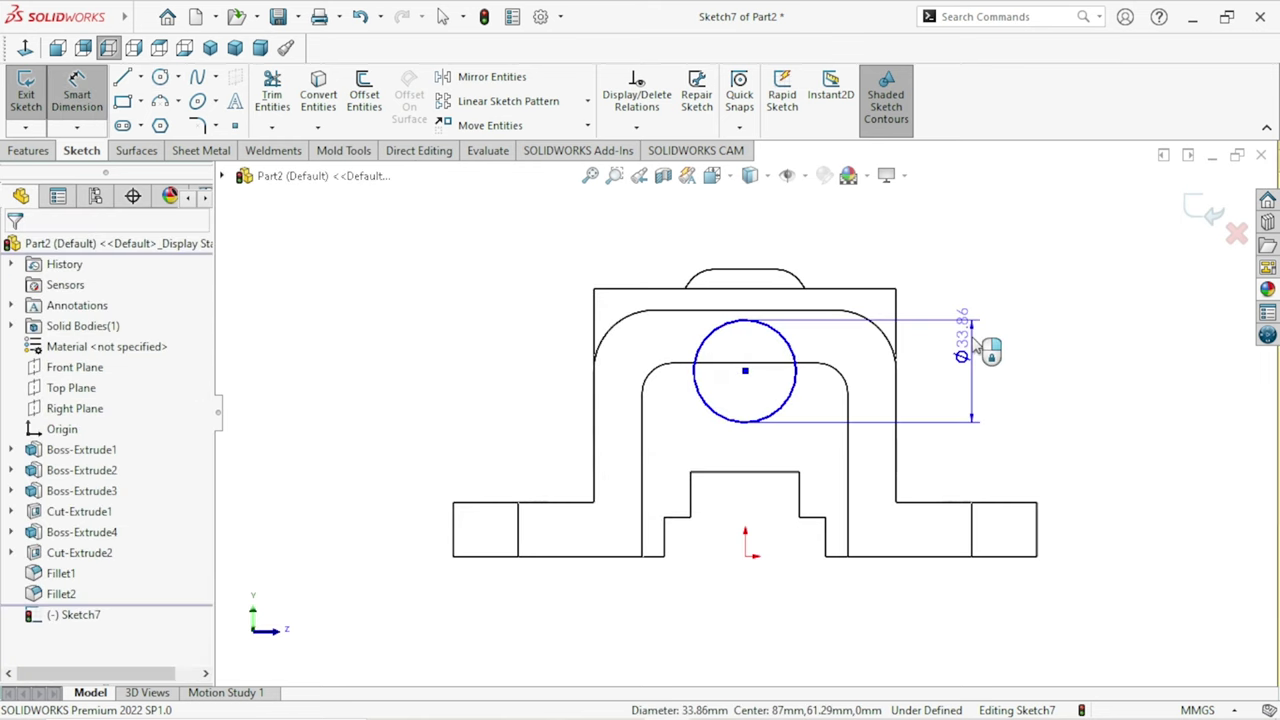
{"action": "left_click", "coordinate": [972, 365]}
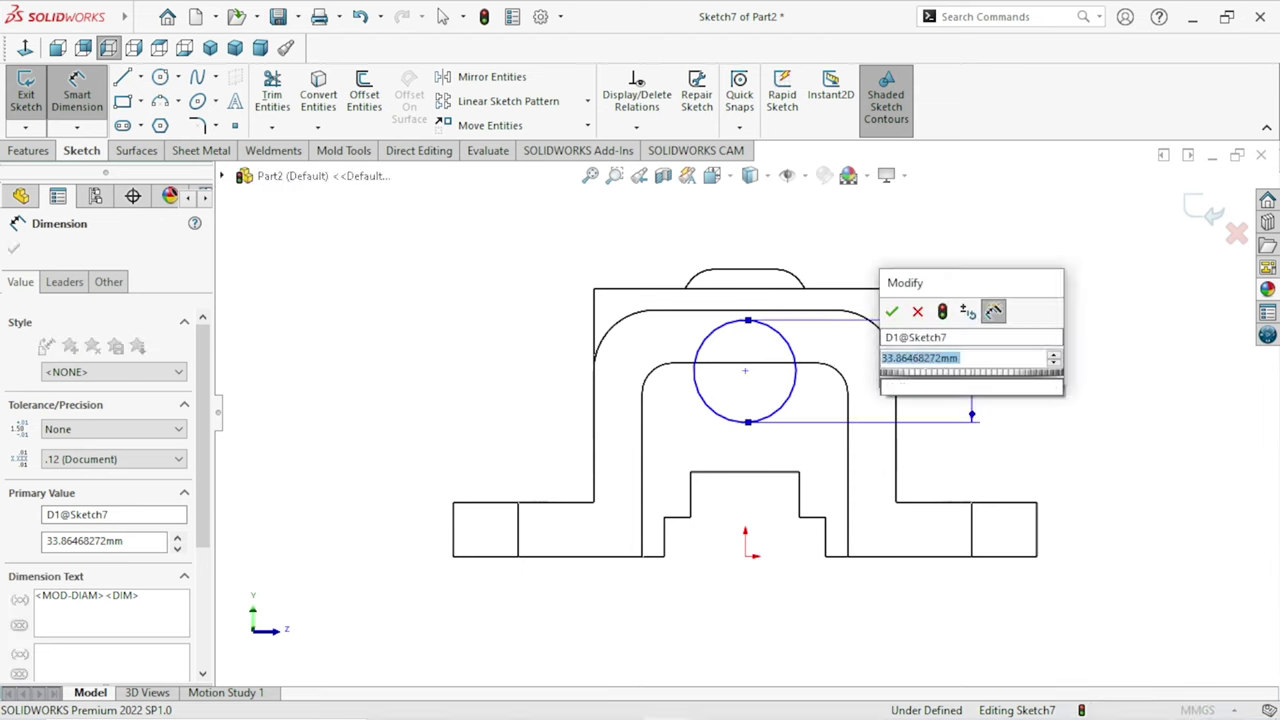
{"action": "type", "text": "32"}
{"action": "left_click", "coordinate": [894, 313]}
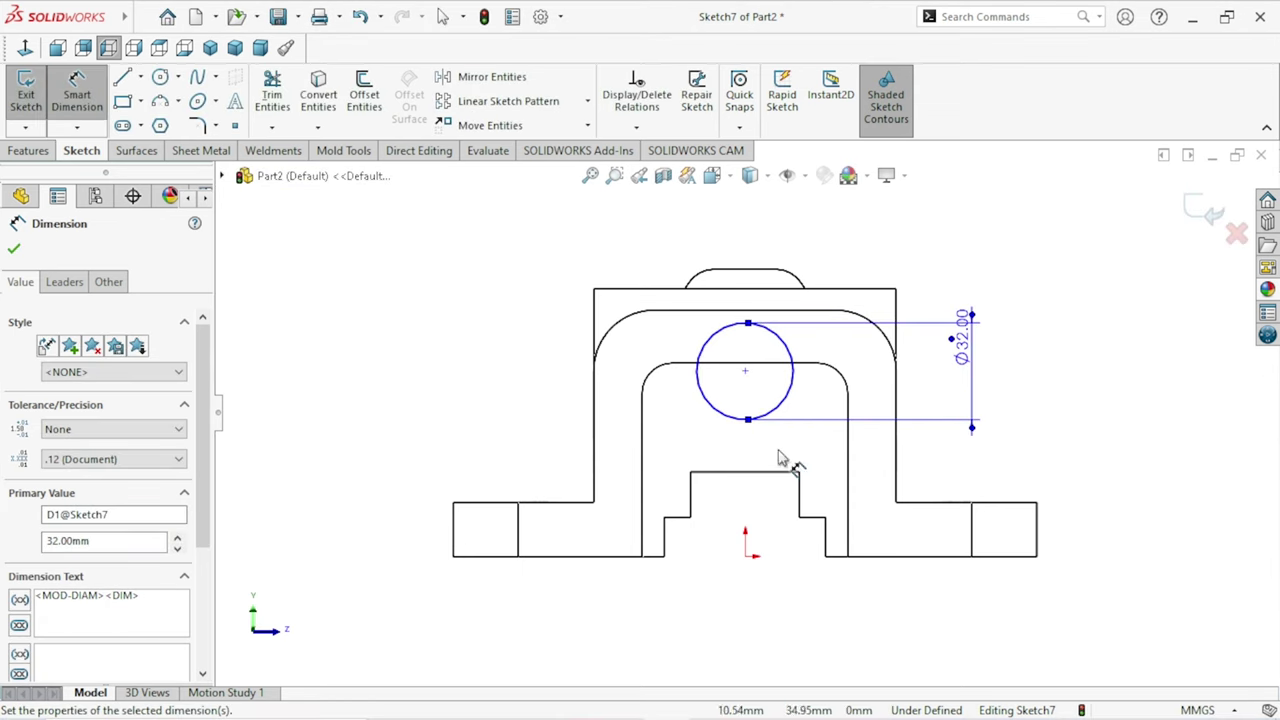
Show hidden lines dashed and dimension the circle centre 26 mm above the notch edge.
{"action": "left_click", "coordinate": [771, 177]}
{"action": "left_click", "coordinate": [752, 282]}
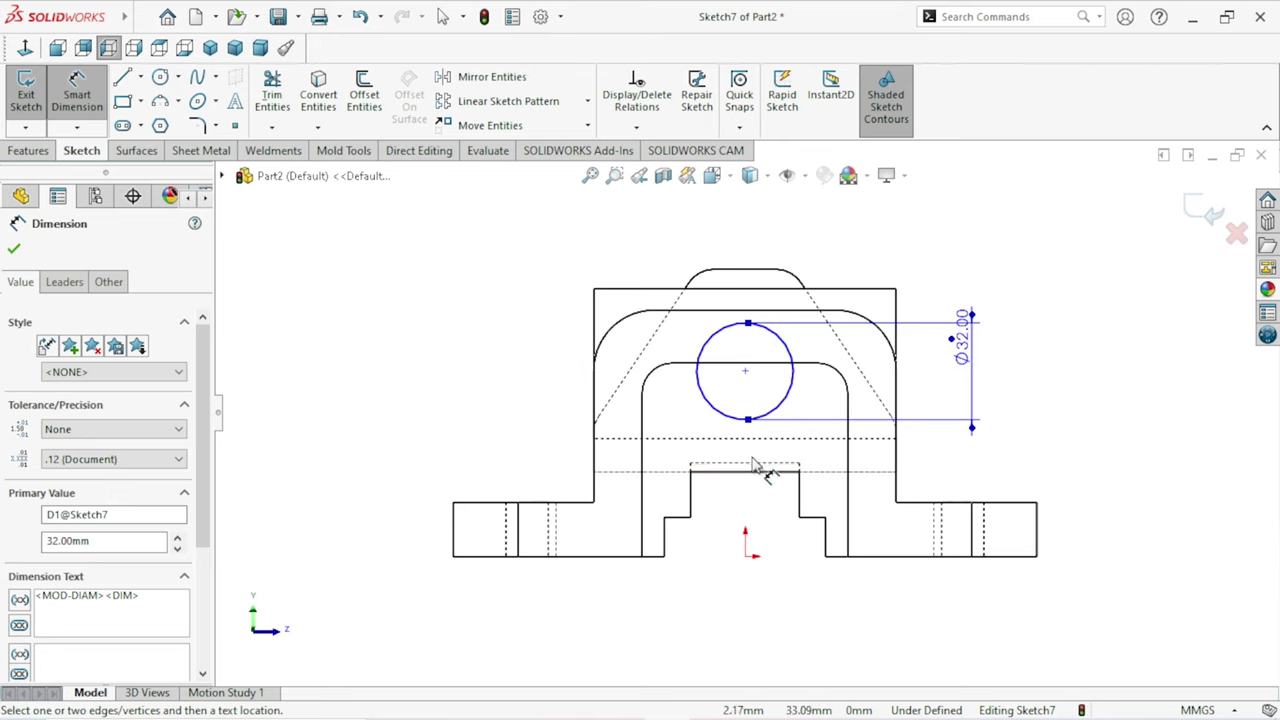
{"action": "left_click", "coordinate": [786, 401]}
{"action": "left_click", "coordinate": [833, 398]}
{"action": "type", "text": "26"}
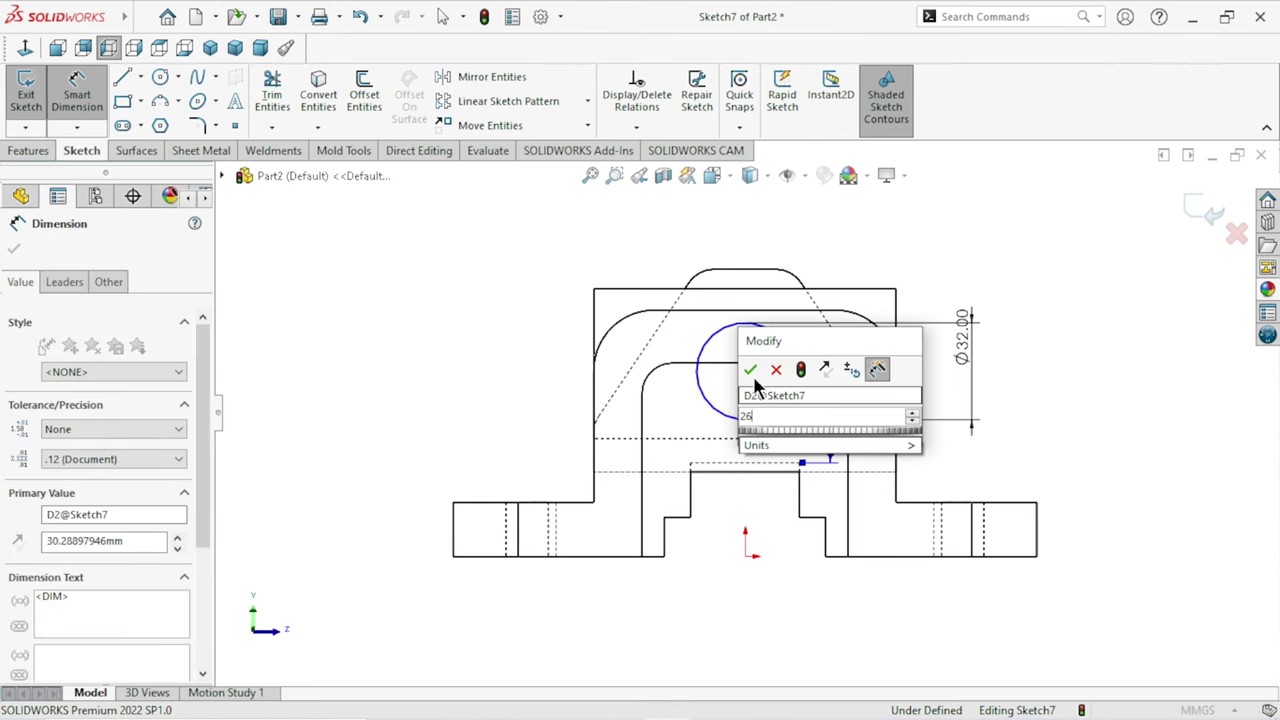
{"action": "left_click", "coordinate": [749, 369]}
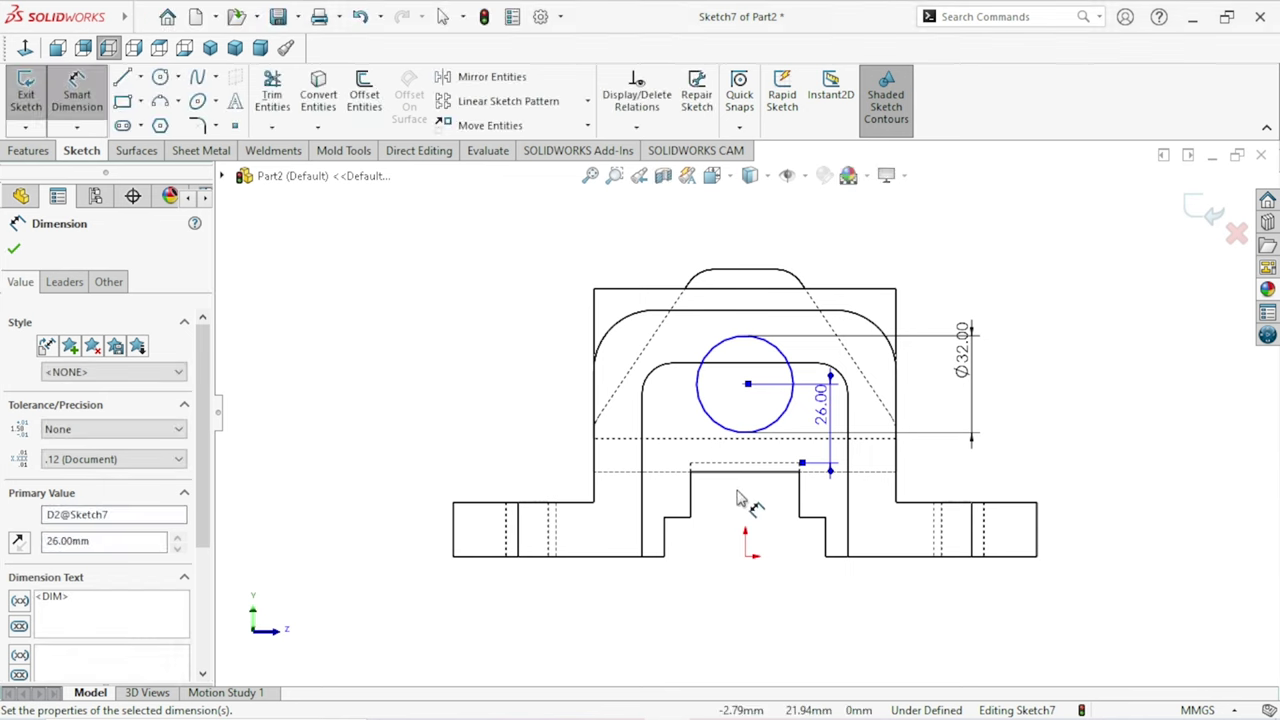
{"action": "left_click", "coordinate": [13, 252]}
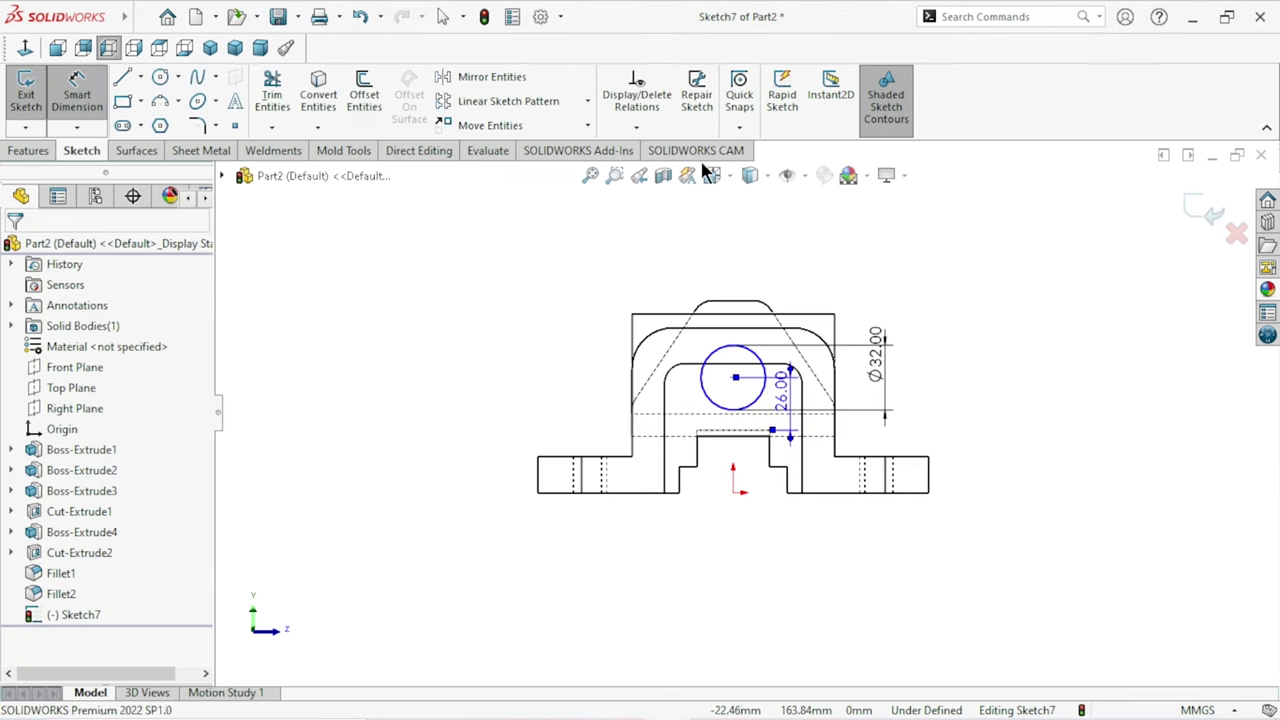
Switch to Shaded With Edges and orbit to face the sketched circle.
{"action": "left_click", "coordinate": [768, 174]}
{"action": "left_click", "coordinate": [752, 203]}
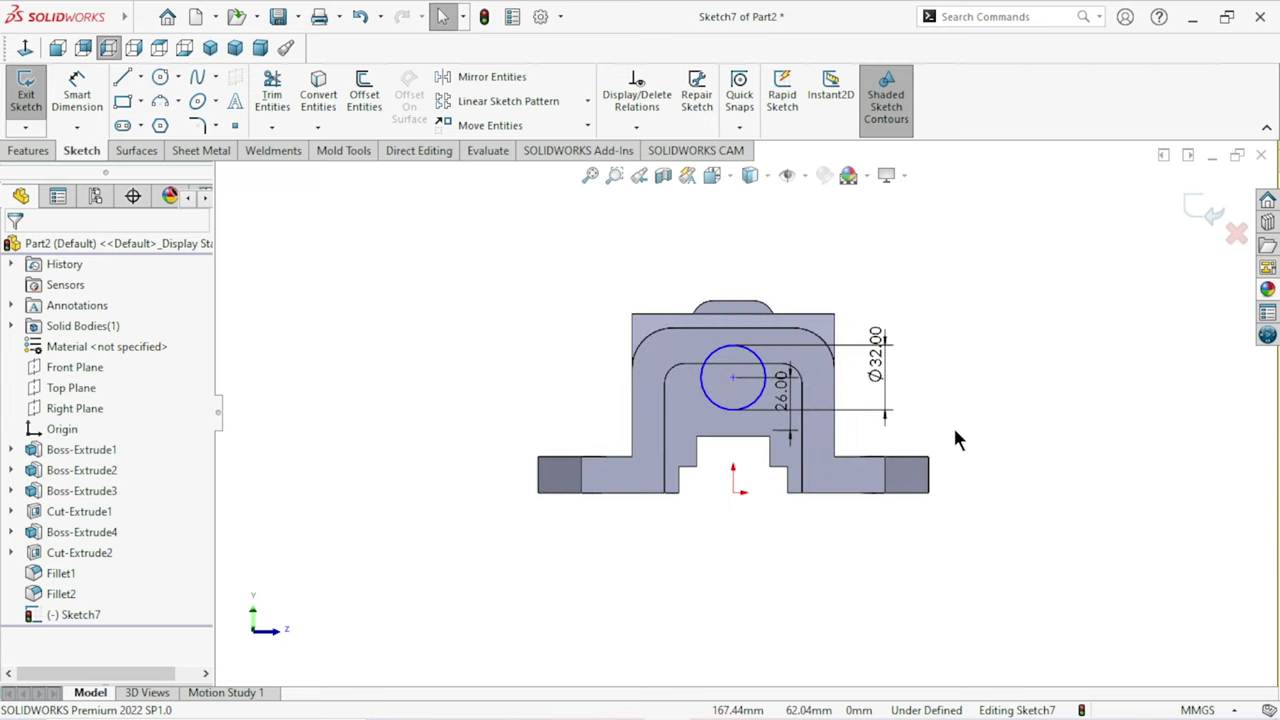
{"action": "middle_click_drag", "start_coordinate": [938, 382], "coordinate": [916, 399]}
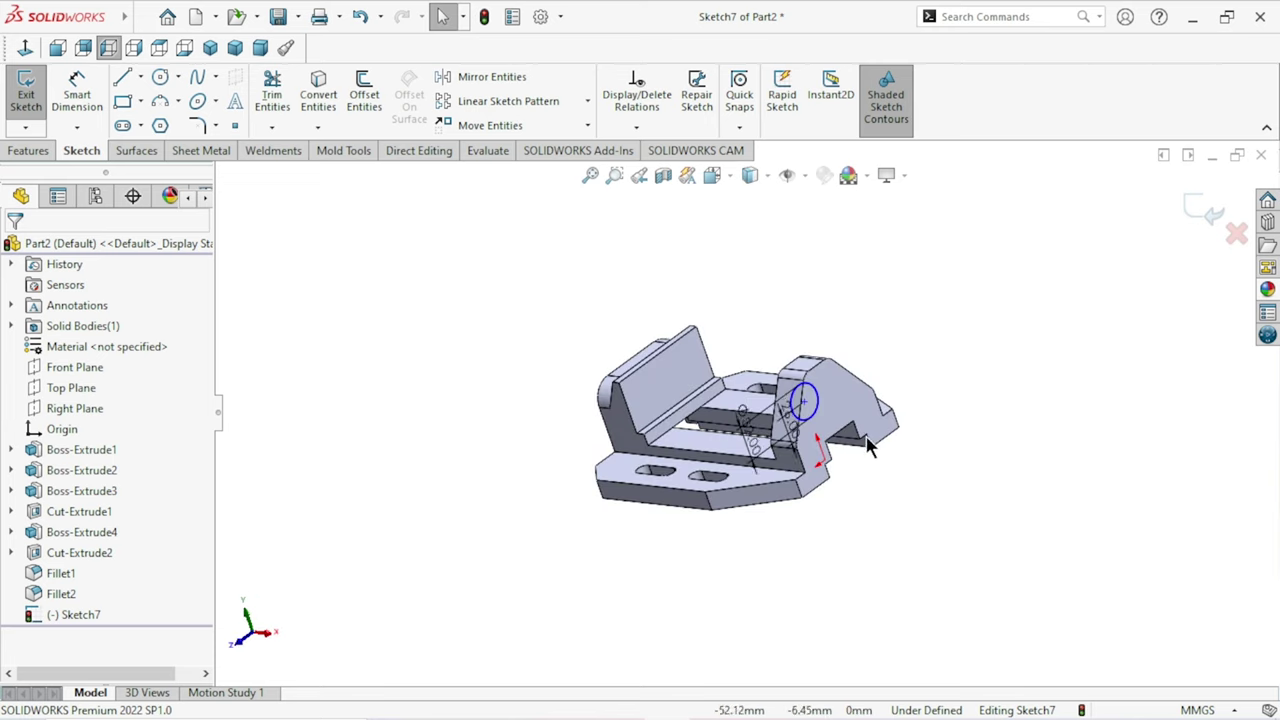
{"action": "middle_click_drag", "start_coordinate": [868, 447], "coordinate": [986, 380]}
{"action": "scroll", "coordinate": [857, 415], "scroll_direction": "down", "scroll_amount": 3}
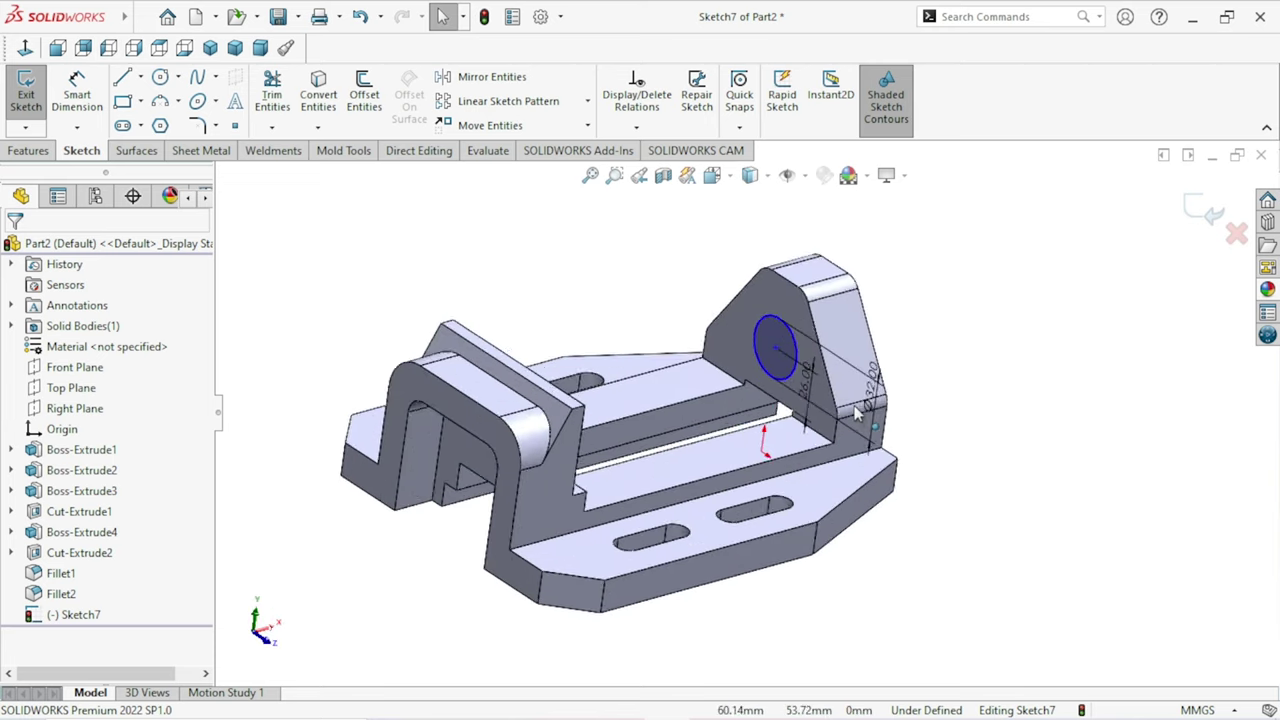
{"action": "scroll", "coordinate": [857, 415], "scroll_direction": "down", "scroll_amount": 2}
{"action": "mouse_move", "coordinate": [880, 432]}
{"action": "middle_mouse_down"}
{"action": "mouse_move", "coordinate": [949, 443]}
{"action": "mouse_move", "coordinate": [993, 405]}
{"action": "mouse_move", "coordinate": [900, 430]}
{"action": "middle_mouse_up"}
{"action": "scroll", "coordinate": [900, 430], "scroll_direction": "up", "scroll_amount": 2}
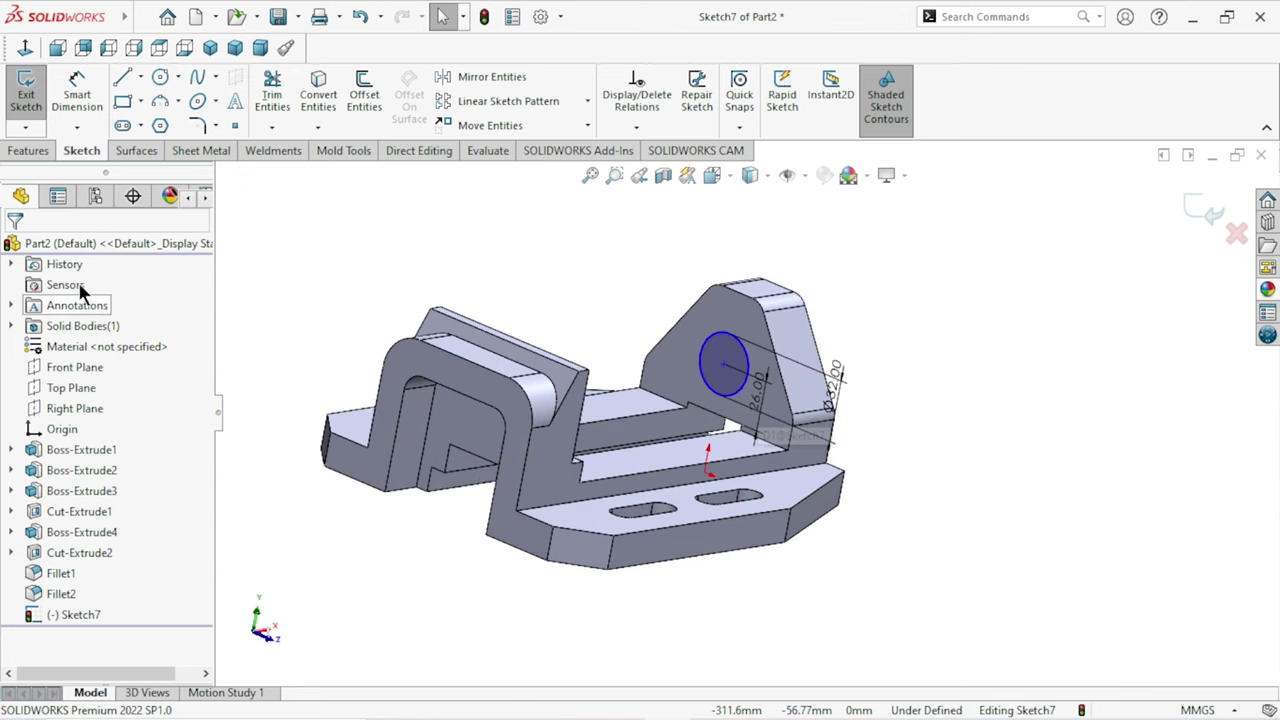
Extrude the 32 mm circle 3 mm as a boss on the jaw face.
{"action": "left_click", "coordinate": [28, 151]}
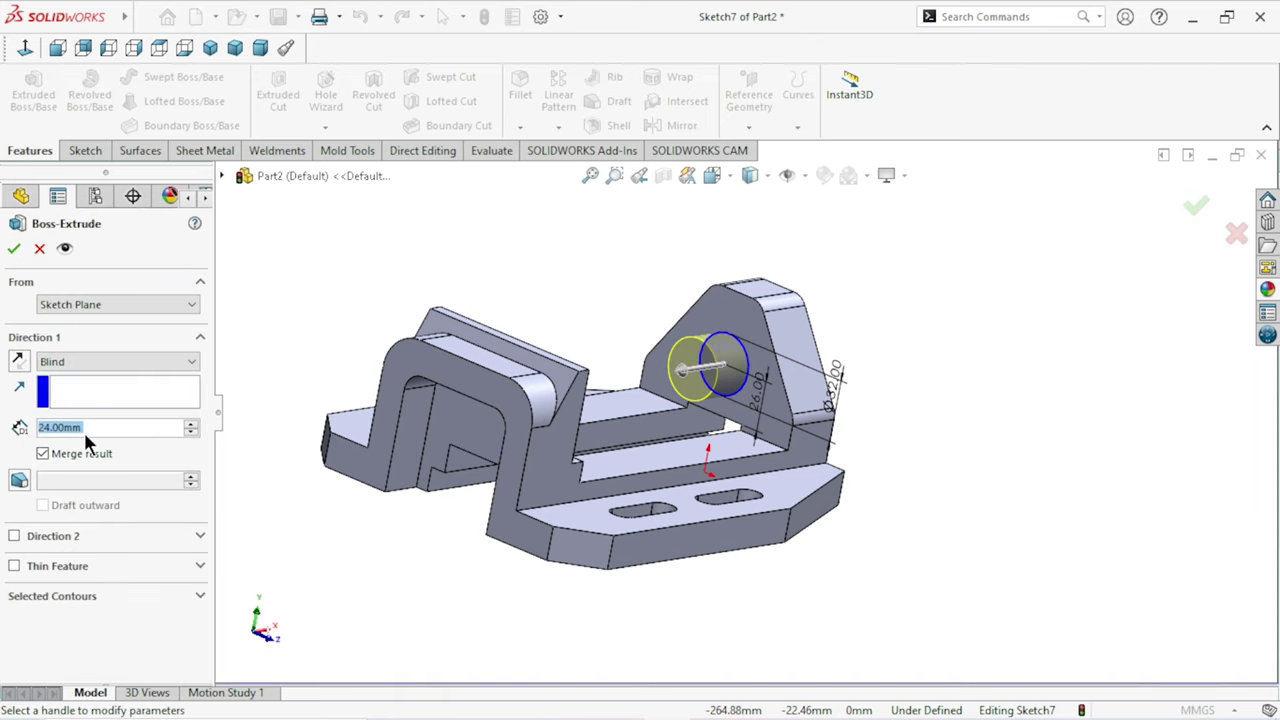
{"action": "type", "text": "3"}
{"action": "key", "text": "Return"}
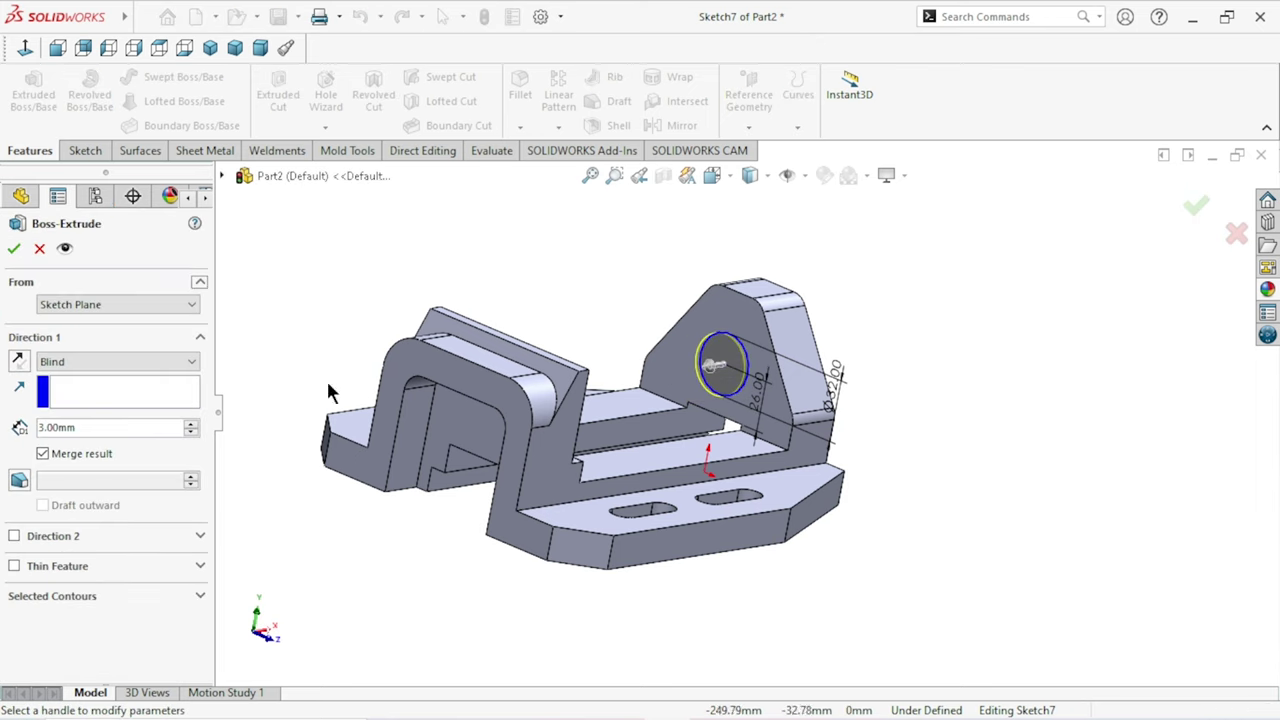
{"action": "left_click", "coordinate": [14, 252]}
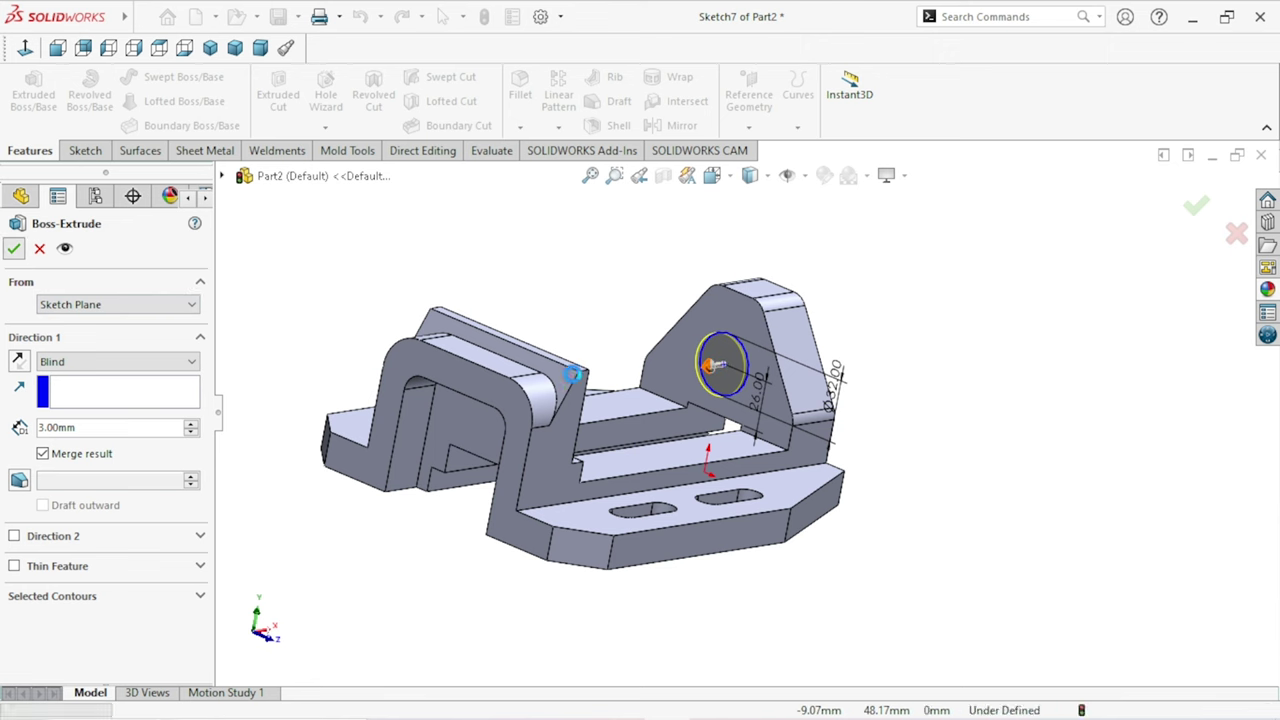
{"action": "scroll", "coordinate": [753, 381], "scroll_direction": "down", "scroll_amount": 2}
{"action": "scroll", "coordinate": [753, 381], "scroll_direction": "down", "scroll_amount": 2}
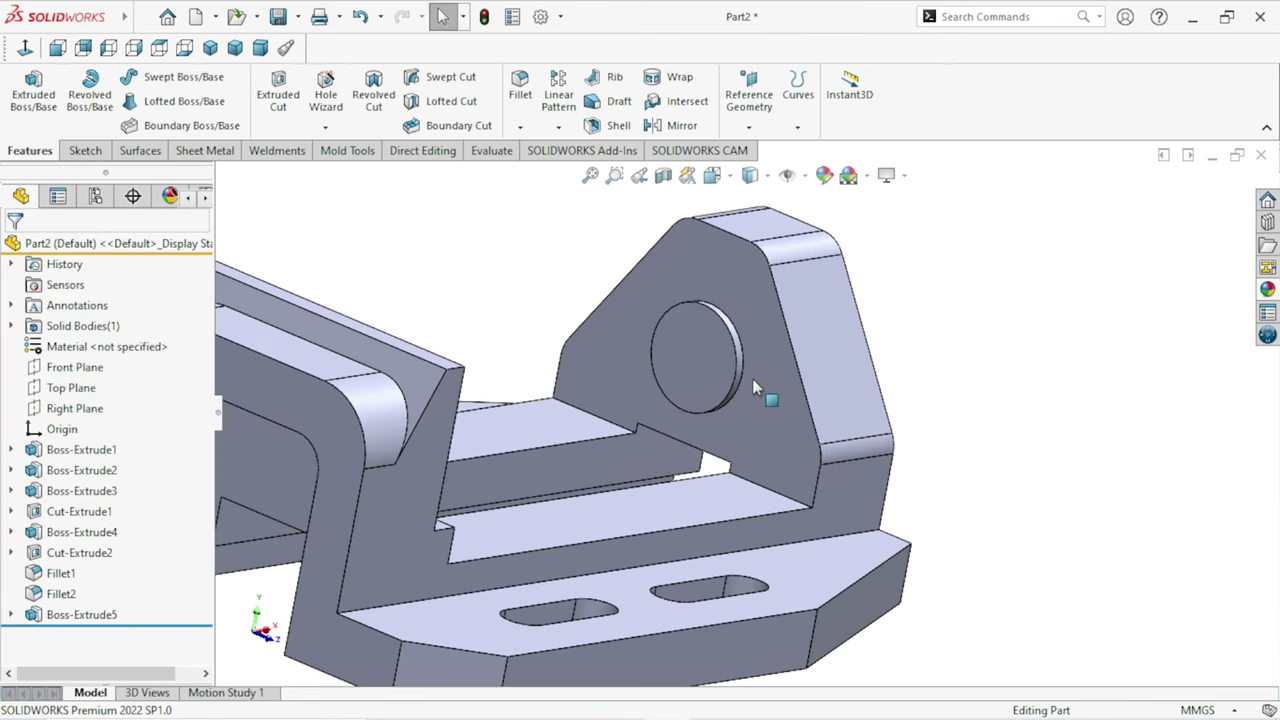
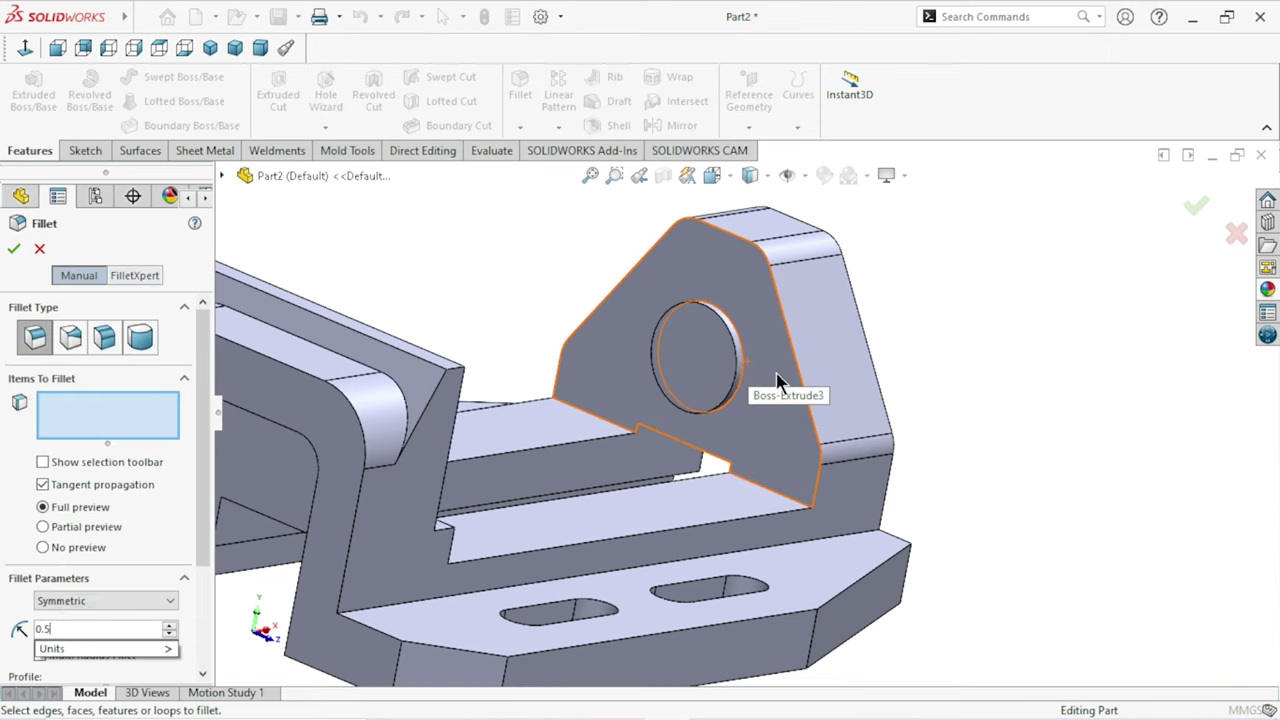
Round the circular boss edge with a 0.5 mm fillet.
{"action": "scroll", "coordinate": [760, 367], "scroll_direction": "down", "scroll_amount": 3}
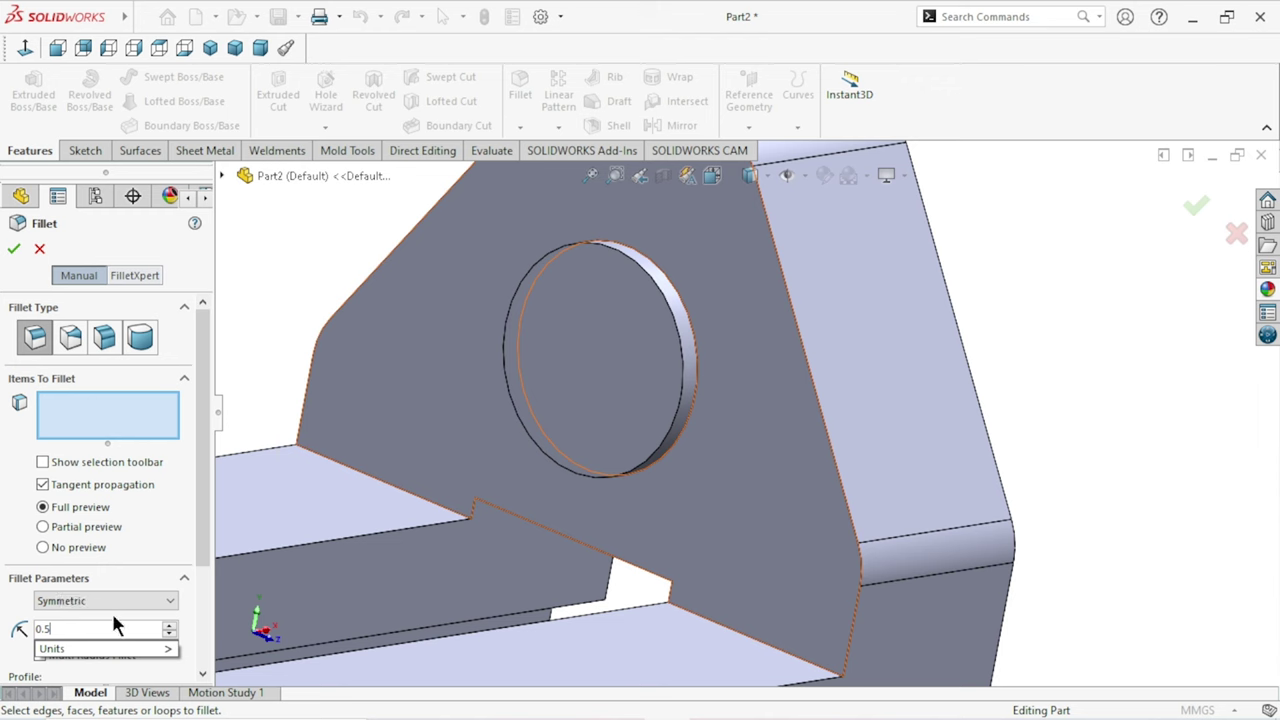
{"action": "left_click", "coordinate": [699, 357]}
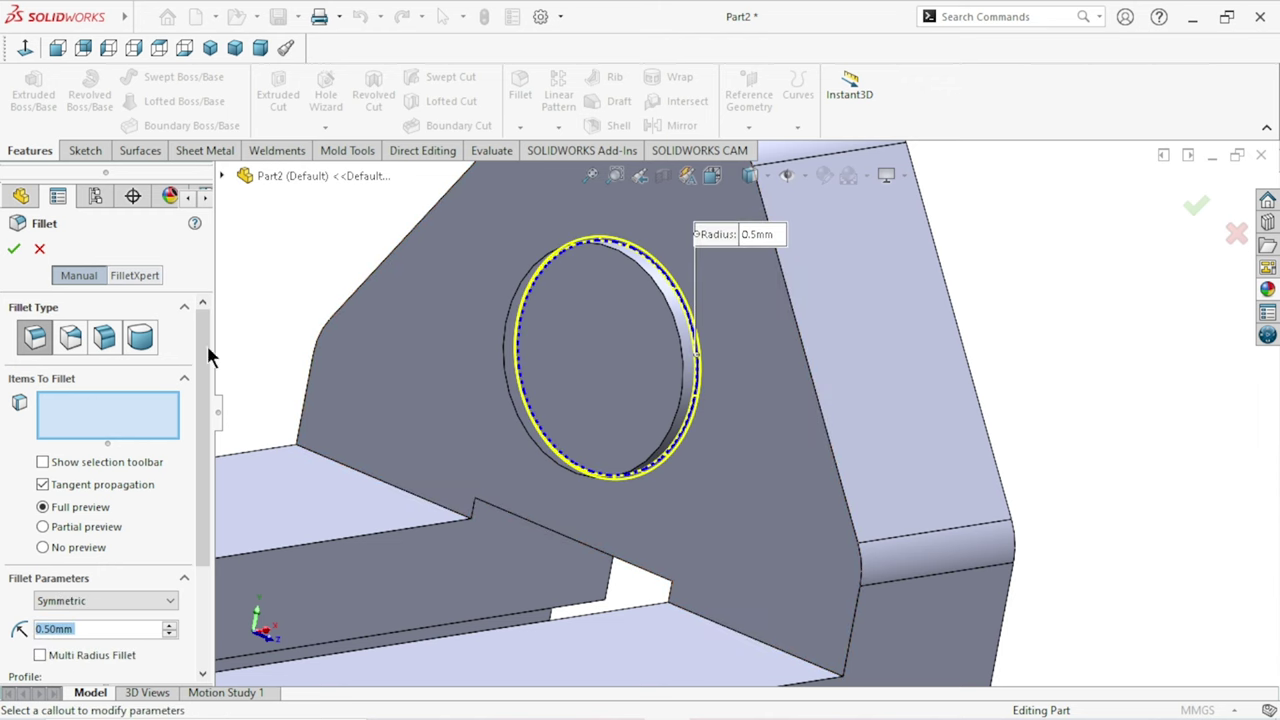
{"action": "key", "text": "Return"}
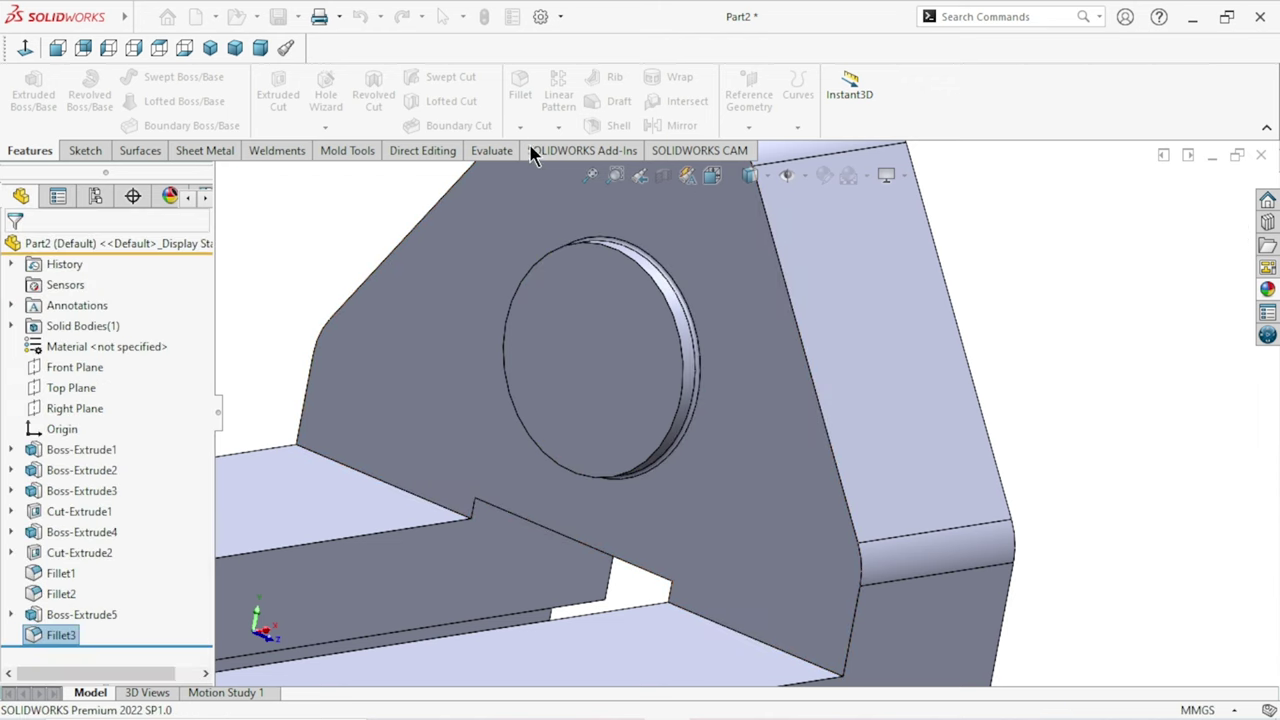
Add a 0.5 mm chamfer to the other circular edge.
{"action": "left_click", "coordinate": [520, 127]}
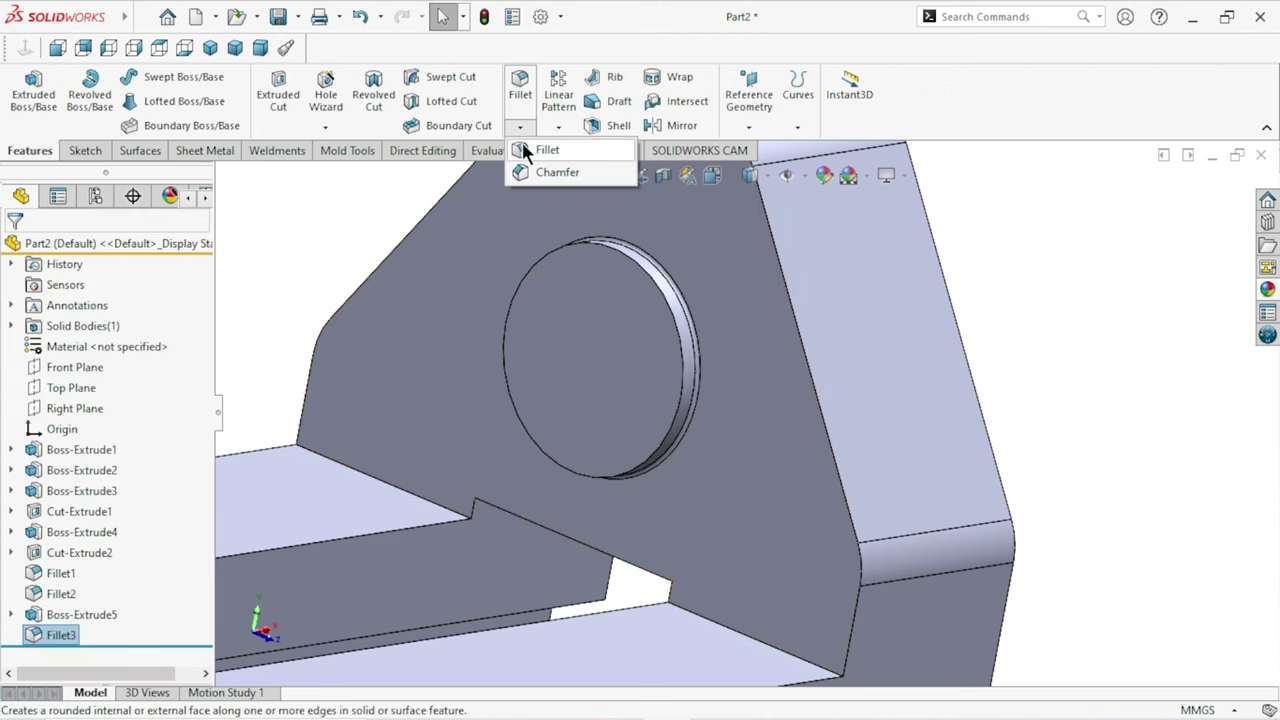
{"action": "left_click", "coordinate": [665, 299]}
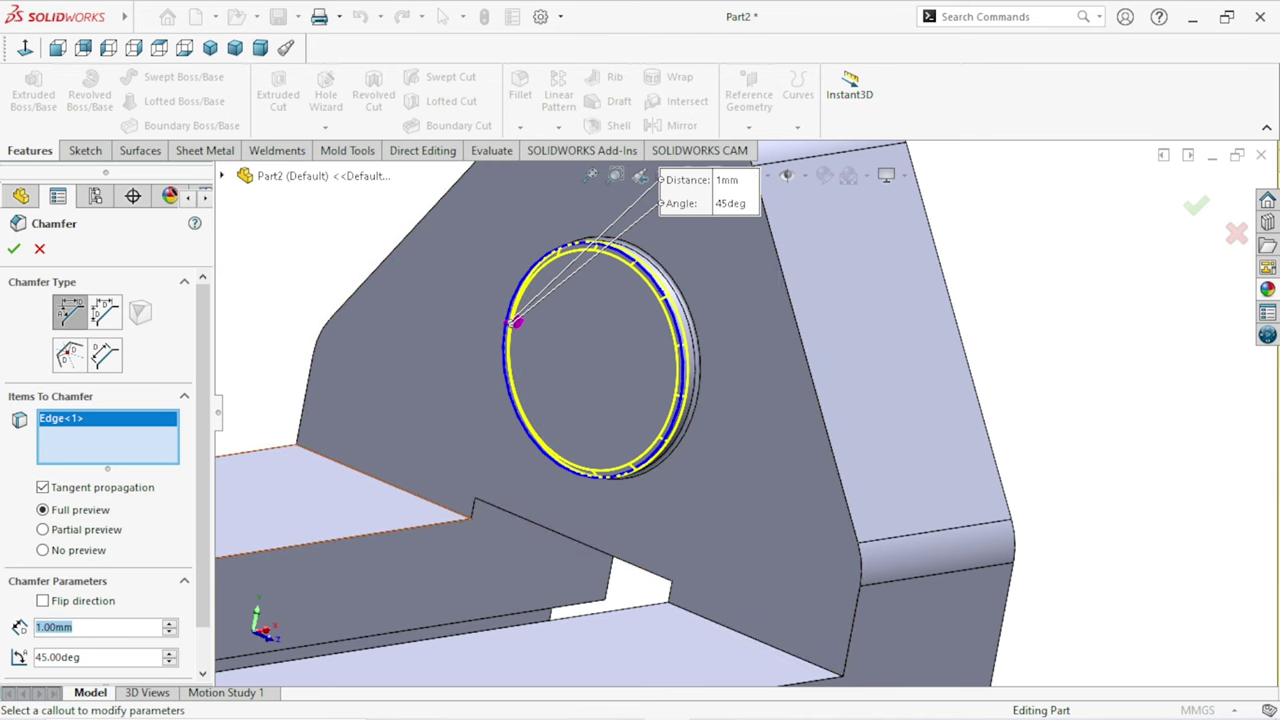
{"action": "type", "text": "0.5"}
{"action": "key", "text": "Return"}
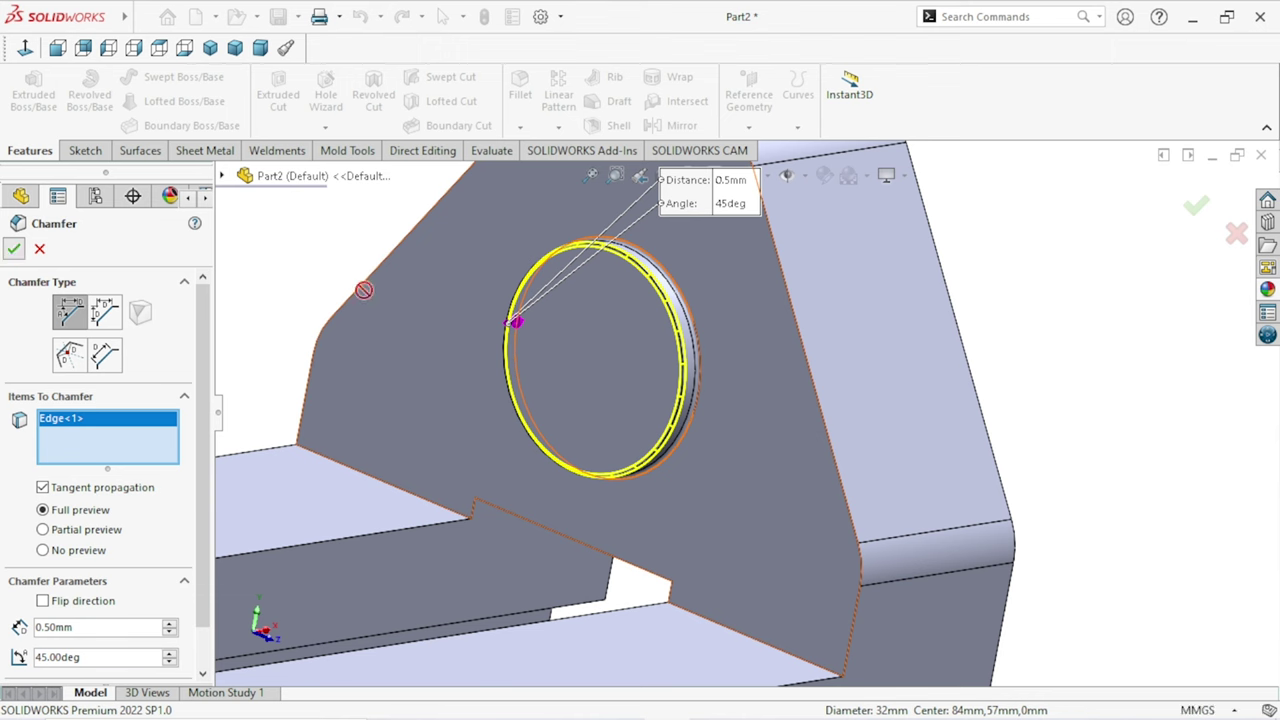
{"action": "left_click", "coordinate": [14, 250]}
Fit and orbit the part to select the bracket's outer end face.
{"action": "key", "text": "f"}
{"action": "mouse_move", "coordinate": [890, 386]}
{"action": "middle_mouse_down"}
{"action": "mouse_move", "coordinate": [763, 388]}
{"action": "mouse_move", "coordinate": [700, 430]}
{"action": "middle_mouse_up"}
{"action": "left_click", "coordinate": [705, 428]}
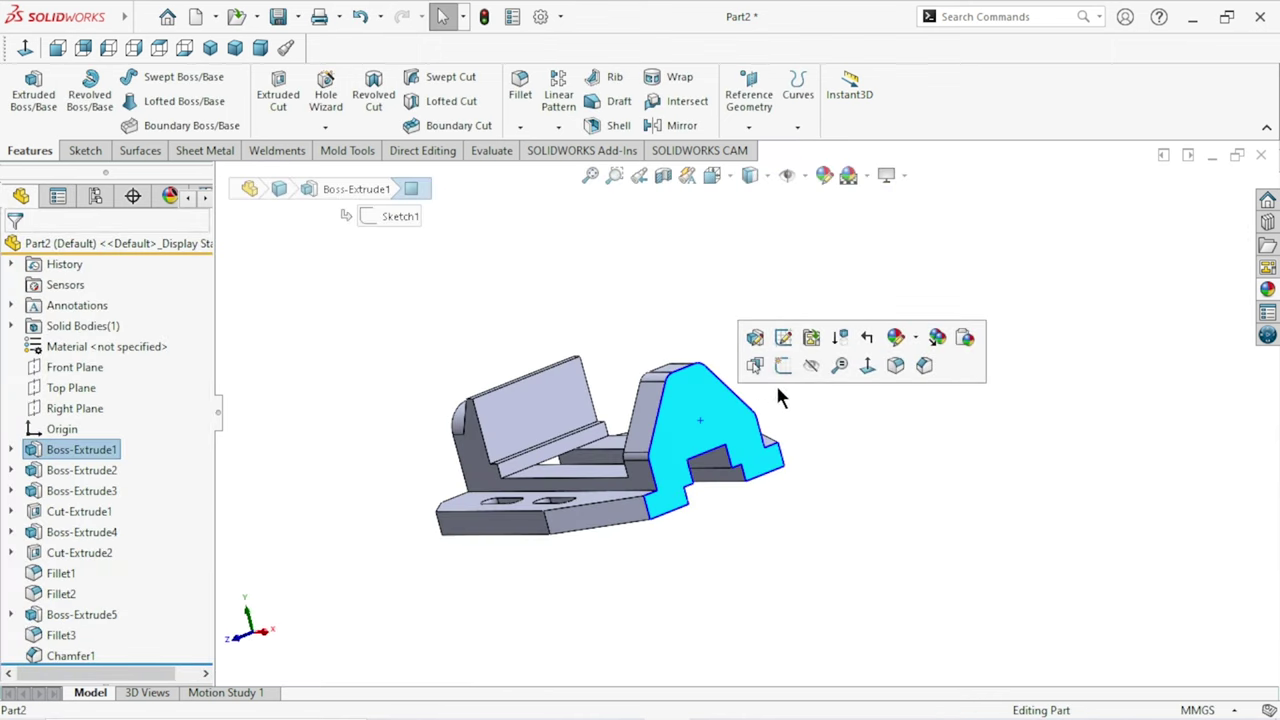
Start a sketch on the end face, viewed normal, and draw a circle on it.
{"action": "left_click", "coordinate": [783, 366]}
{"action": "left_click", "coordinate": [24, 46]}
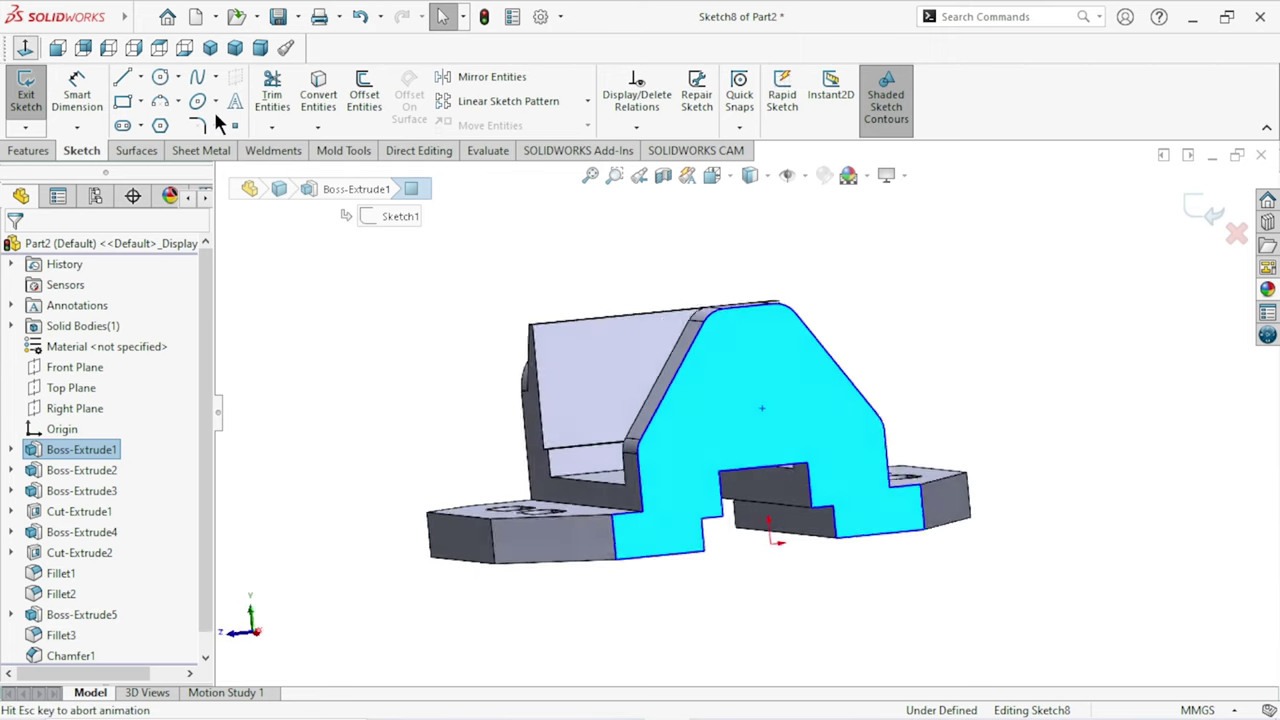
{"action": "left_click", "coordinate": [161, 76]}
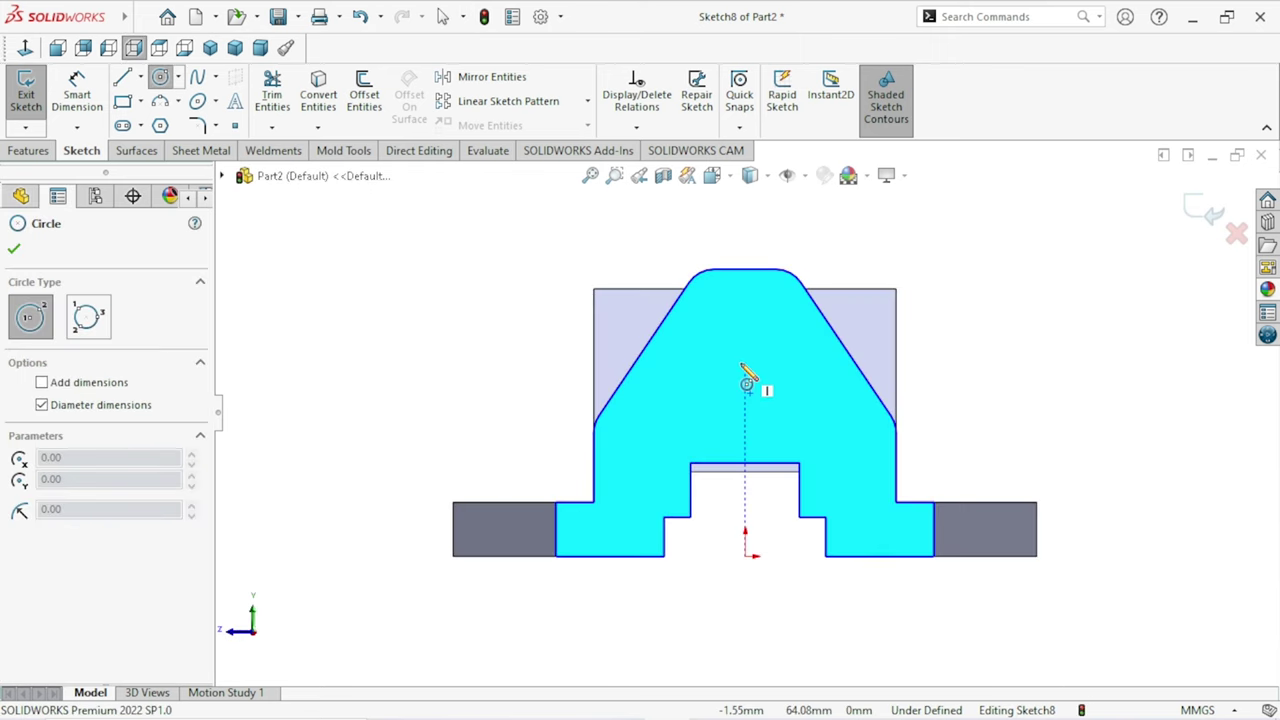
{"action": "left_click", "coordinate": [745, 362]}
{"action": "left_click", "coordinate": [775, 345]}
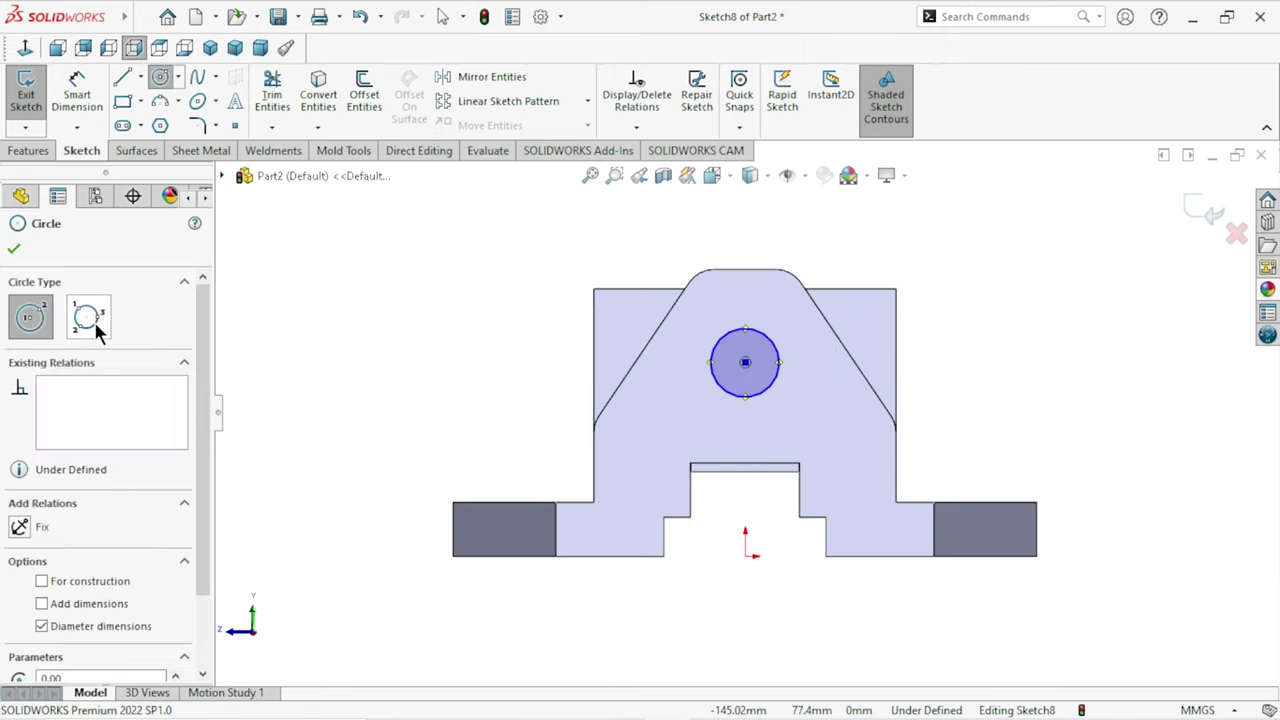
{"action": "left_click", "coordinate": [15, 251]}
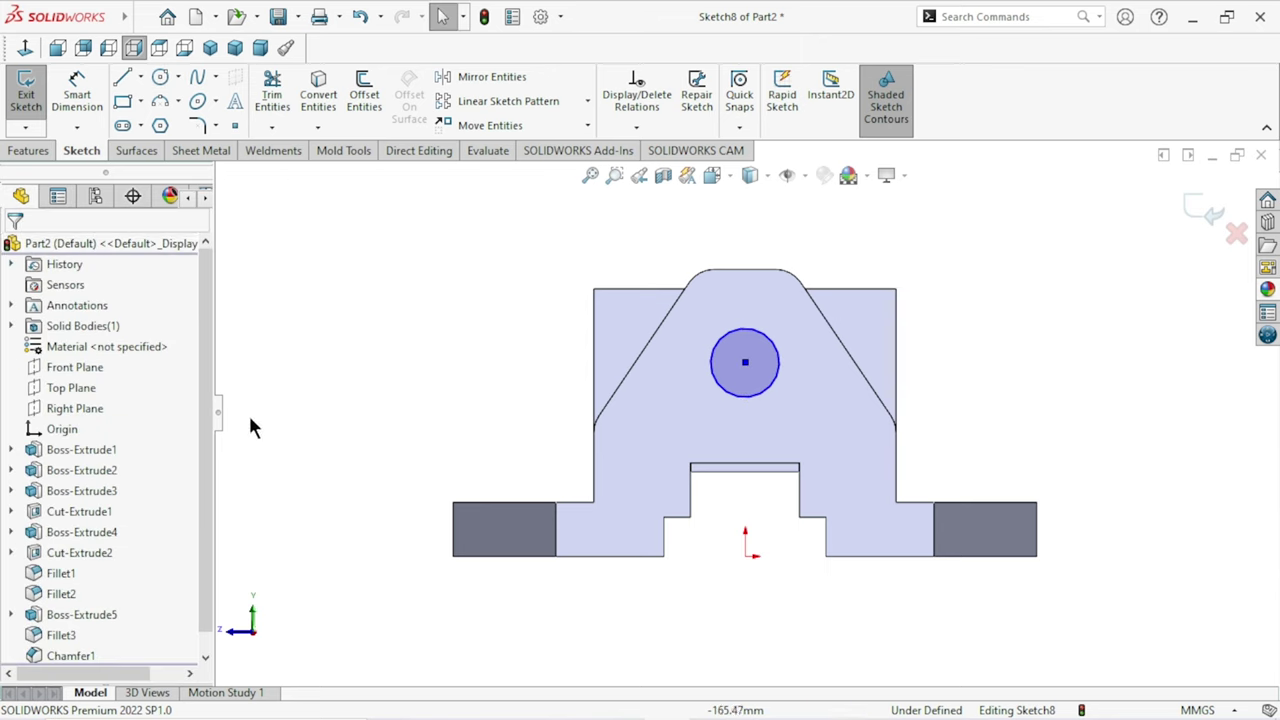
Dimension the circle at 16 mm diameter, 26 mm from the notch's top edge.
{"action": "left_click", "coordinate": [93, 113]}
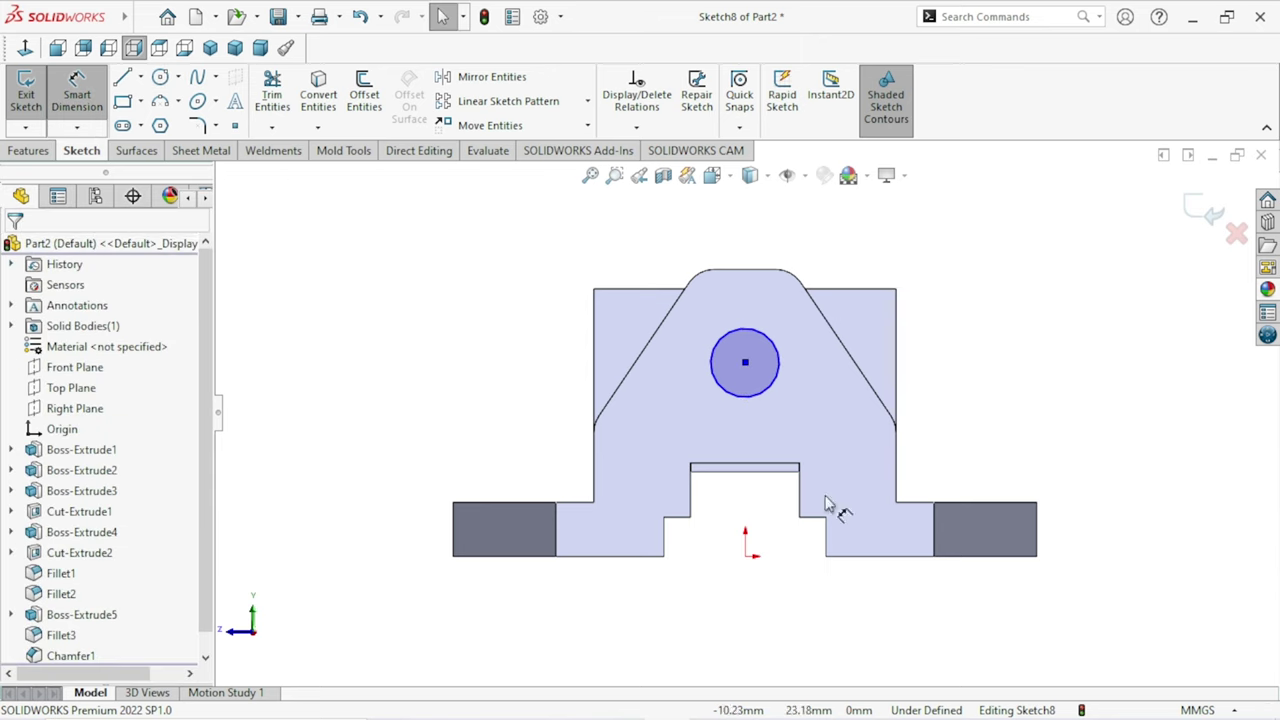
{"action": "left_click", "coordinate": [770, 368]}
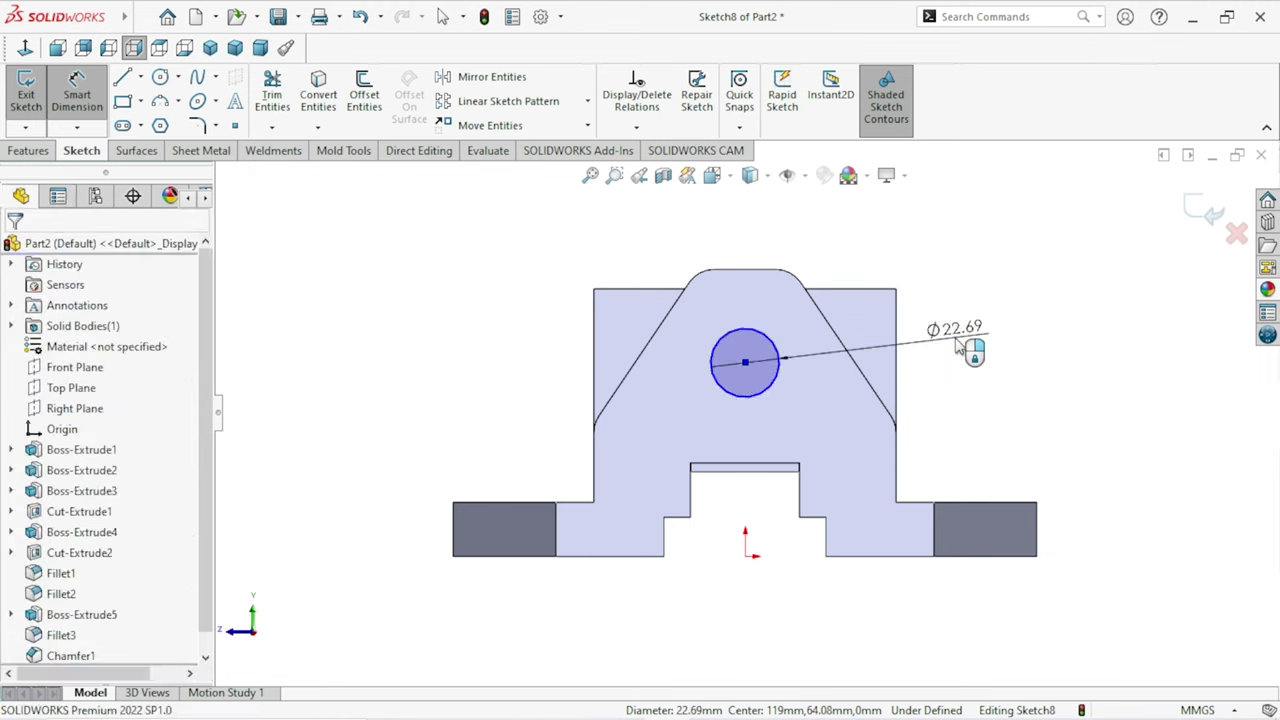
{"action": "left_click", "coordinate": [940, 400]}
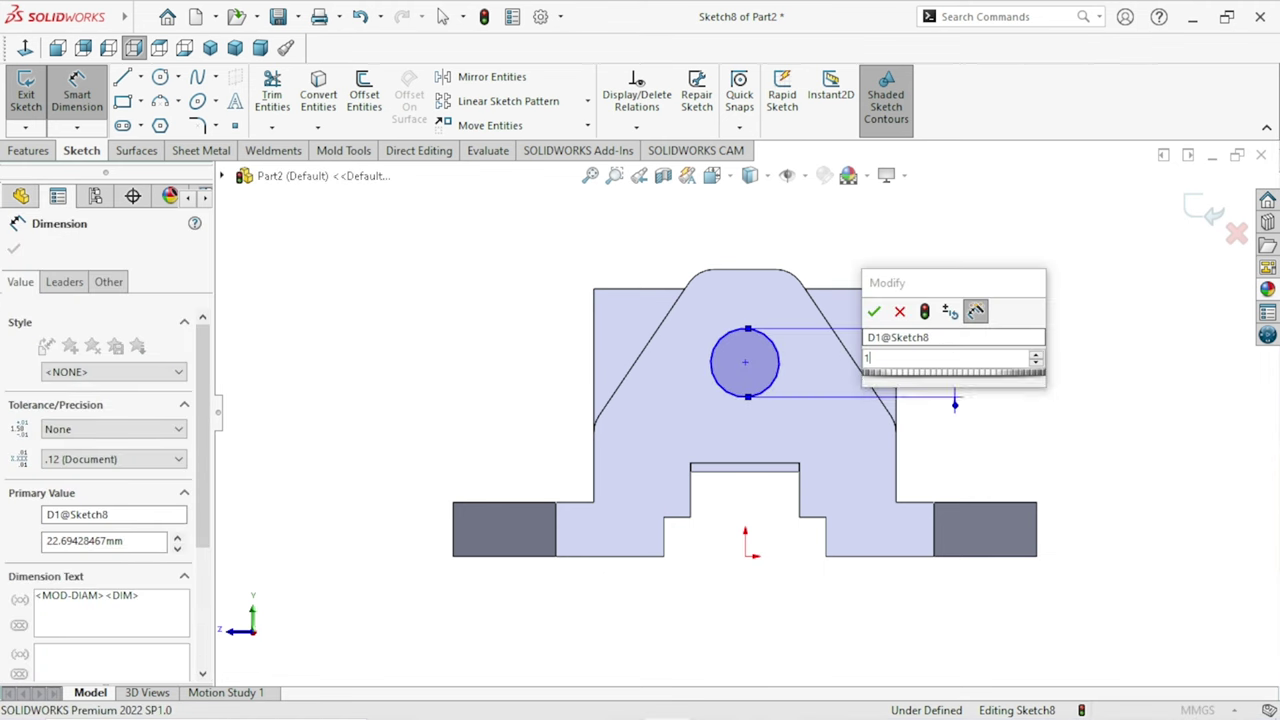
{"action": "type", "text": "16"}
{"action": "key", "text": "Return"}
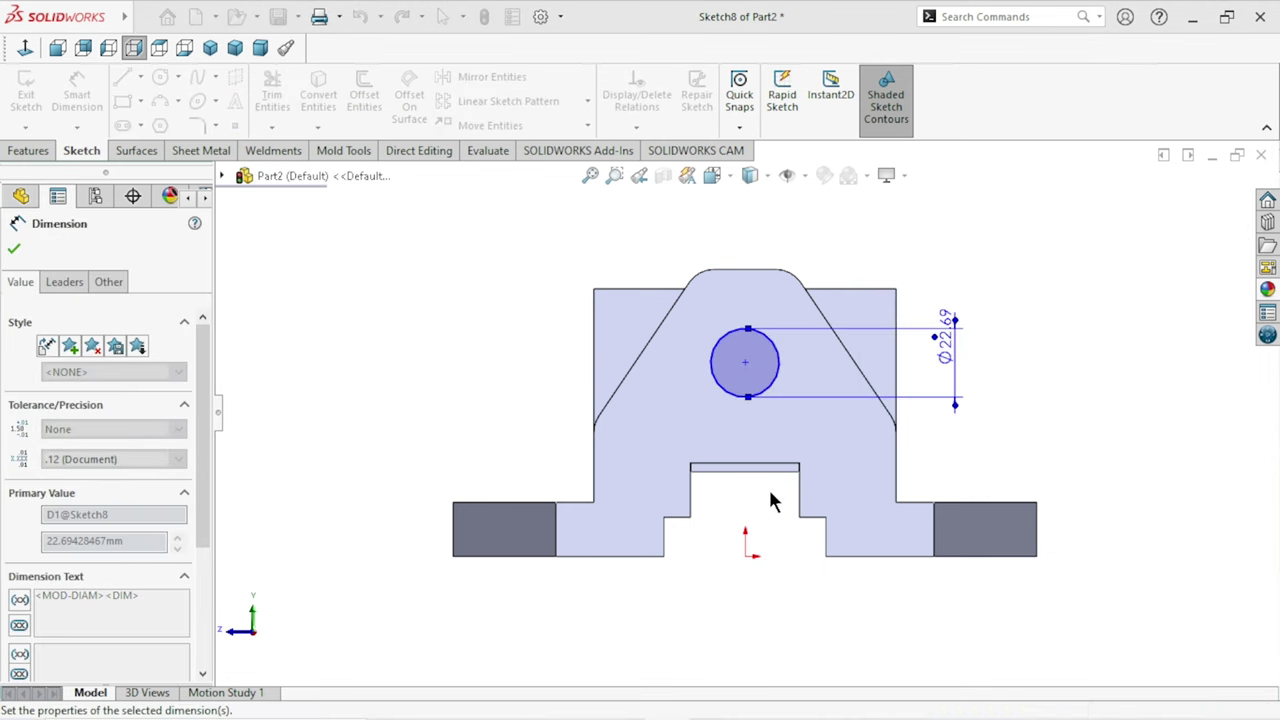
{"action": "left_click", "coordinate": [770, 467]}
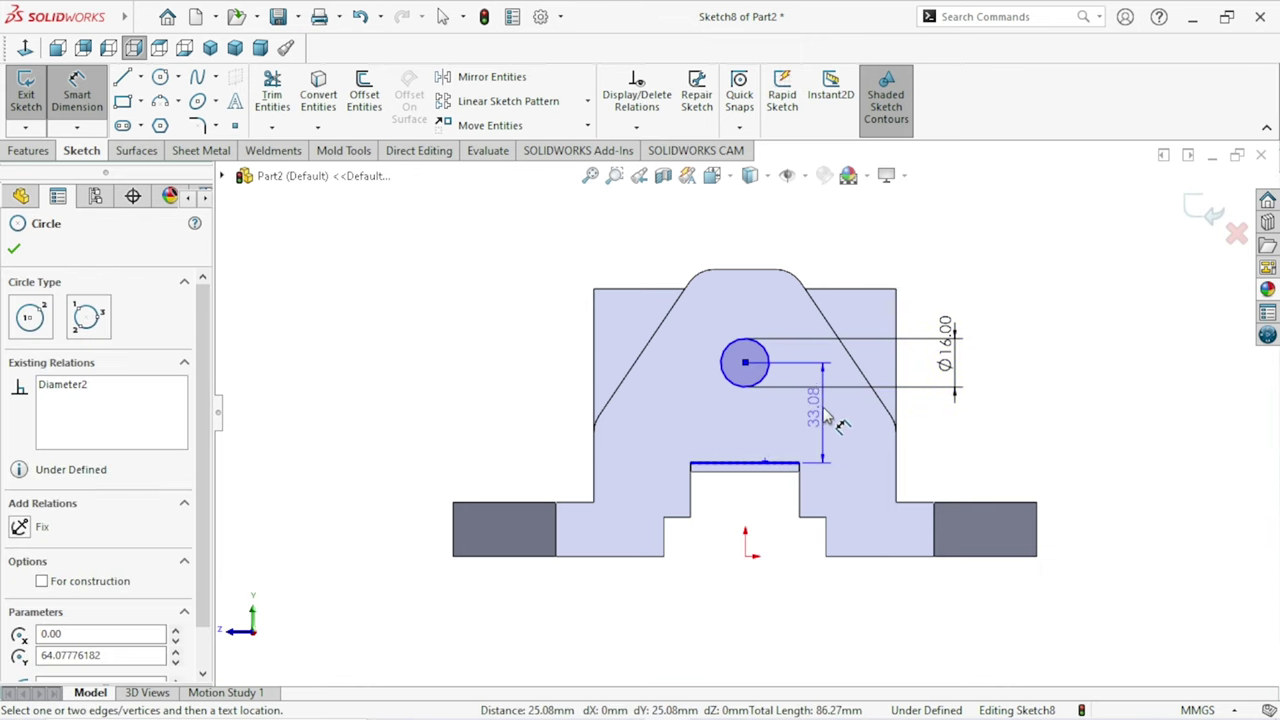
{"action": "left_click", "coordinate": [826, 420]}
{"action": "type", "text": "26"}
{"action": "left_click", "coordinate": [744, 382]}
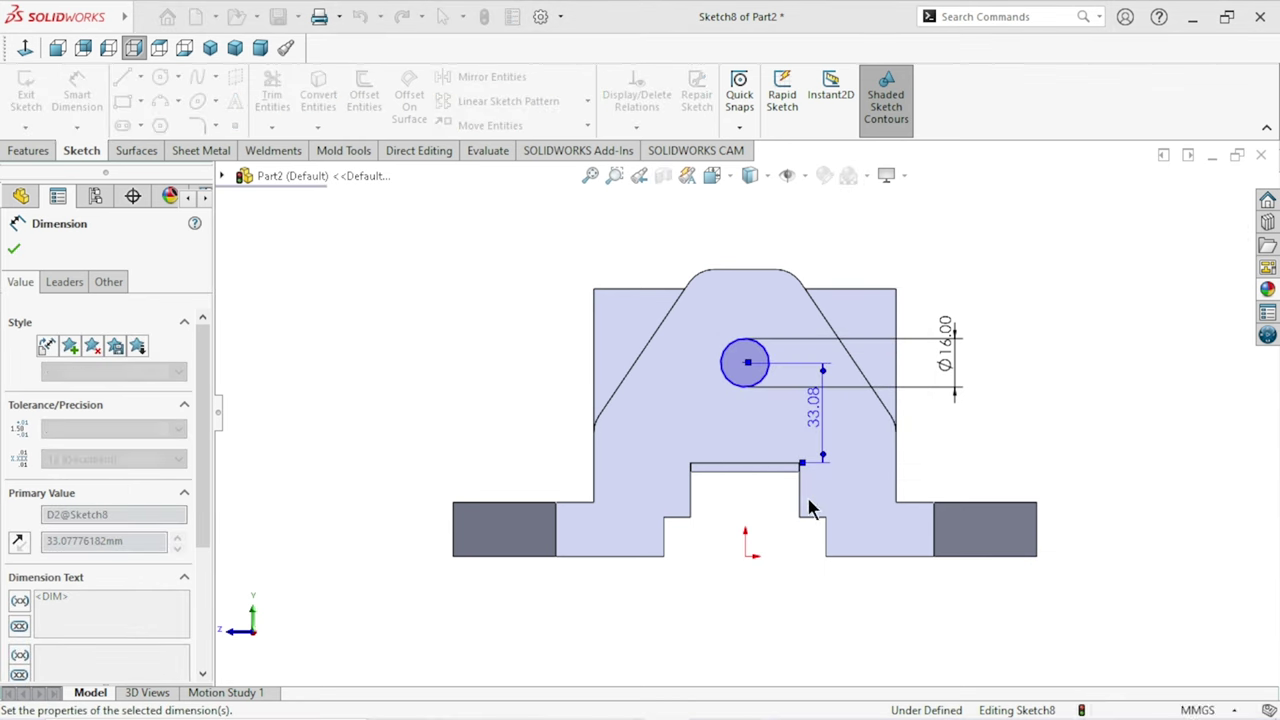
{"action": "scroll", "coordinate": [830, 437], "scroll_direction": "down", "scroll_amount": 1}
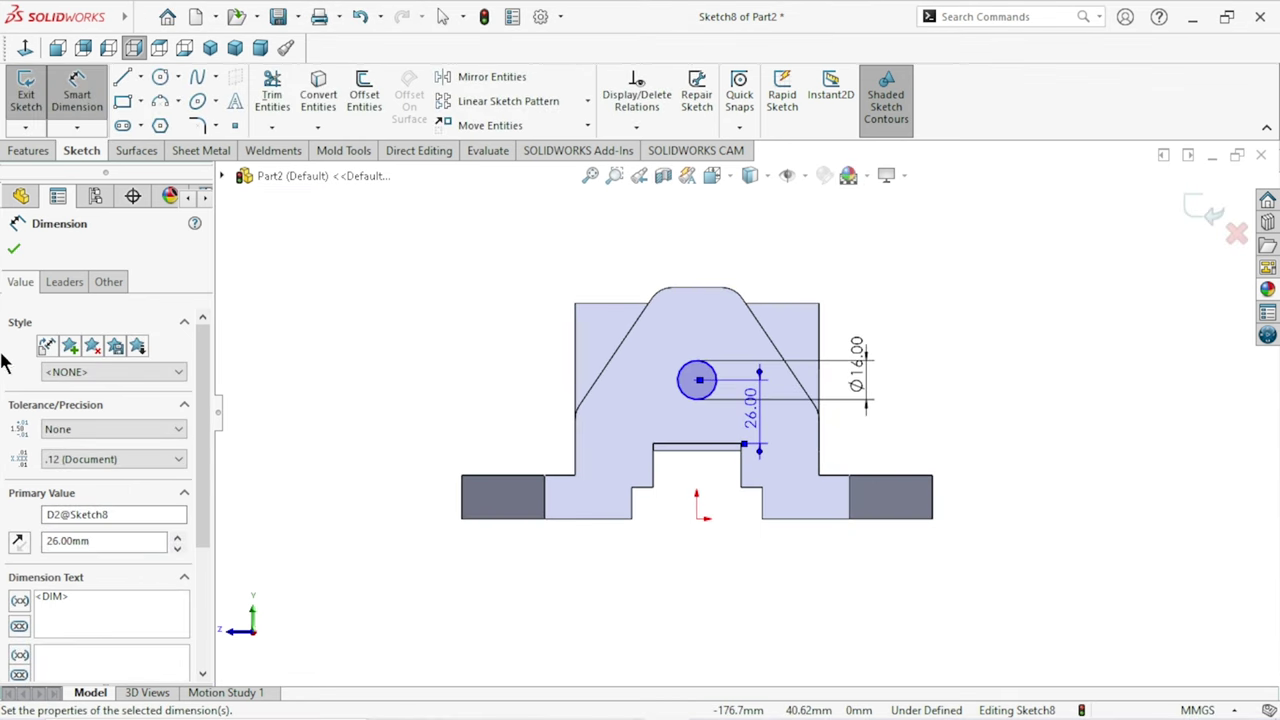
{"action": "left_click", "coordinate": [14, 249]}
{"action": "left_click", "coordinate": [42, 151]}
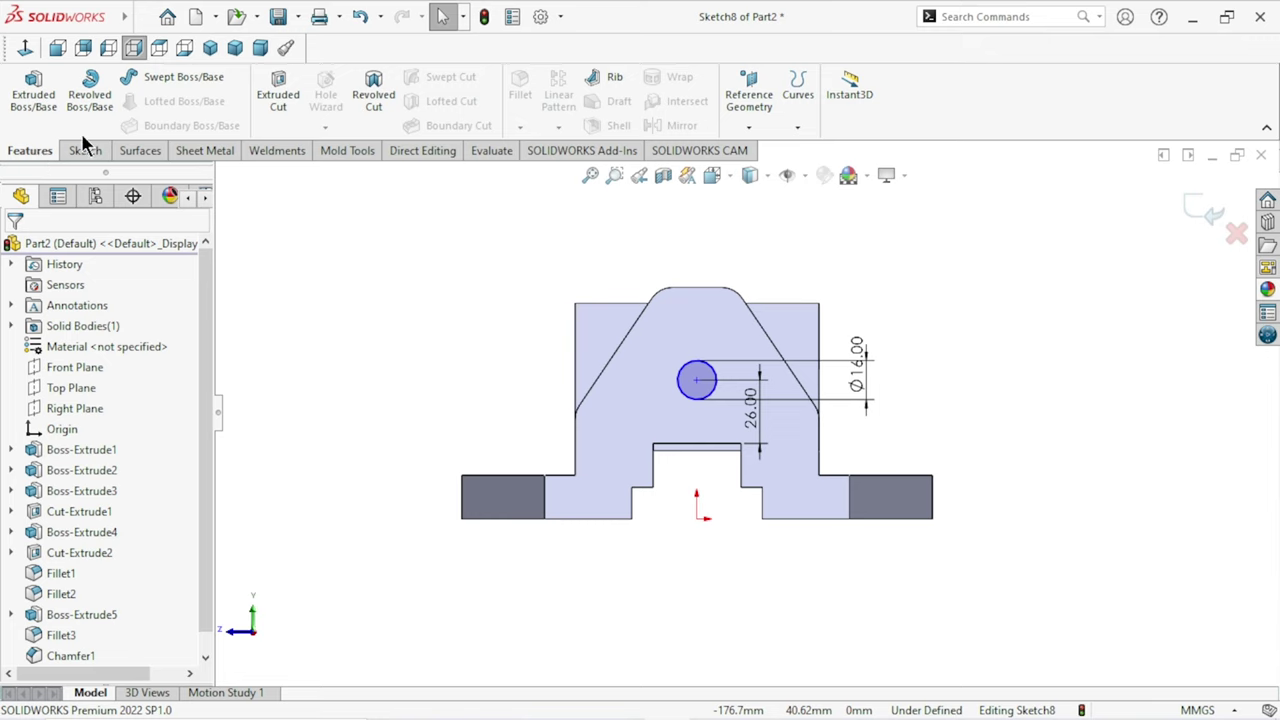
{"action": "left_click", "coordinate": [278, 97]}
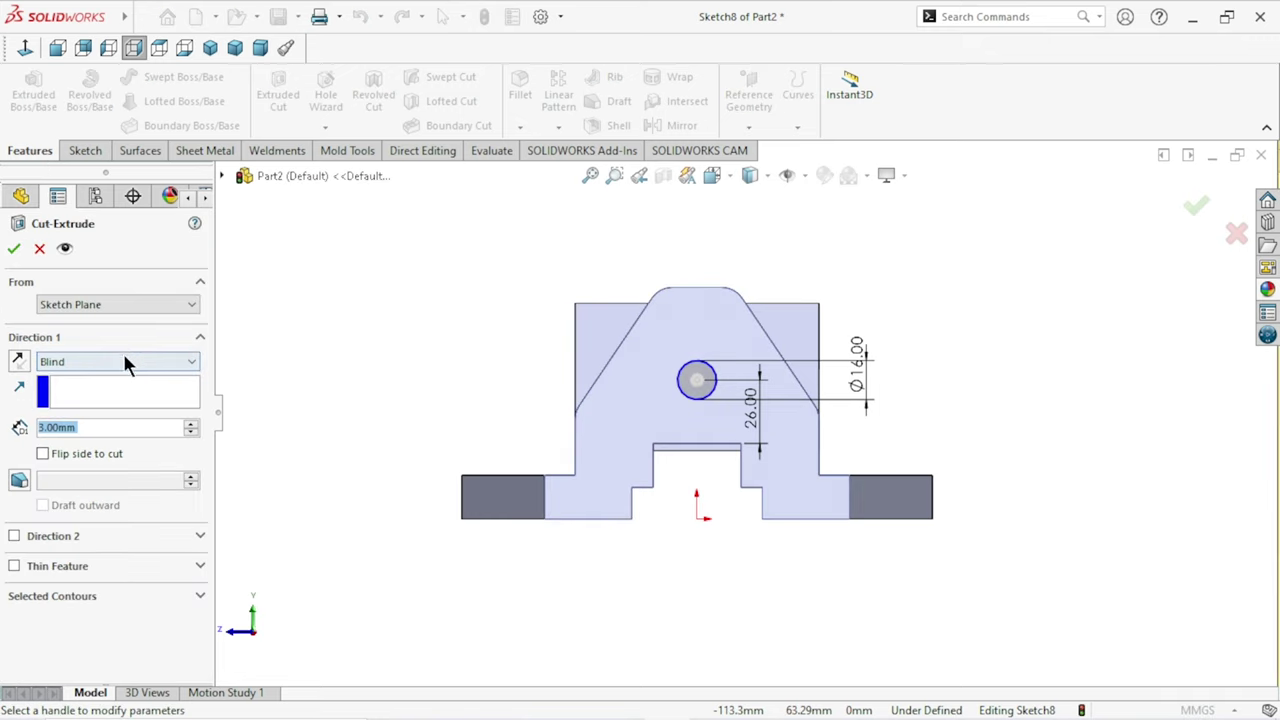
Cut the Ø16 circle through the end wall with an Up To Next extruded cut.
{"action": "left_click", "coordinate": [125, 368]}
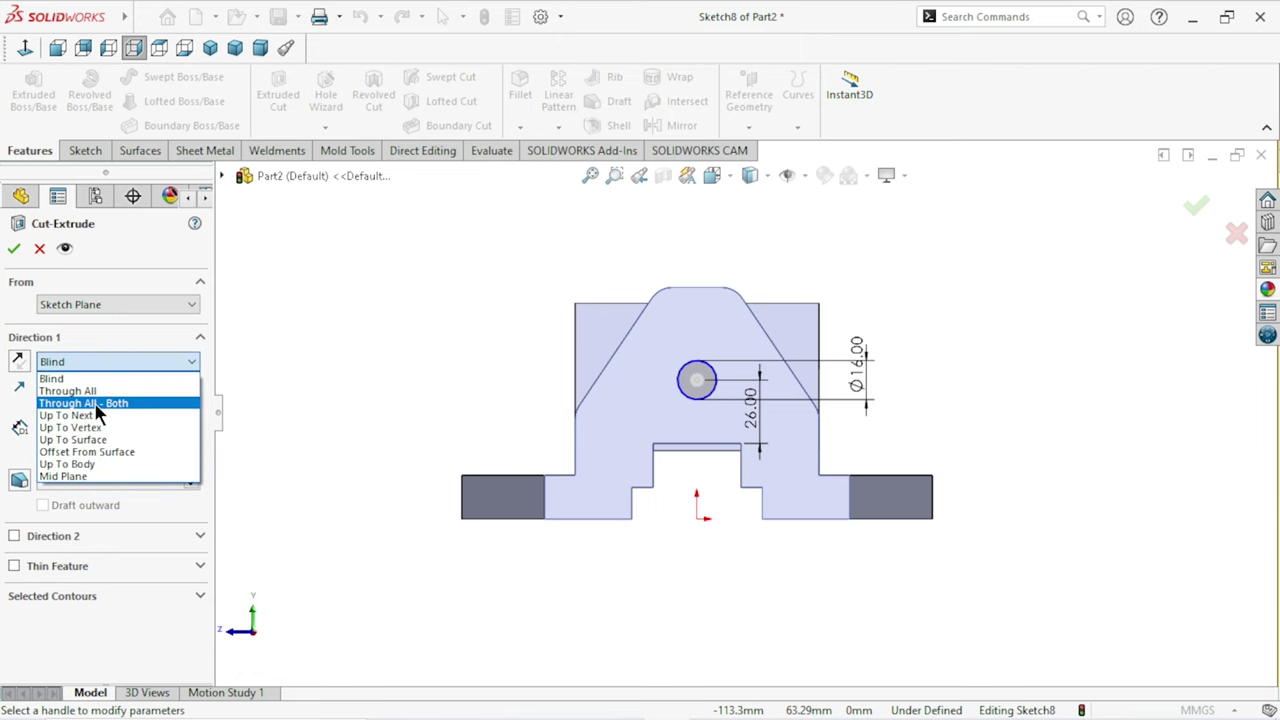
{"action": "left_click", "coordinate": [100, 404]}
{"action": "mouse_move", "coordinate": [489, 423]}
{"action": "middle_mouse_down"}
{"action": "mouse_move", "coordinate": [557, 361]}
{"action": "mouse_move", "coordinate": [178, 283]}
{"action": "middle_mouse_up"}
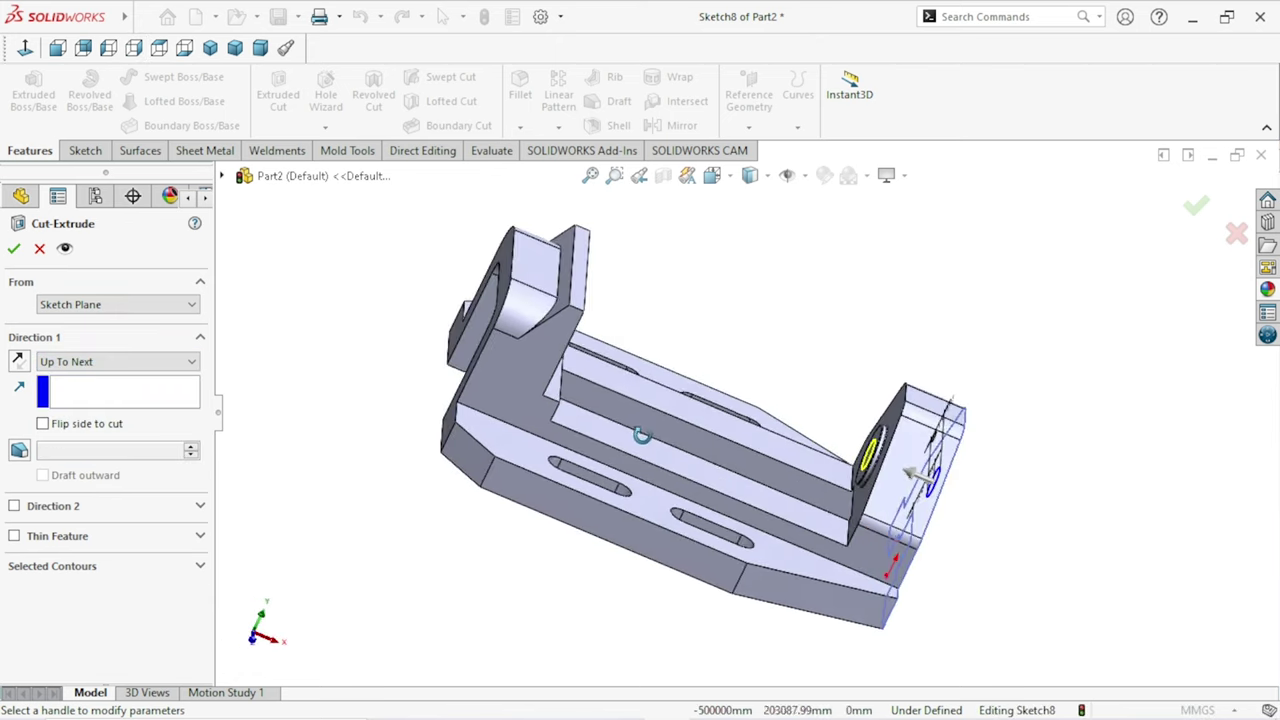
{"action": "left_click", "coordinate": [13, 249]}
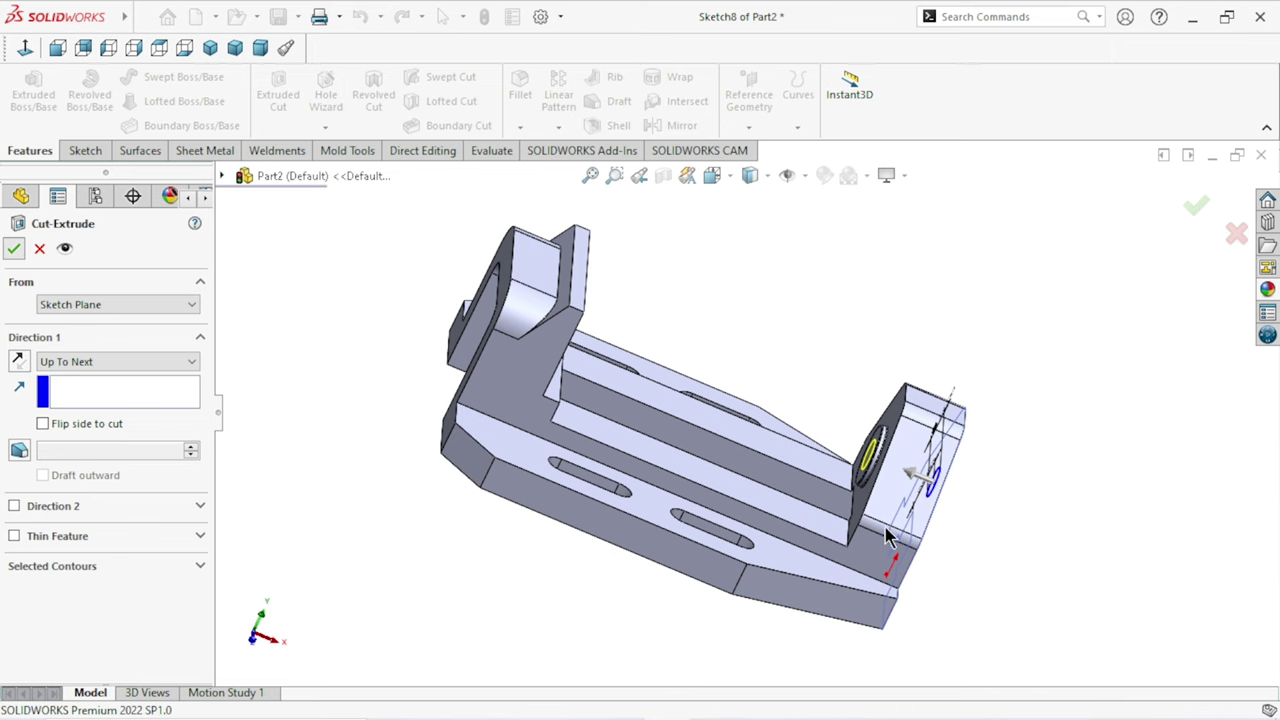
{"action": "mouse_move", "coordinate": [884, 537]}
{"action": "middle_mouse_down"}
{"action": "mouse_move", "coordinate": [920, 395]}
{"action": "mouse_move", "coordinate": [1000, 390]}
{"action": "middle_mouse_up"}
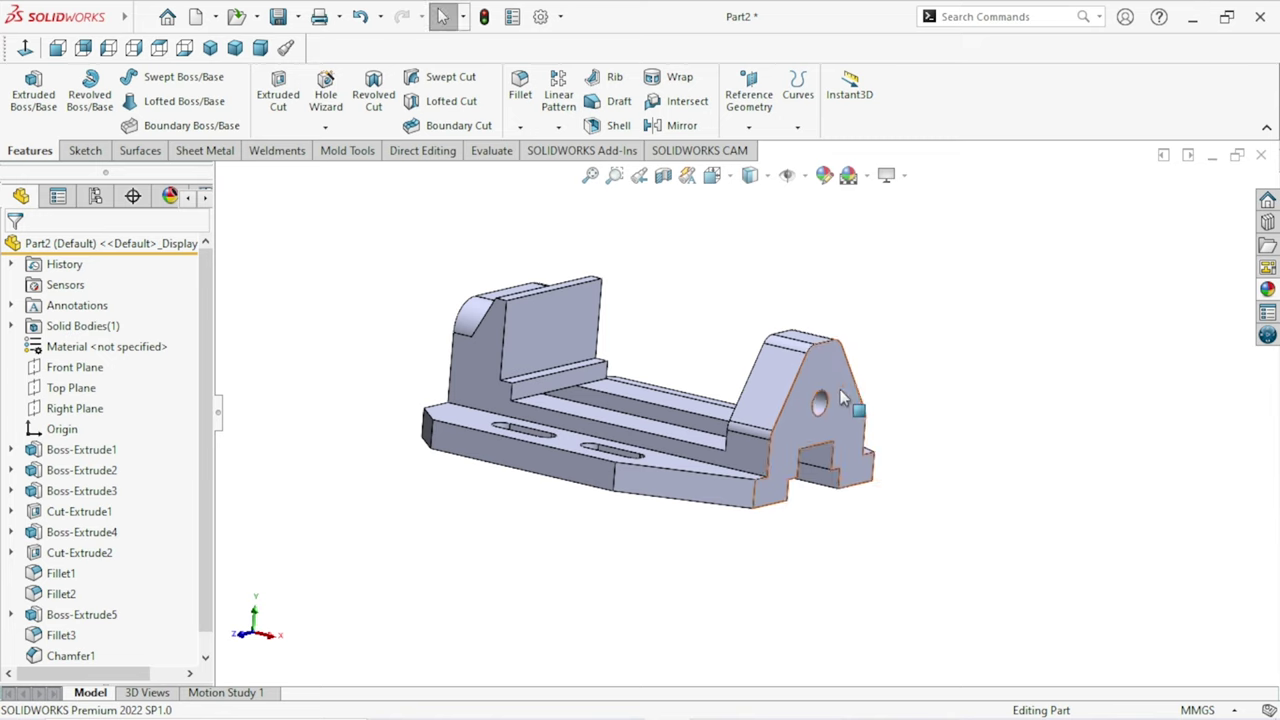
Chamfer the hole's edges at 2 mm by selecting its inner face.
{"action": "scroll", "coordinate": [1000, 390], "scroll_direction": "down", "scroll_amount": 2}
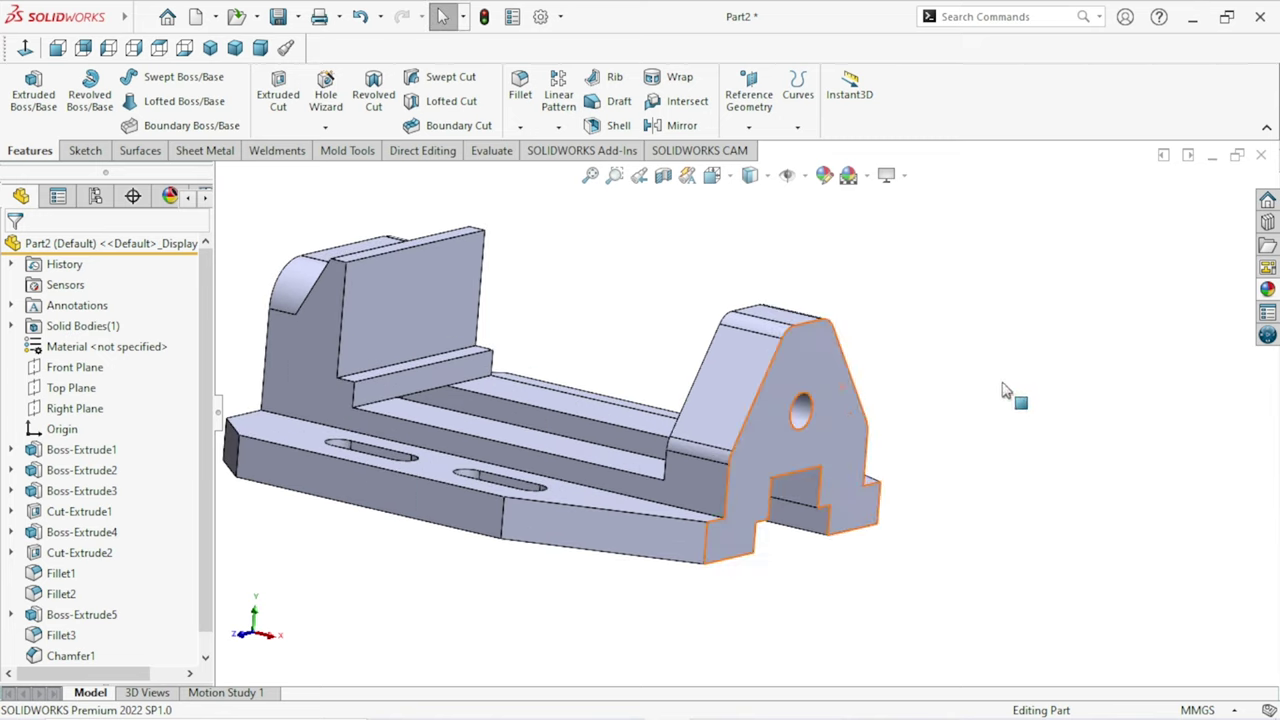
{"action": "left_click", "coordinate": [520, 127]}
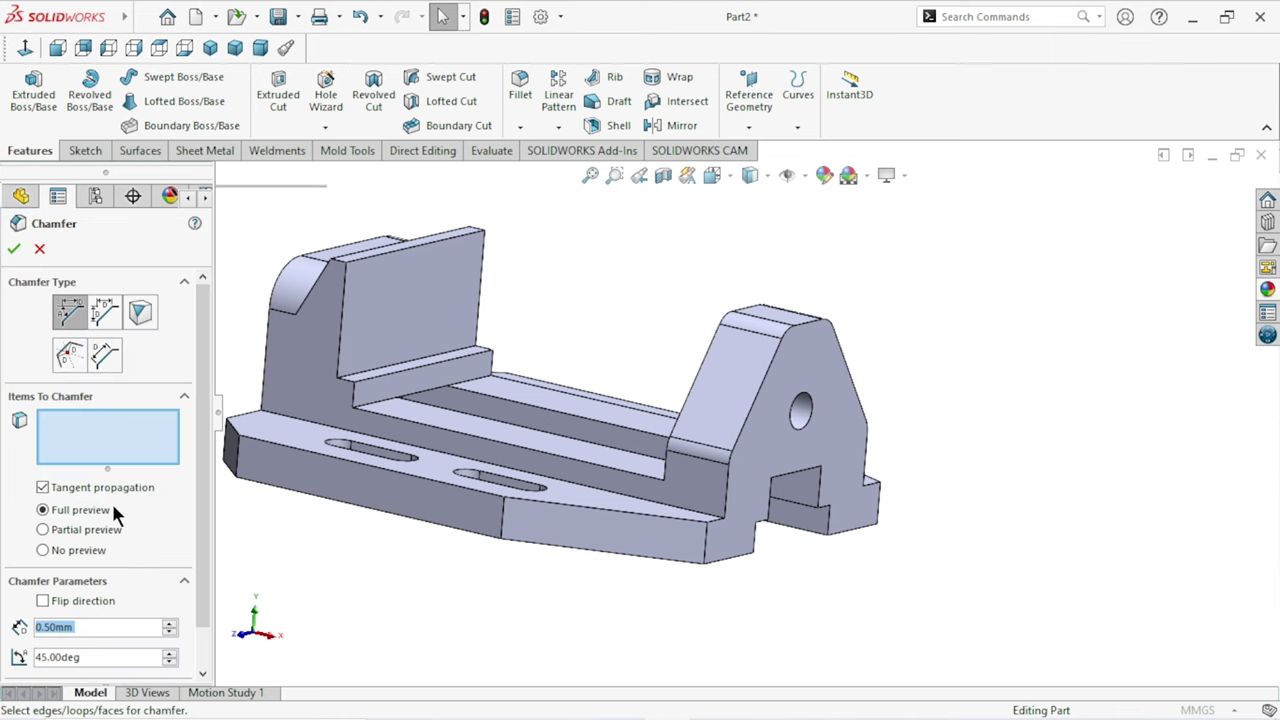
{"action": "left_click", "coordinate": [82, 627]}
{"action": "double_click", "coordinate": [82, 627]}
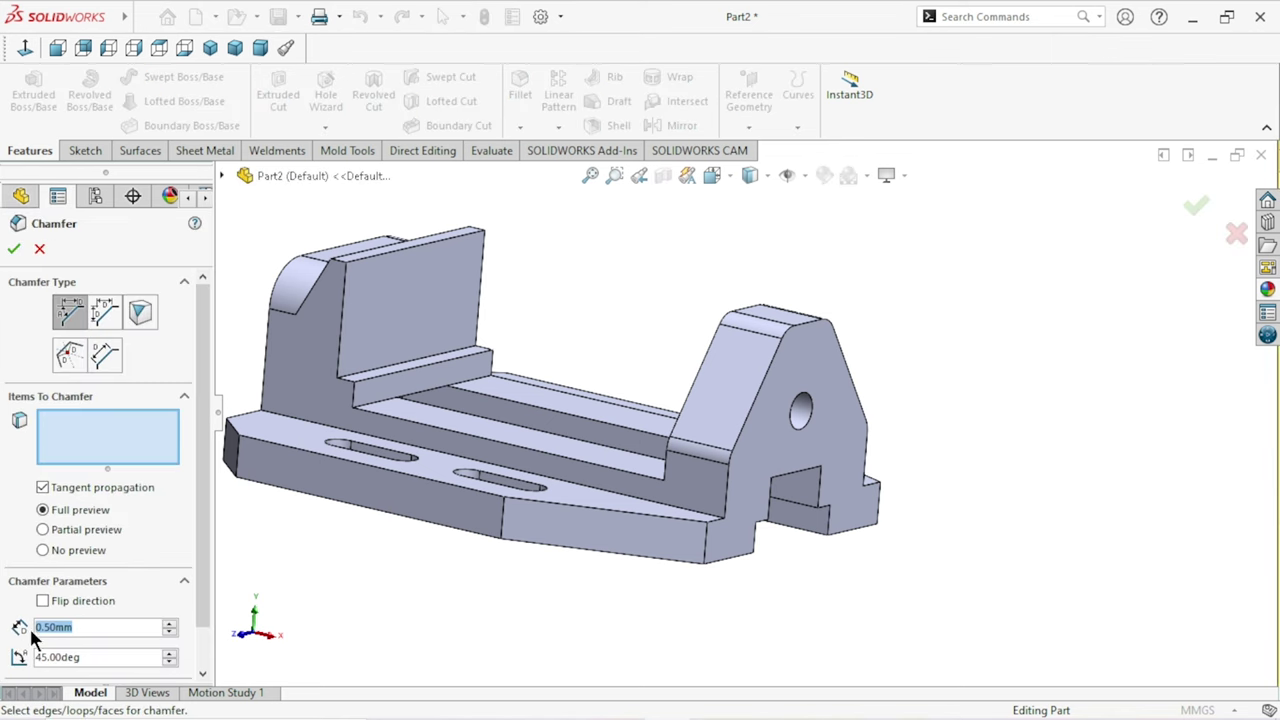
{"action": "type", "text": "2"}
{"action": "key", "text": "Return"}
{"action": "scroll", "coordinate": [810, 443], "scroll_direction": "down", "scroll_amount": 2}
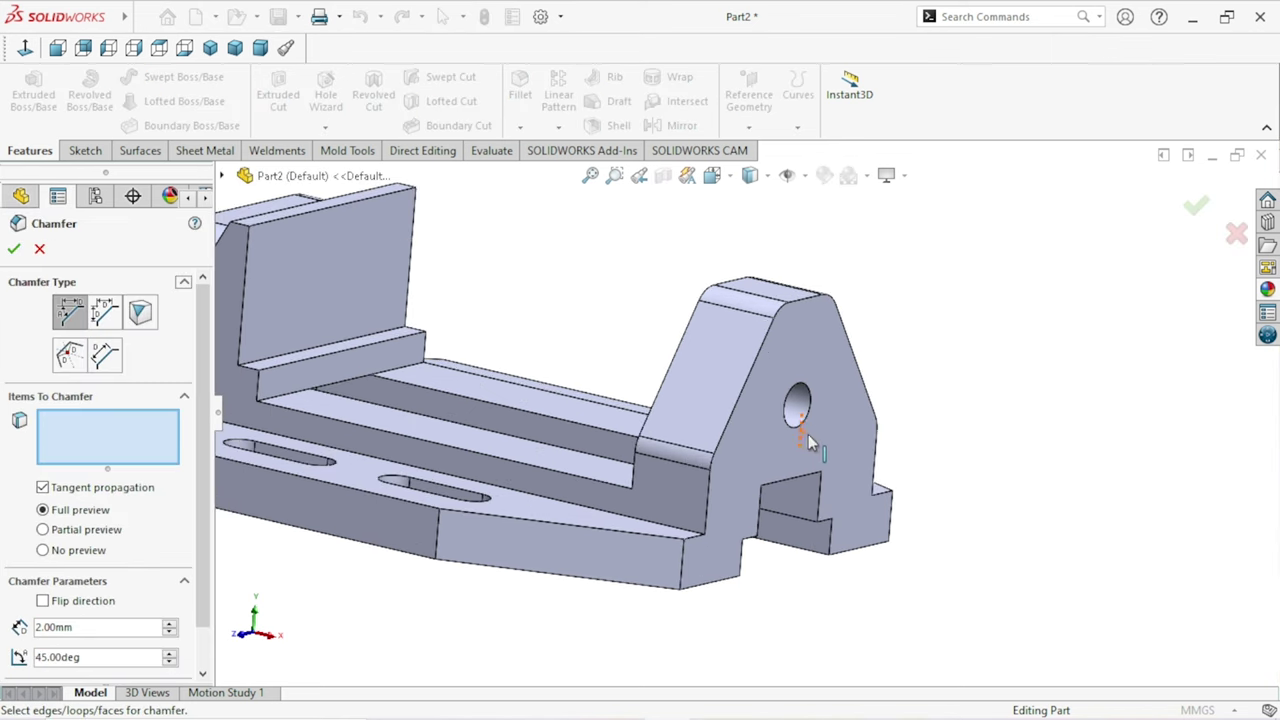
{"action": "left_click", "coordinate": [800, 413]}
{"action": "scroll", "coordinate": [778, 487], "scroll_direction": "up", "scroll_amount": 2}
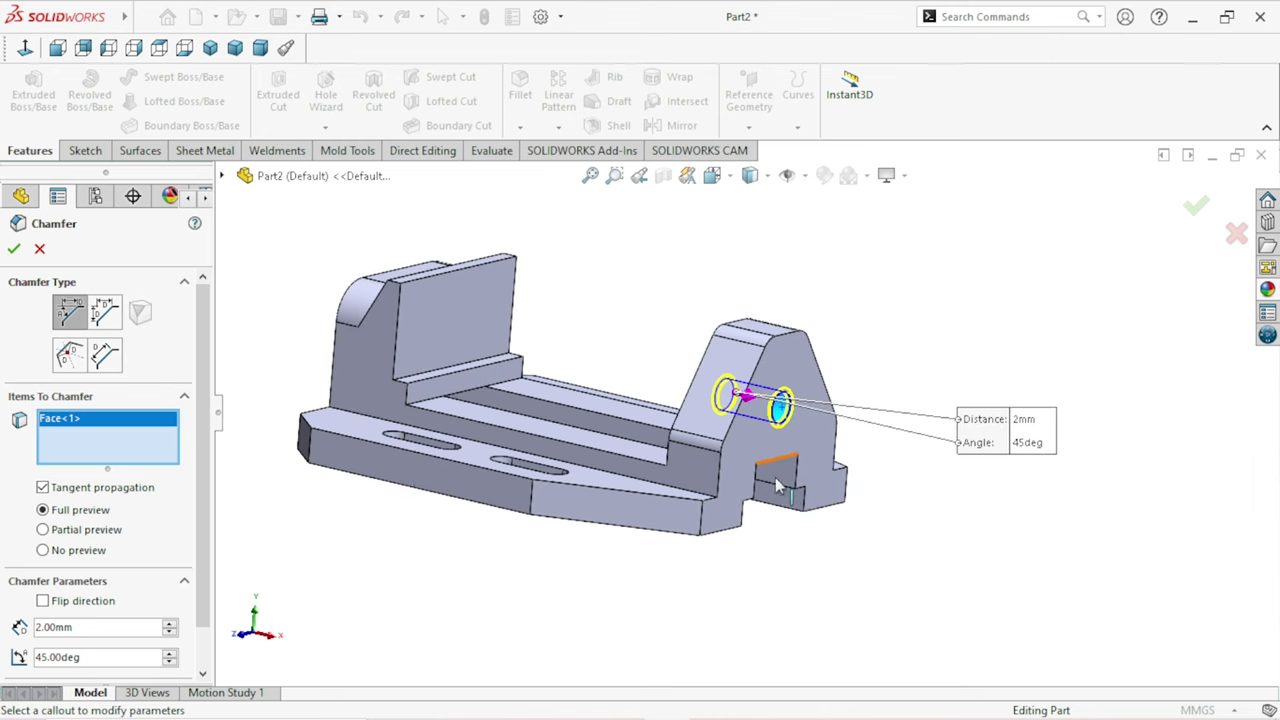
{"action": "key", "text": "Return"}
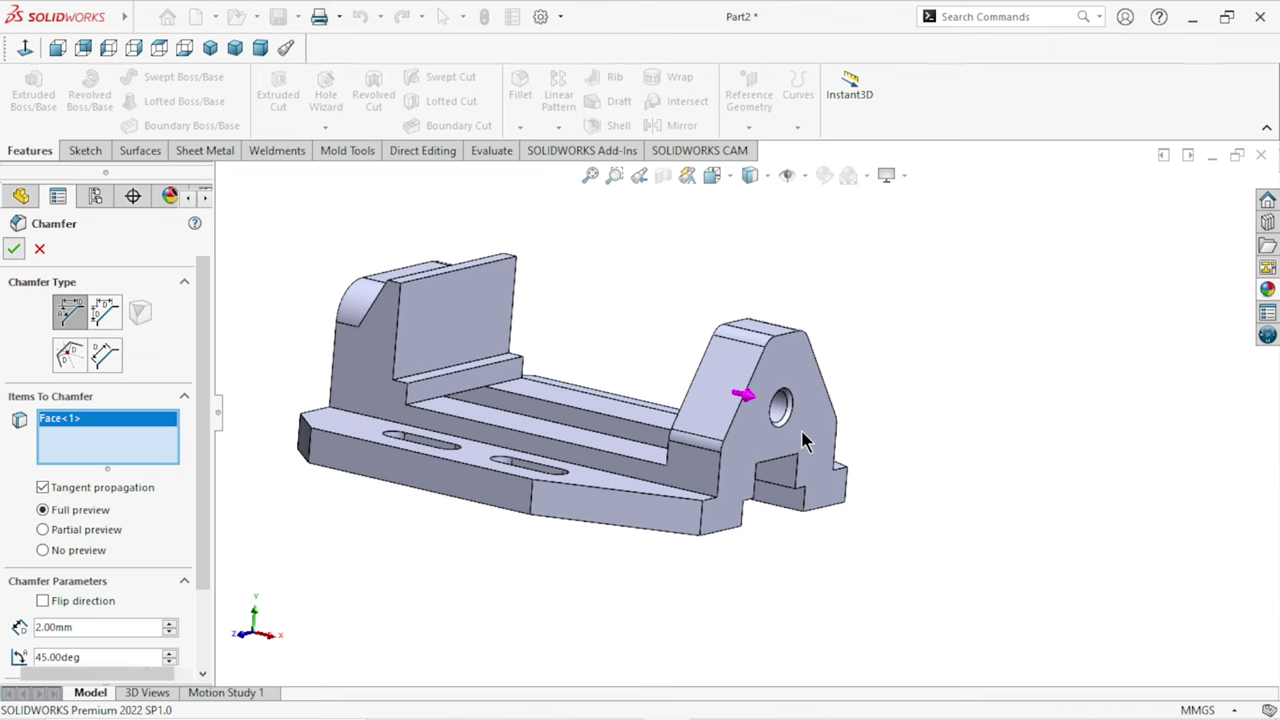
{"action": "middle_click_drag", "start_coordinate": [928, 423], "coordinate": [935, 383]}
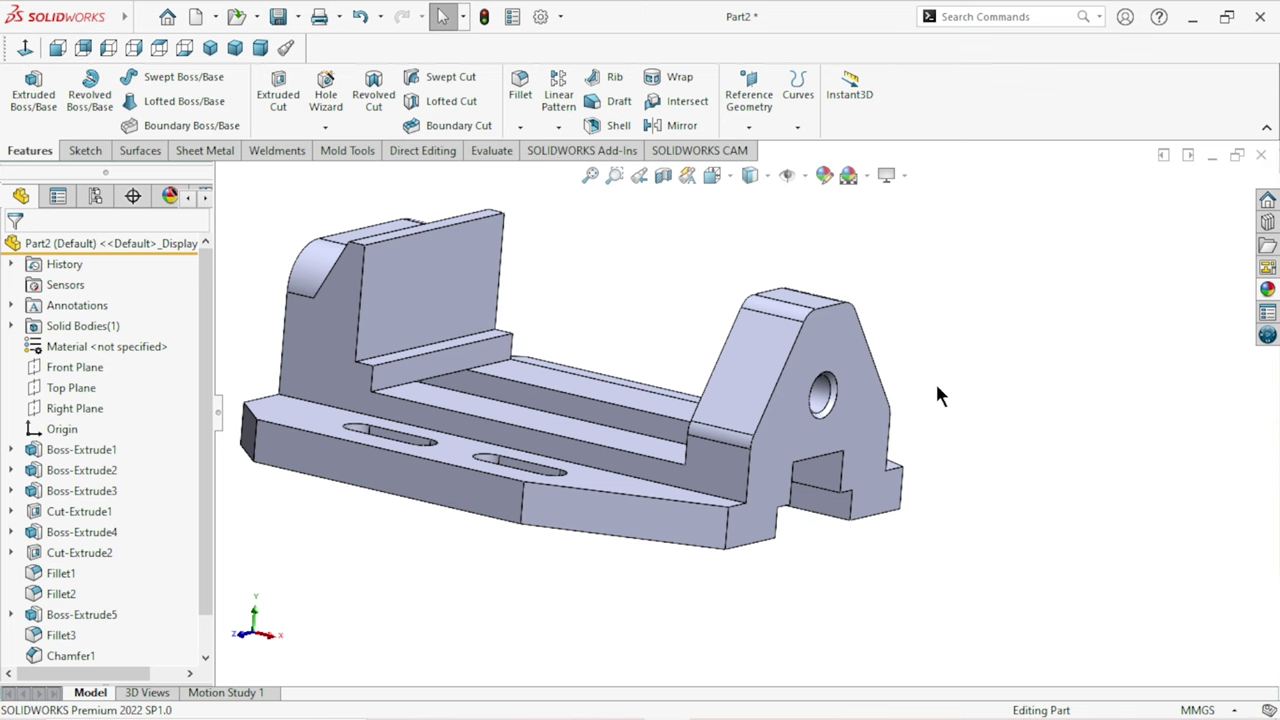
{"action": "left_click", "coordinate": [866, 410]}
{"action": "left_click", "coordinate": [950, 360]}
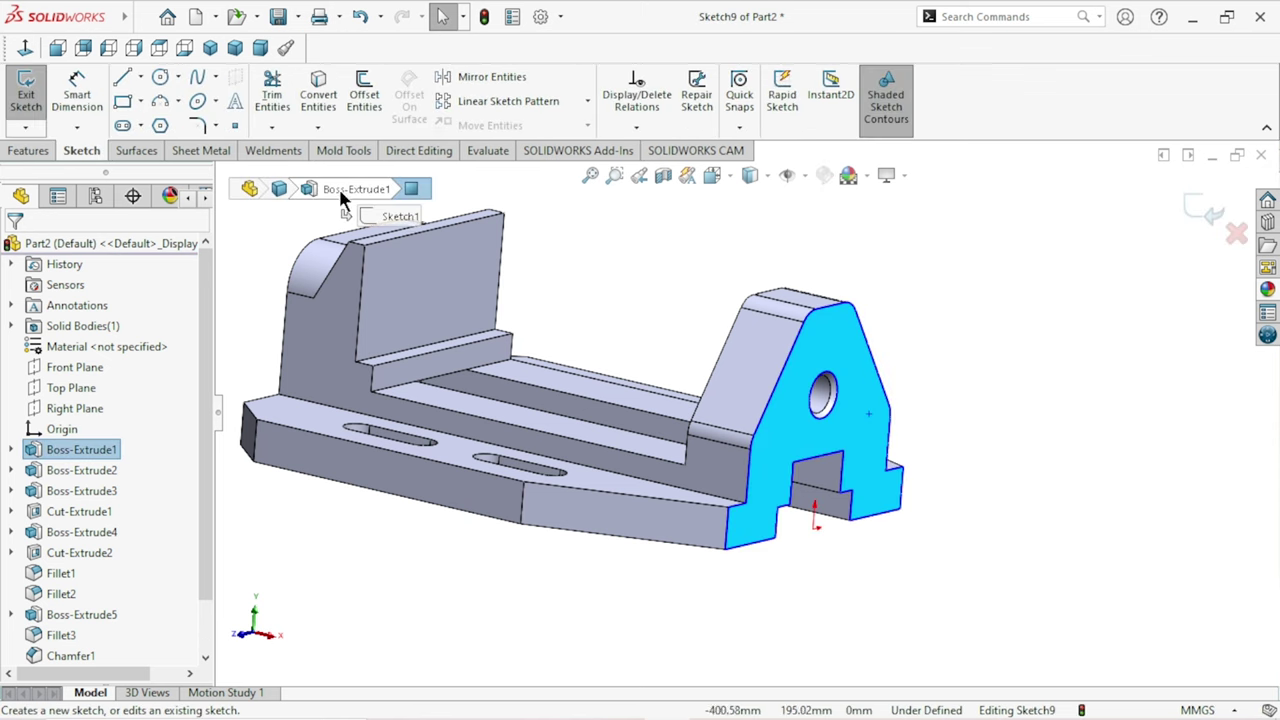
Convert the hole's circular edge into the end-face sketch.
{"action": "scroll", "coordinate": [858, 410], "scroll_direction": "down", "scroll_amount": 2}
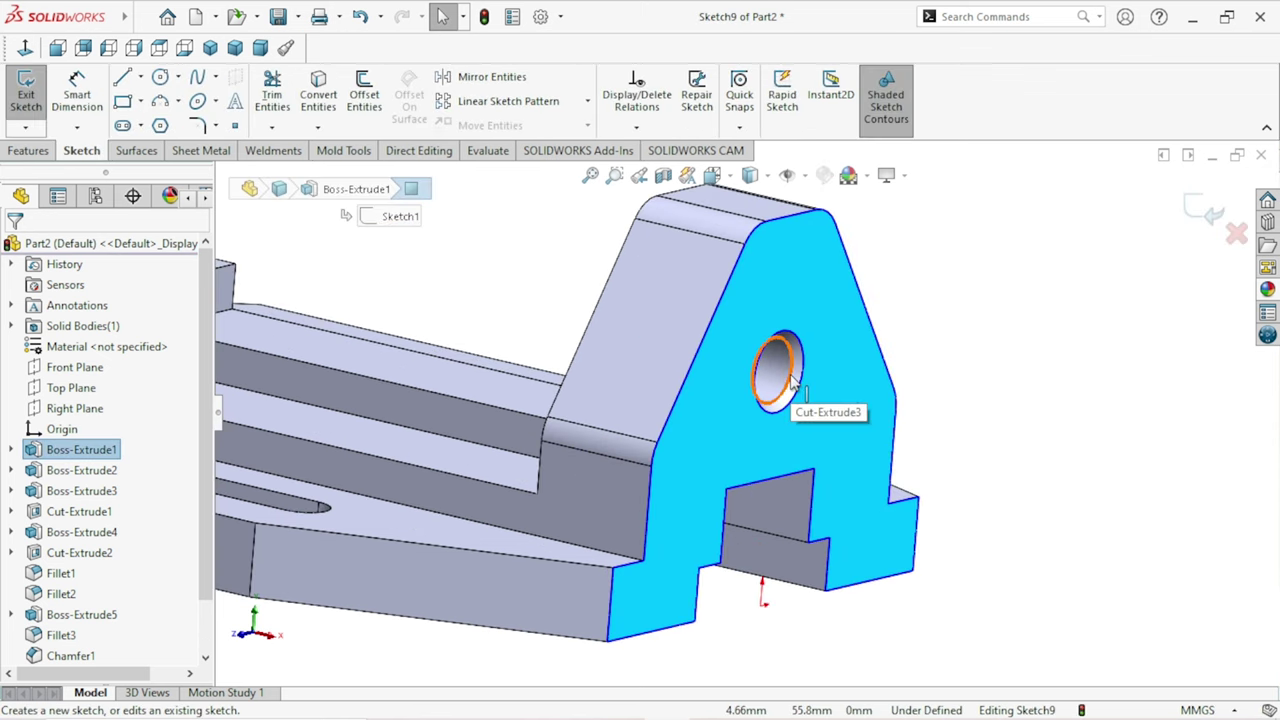
{"action": "left_click", "coordinate": [785, 372]}
{"action": "left_click", "coordinate": [316, 100]}
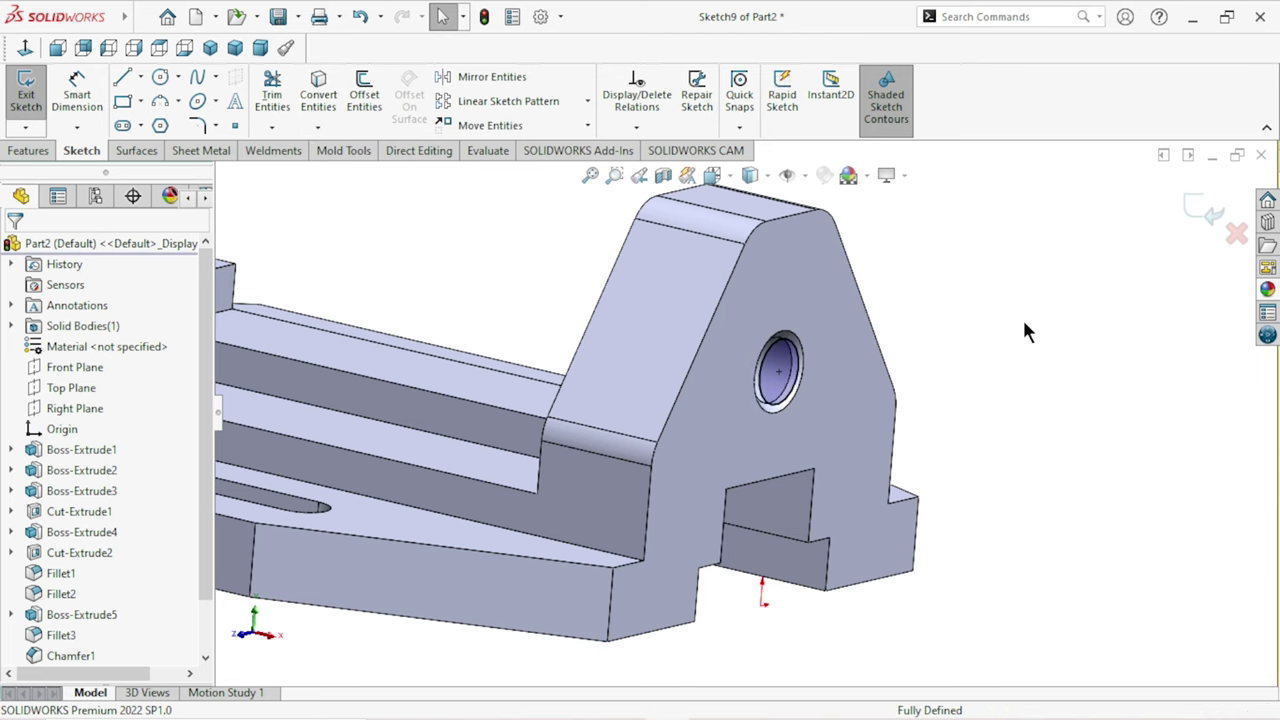
{"action": "middle_click_drag", "start_coordinate": [839, 412], "coordinate": [687, 385]}
{"action": "key", "text": "Up"}
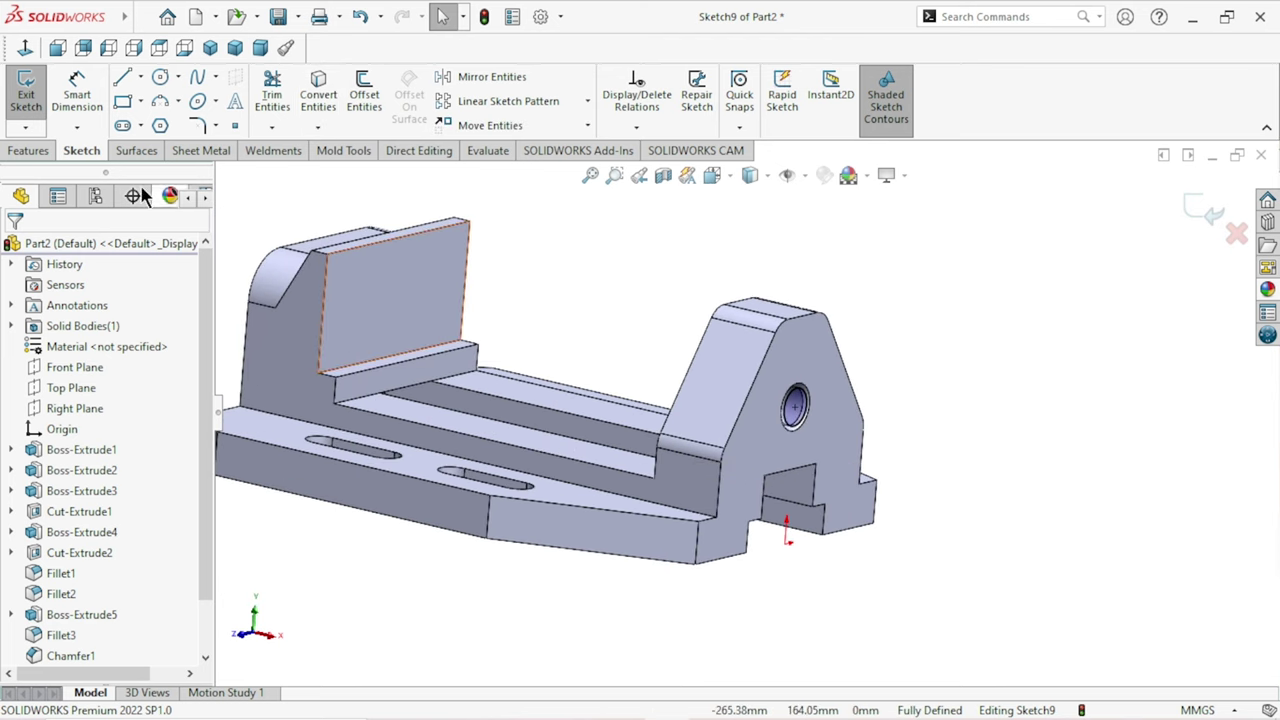
Create a helix on that circle with 4 mm pitch, 10 revolutions, reversed.
{"action": "left_click", "coordinate": [14, 151]}
{"action": "left_click", "coordinate": [797, 127]}
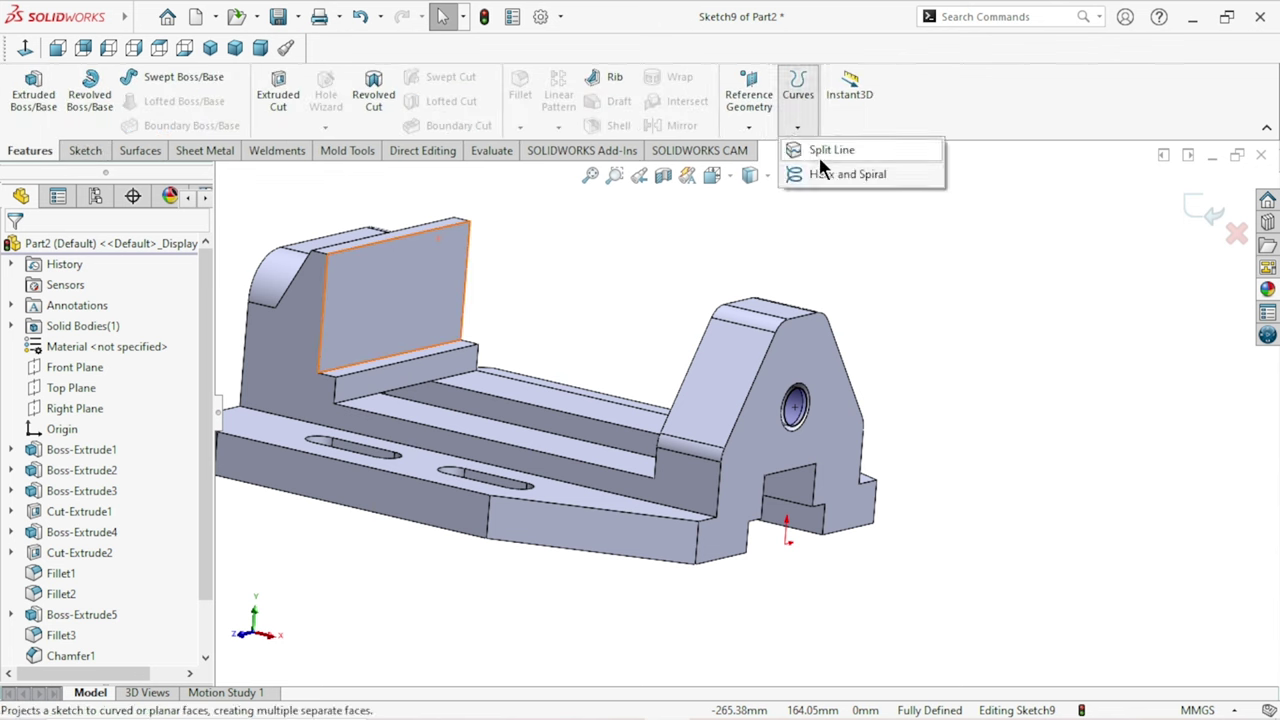
{"action": "left_click", "coordinate": [815, 177]}
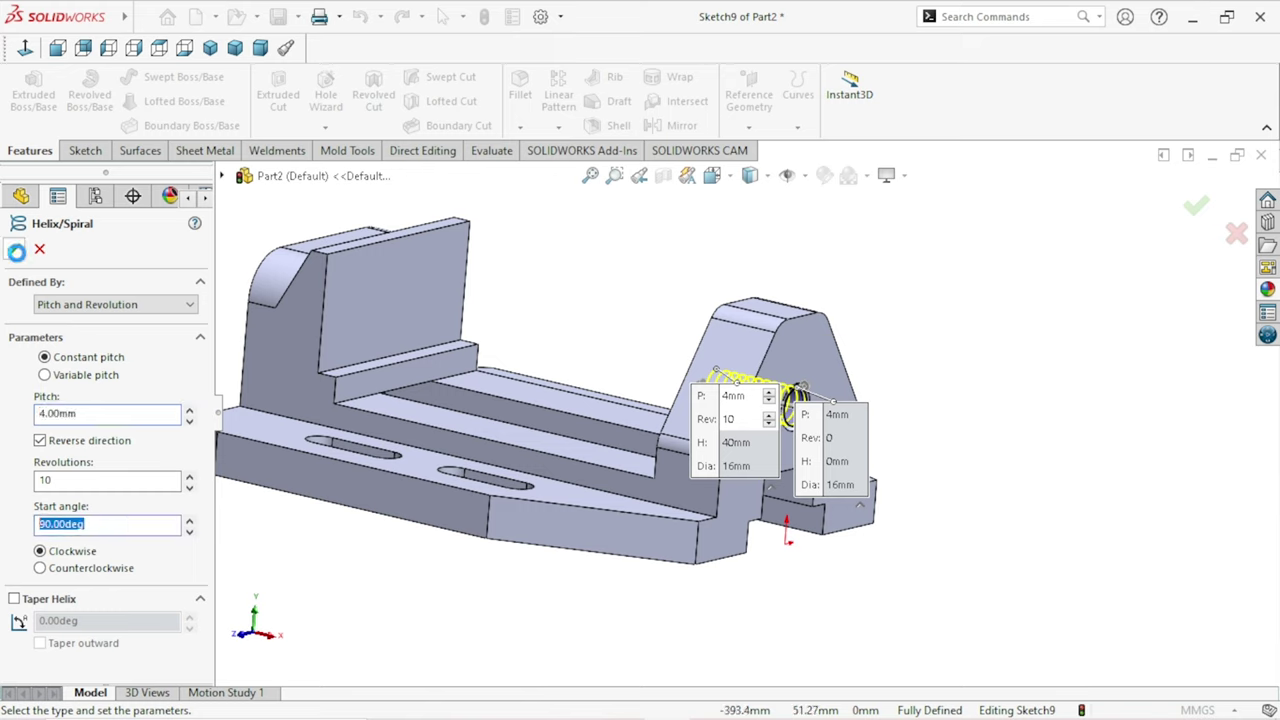
{"action": "key", "text": "Return"}
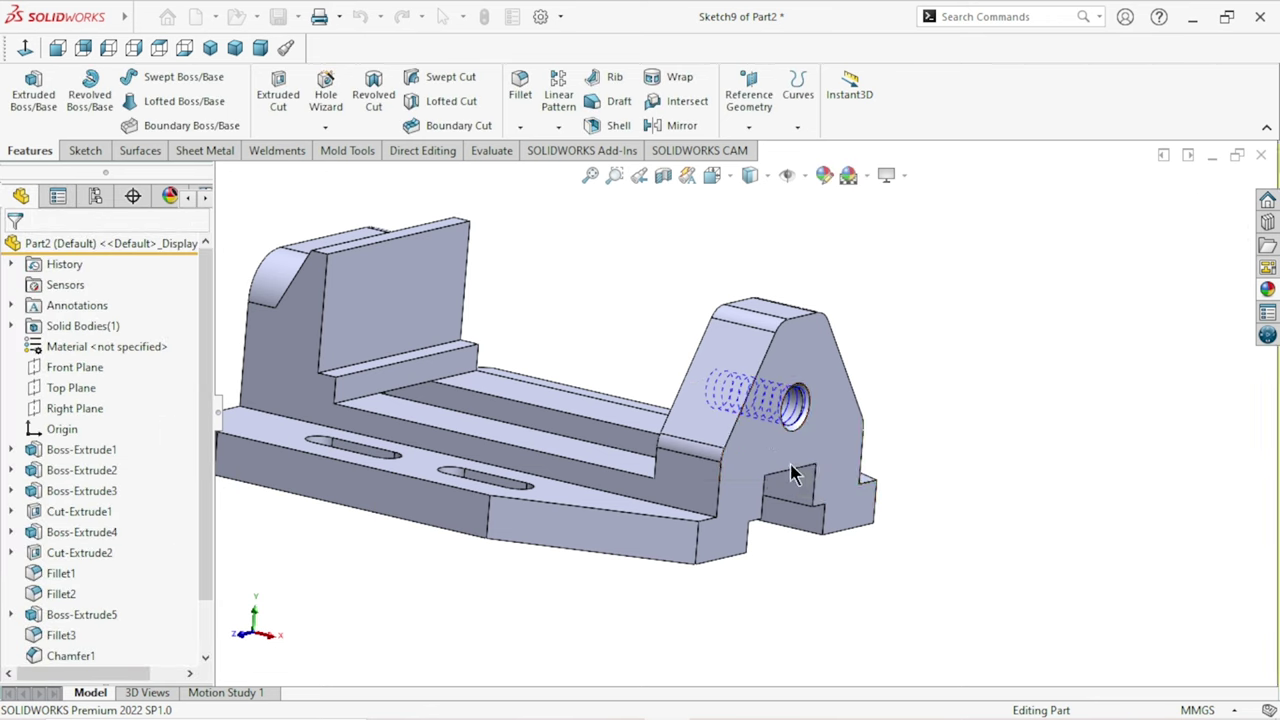
{"action": "scroll", "coordinate": [790, 473], "scroll_direction": "down", "scroll_amount": 4}
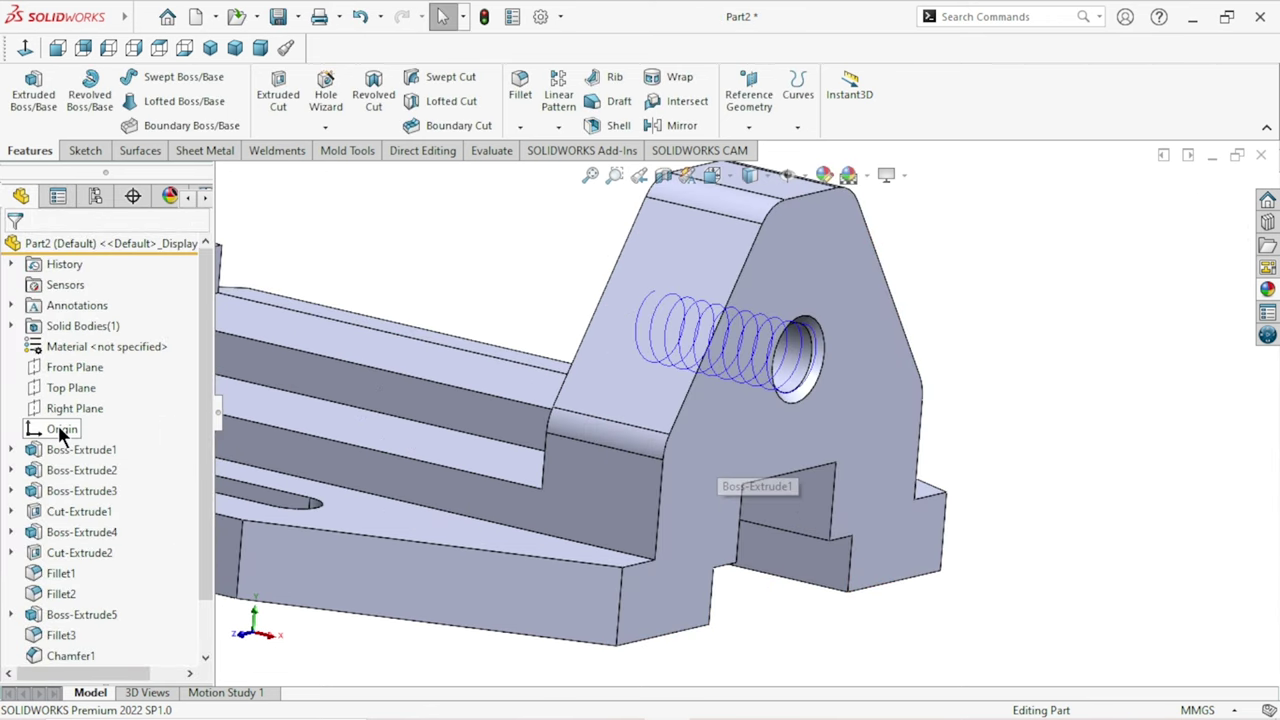
Start a sketch on the Front Plane, viewed face-on.
{"action": "left_click", "coordinate": [66, 371]}
{"action": "left_click", "coordinate": [97, 337]}
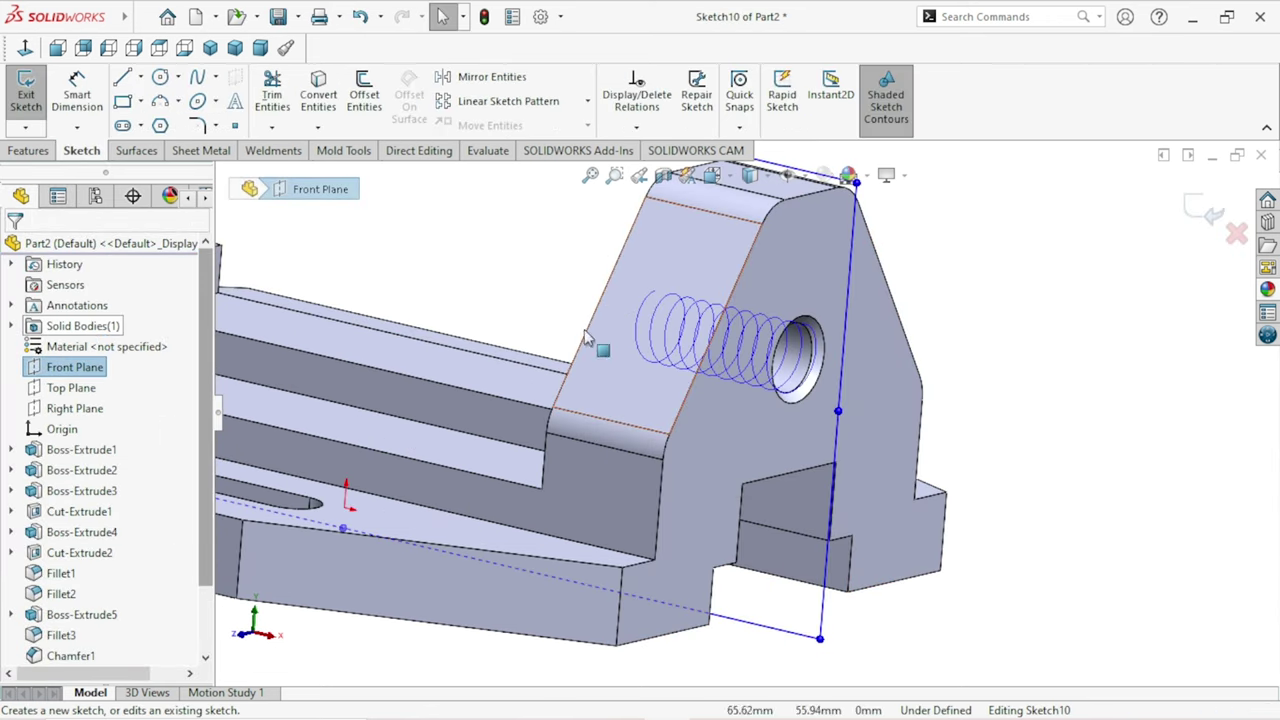
{"action": "key", "text": "ctrl+8"}
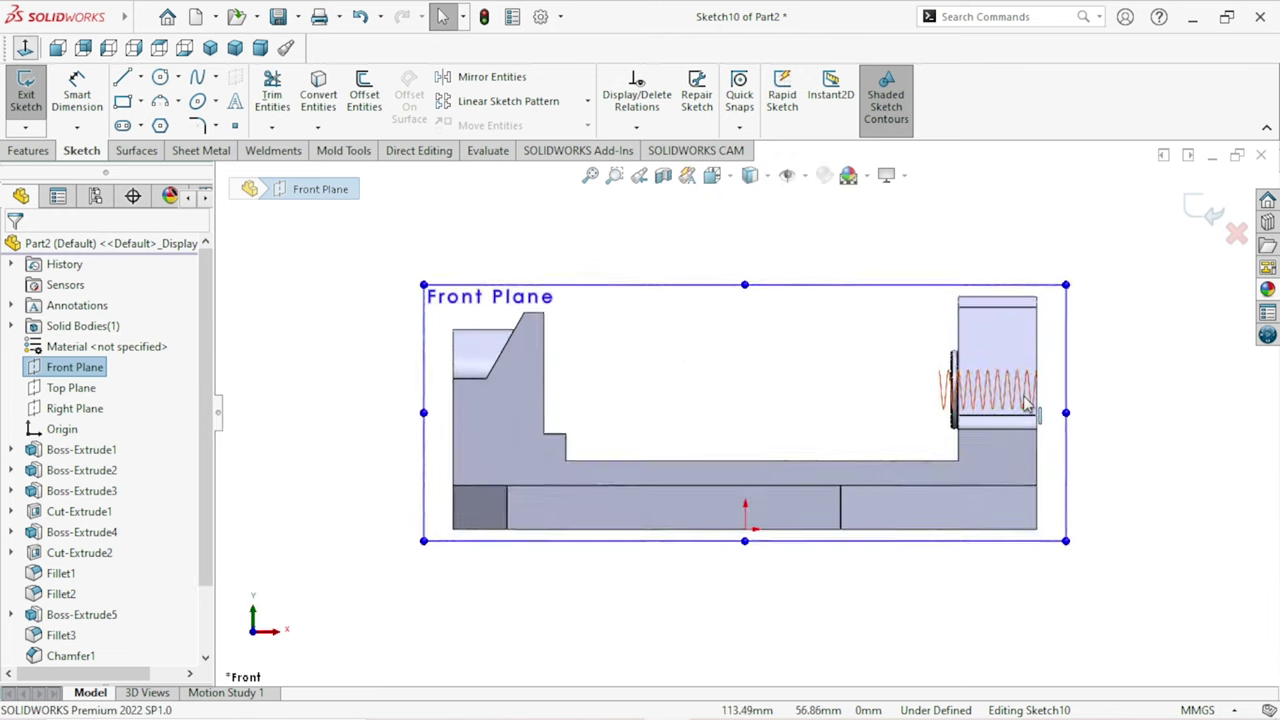
{"action": "scroll", "coordinate": [1009, 434], "scroll_direction": "up", "scroll_amount": 2}
{"action": "scroll", "coordinate": [940, 414], "scroll_direction": "down", "scroll_amount": 2}
{"action": "scroll", "coordinate": [1046, 406], "scroll_direction": "down", "scroll_amount": 2}
{"action": "scroll", "coordinate": [960, 402], "scroll_direction": "down", "scroll_amount": 3}
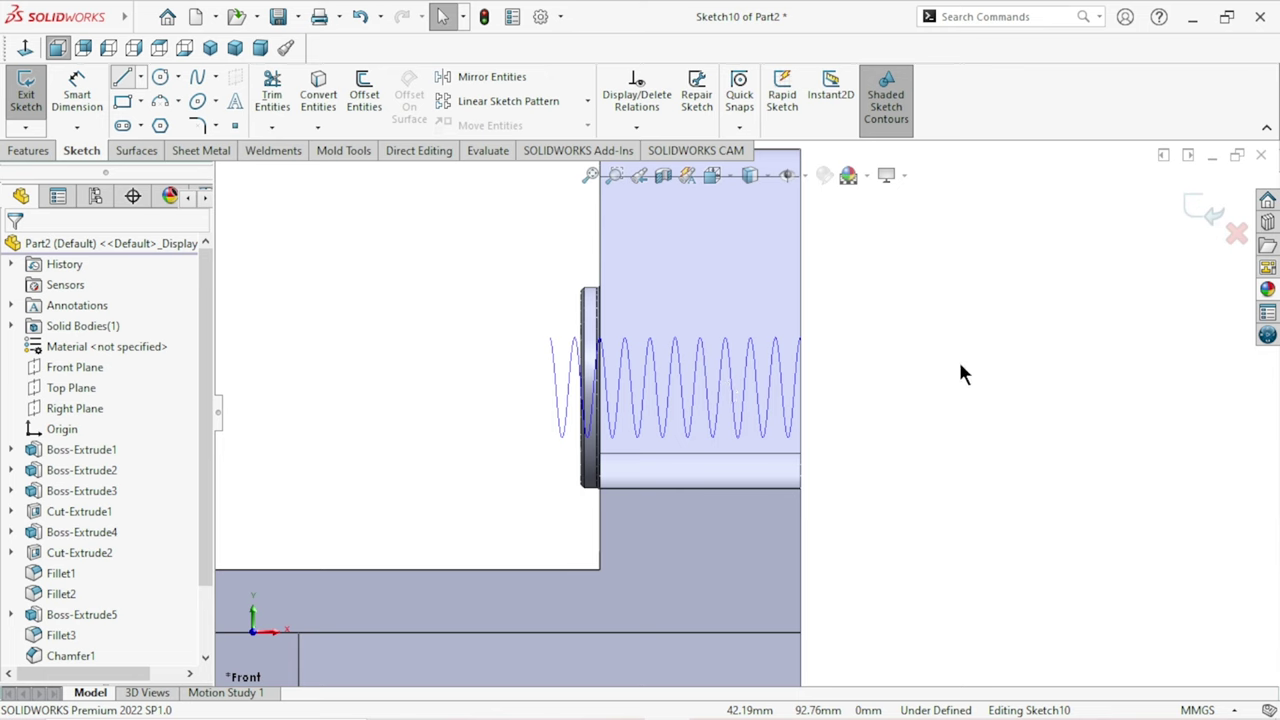
Draw a closed four-line trapezoid profile beside the helix end.
{"action": "key", "text": "l"}
{"action": "left_click", "coordinate": [844, 367]}
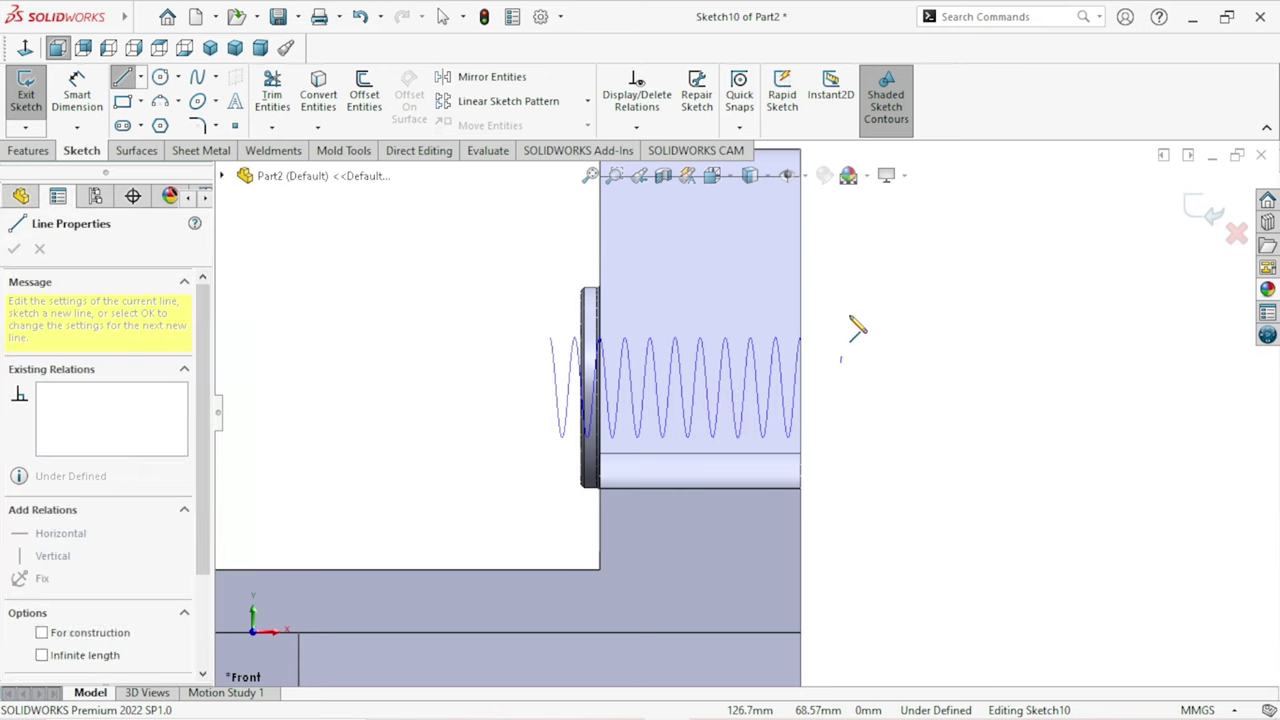
{"action": "left_click", "coordinate": [849, 316]}
{"action": "left_click", "coordinate": [882, 316]}
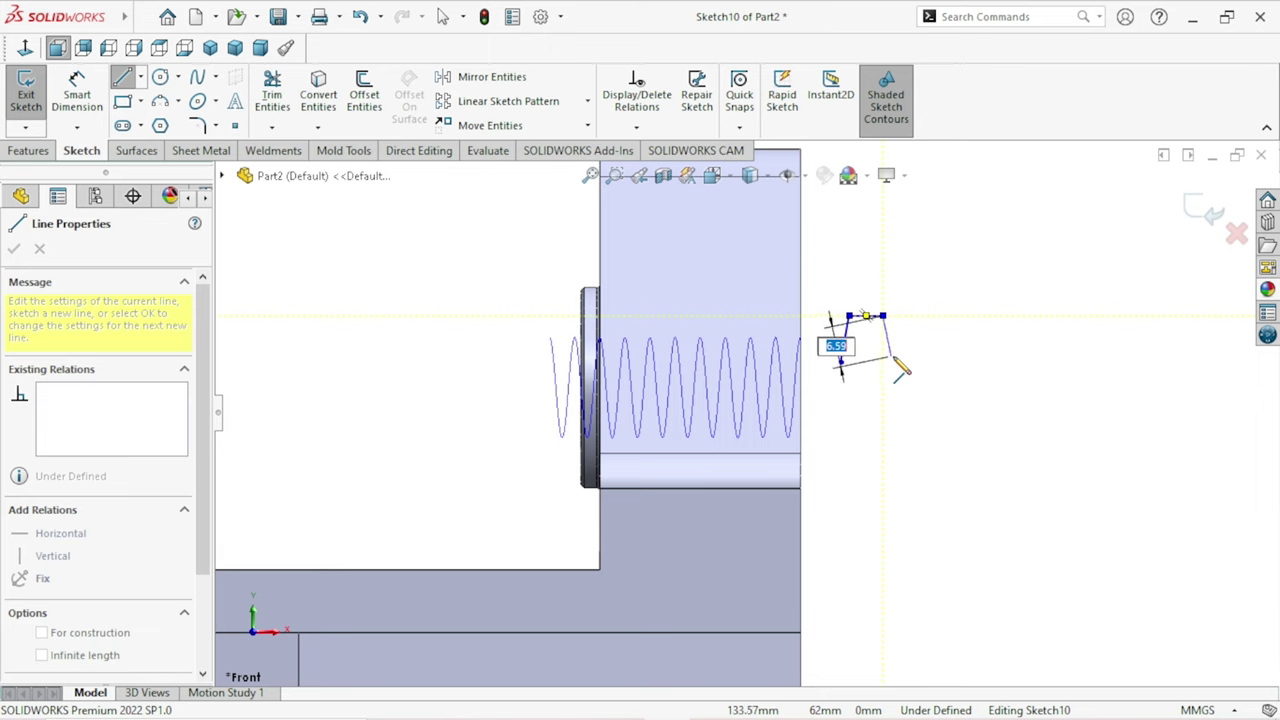
{"action": "left_click", "coordinate": [898, 362]}
{"action": "left_click", "coordinate": [840, 362]}
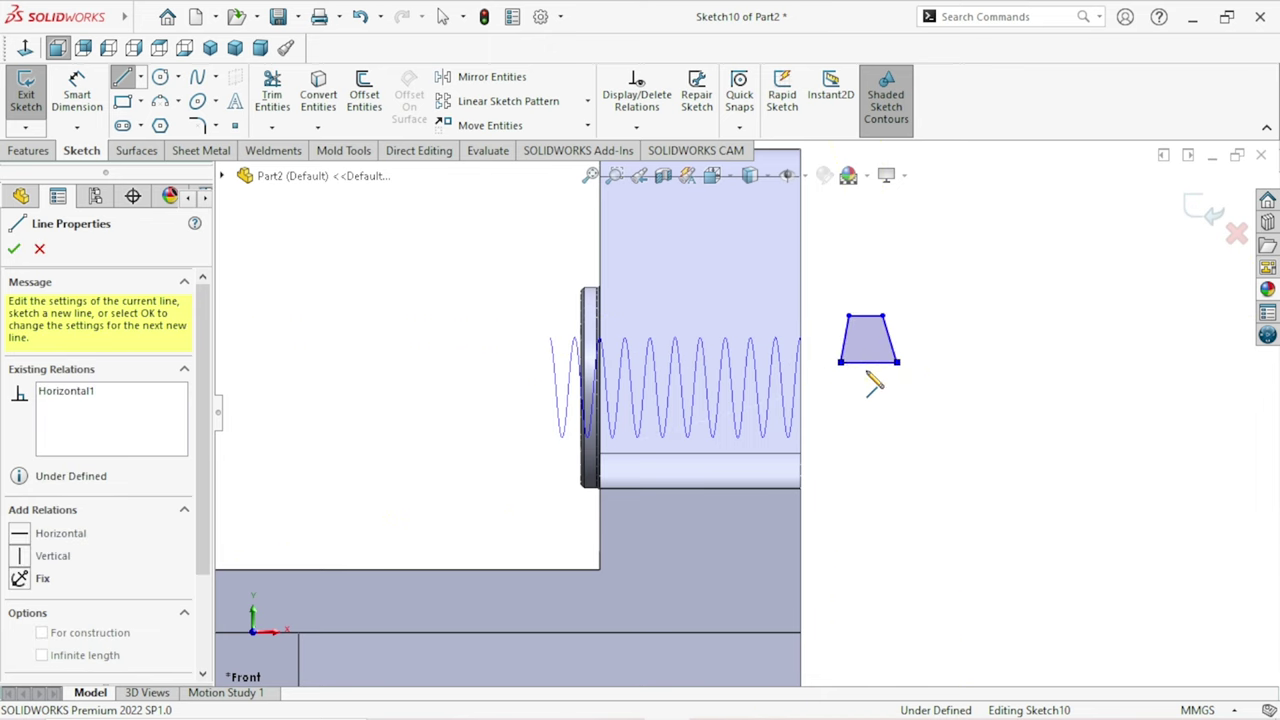
{"action": "right_click", "coordinate": [946, 389]}
{"action": "left_click", "coordinate": [960, 394]}
Make the trapezoid's two sloping sides equal in length.
{"action": "scroll", "coordinate": [872, 365], "scroll_direction": "down", "scroll_amount": 3}
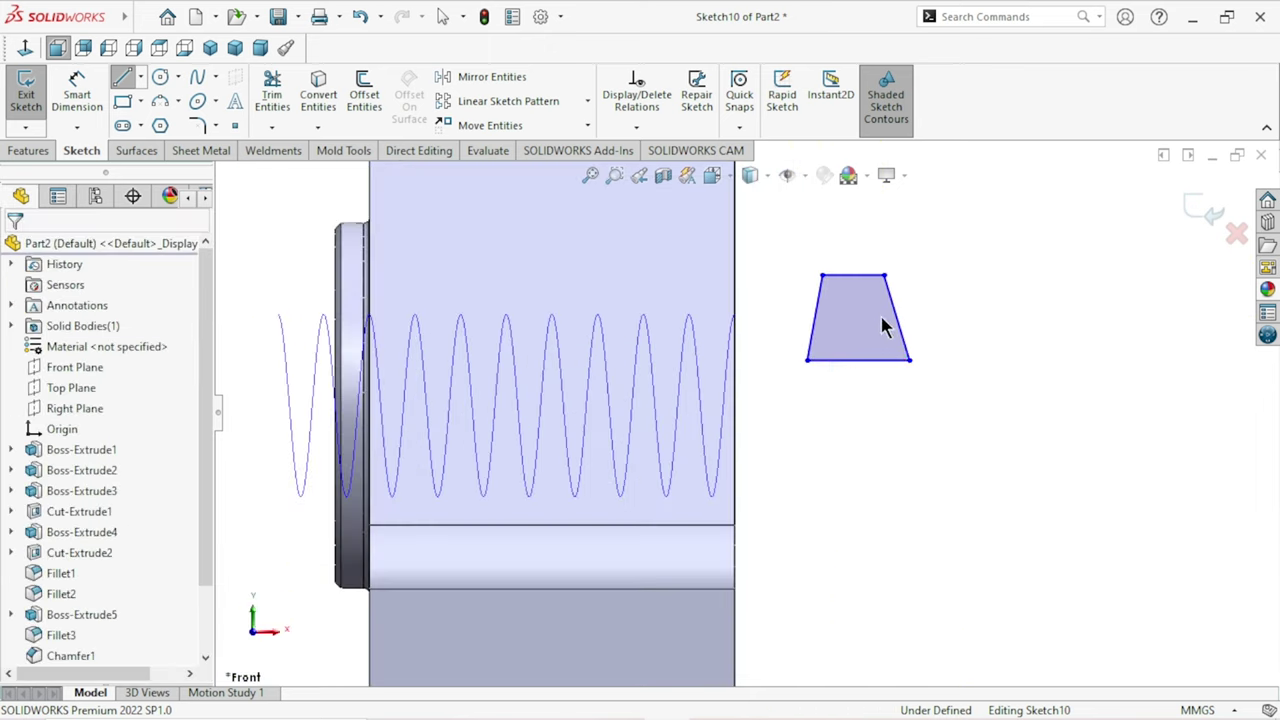
{"action": "left_click", "coordinate": [861, 333]}
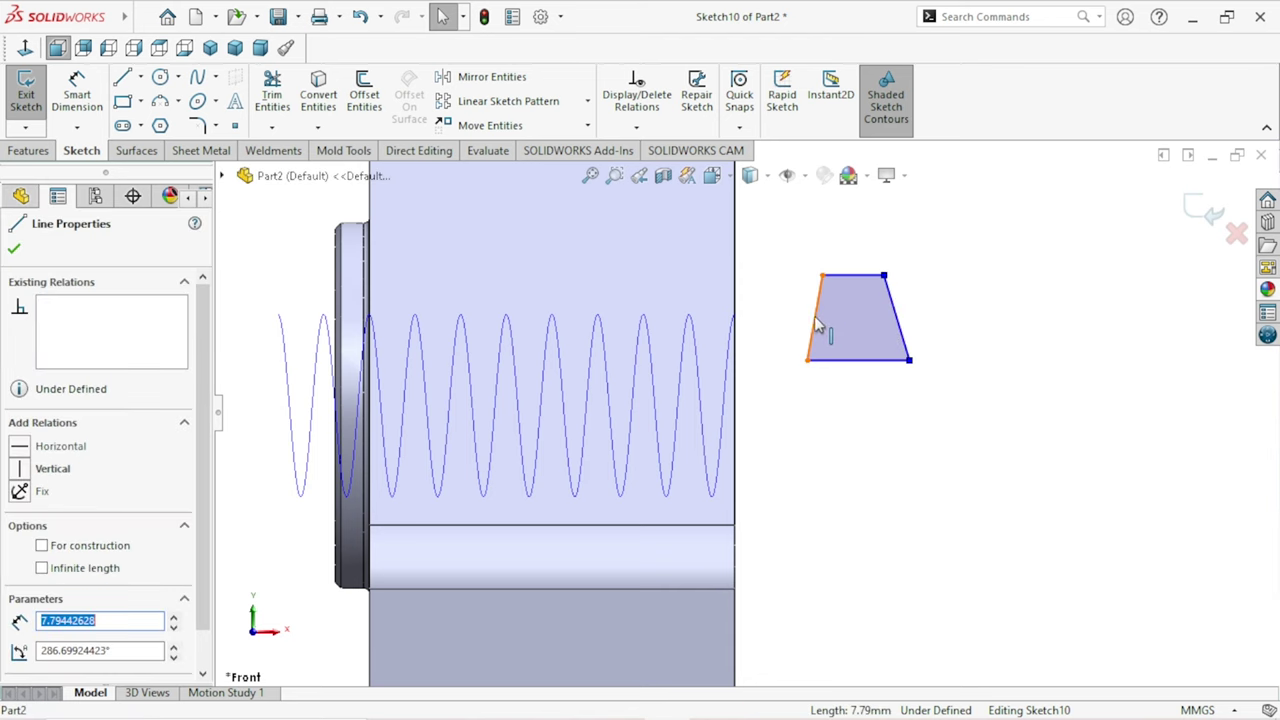
{"action": "left_click", "coordinate": [818, 322], "text": "ctrl"}
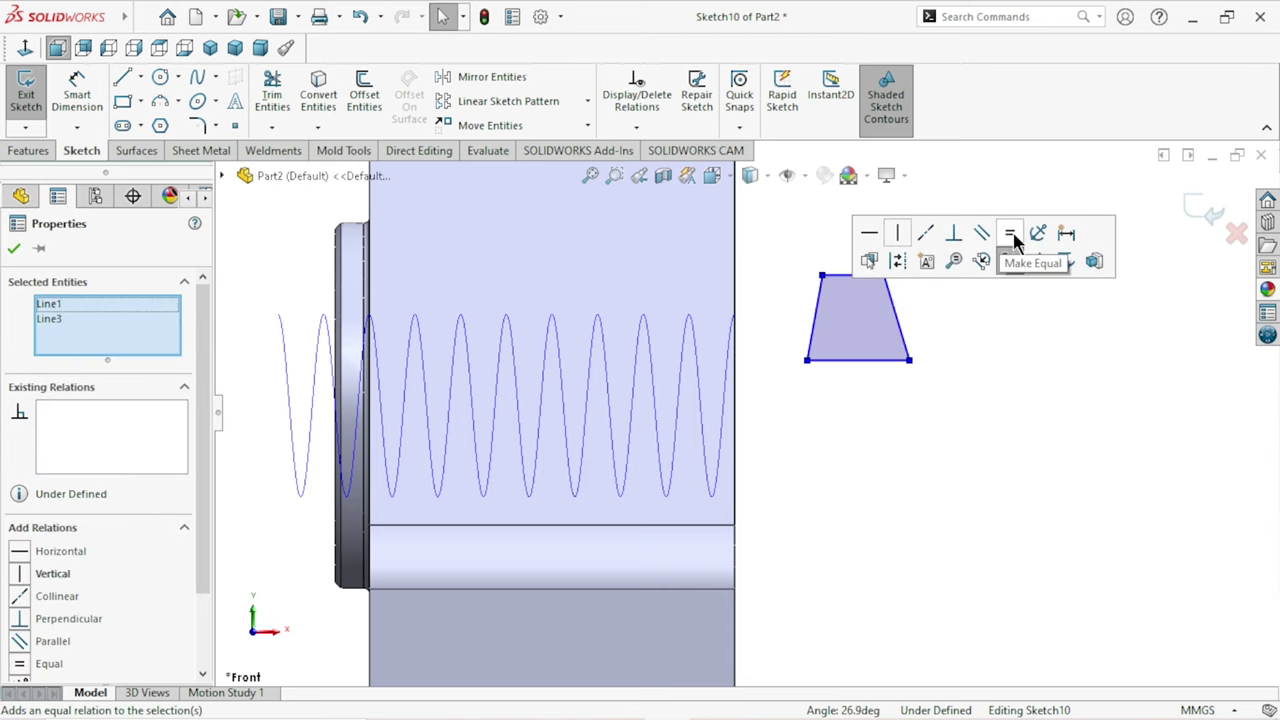
{"action": "left_click", "coordinate": [1010, 232]}
{"action": "scroll", "coordinate": [930, 290], "scroll_direction": "down", "scroll_amount": 1}
{"action": "left_click", "coordinate": [1000, 374]}
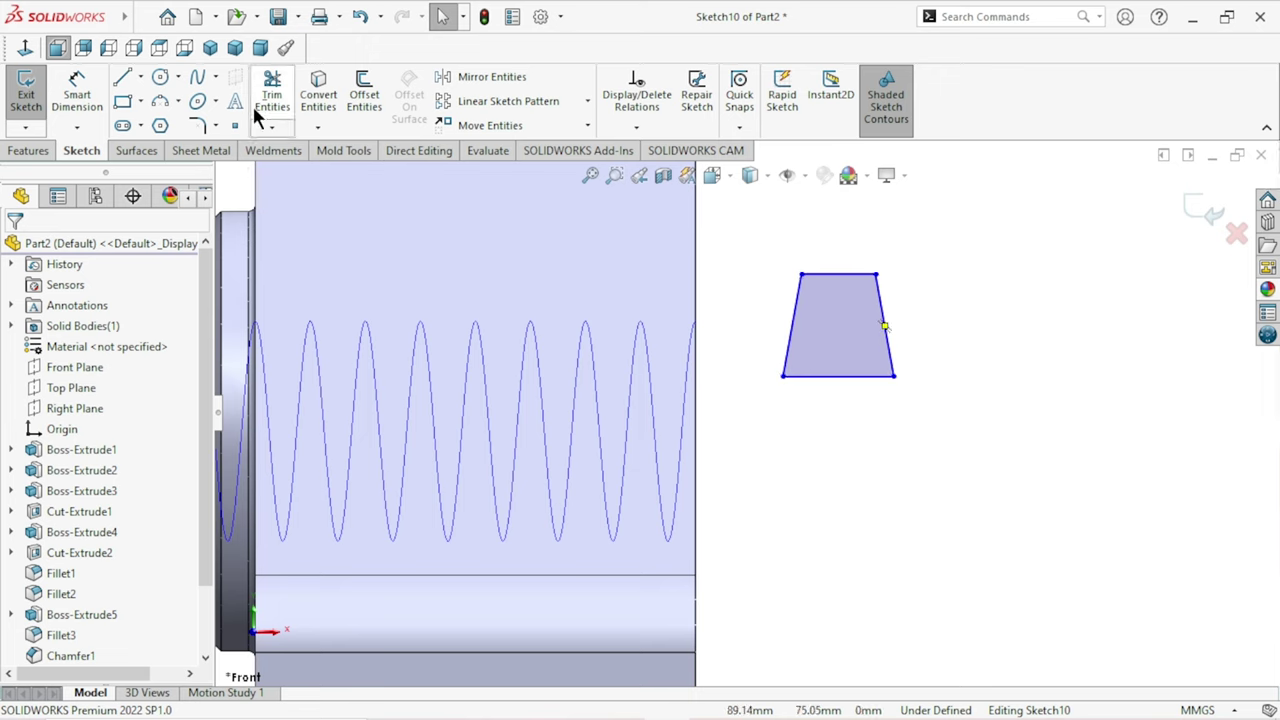
{"action": "left_click", "coordinate": [100, 105]}
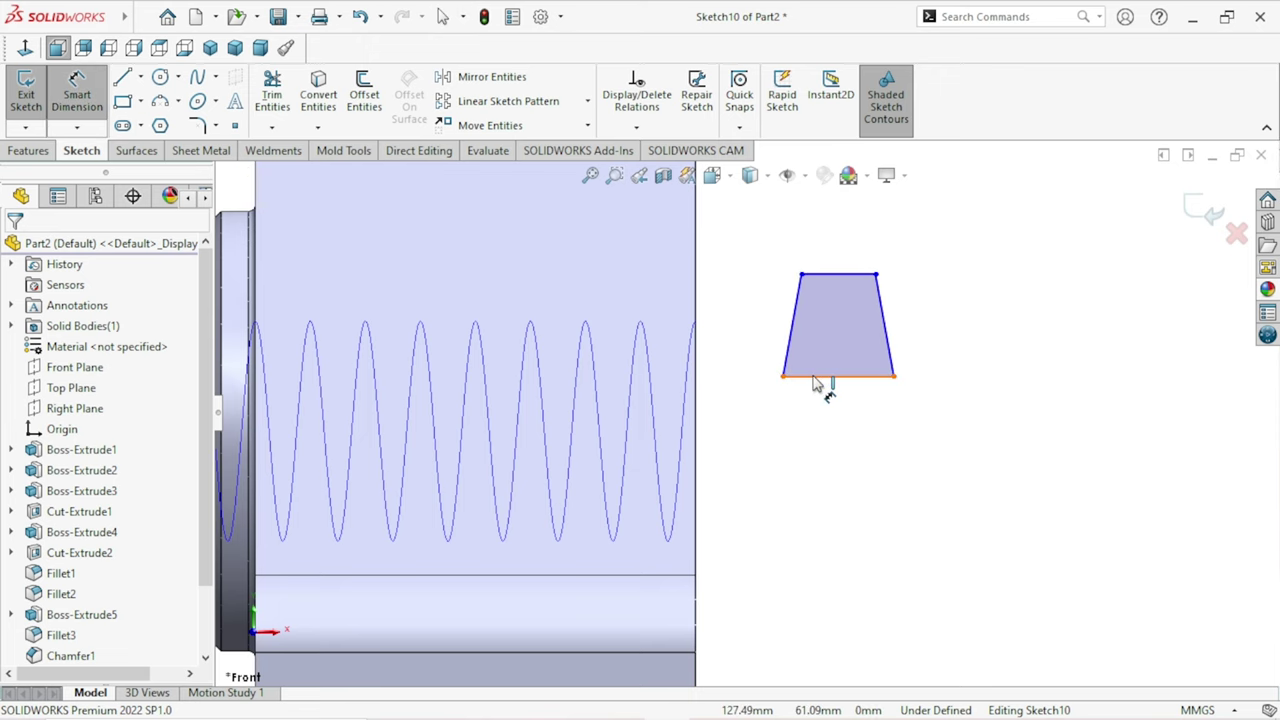
{"action": "left_click", "coordinate": [850, 376]}
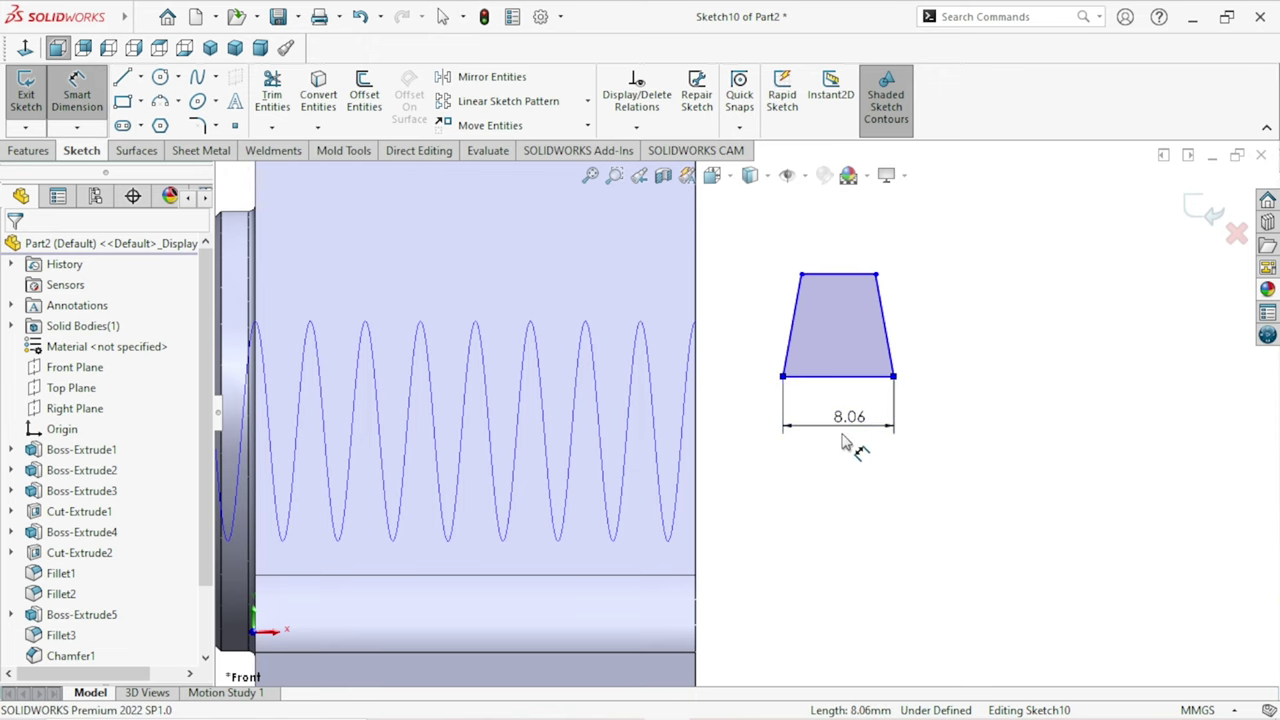
Dimension the trapezoid's base at 2 mm and uncross its sides.
{"action": "left_click", "coordinate": [841, 439]}
{"action": "type", "text": "2"}
{"action": "key", "text": "Return"}
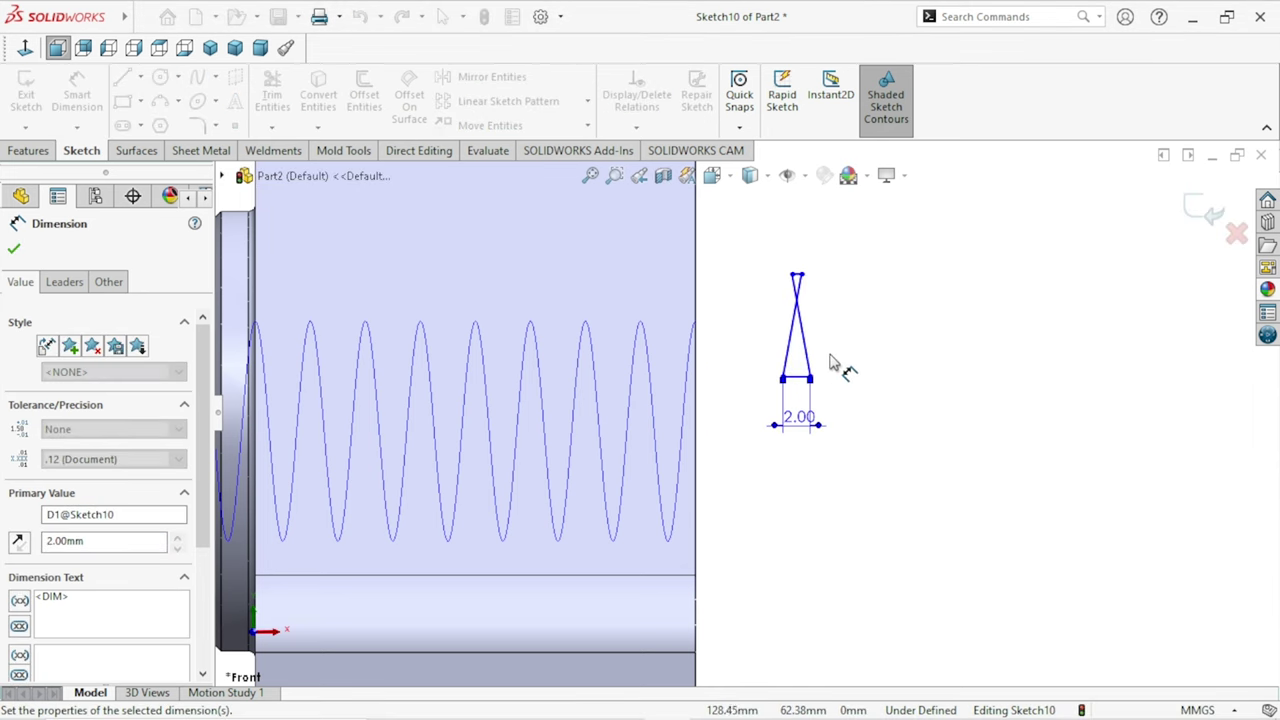
{"action": "left_click", "coordinate": [13, 250]}
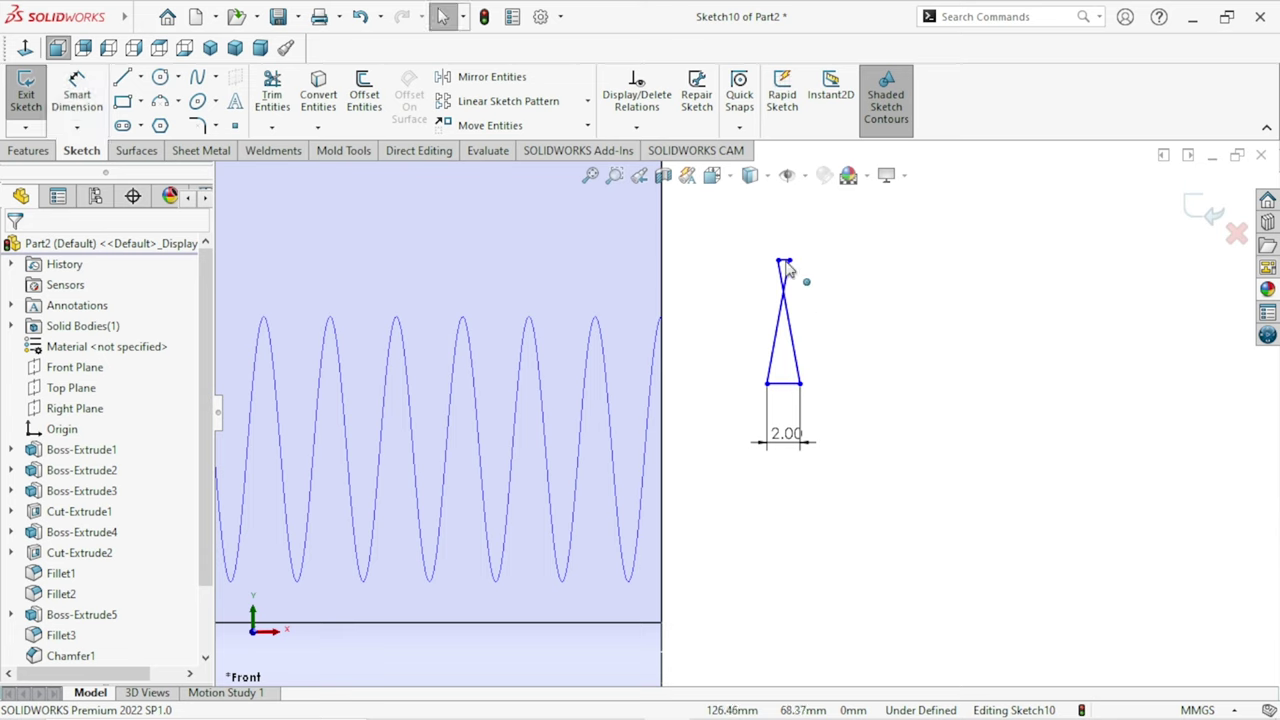
{"action": "left_click_drag", "start_coordinate": [790, 263], "coordinate": [773, 266]}
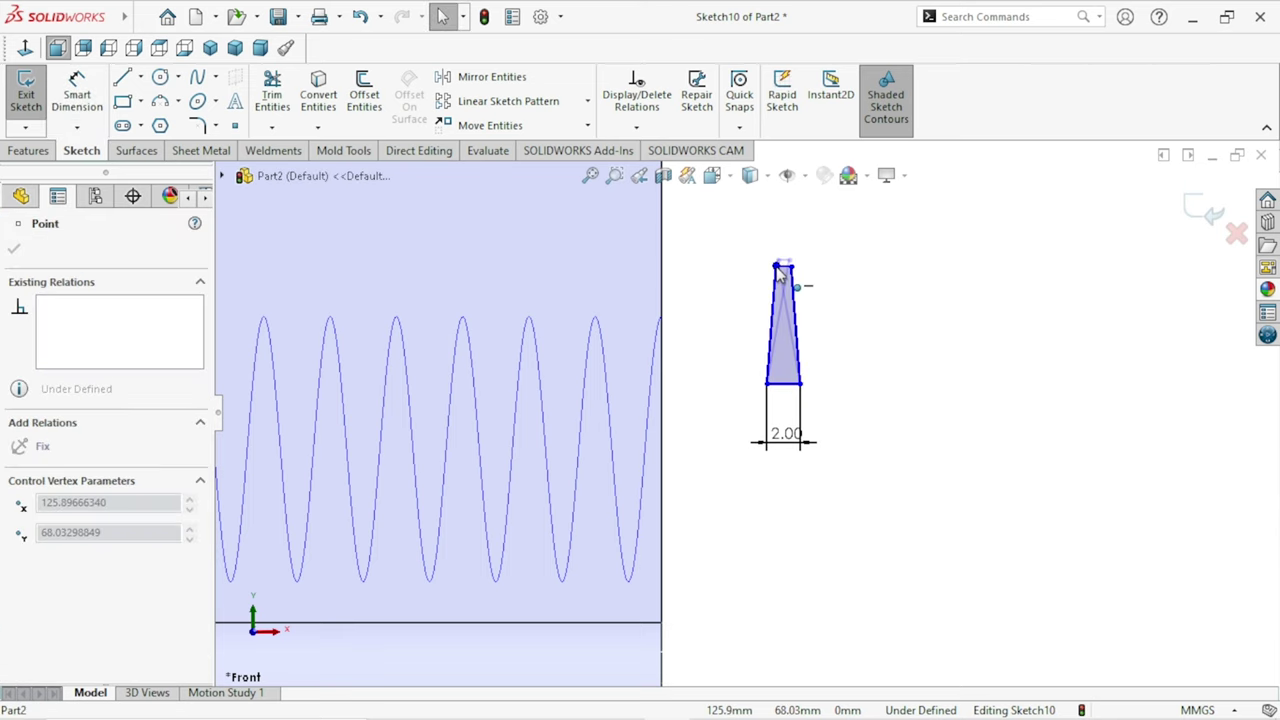
Add a 2 mm height and a 1.5 mm top width to the profile.
{"action": "left_click", "coordinate": [867, 326]}
{"action": "left_click", "coordinate": [77, 95]}
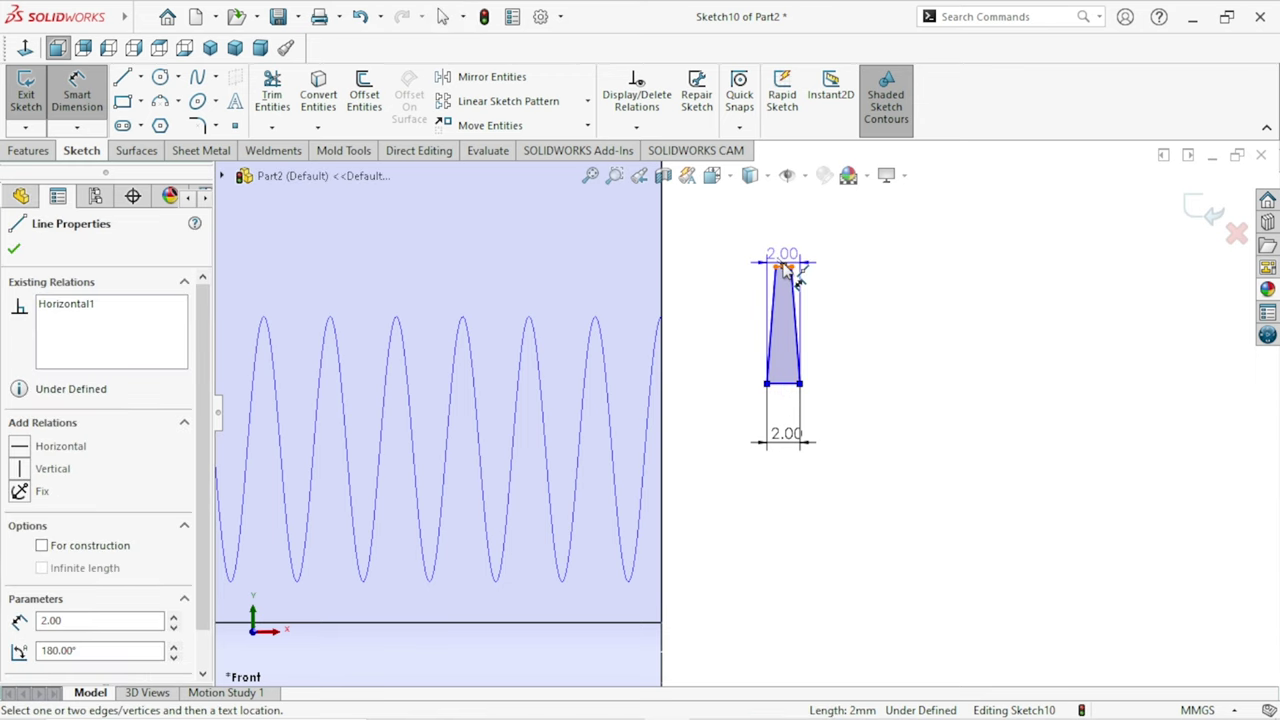
{"action": "left_click", "coordinate": [783, 267]}
{"action": "left_click", "coordinate": [897, 290]}
{"action": "key", "text": "Return"}
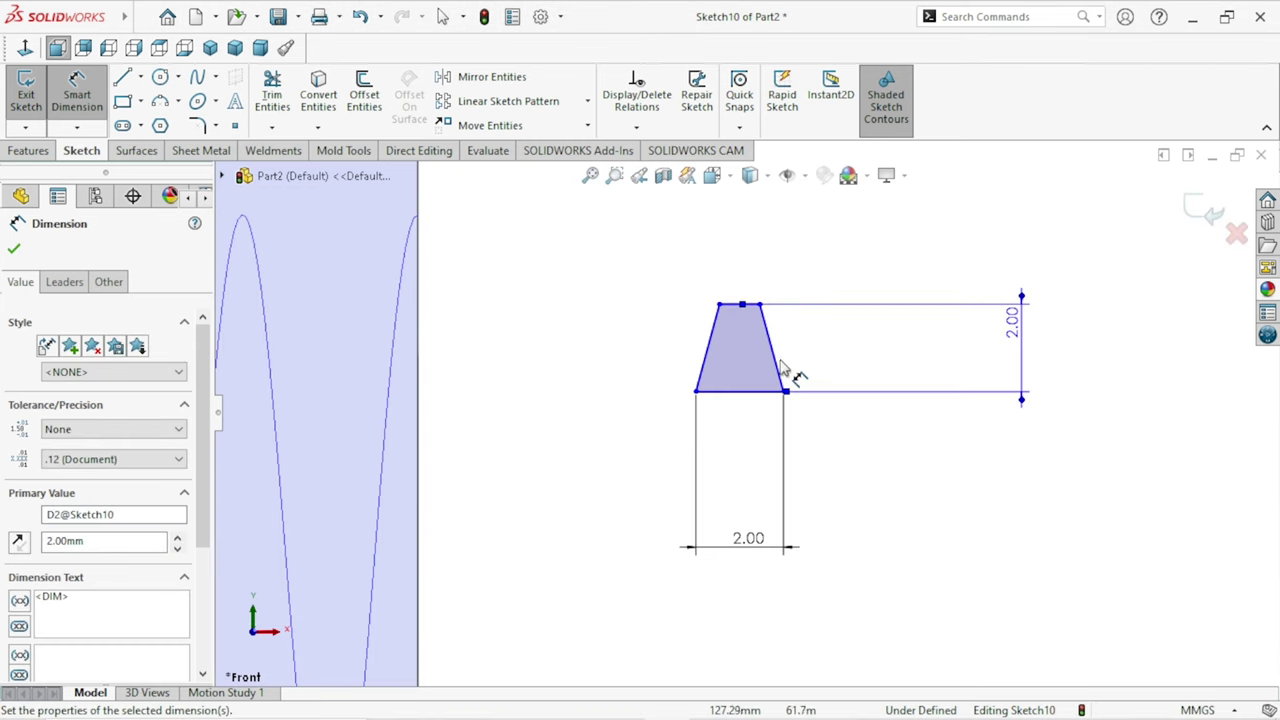
{"action": "left_click", "coordinate": [738, 305]}
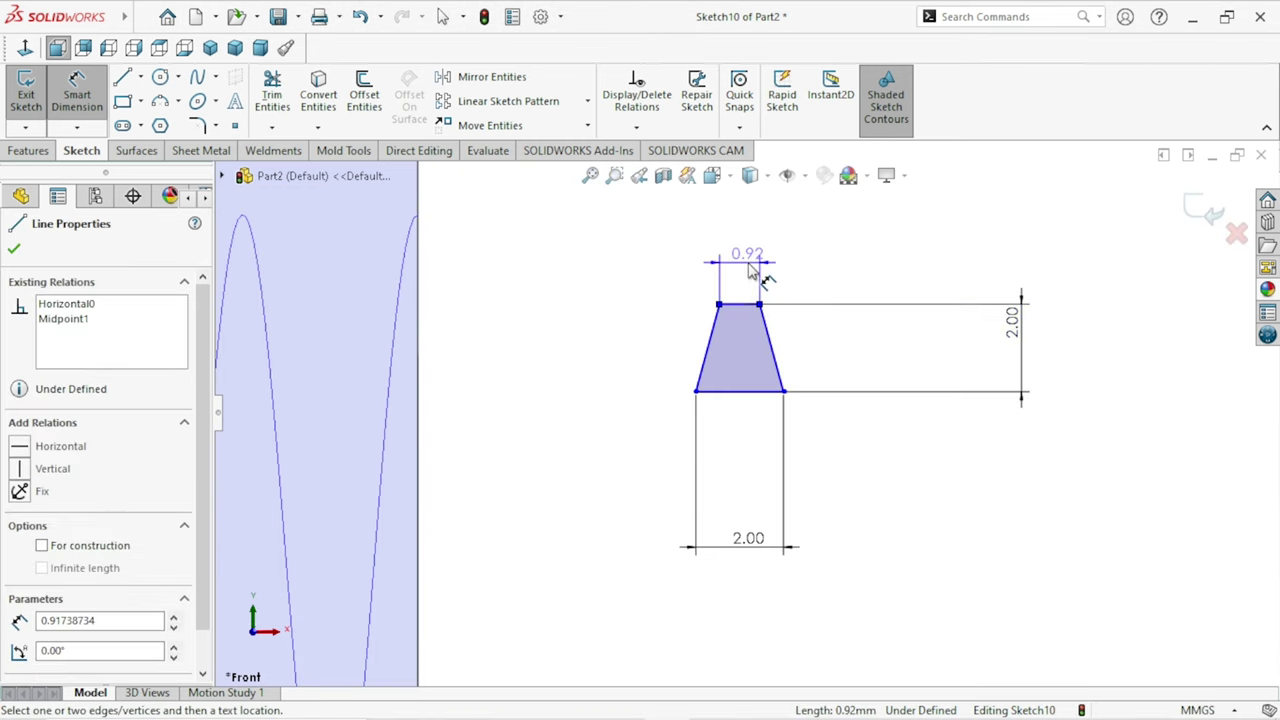
{"action": "left_click", "coordinate": [755, 275]}
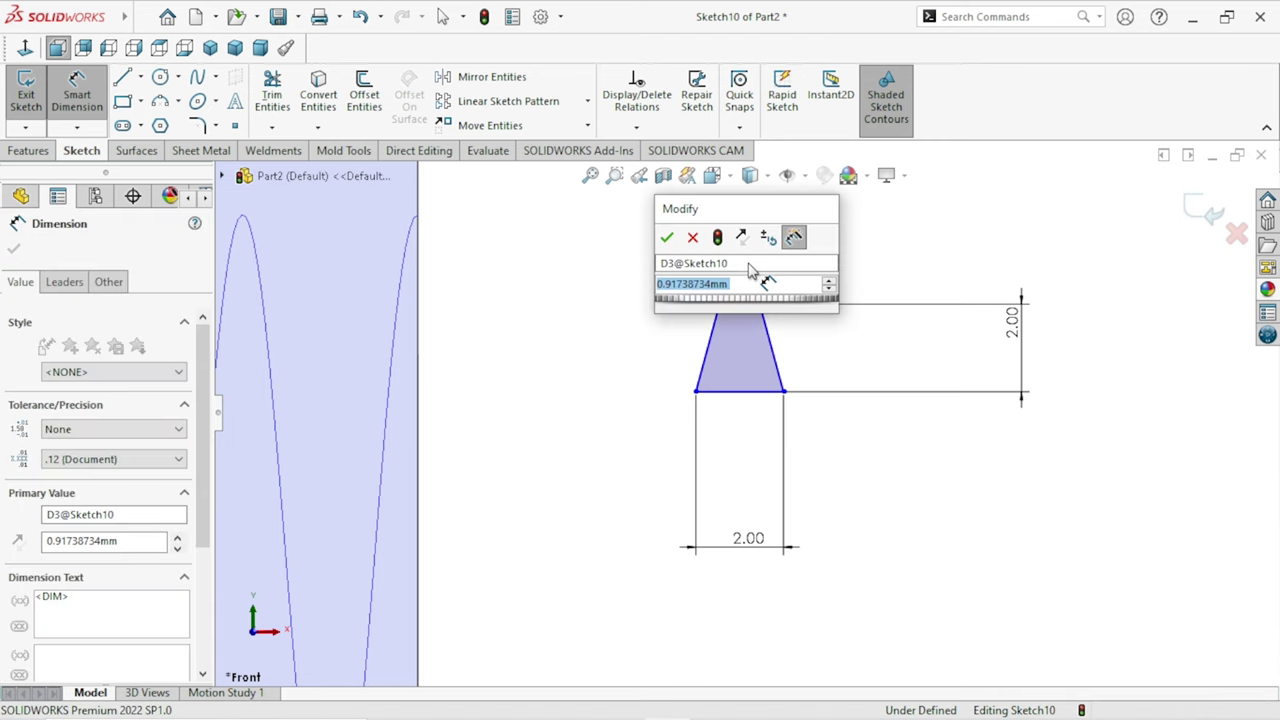
{"action": "left_click", "coordinate": [670, 238]}
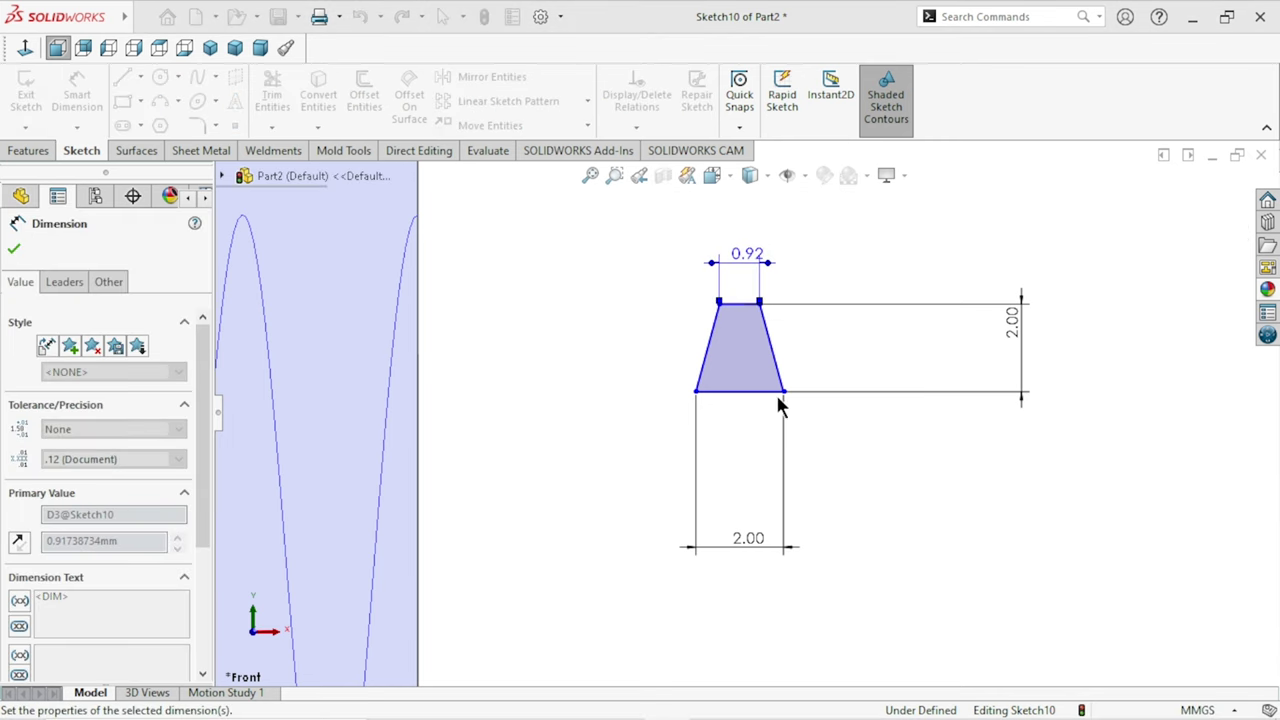
{"action": "type", "text": "1.5"}
{"action": "key", "text": "Return"}
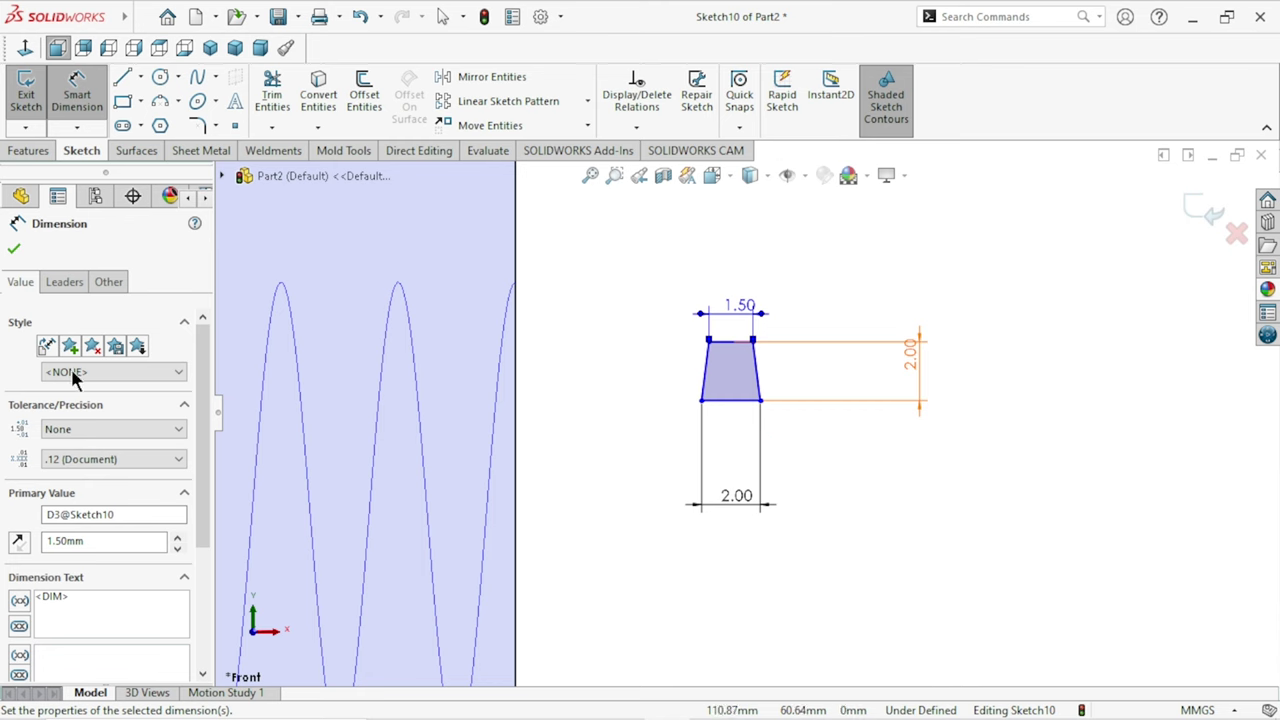
{"action": "left_click", "coordinate": [14, 250]}
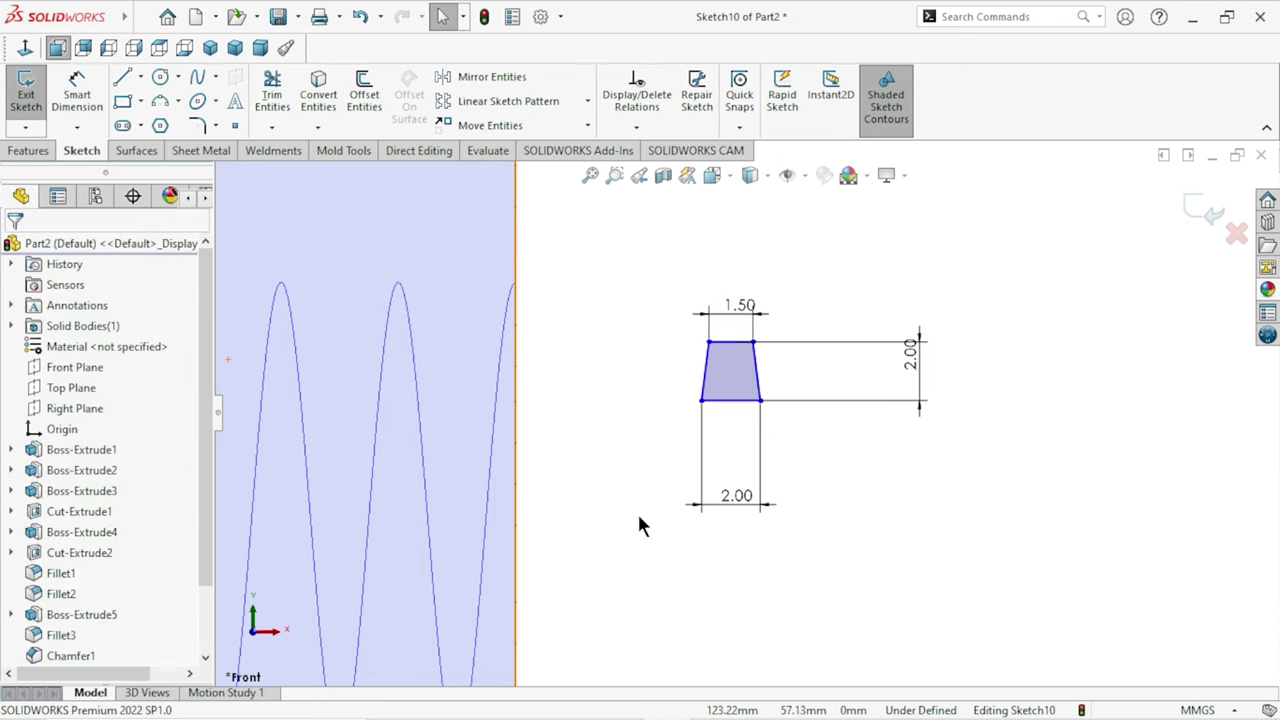
Move the 2.00 and 1.50 dimensions neatly around the profile.
{"action": "left_click_drag", "start_coordinate": [752, 508], "coordinate": [740, 465]}
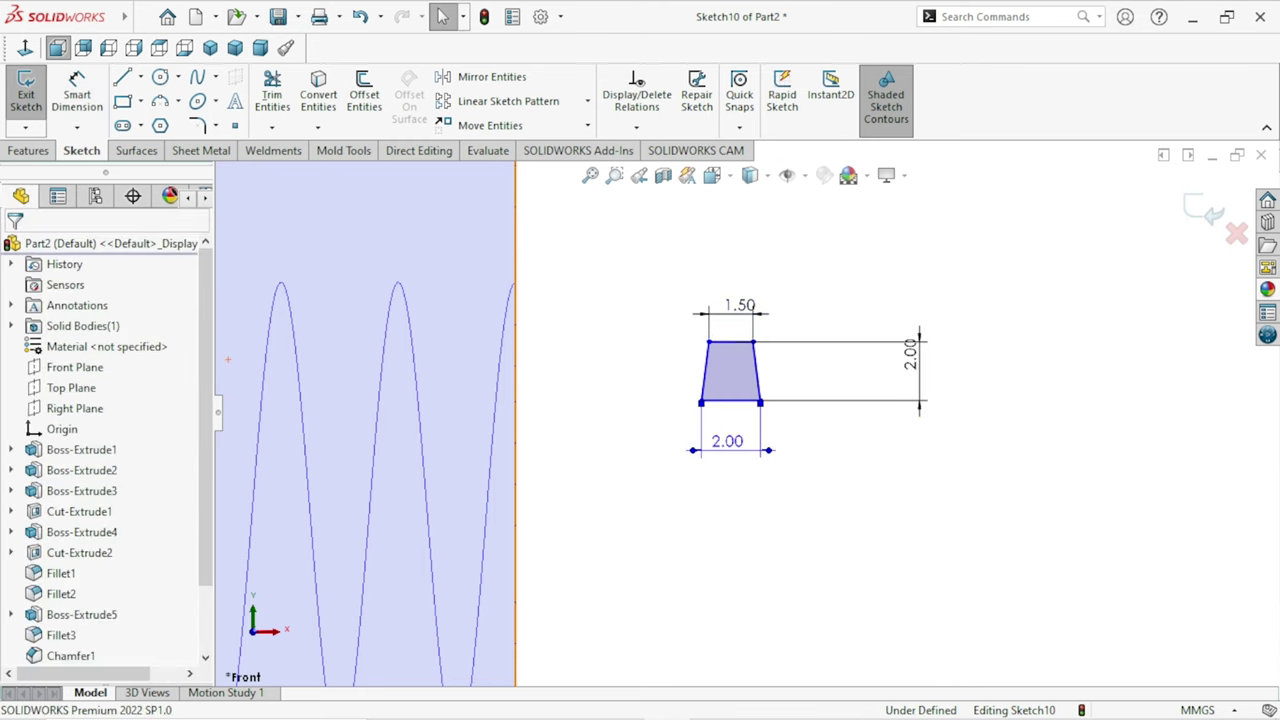
{"action": "left_click_drag", "start_coordinate": [912, 355], "coordinate": [866, 392]}
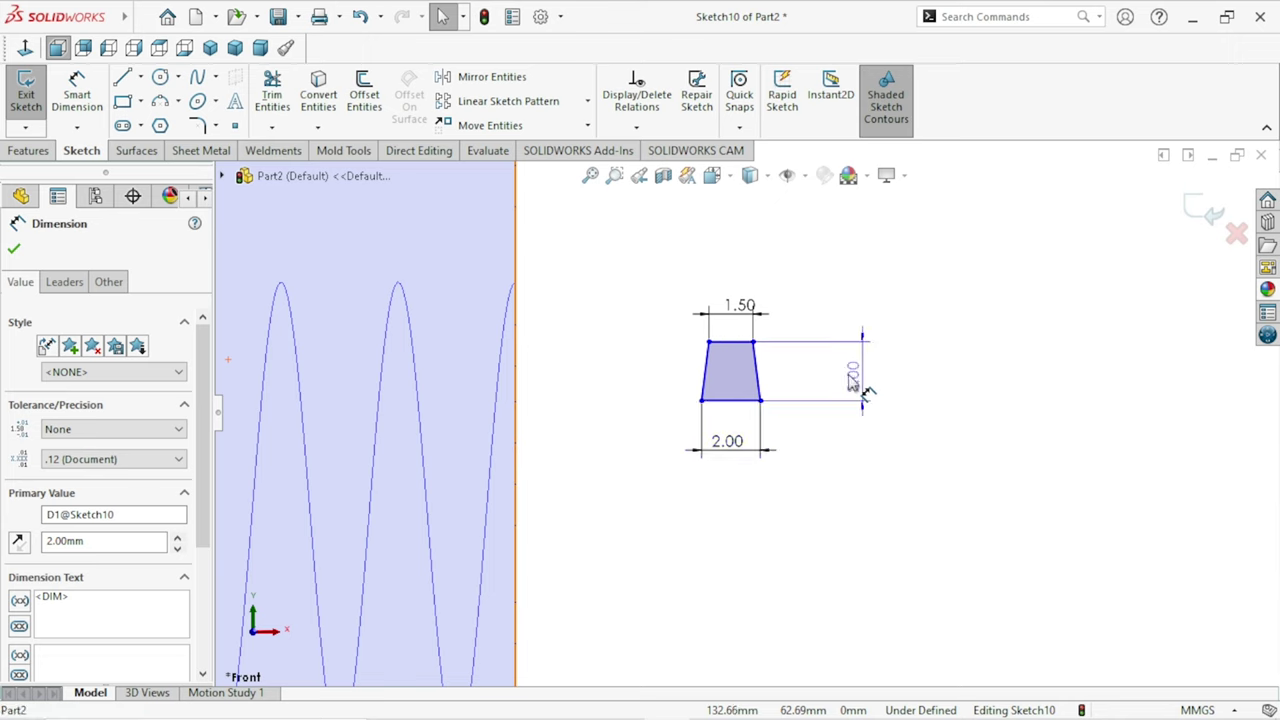
{"action": "left_click_drag", "start_coordinate": [803, 376], "coordinate": [800, 376]}
{"action": "left_click", "coordinate": [882, 392]}
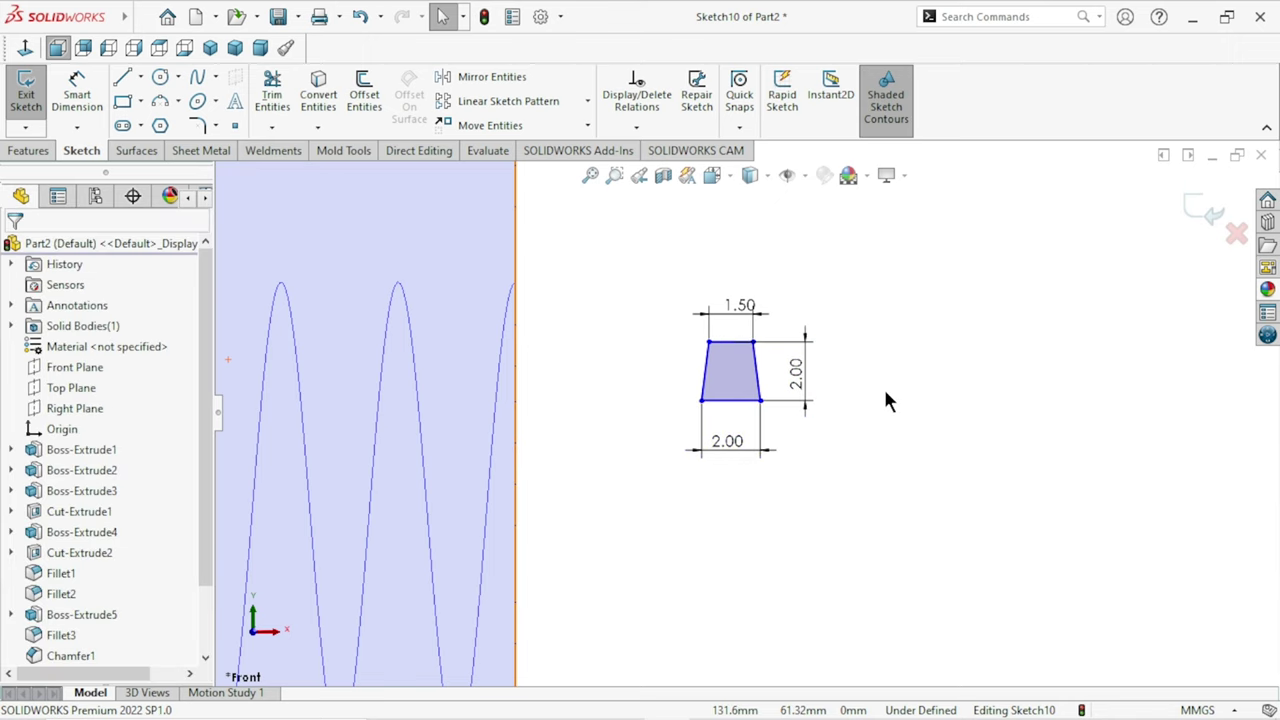
{"action": "left_click_drag", "start_coordinate": [738, 312], "coordinate": [729, 313]}
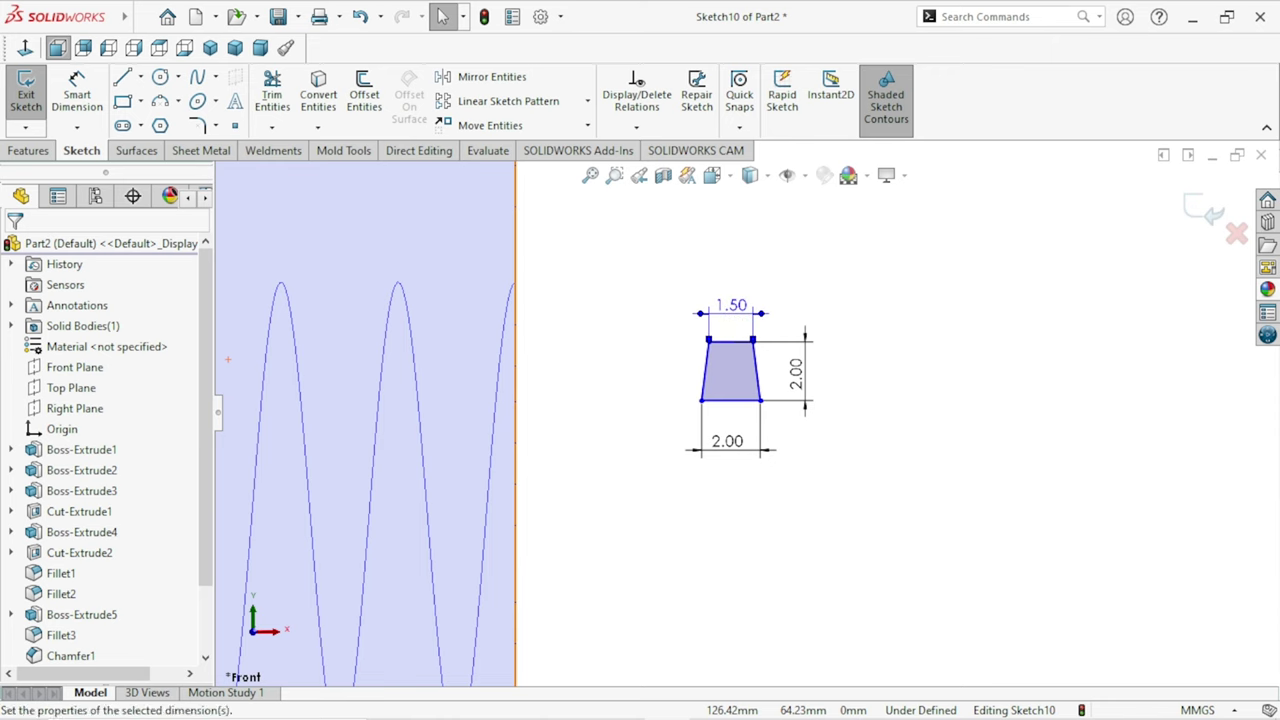
{"action": "left_click", "coordinate": [694, 410]}
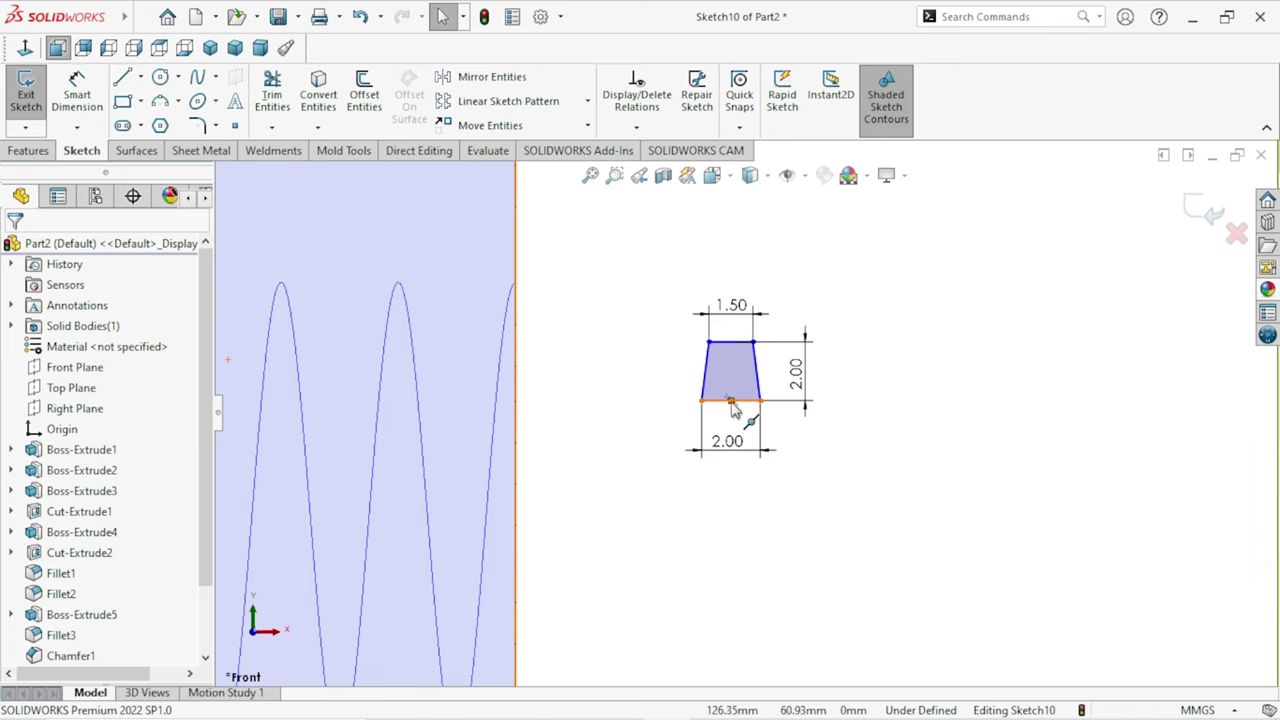
Add a Pierce relation between the profile's bottom edge and the helix, then exit.
{"action": "left_click", "coordinate": [732, 401]}
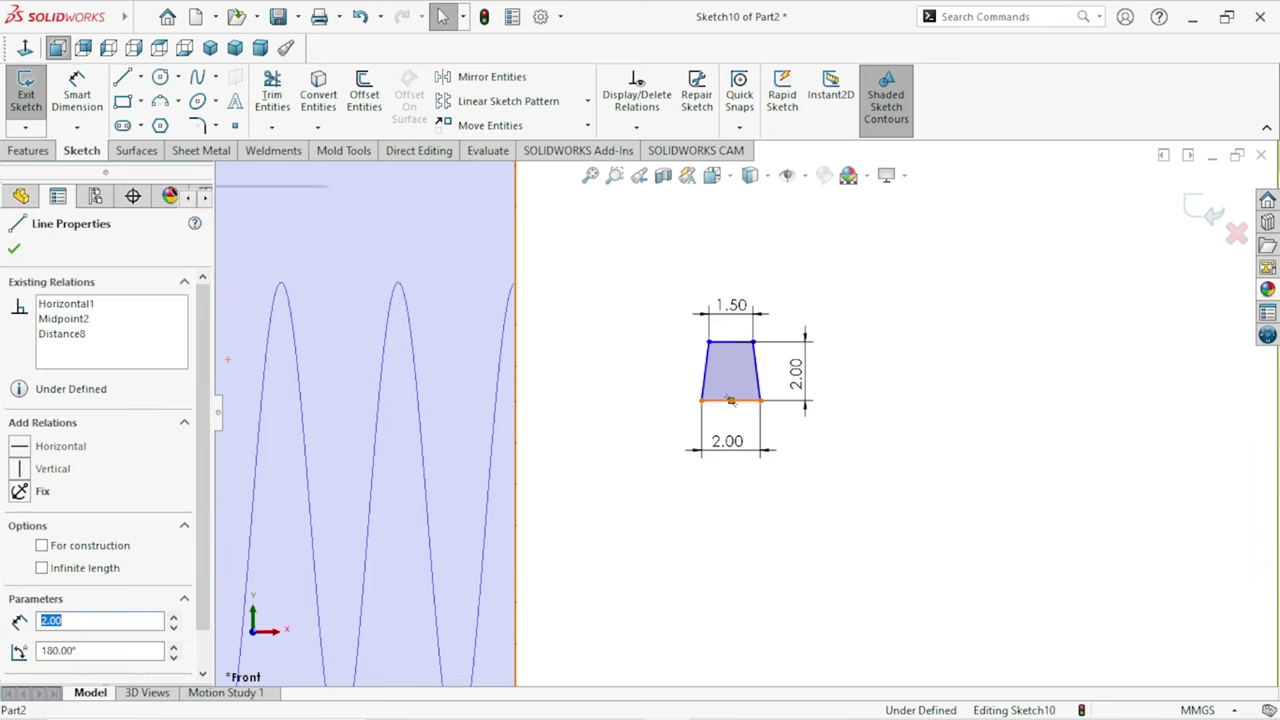
{"action": "left_click", "coordinate": [507, 345], "text": "ctrl"}
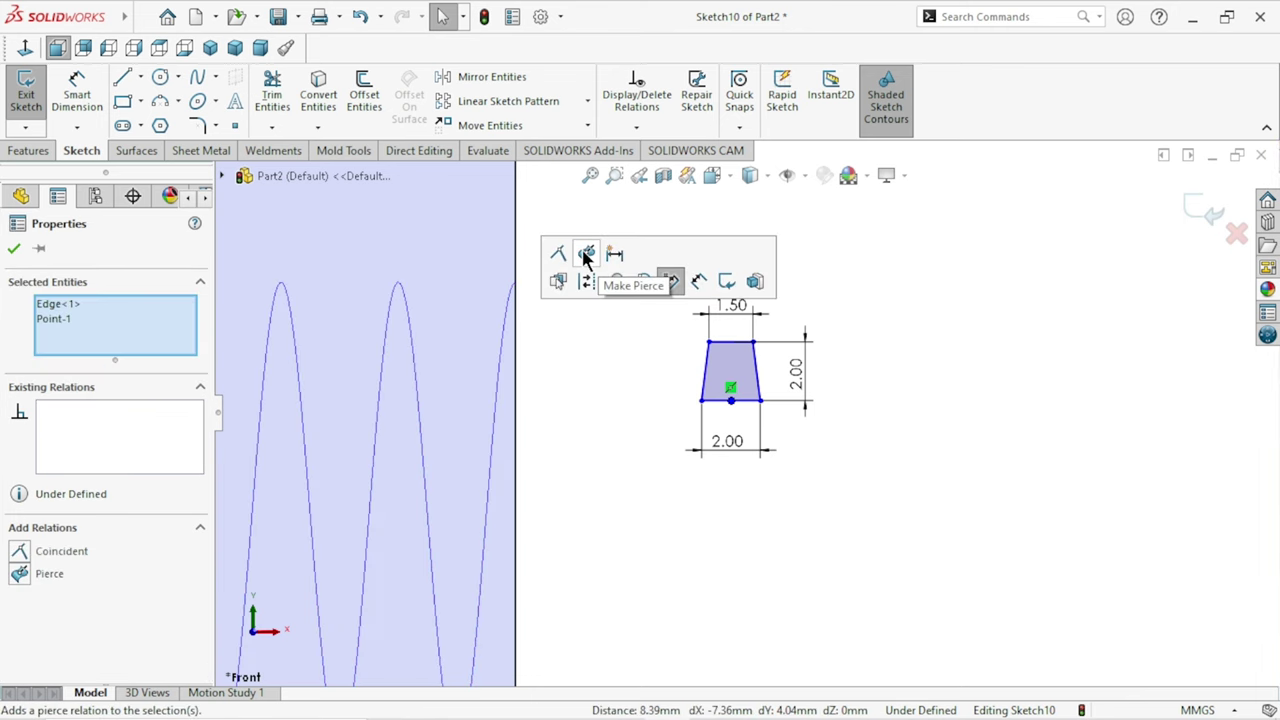
{"action": "left_click", "coordinate": [587, 258]}
{"action": "left_click", "coordinate": [745, 403]}
{"action": "scroll", "coordinate": [733, 432], "scroll_direction": "up", "scroll_amount": 5}
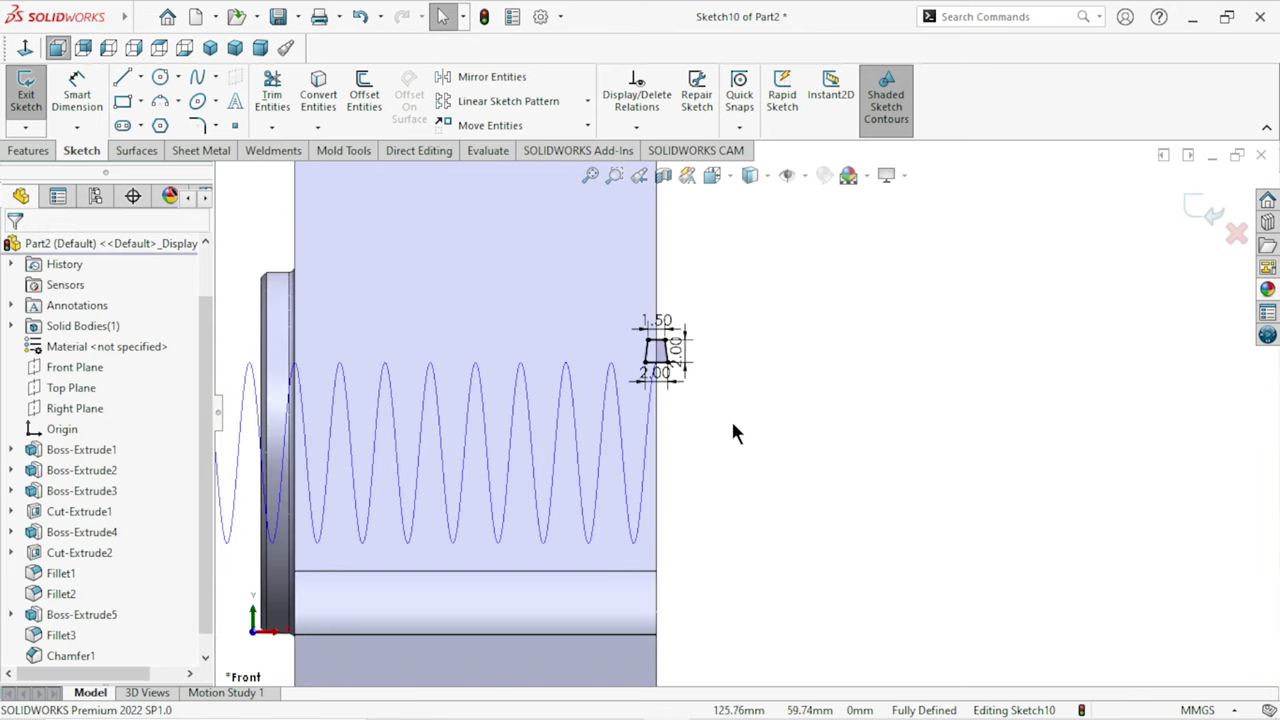
{"action": "scroll", "coordinate": [715, 410], "scroll_direction": "down", "scroll_amount": 2}
{"action": "scroll", "coordinate": [10, 253], "scroll_direction": "down", "scroll_amount": 1}
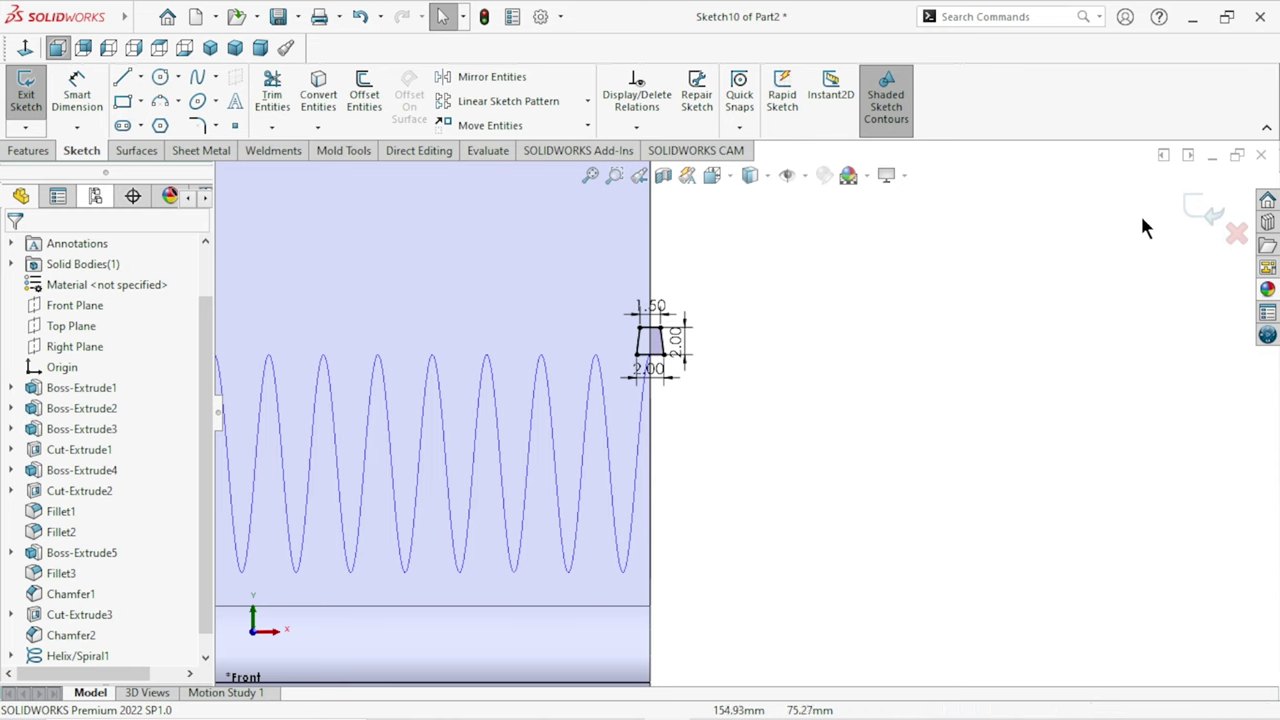
{"action": "left_click", "coordinate": [1196, 207]}
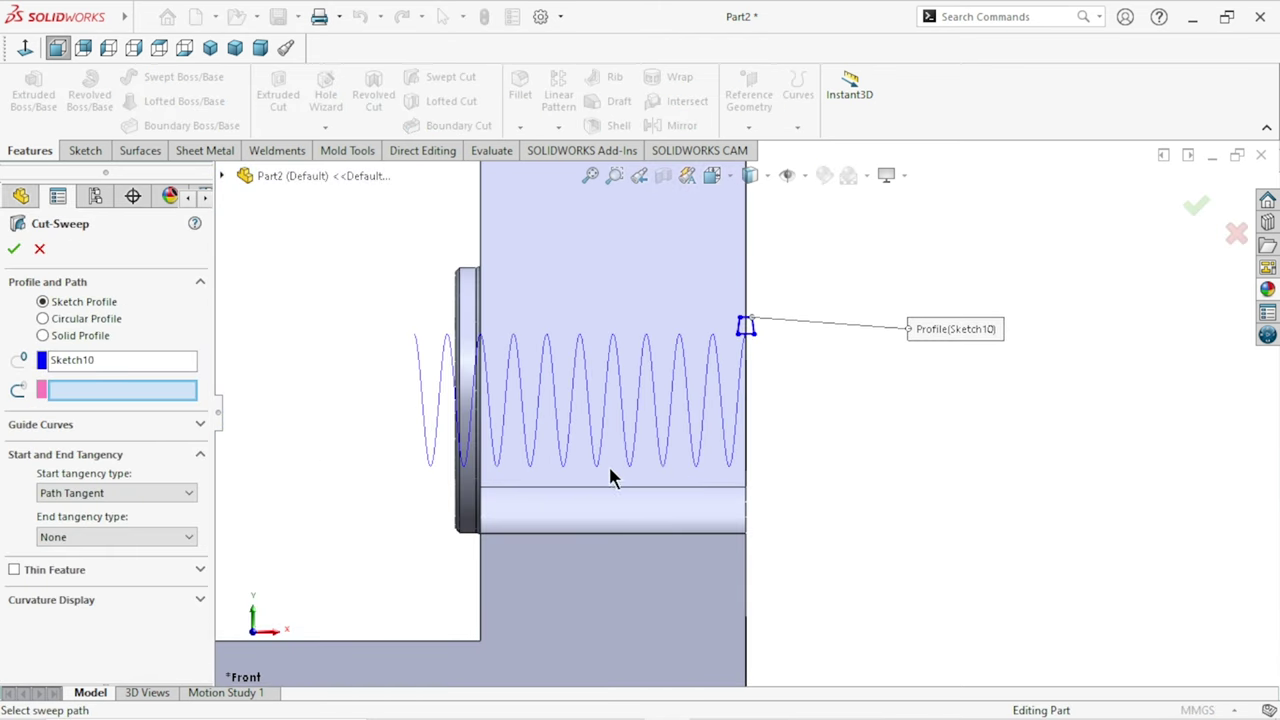
Set Sketch10 as the swept-cut profile and Helix/Spiral1 as its path.
{"action": "left_click", "coordinate": [158, 362]}
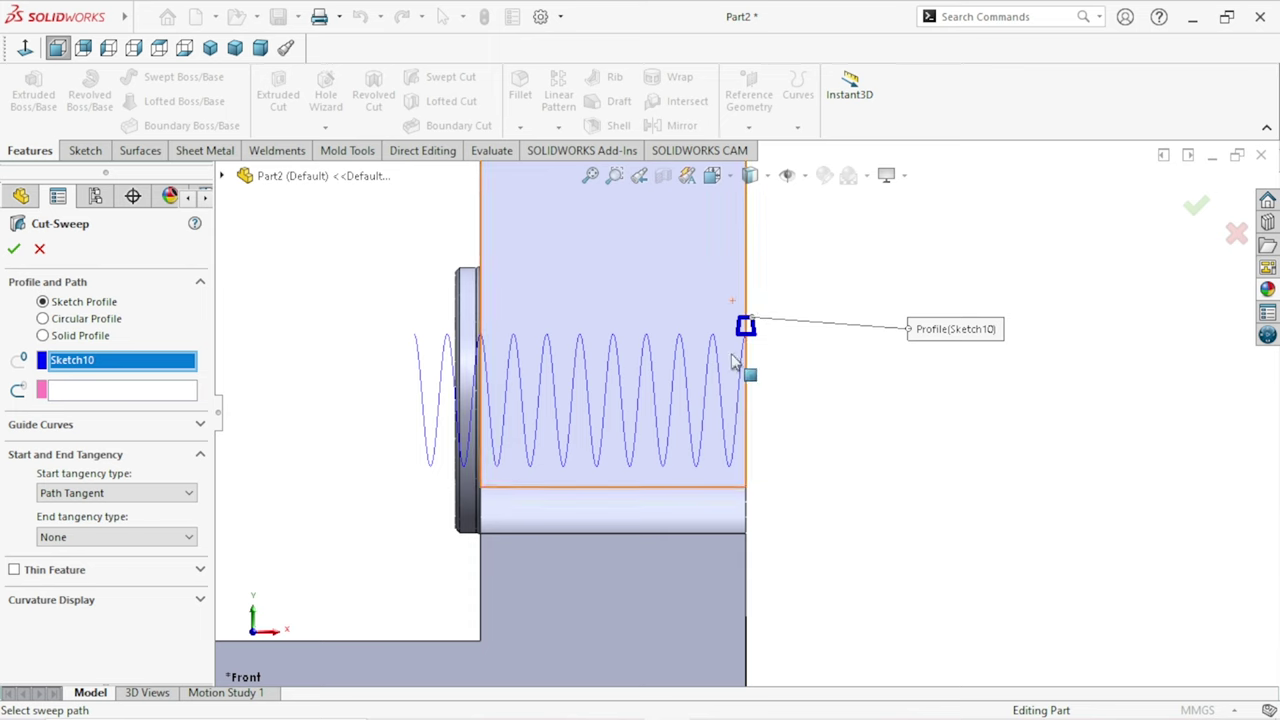
{"action": "left_click", "coordinate": [97, 396]}
{"action": "scroll", "coordinate": [745, 400], "scroll_direction": "down", "scroll_amount": 3}
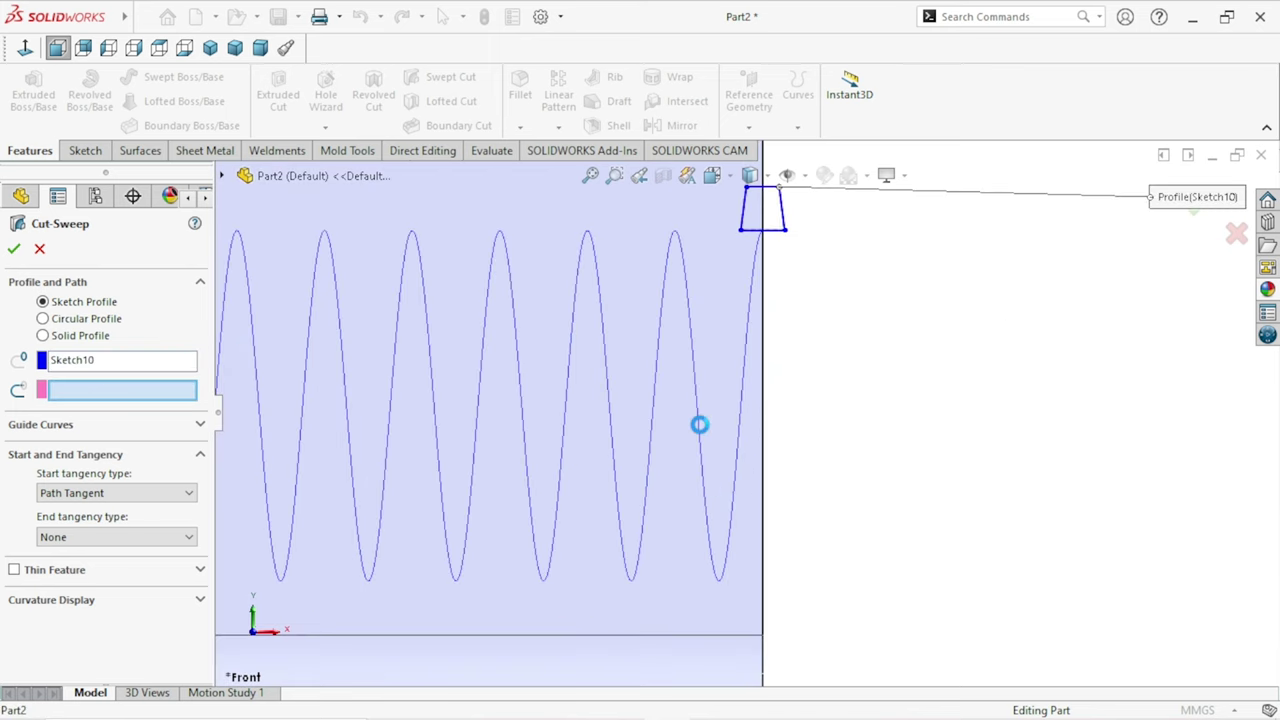
{"action": "scroll", "coordinate": [690, 450], "scroll_direction": "up", "scroll_amount": 3}
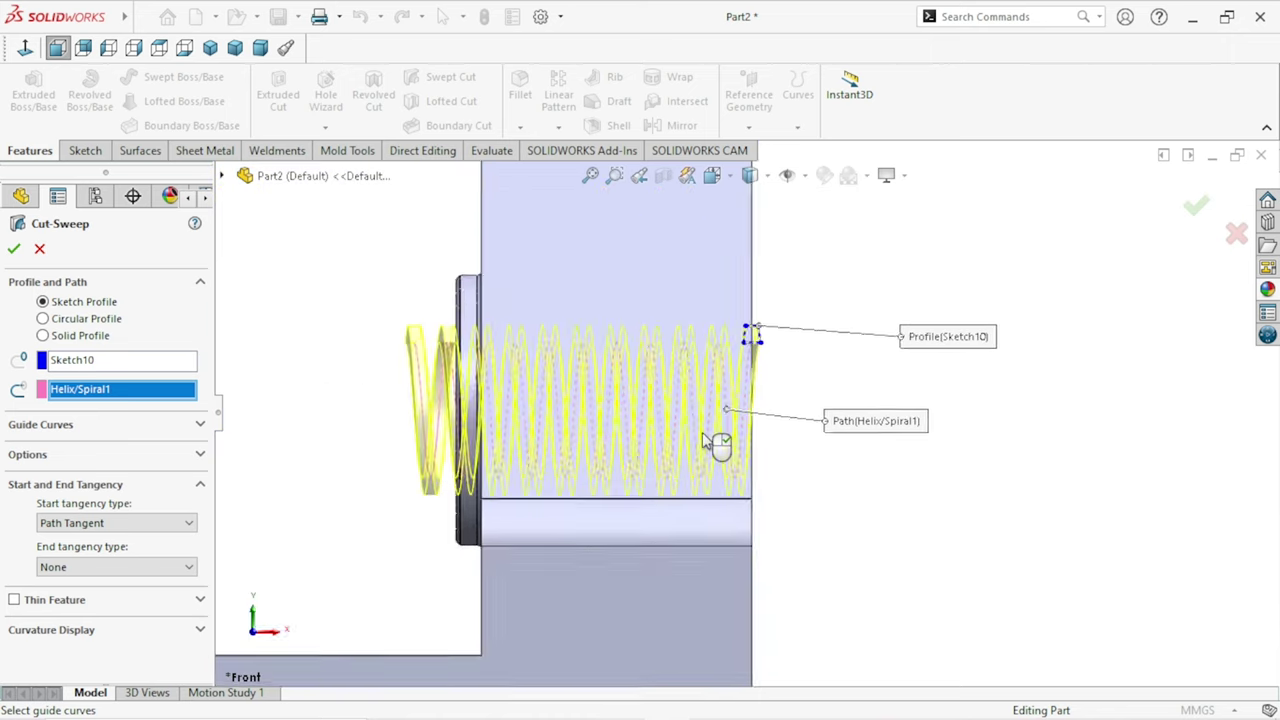
{"action": "scroll", "coordinate": [705, 455], "scroll_direction": "up", "scroll_amount": 2}
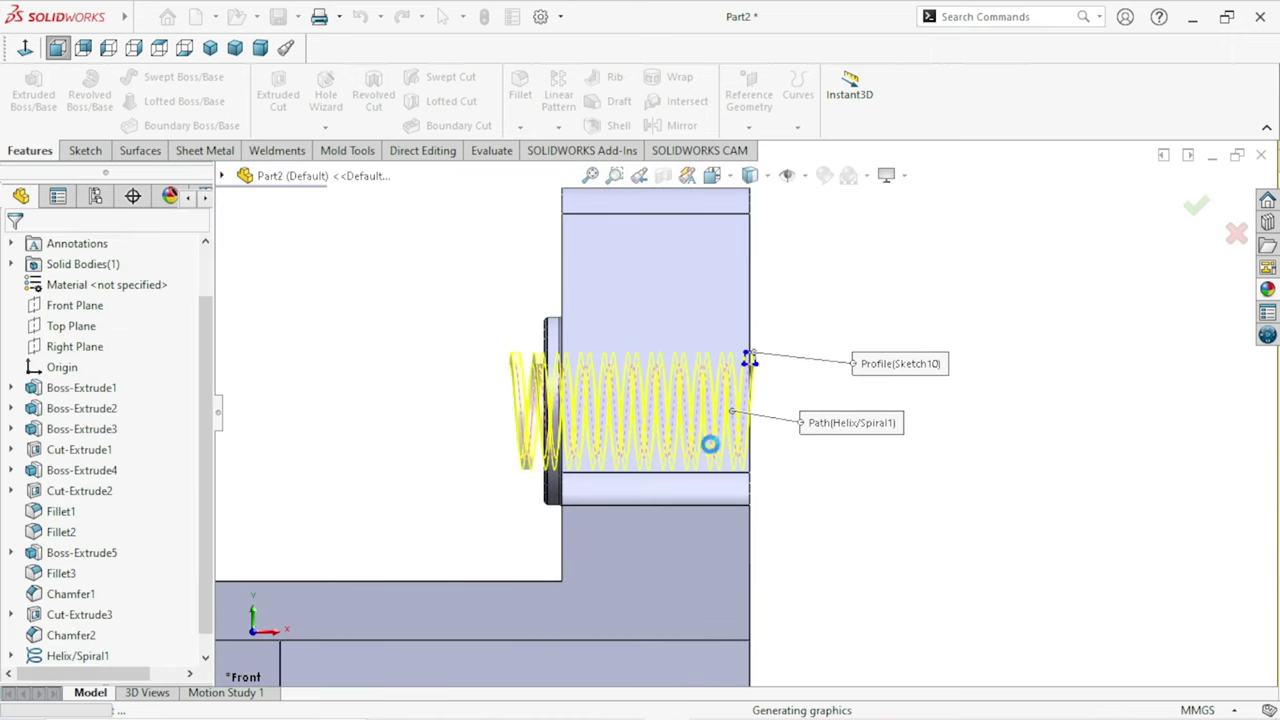
{"action": "scroll", "coordinate": [690, 470], "scroll_direction": "up", "scroll_amount": 3}
{"action": "scroll", "coordinate": [795, 460], "scroll_direction": "up", "scroll_amount": 1}
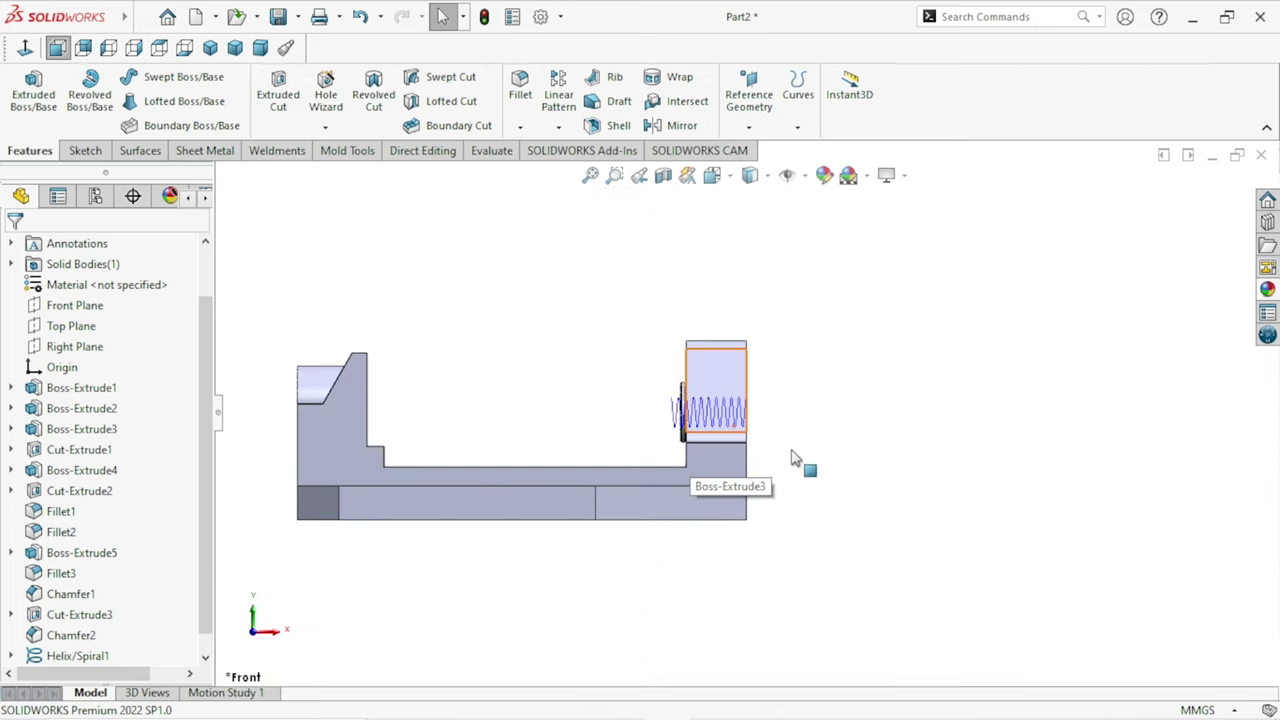
Hide Helix/Spiral1.
{"action": "scroll", "coordinate": [800, 460], "scroll_direction": "down", "scroll_amount": 2}
{"action": "left_click", "coordinate": [95, 650]}
{"action": "left_click", "coordinate": [115, 600]}
Orbit and zoom around the part to inspect the threaded hole.
{"action": "middle_click_drag", "start_coordinate": [855, 445], "coordinate": [791, 471]}
{"action": "scroll", "coordinate": [671, 416], "scroll_direction": "down", "scroll_amount": 1}
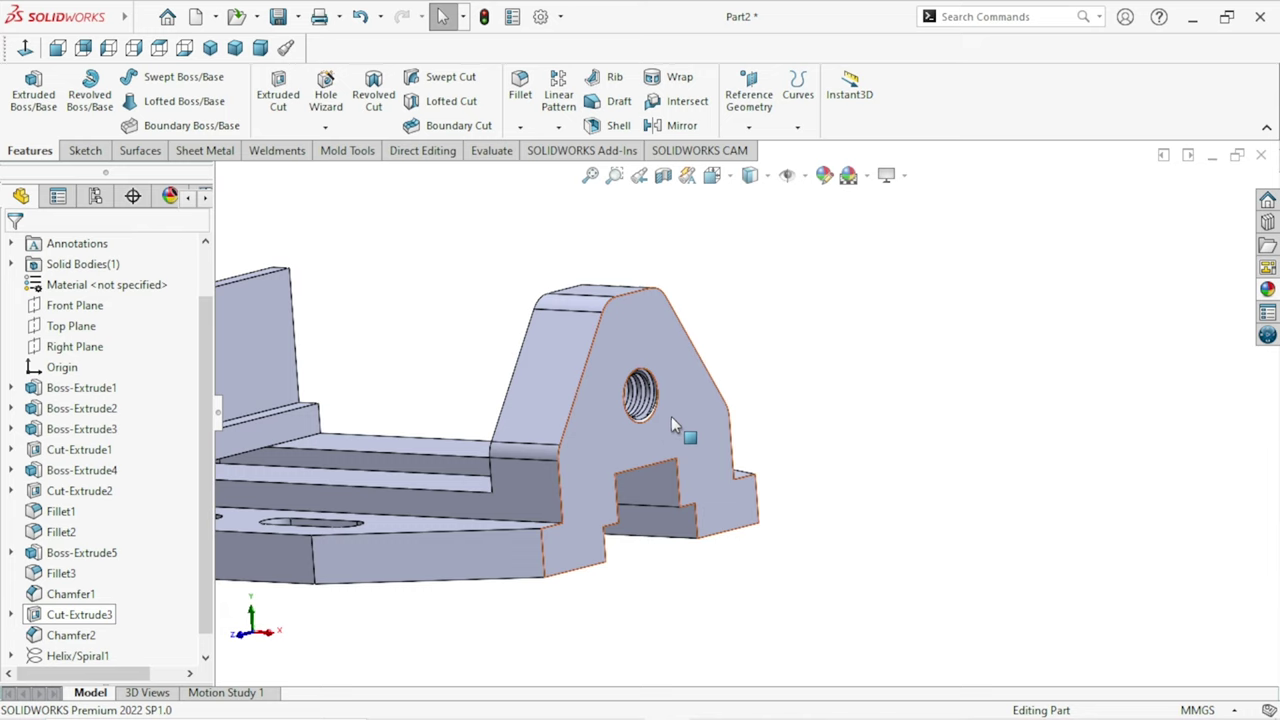
{"action": "scroll", "coordinate": [671, 416], "scroll_direction": "down", "scroll_amount": 2}
{"action": "scroll", "coordinate": [674, 419], "scroll_direction": "down", "scroll_amount": 2}
{"action": "scroll", "coordinate": [676, 420], "scroll_direction": "up", "scroll_amount": 5}
{"action": "mouse_move", "coordinate": [766, 480]}
{"action": "middle_mouse_down"}
{"action": "mouse_move", "coordinate": [806, 466]}
{"action": "mouse_move", "coordinate": [762, 452]}
{"action": "mouse_move", "coordinate": [829, 446]}
{"action": "mouse_move", "coordinate": [750, 430]}
{"action": "mouse_move", "coordinate": [534, 470]}
{"action": "middle_mouse_up"}
{"action": "scroll", "coordinate": [534, 470], "scroll_direction": "up", "scroll_amount": 2}
{"action": "scroll", "coordinate": [637, 405], "scroll_direction": "down", "scroll_amount": 2}
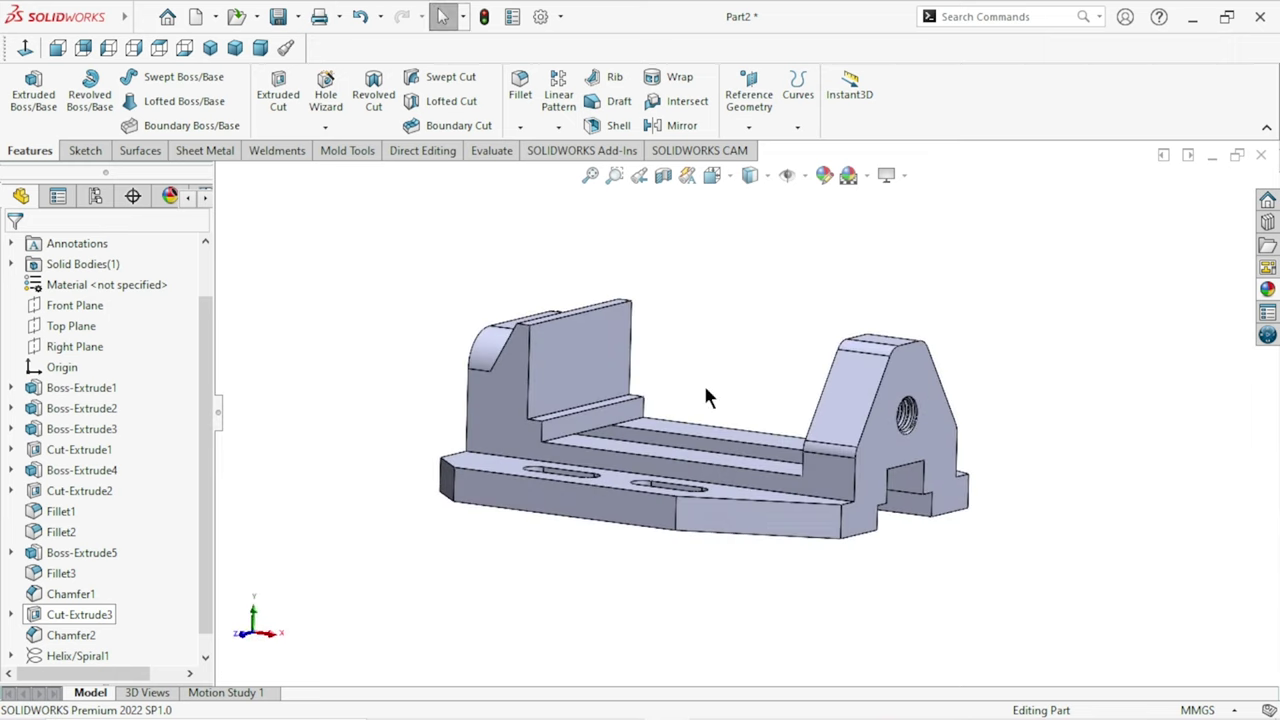
{"action": "left_click", "coordinate": [600, 362]}
{"action": "left_click", "coordinate": [690, 314]}
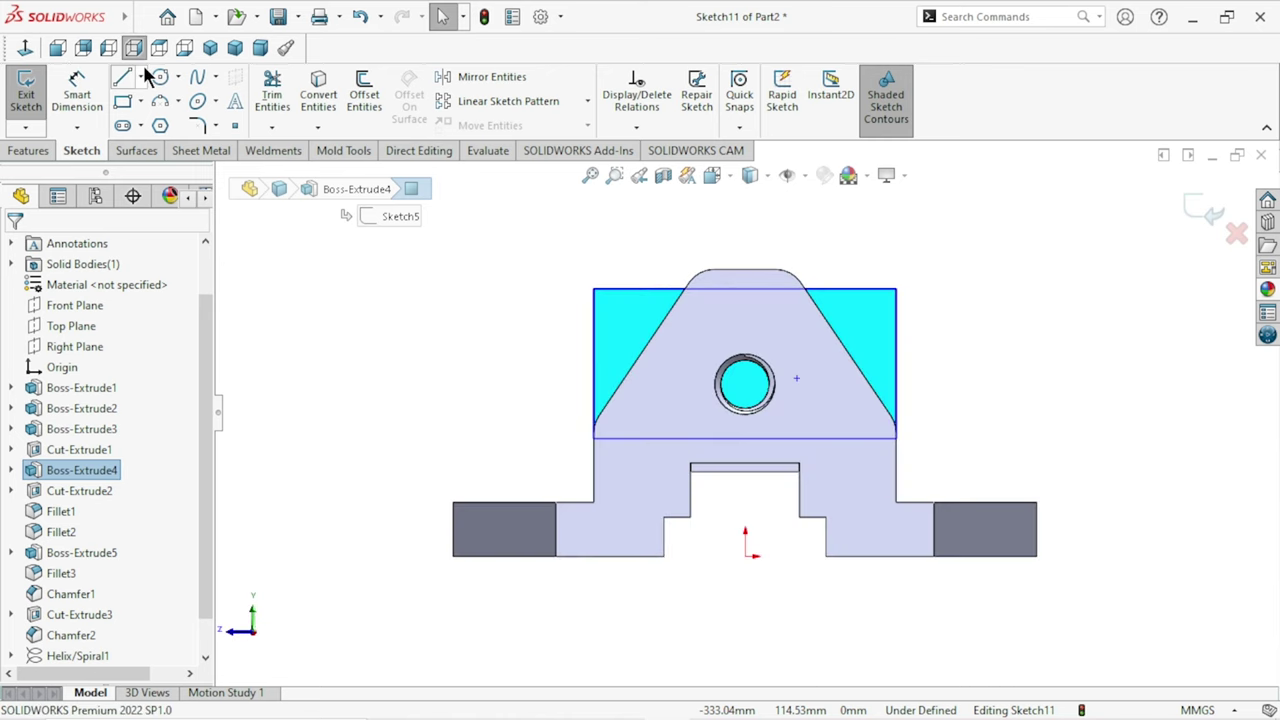
Draw a horizontal centreline across the jaw face.
{"action": "left_click", "coordinate": [141, 76]}
{"action": "left_click", "coordinate": [155, 123]}
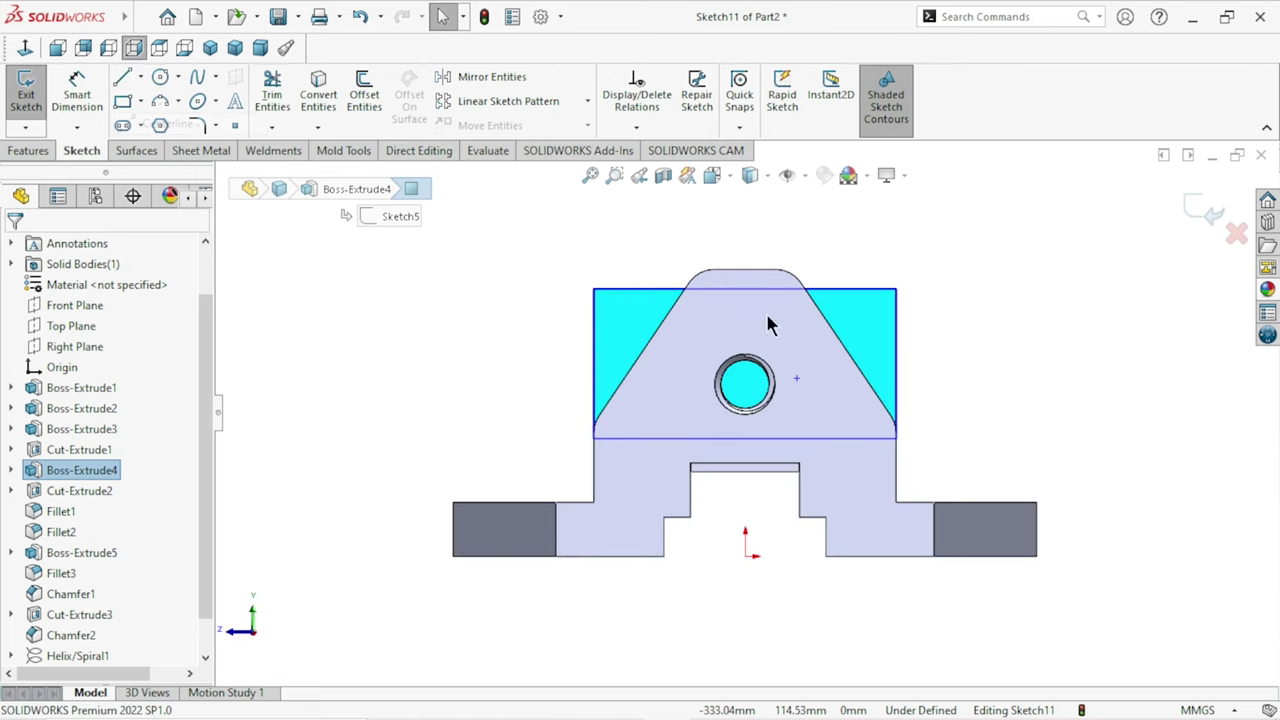
{"action": "left_click", "coordinate": [594, 404]}
{"action": "left_click", "coordinate": [896, 404]}
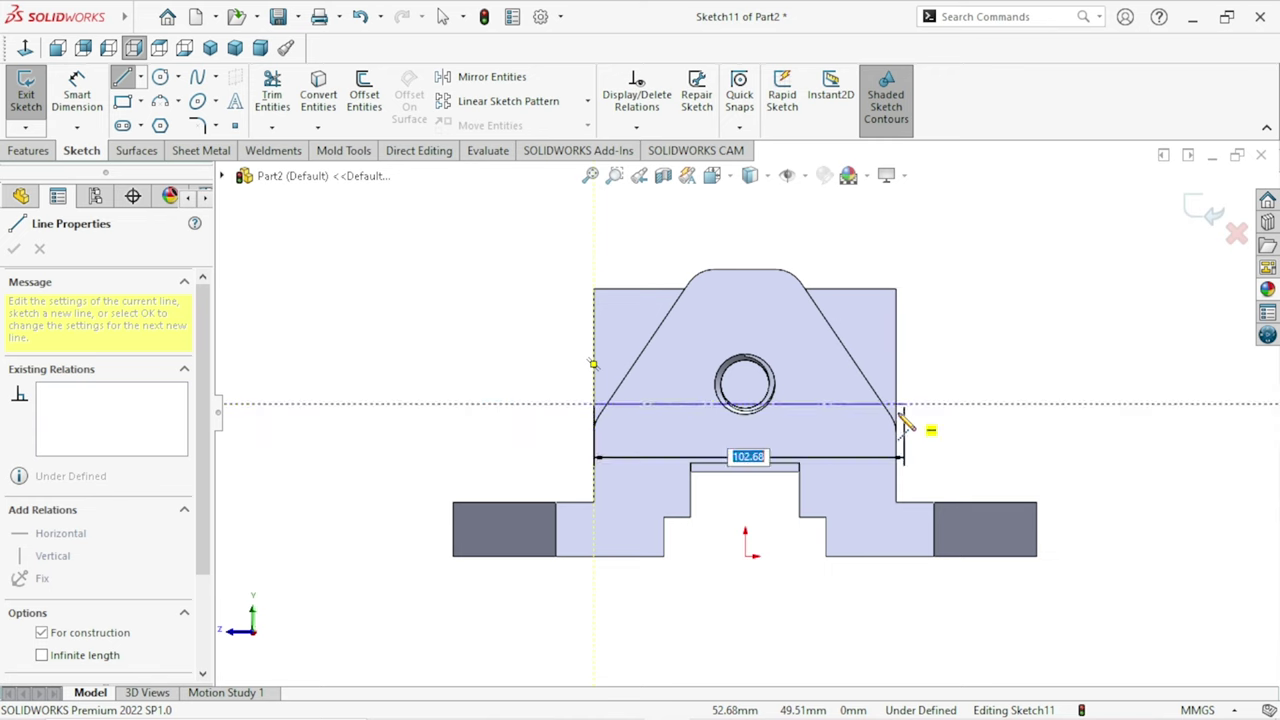
{"action": "left_click", "coordinate": [897, 408]}
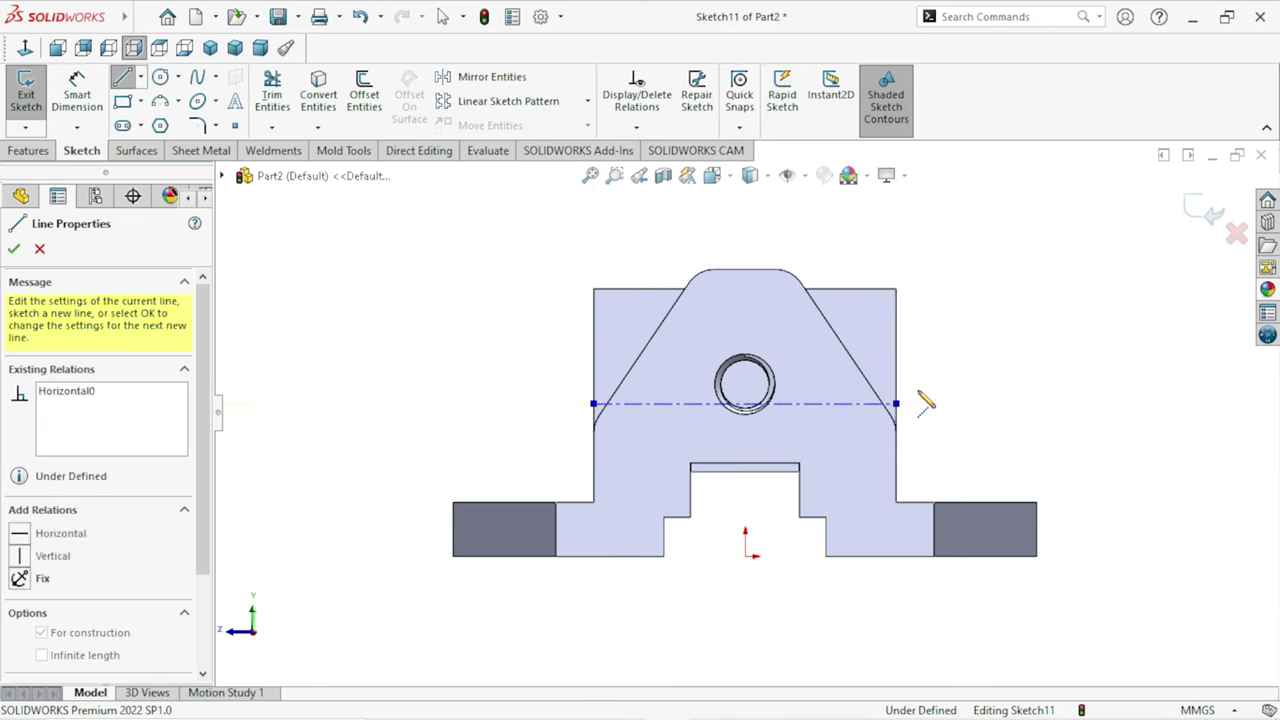
{"action": "right_click", "coordinate": [995, 378]}
{"action": "left_click", "coordinate": [990, 367]}
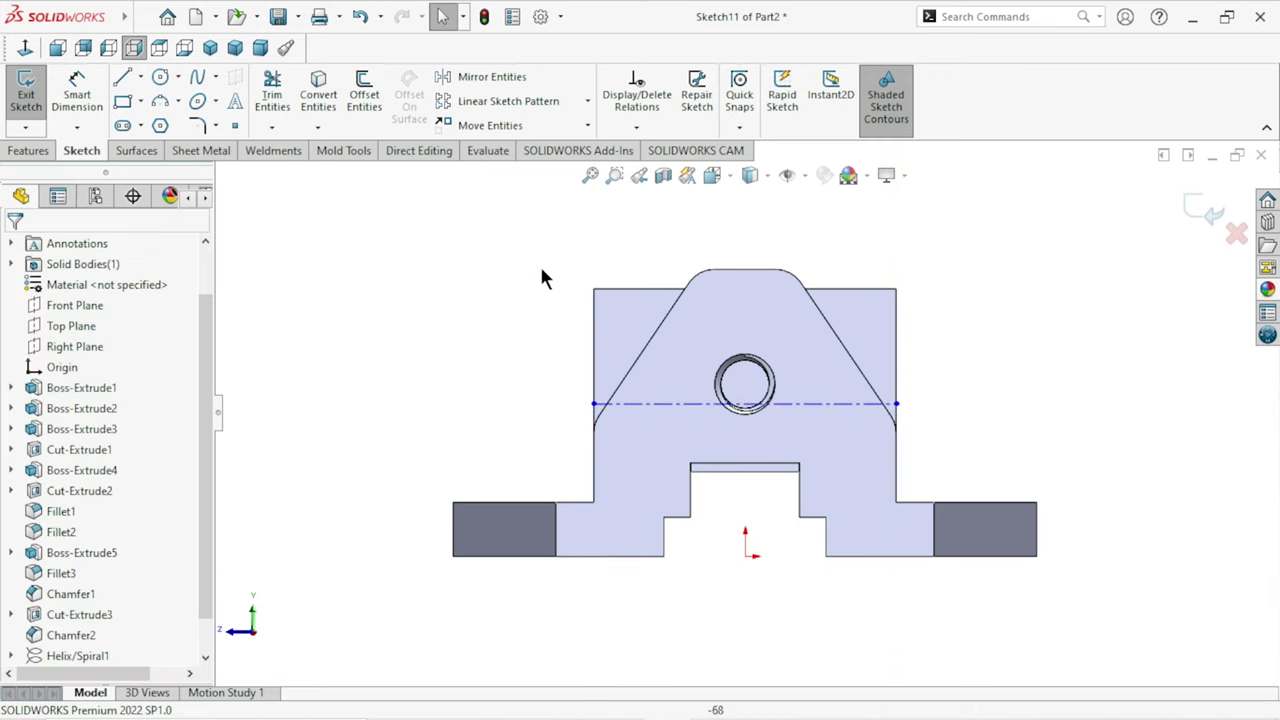
Draw a vertical centreline up from the origin.
{"action": "left_click", "coordinate": [140, 77]}
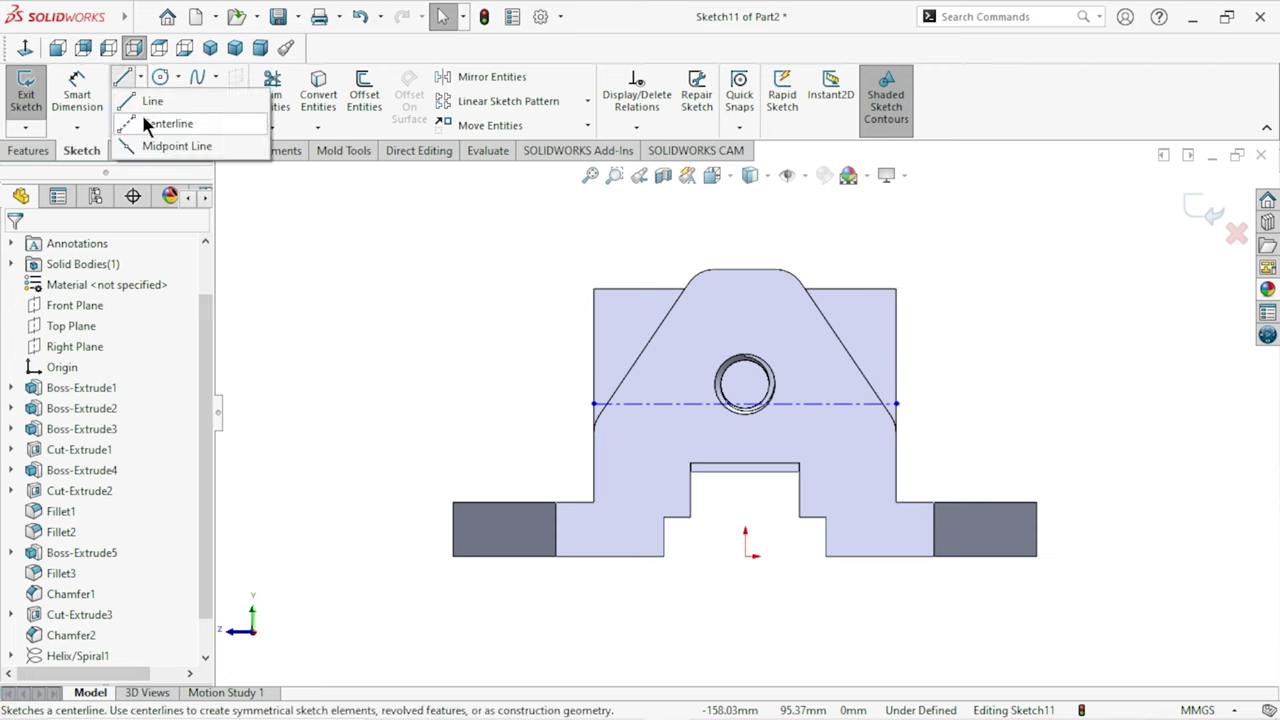
{"action": "left_click", "coordinate": [145, 122]}
{"action": "left_click", "coordinate": [745, 556]}
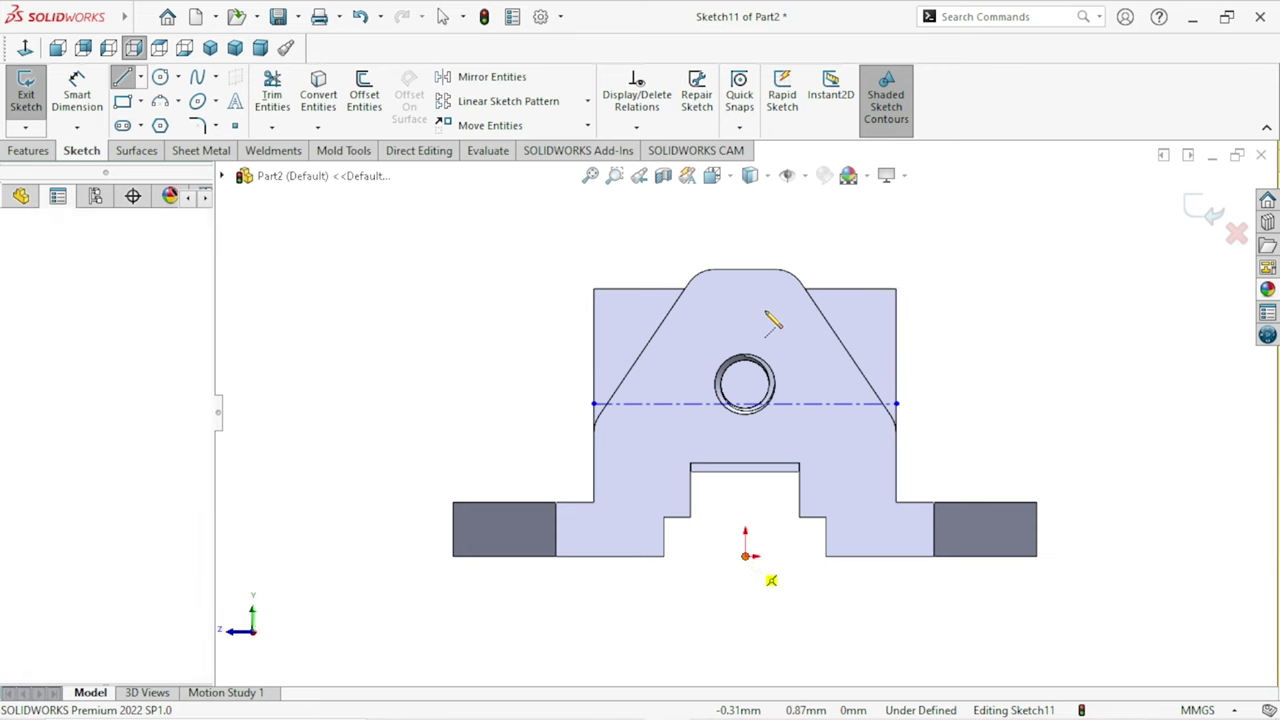
{"action": "left_click", "coordinate": [745, 270]}
{"action": "right_click", "coordinate": [1049, 357]}
{"action": "left_click", "coordinate": [1047, 363]}
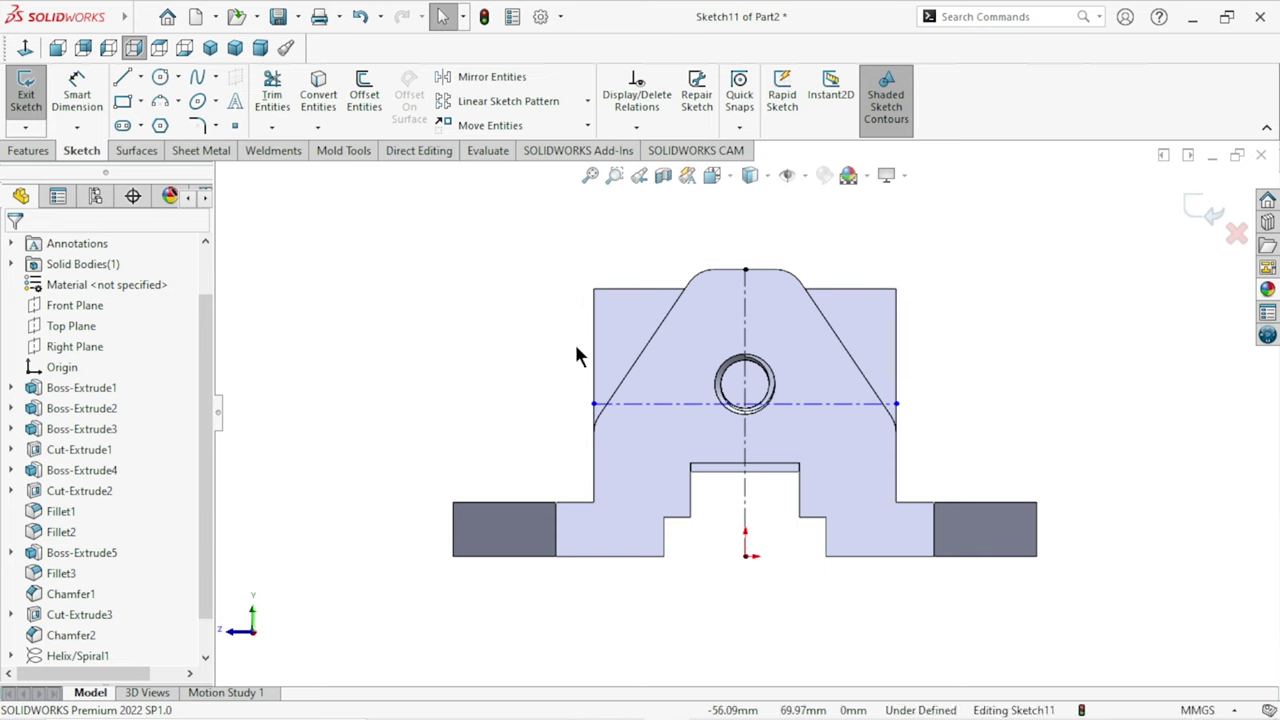
Dimension the horizontal centreline 30 mm from the top edge.
{"action": "left_click", "coordinate": [77, 95]}
{"action": "left_click", "coordinate": [610, 289]}
{"action": "left_click", "coordinate": [600, 403]}
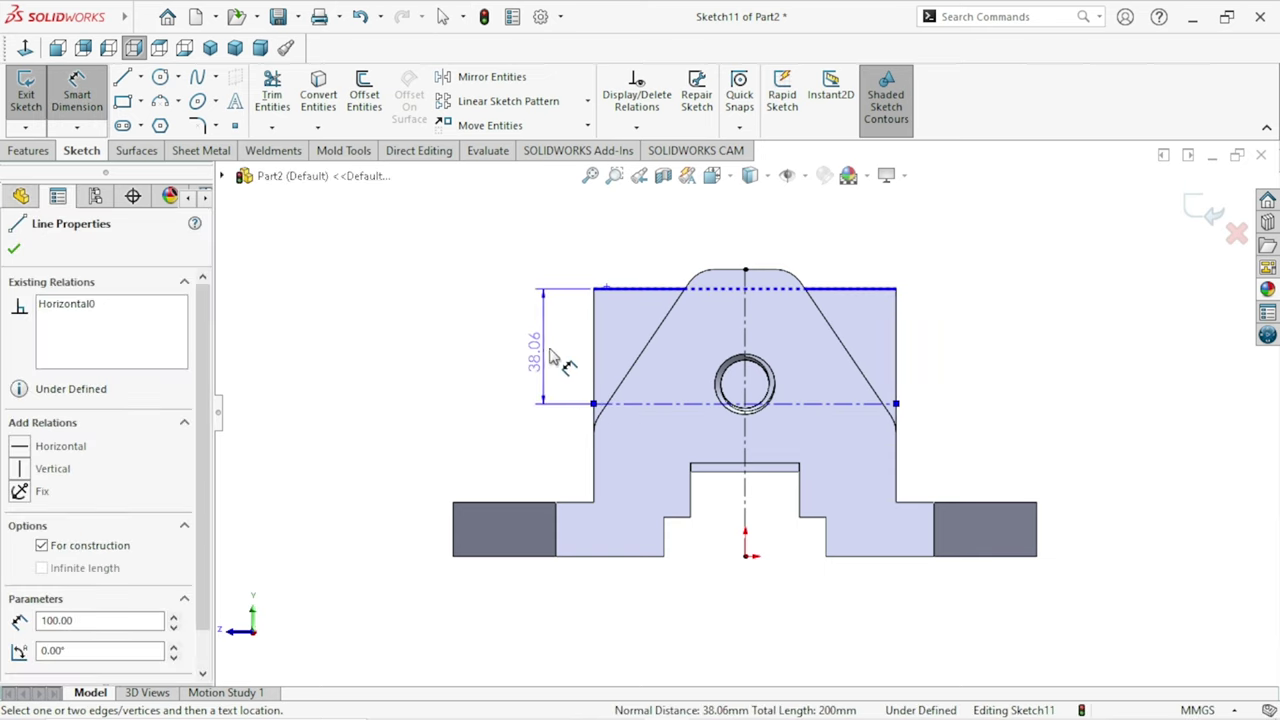
{"action": "left_click", "coordinate": [553, 349]}
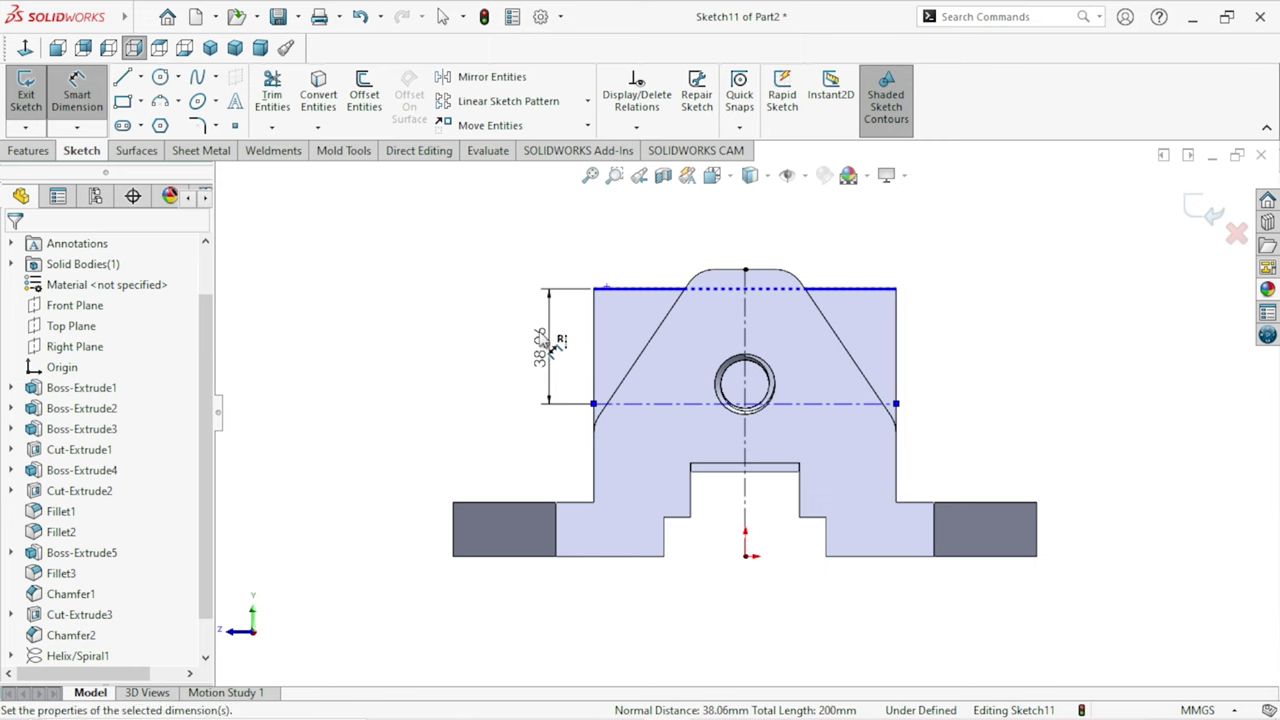
{"action": "type", "text": "30"}
{"action": "left_click", "coordinate": [469, 322]}
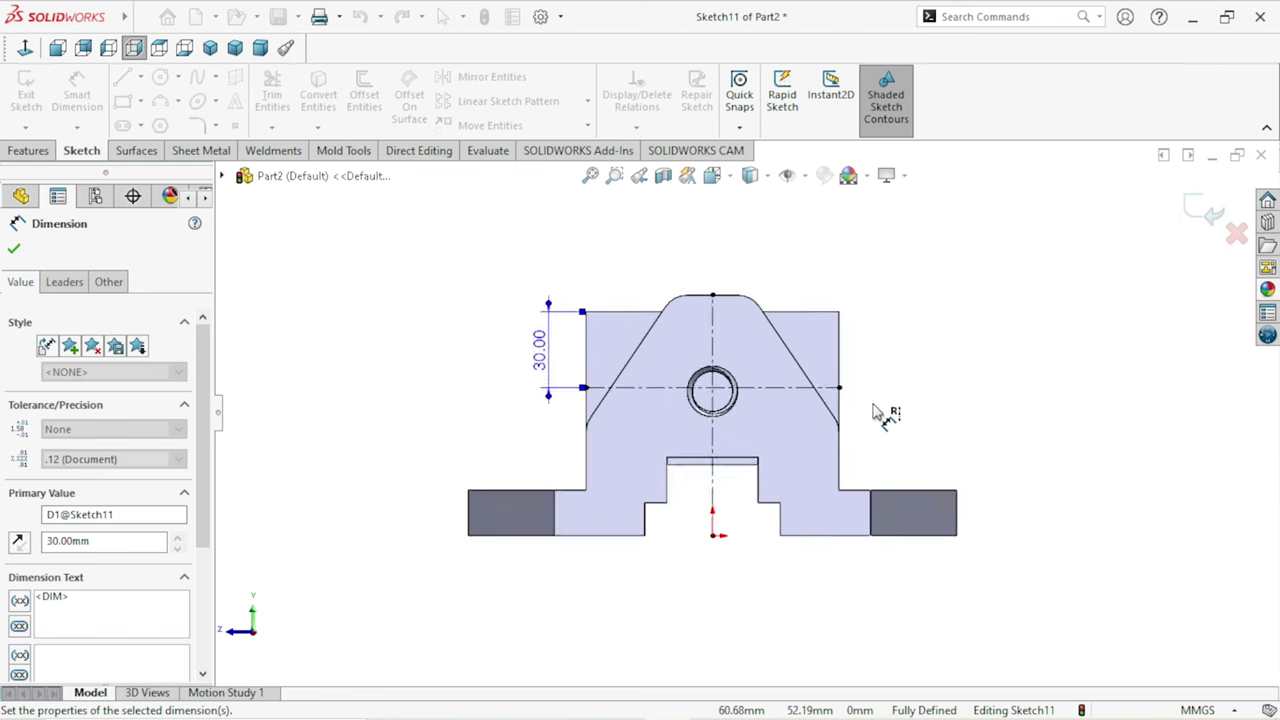
{"action": "left_click", "coordinate": [13, 251]}
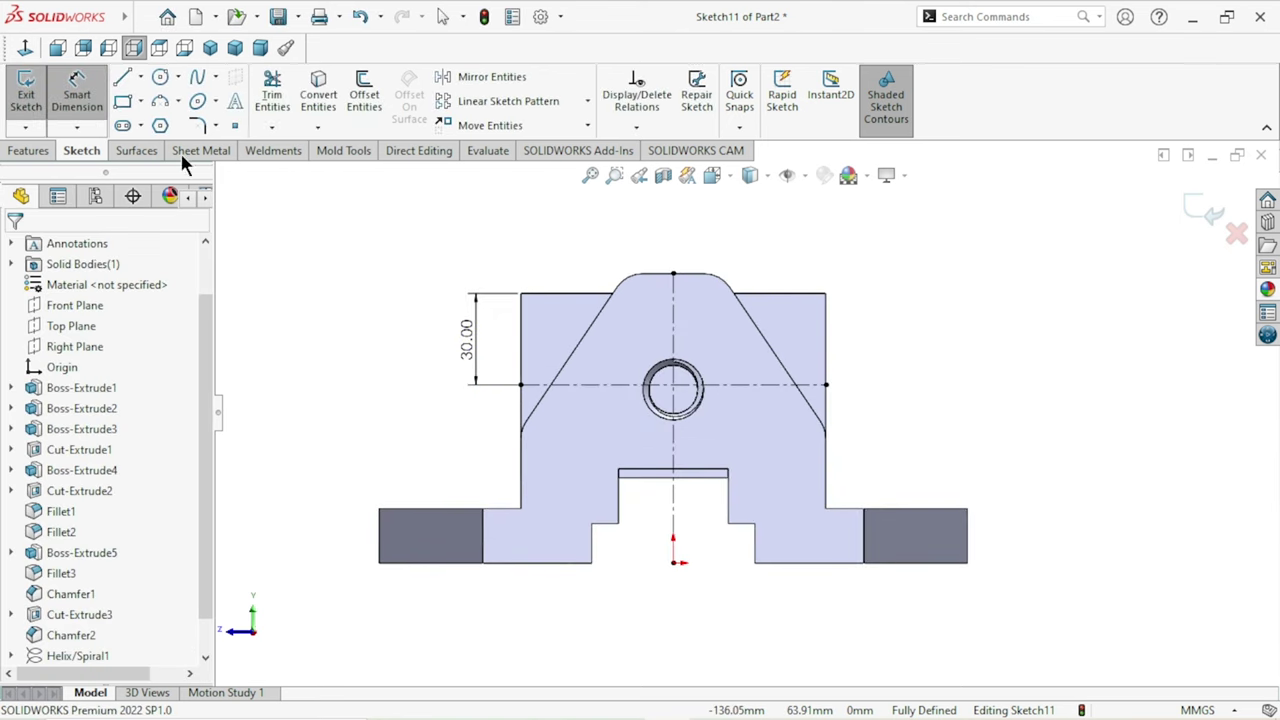
Place two points on the centreline and dimension the left point from the vertical centreline.
{"action": "left_click", "coordinate": [577, 384]}
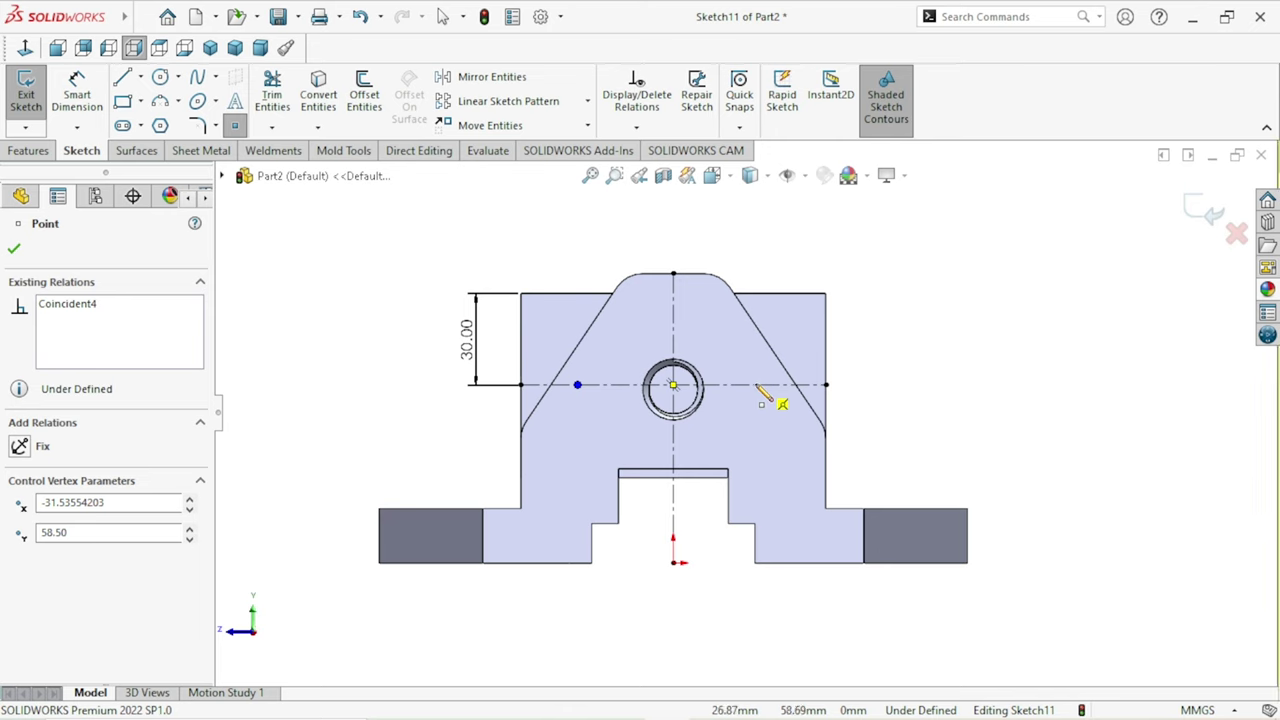
{"action": "left_click", "coordinate": [755, 384]}
{"action": "left_click", "coordinate": [14, 249]}
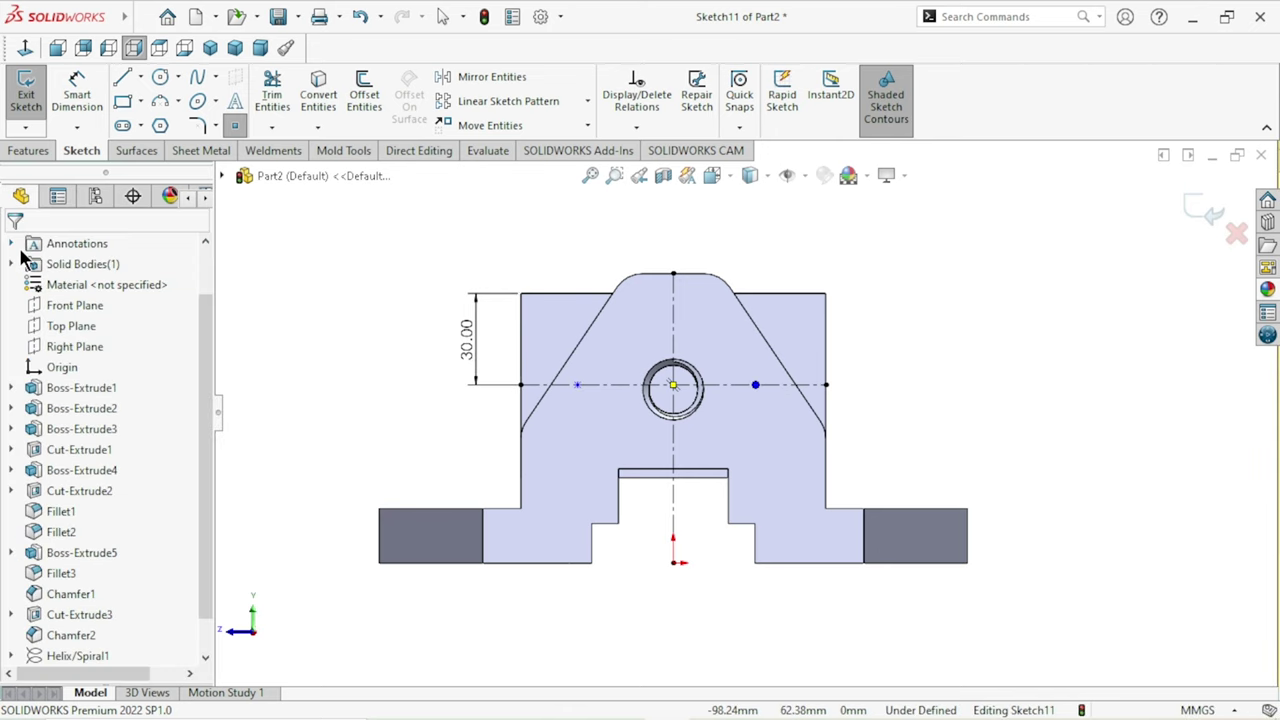
{"action": "left_click", "coordinate": [77, 90]}
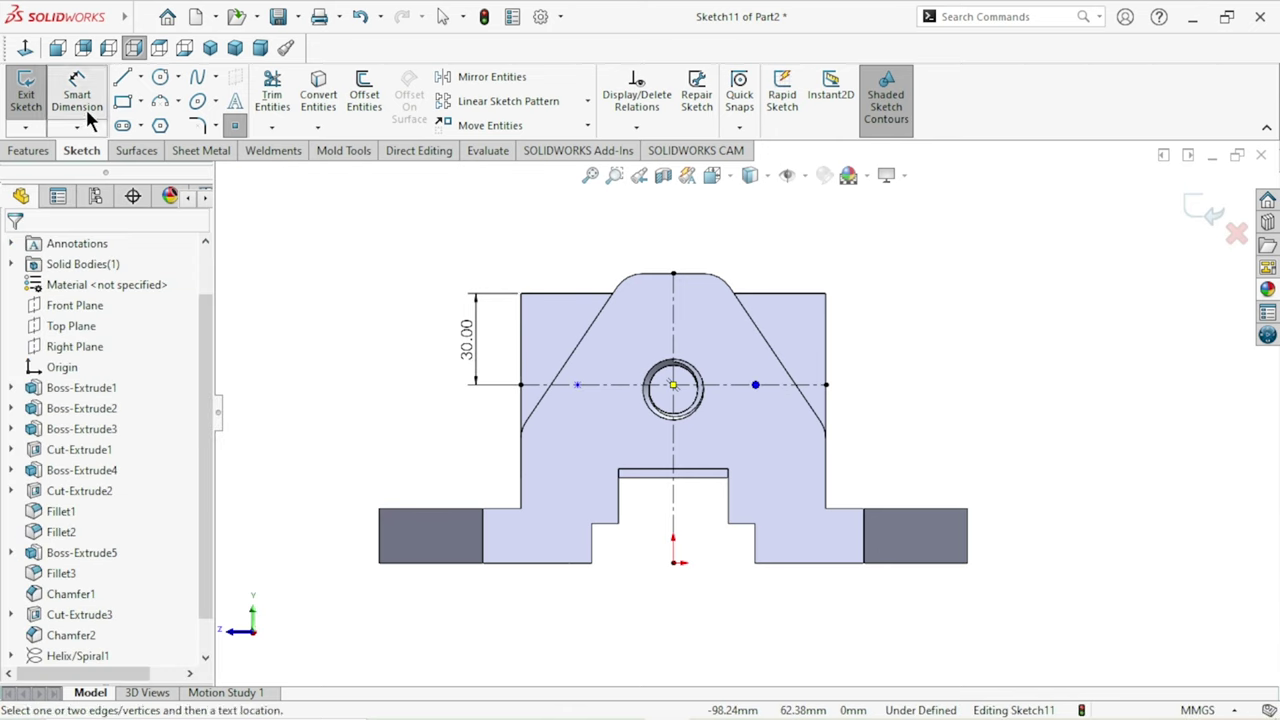
{"action": "left_click", "coordinate": [672, 410]}
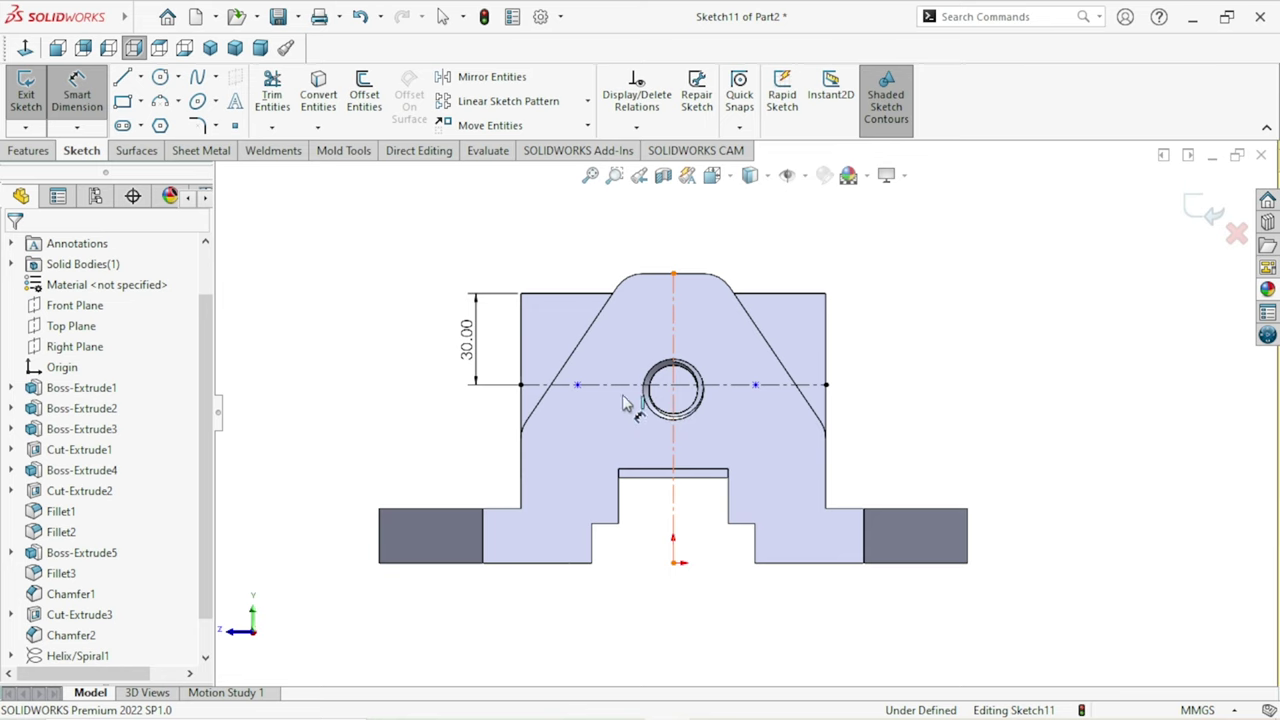
{"action": "left_click", "coordinate": [577, 384]}
{"action": "left_click", "coordinate": [613, 447]}
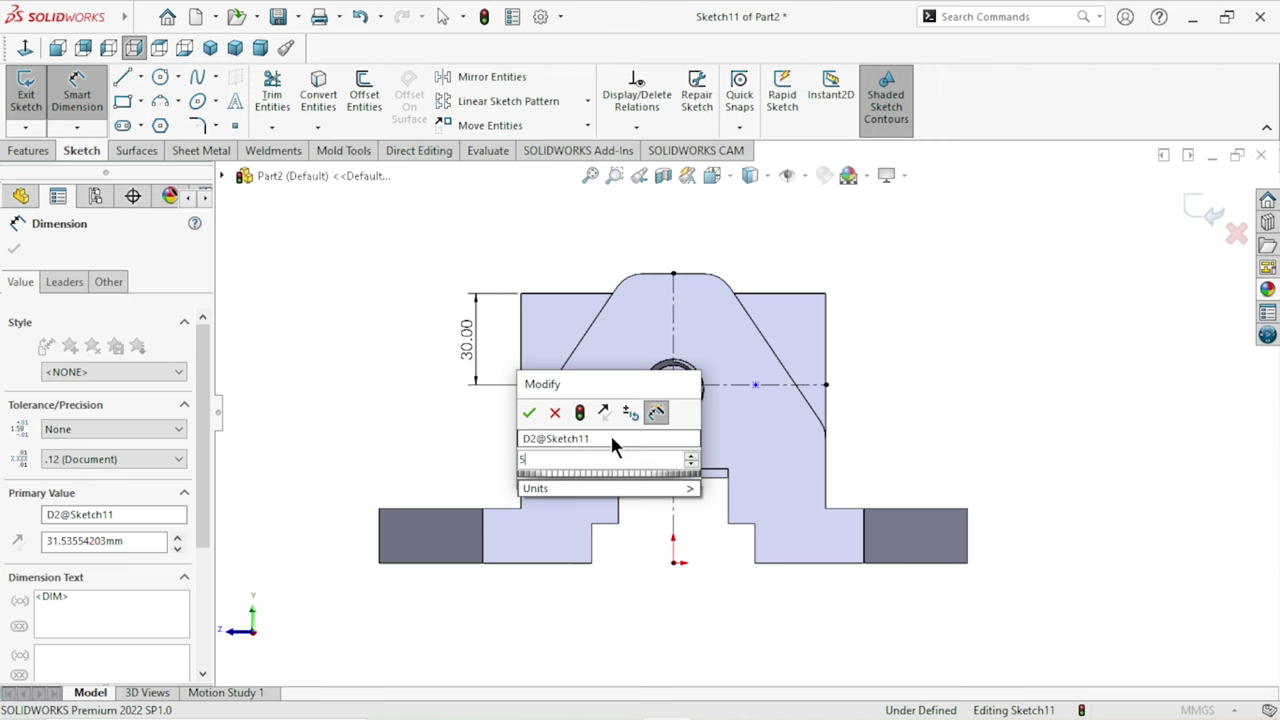
{"action": "left_click", "coordinate": [529, 412]}
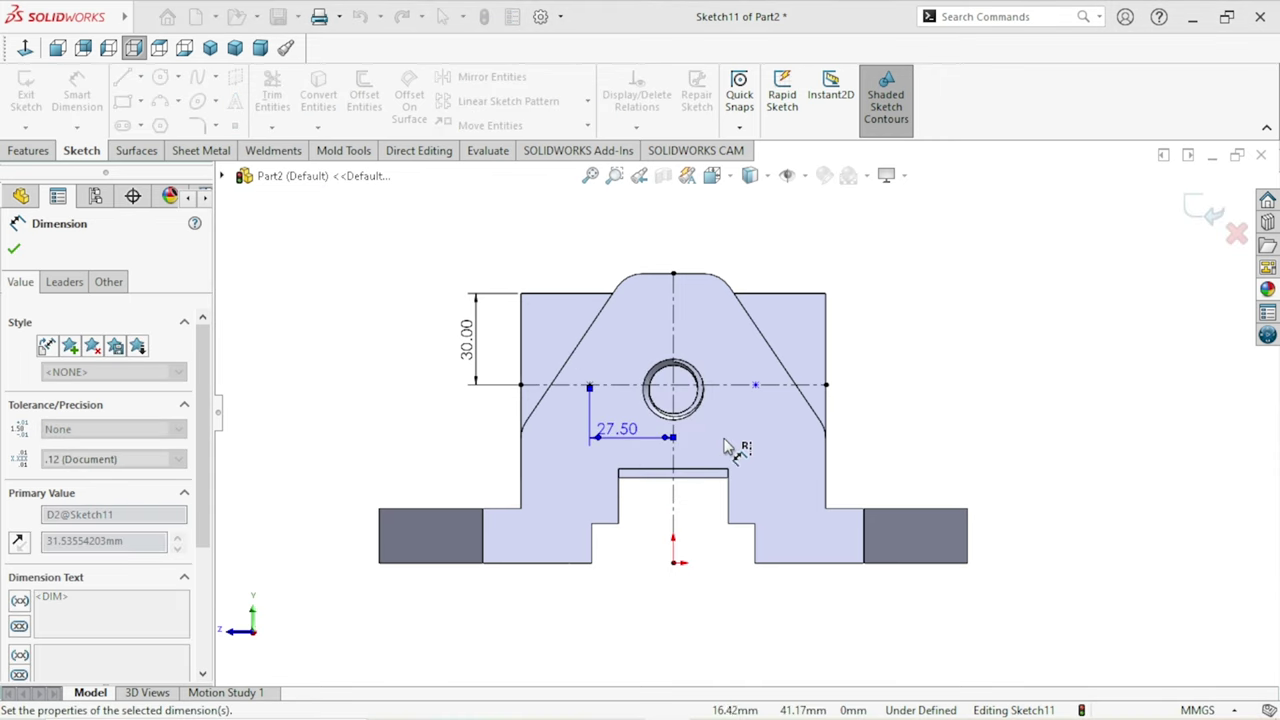
Space the two points 55 mm apart and exit Sketch11.
{"action": "scroll", "coordinate": [755, 422], "scroll_direction": "down", "scroll_amount": 2}
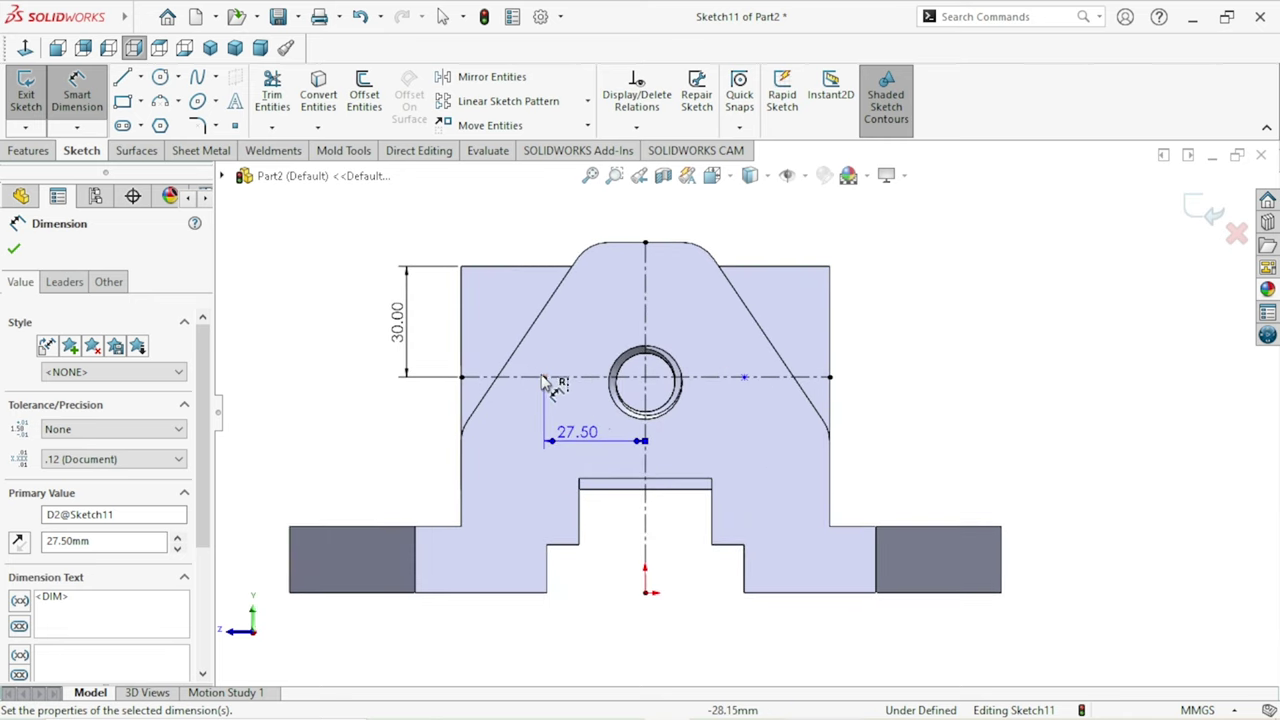
{"action": "left_click", "coordinate": [543, 378]}
{"action": "left_click", "coordinate": [745, 377]}
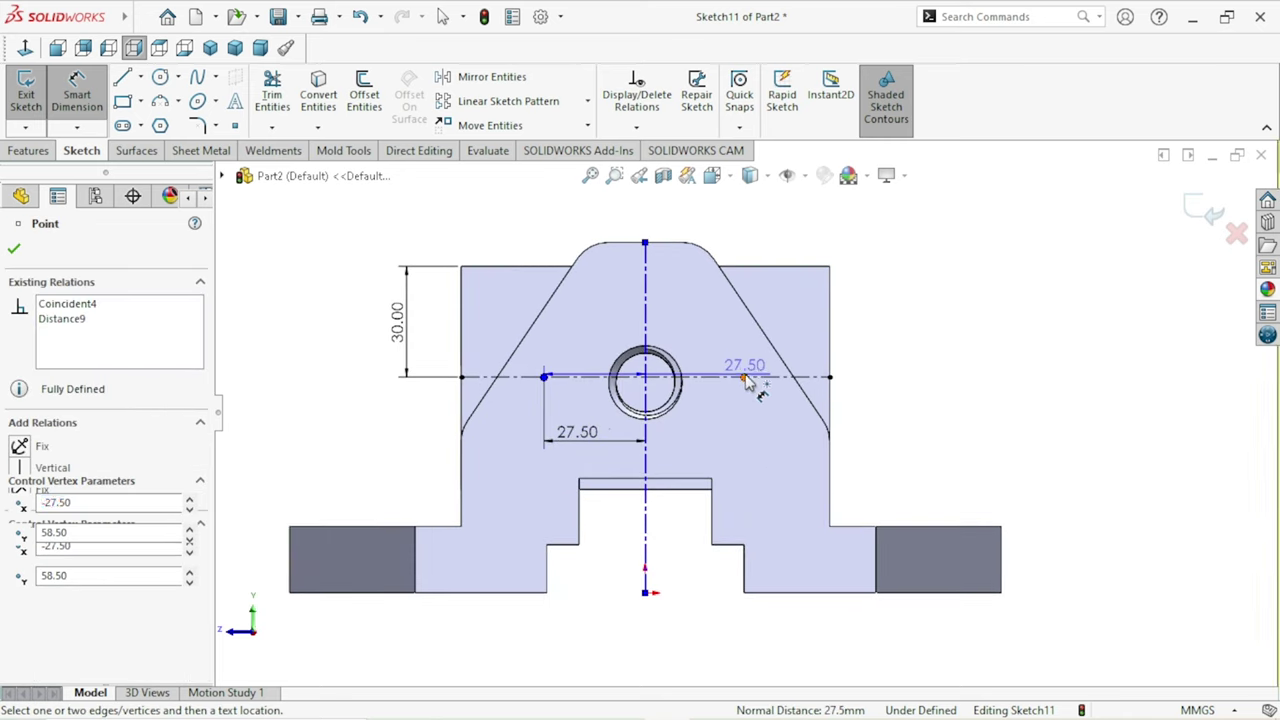
{"action": "left_click", "coordinate": [644, 334]}
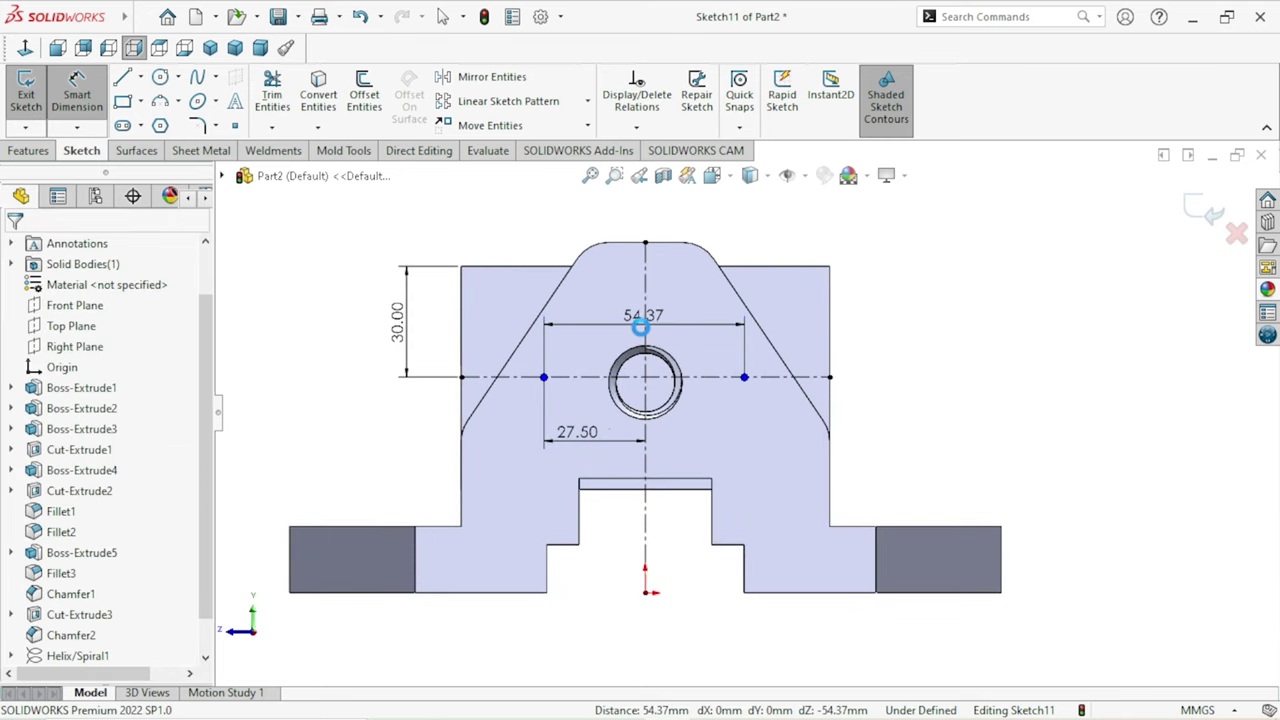
{"action": "type", "text": "55"}
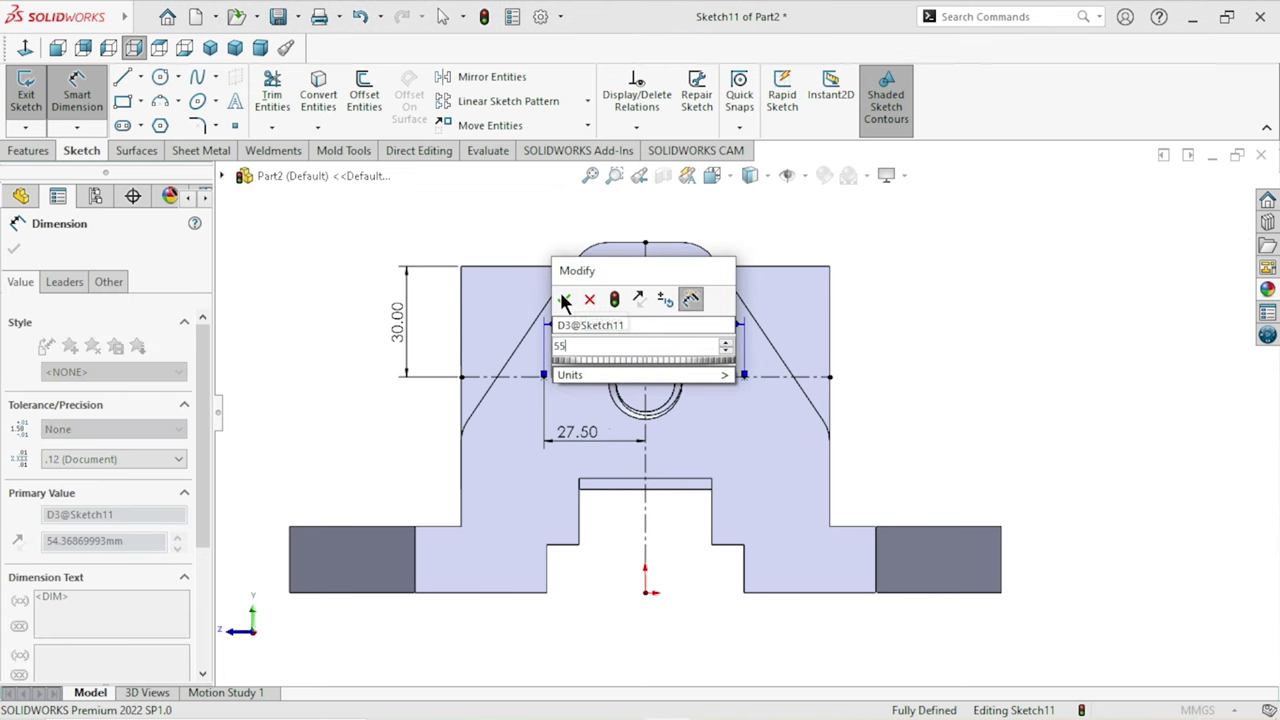
{"action": "left_click", "coordinate": [563, 300]}
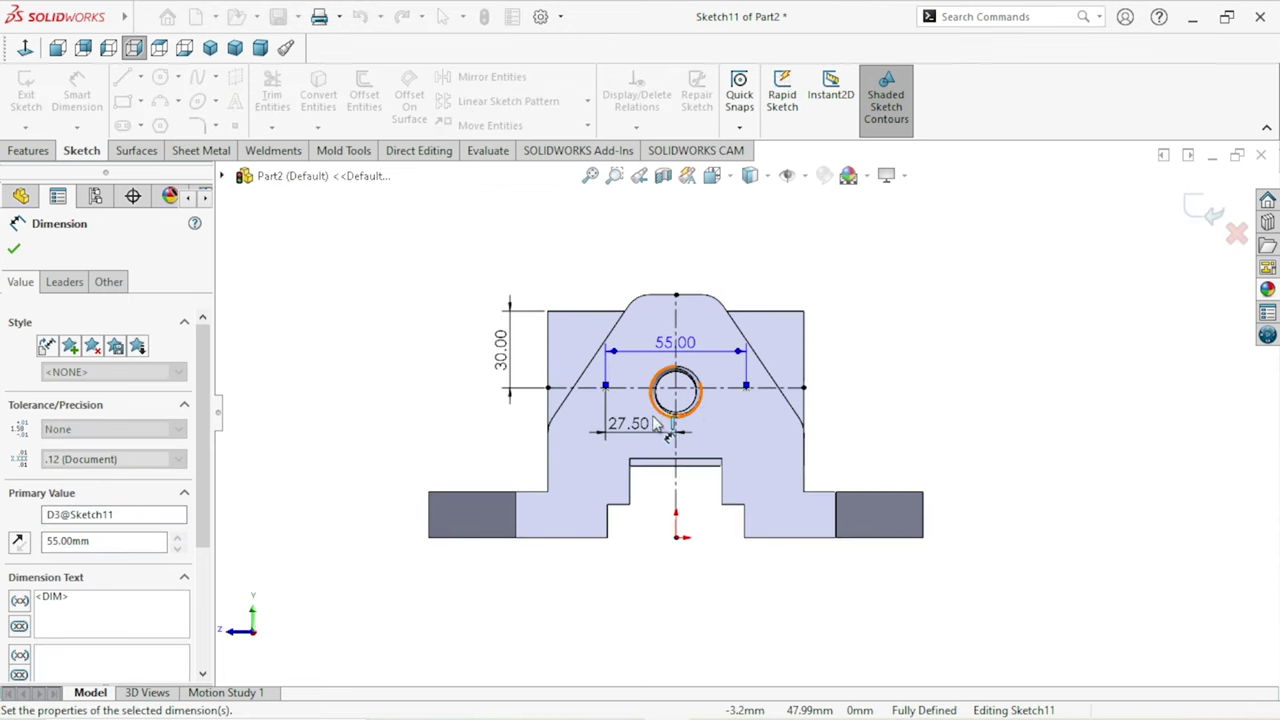
{"action": "scroll", "coordinate": [714, 395], "scroll_direction": "down", "scroll_amount": 1}
{"action": "left_click", "coordinate": [1197, 226]}
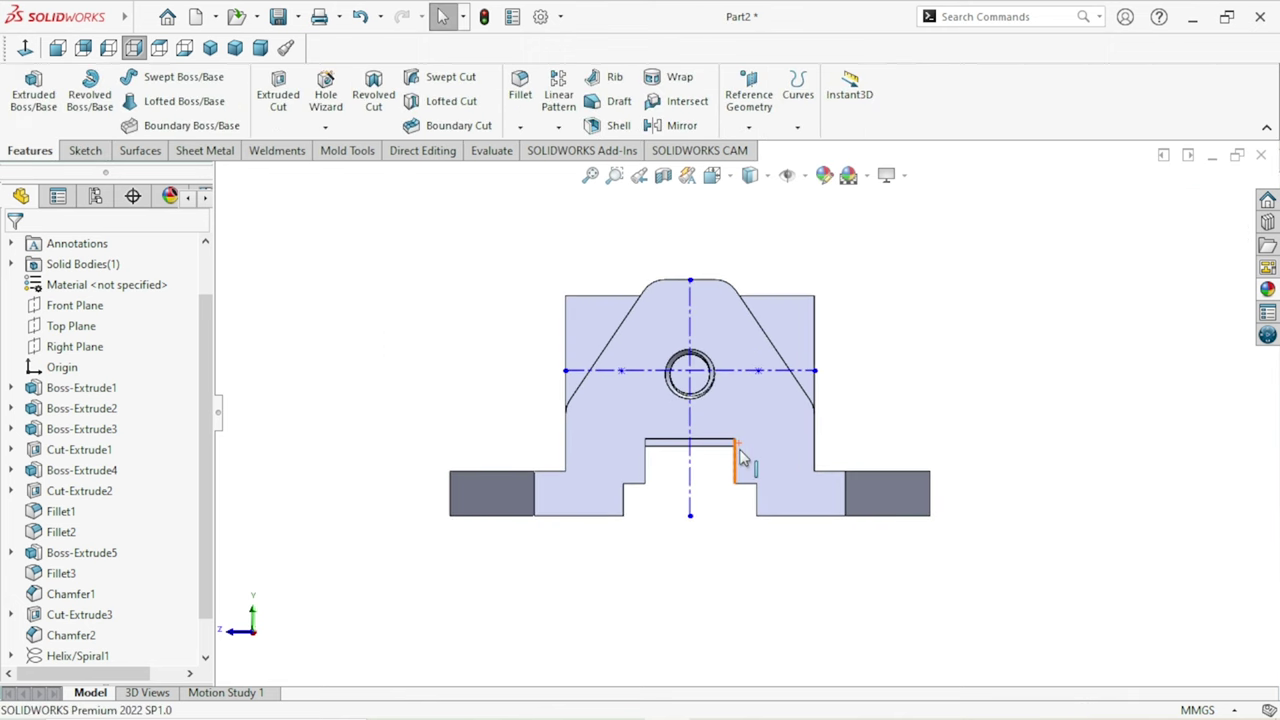
Start a Hole Wizard hole on the tall jaw face, dismissing the thread-data warning.
{"action": "middle_click_drag", "start_coordinate": [980, 408], "coordinate": [815, 450]}
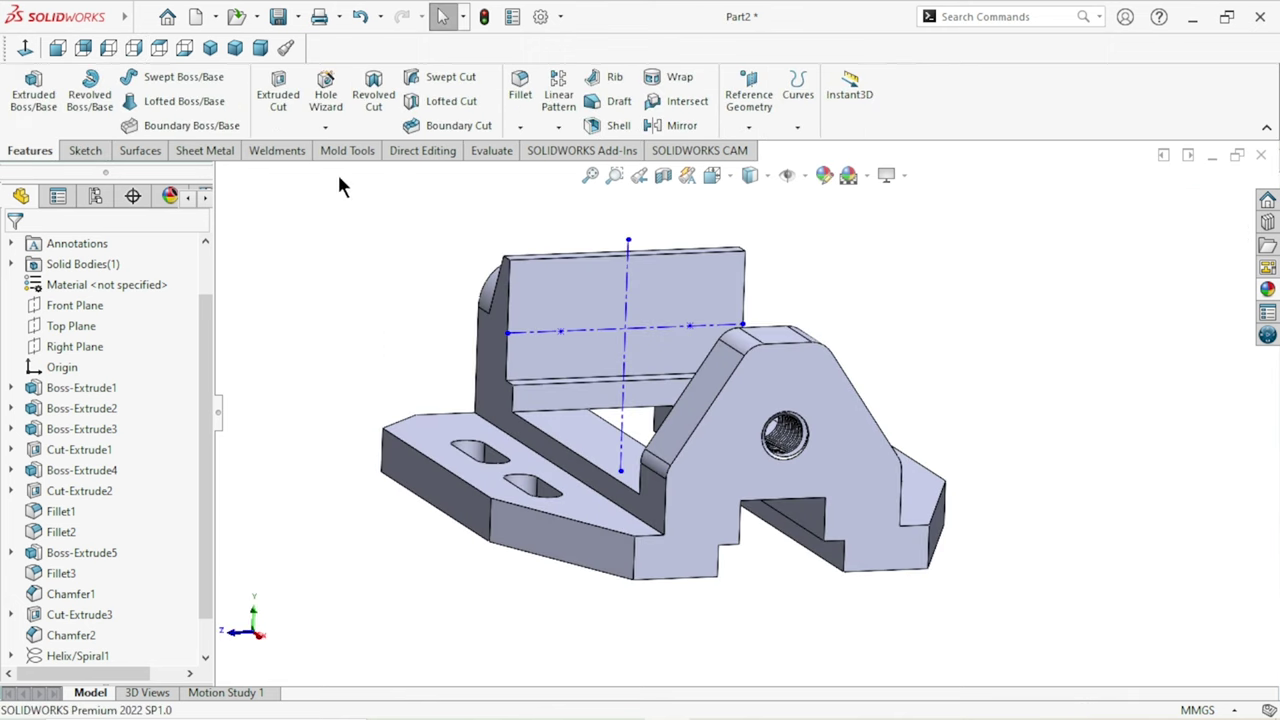
{"action": "left_click", "coordinate": [578, 307]}
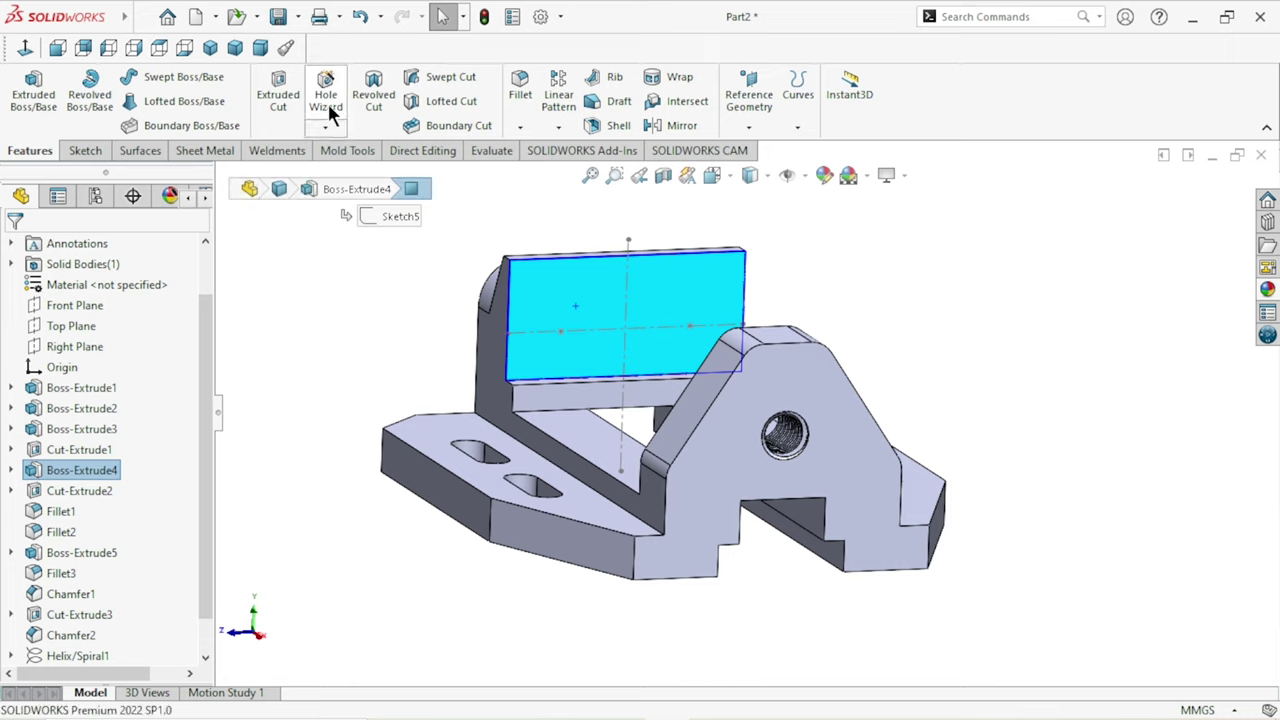
{"action": "left_click", "coordinate": [331, 113]}
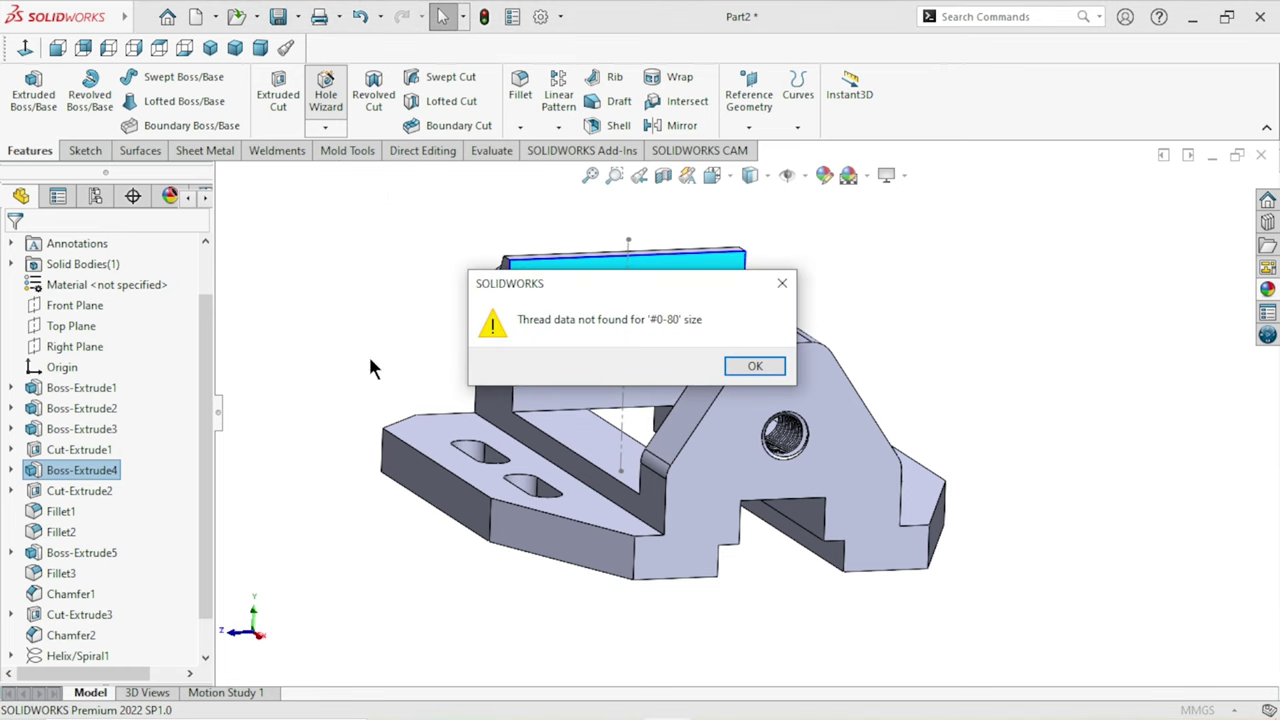
{"action": "left_click", "coordinate": [744, 367]}
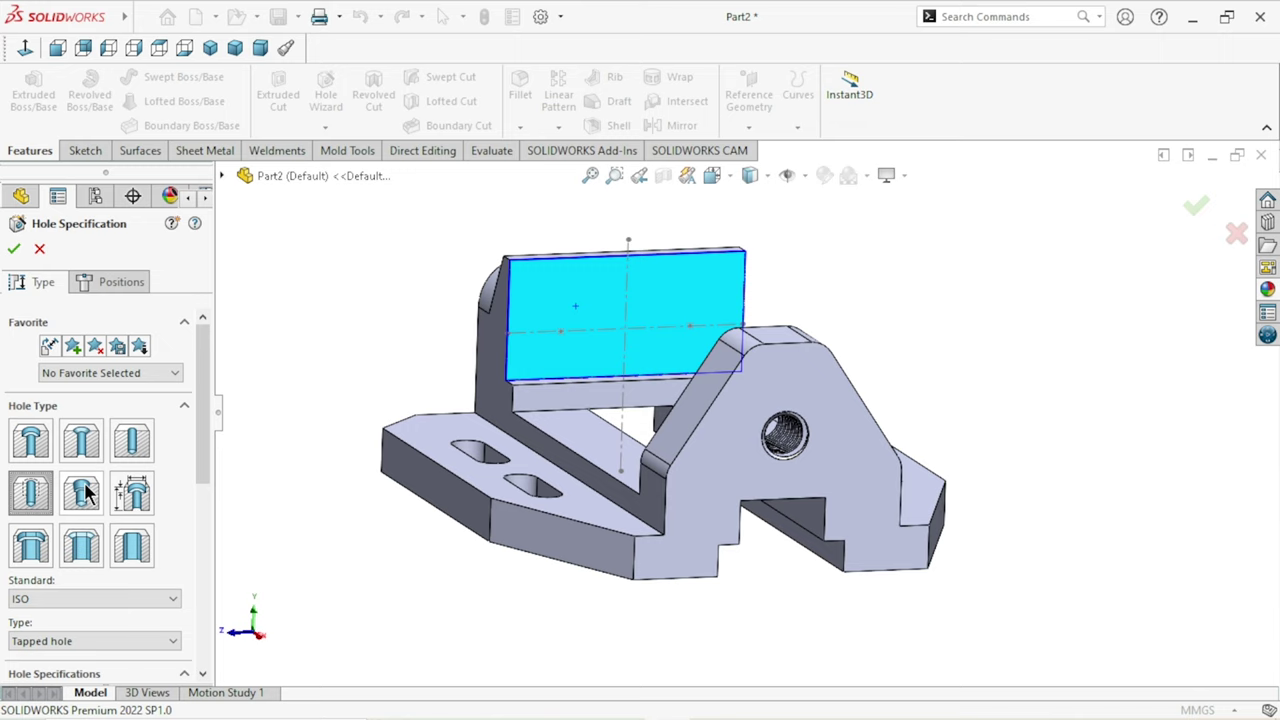
Set an ISO M6 tapped hole, 17 mm blind with 12 mm thread, and go to Positions.
{"action": "scroll", "coordinate": [200, 436], "scroll_direction": "down", "scroll_amount": 3}
{"action": "scroll", "coordinate": [190, 490], "scroll_direction": "down", "scroll_amount": 2}
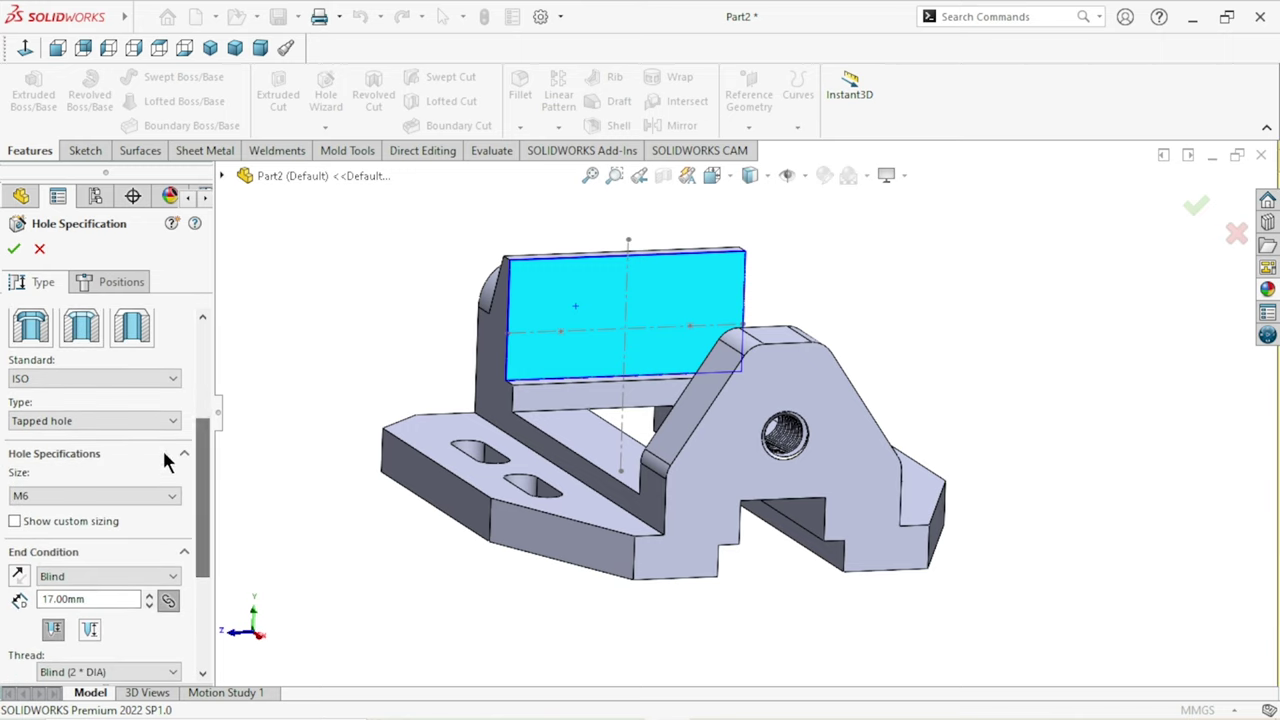
{"action": "left_click", "coordinate": [115, 497]}
{"action": "left_click", "coordinate": [115, 512]}
{"action": "left_click", "coordinate": [67, 420]}
{"action": "left_click", "coordinate": [66, 421]}
{"action": "left_click", "coordinate": [67, 377]}
{"action": "left_click", "coordinate": [67, 375]}
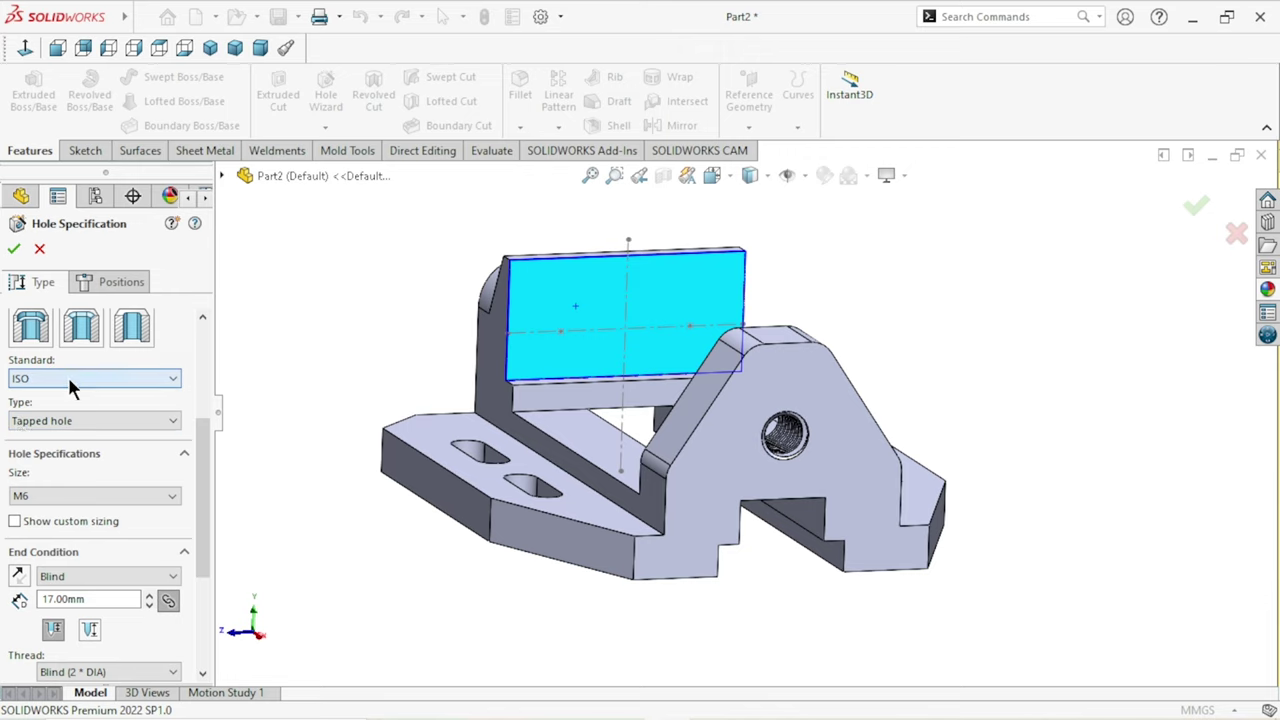
{"action": "left_click_drag", "start_coordinate": [208, 450], "coordinate": [228, 366]}
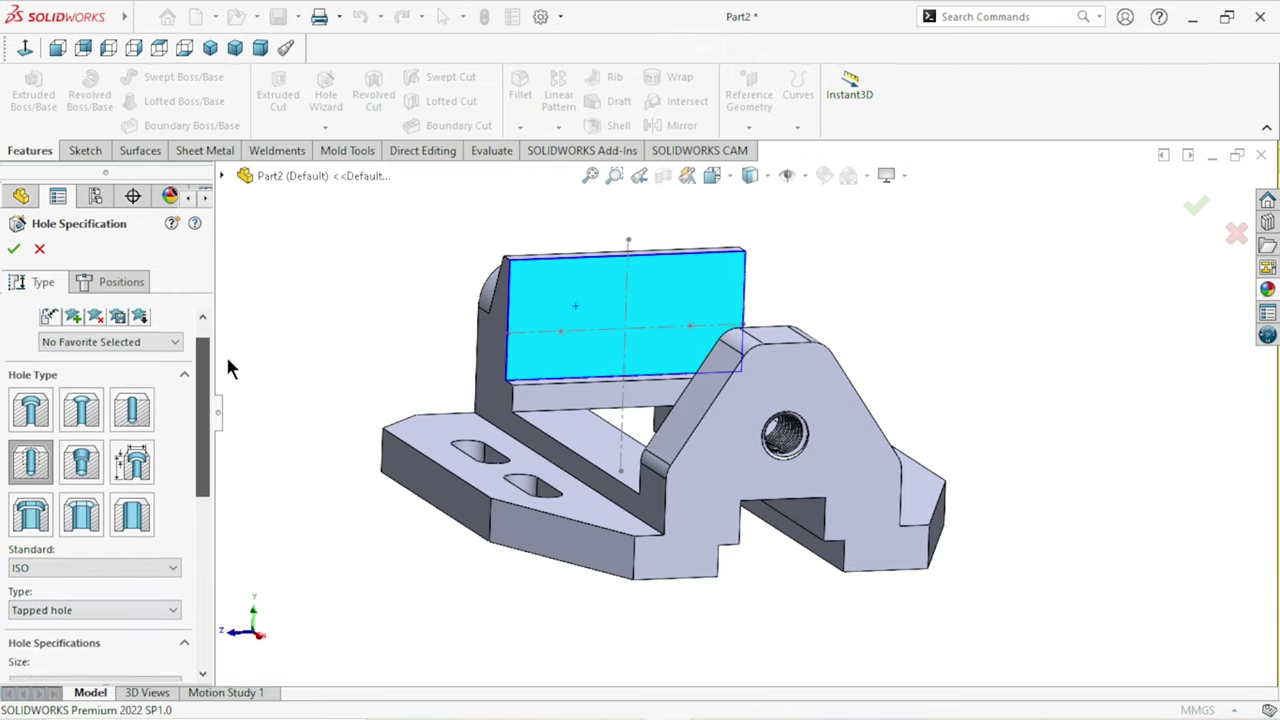
{"action": "left_click_drag", "start_coordinate": [212, 437], "coordinate": [188, 557]}
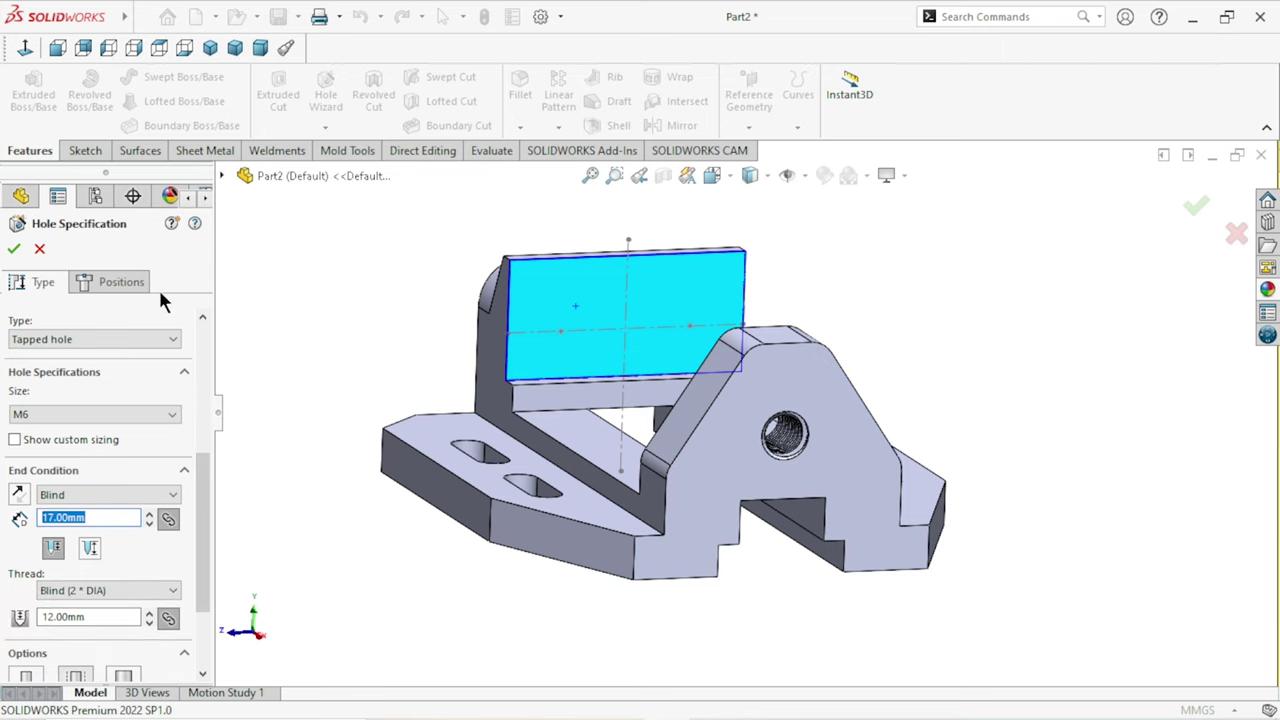
{"action": "left_click", "coordinate": [141, 280]}
{"action": "scroll", "coordinate": [600, 385], "scroll_direction": "down", "scroll_amount": 3}
{"action": "scroll", "coordinate": [610, 360], "scroll_direction": "down", "scroll_amount": 2}
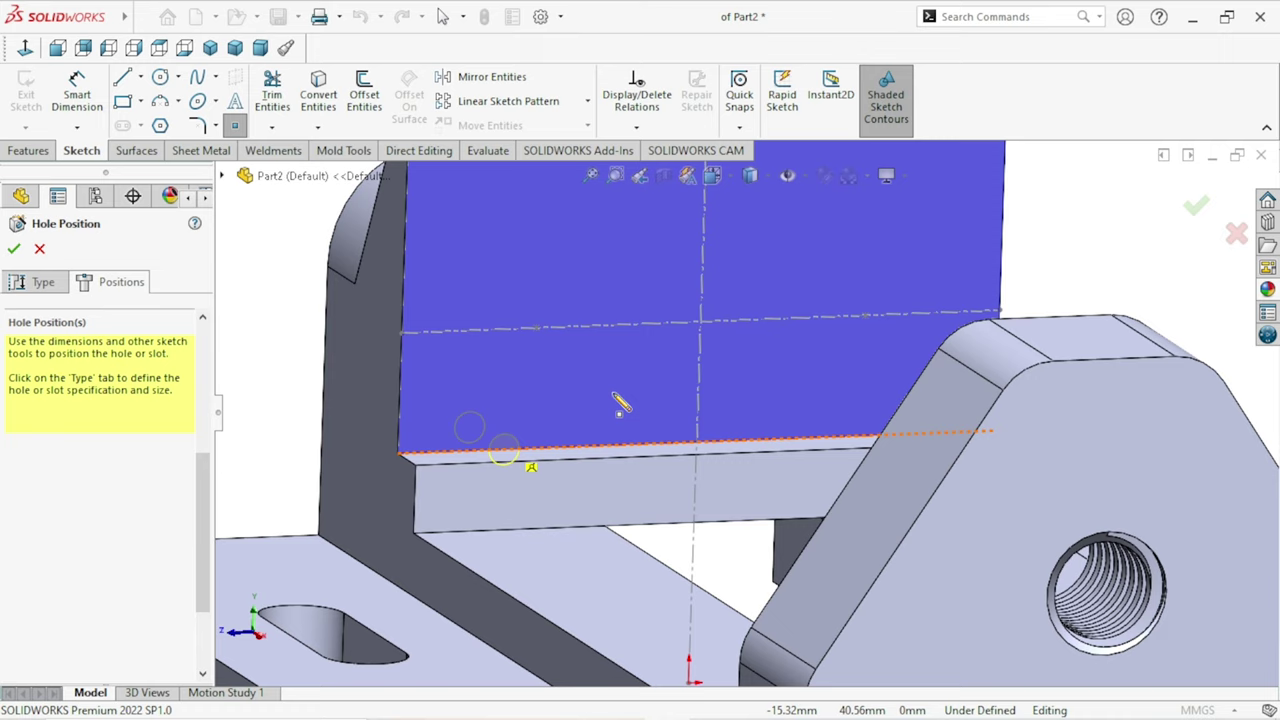
Place two M6 hole centres on the centreline points and create the holes.
{"action": "left_click", "coordinate": [536, 328]}
{"action": "left_click", "coordinate": [865, 316]}
{"action": "left_click", "coordinate": [14, 250]}
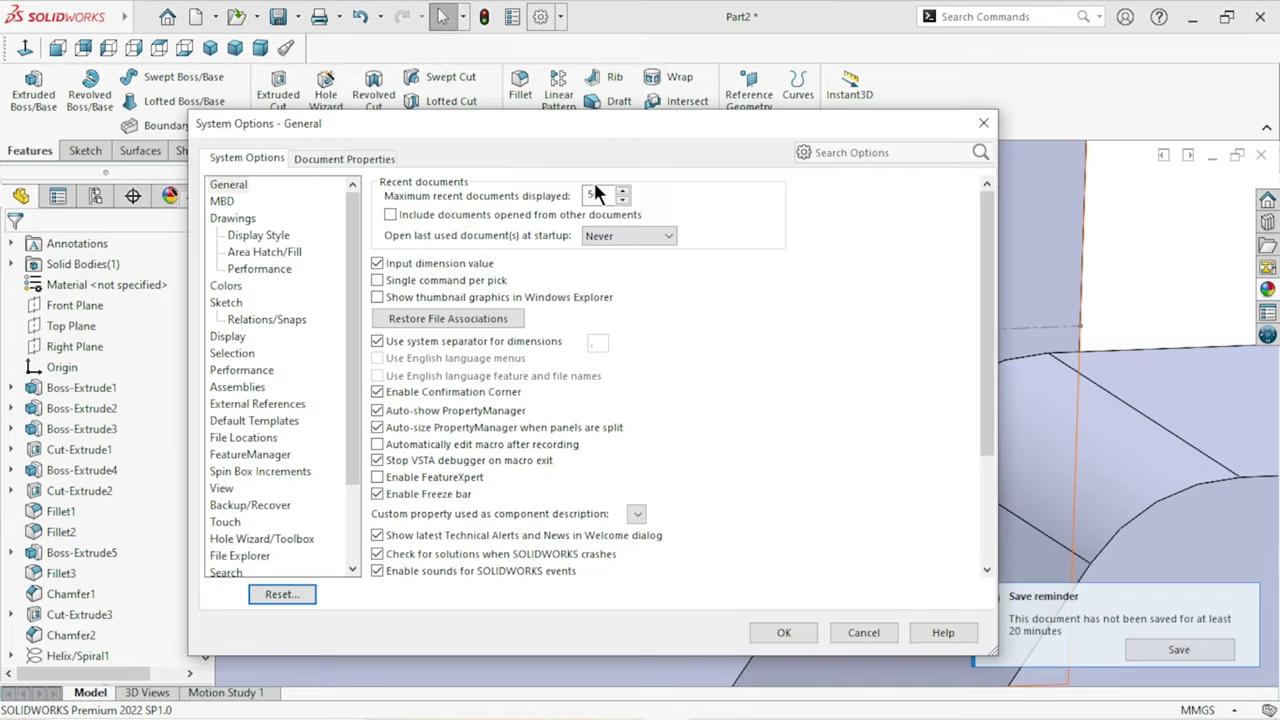
Enable cosmetic thread display under Document Properties > Detailing.
{"action": "left_click", "coordinate": [330, 157]}
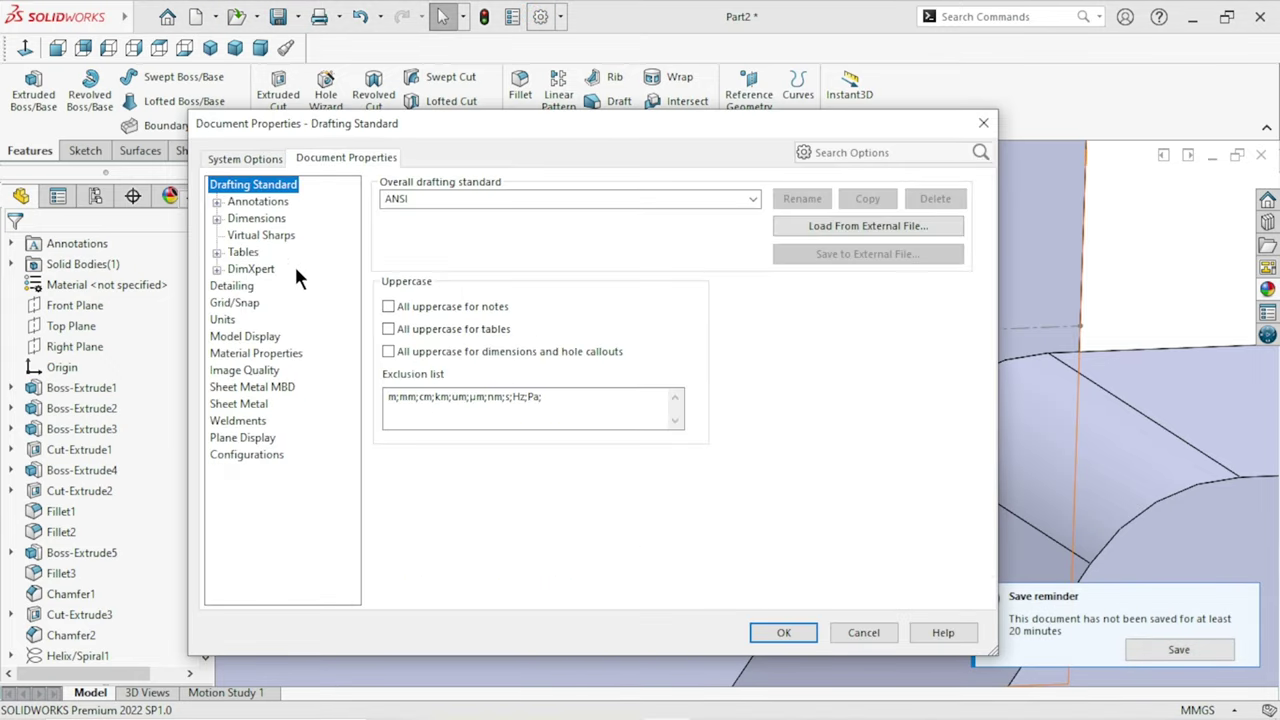
{"action": "left_click", "coordinate": [234, 287]}
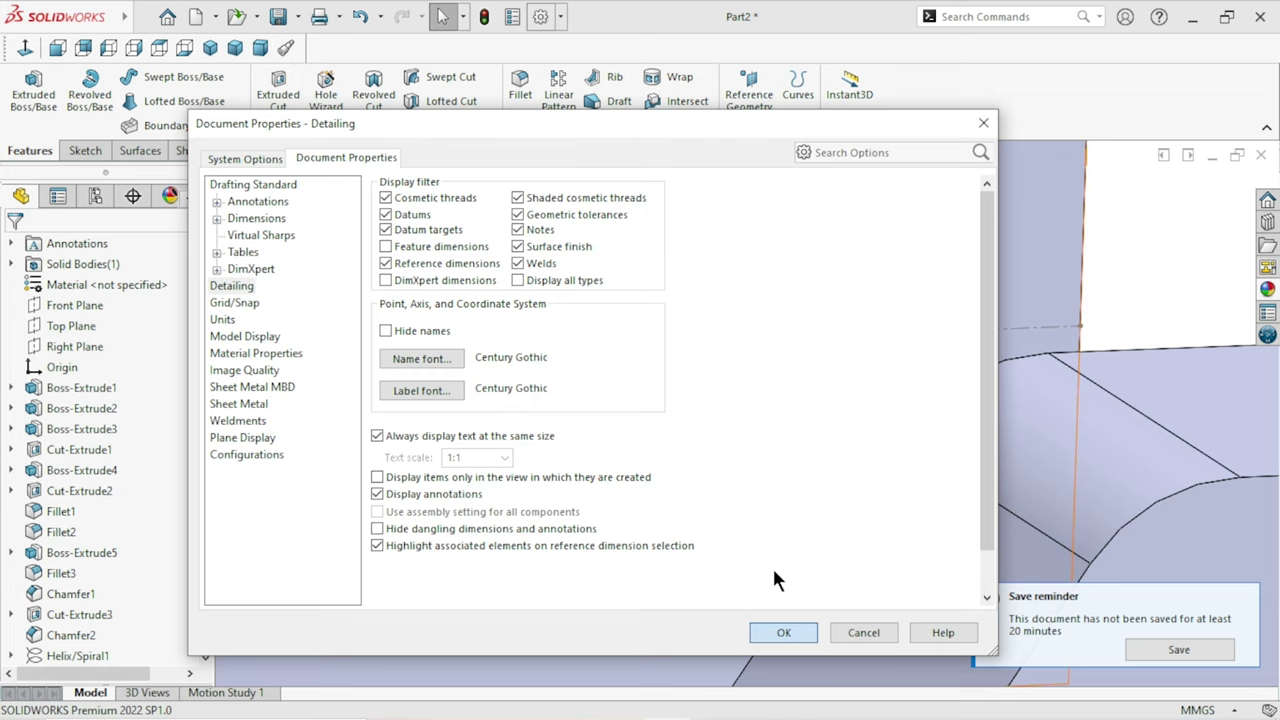
{"action": "left_click", "coordinate": [783, 632]}
{"action": "scroll", "coordinate": [690, 450], "scroll_direction": "up", "scroll_amount": 2}
{"action": "scroll", "coordinate": [300, 457], "scroll_direction": "down", "scroll_amount": 1}
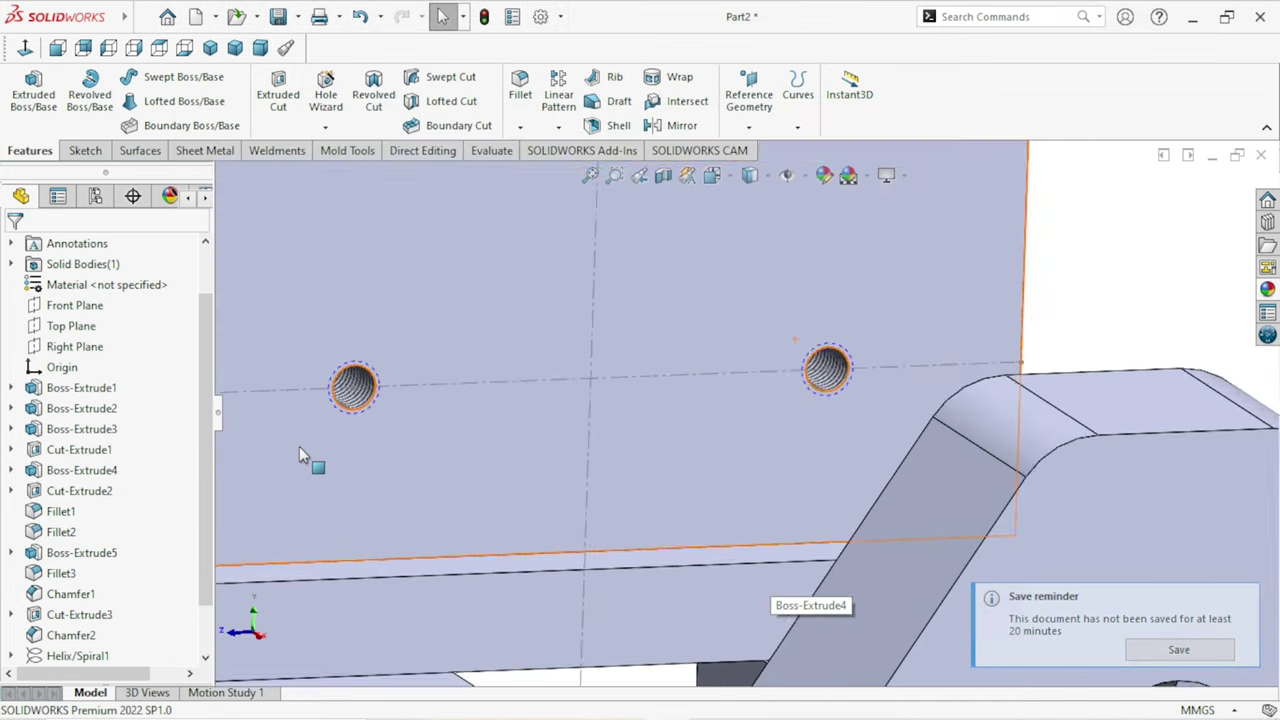
{"action": "scroll", "coordinate": [586, 491], "scroll_direction": "up", "scroll_amount": 4}
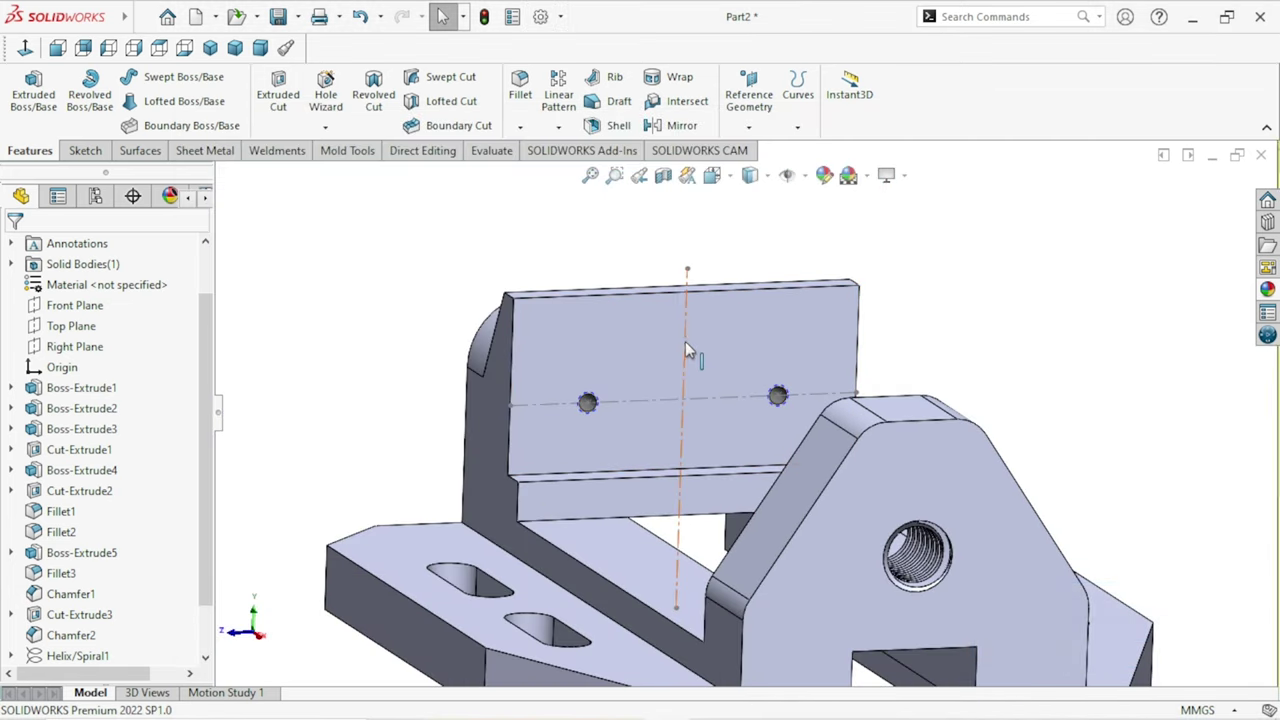
Hide the Sketch11 centreline sketch and orbit to view the holes.
{"action": "left_click", "coordinate": [685, 341]}
{"action": "key", "text": "ctrl+b"}
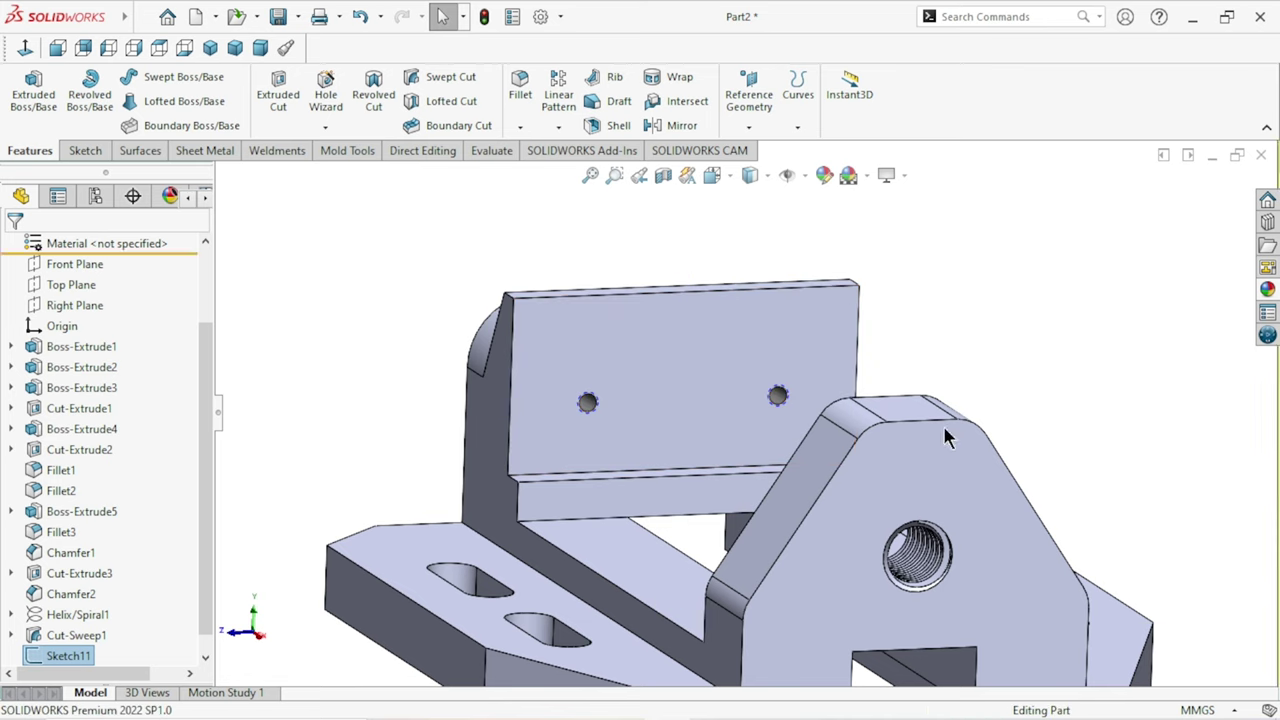
{"action": "scroll", "coordinate": [775, 505], "scroll_direction": "up", "scroll_amount": 3}
{"action": "scroll", "coordinate": [770, 520], "scroll_direction": "up", "scroll_amount": 2}
{"action": "middle_click_drag", "start_coordinate": [778, 480], "coordinate": [778, 447]}
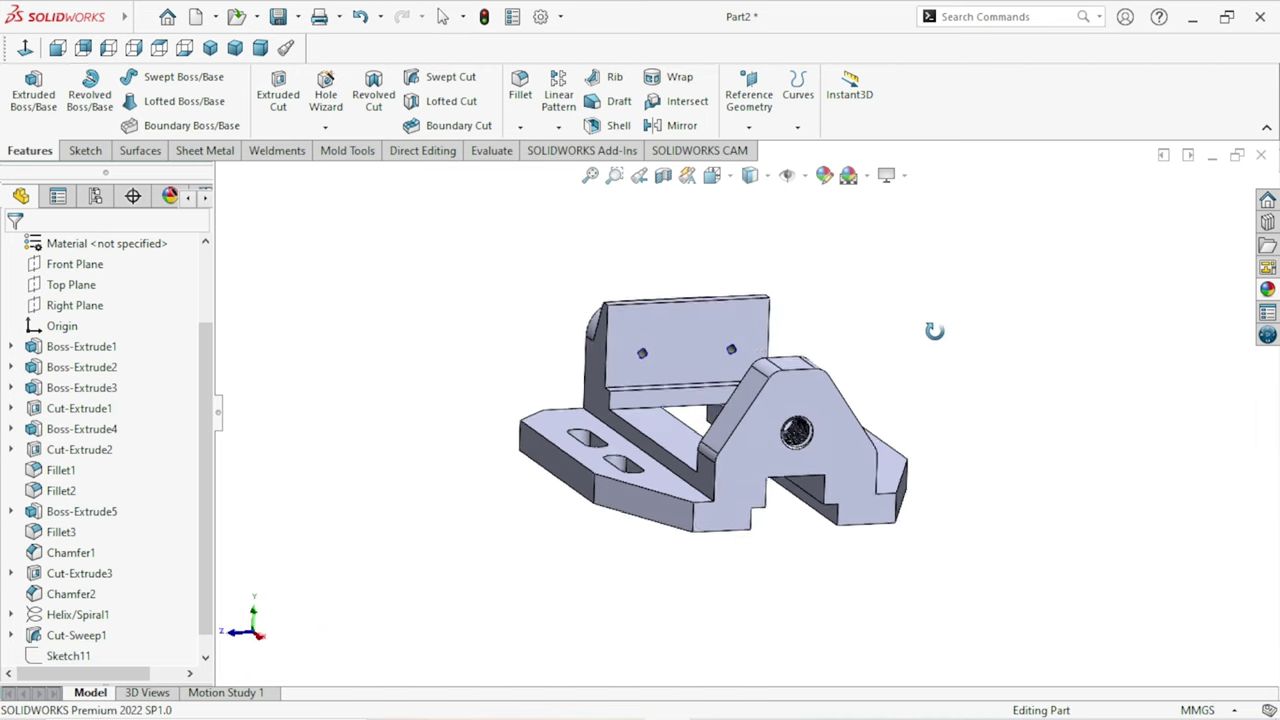
{"action": "scroll", "coordinate": [780, 445], "scroll_direction": "down", "scroll_amount": 5}
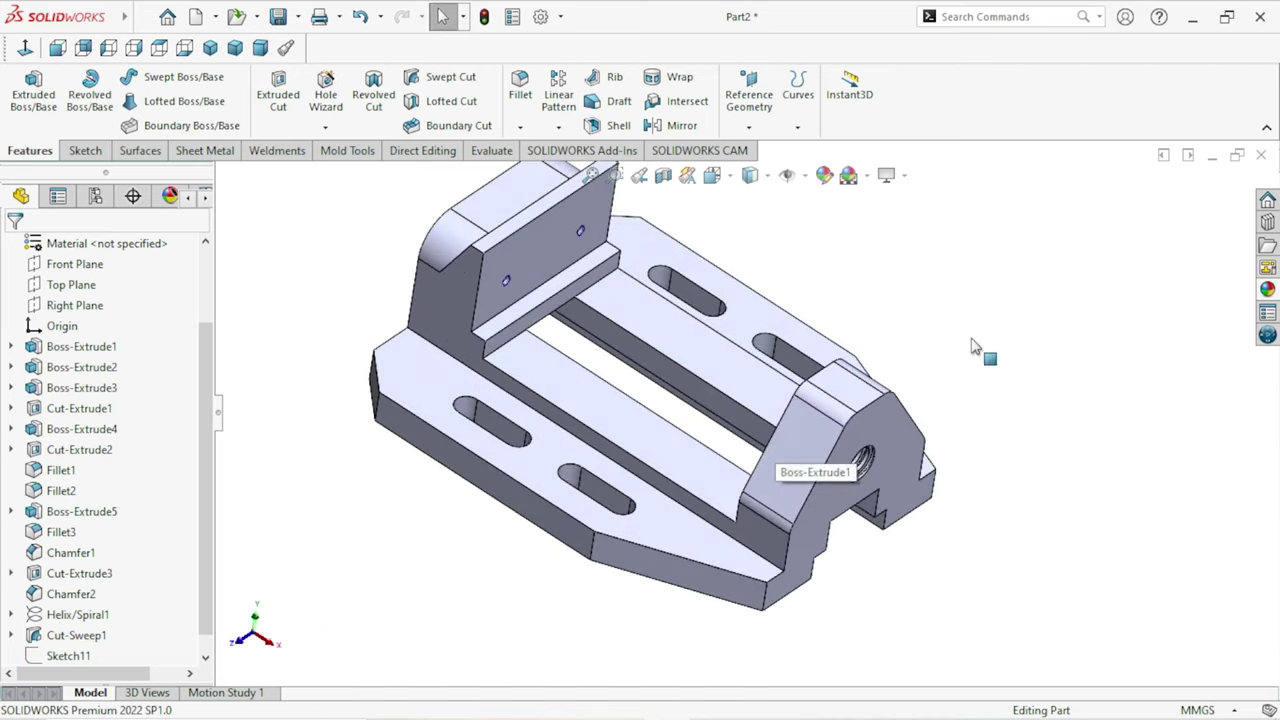
{"action": "middle_click_drag", "start_coordinate": [910, 385], "coordinate": [915, 318]}
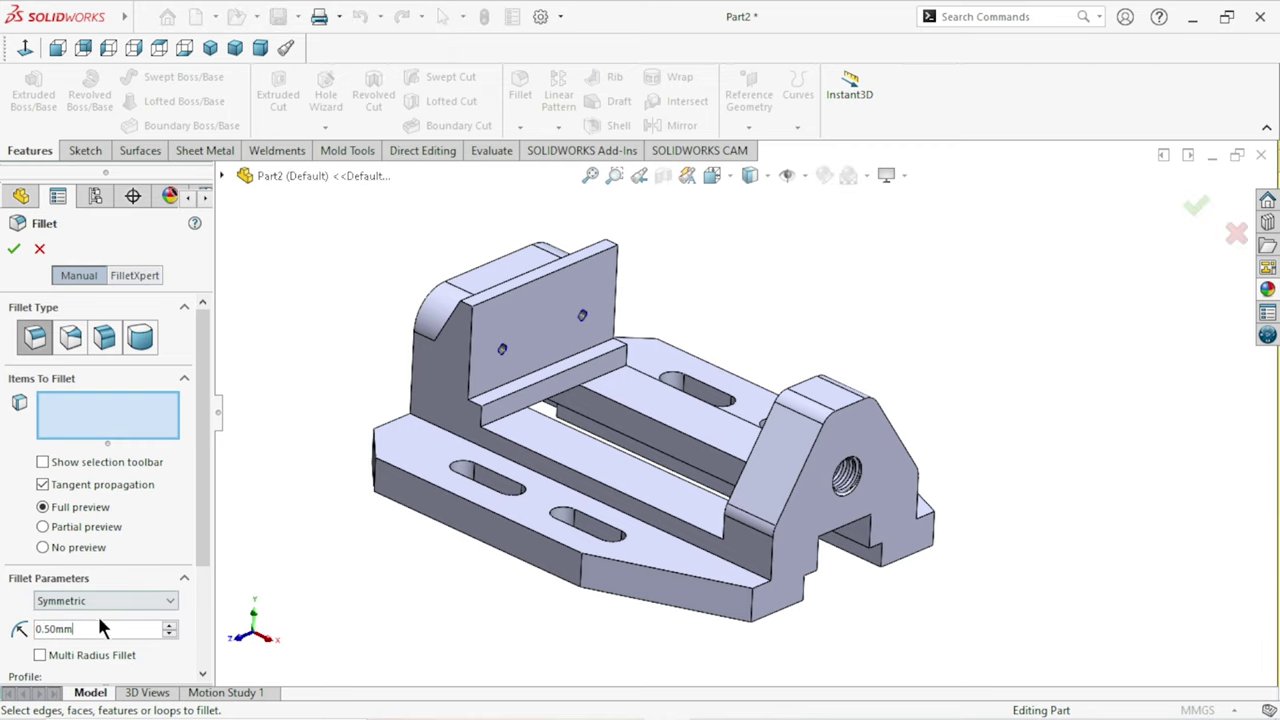
Set the fillet radius to 1 mm and pick three end block edges.
{"action": "type", "text": "1."}
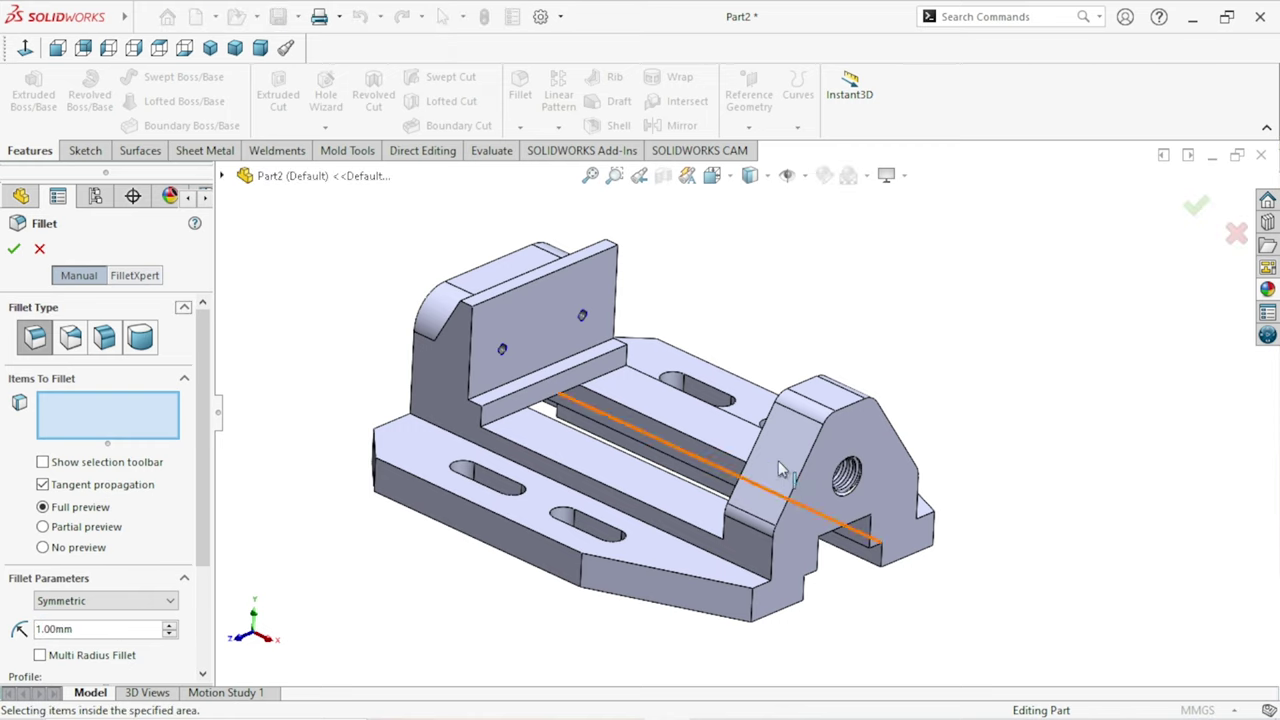
{"action": "scroll", "coordinate": [778, 470], "scroll_direction": "down", "scroll_amount": 3}
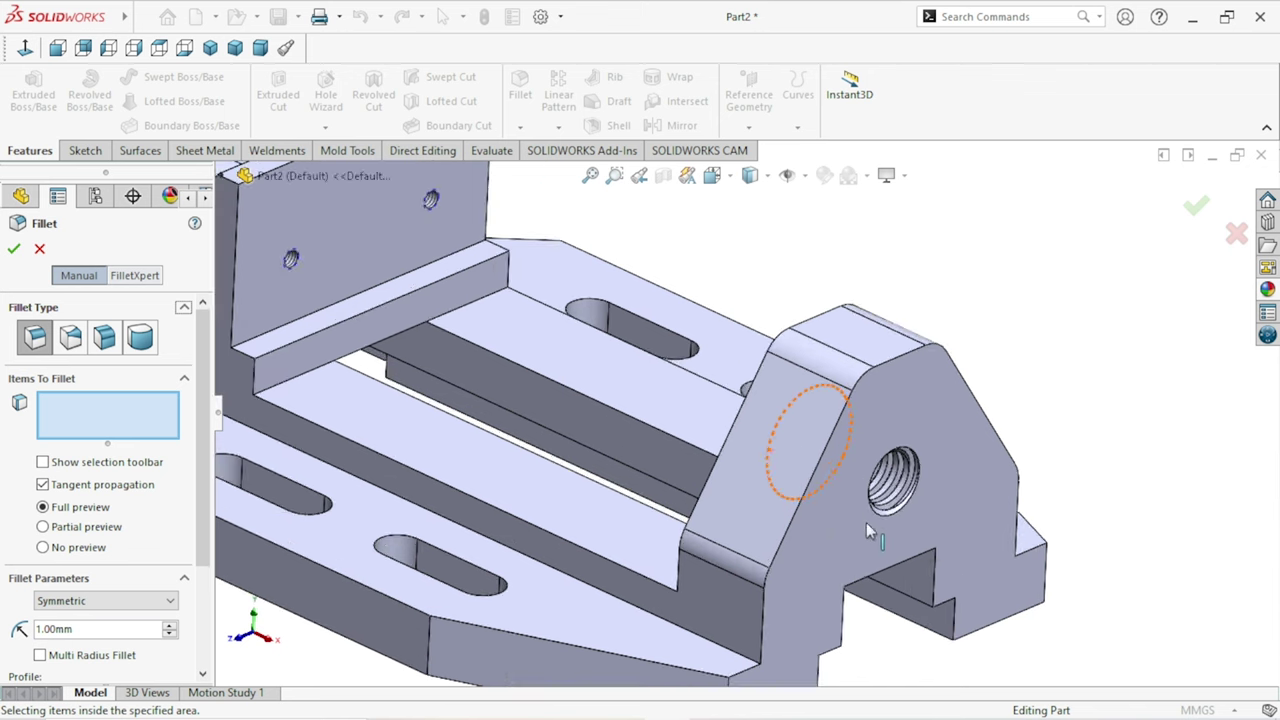
{"action": "left_click", "coordinate": [800, 516]}
{"action": "scroll", "coordinate": [748, 560], "scroll_direction": "up", "scroll_amount": 3}
{"action": "mouse_move", "coordinate": [748, 560]}
{"action": "middle_mouse_down"}
{"action": "mouse_move", "coordinate": [760, 575]}
{"action": "mouse_move", "coordinate": [750, 585]}
{"action": "middle_mouse_up"}
{"action": "scroll", "coordinate": [886, 510], "scroll_direction": "down", "scroll_amount": 3}
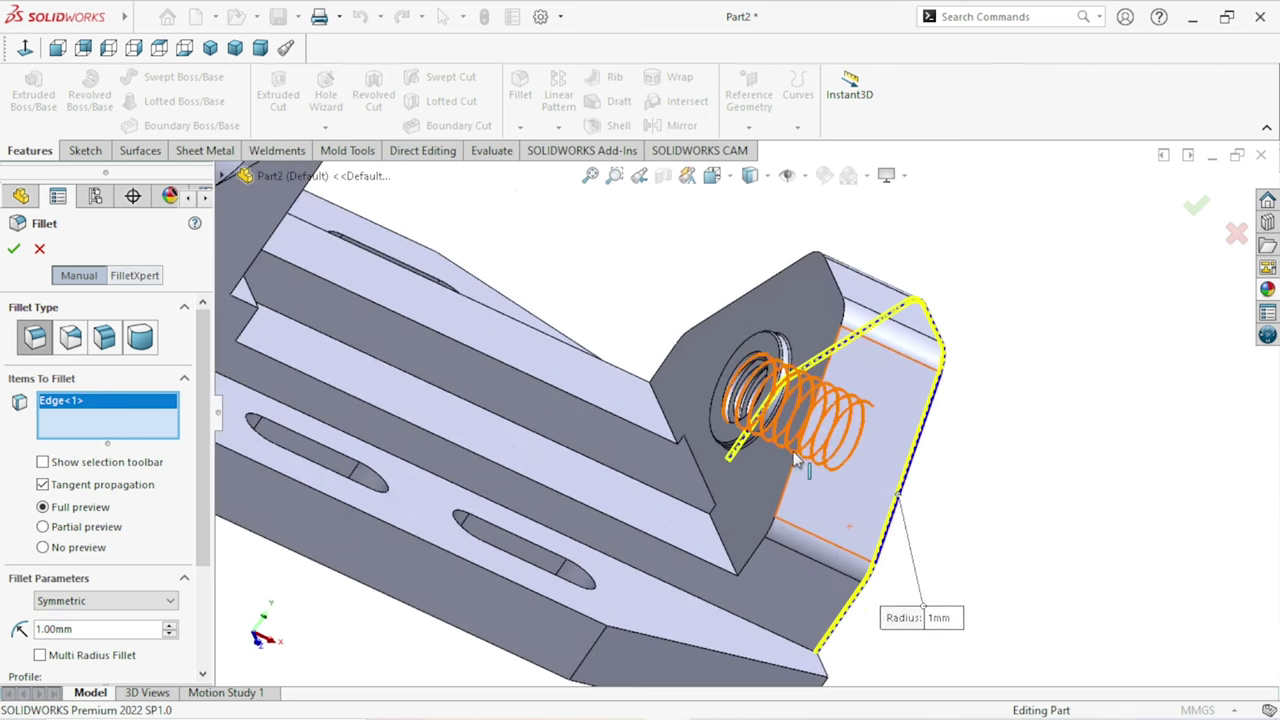
{"action": "left_click", "coordinate": [737, 540]}
{"action": "scroll", "coordinate": [737, 540], "scroll_direction": "up", "scroll_amount": 3}
{"action": "middle_click_drag", "start_coordinate": [714, 540], "coordinate": [649, 308]}
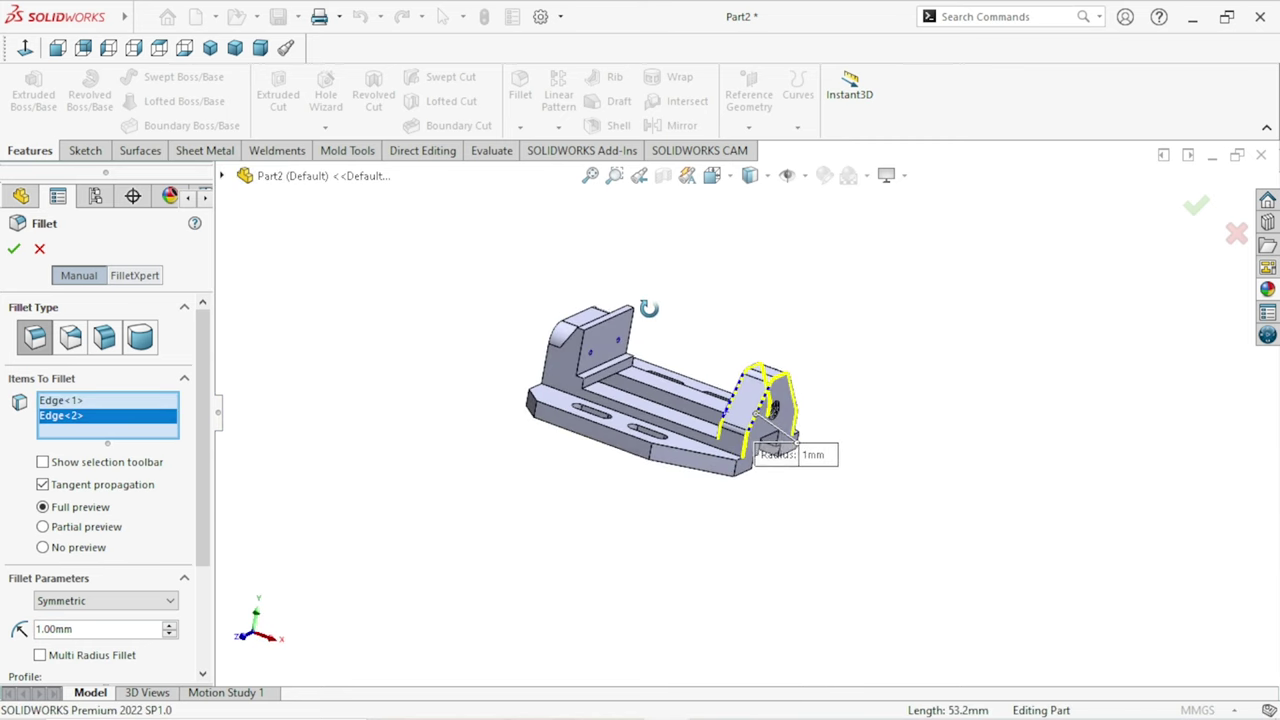
{"action": "scroll", "coordinate": [641, 428], "scroll_direction": "down", "scroll_amount": 3}
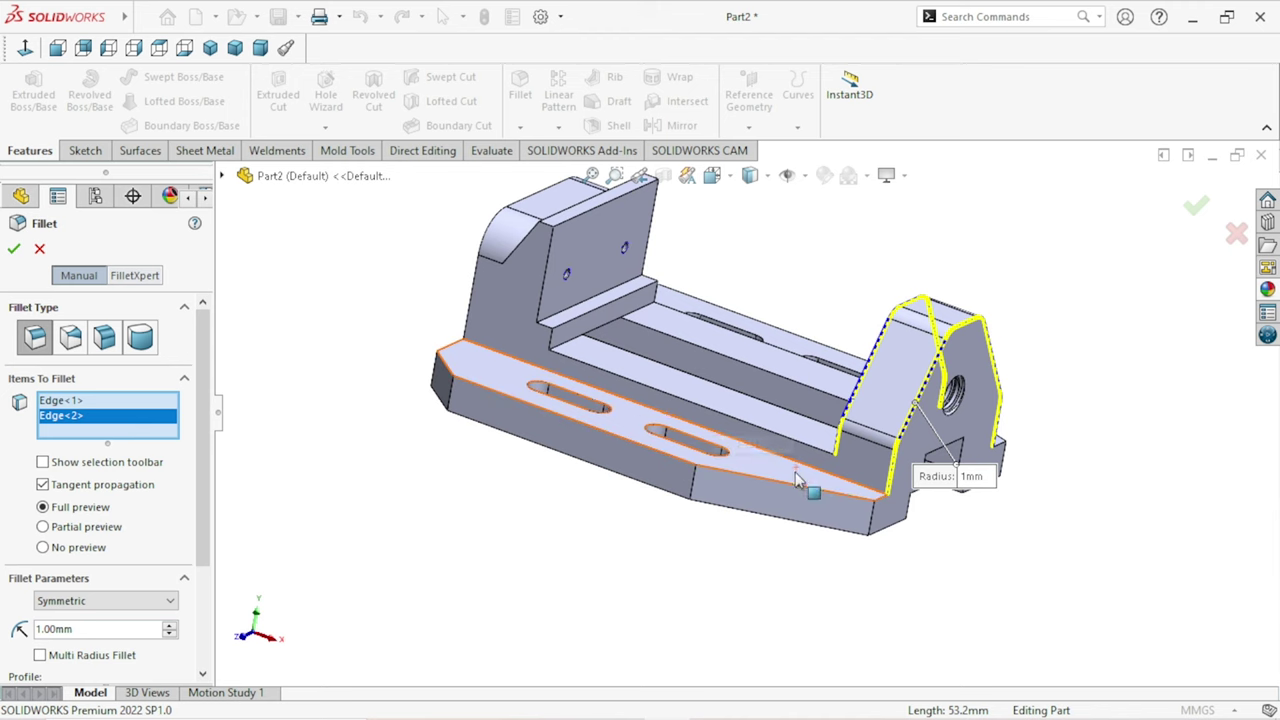
{"action": "left_click", "coordinate": [760, 488]}
{"action": "mouse_move", "coordinate": [760, 488]}
{"action": "middle_mouse_down"}
{"action": "mouse_move", "coordinate": [815, 423]}
{"action": "mouse_move", "coordinate": [737, 484]}
{"action": "middle_mouse_up"}
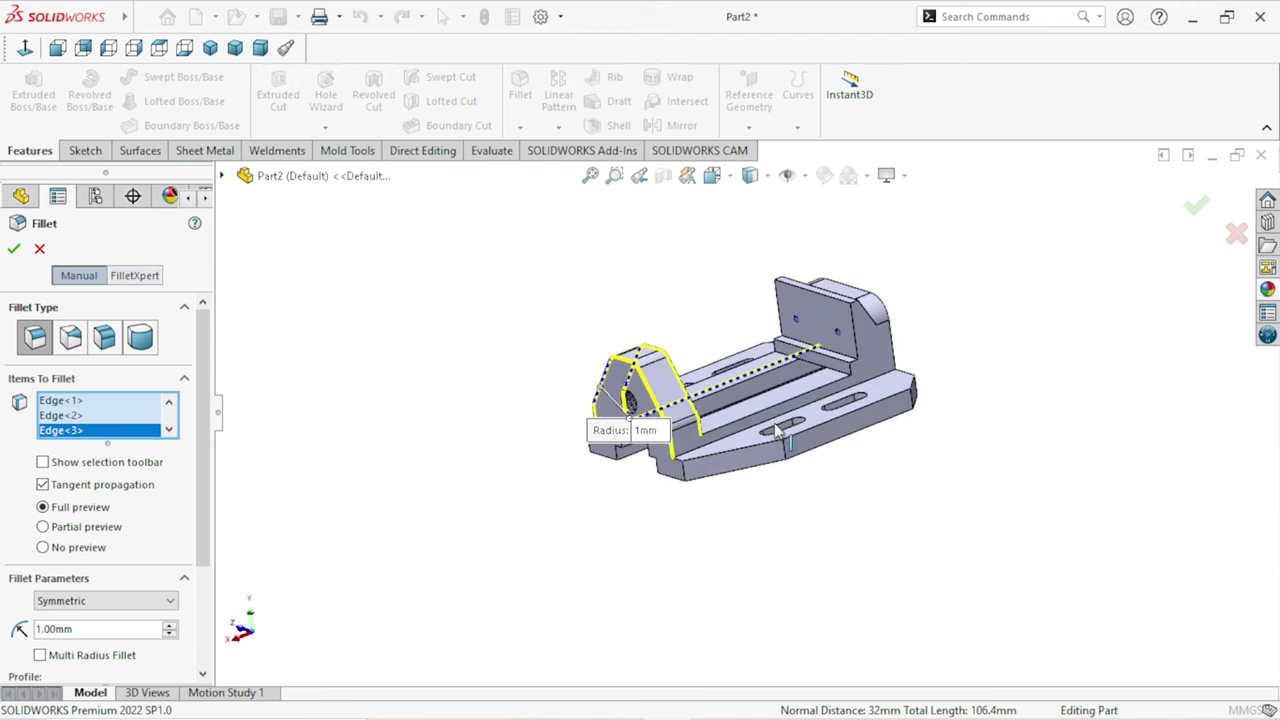
{"action": "scroll", "coordinate": [706, 441], "scroll_direction": "down", "scroll_amount": 3}
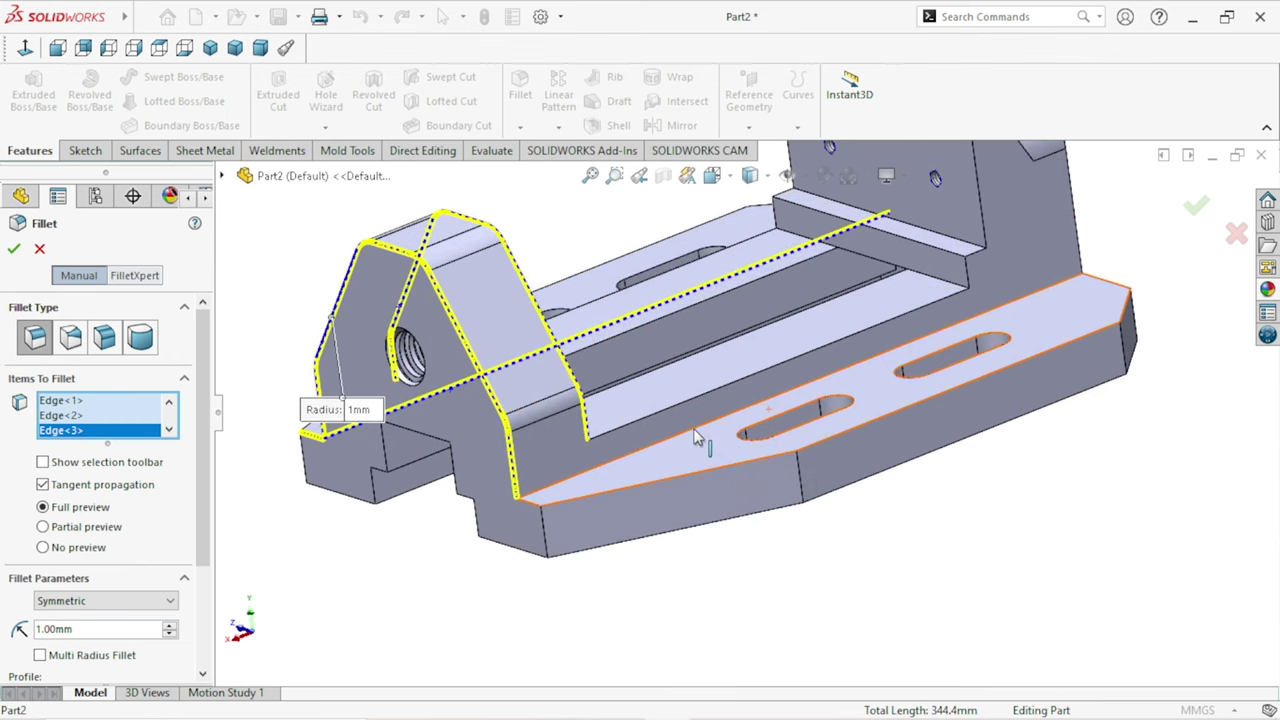
Add the long front base edge and four slot faces to the 1 mm fillet.
{"action": "left_click", "coordinate": [697, 437]}
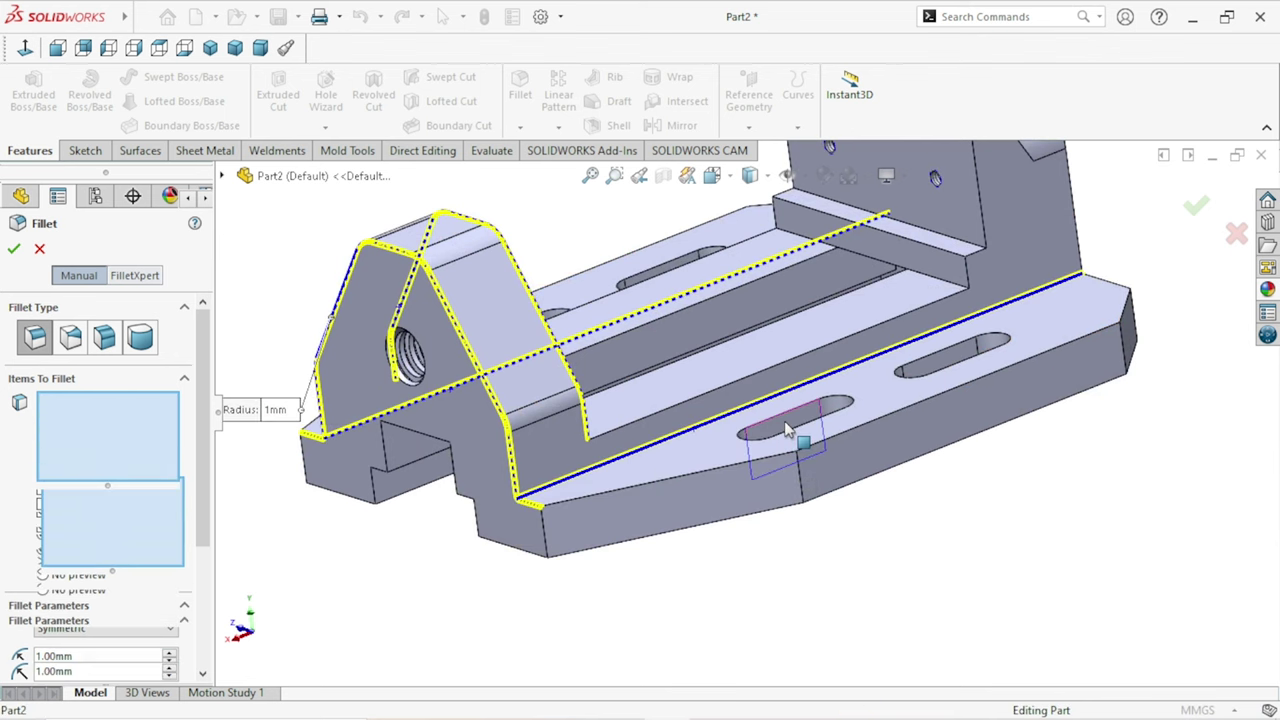
{"action": "left_click", "coordinate": [787, 430]}
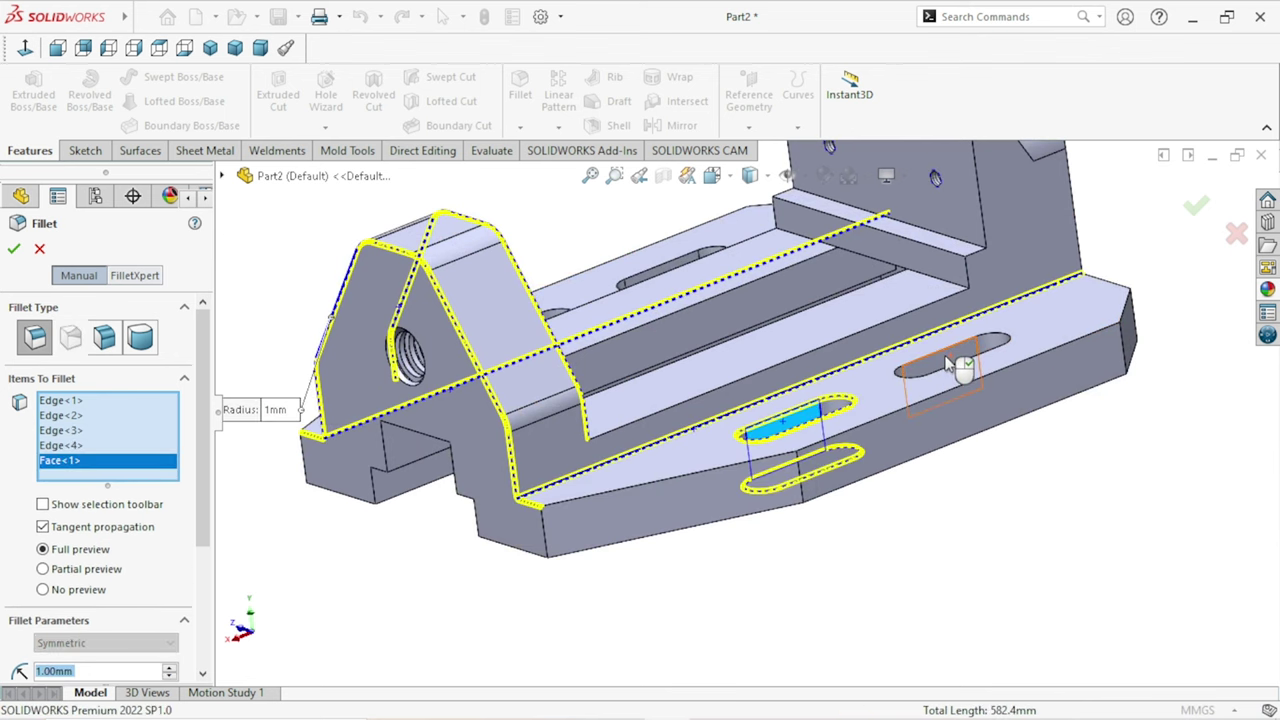
{"action": "left_click", "coordinate": [948, 365]}
{"action": "scroll", "coordinate": [612, 440], "scroll_direction": "up", "scroll_amount": 5}
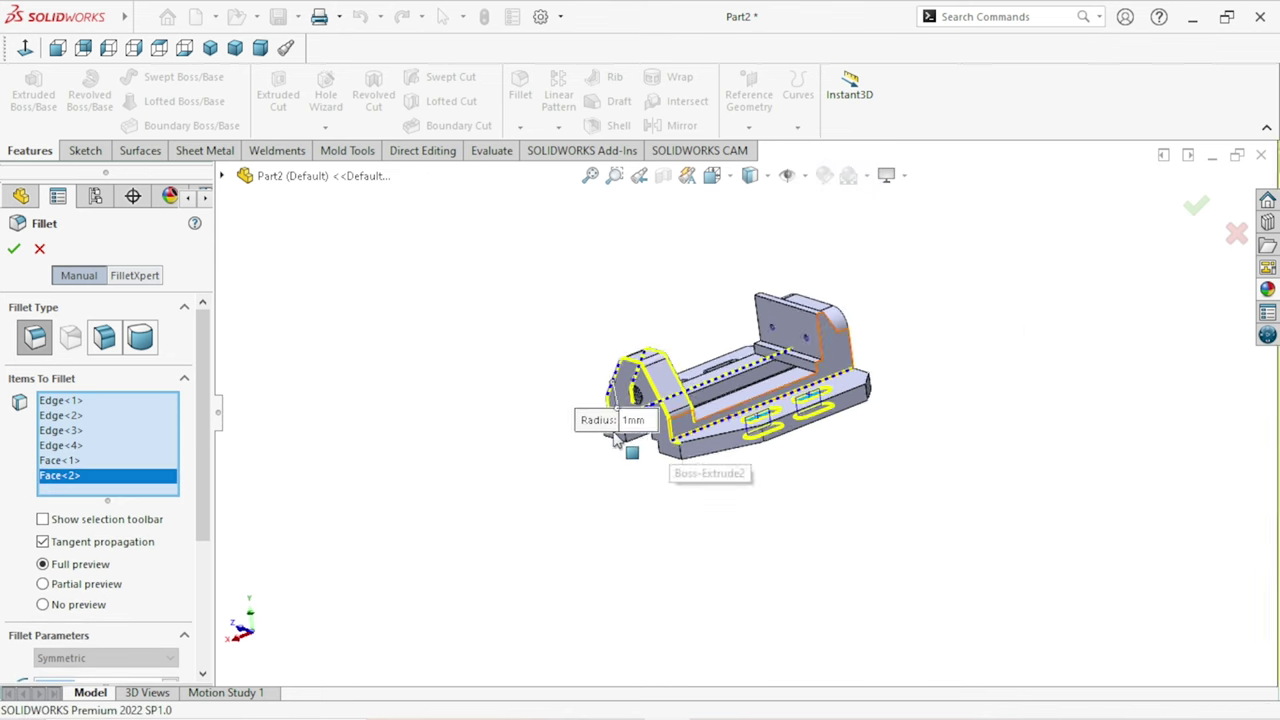
{"action": "middle_click_drag", "start_coordinate": [612, 440], "coordinate": [788, 477]}
{"action": "scroll", "coordinate": [741, 415], "scroll_direction": "down", "scroll_amount": 3}
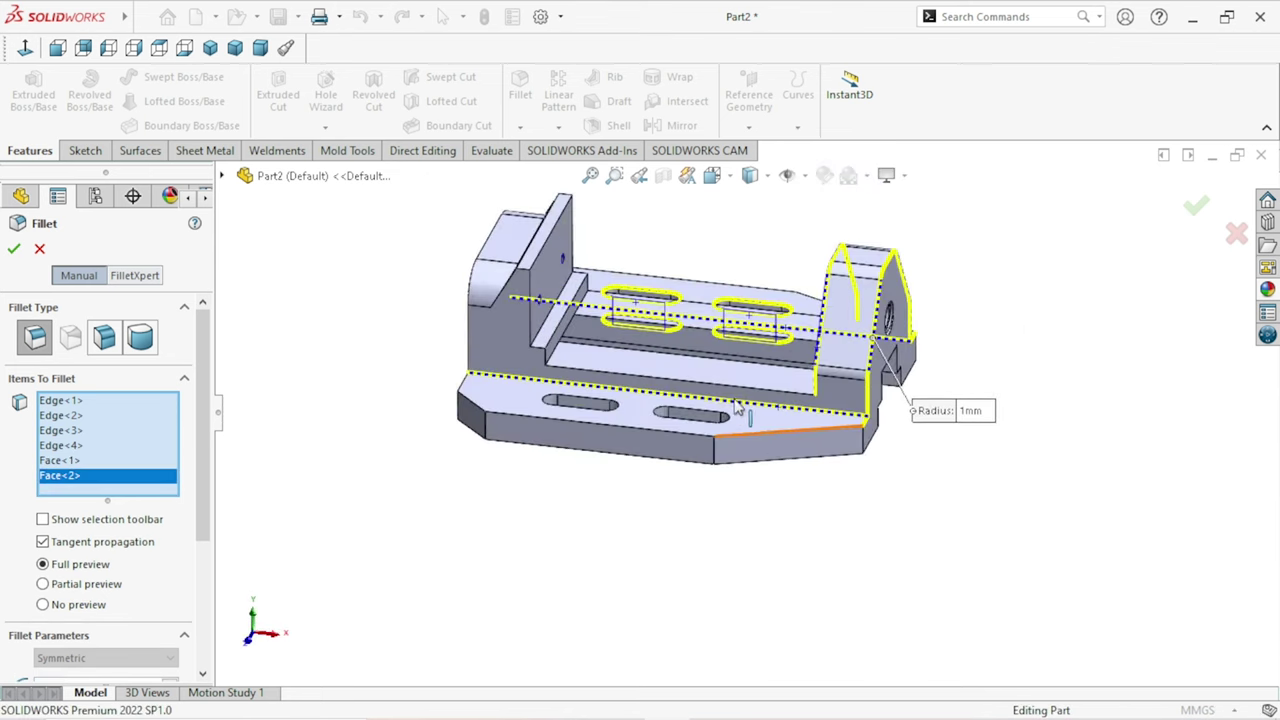
{"action": "scroll", "coordinate": [741, 415], "scroll_direction": "down", "scroll_amount": 2}
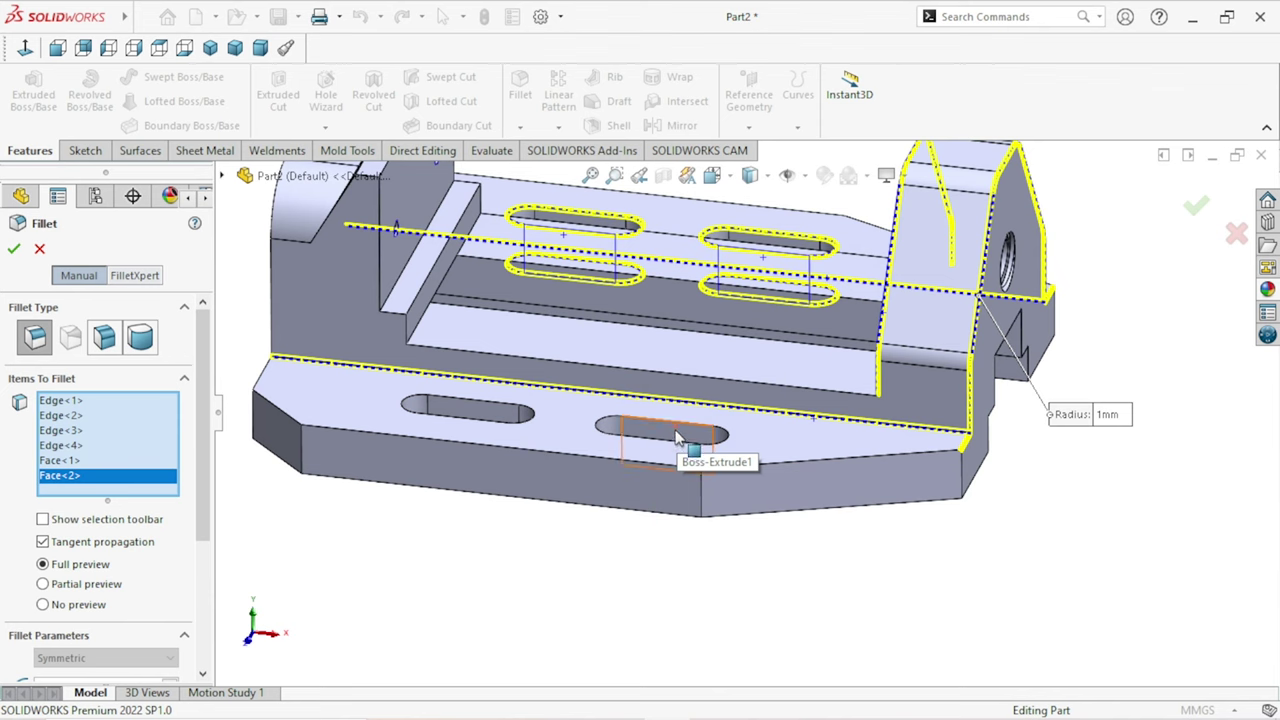
{"action": "left_click", "coordinate": [676, 437]}
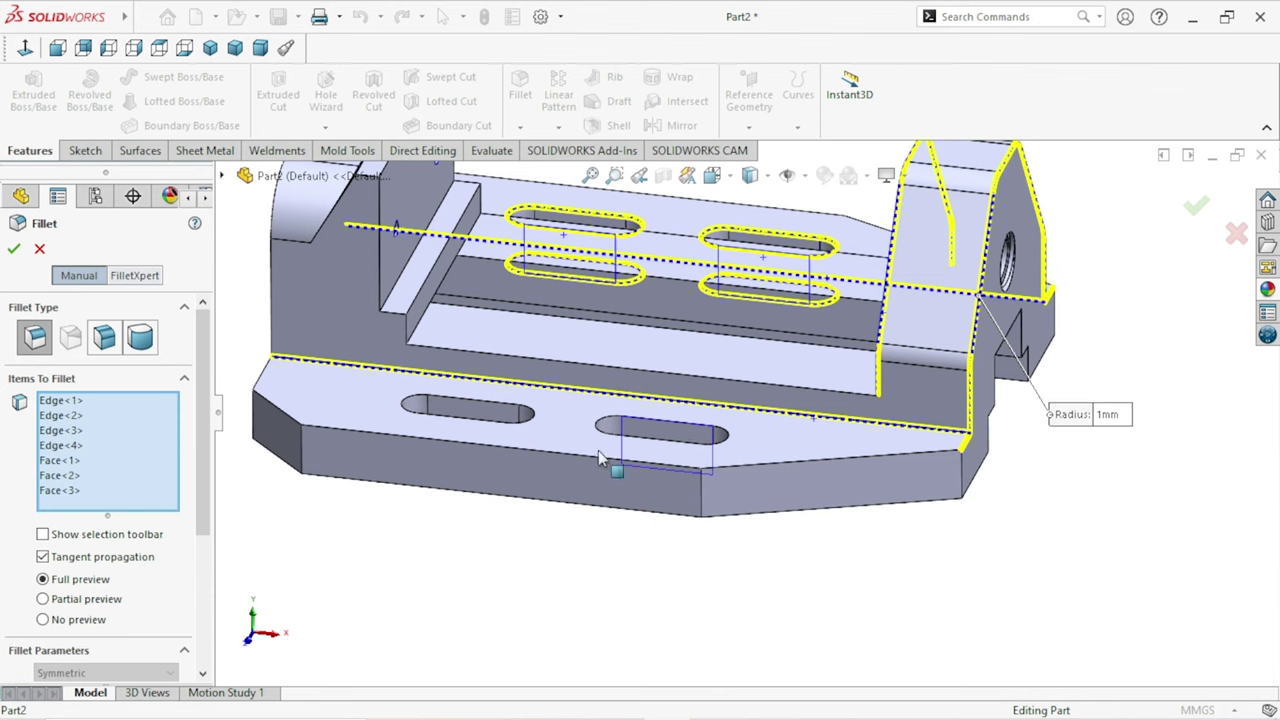
{"action": "left_click", "coordinate": [479, 423]}
{"action": "scroll", "coordinate": [529, 443], "scroll_direction": "up", "scroll_amount": 3}
{"action": "mouse_move", "coordinate": [529, 443]}
{"action": "middle_mouse_down"}
{"action": "mouse_move", "coordinate": [875, 307]}
{"action": "mouse_move", "coordinate": [863, 286]}
{"action": "middle_mouse_up"}
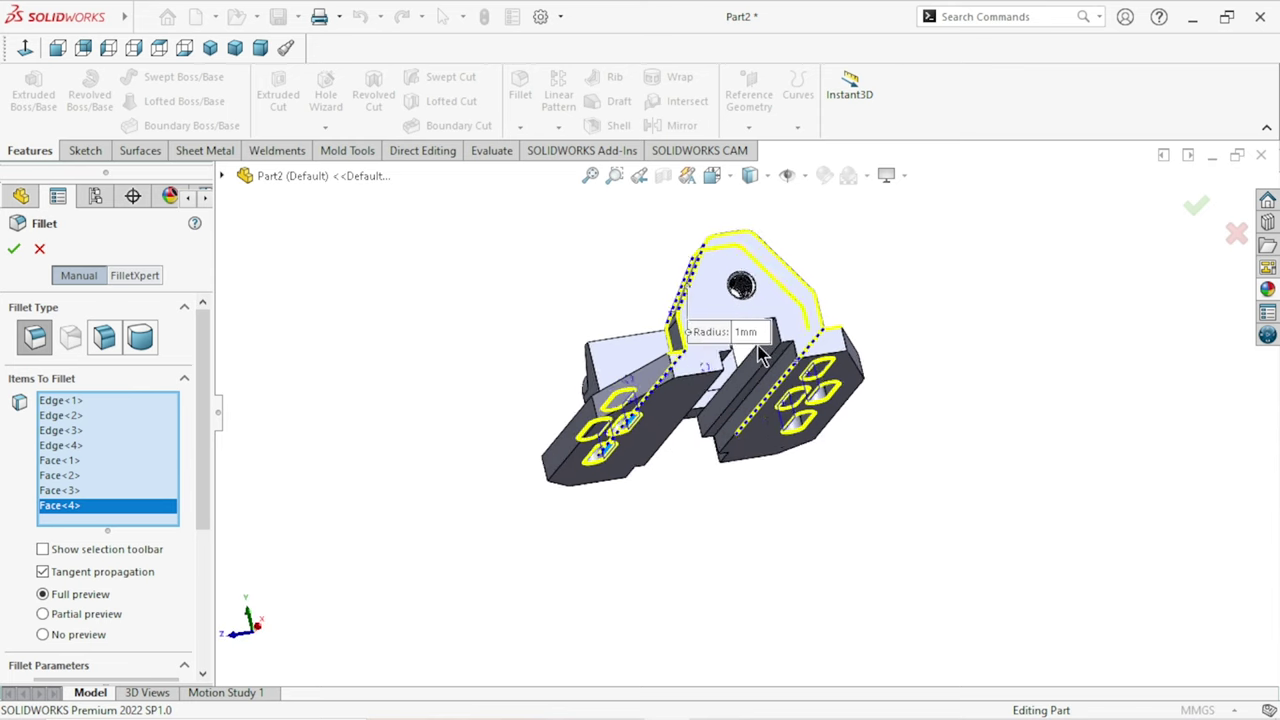
{"action": "scroll", "coordinate": [727, 373], "scroll_direction": "down", "scroll_amount": 5}
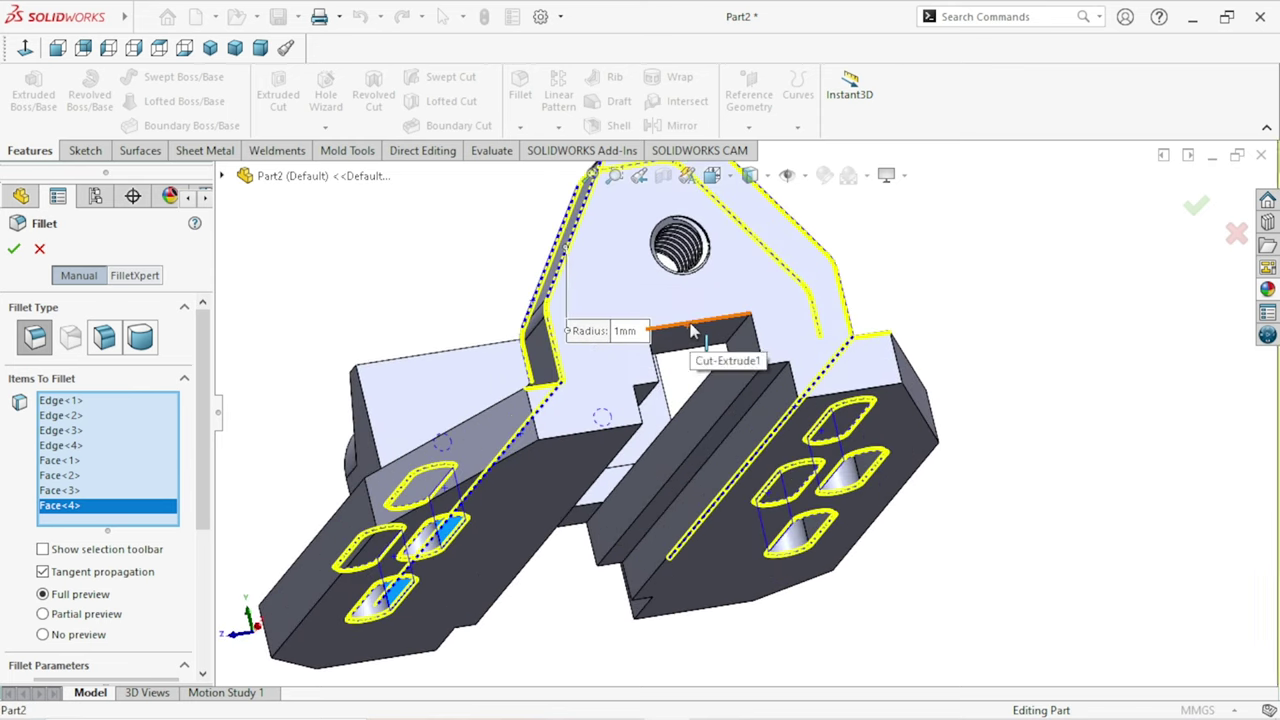
Add a cut edge, remove the wrongly added edge, and add an edge near the right end.
{"action": "left_click", "coordinate": [693, 332]}
{"action": "scroll", "coordinate": [763, 395], "scroll_direction": "down", "scroll_amount": 5}
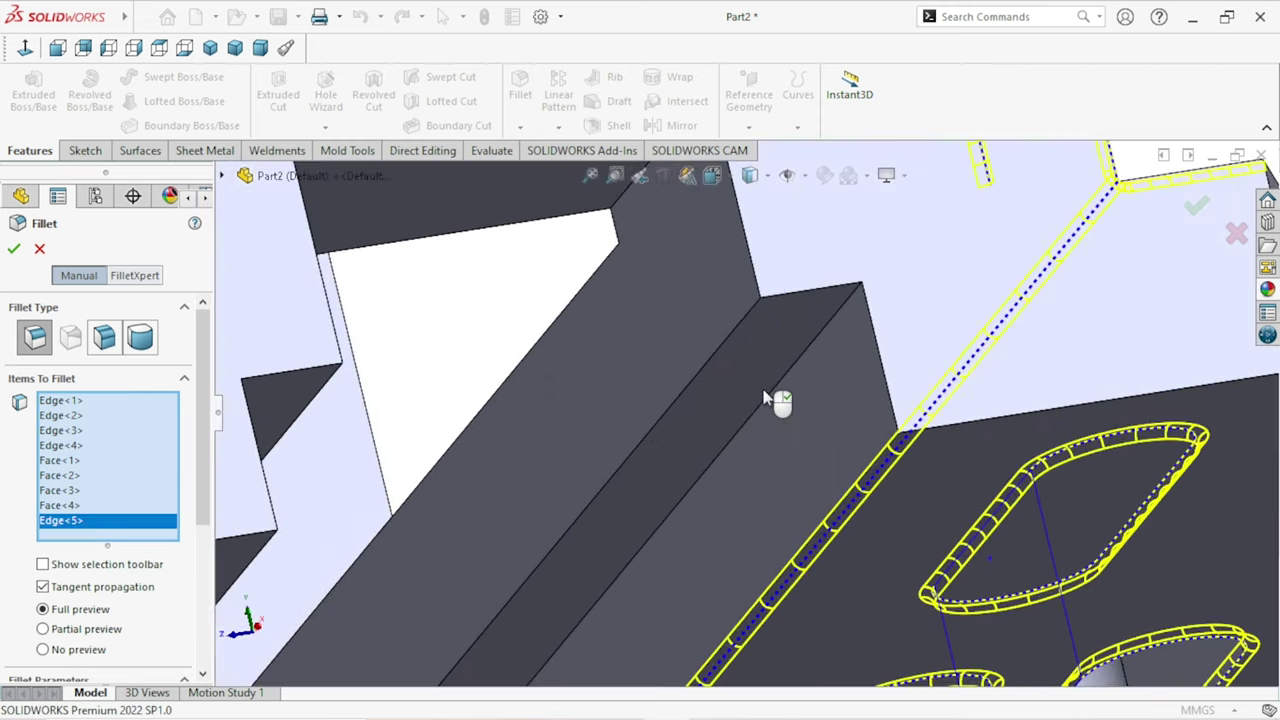
{"action": "scroll", "coordinate": [728, 336], "scroll_direction": "up", "scroll_amount": 3}
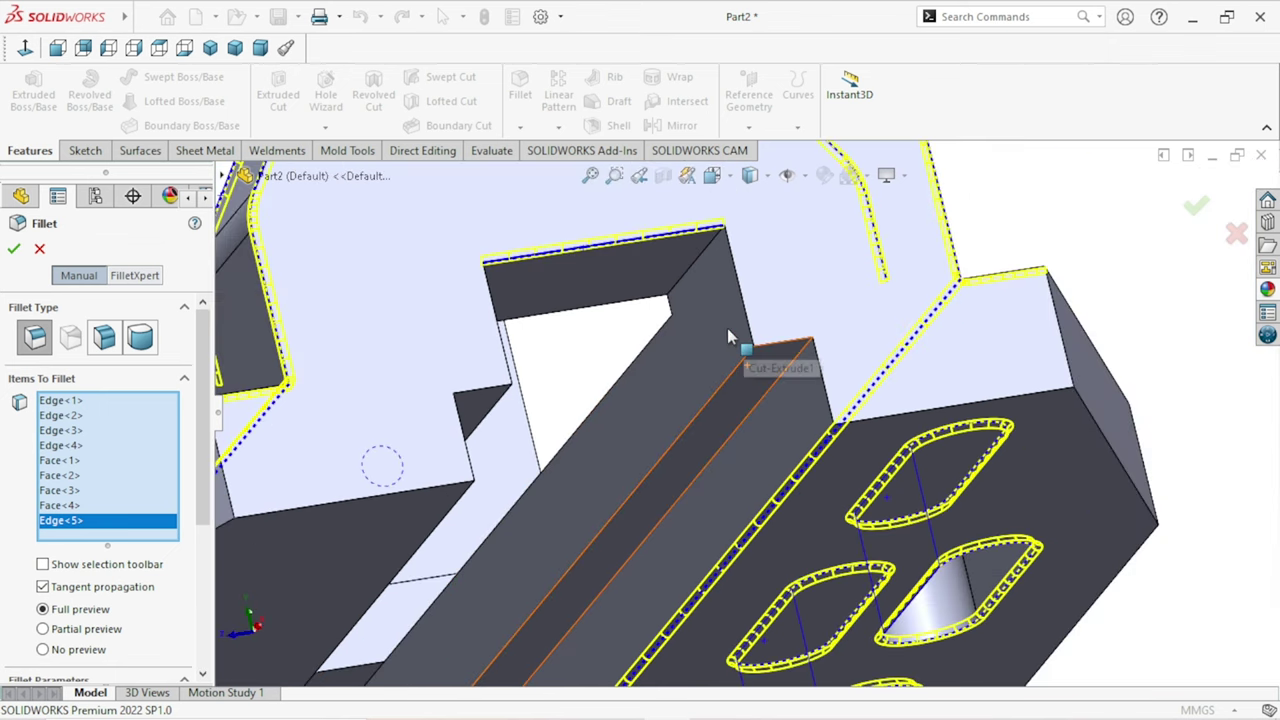
{"action": "left_click", "coordinate": [643, 247]}
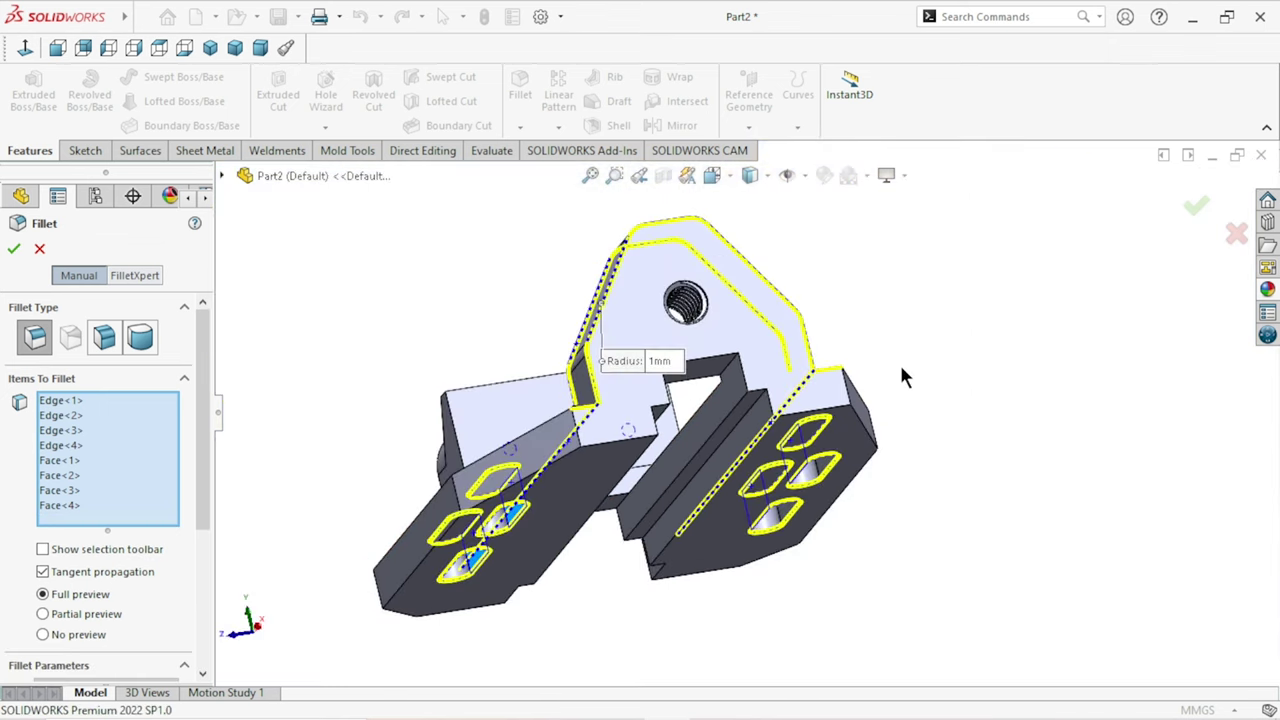
{"action": "middle_click_drag", "start_coordinate": [900, 364], "coordinate": [943, 337]}
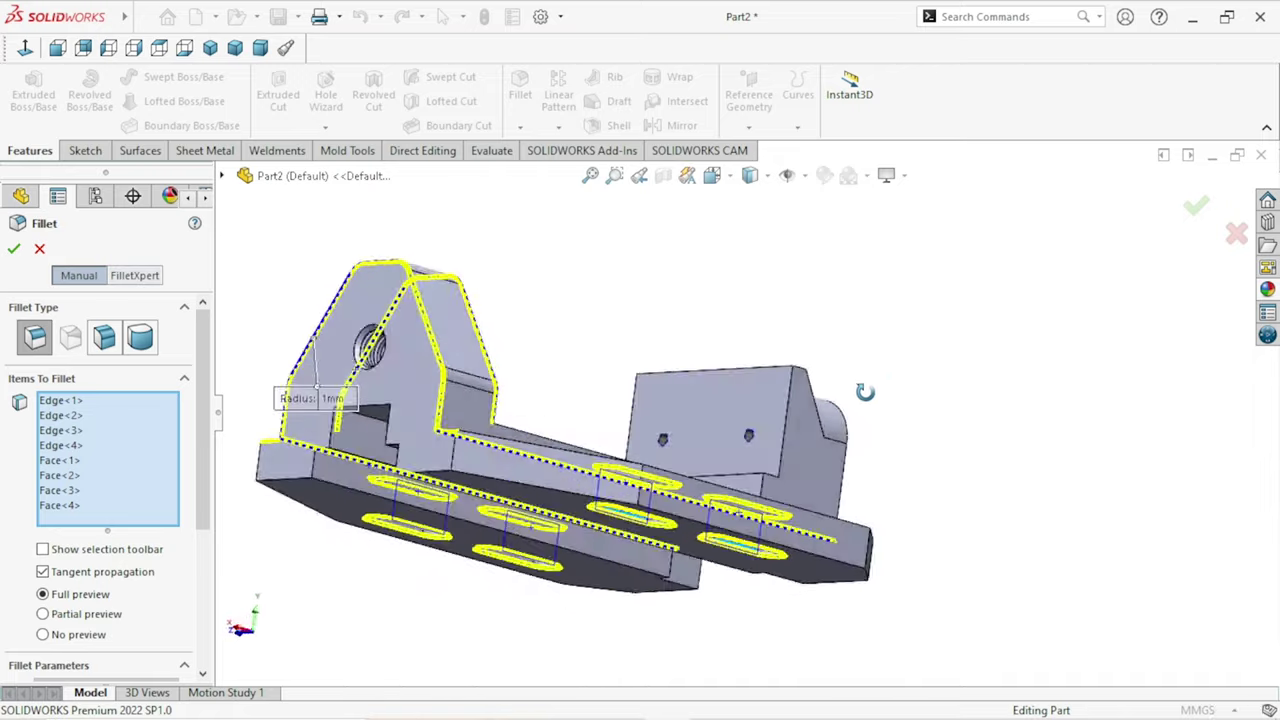
{"action": "middle_click_drag", "start_coordinate": [800, 482], "coordinate": [770, 510]}
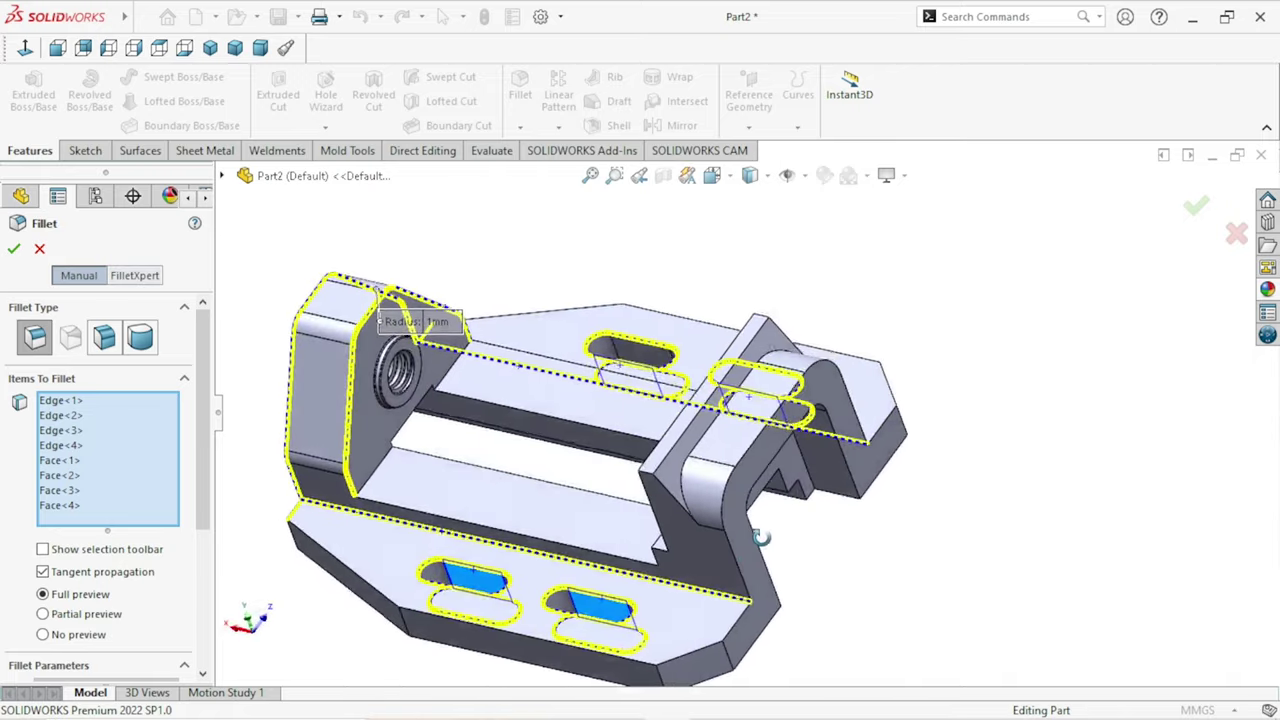
{"action": "middle_click_drag", "start_coordinate": [770, 510], "coordinate": [810, 370]}
{"action": "scroll", "coordinate": [825, 340], "scroll_direction": "down", "scroll_amount": 3}
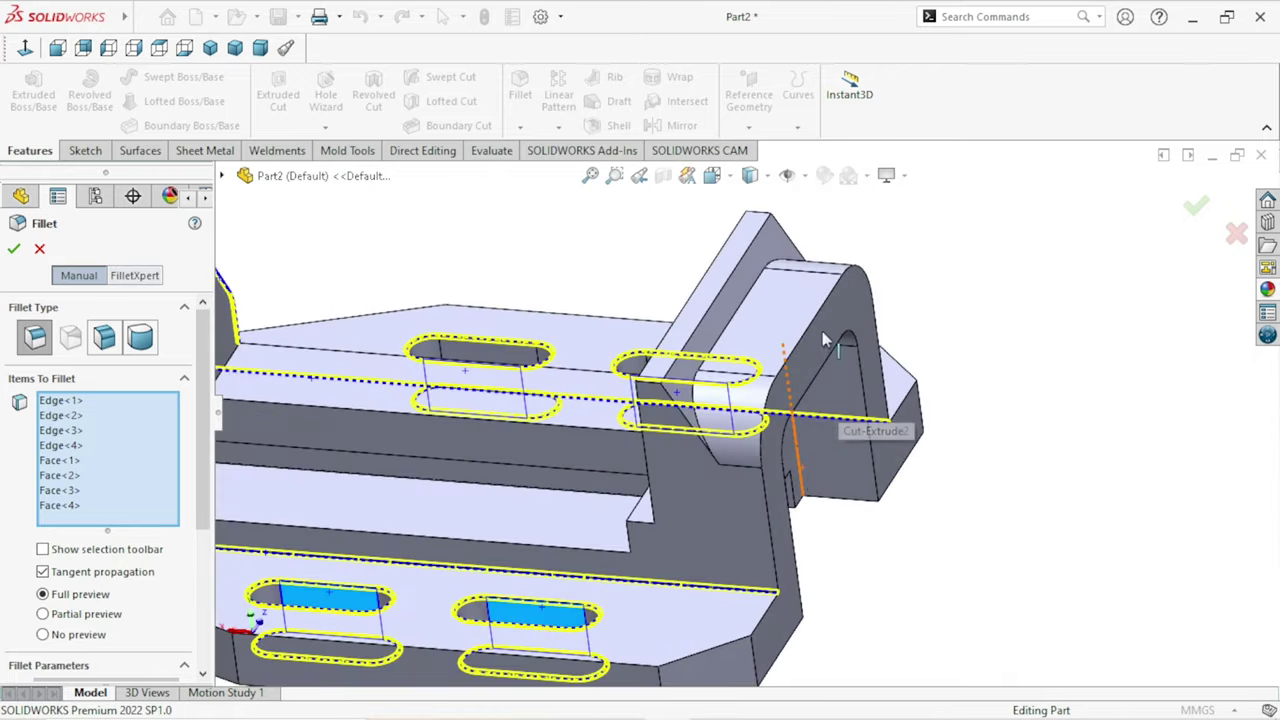
{"action": "left_click", "coordinate": [806, 340]}
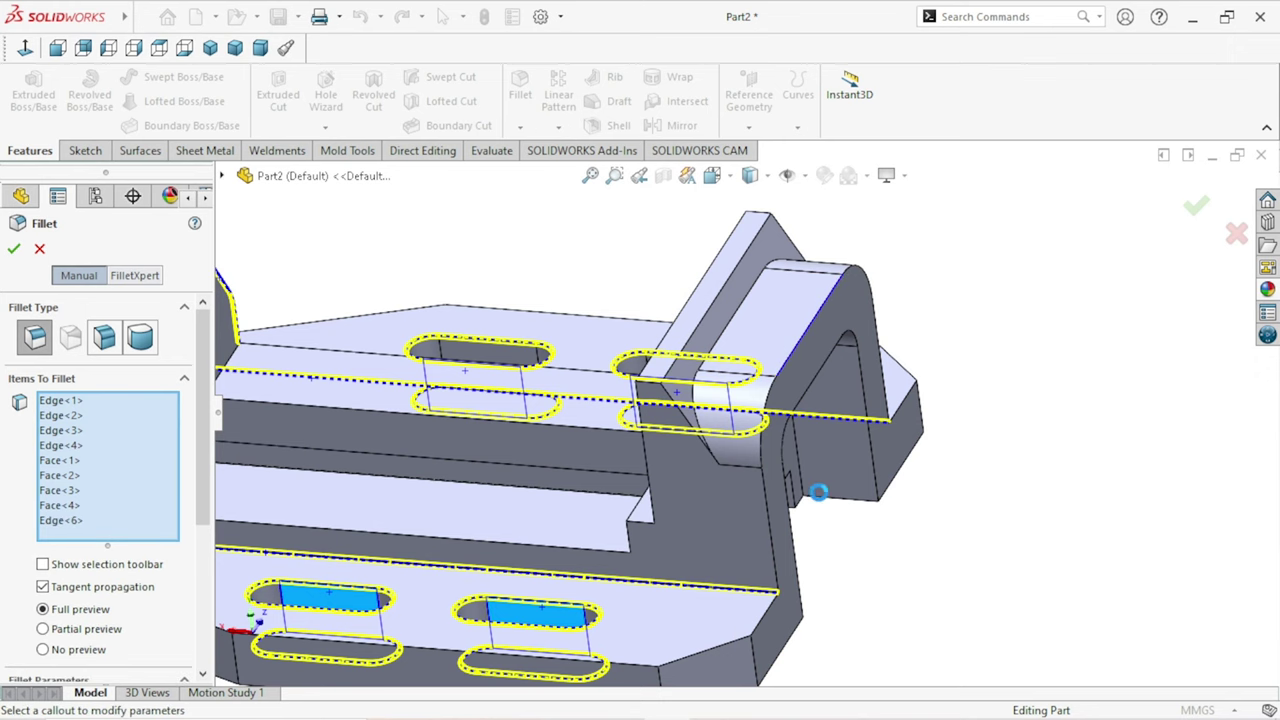
{"action": "scroll", "coordinate": [820, 500], "scroll_direction": "up", "scroll_amount": 5}
{"action": "mouse_move", "coordinate": [866, 503]}
{"action": "middle_mouse_down"}
{"action": "mouse_move", "coordinate": [883, 446]}
{"action": "mouse_move", "coordinate": [837, 437]}
{"action": "mouse_move", "coordinate": [830, 370]}
{"action": "middle_mouse_up"}
{"action": "scroll", "coordinate": [651, 335], "scroll_direction": "down", "scroll_amount": 3}
{"action": "scroll", "coordinate": [620, 290], "scroll_direction": "down", "scroll_amount": 3}
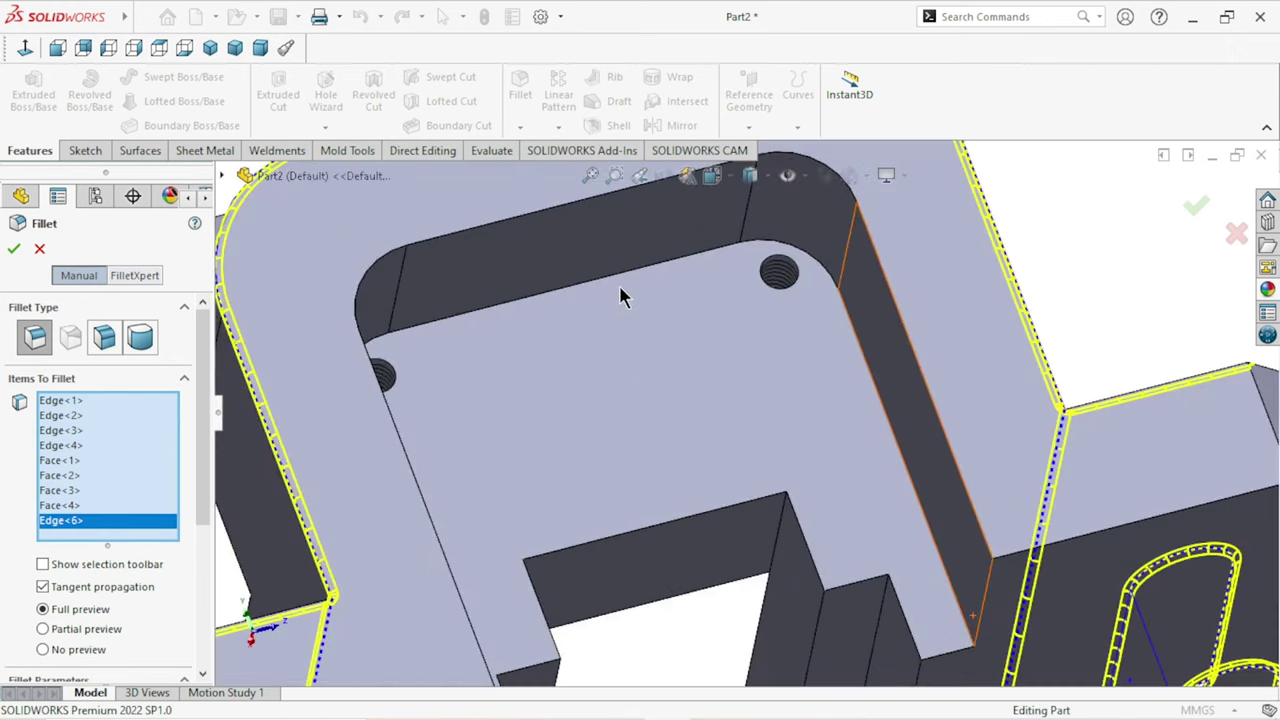
Add two inner recess edges and apply the 1 mm fillet.
{"action": "left_click", "coordinate": [620, 281]}
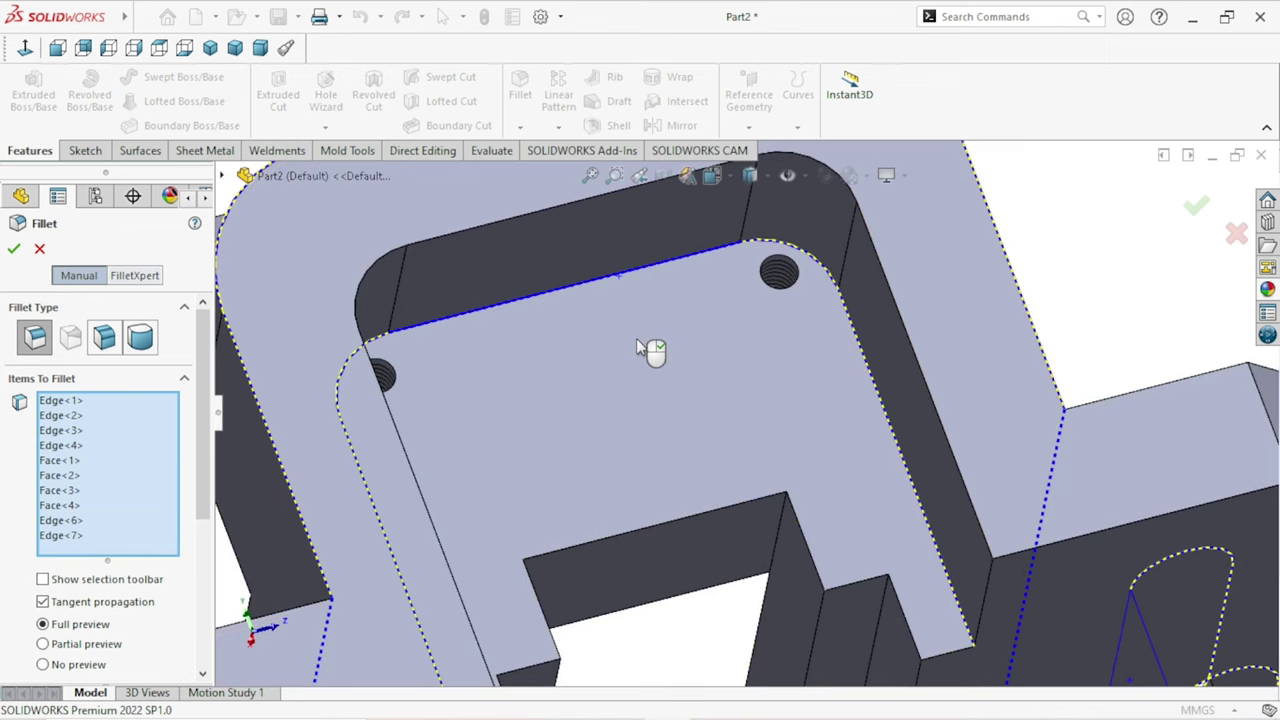
{"action": "scroll", "coordinate": [671, 390], "scroll_direction": "up", "scroll_amount": 5}
{"action": "scroll", "coordinate": [765, 438], "scroll_direction": "up", "scroll_amount": 4}
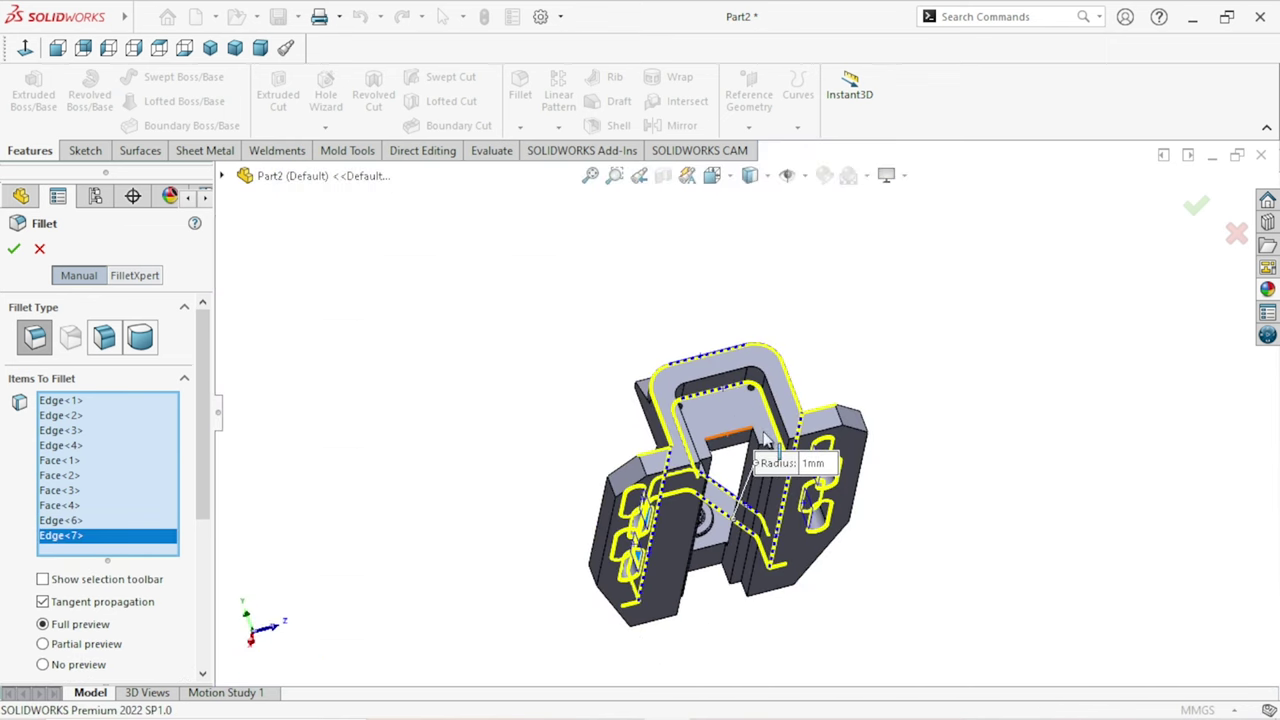
{"action": "left_click", "coordinate": [713, 386]}
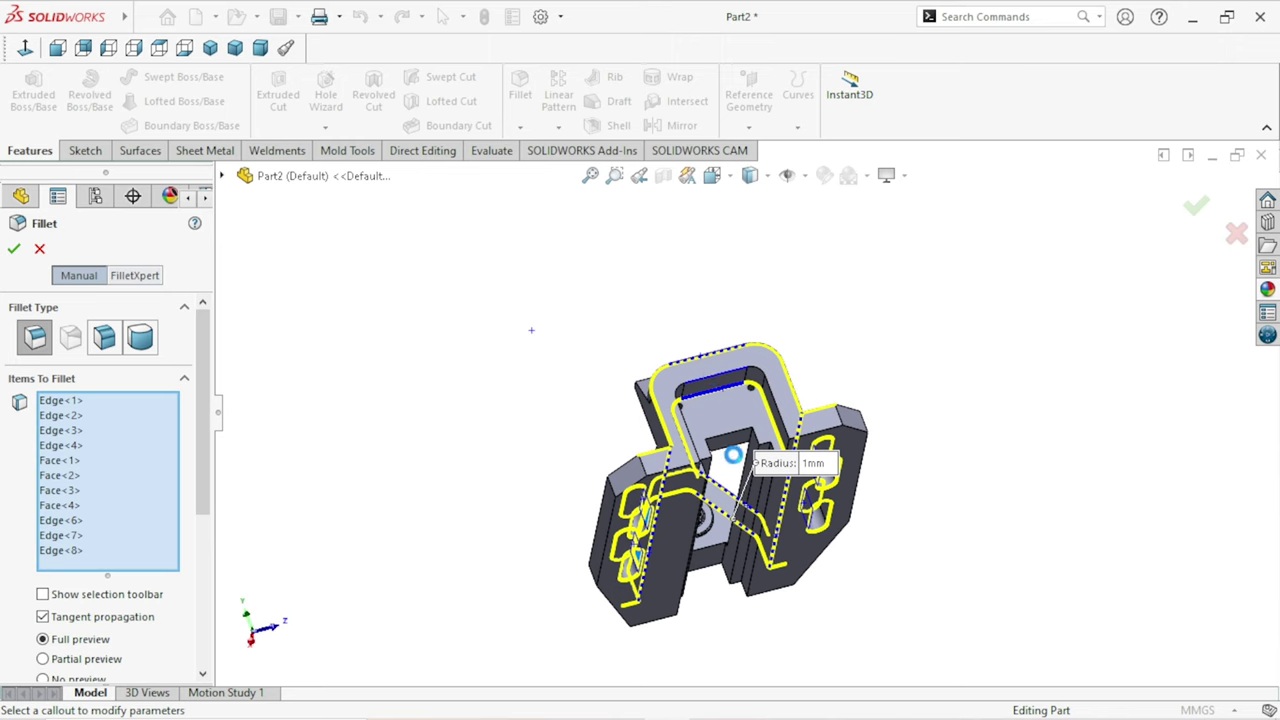
{"action": "scroll", "coordinate": [760, 456], "scroll_direction": "down", "scroll_amount": 2}
{"action": "scroll", "coordinate": [800, 458], "scroll_direction": "down", "scroll_amount": 2}
{"action": "scroll", "coordinate": [818, 456], "scroll_direction": "up", "scroll_amount": 1}
{"action": "mouse_move", "coordinate": [818, 456]}
{"action": "middle_mouse_down"}
{"action": "mouse_move", "coordinate": [941, 387]}
{"action": "mouse_move", "coordinate": [884, 494]}
{"action": "mouse_move", "coordinate": [699, 500]}
{"action": "mouse_move", "coordinate": [738, 532]}
{"action": "mouse_move", "coordinate": [720, 505]}
{"action": "middle_mouse_up"}
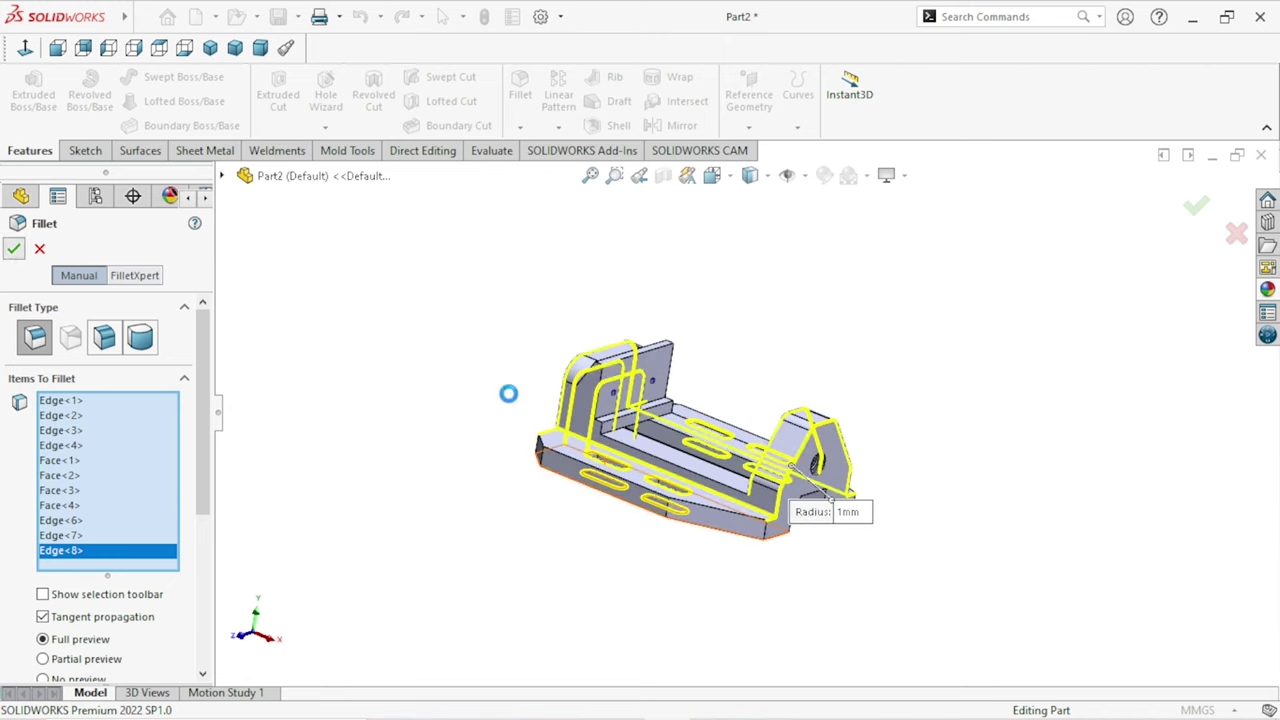
{"action": "key", "text": "Return"}
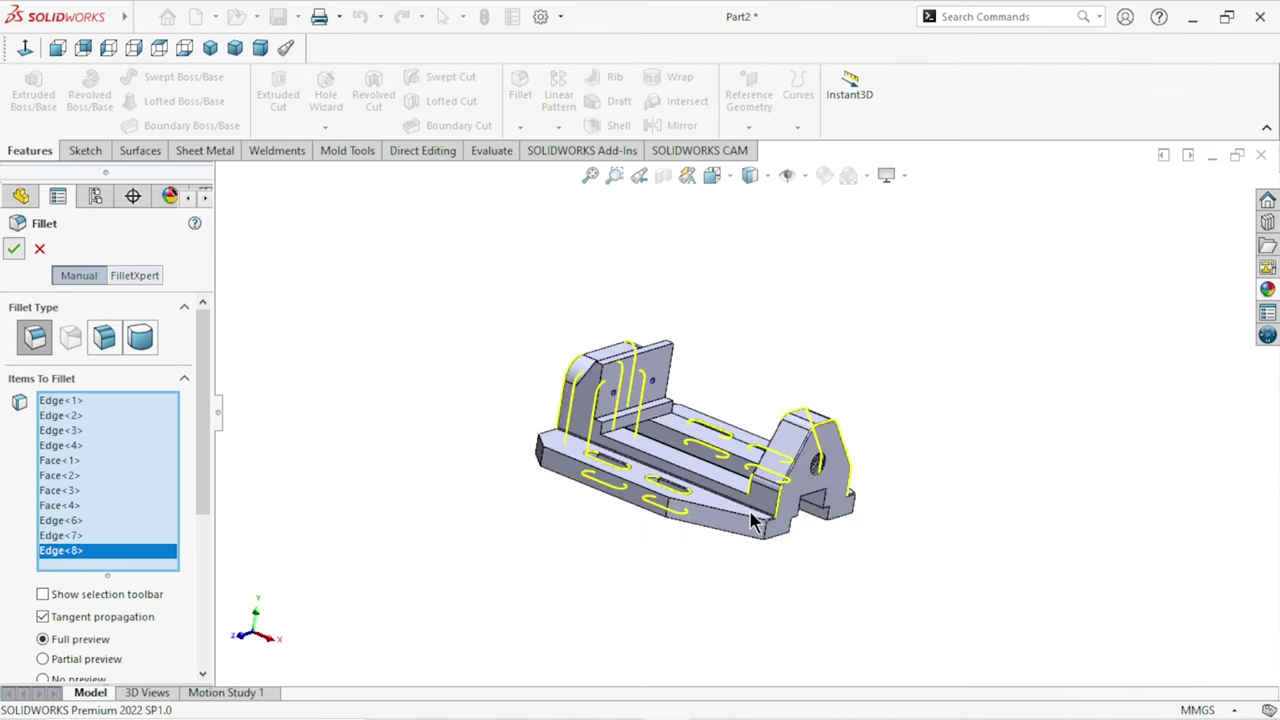
{"action": "mouse_move", "coordinate": [843, 288]}
{"action": "middle_mouse_down"}
{"action": "mouse_move", "coordinate": [653, 497]}
{"action": "mouse_move", "coordinate": [708, 440]}
{"action": "middle_mouse_up"}
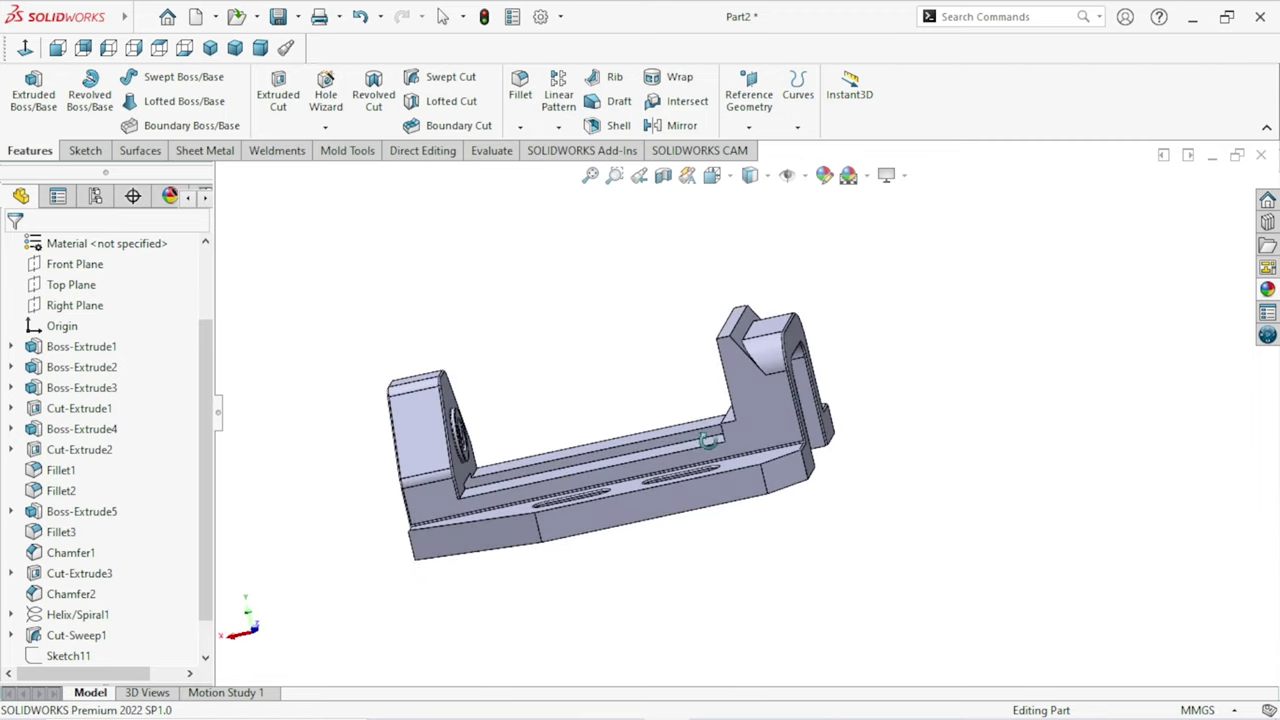
Inspect the filleted base and choose Chamfer from the Fillet flyout.
{"action": "mouse_move", "coordinate": [822, 390]}
{"action": "middle_mouse_down"}
{"action": "mouse_move", "coordinate": [829, 440]}
{"action": "mouse_move", "coordinate": [858, 316]}
{"action": "middle_mouse_up"}
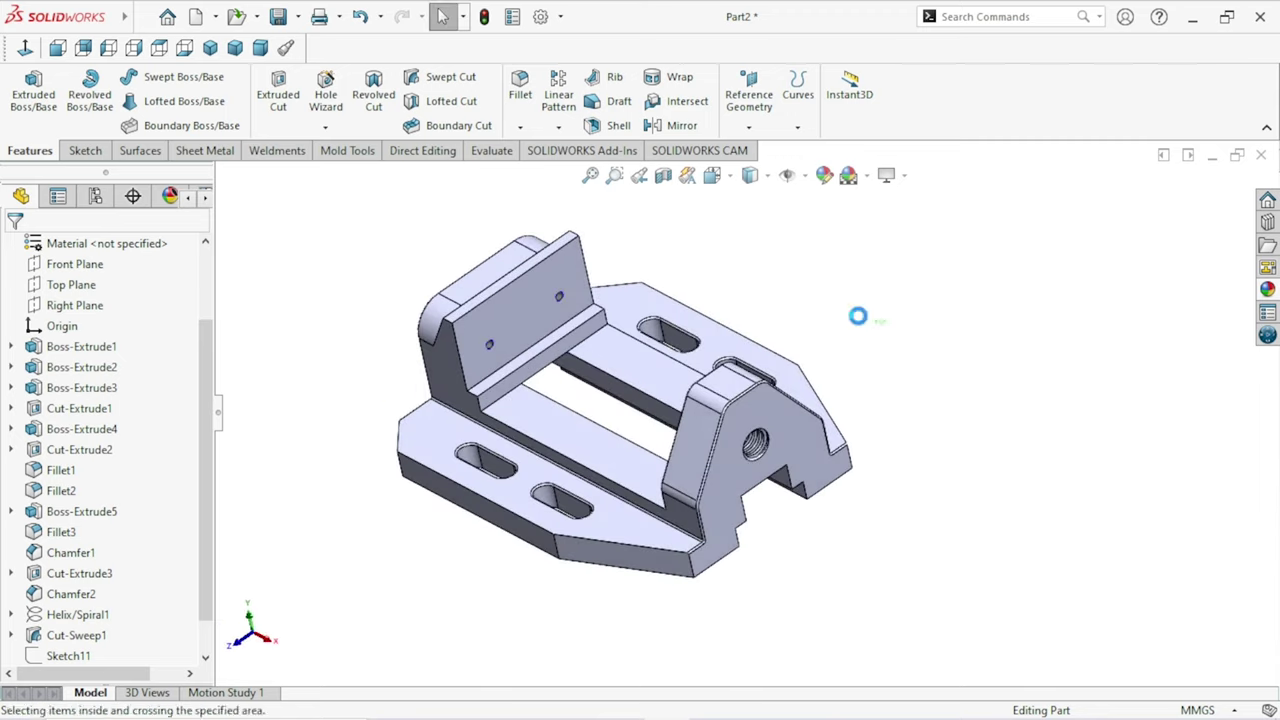
{"action": "left_click", "coordinate": [520, 128]}
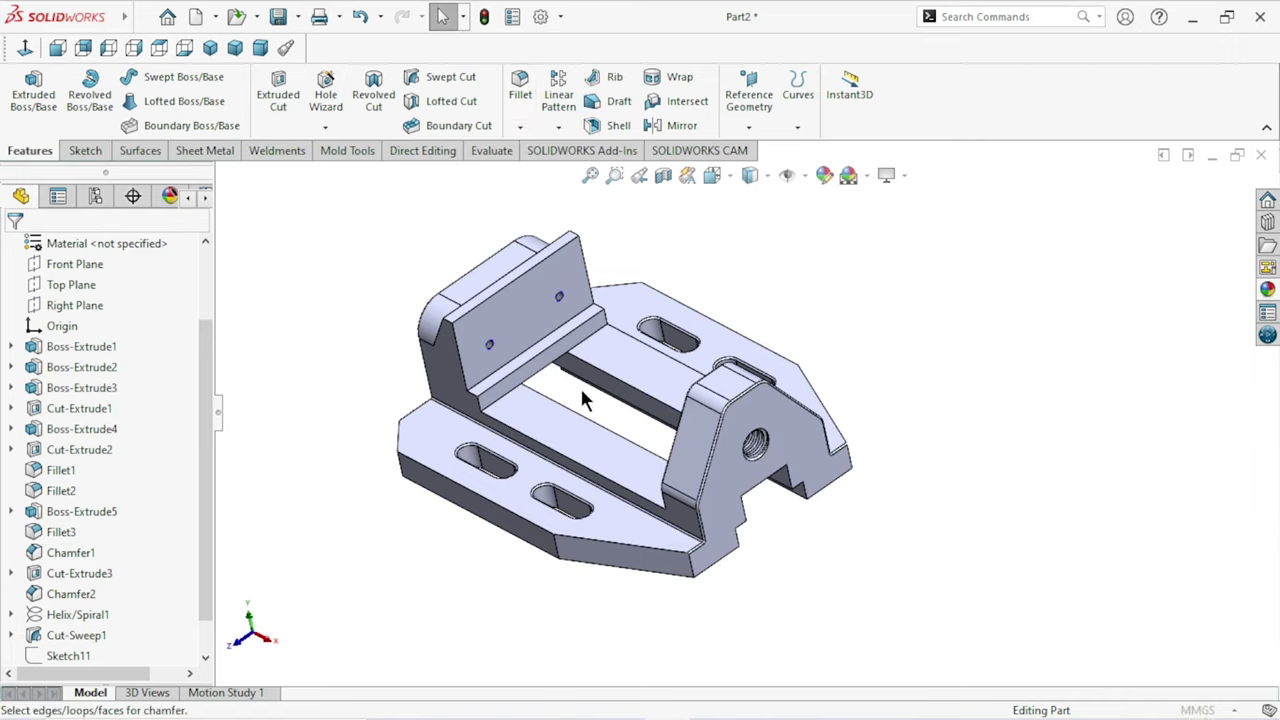
Pick the two lower front edges and the left end edge for the 1 mm × 45° chamfer.
{"action": "left_click", "coordinate": [88, 628]}
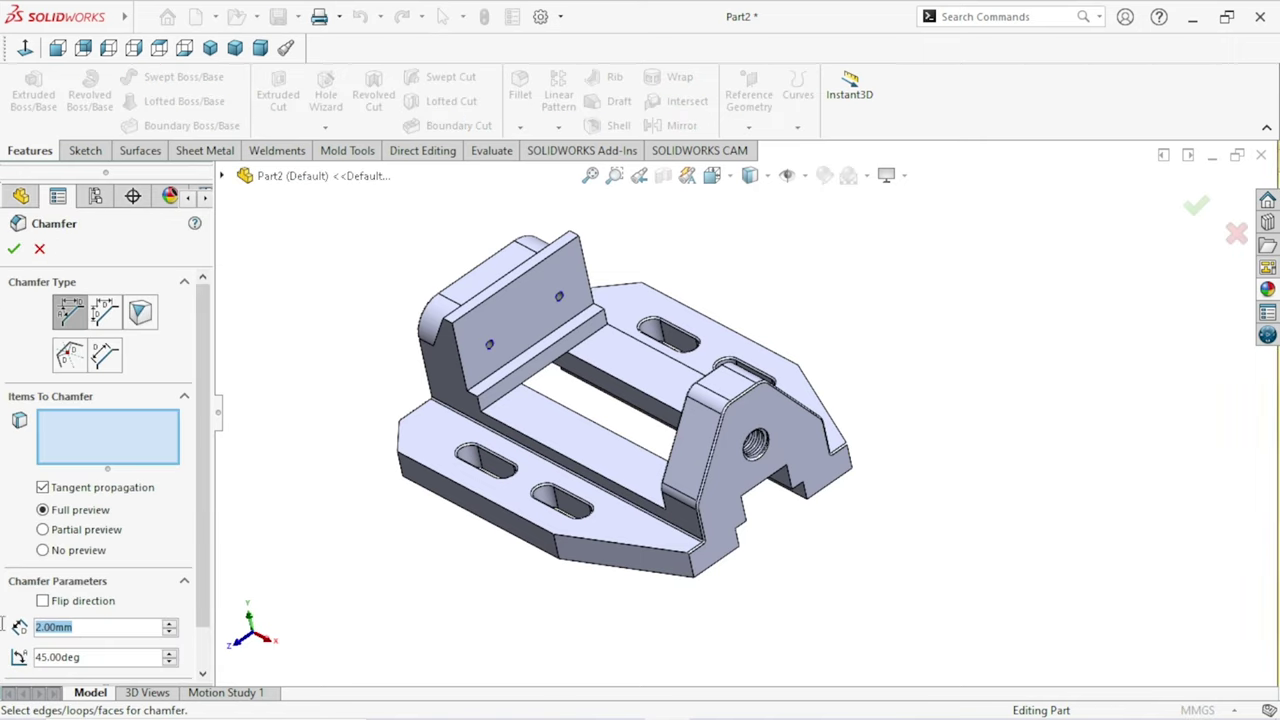
{"action": "scroll", "coordinate": [465, 540], "scroll_direction": "down", "scroll_amount": 3}
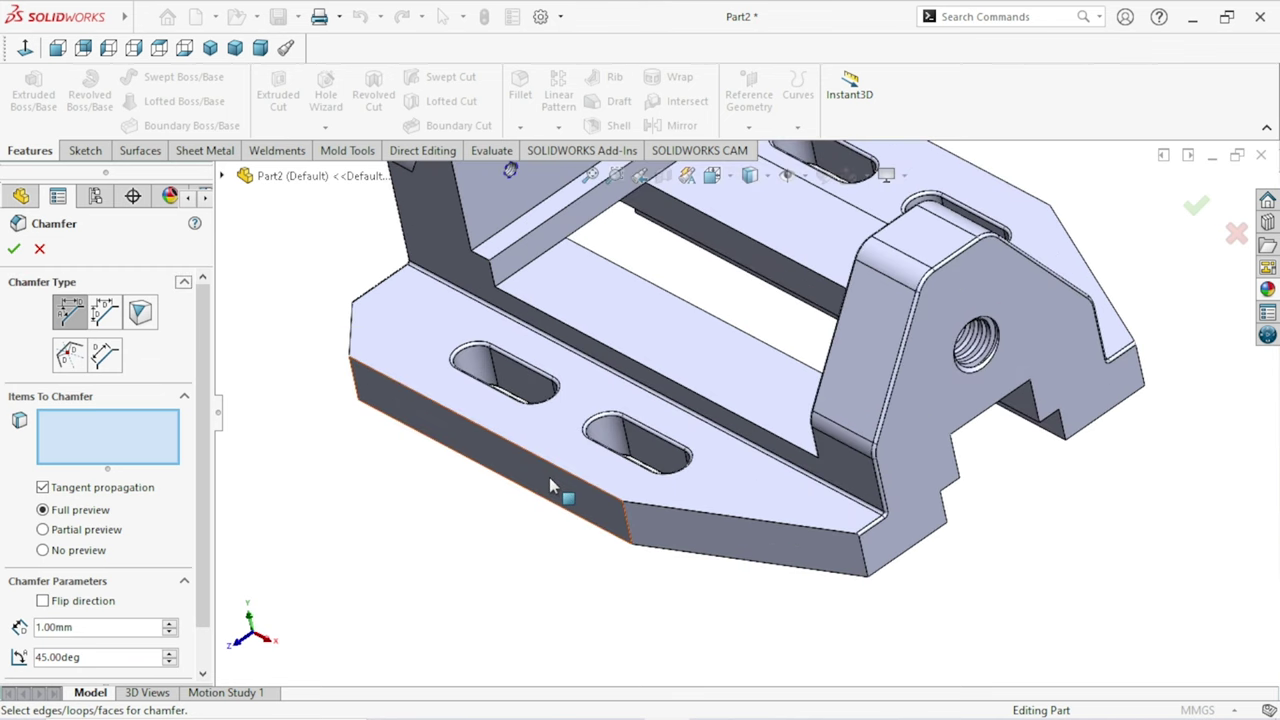
{"action": "left_click", "coordinate": [590, 487]}
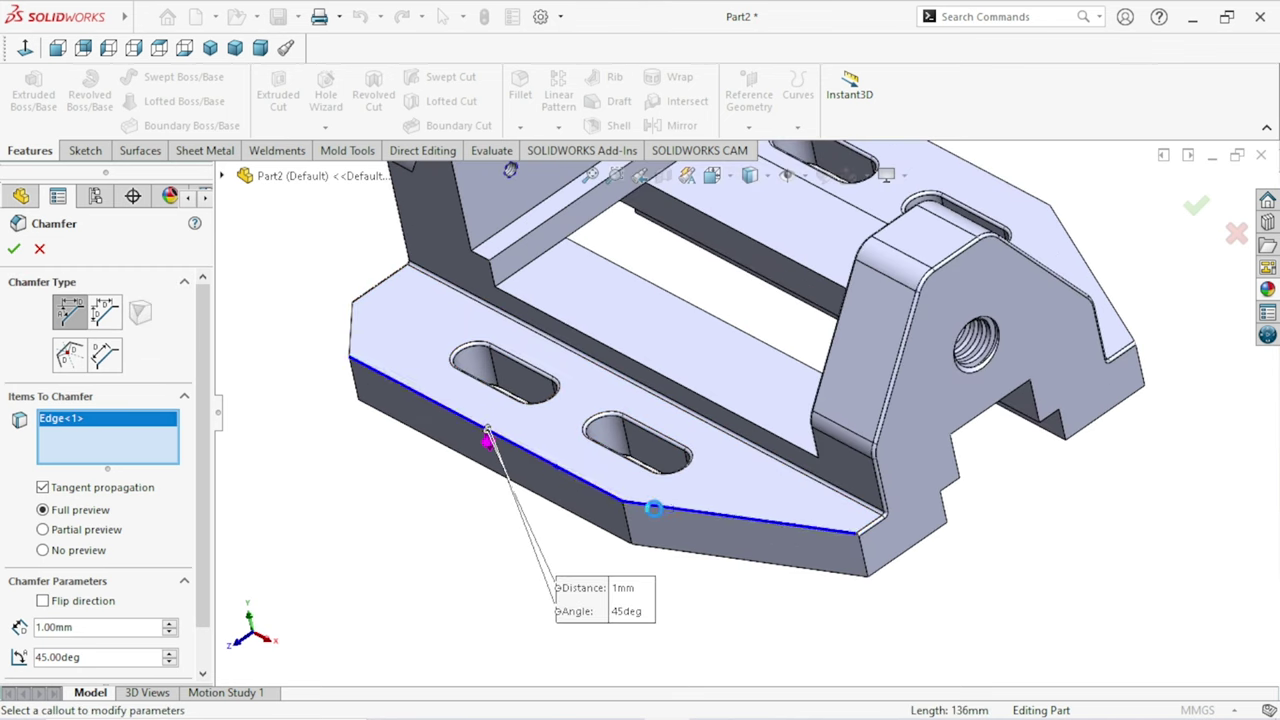
{"action": "left_click", "coordinate": [675, 517]}
{"action": "left_click", "coordinate": [353, 342]}
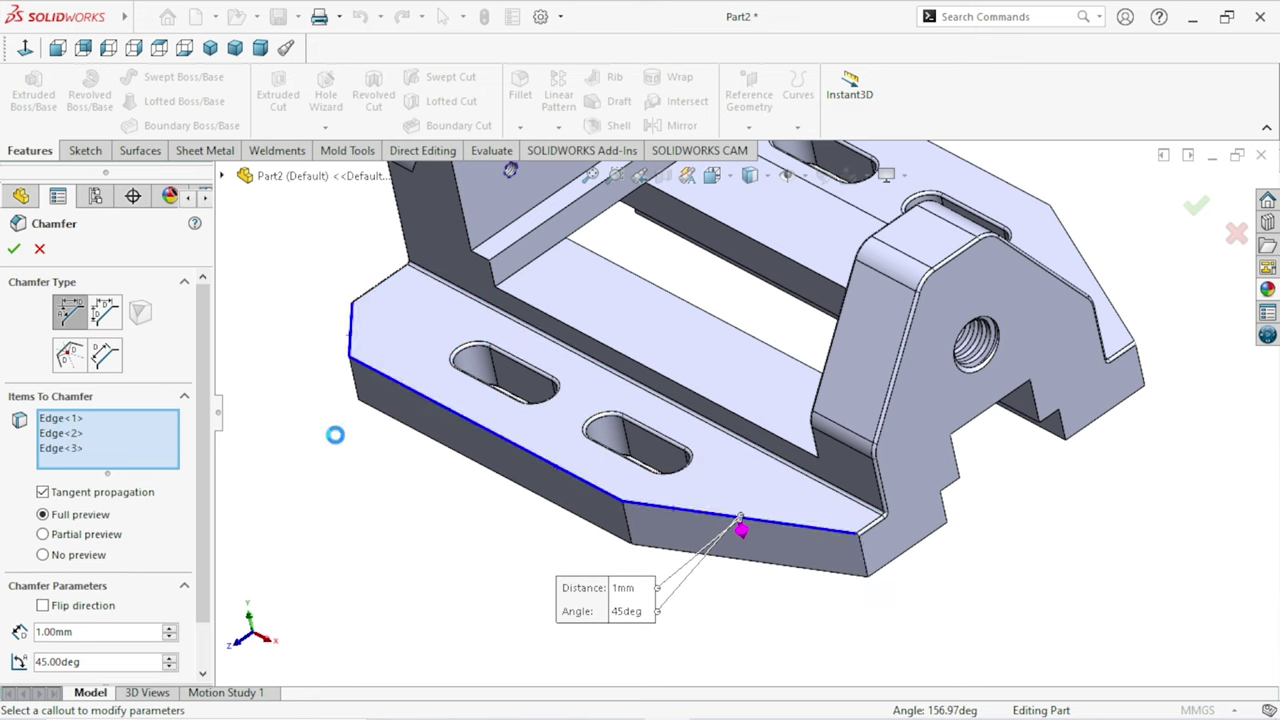
{"action": "middle_click_drag", "start_coordinate": [334, 428], "coordinate": [628, 482]}
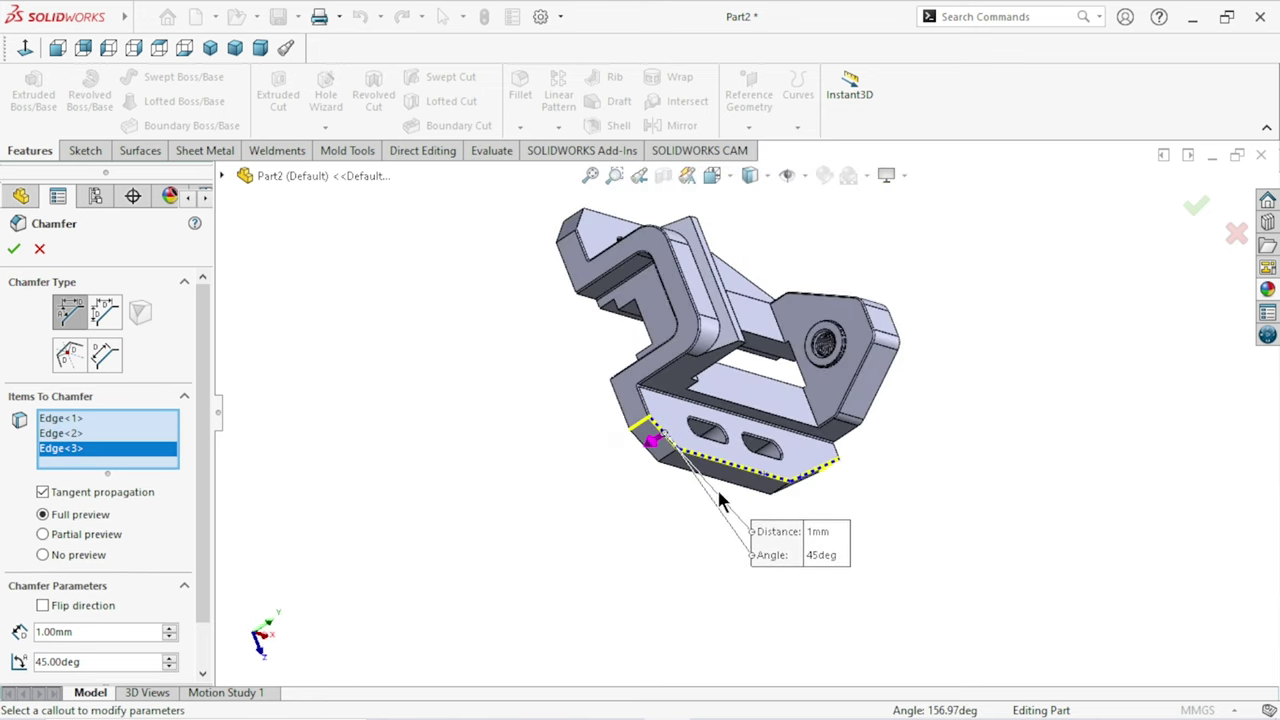
{"action": "mouse_move", "coordinate": [703, 497]}
{"action": "middle_mouse_down"}
{"action": "mouse_move", "coordinate": [558, 478]}
{"action": "mouse_move", "coordinate": [600, 549]}
{"action": "middle_mouse_up"}
{"action": "scroll", "coordinate": [672, 447], "scroll_direction": "down", "scroll_amount": 3}
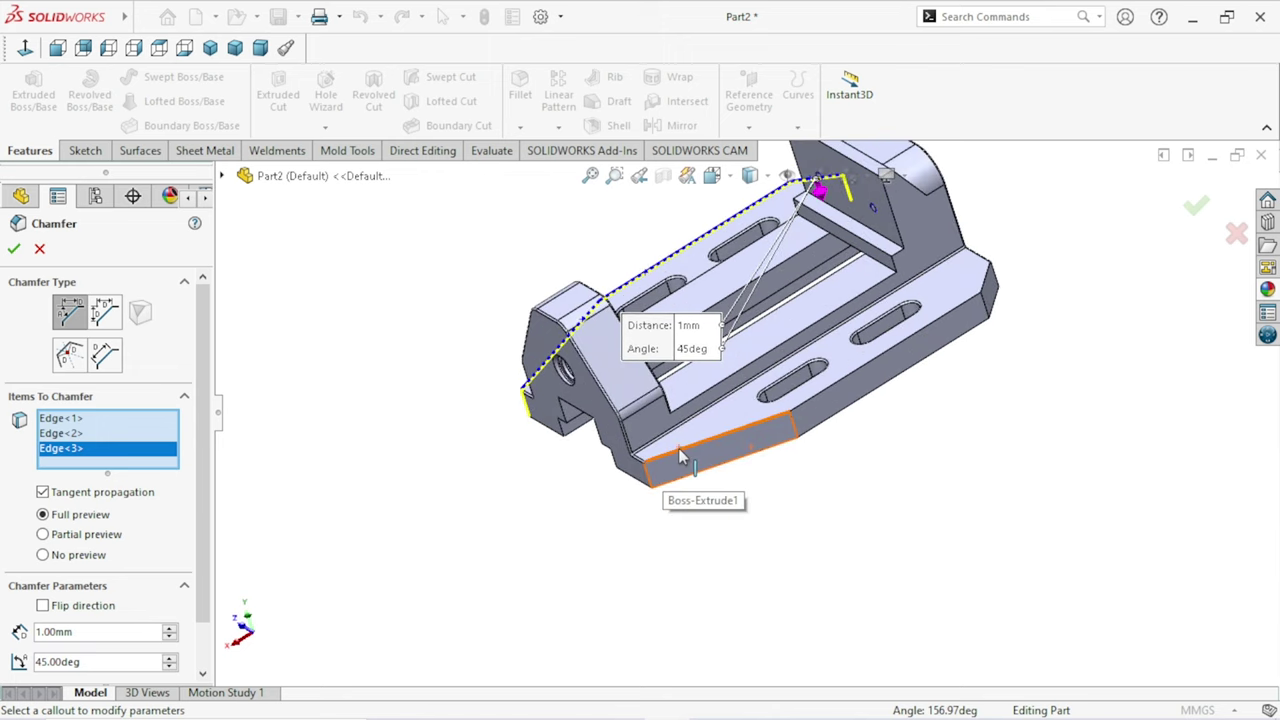
Add three lower edges on the far side, totalling six chamfered edges.
{"action": "left_click", "coordinate": [678, 452]}
{"action": "left_click", "coordinate": [847, 375]}
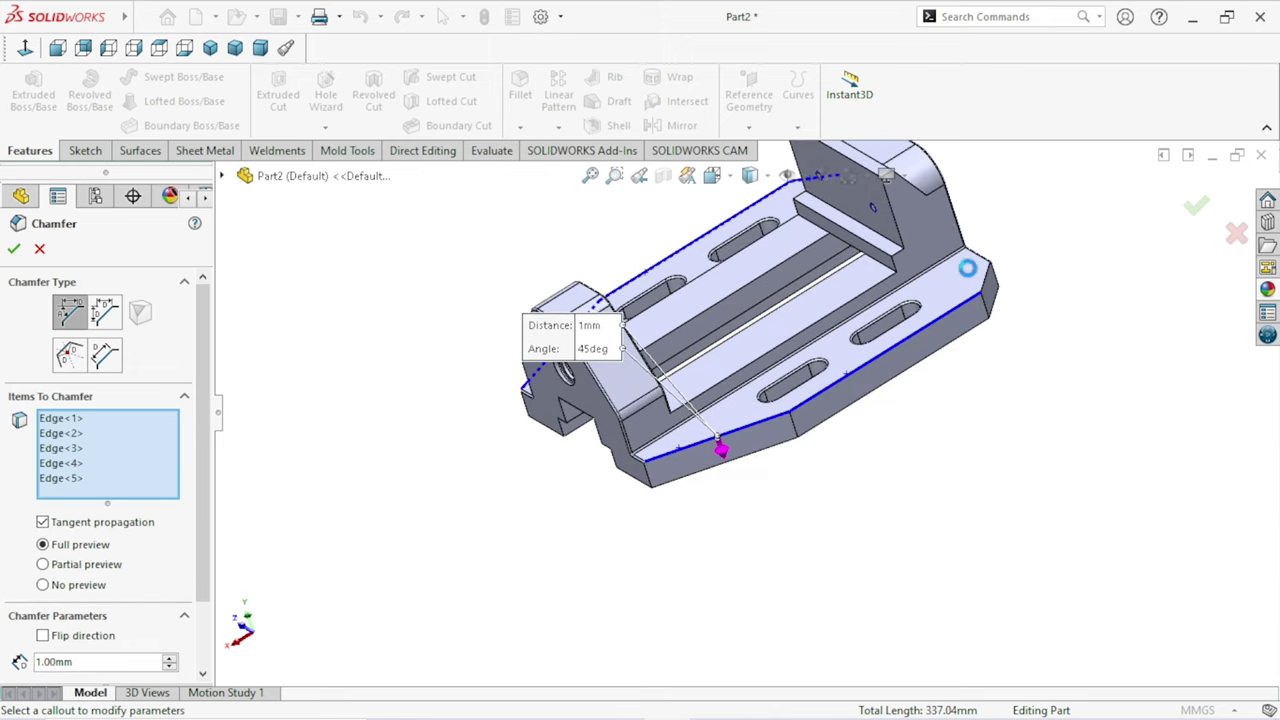
{"action": "left_click", "coordinate": [988, 282]}
{"action": "scroll", "coordinate": [886, 403], "scroll_direction": "up", "scroll_amount": 5}
{"action": "mouse_move", "coordinate": [814, 448]}
{"action": "middle_mouse_down"}
{"action": "mouse_move", "coordinate": [737, 429]}
{"action": "mouse_move", "coordinate": [794, 324]}
{"action": "middle_mouse_up"}
{"action": "scroll", "coordinate": [686, 388], "scroll_direction": "down", "scroll_amount": 2}
{"action": "scroll", "coordinate": [686, 388], "scroll_direction": "down", "scroll_amount": 2}
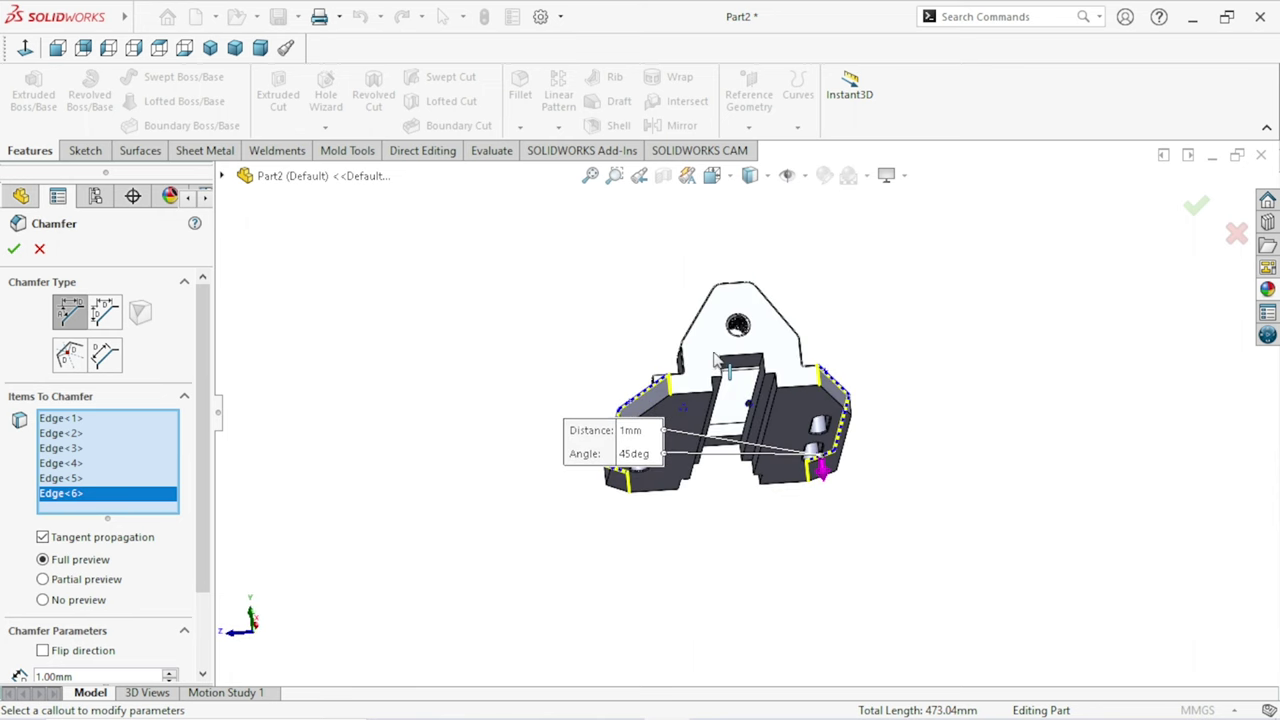
{"action": "scroll", "coordinate": [686, 388], "scroll_direction": "down", "scroll_amount": 2}
{"action": "scroll", "coordinate": [686, 388], "scroll_direction": "down", "scroll_amount": 3}
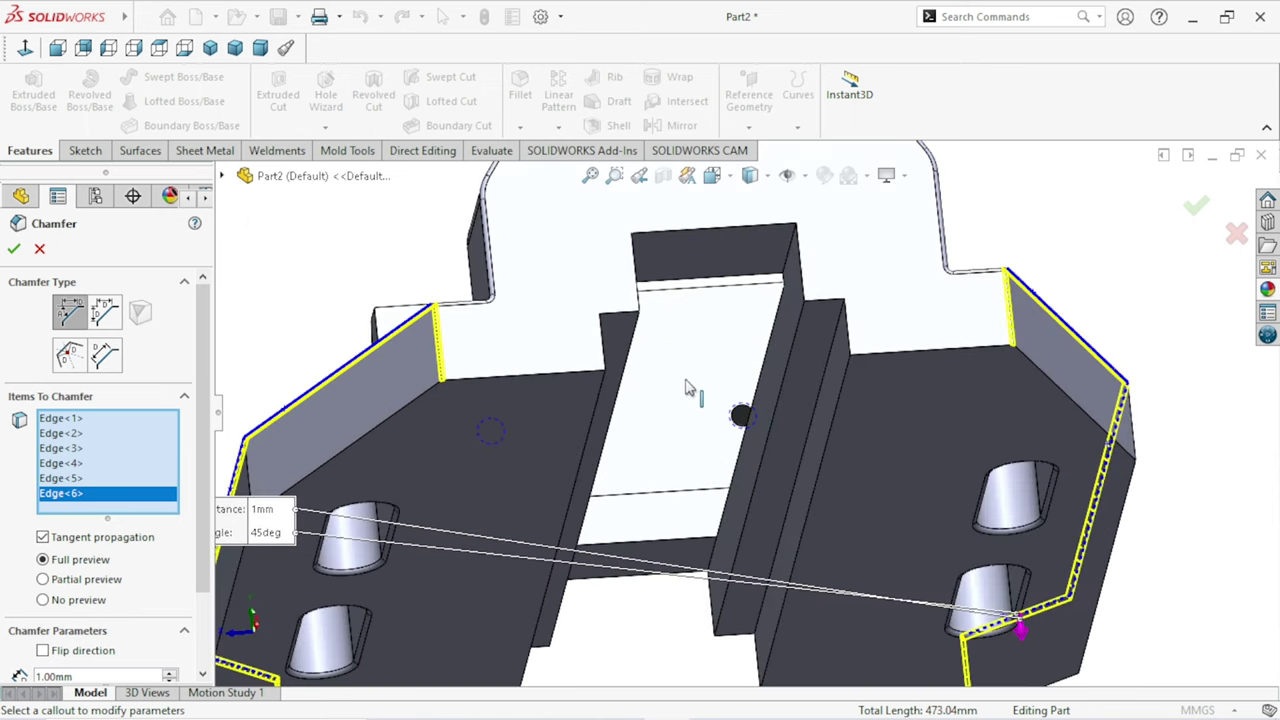
Add the slot and rib edges Edge<7>–Edge<14> to the 1 mm × 45° chamfer (617.9 mm total).
{"action": "left_click", "coordinate": [625, 315]}
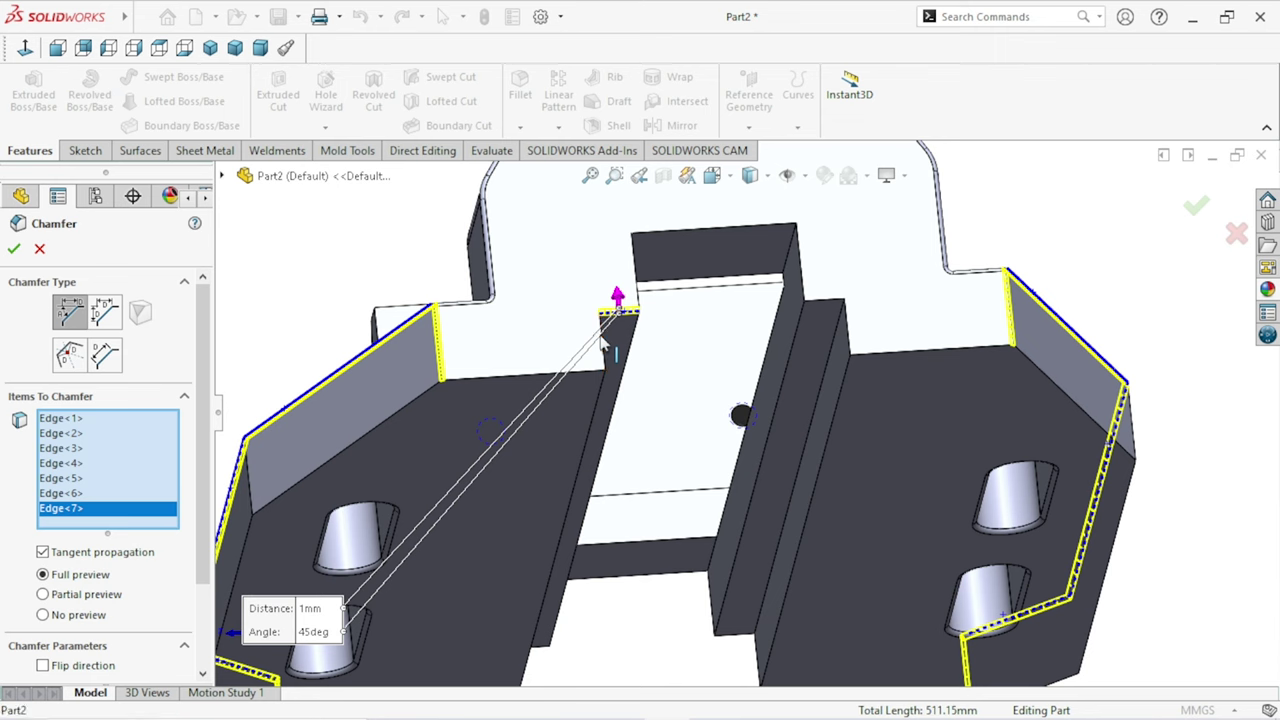
{"action": "left_click", "coordinate": [603, 343]}
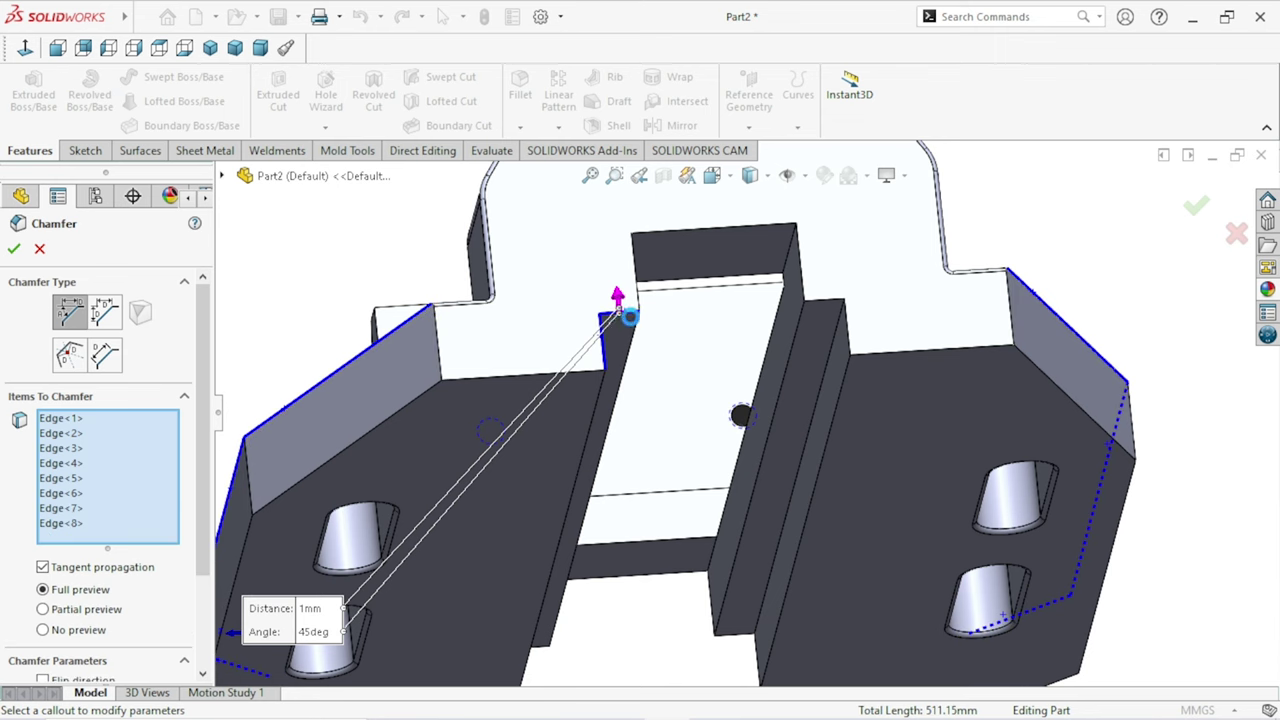
{"action": "left_click", "coordinate": [727, 234]}
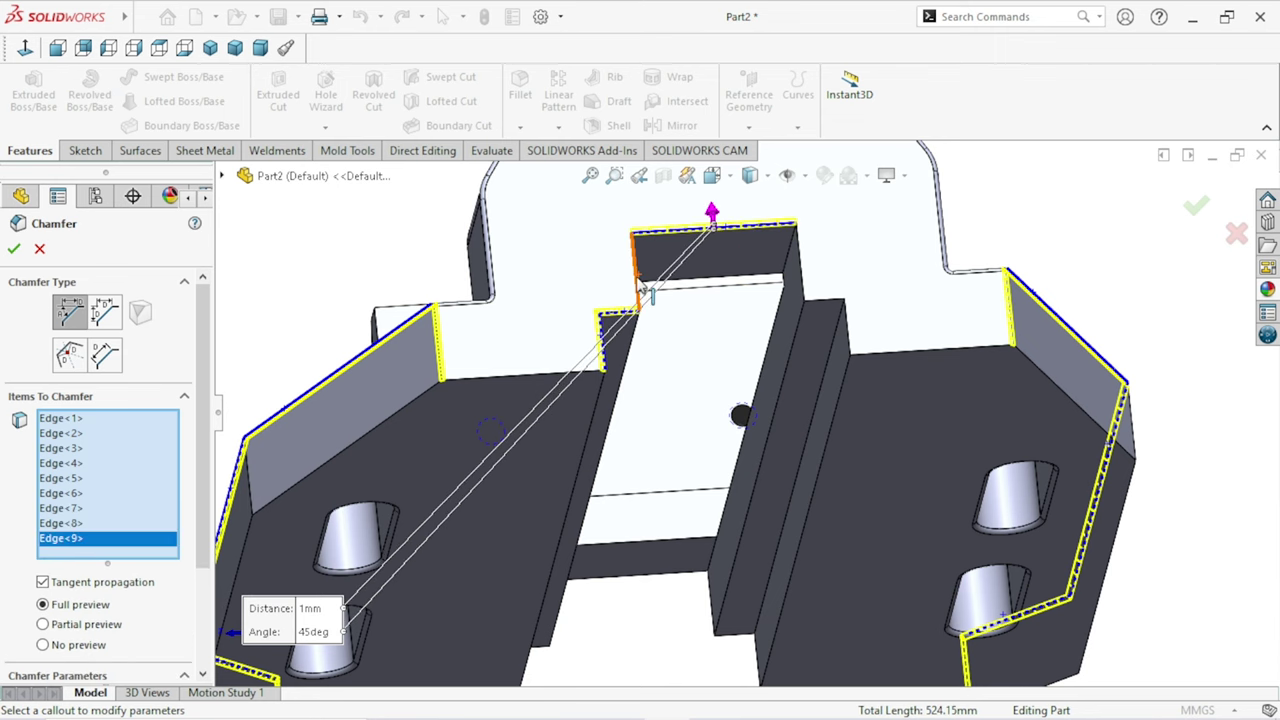
{"action": "left_click", "coordinate": [804, 278]}
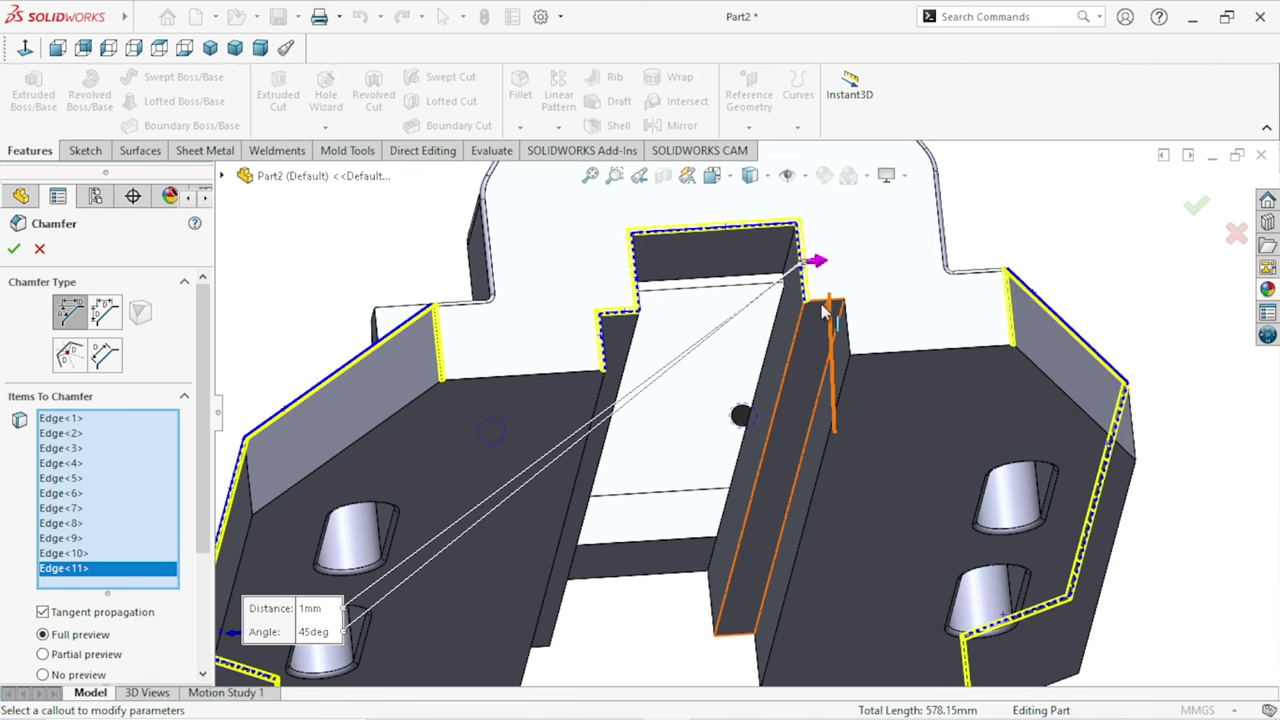
{"action": "left_click", "coordinate": [822, 311]}
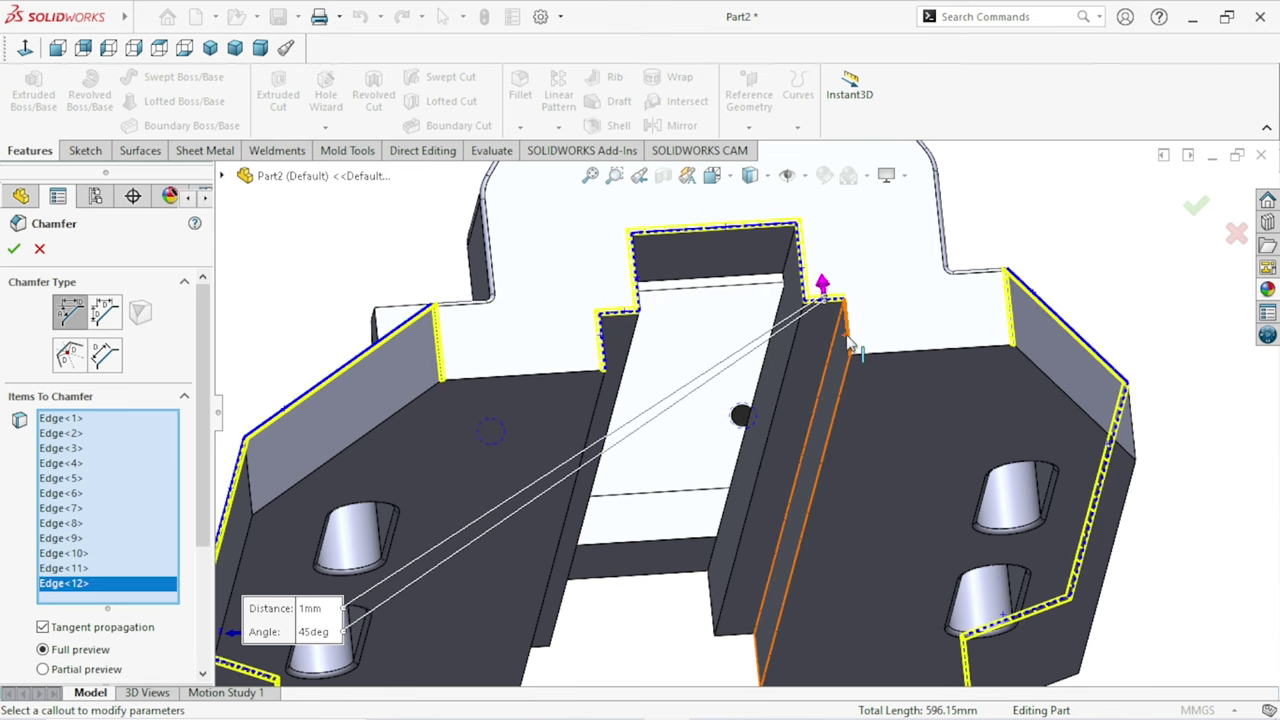
{"action": "left_click", "coordinate": [850, 343]}
{"action": "mouse_move", "coordinate": [829, 380]}
{"action": "middle_mouse_down"}
{"action": "mouse_move", "coordinate": [888, 407]}
{"action": "mouse_move", "coordinate": [728, 398]}
{"action": "middle_mouse_up"}
{"action": "scroll", "coordinate": [728, 398], "scroll_direction": "down", "scroll_amount": 5}
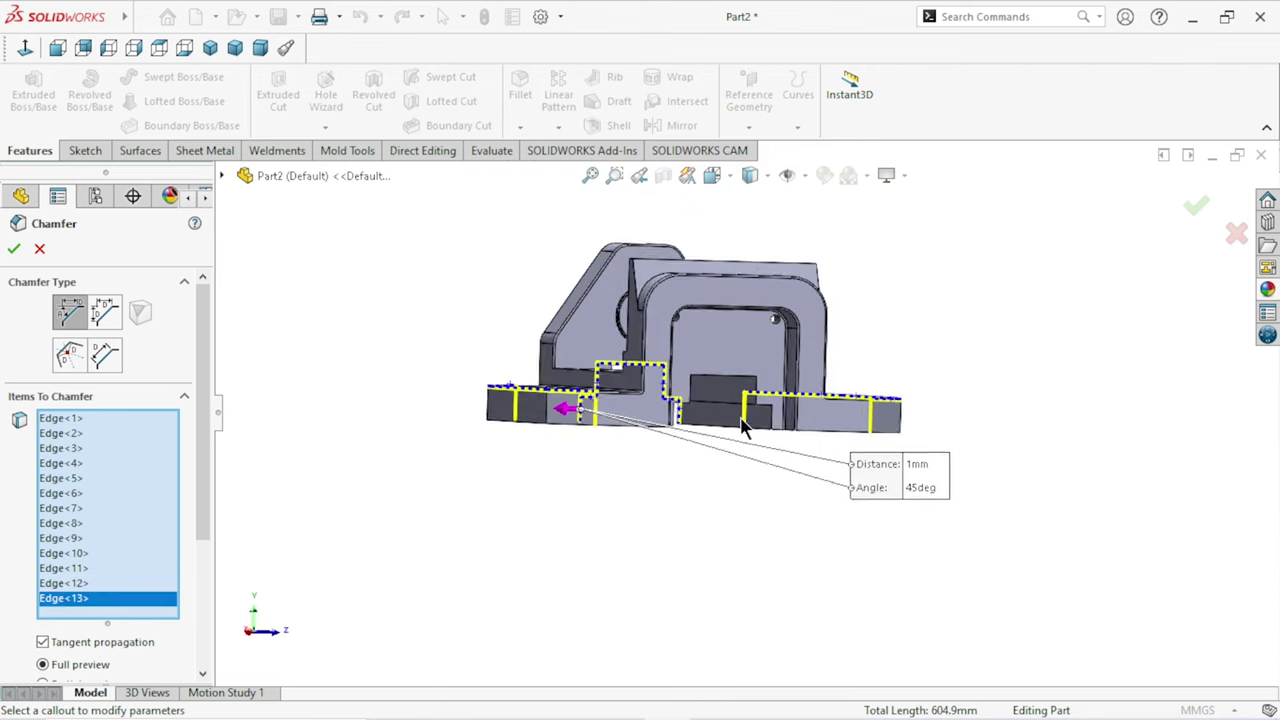
{"action": "left_click", "coordinate": [705, 372]}
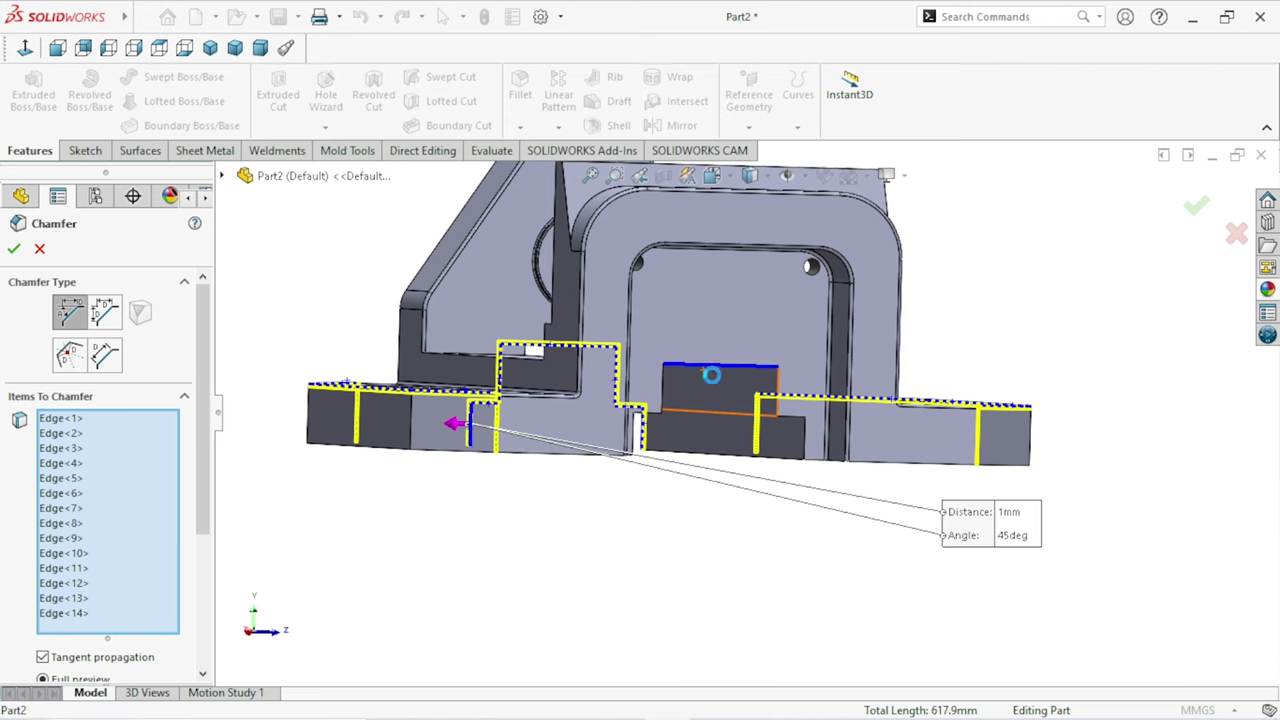
{"action": "middle_click_drag", "start_coordinate": [726, 449], "coordinate": [697, 342]}
{"action": "scroll", "coordinate": [618, 258], "scroll_direction": "down", "scroll_amount": 5}
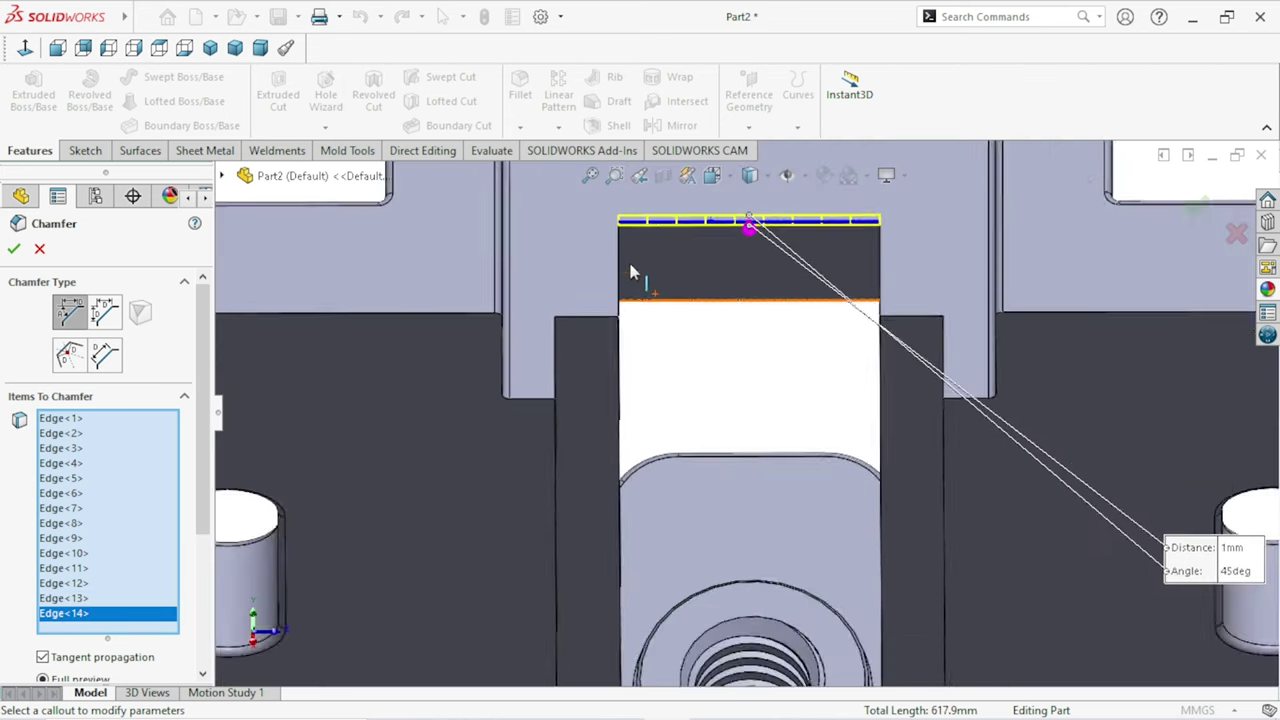
Add the upper slot's left and right vertical and step edges to the chamfer, totalling 727.4 mm.
{"action": "left_click", "coordinate": [623, 288]}
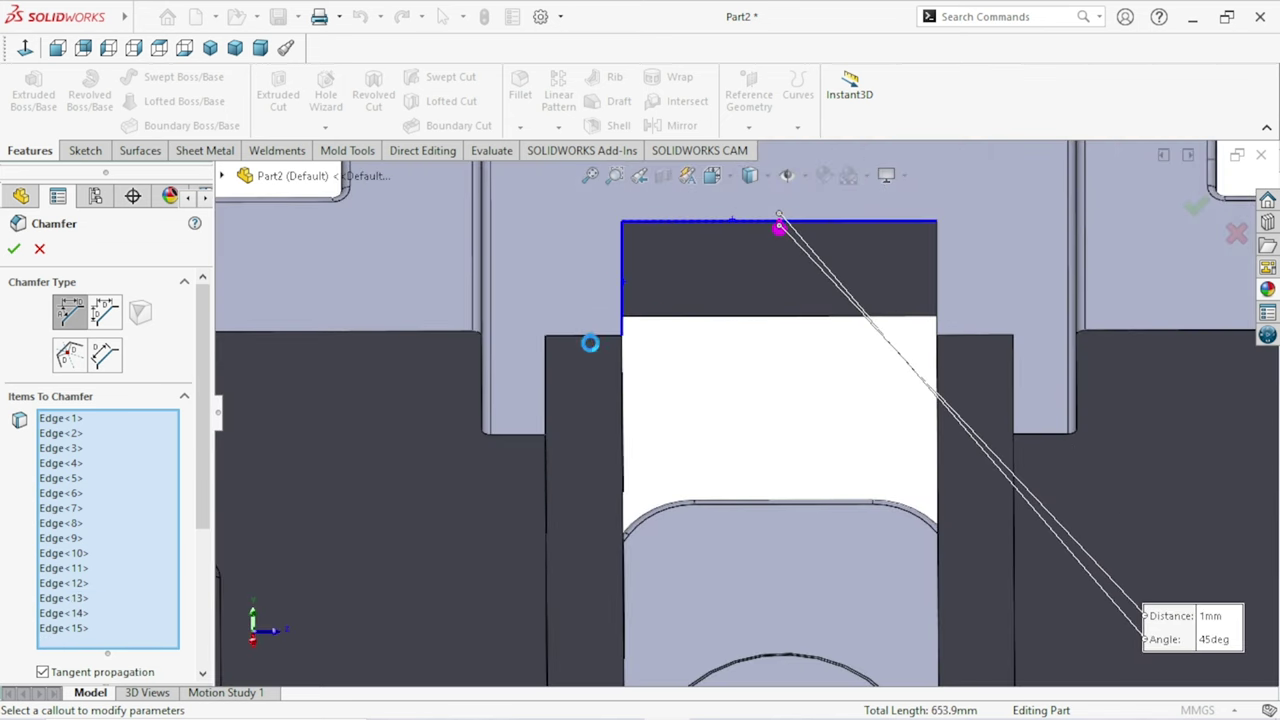
{"action": "left_click", "coordinate": [592, 346]}
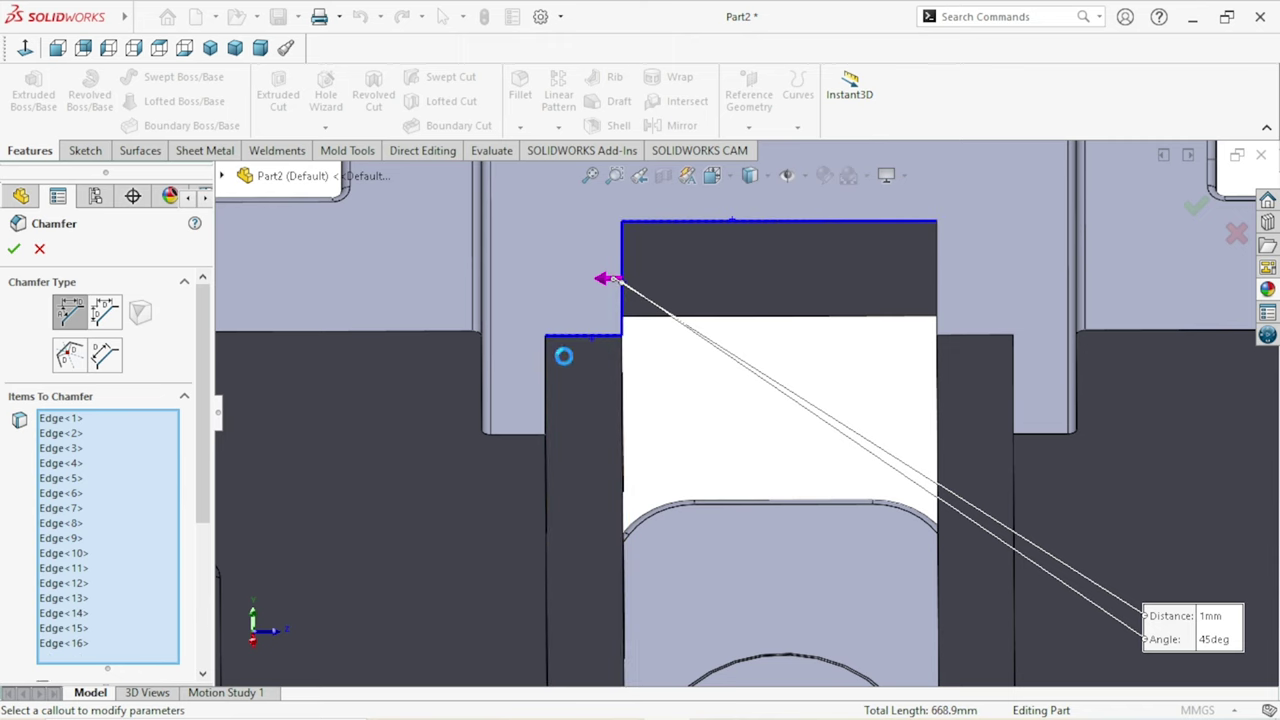
{"action": "left_click", "coordinate": [547, 387]}
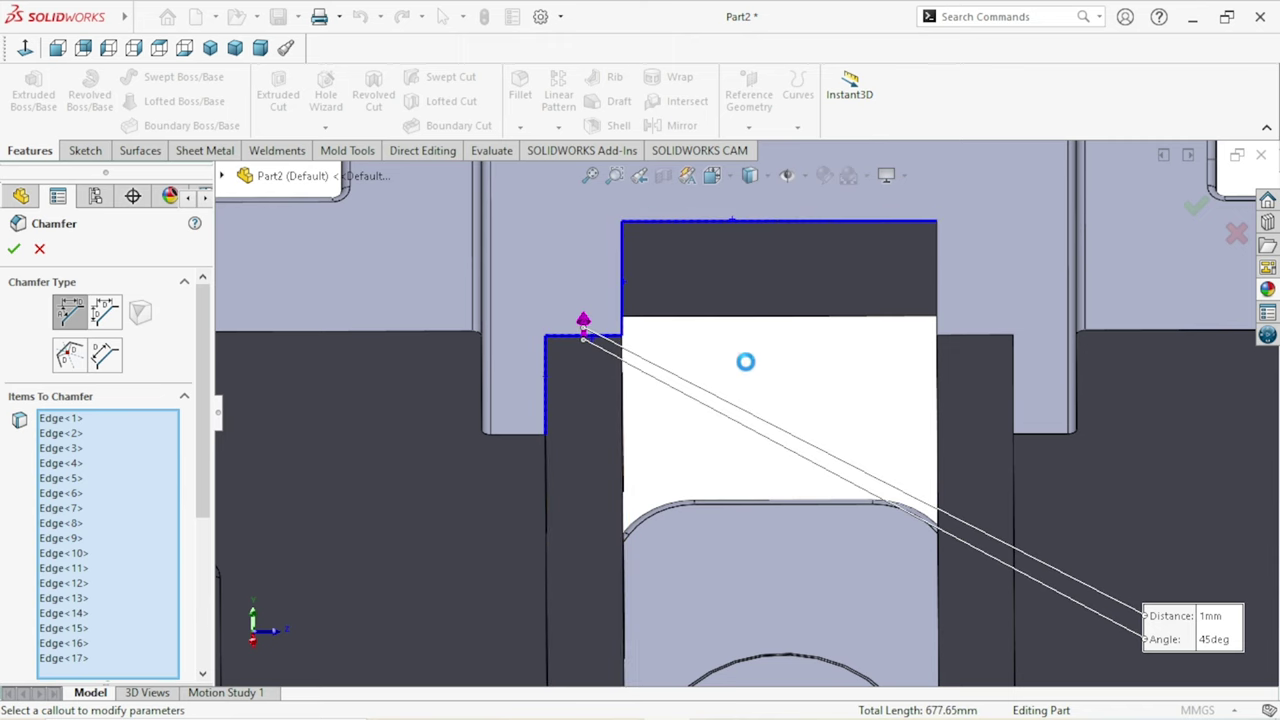
{"action": "left_click", "coordinate": [937, 268]}
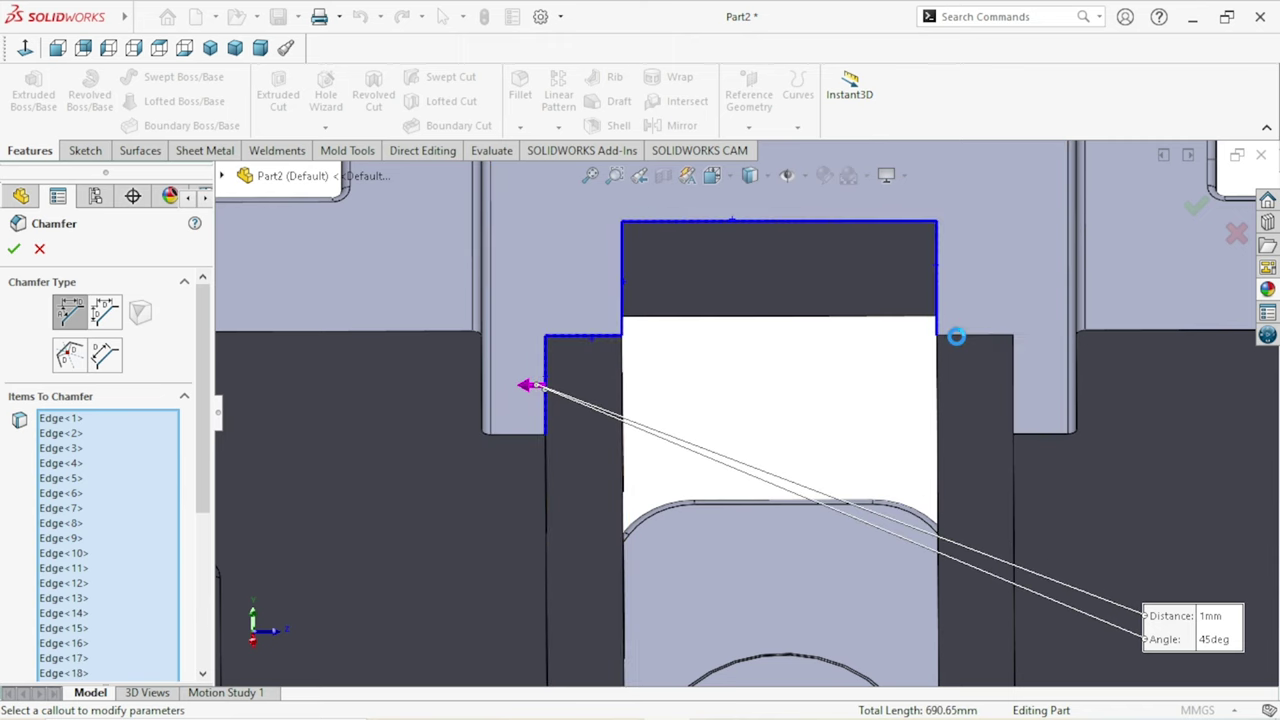
{"action": "left_click", "coordinate": [970, 338]}
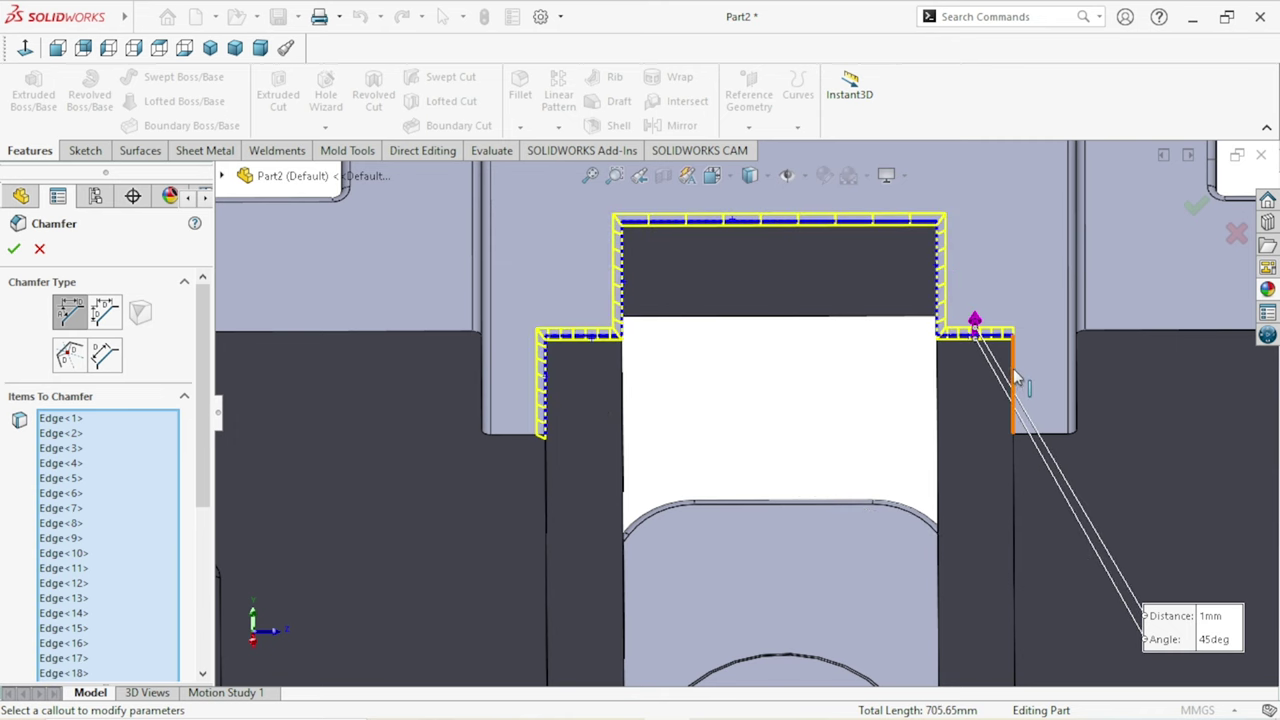
{"action": "left_click", "coordinate": [1014, 383]}
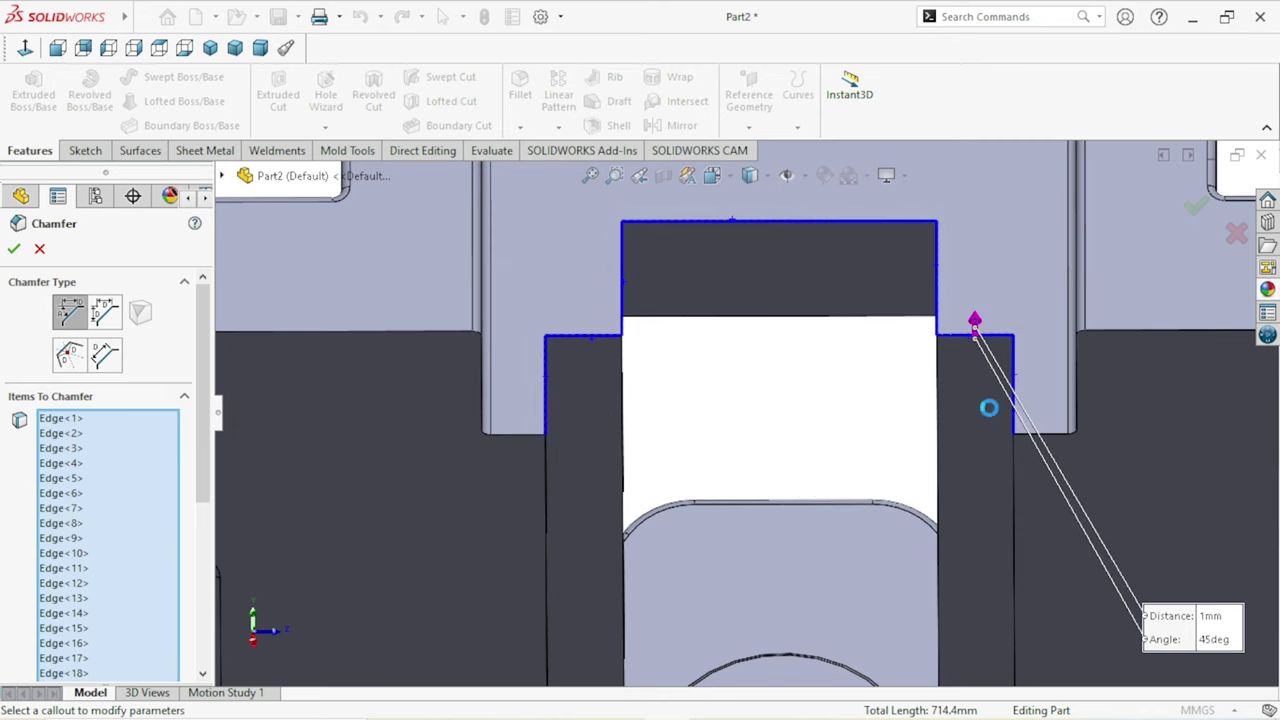
{"action": "scroll", "coordinate": [870, 427], "scroll_direction": "up", "scroll_amount": 5}
{"action": "mouse_move", "coordinate": [937, 434]}
{"action": "middle_mouse_down"}
{"action": "mouse_move", "coordinate": [770, 468]}
{"action": "mouse_move", "coordinate": [749, 437]}
{"action": "mouse_move", "coordinate": [680, 468]}
{"action": "mouse_move", "coordinate": [739, 450]}
{"action": "middle_mouse_up"}
{"action": "scroll", "coordinate": [806, 454], "scroll_direction": "up", "scroll_amount": 3}
{"action": "scroll", "coordinate": [760, 440], "scroll_direction": "down", "scroll_amount": 3}
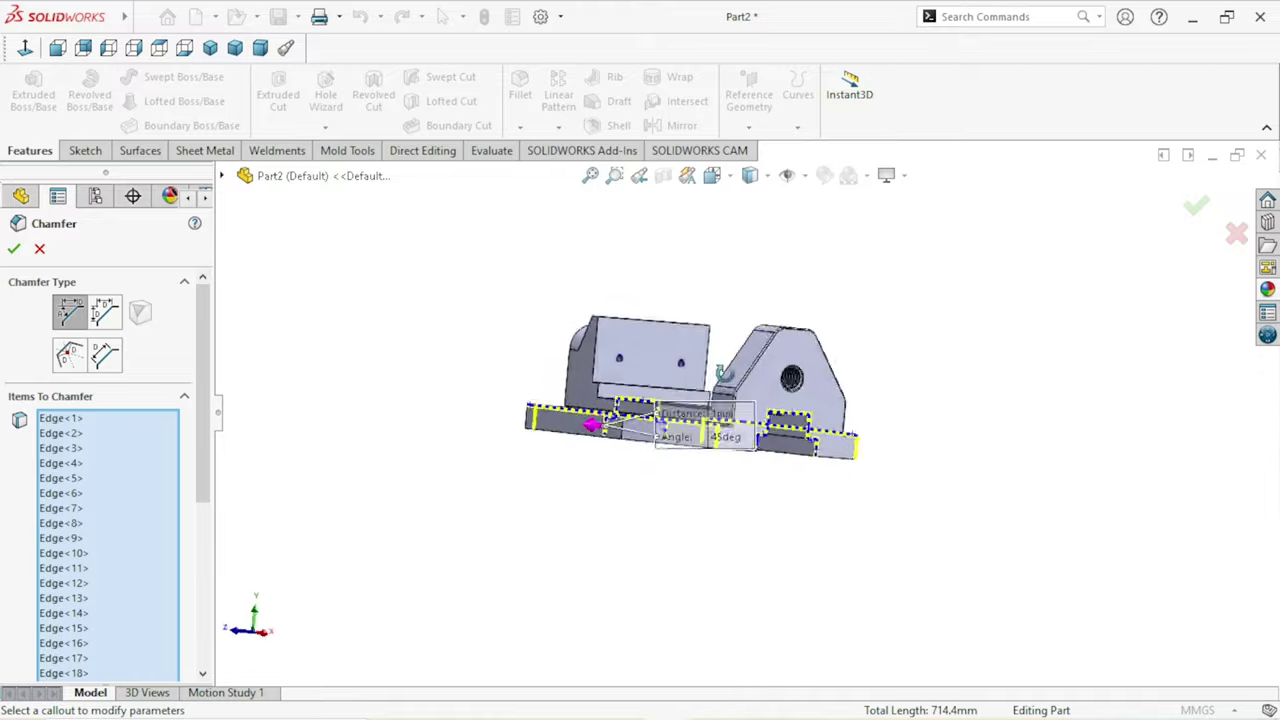
{"action": "scroll", "coordinate": [700, 400], "scroll_direction": "down", "scroll_amount": 2}
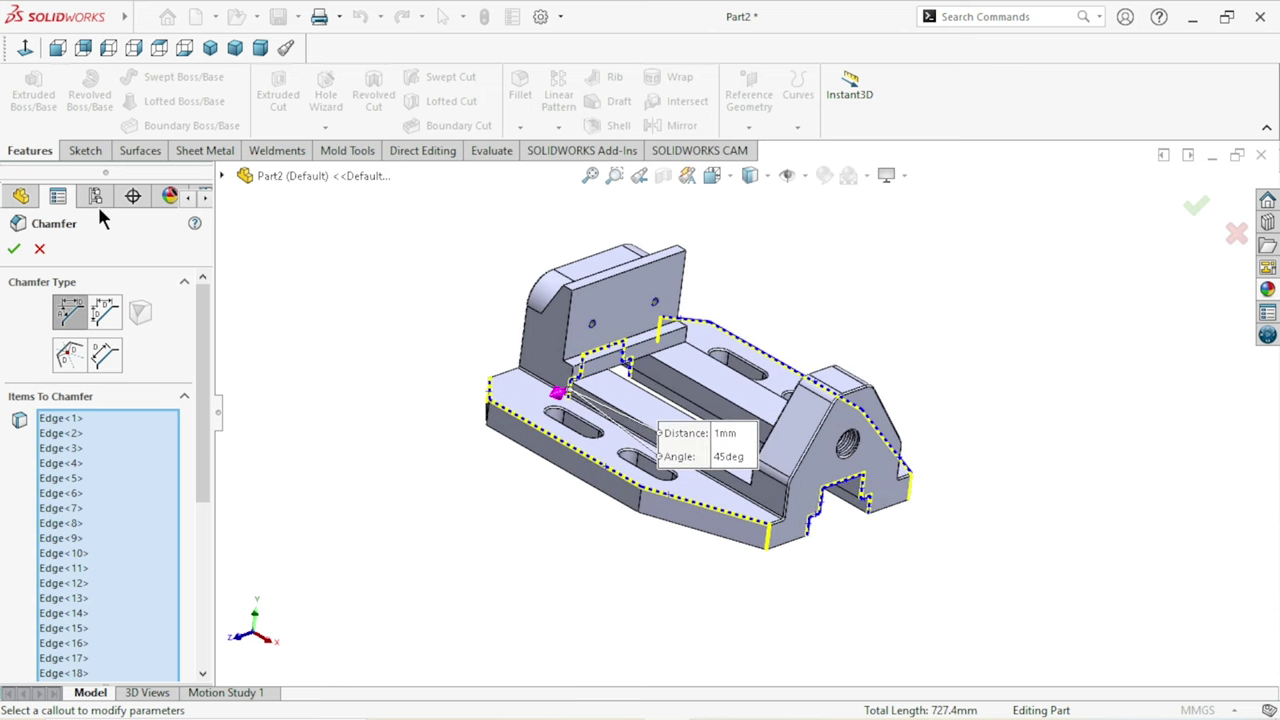
Accept the 1 mm × 45° chamfer so it becomes Chamfer2.
{"action": "key", "text": "Return"}
{"action": "scroll", "coordinate": [790, 500], "scroll_direction": "down", "scroll_amount": 2}
{"action": "scroll", "coordinate": [745, 475], "scroll_direction": "down", "scroll_amount": 3}
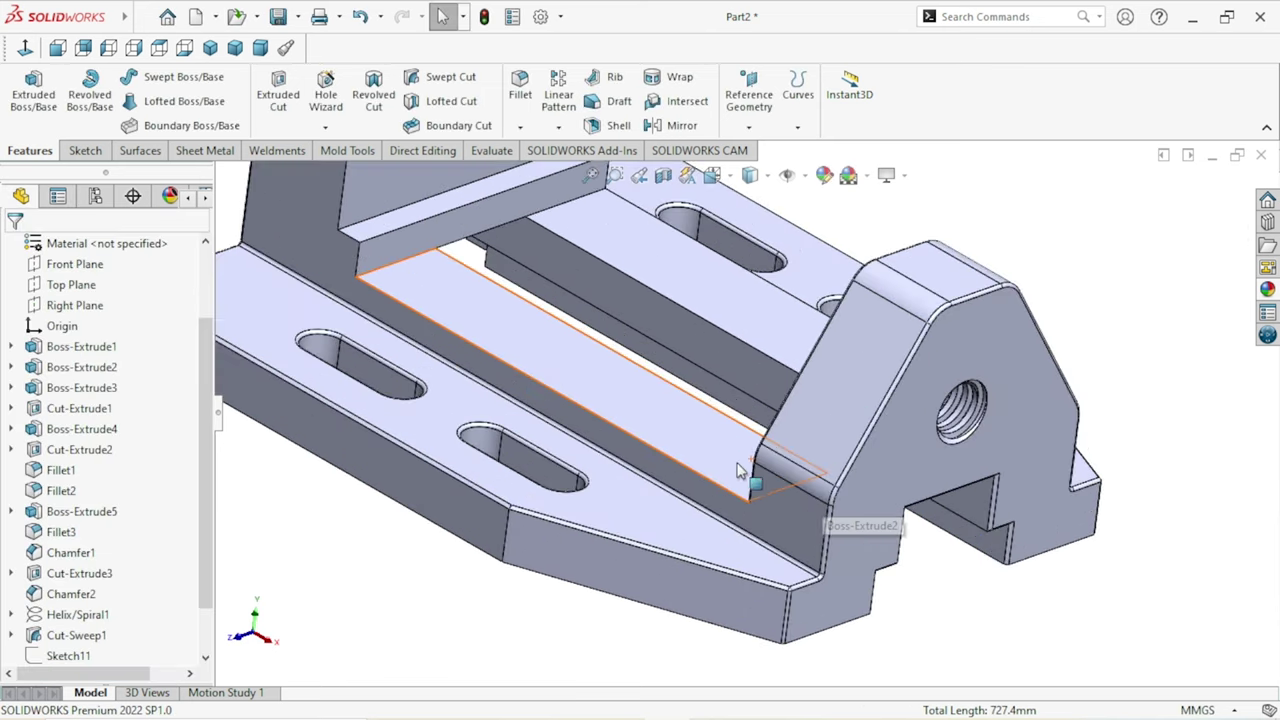
{"action": "scroll", "coordinate": [739, 470], "scroll_direction": "up", "scroll_amount": 3}
{"action": "mouse_move", "coordinate": [943, 357]}
{"action": "middle_mouse_down"}
{"action": "mouse_move", "coordinate": [836, 284]}
{"action": "mouse_move", "coordinate": [766, 291]}
{"action": "mouse_move", "coordinate": [706, 334]}
{"action": "mouse_move", "coordinate": [655, 455]}
{"action": "mouse_move", "coordinate": [707, 343]}
{"action": "mouse_move", "coordinate": [773, 320]}
{"action": "mouse_move", "coordinate": [921, 388]}
{"action": "mouse_move", "coordinate": [783, 383]}
{"action": "middle_mouse_up"}
{"action": "scroll", "coordinate": [783, 383], "scroll_direction": "down", "scroll_amount": 3}
Select Part2 at the top of the FeatureManager tree and bring up the appearance library.
{"action": "left_click_drag", "start_coordinate": [207, 343], "coordinate": [207, 257]}
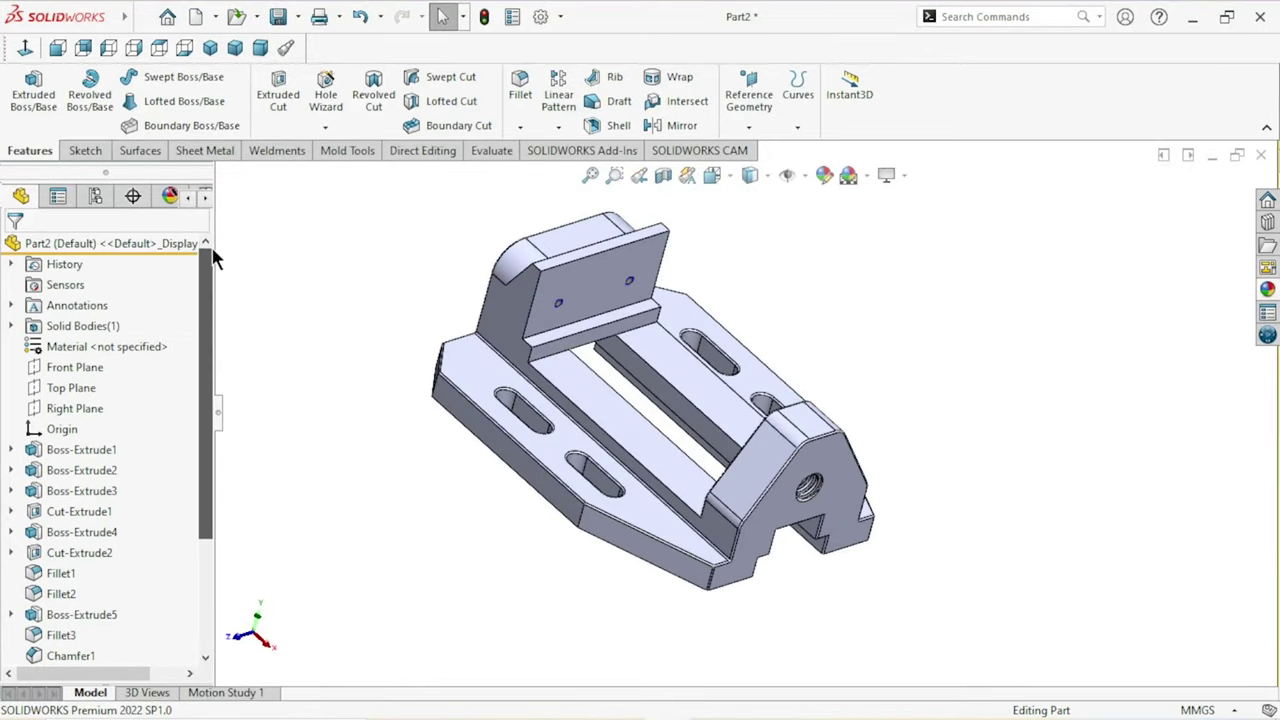
{"action": "left_click", "coordinate": [176, 243]}
{"action": "left_click", "coordinate": [1268, 290]}
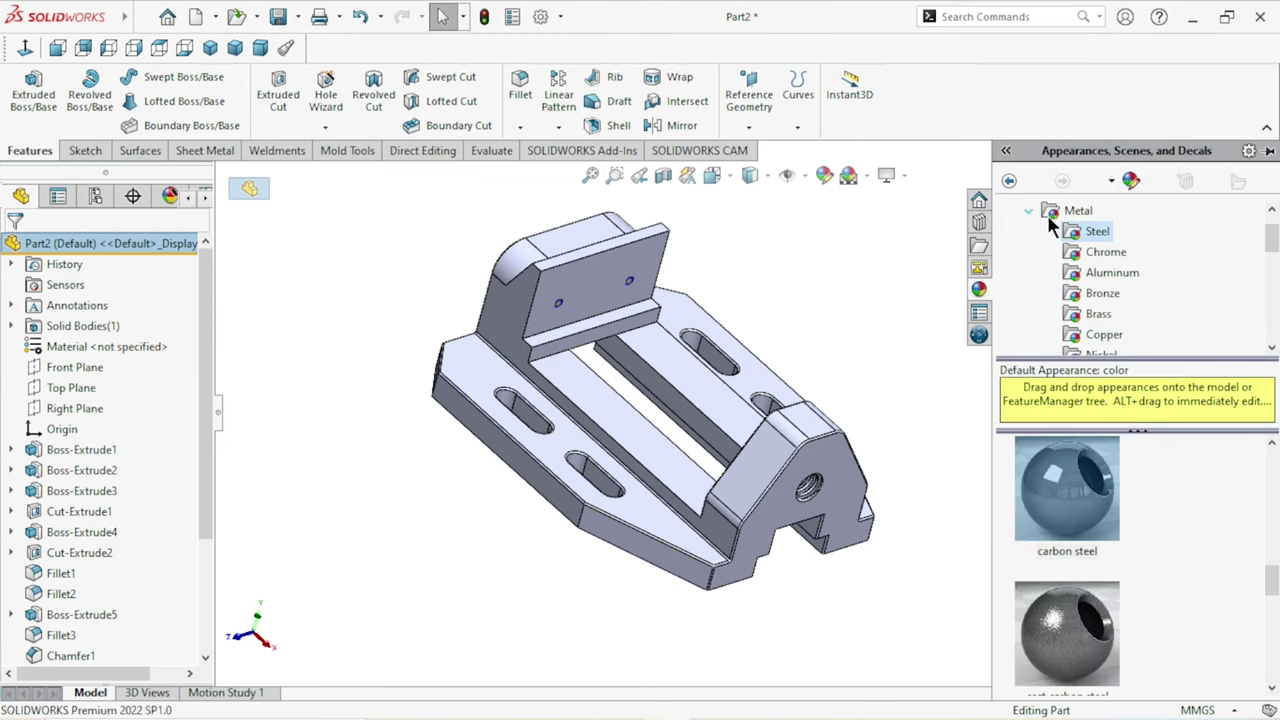
Apply cast carbon steel to the whole vise base and turn on RealView Graphics.
{"action": "mouse_move", "coordinate": [1274, 583]}
{"action": "left_mouse_down"}
{"action": "mouse_move", "coordinate": [1274, 555]}
{"action": "mouse_move", "coordinate": [1274, 600]}
{"action": "left_mouse_up"}
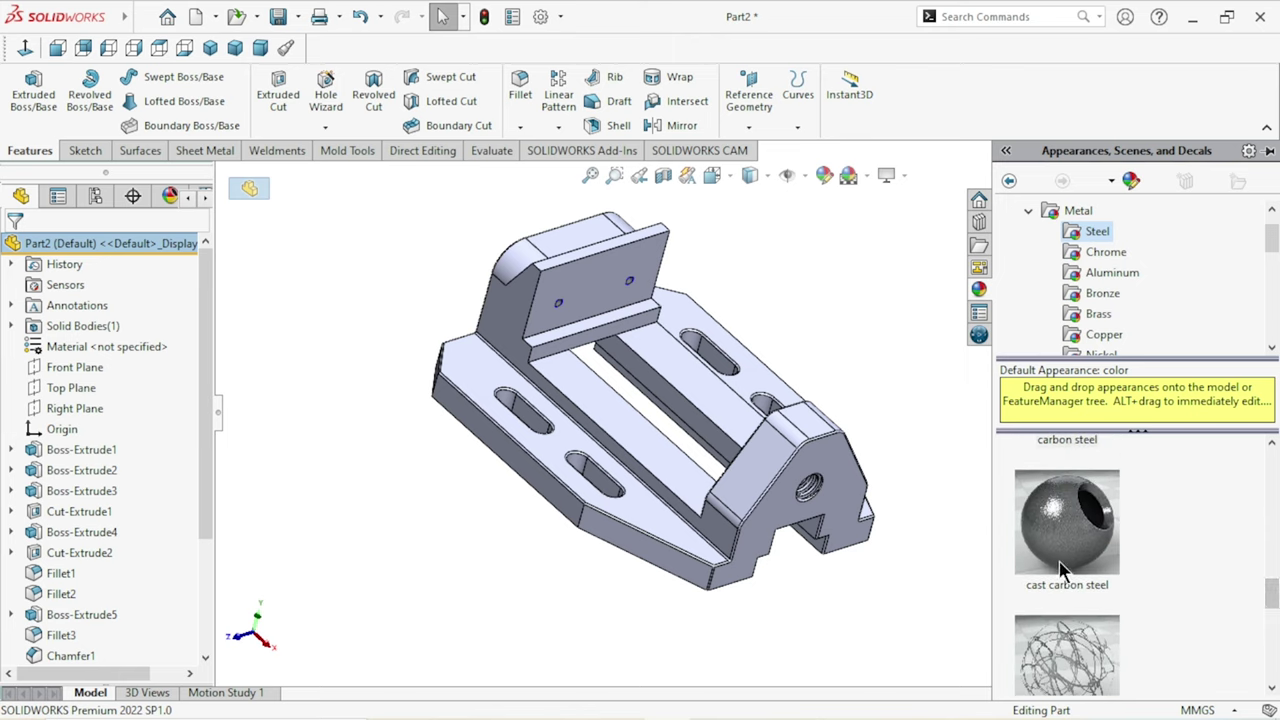
{"action": "left_click", "coordinate": [1062, 568]}
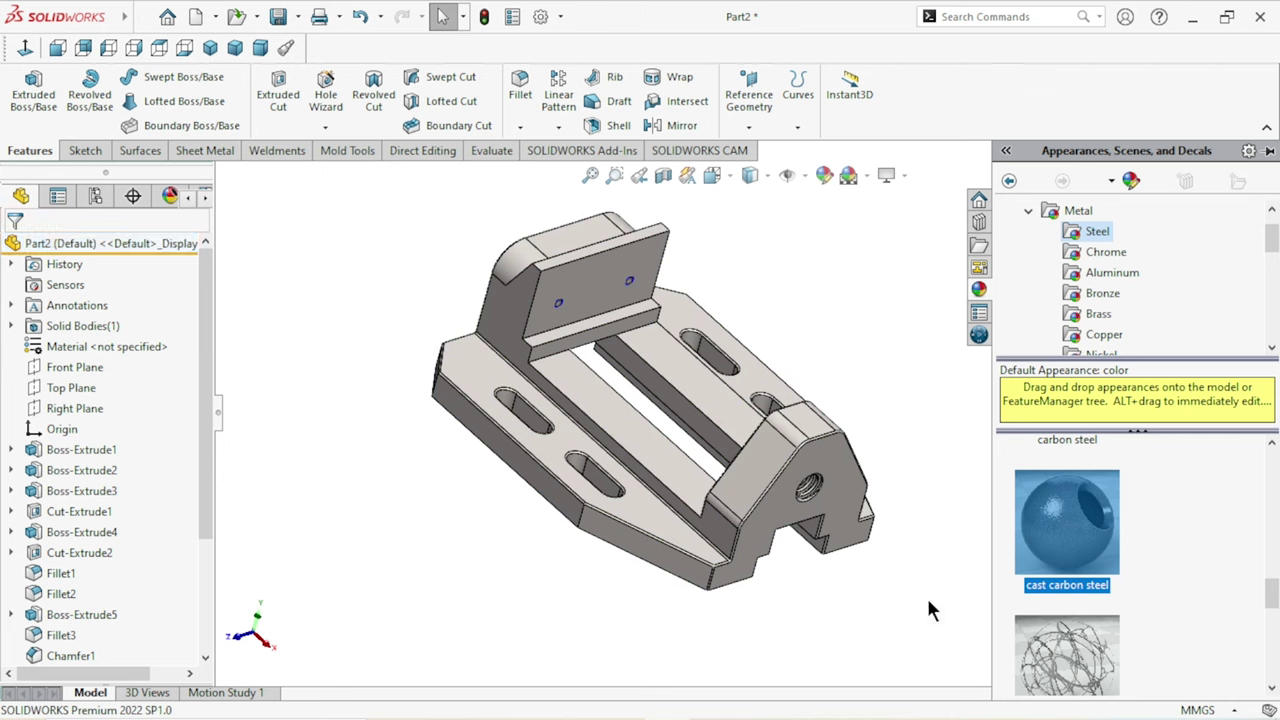
{"action": "left_click", "coordinate": [905, 176]}
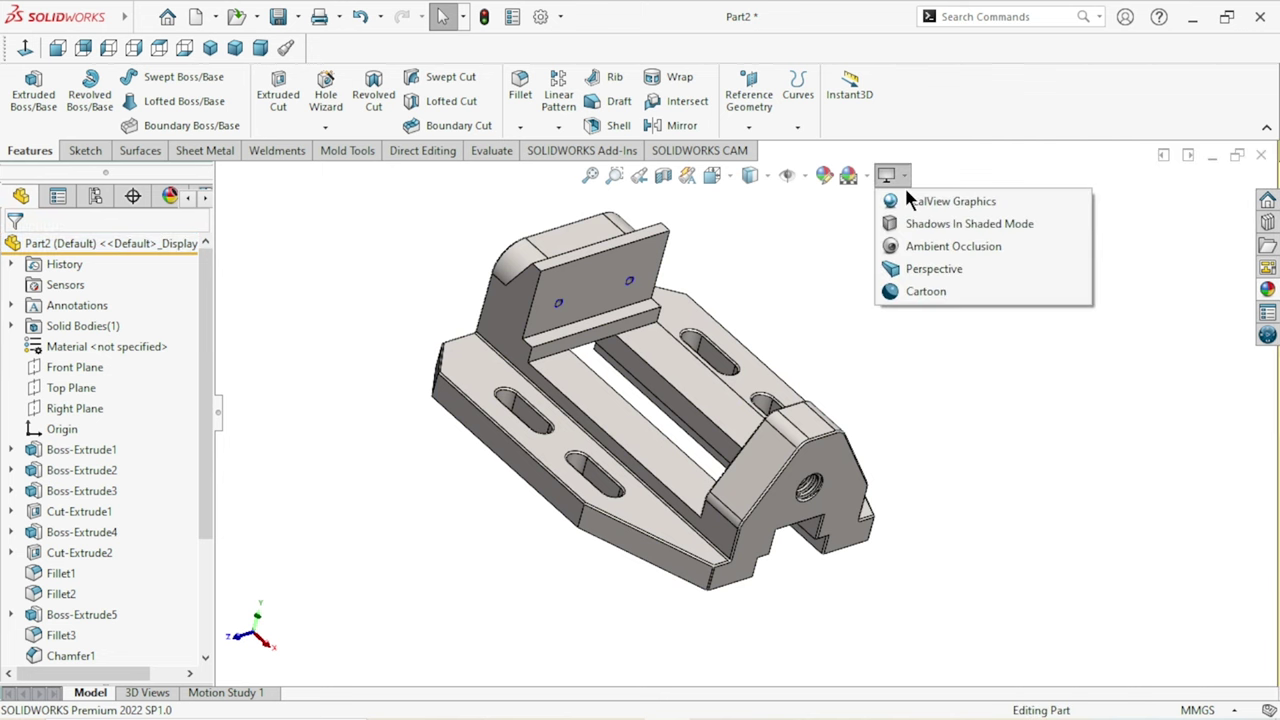
{"action": "left_click", "coordinate": [905, 201]}
Select the fixed jaw face as the first feature to recolour.
{"action": "scroll", "coordinate": [765, 480], "scroll_direction": "down", "scroll_amount": 5}
{"action": "scroll", "coordinate": [765, 490], "scroll_direction": "down", "scroll_amount": 3}
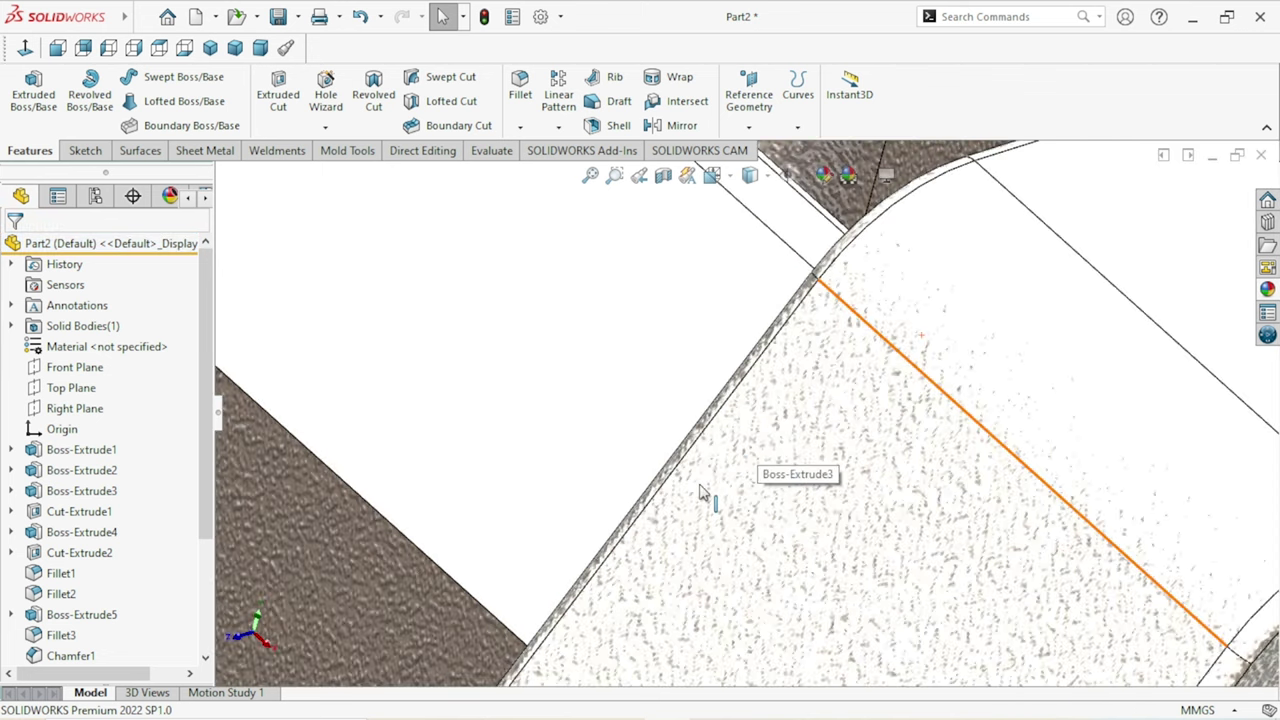
{"action": "scroll", "coordinate": [760, 500], "scroll_direction": "up", "scroll_amount": 3}
{"action": "scroll", "coordinate": [763, 500], "scroll_direction": "up", "scroll_amount": 5}
{"action": "scroll", "coordinate": [766, 430], "scroll_direction": "up", "scroll_amount": 2}
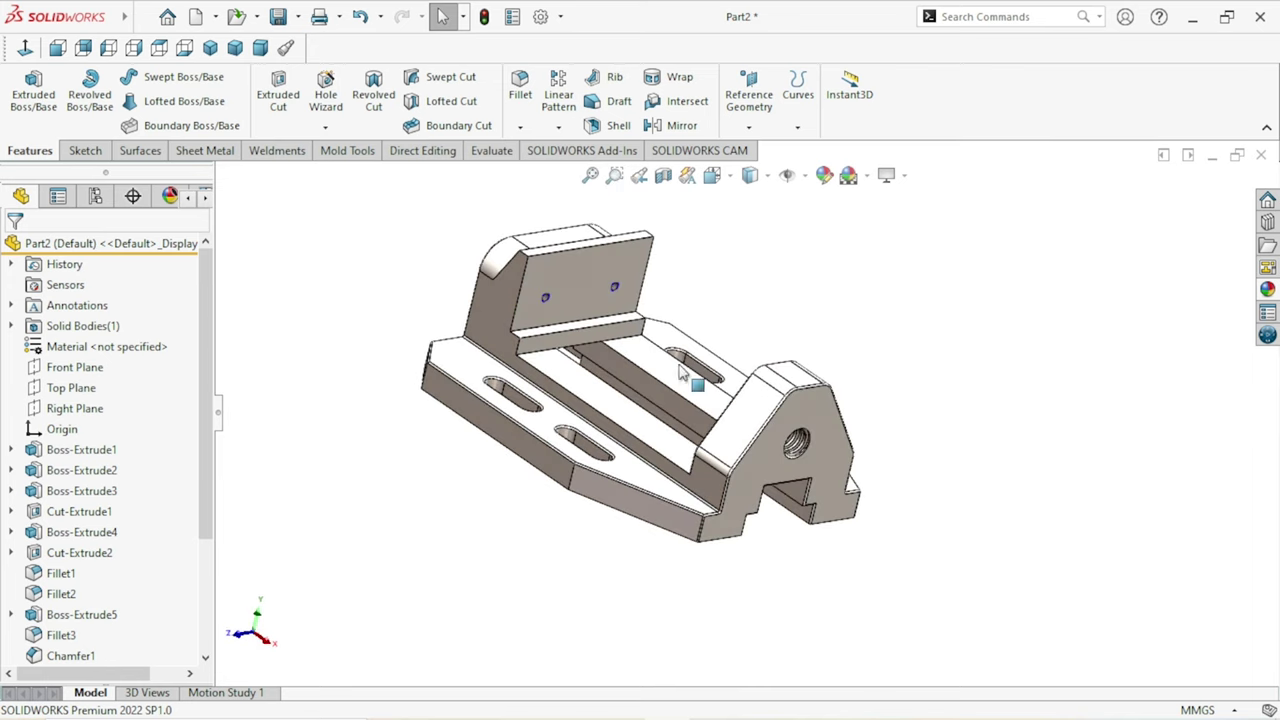
{"action": "left_click", "coordinate": [557, 282]}
Add M6 Tapped Hole1, the slideway face and the Cut-Extrude1 faces to the selection.
{"action": "mouse_move", "coordinate": [200, 517]}
{"action": "left_mouse_down"}
{"action": "mouse_move", "coordinate": [166, 617]}
{"action": "mouse_move", "coordinate": [110, 620]}
{"action": "left_mouse_up"}
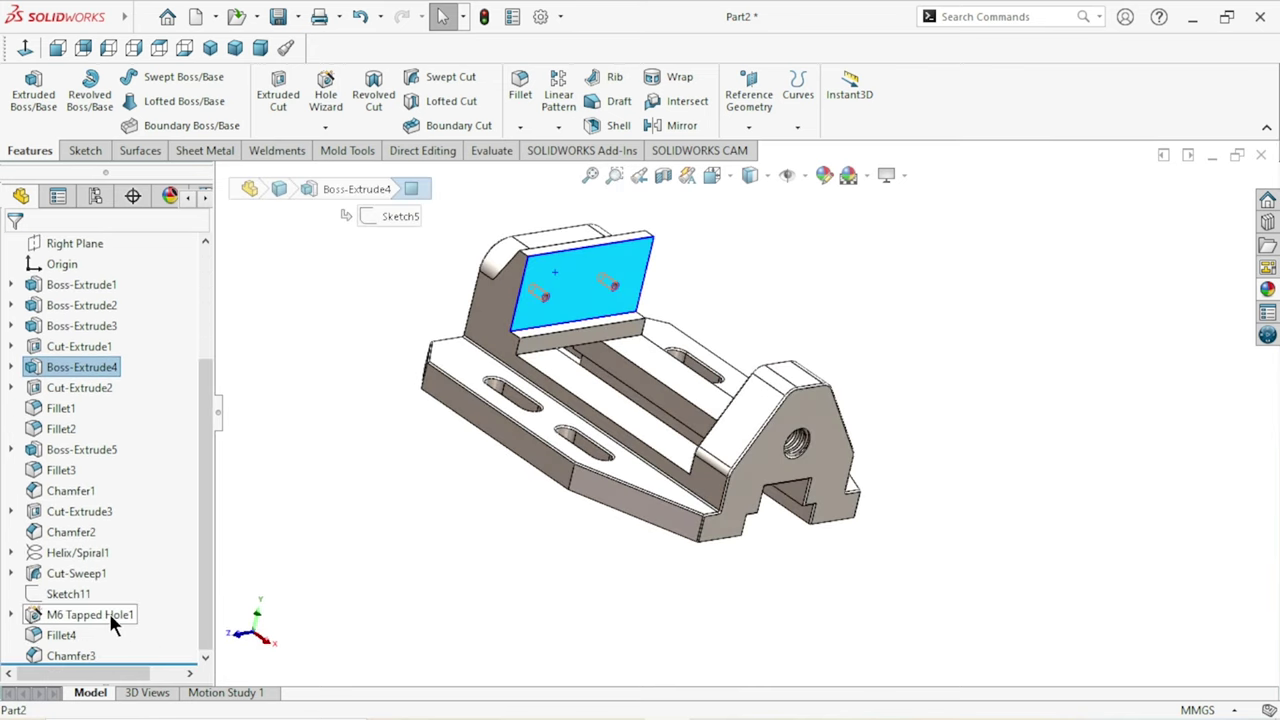
{"action": "left_click", "coordinate": [110, 615], "text": "ctrl"}
{"action": "scroll", "coordinate": [590, 343], "scroll_direction": "down", "scroll_amount": 3}
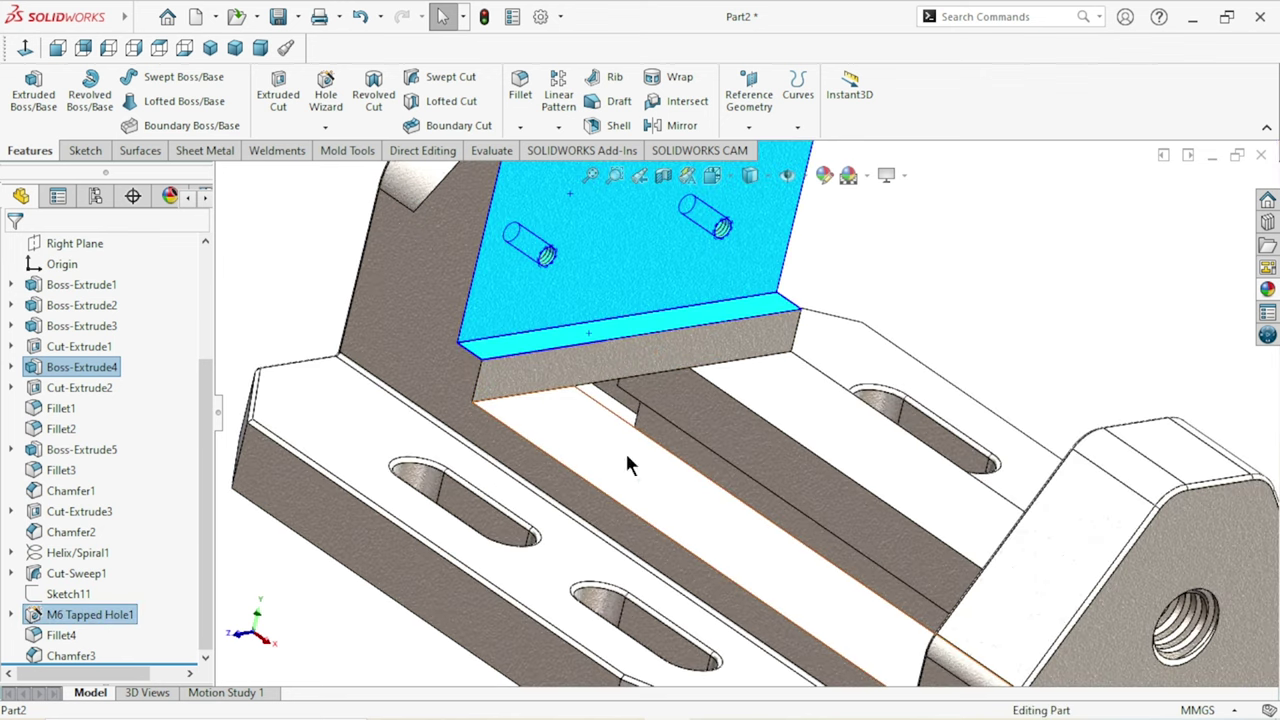
{"action": "scroll", "coordinate": [623, 371], "scroll_direction": "up", "scroll_amount": 3}
{"action": "left_click", "coordinate": [716, 470], "text": "ctrl"}
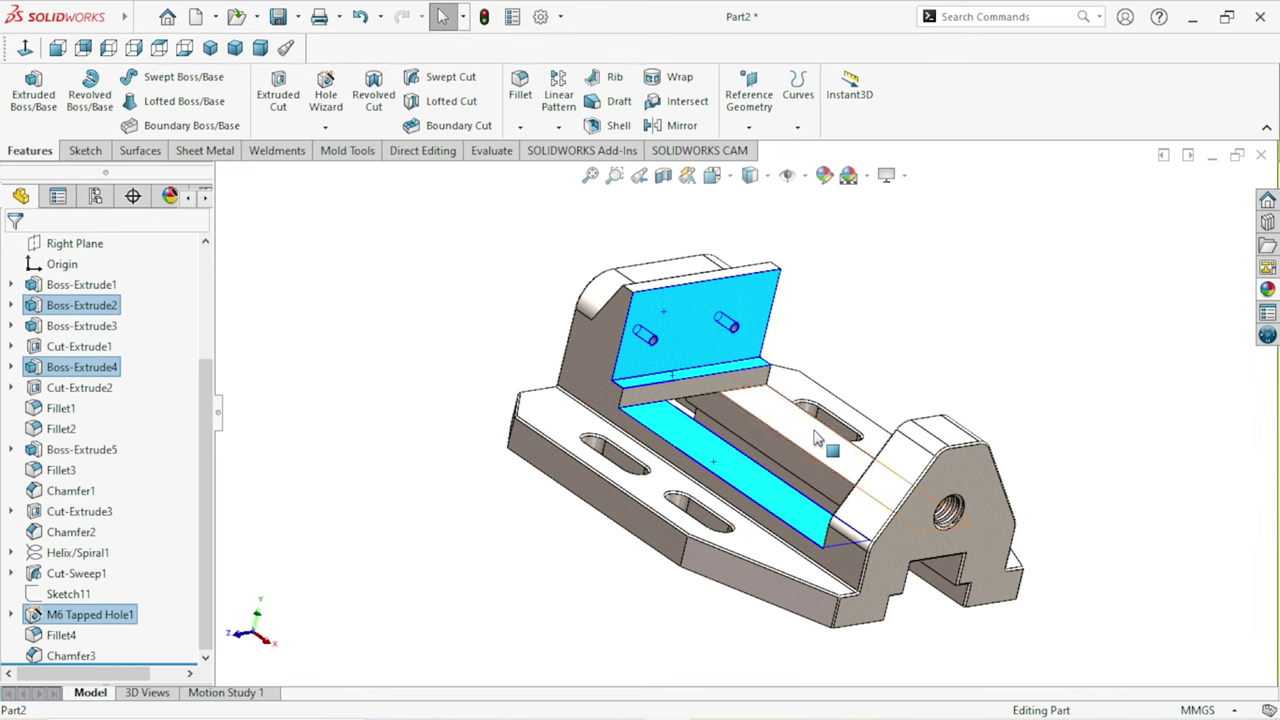
{"action": "left_click", "coordinate": [828, 472], "text": "ctrl"}
Add the Cut-Extrude3 thread, Chamfer2 and Cut-Sweep1 to the selection.
{"action": "mouse_move", "coordinate": [830, 476]}
{"action": "middle_mouse_down"}
{"action": "mouse_move", "coordinate": [826, 452]}
{"action": "mouse_move", "coordinate": [600, 310]}
{"action": "middle_mouse_up"}
{"action": "scroll", "coordinate": [595, 304], "scroll_direction": "down", "scroll_amount": 5}
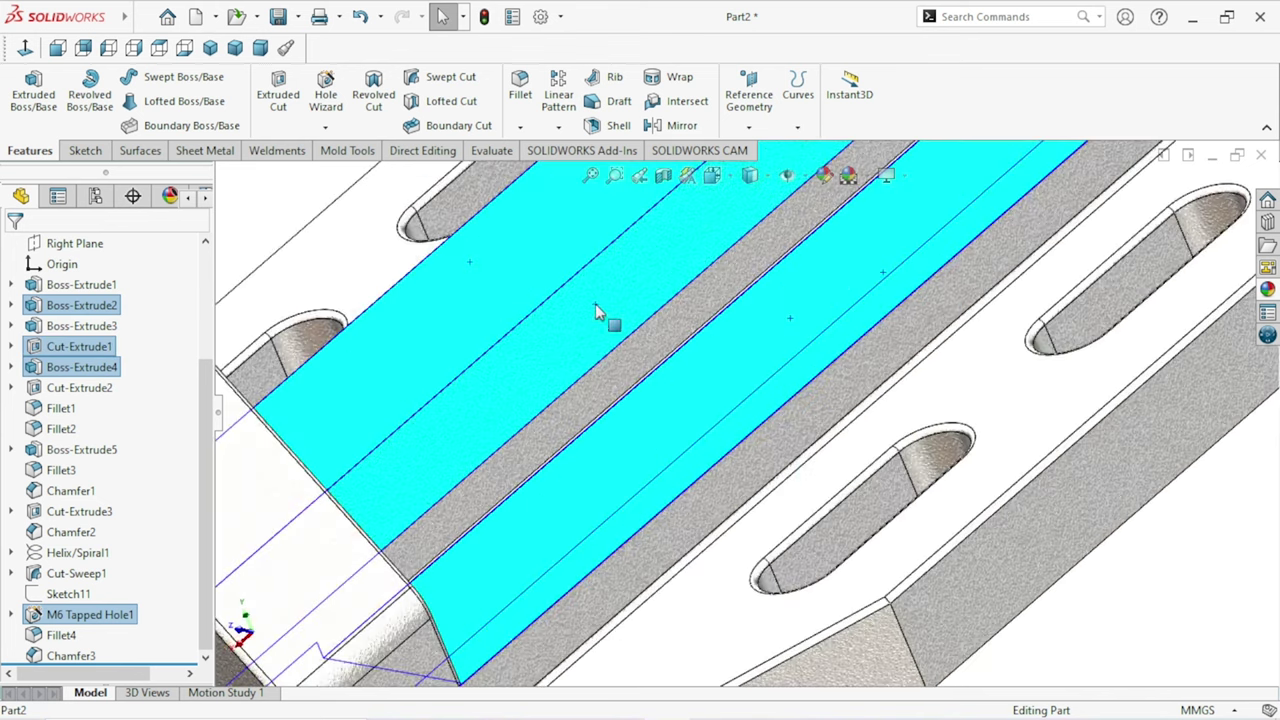
{"action": "scroll", "coordinate": [595, 304], "scroll_direction": "up", "scroll_amount": 3}
{"action": "scroll", "coordinate": [653, 430], "scroll_direction": "up", "scroll_amount": 3}
{"action": "mouse_move", "coordinate": [653, 430]}
{"action": "middle_mouse_down"}
{"action": "mouse_move", "coordinate": [861, 372]}
{"action": "mouse_move", "coordinate": [911, 434]}
{"action": "mouse_move", "coordinate": [894, 449]}
{"action": "mouse_move", "coordinate": [980, 457]}
{"action": "mouse_move", "coordinate": [971, 497]}
{"action": "mouse_move", "coordinate": [843, 486]}
{"action": "mouse_move", "coordinate": [871, 543]}
{"action": "mouse_move", "coordinate": [889, 514]}
{"action": "middle_mouse_up"}
{"action": "scroll", "coordinate": [768, 443], "scroll_direction": "down", "scroll_amount": 5}
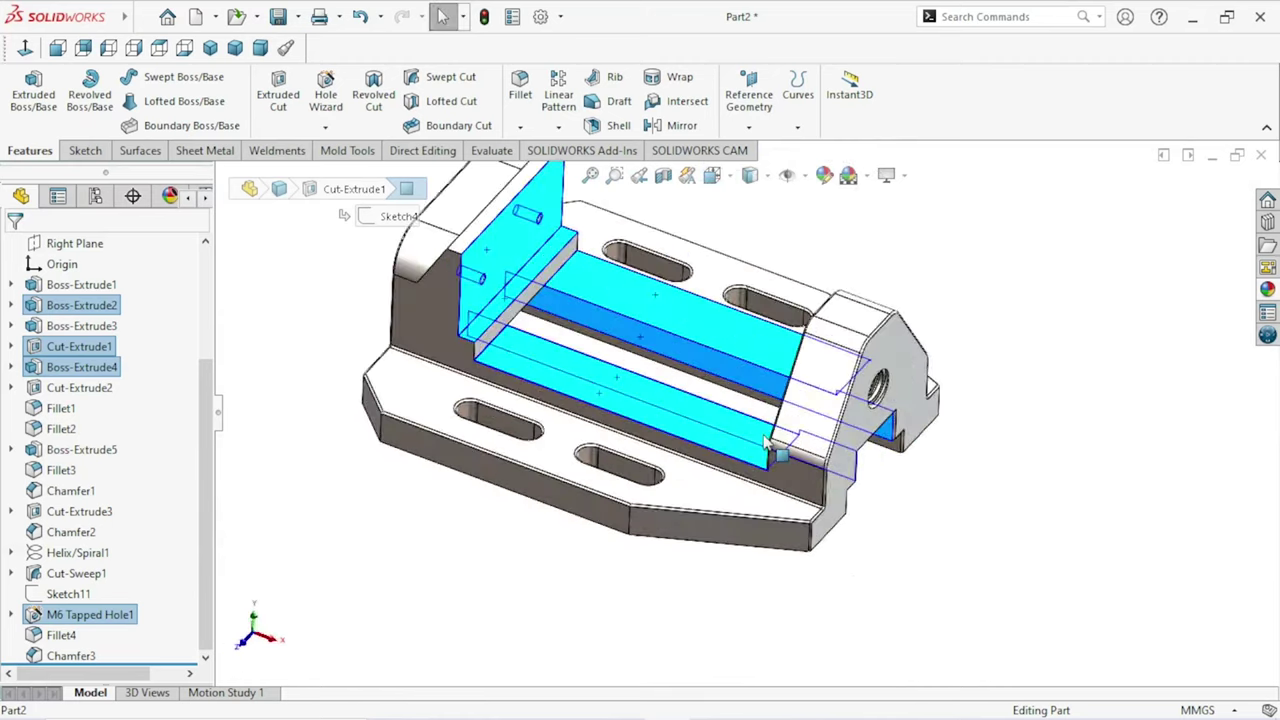
{"action": "scroll", "coordinate": [768, 443], "scroll_direction": "up", "scroll_amount": 1}
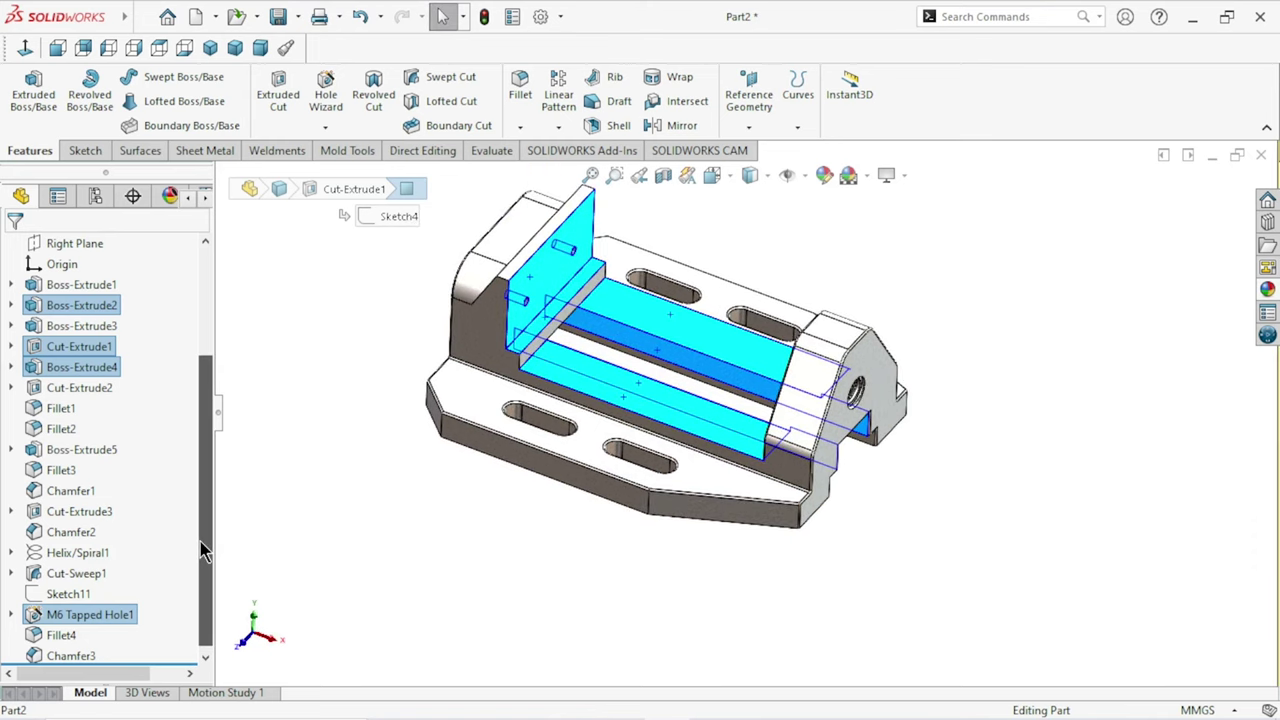
{"action": "scroll", "coordinate": [200, 541], "scroll_direction": "up", "scroll_amount": 1}
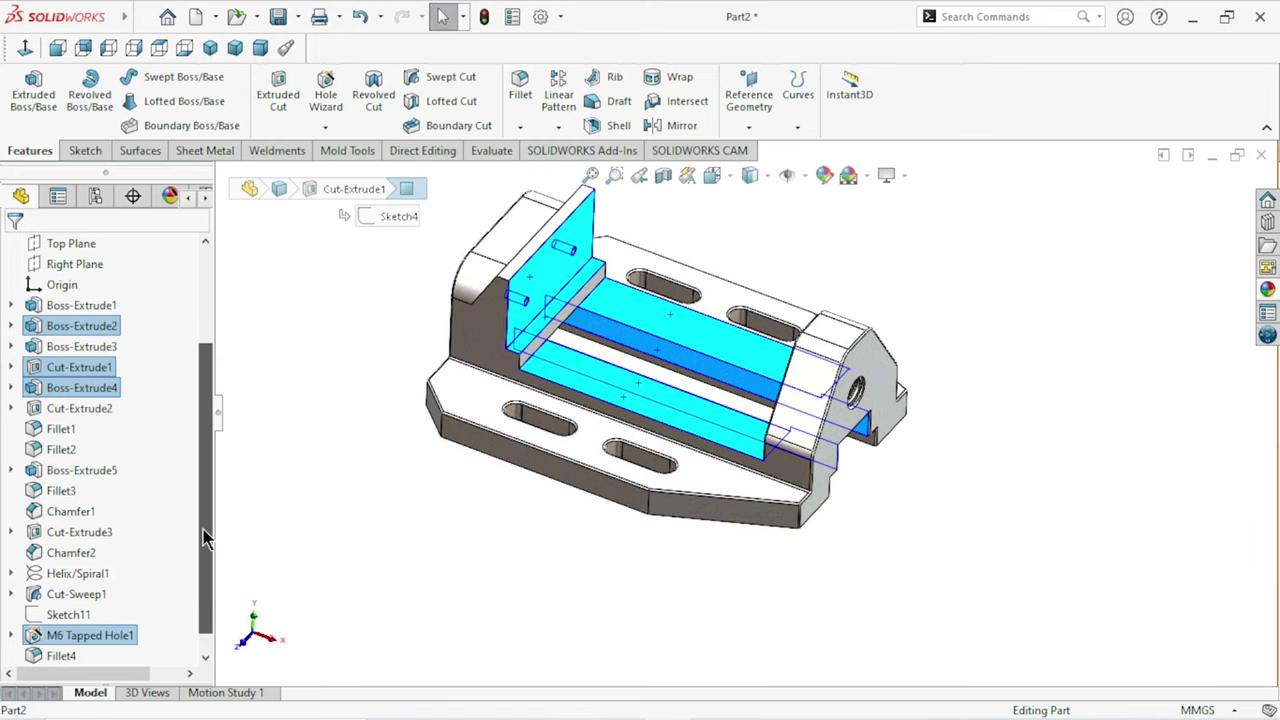
{"action": "left_click", "coordinate": [96, 532], "text": "ctrl"}
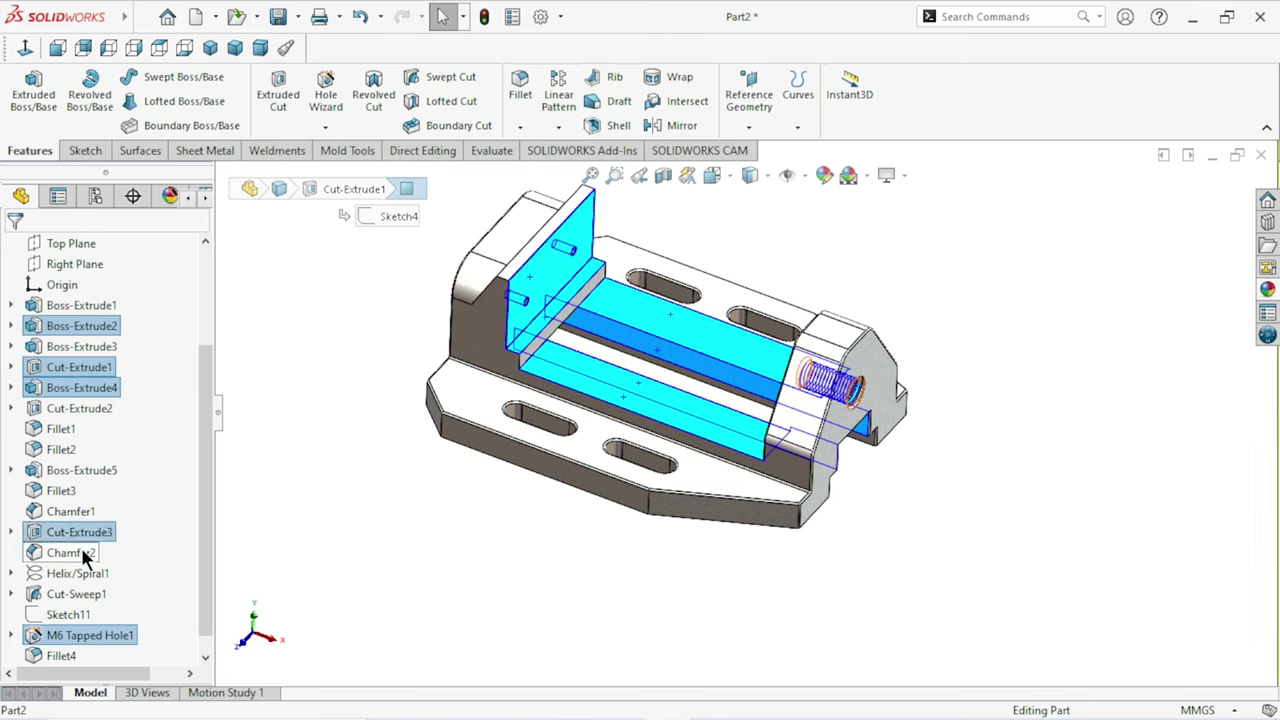
{"action": "left_click", "coordinate": [85, 558], "text": "ctrl"}
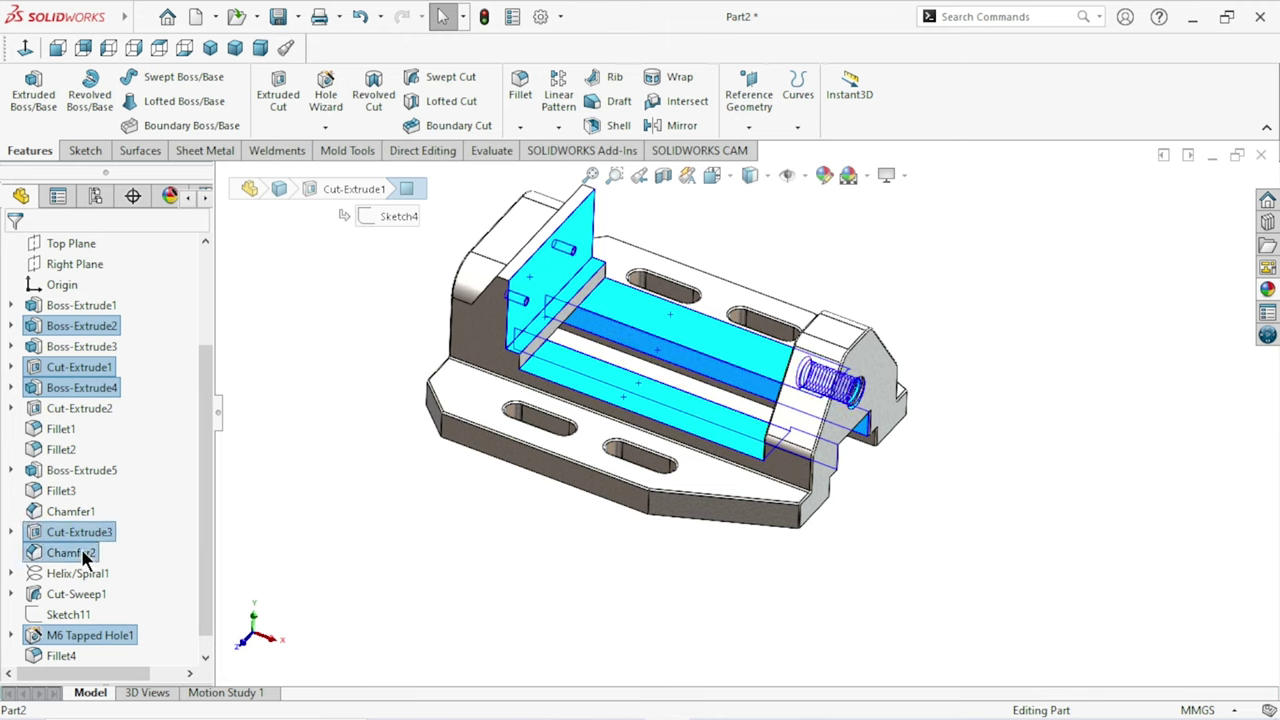
{"action": "left_click", "coordinate": [55, 597], "text": "ctrl"}
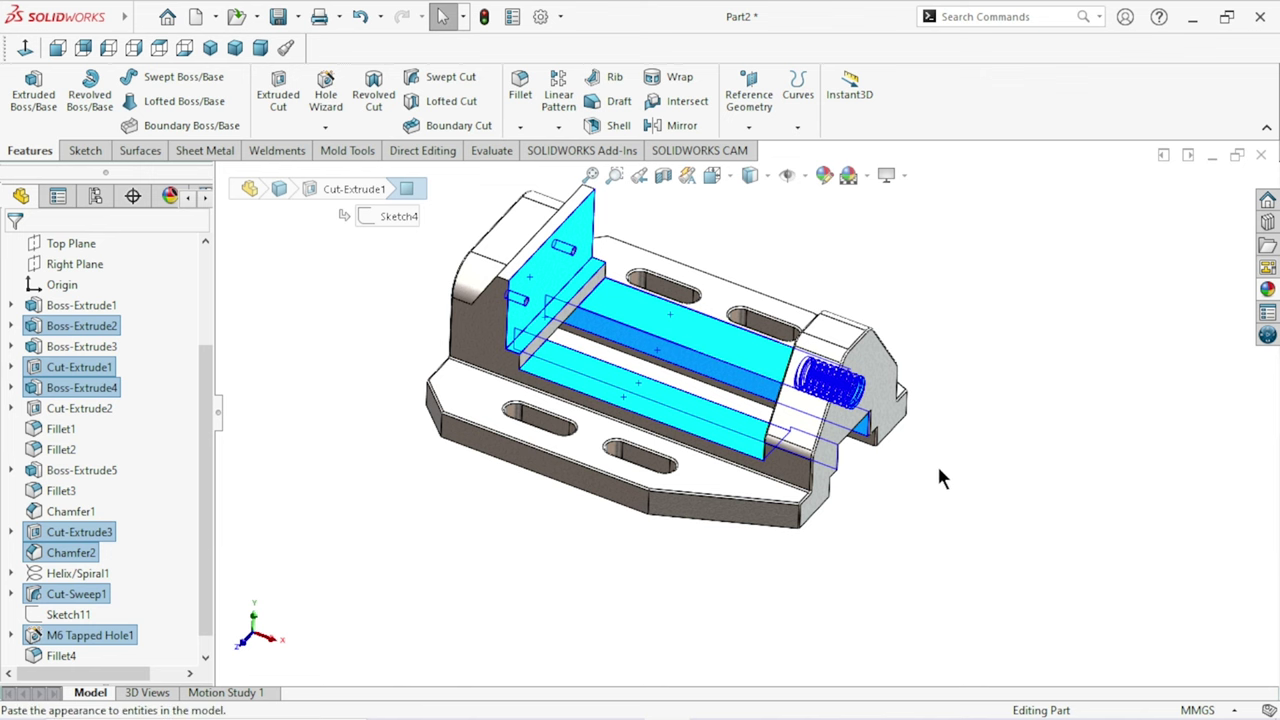
Apply the cast carbon steel appearance to the selected jaw, slideway and thread features.
{"action": "left_click", "coordinate": [1267, 290]}
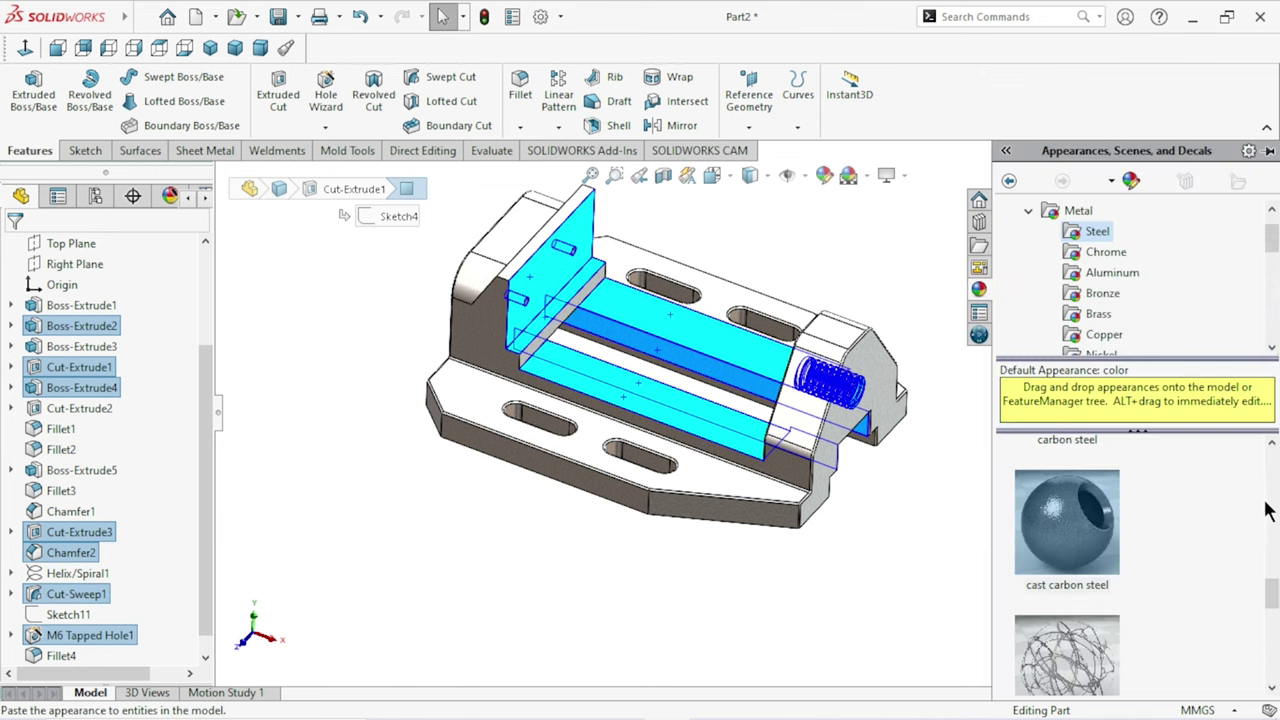
{"action": "scroll", "coordinate": [1272, 592], "scroll_direction": "up", "scroll_amount": 2}
{"action": "double_click", "coordinate": [1067, 510]}
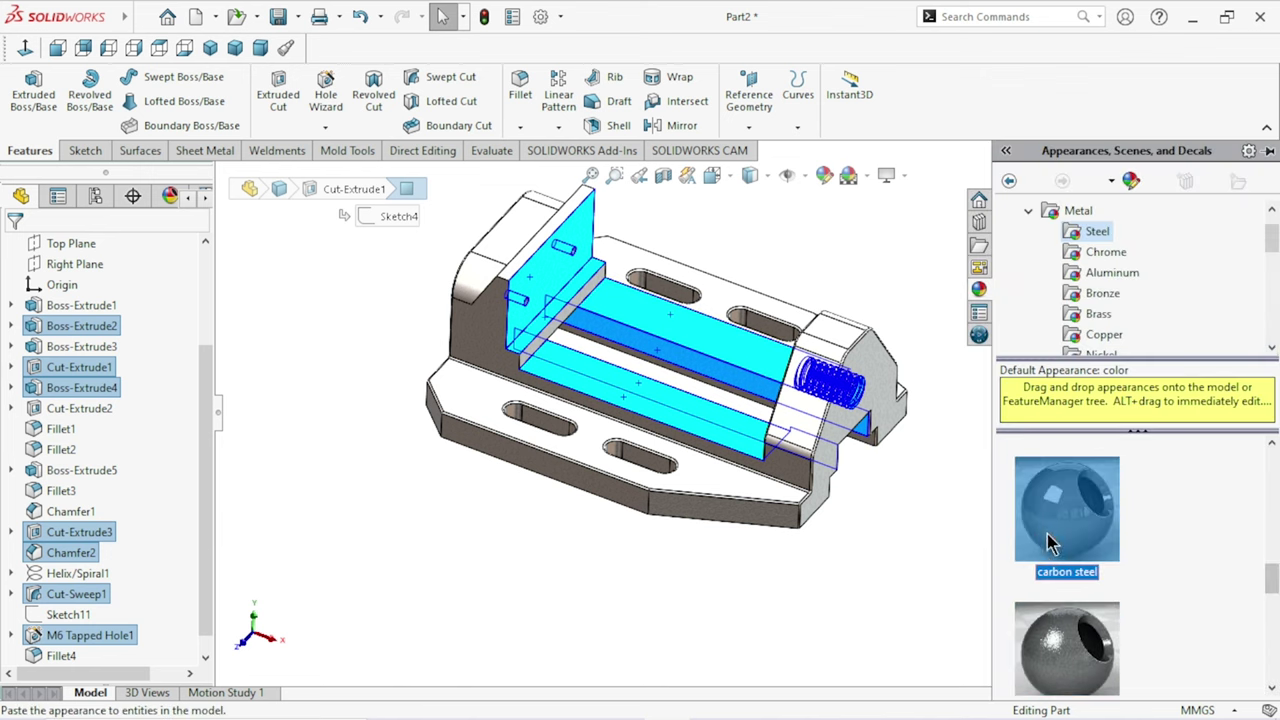
{"action": "scroll", "coordinate": [877, 549], "scroll_direction": "up", "scroll_amount": 3}
{"action": "scroll", "coordinate": [771, 449], "scroll_direction": "down", "scroll_amount": 3}
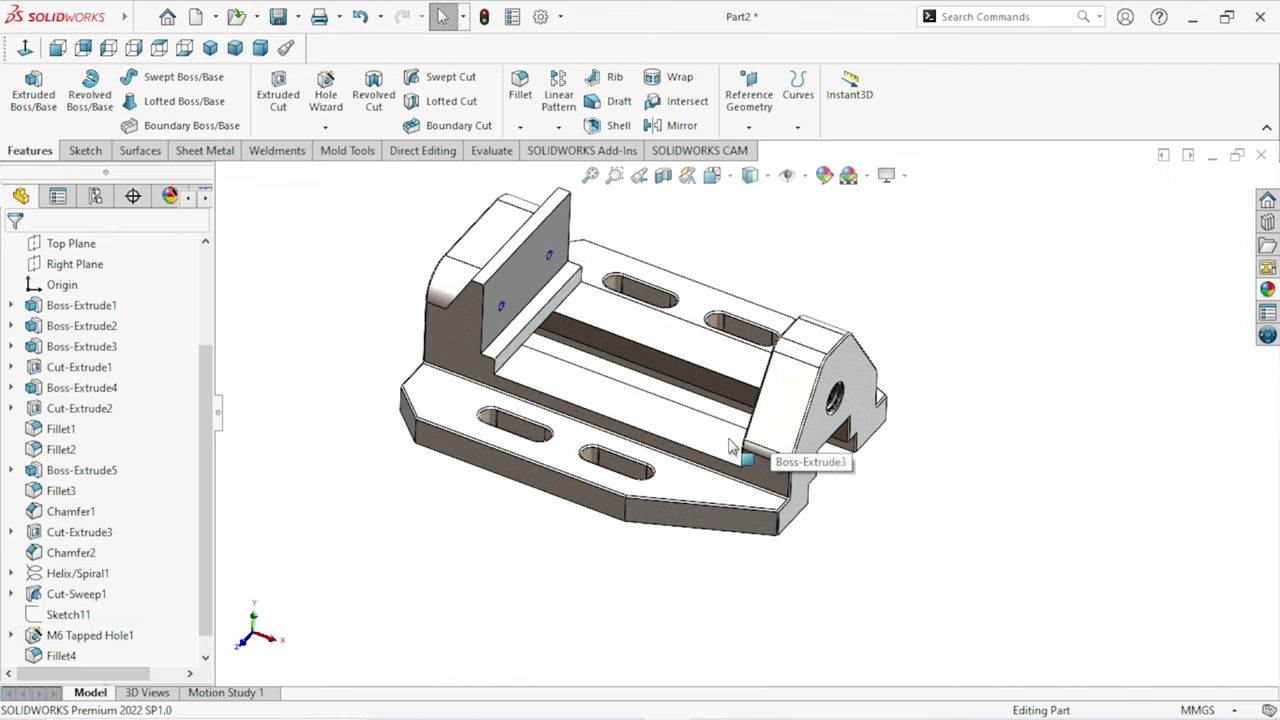
{"action": "mouse_move", "coordinate": [824, 412]}
{"action": "middle_mouse_down"}
{"action": "mouse_move", "coordinate": [963, 390]}
{"action": "mouse_move", "coordinate": [849, 497]}
{"action": "mouse_move", "coordinate": [929, 534]}
{"action": "mouse_move", "coordinate": [929, 420]}
{"action": "mouse_move", "coordinate": [853, 432]}
{"action": "middle_mouse_up"}
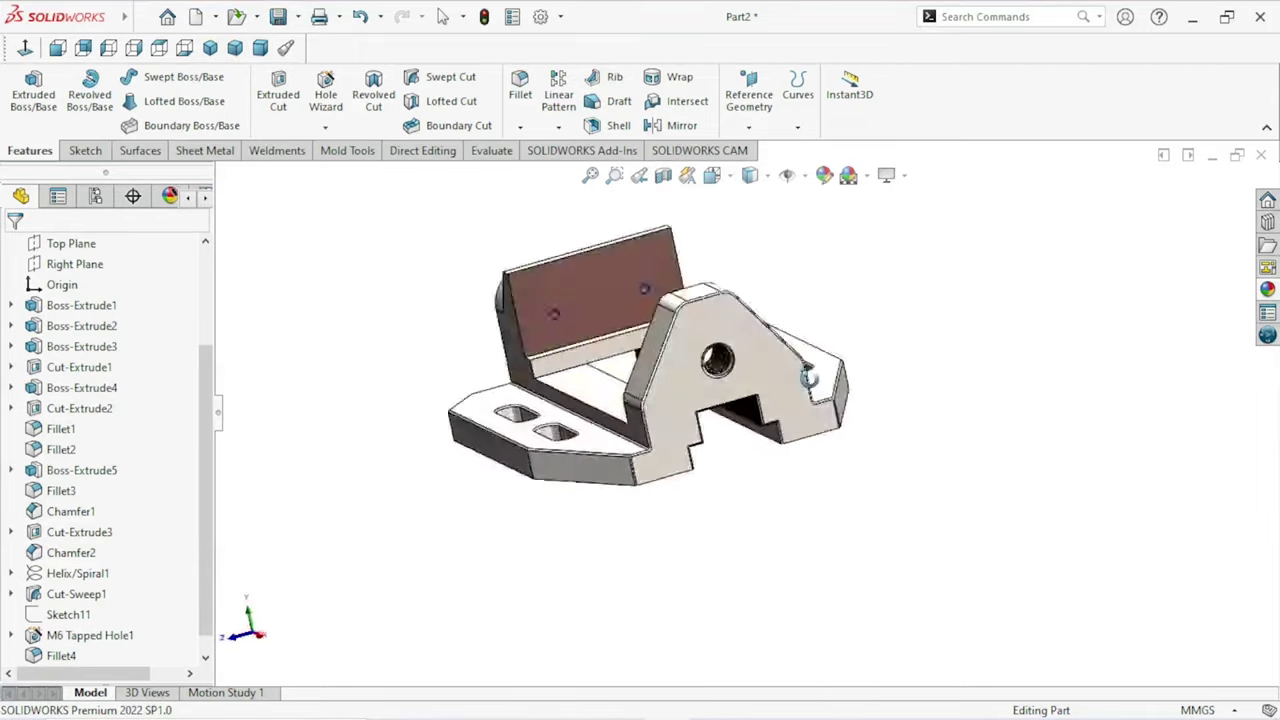
{"action": "key", "text": "f"}
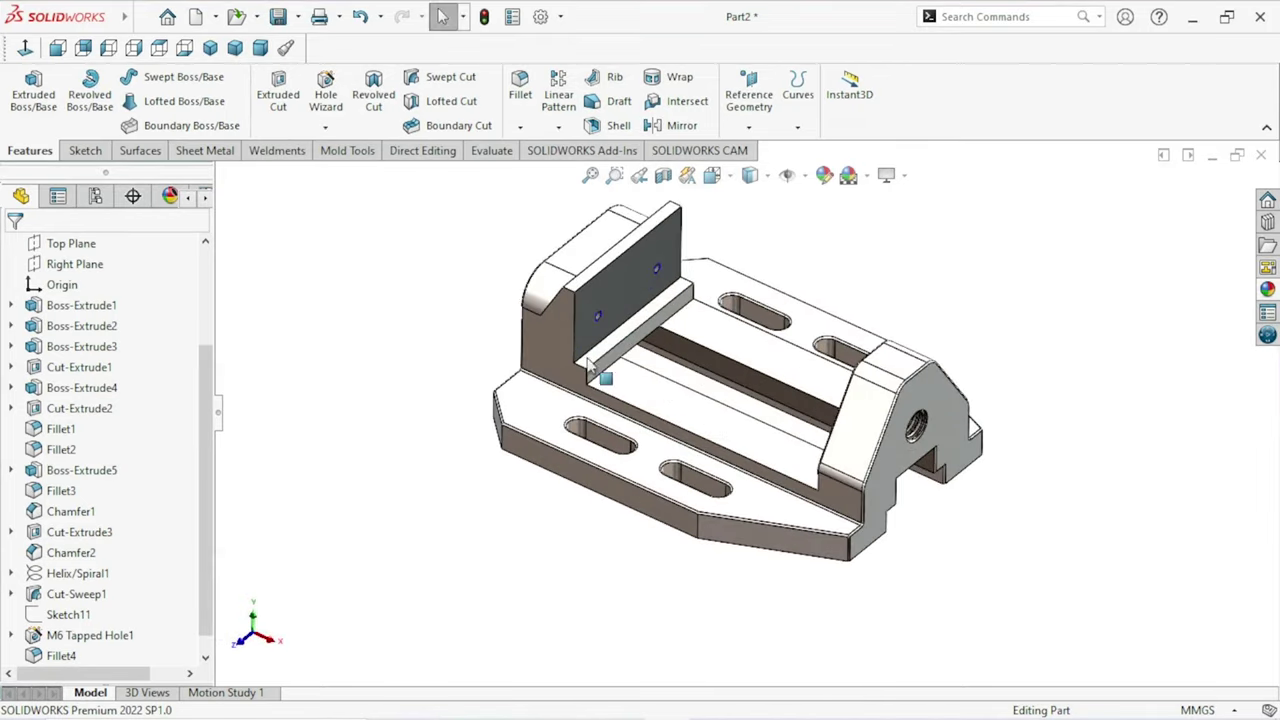
{"action": "left_click_drag", "start_coordinate": [205, 372], "coordinate": [210, 225]}
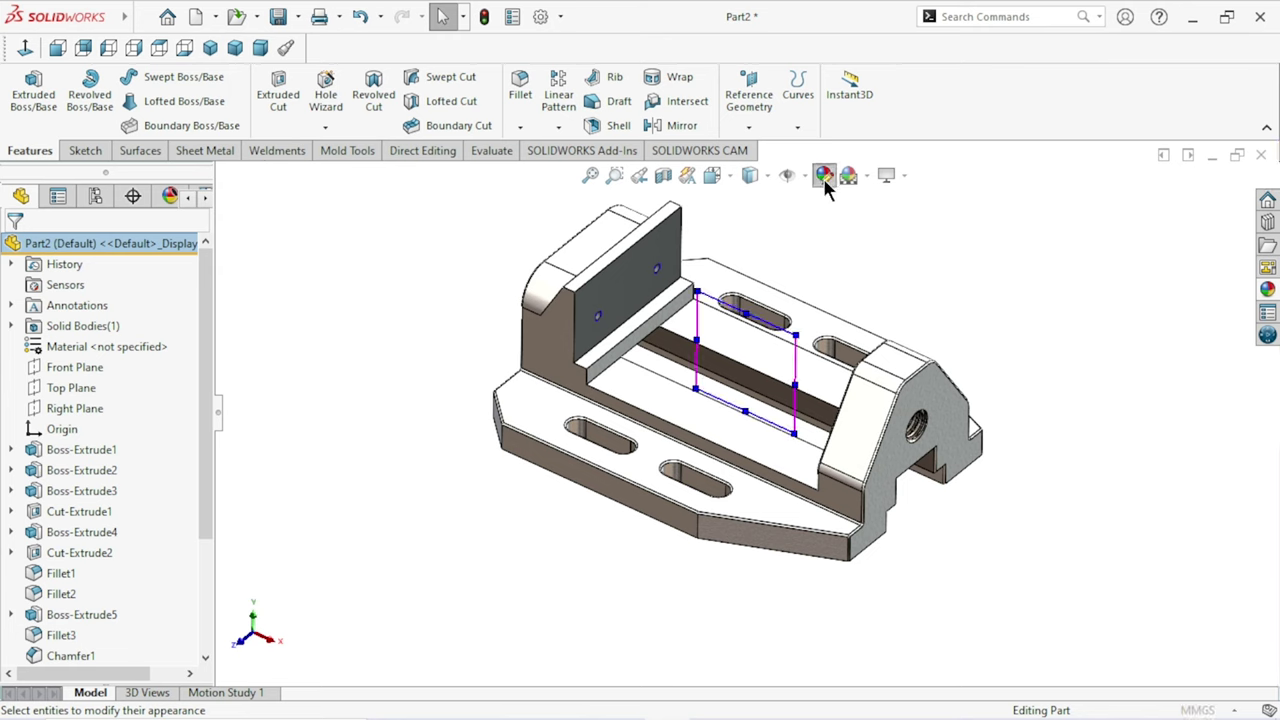
Edit the whole part's appearance to pure red (RGB 255,0,0), leaving the steel faces grey.
{"action": "left_click", "coordinate": [823, 176]}
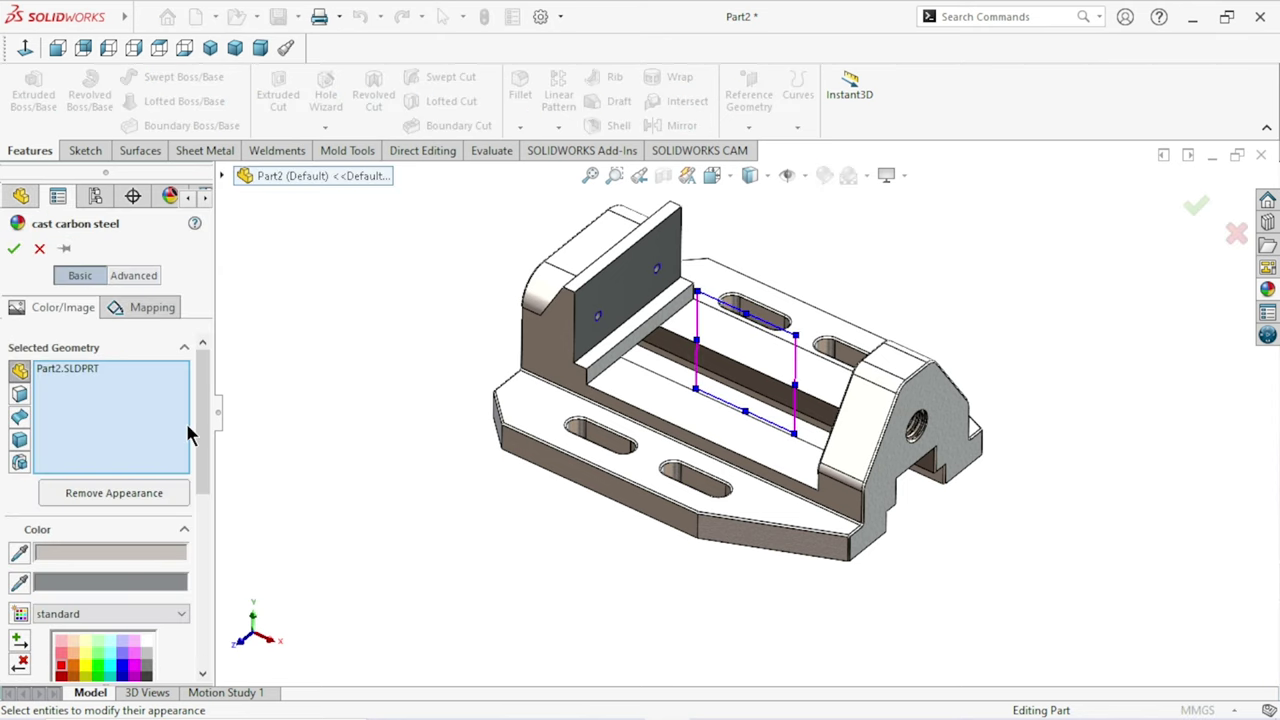
{"action": "left_click_drag", "start_coordinate": [200, 418], "coordinate": [200, 515]}
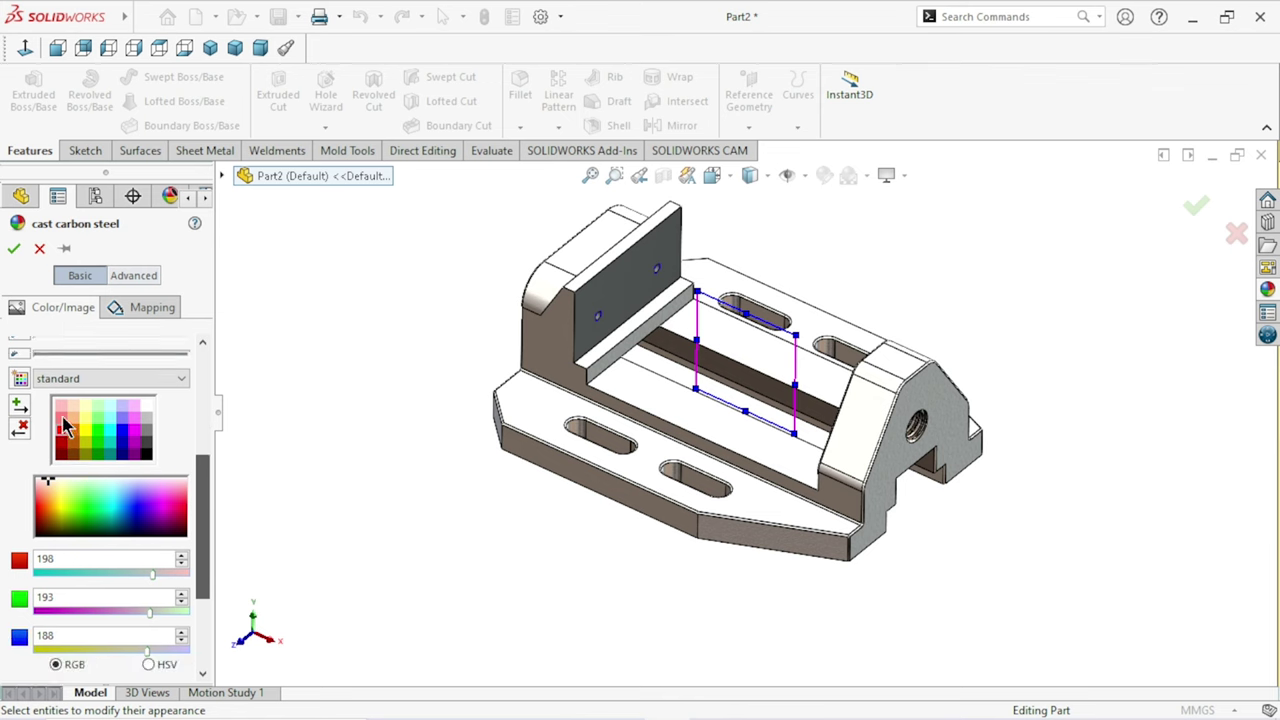
{"action": "left_click", "coordinate": [60, 421]}
{"action": "left_click", "coordinate": [60, 430]}
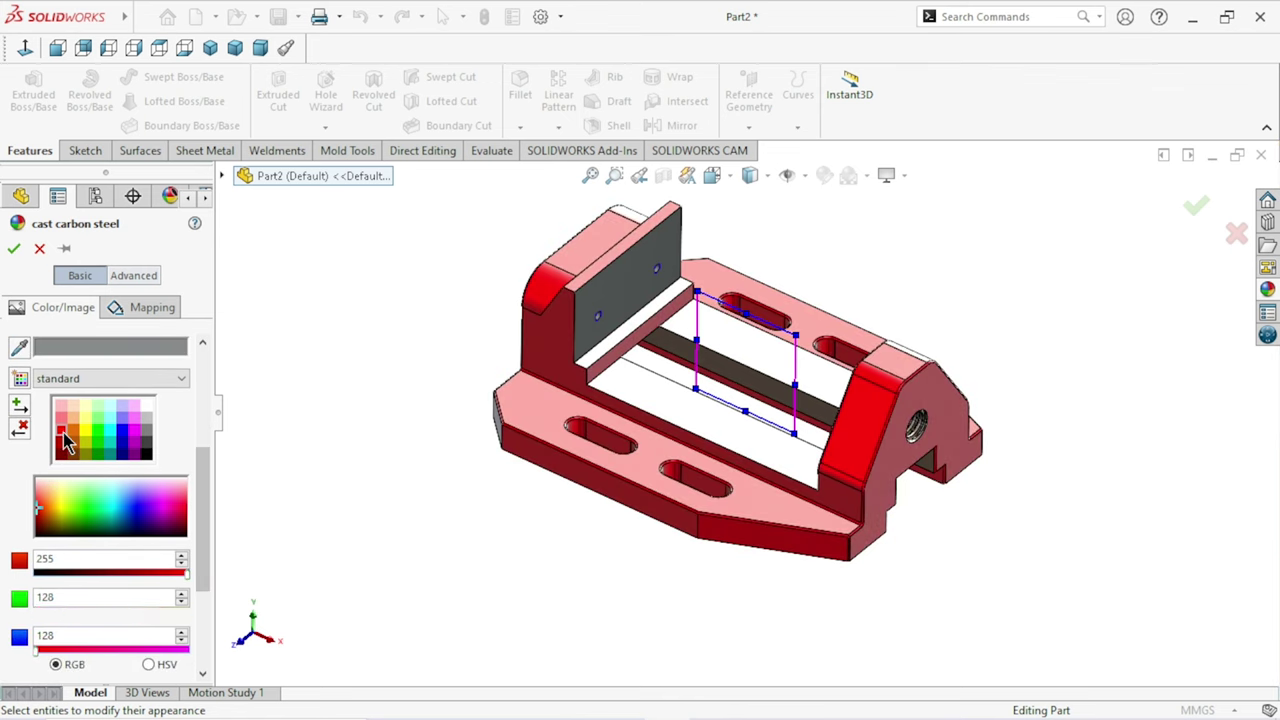
{"action": "left_click", "coordinate": [13, 249]}
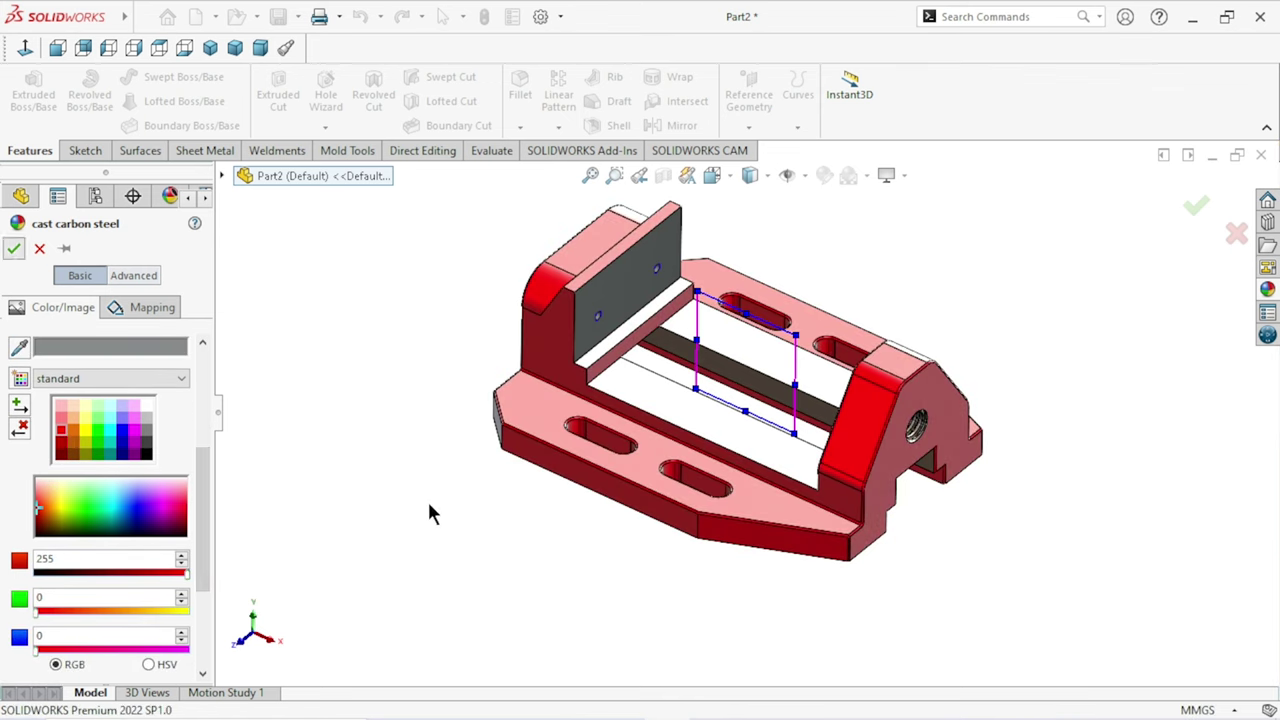
{"action": "scroll", "coordinate": [820, 365], "scroll_direction": "down", "scroll_amount": 3}
{"action": "mouse_move", "coordinate": [837, 420]}
{"action": "middle_mouse_down"}
{"action": "mouse_move", "coordinate": [733, 356]}
{"action": "mouse_move", "coordinate": [724, 507]}
{"action": "mouse_move", "coordinate": [829, 414]}
{"action": "middle_mouse_up"}
{"action": "scroll", "coordinate": [829, 414], "scroll_direction": "up", "scroll_amount": 3}
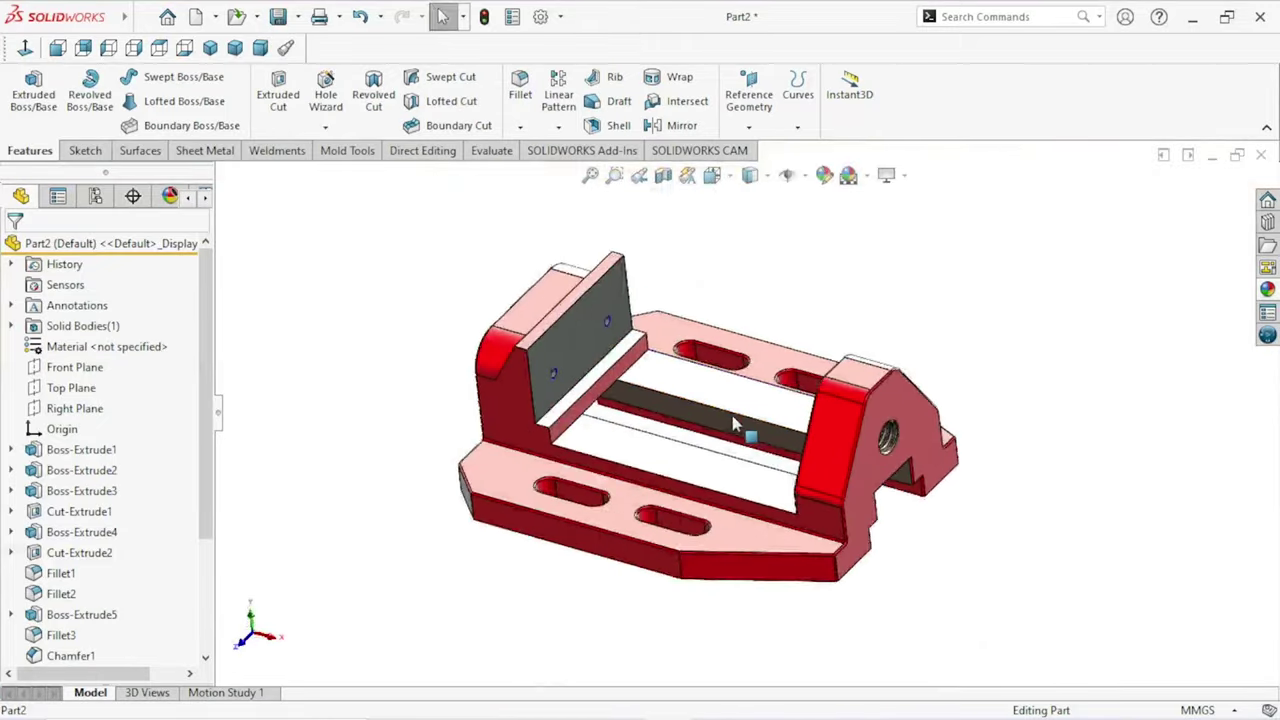
Switch the vise to the isometric view.
{"action": "scroll", "coordinate": [812, 380], "scroll_direction": "up", "scroll_amount": 2}
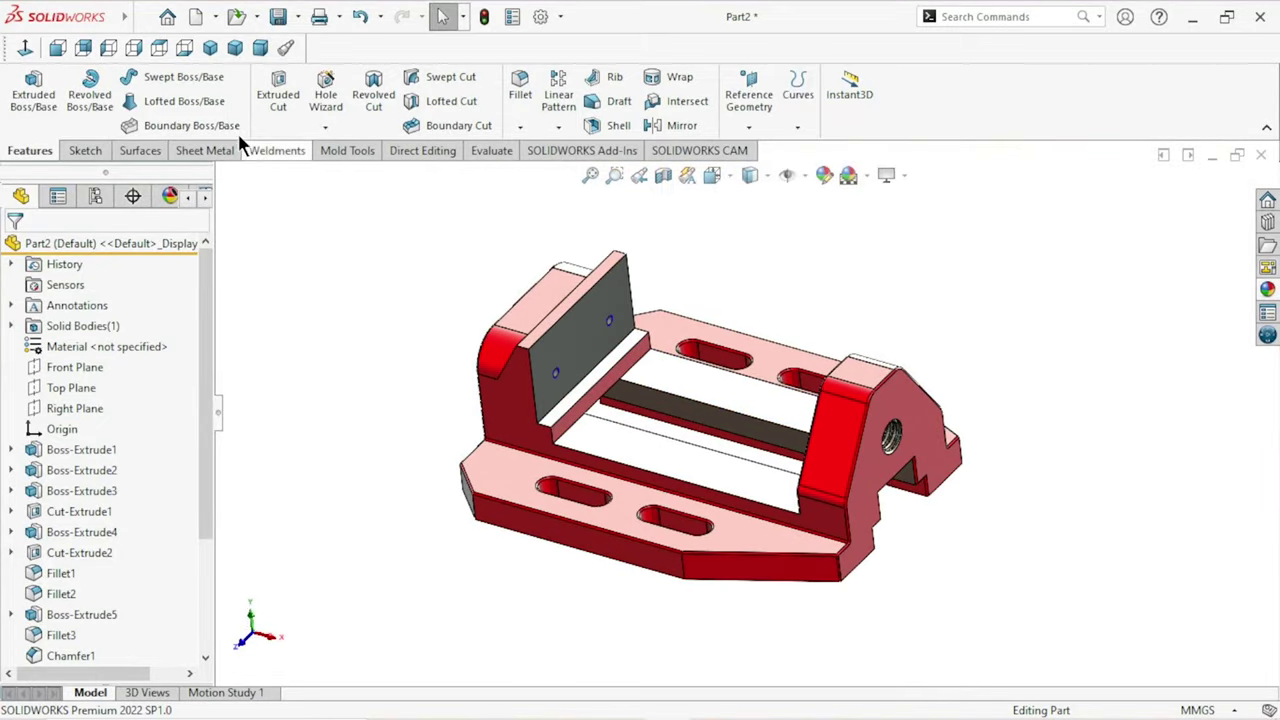
{"action": "left_click", "coordinate": [210, 50]}
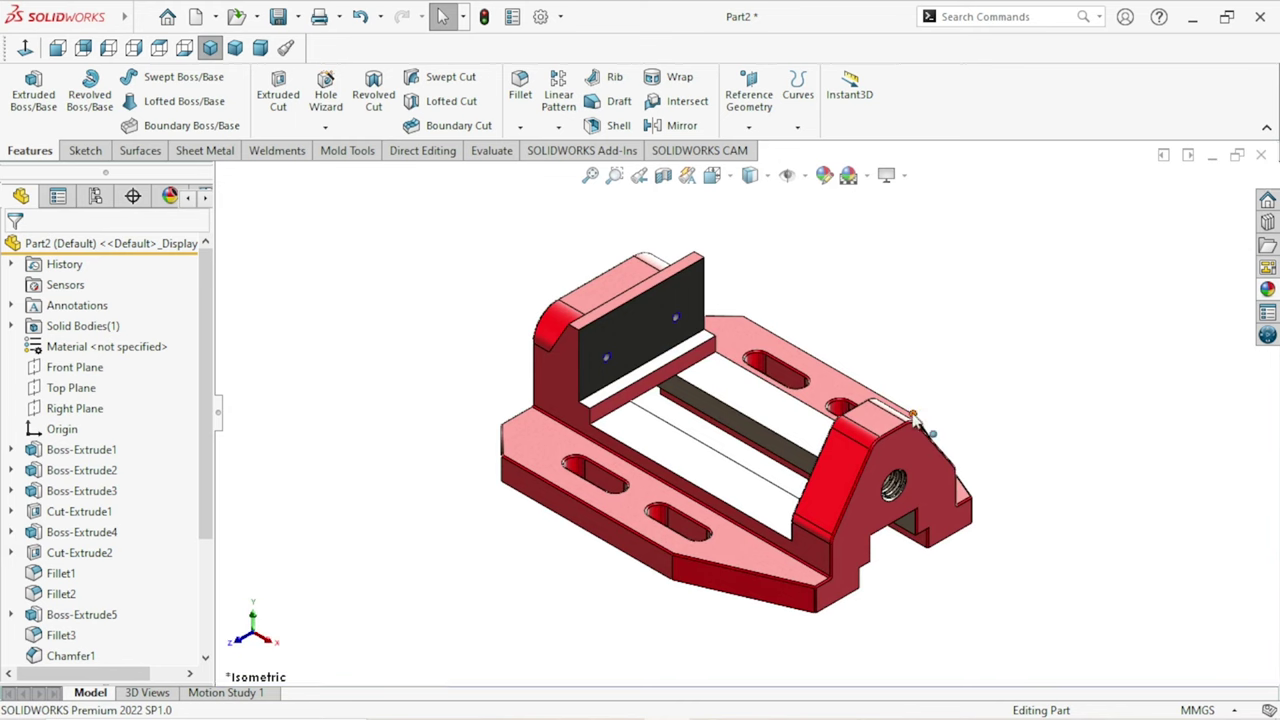
{"action": "scroll", "coordinate": [912, 420], "scroll_direction": "down", "scroll_amount": 3}
{"action": "scroll", "coordinate": [983, 457], "scroll_direction": "up", "scroll_amount": 2}
{"action": "mouse_move", "coordinate": [983, 457]}
{"action": "middle_mouse_down"}
{"action": "mouse_move", "coordinate": [966, 314]}
{"action": "mouse_move", "coordinate": [980, 223]}
{"action": "mouse_move", "coordinate": [1016, 195]}
{"action": "mouse_move", "coordinate": [943, 294]}
{"action": "mouse_move", "coordinate": [871, 294]}
{"action": "mouse_move", "coordinate": [903, 311]}
{"action": "mouse_move", "coordinate": [984, 431]}
{"action": "mouse_move", "coordinate": [977, 471]}
{"action": "middle_mouse_up"}
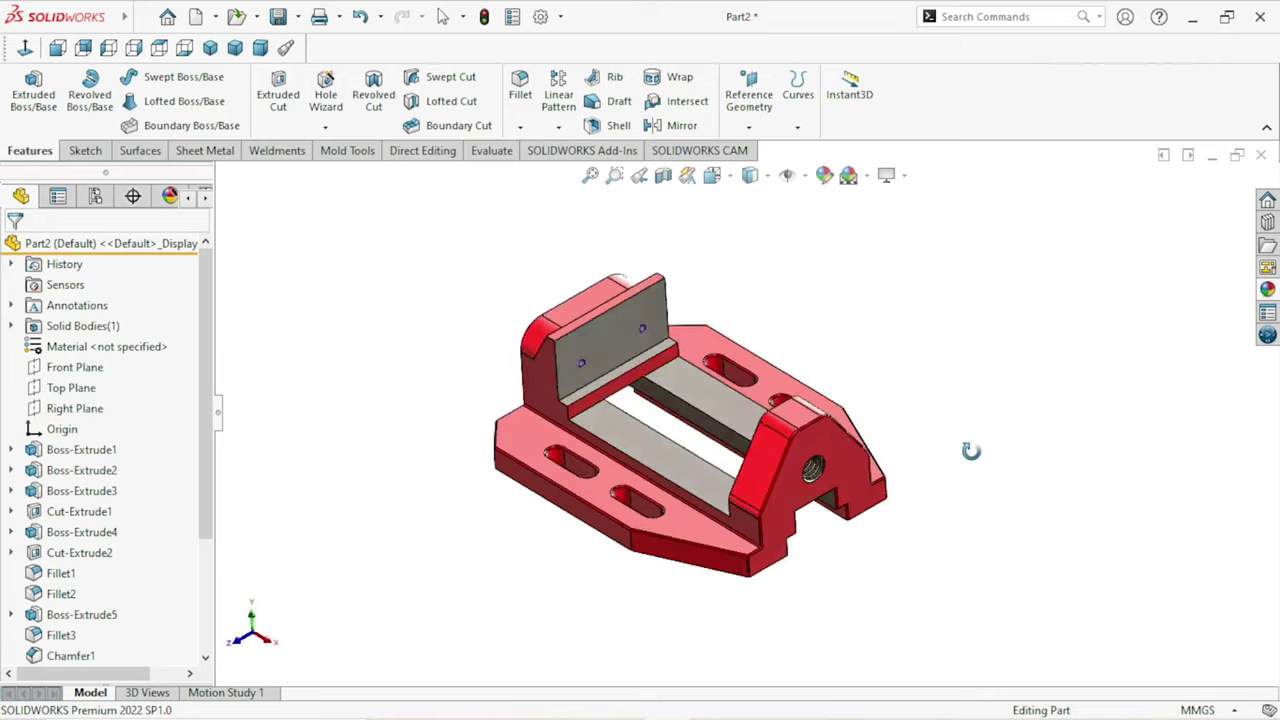
Toggle RealView Graphics so the vise renders solid red, back in isometric view.
{"action": "left_click", "coordinate": [903, 177]}
{"action": "left_click", "coordinate": [905, 205]}
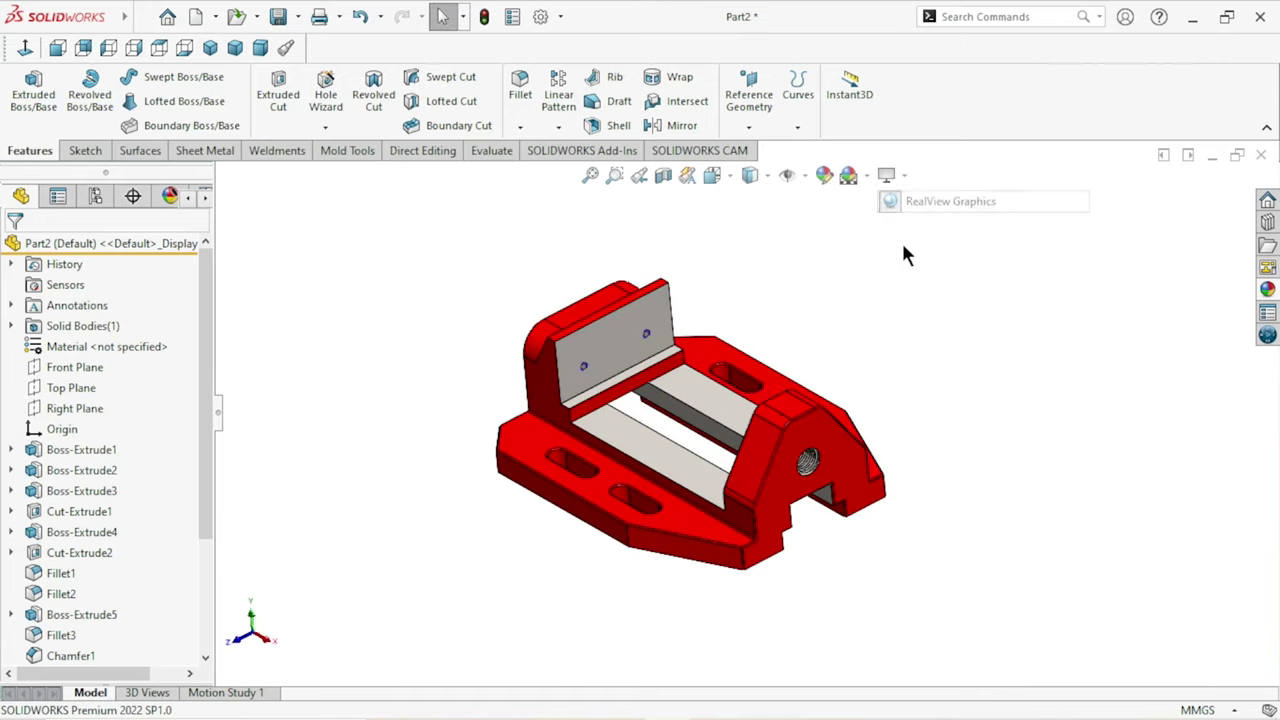
{"action": "mouse_move", "coordinate": [1022, 388]}
{"action": "middle_mouse_down"}
{"action": "mouse_move", "coordinate": [1029, 423]}
{"action": "mouse_move", "coordinate": [980, 434]}
{"action": "mouse_move", "coordinate": [1120, 306]}
{"action": "middle_mouse_up"}
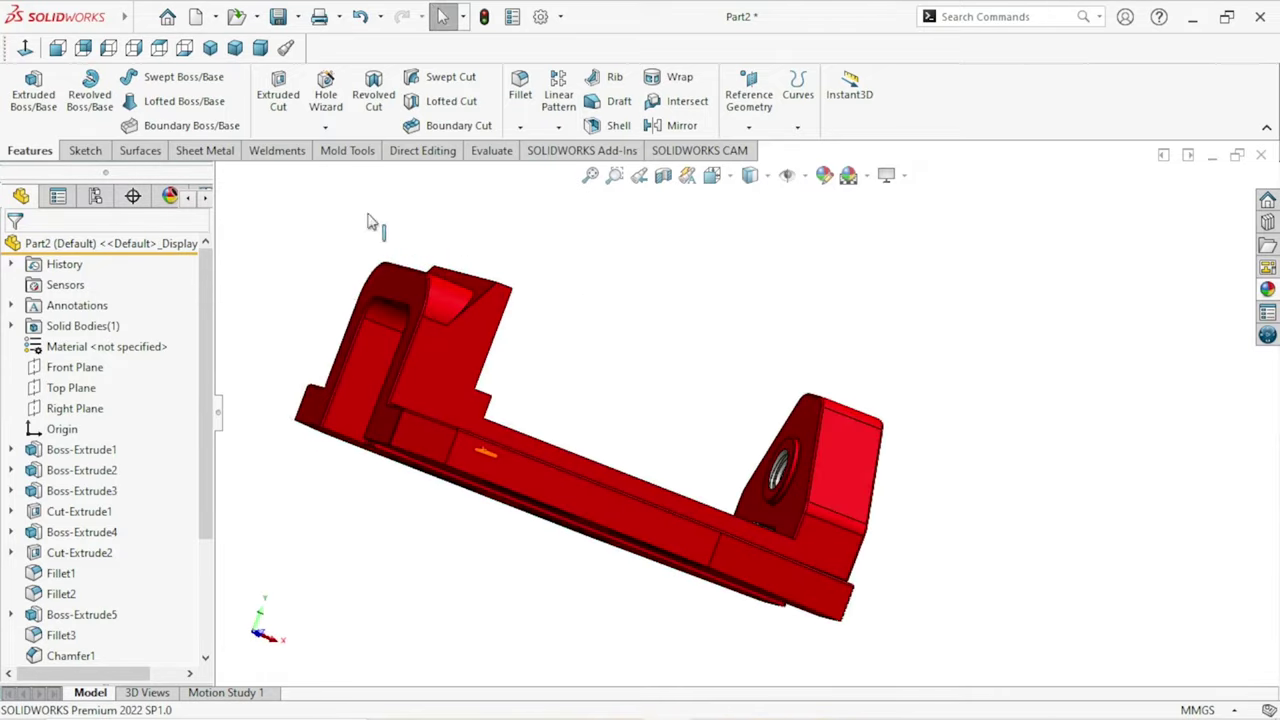
{"action": "left_click", "coordinate": [210, 48]}
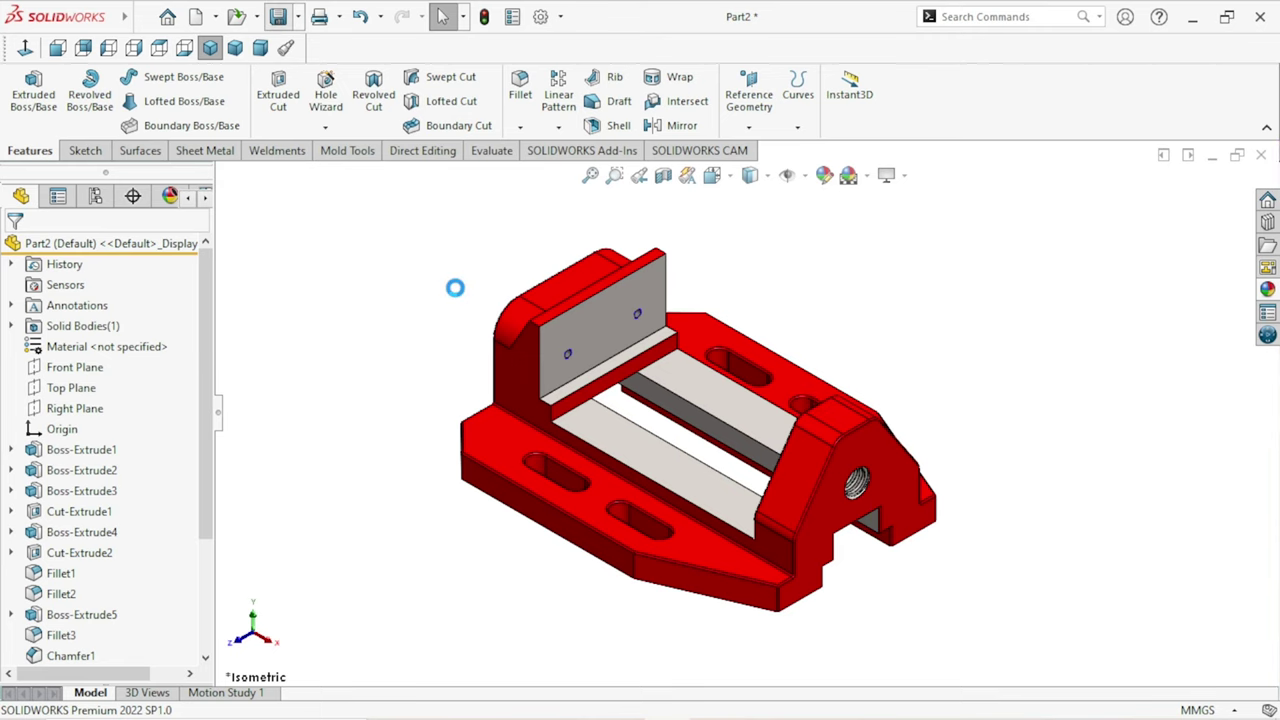
{"action": "key", "text": "ctrl+s"}
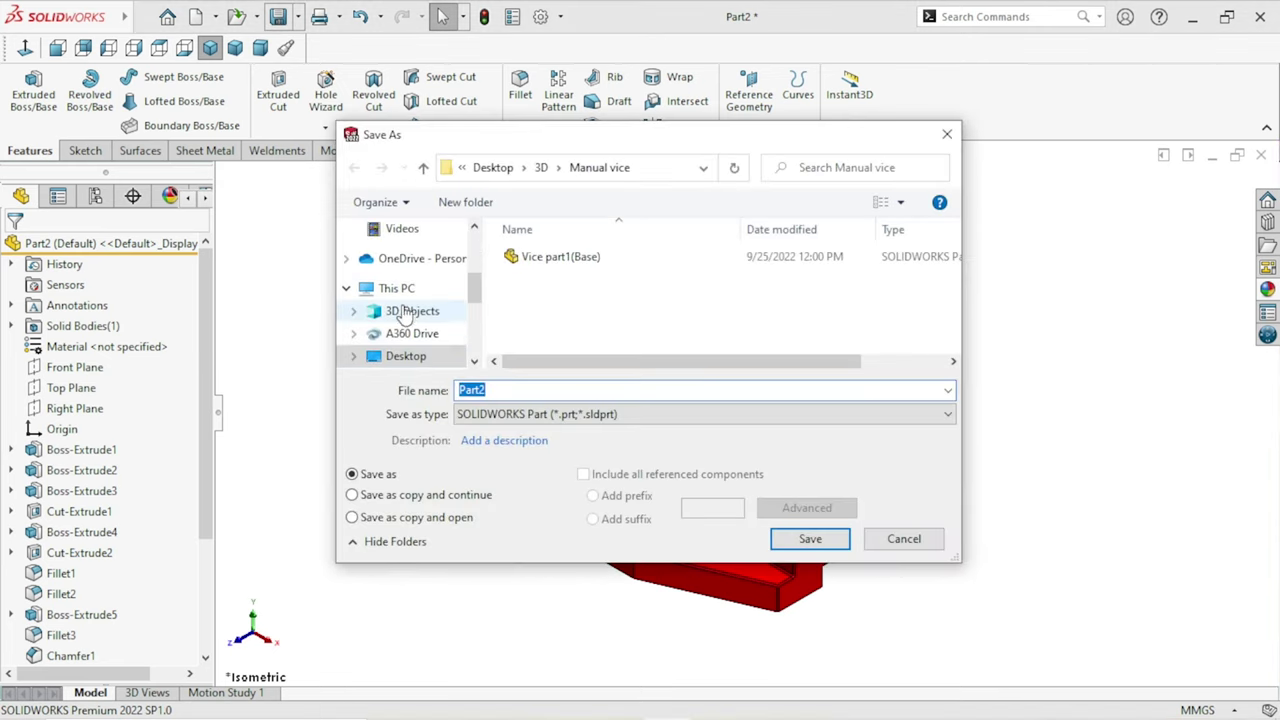
Browse to the Desktop > 3D > Manual vice folder in the Save As dialog.
{"action": "scroll", "coordinate": [420, 294], "scroll_direction": "down", "scroll_amount": 1}
{"action": "scroll", "coordinate": [443, 317], "scroll_direction": "down", "scroll_amount": 1}
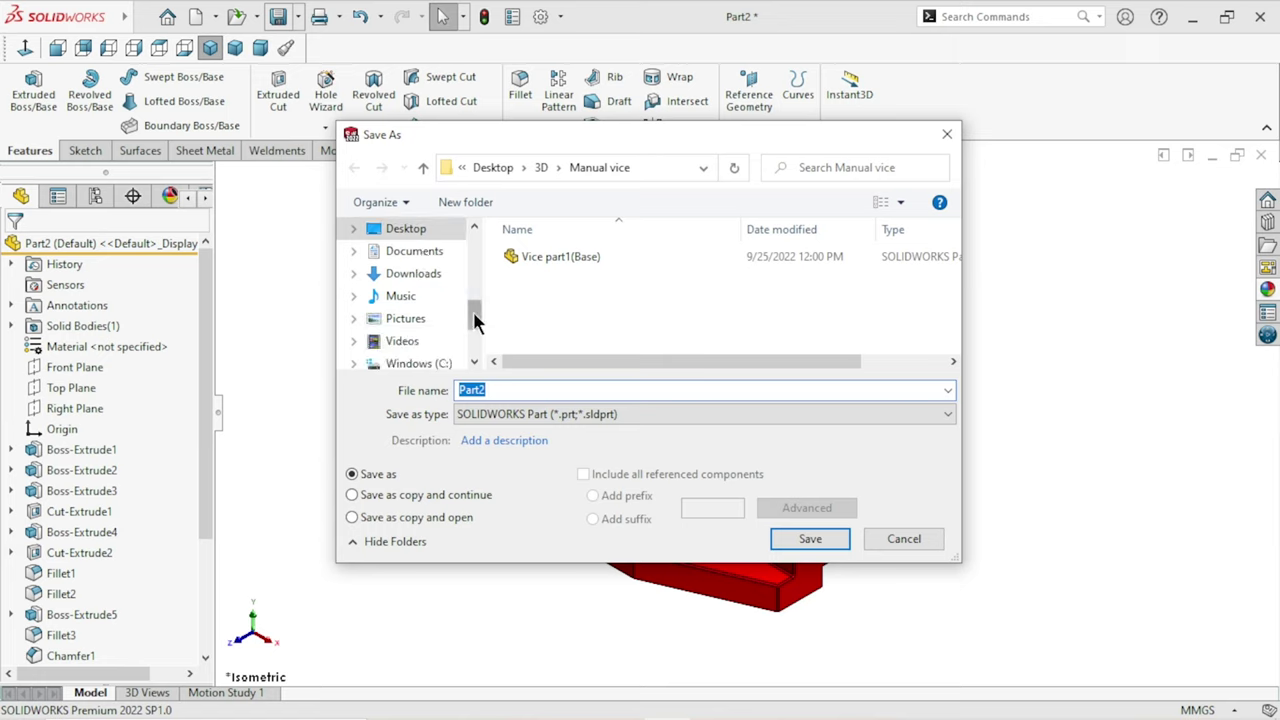
{"action": "left_click_drag", "start_coordinate": [474, 320], "coordinate": [479, 250]}
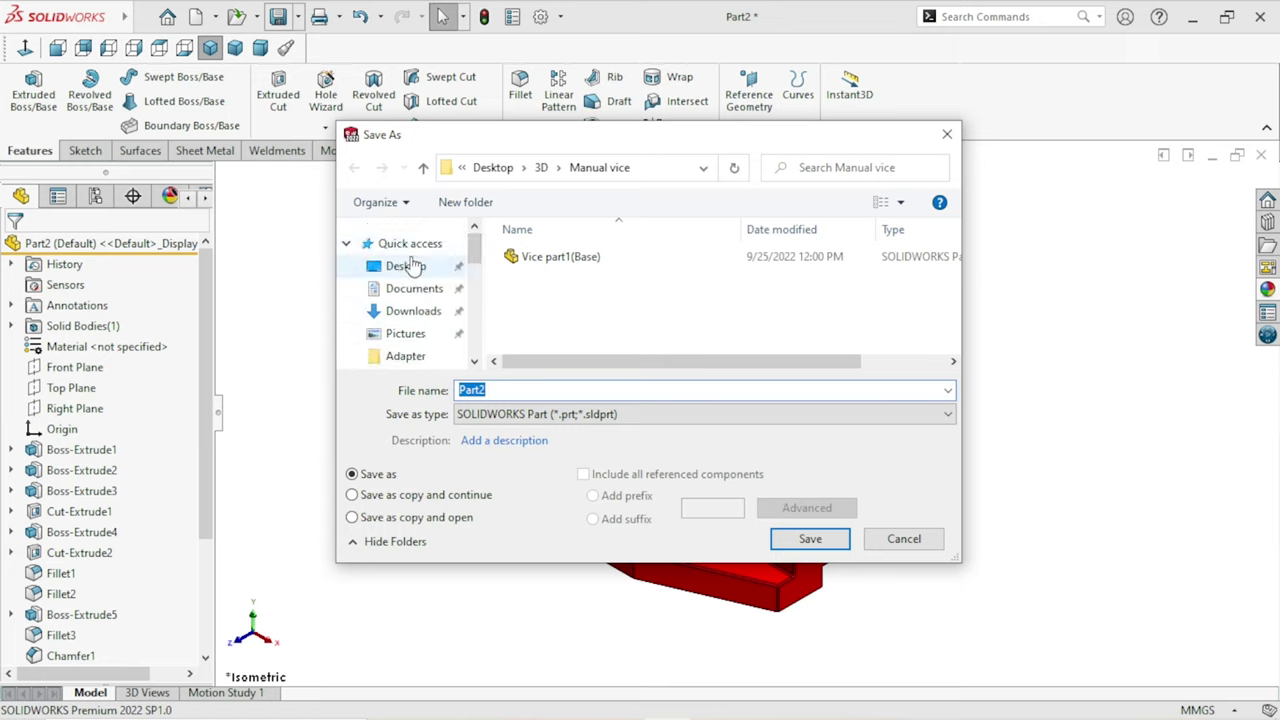
{"action": "left_click", "coordinate": [408, 267]}
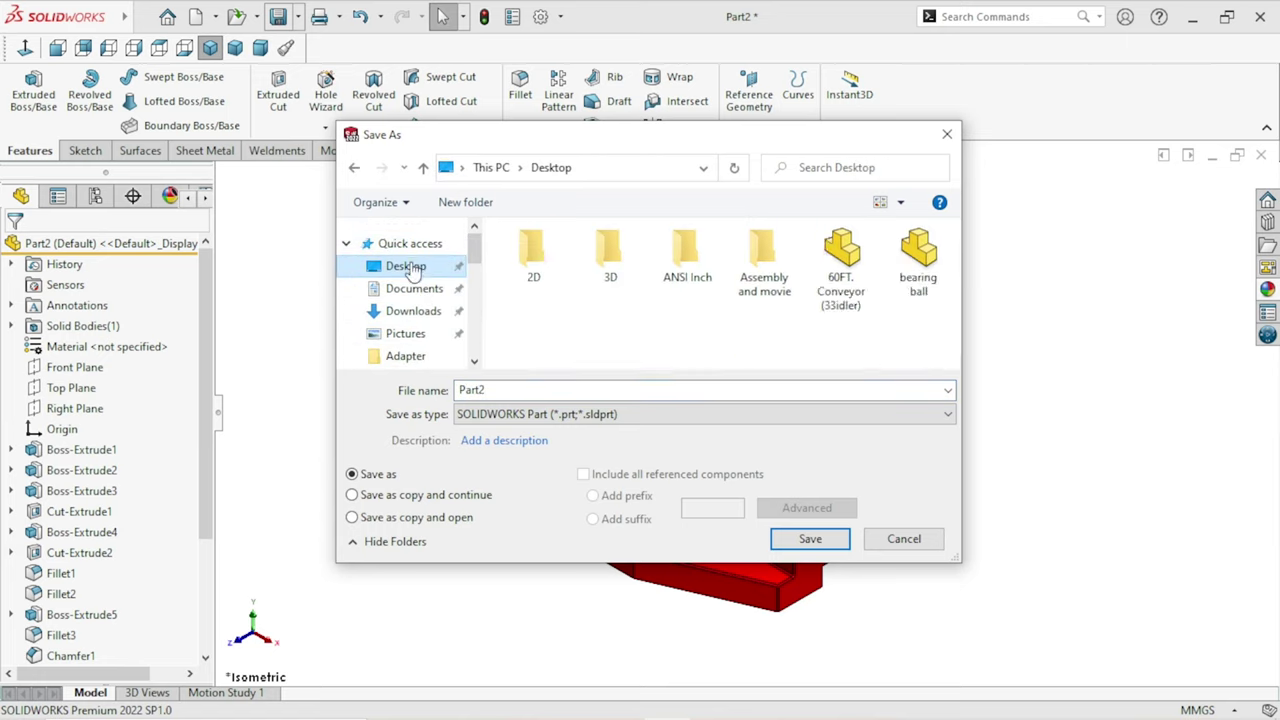
{"action": "double_click", "coordinate": [605, 254]}
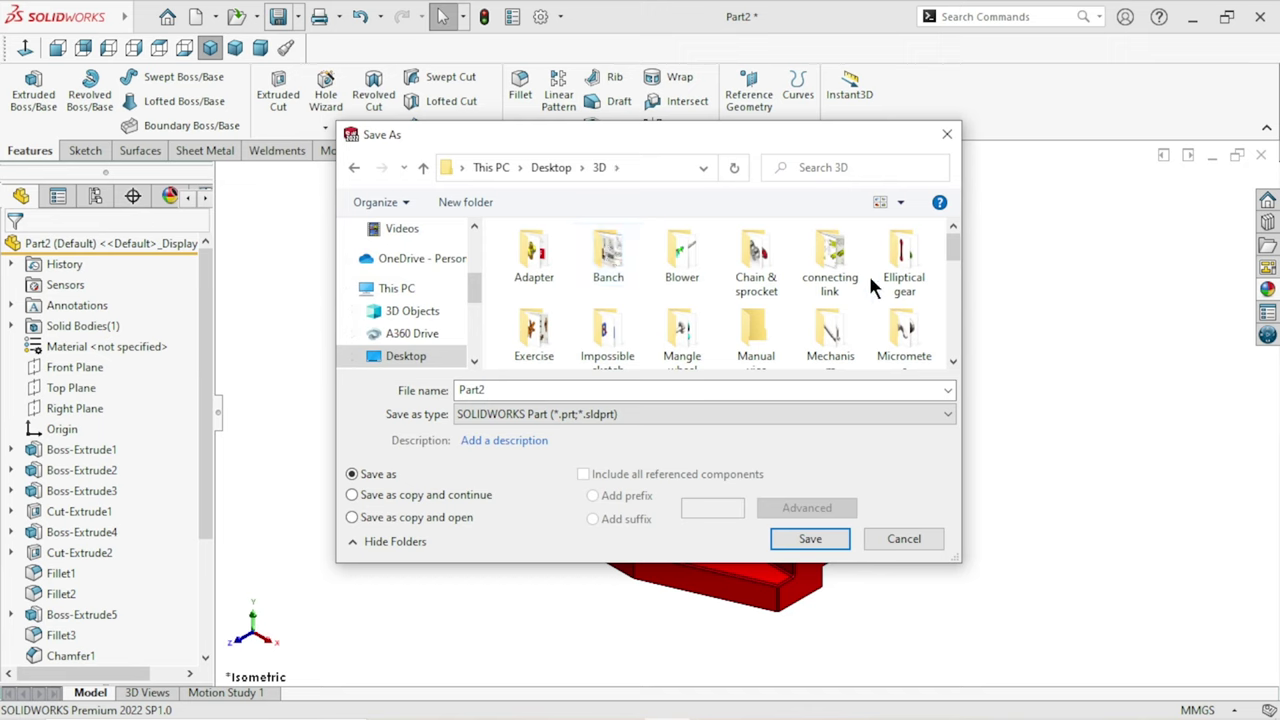
{"action": "scroll", "coordinate": [871, 283], "scroll_direction": "down", "scroll_amount": 1}
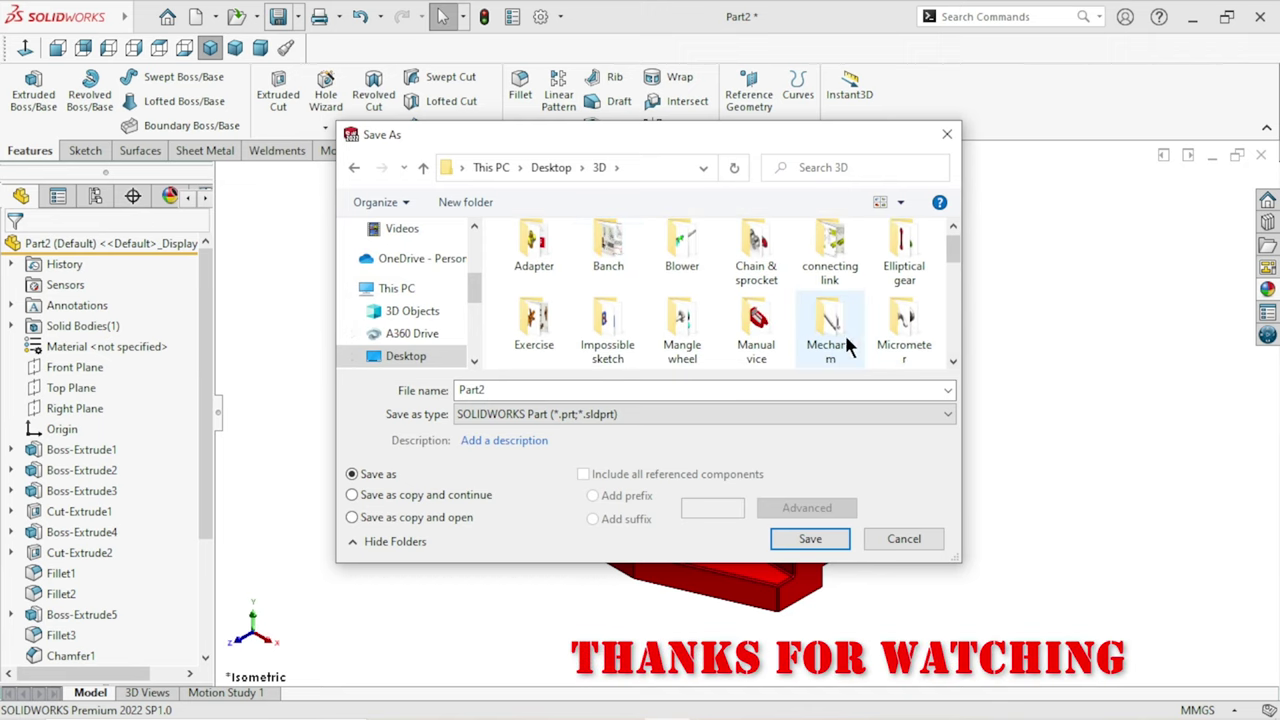
{"action": "double_click", "coordinate": [757, 338]}
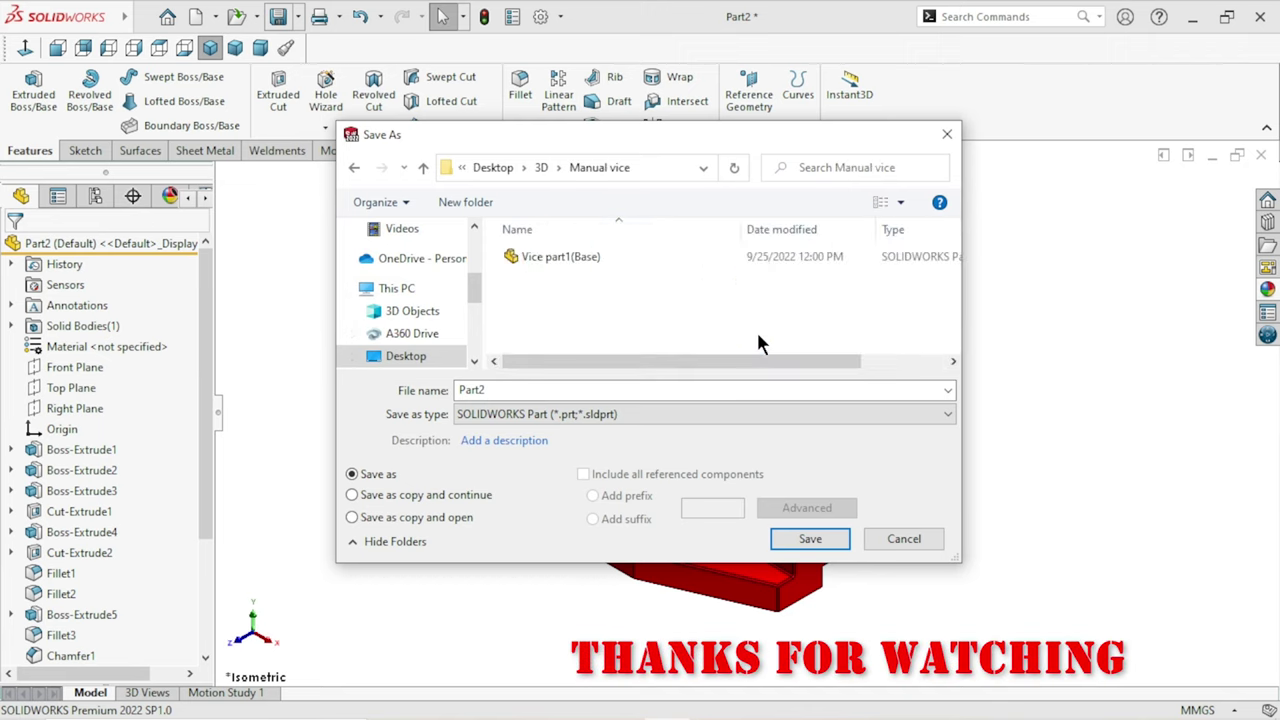
Save over the existing Vice part1(Base) file and show the part in trimetric view.
{"action": "left_click", "coordinate": [543, 255]}
{"action": "left_click", "coordinate": [800, 540]}
{"action": "left_click", "coordinate": [684, 370]}
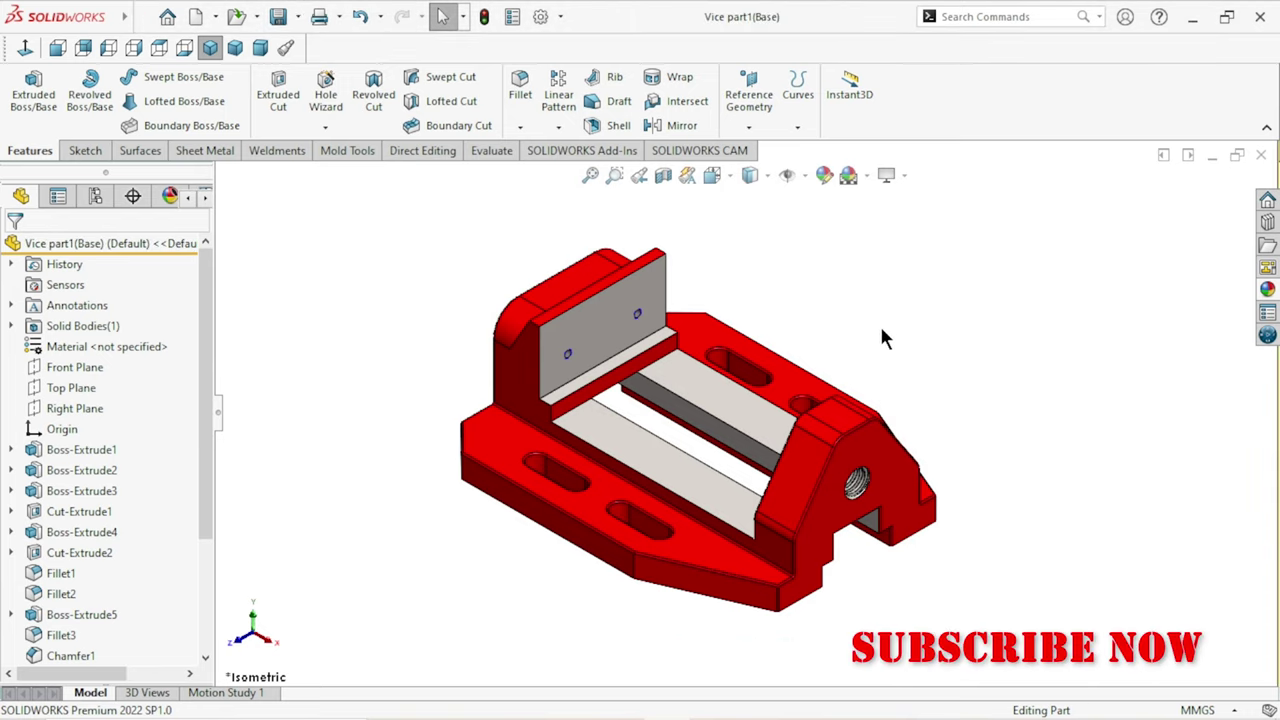
{"action": "left_click", "coordinate": [236, 50]}
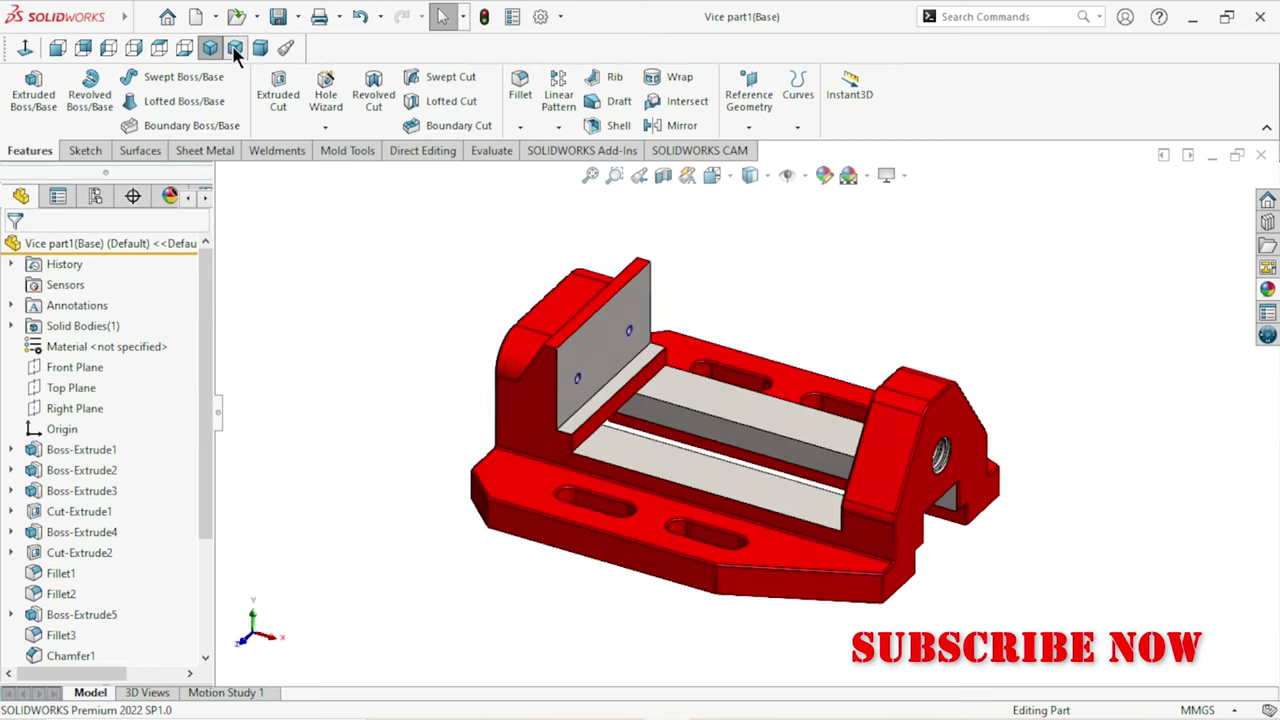